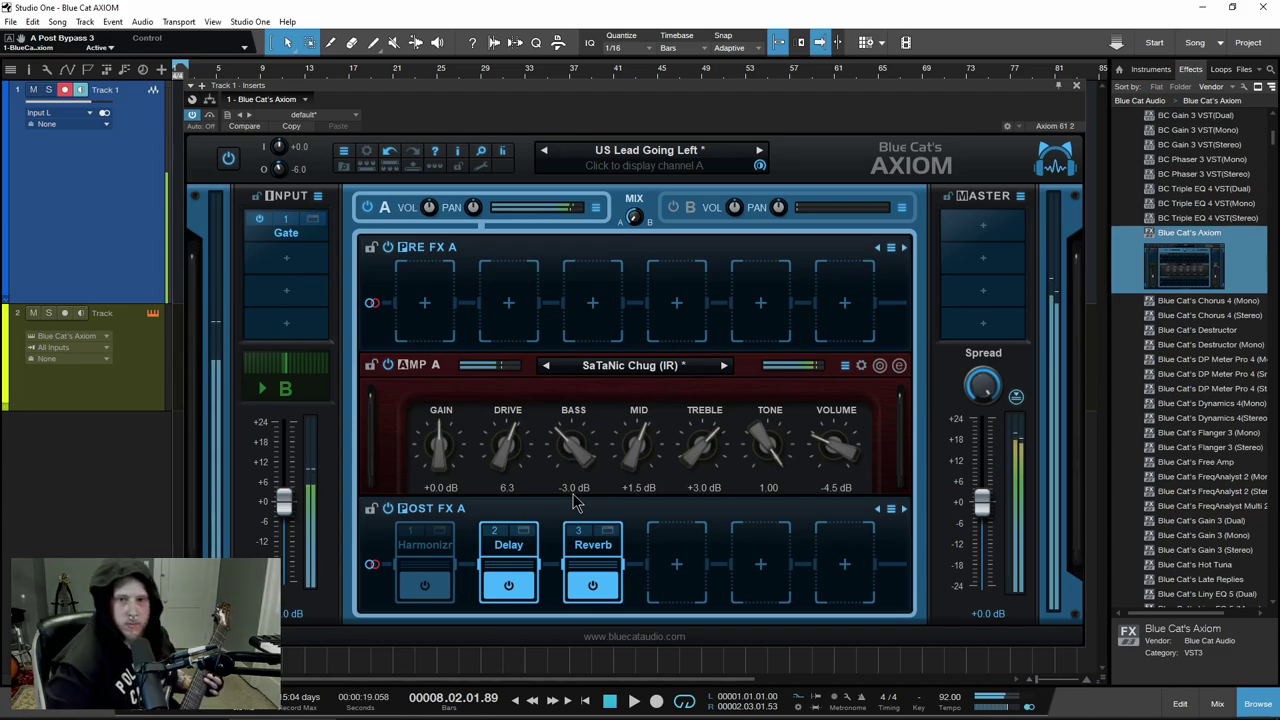
# Enable the Harmonizer in Post FX A and set Voice 1 Shift to +3rd and Voice 2 Shift to +5th, closing its window
pyautogui.click(443, 540)
pyautogui.click(428, 585)
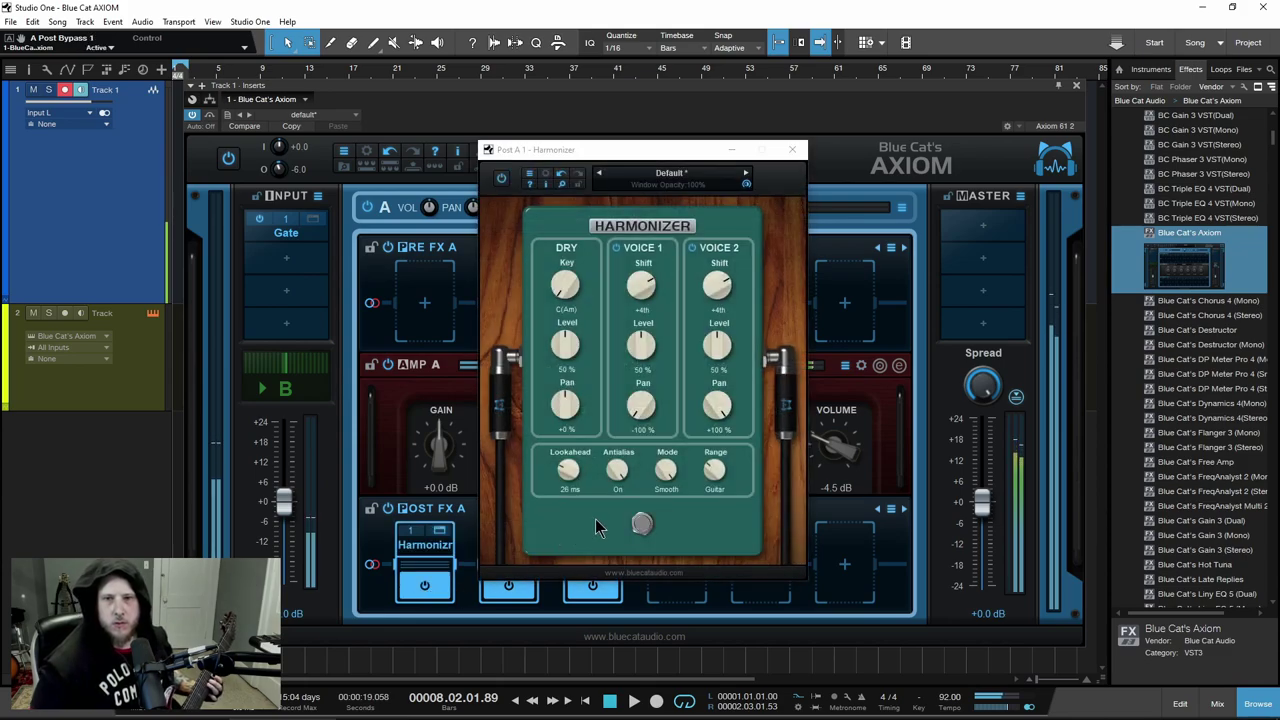
pyautogui.click(652, 296)
pyautogui.moveTo(652, 296); pyautogui.dragTo(651, 302)
pyautogui.moveTo(728, 289); pyautogui.dragTo(723, 294)
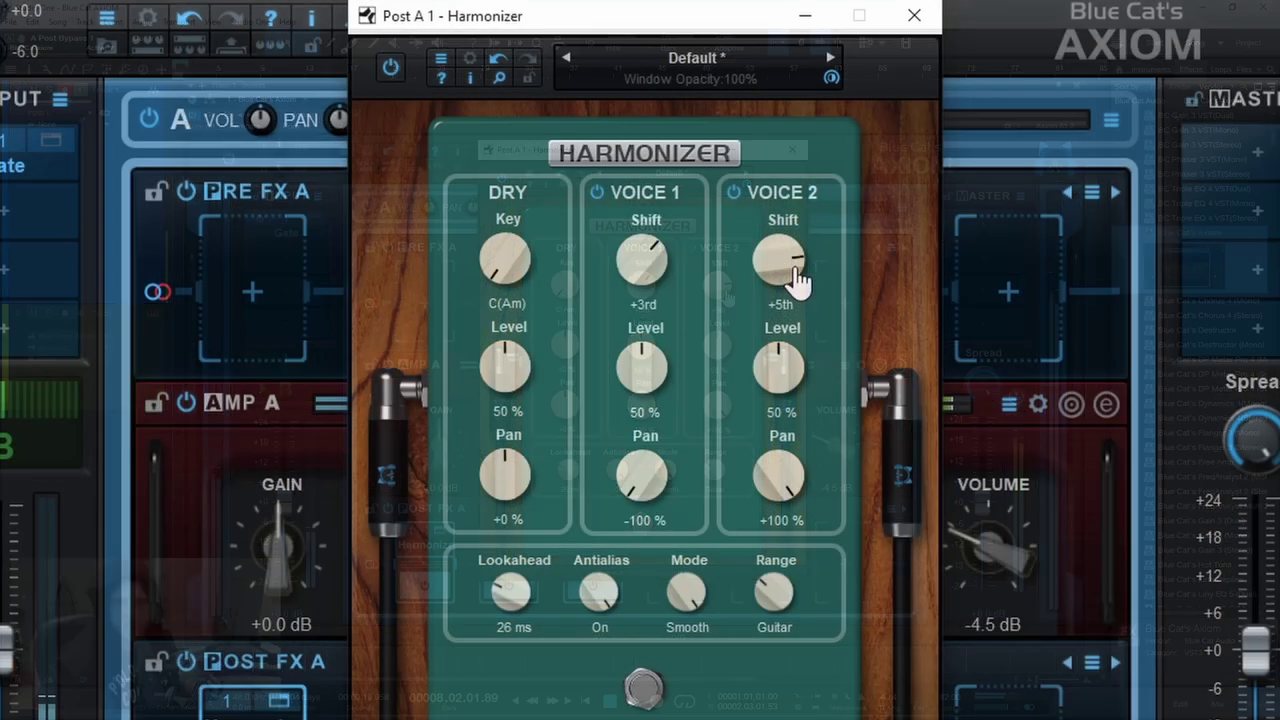
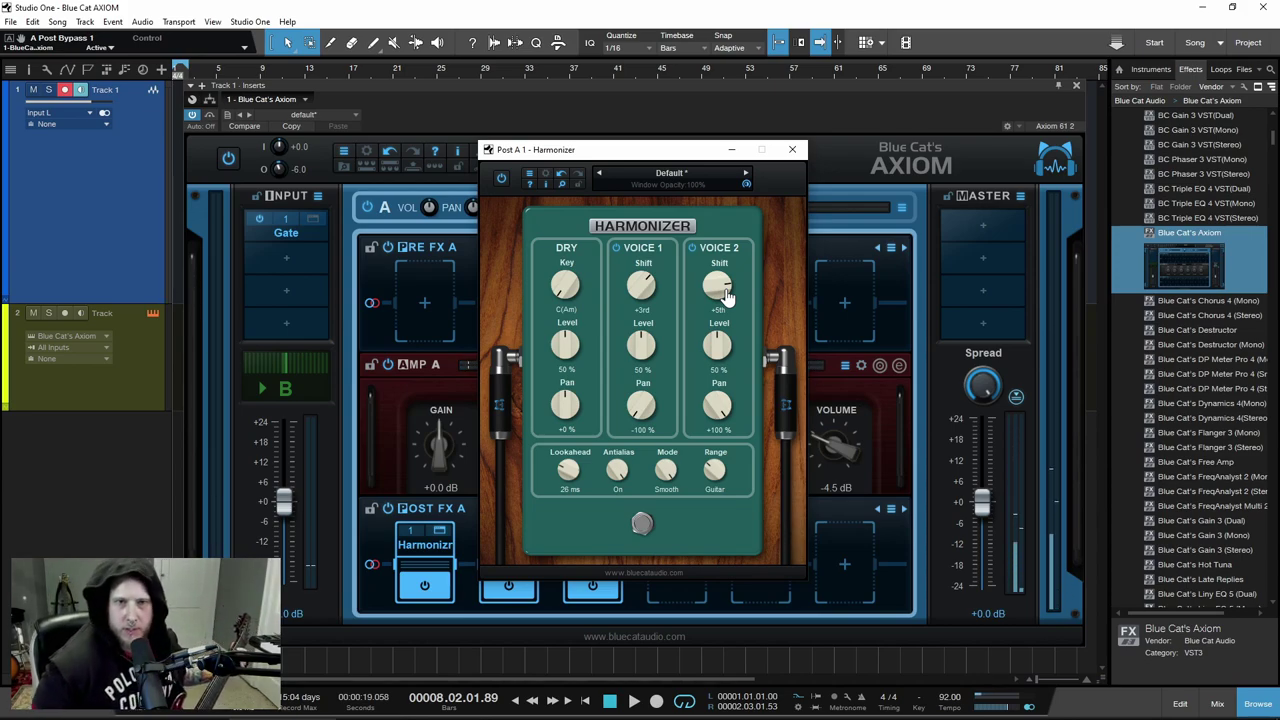
pyautogui.click(794, 151)
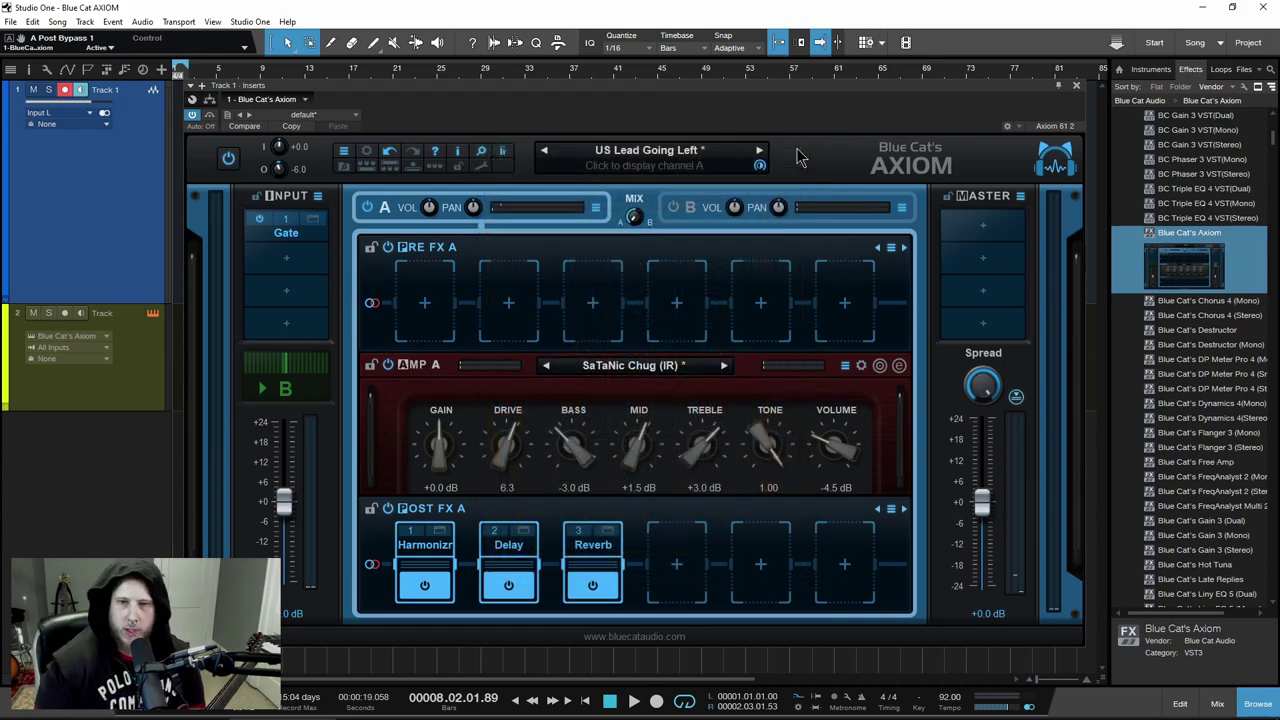
# Bypass the Harmonizer, Delay and Reverb effects in Post FX A
pyautogui.click(426, 588)
pyautogui.click(508, 587)
pyautogui.click(593, 589)
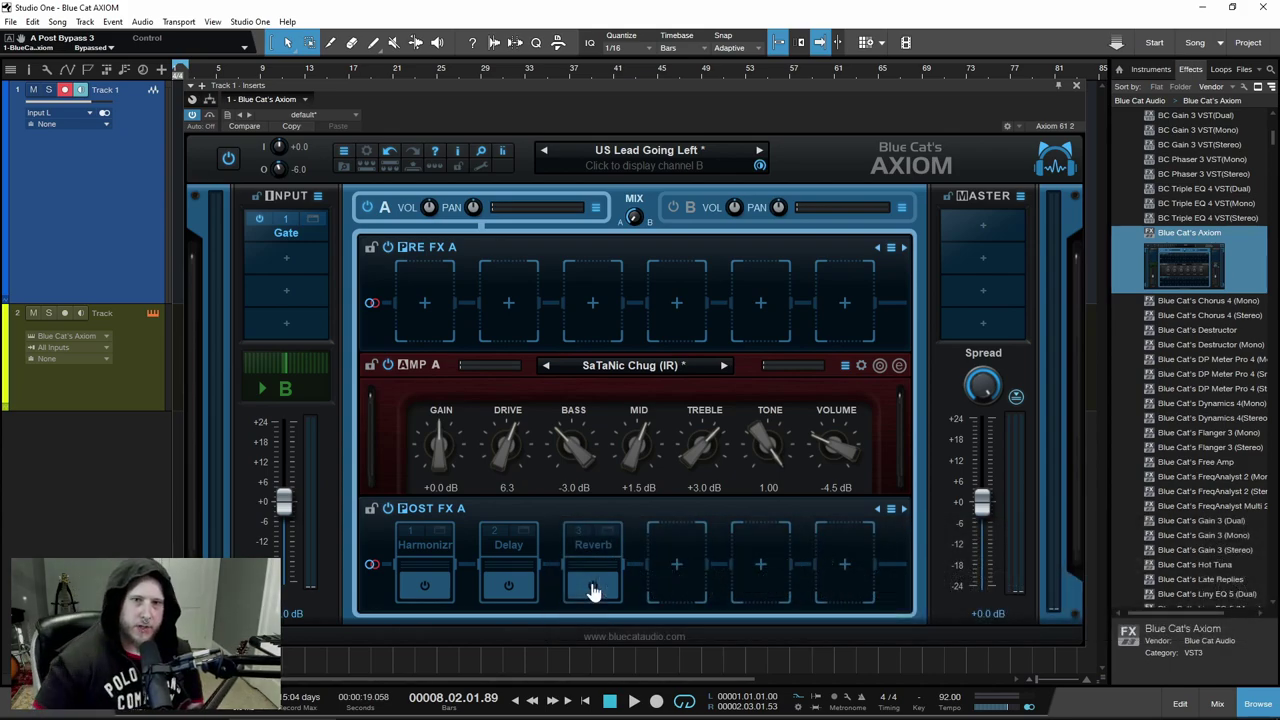
# Load the Default factory preset for the whole plugin
pyautogui.click(659, 160)
pyautogui.moveTo(719, 164)
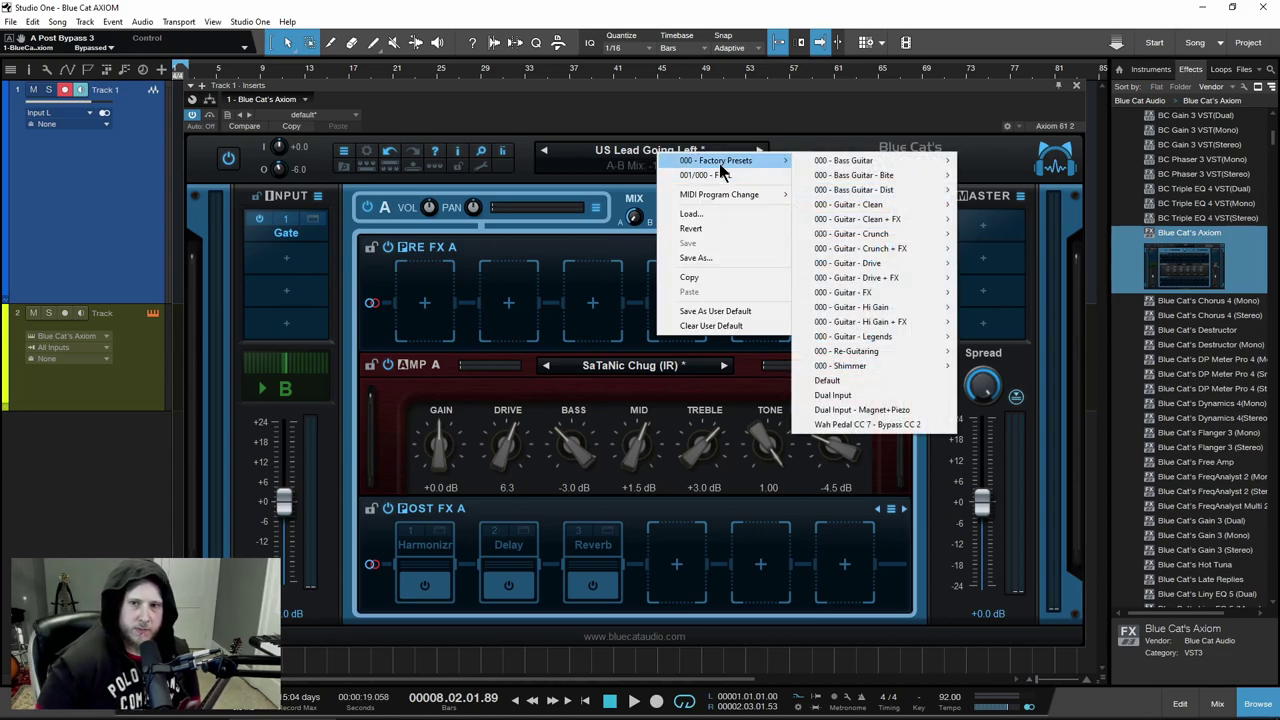
pyautogui.click(860, 381)
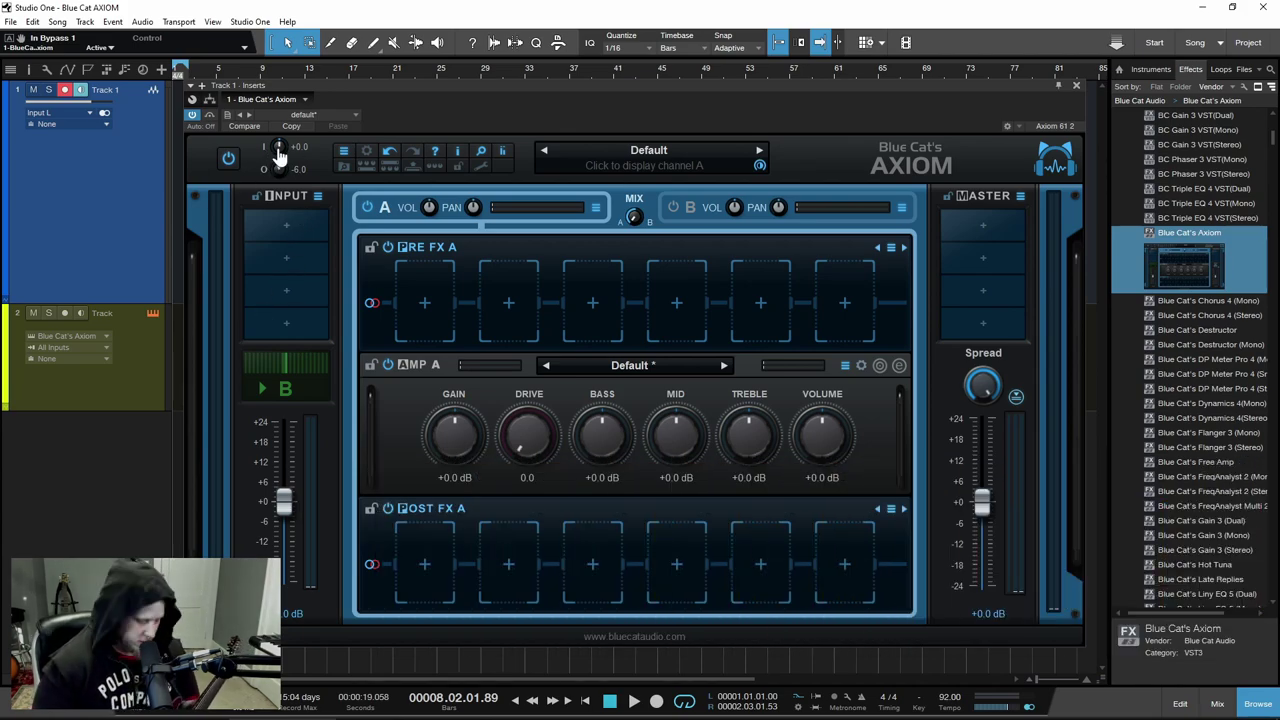
# Try the plugin's overall input and output gains, leaving input at -3.0 and output at -5.0
pyautogui.moveTo(279, 155); pyautogui.dragTo(280, 200)
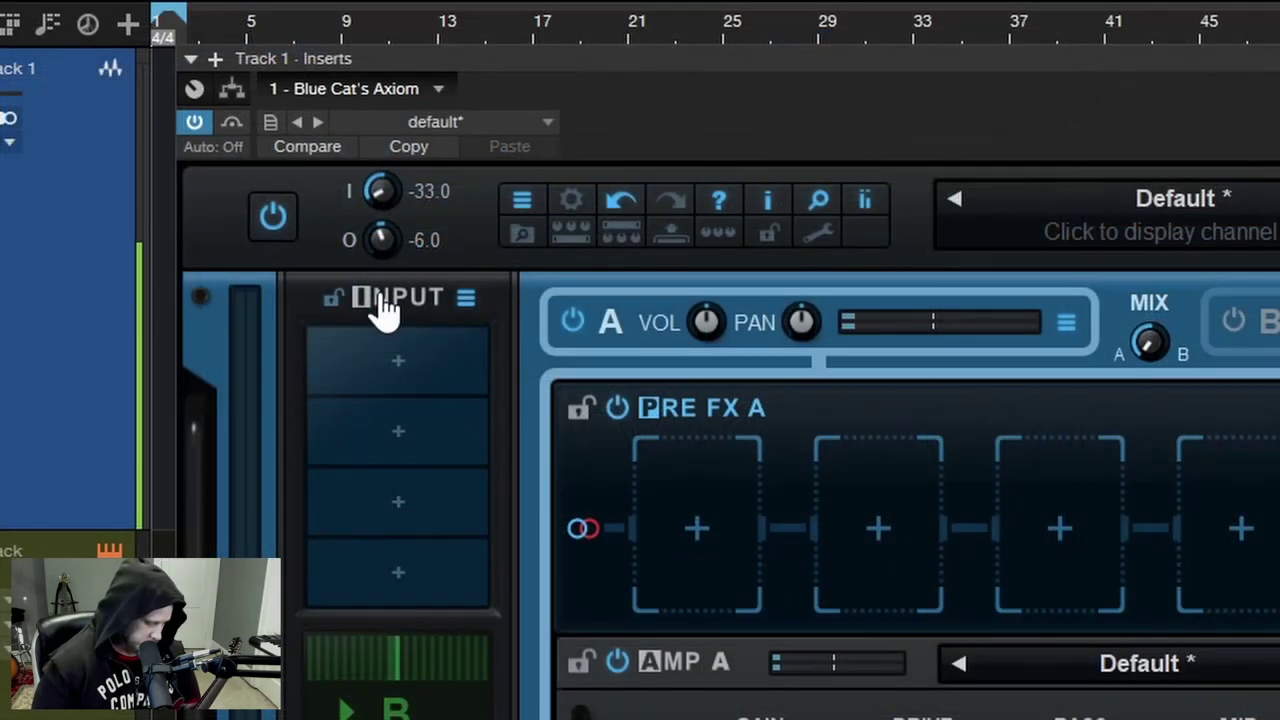
pyautogui.moveTo(380, 299); pyautogui.dragTo(380, 196)
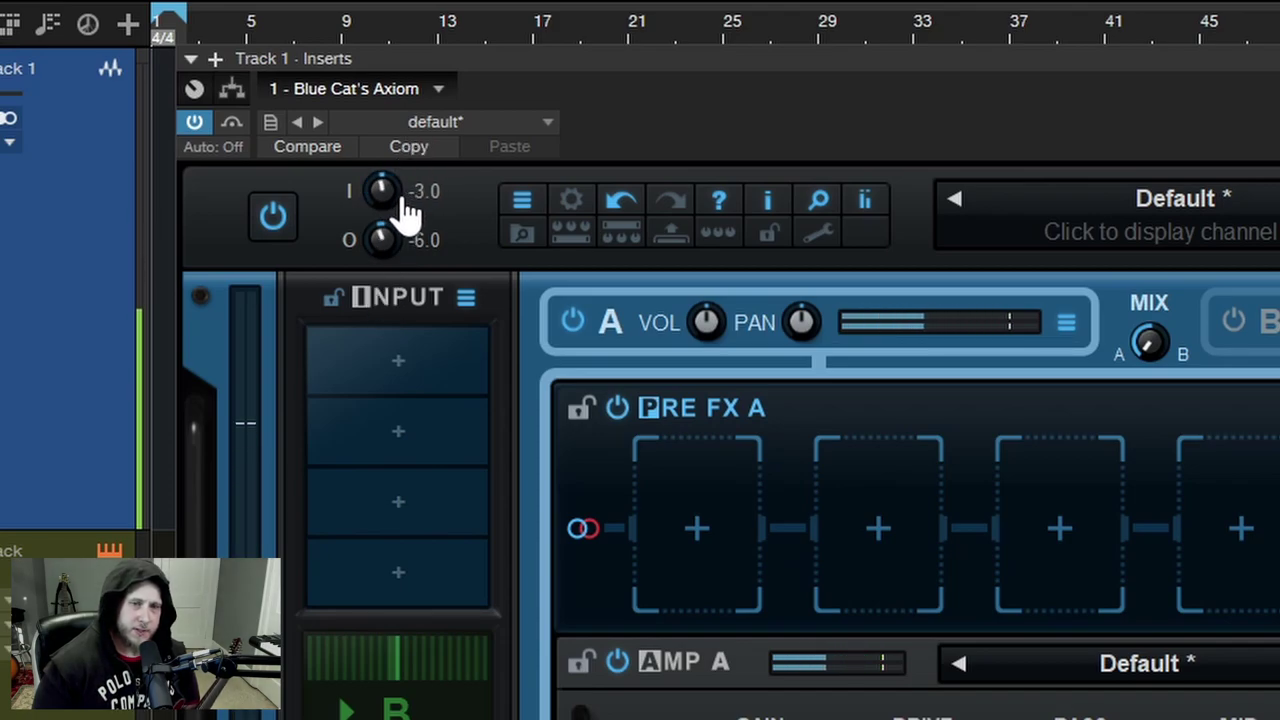
pyautogui.moveTo(383, 245); pyautogui.dragTo(378, 300)
pyautogui.moveTo(385, 245); pyautogui.dragTo(389, 214)
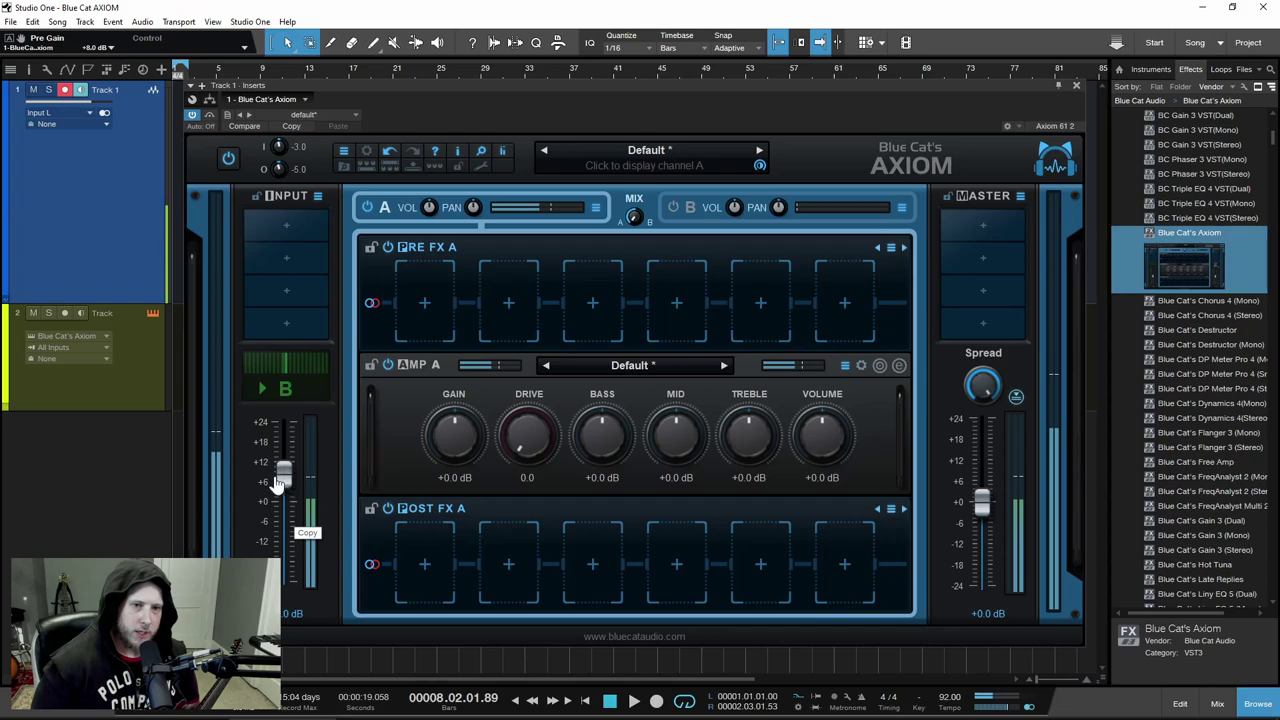
# Adjust the input section's level fader and lower the master fader to -6.0 dB
pyautogui.moveTo(279, 482); pyautogui.dragTo(283, 508)
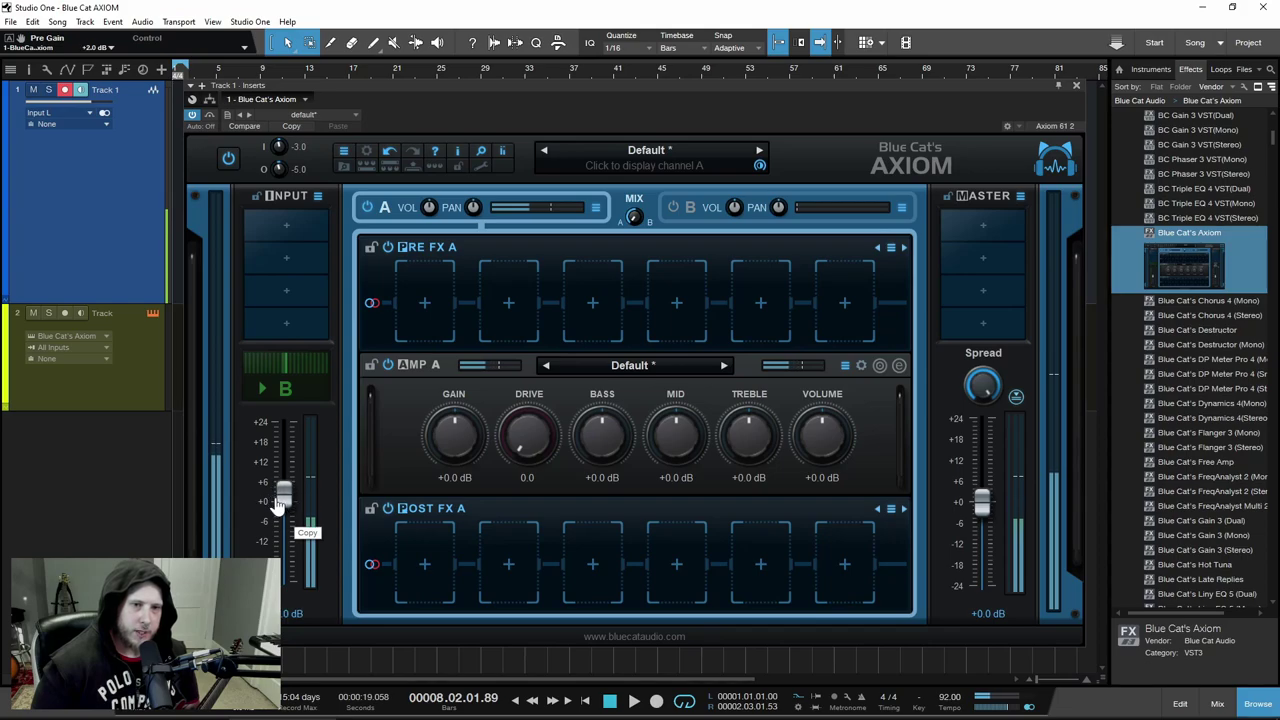
pyautogui.moveTo(982, 516)
pyautogui.mouseDown()
pyautogui.moveTo(983, 470)
pyautogui.moveTo(980, 542)
pyautogui.moveTo(981, 522)
pyautogui.mouseUp()
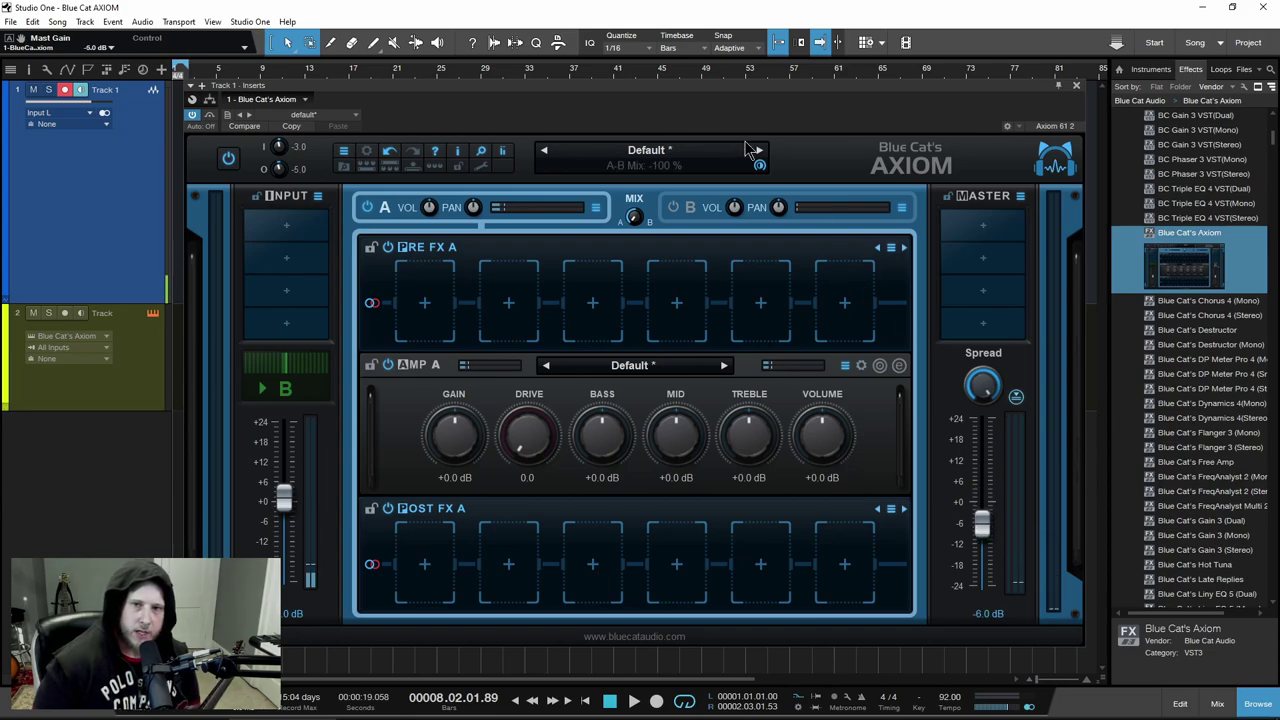
# Load the Dual Input preset, lock the Master section with its fader lowered to -7.0 dB, and advance to the next preset
pyautogui.click(759, 153)
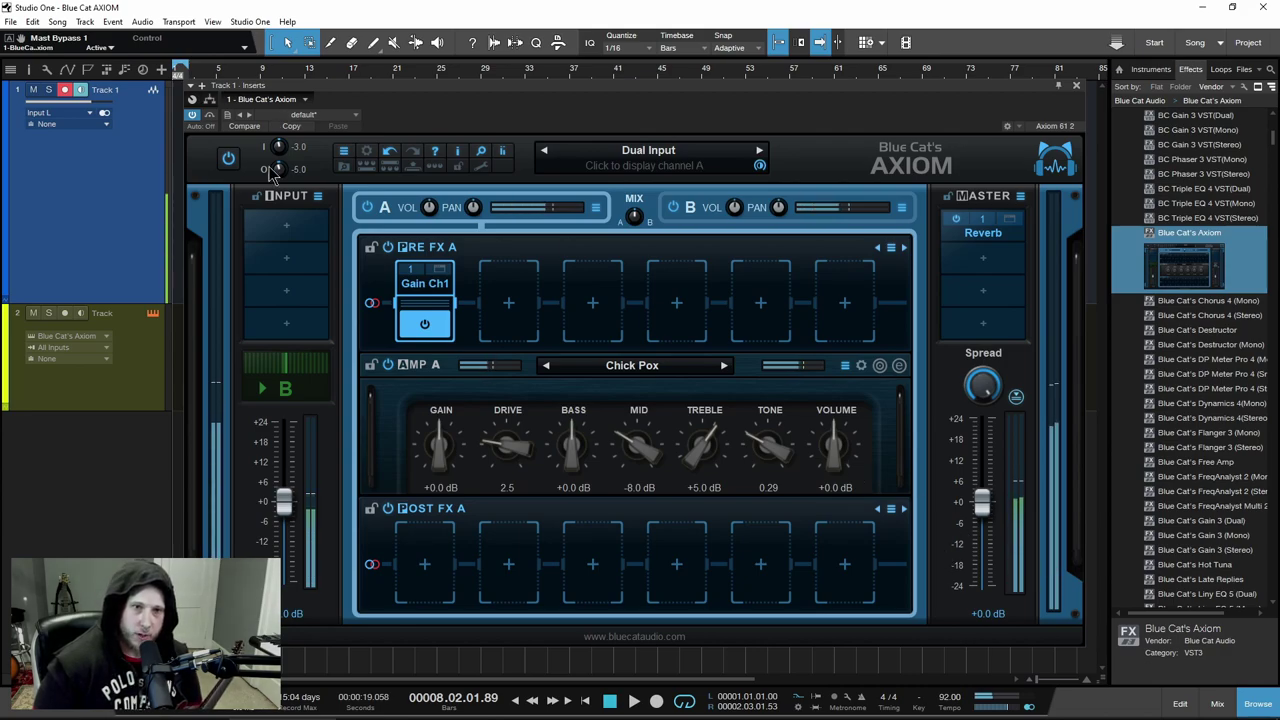
pyautogui.moveTo(277, 167); pyautogui.dragTo(280, 174)
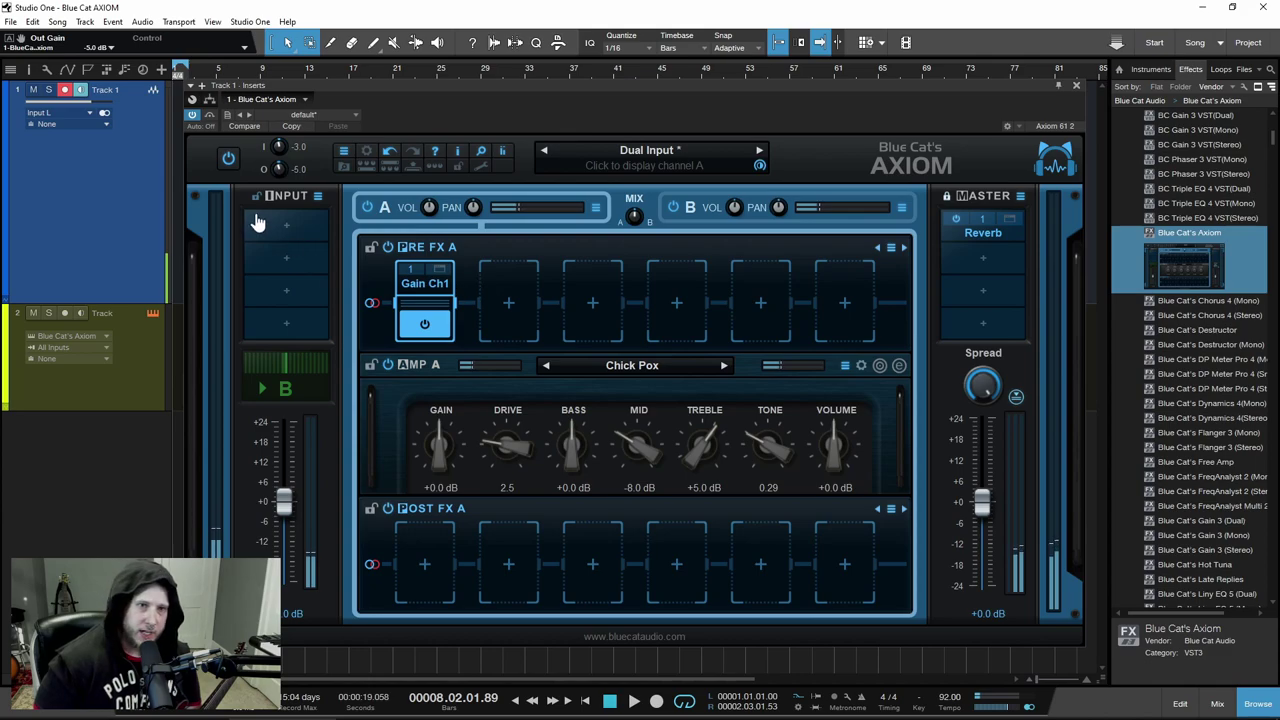
pyautogui.moveTo(983, 505); pyautogui.dragTo(983, 529)
pyautogui.click(948, 197)
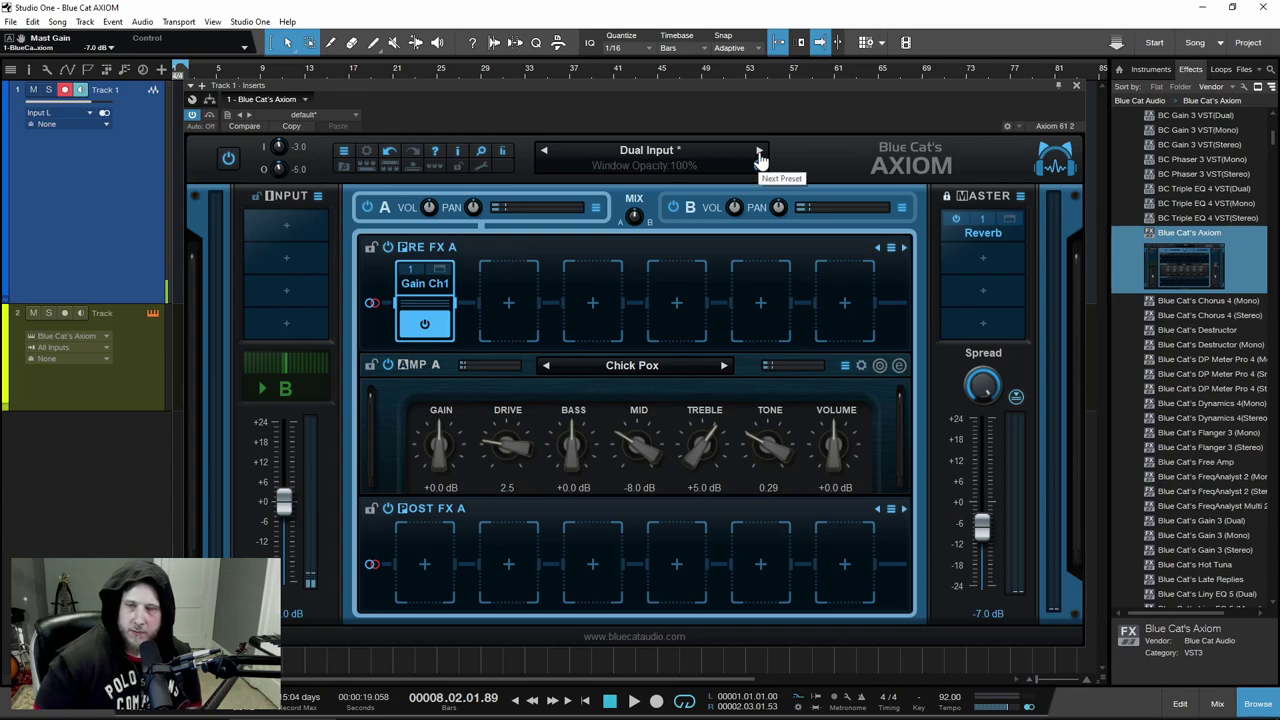
pyautogui.click(759, 152)
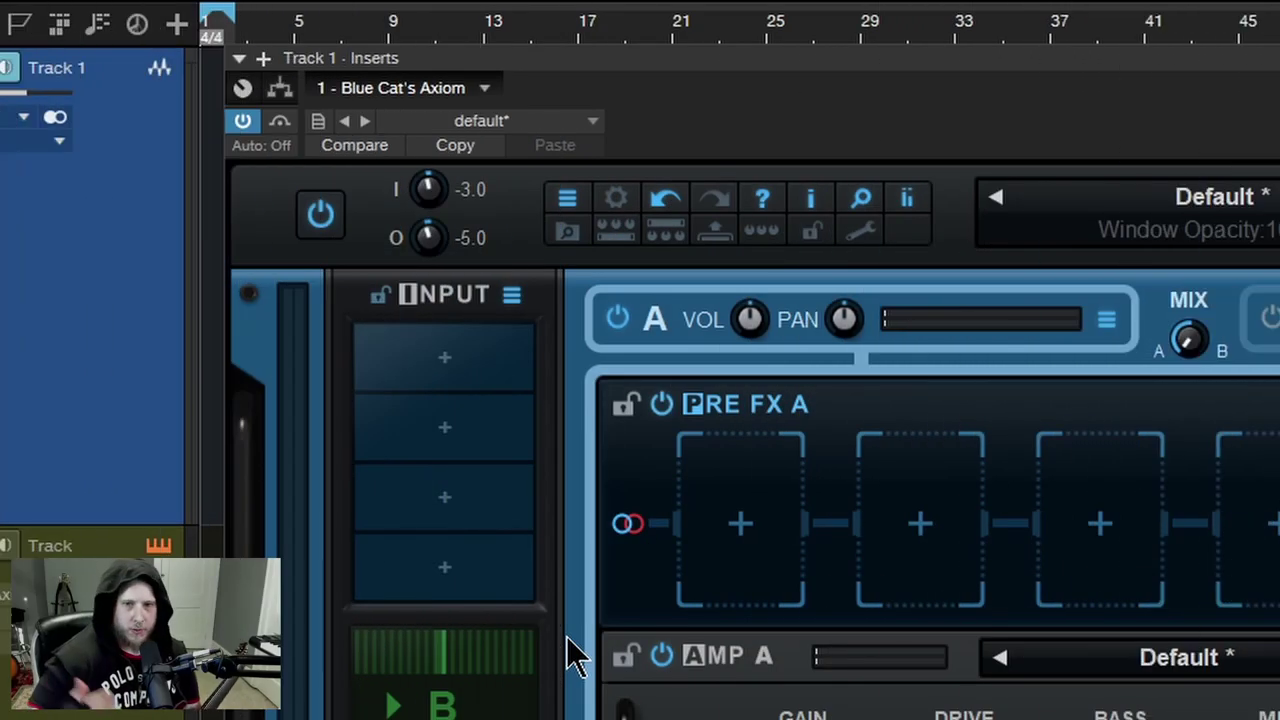
# Lower the output gain to -14.0, reset it, enter 7 as its exact value, and reset it to 0.0
pyautogui.moveTo(428, 238); pyautogui.dragTo(424, 268)
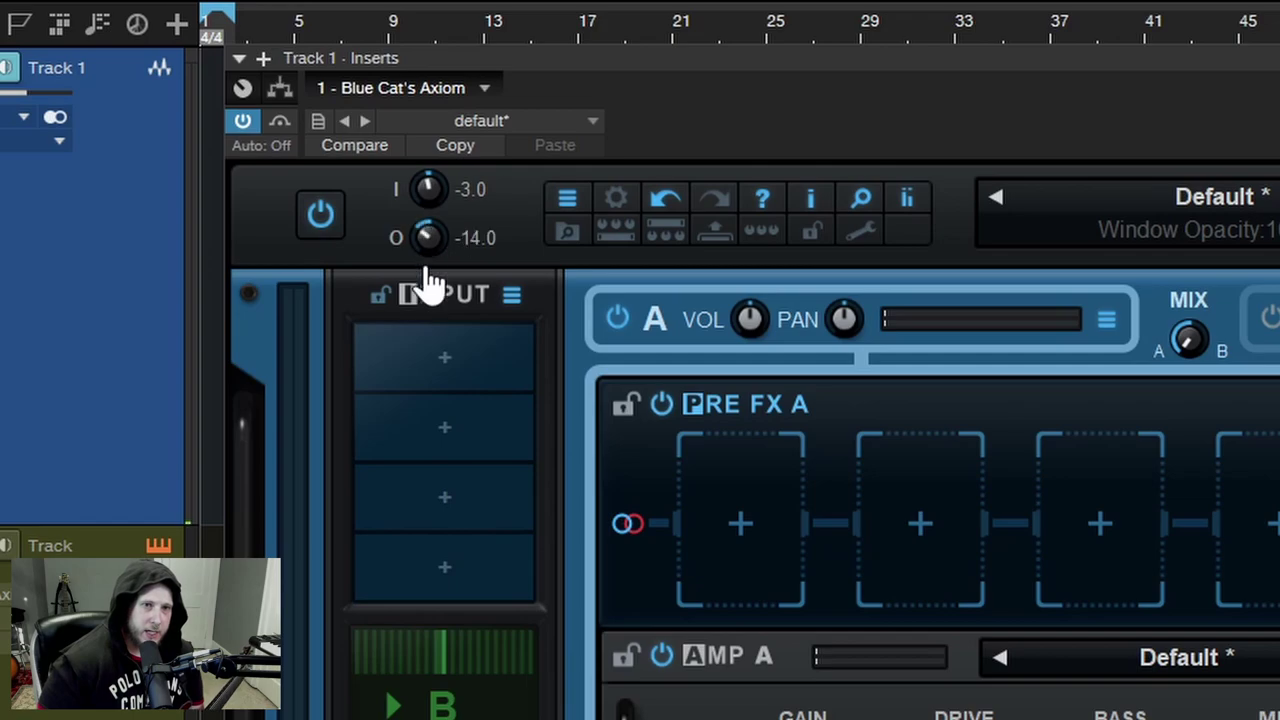
pyautogui.doubleClick(428, 240)
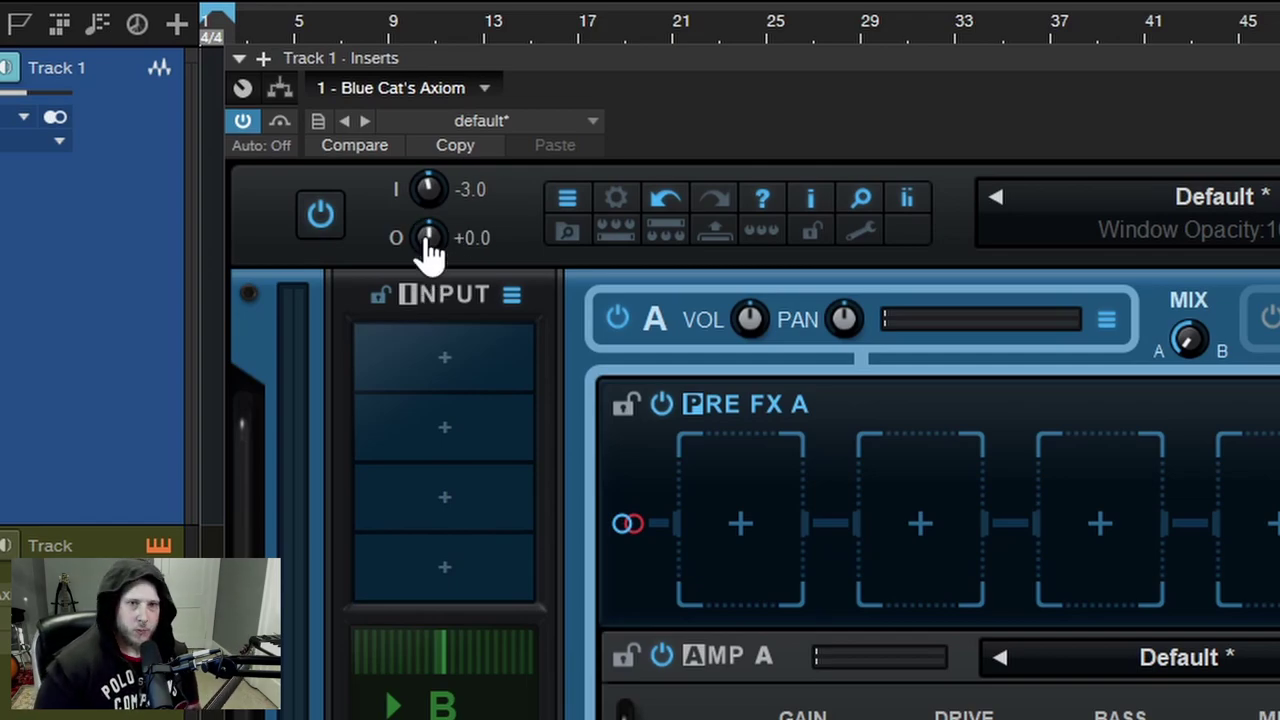
pyautogui.doubleClick(428, 240)
pyautogui.write('7')
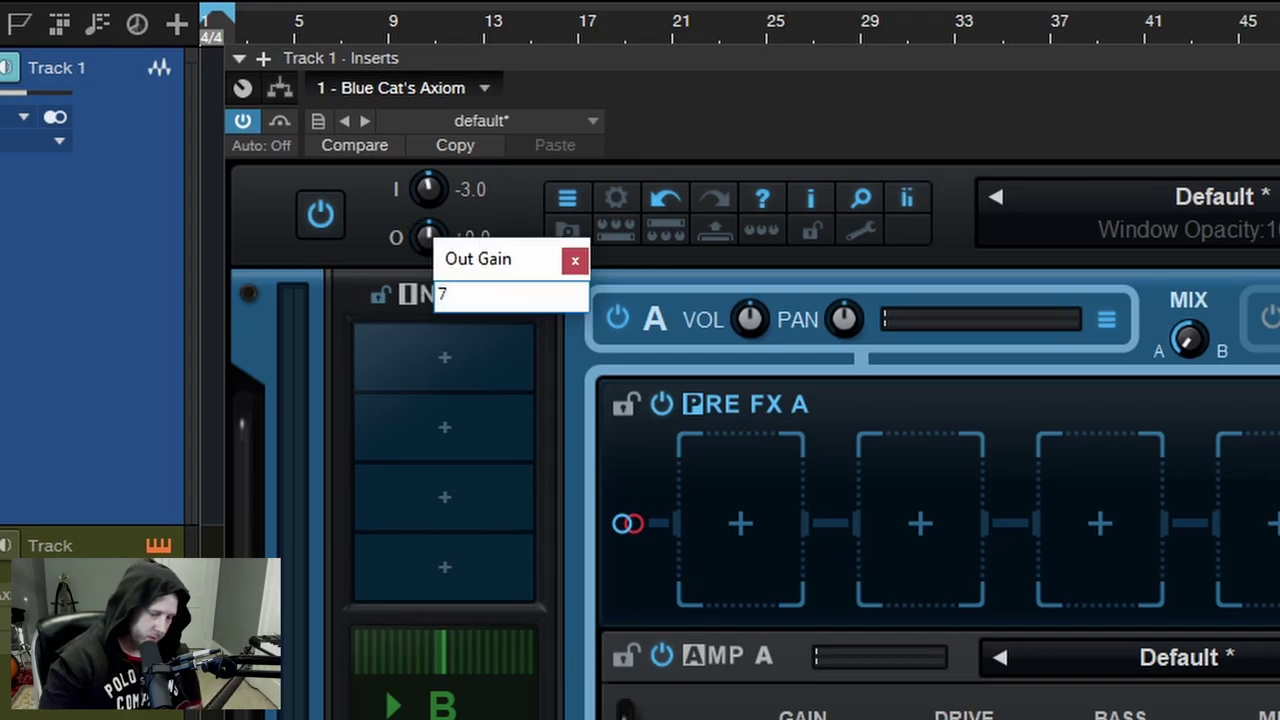
pyautogui.press('Return')
pyautogui.keyDown('ctrl'); pyautogui.click(429, 245); pyautogui.keyUp('ctrl')
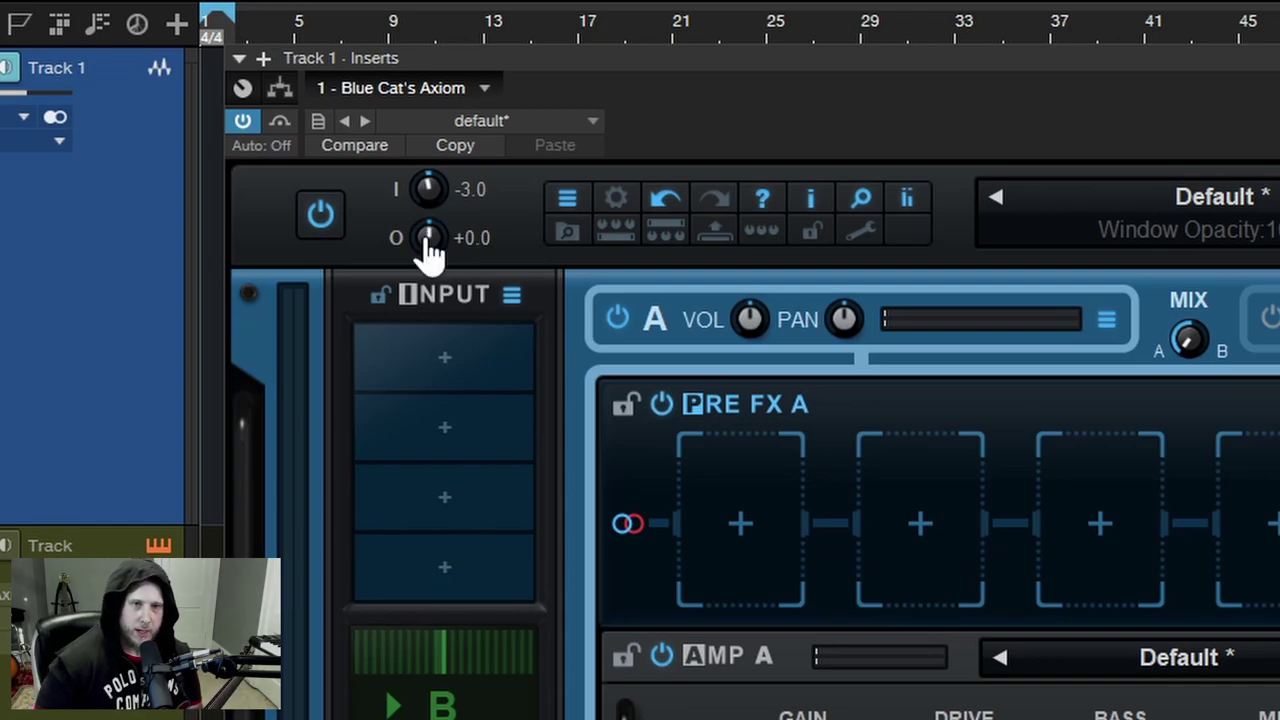
# Adjust the overall gains in increments, setting output to -5.0 and input to 0.0
pyautogui.scroll(-10, 430, 240)
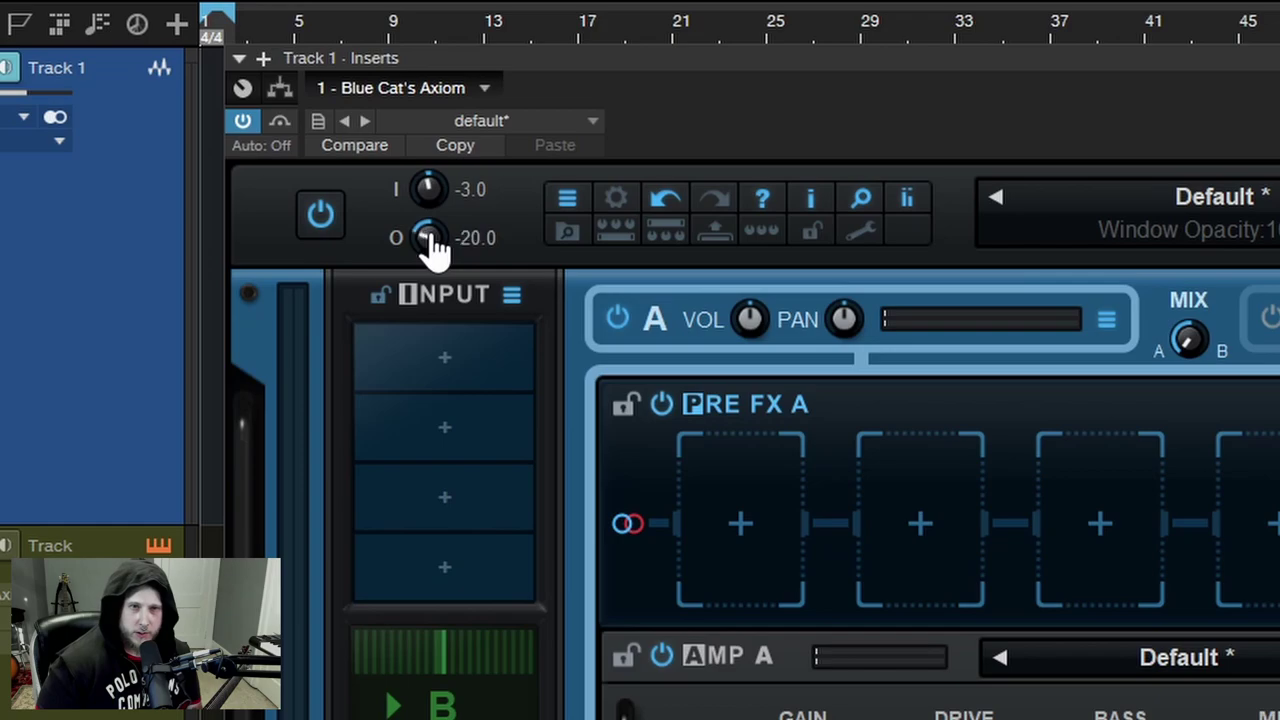
pyautogui.scroll(-3, 430, 242)
pyautogui.scroll(5, 430, 242)
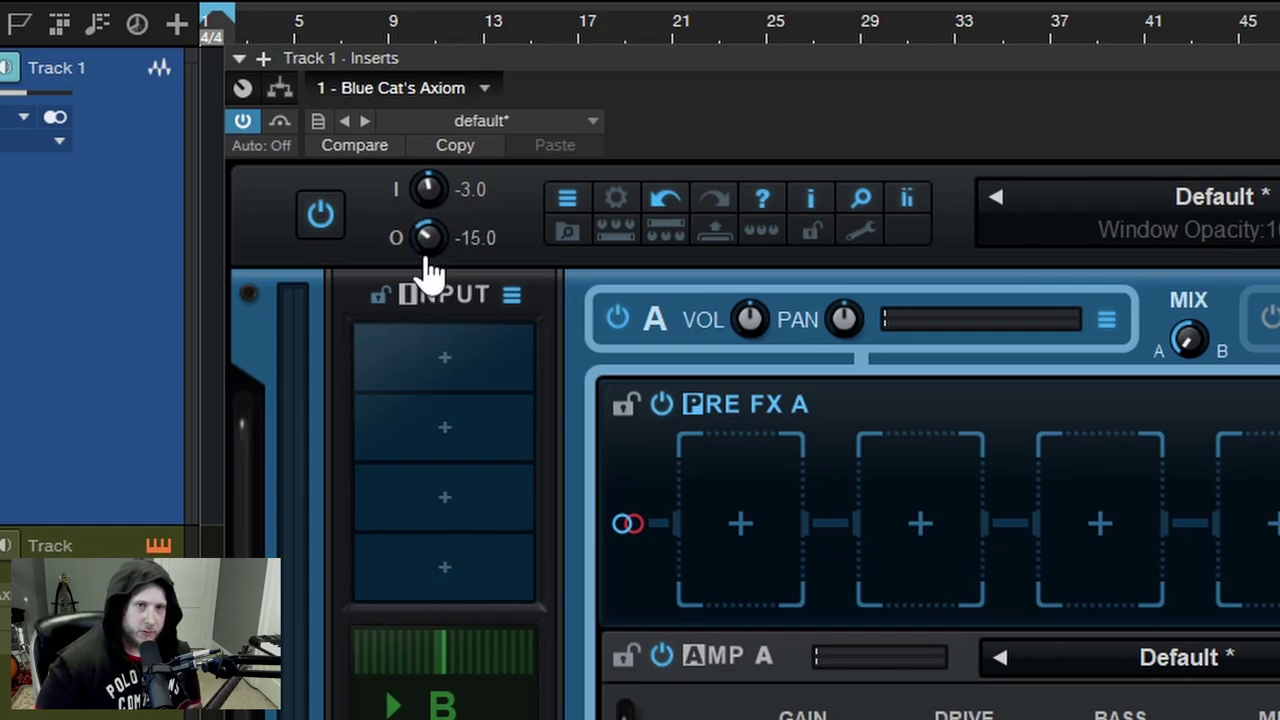
pyautogui.scroll(1, 430, 245)
pyautogui.scroll(2, 429, 194)
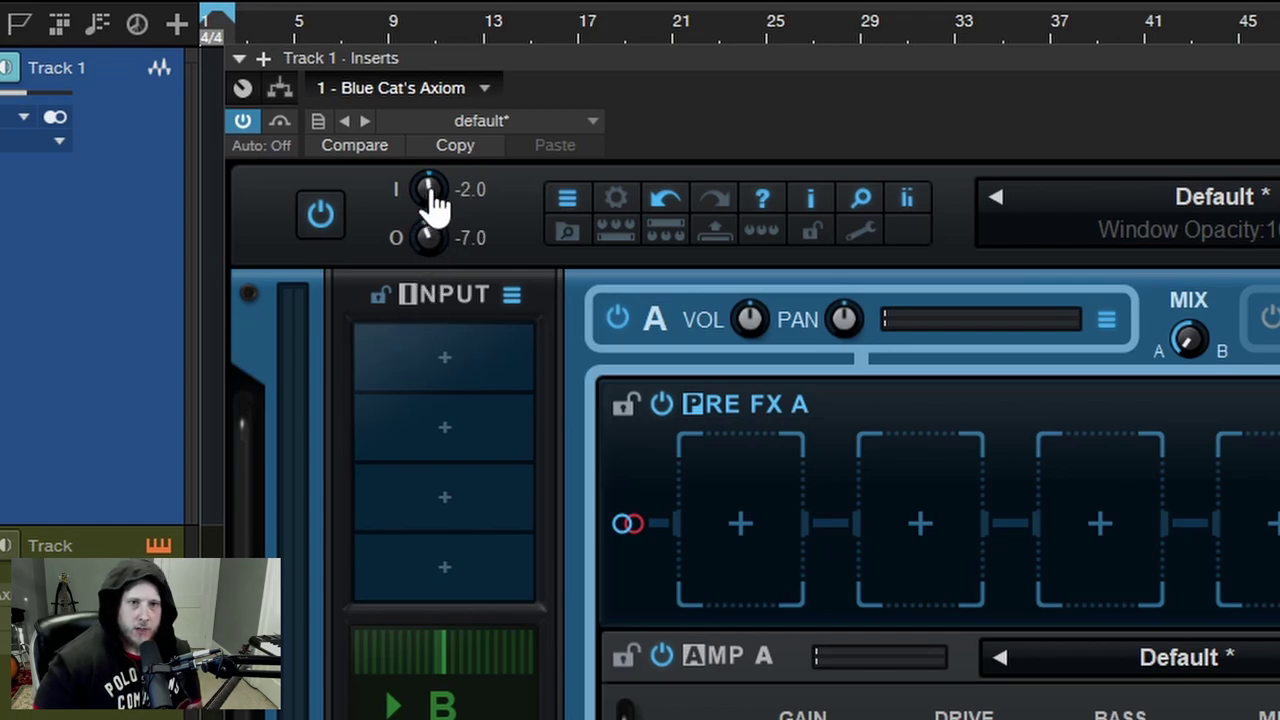
pyautogui.scroll(1, 432, 200)
pyautogui.scroll(2, 436, 255)
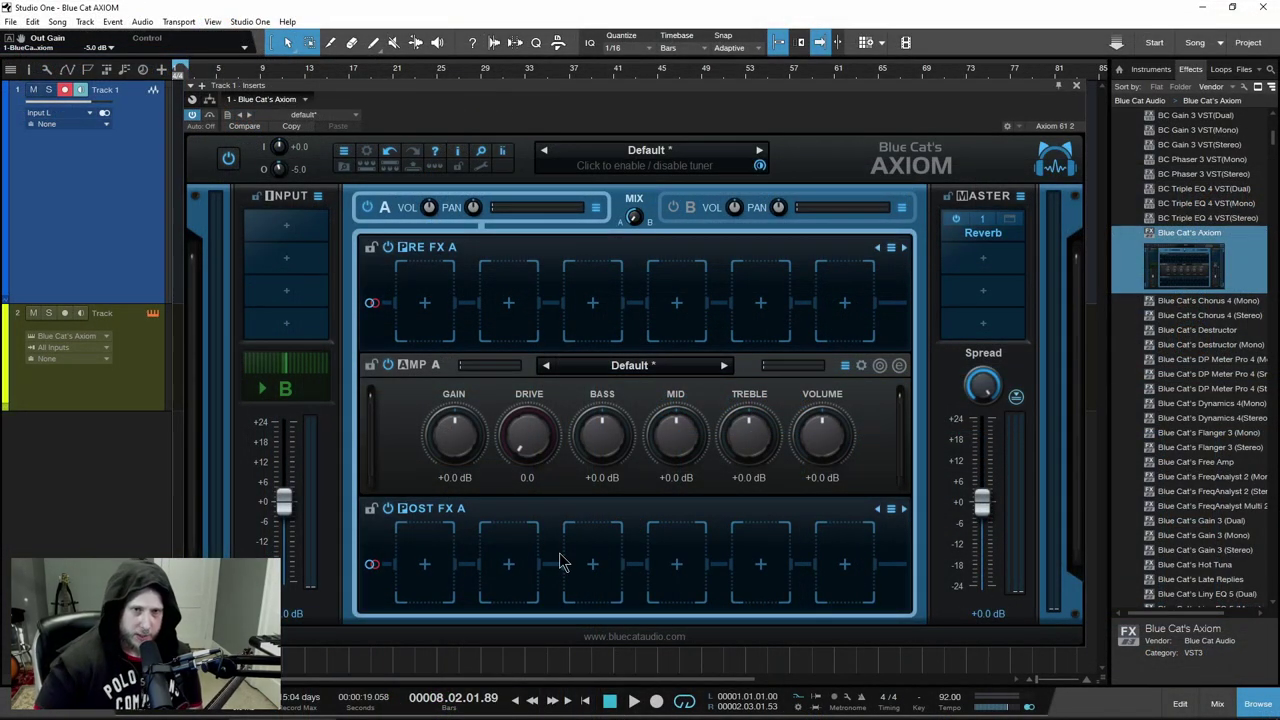
# Load the built-in Gate from the dynamics effects into the first Input slot
pyautogui.rightClick(293, 228)
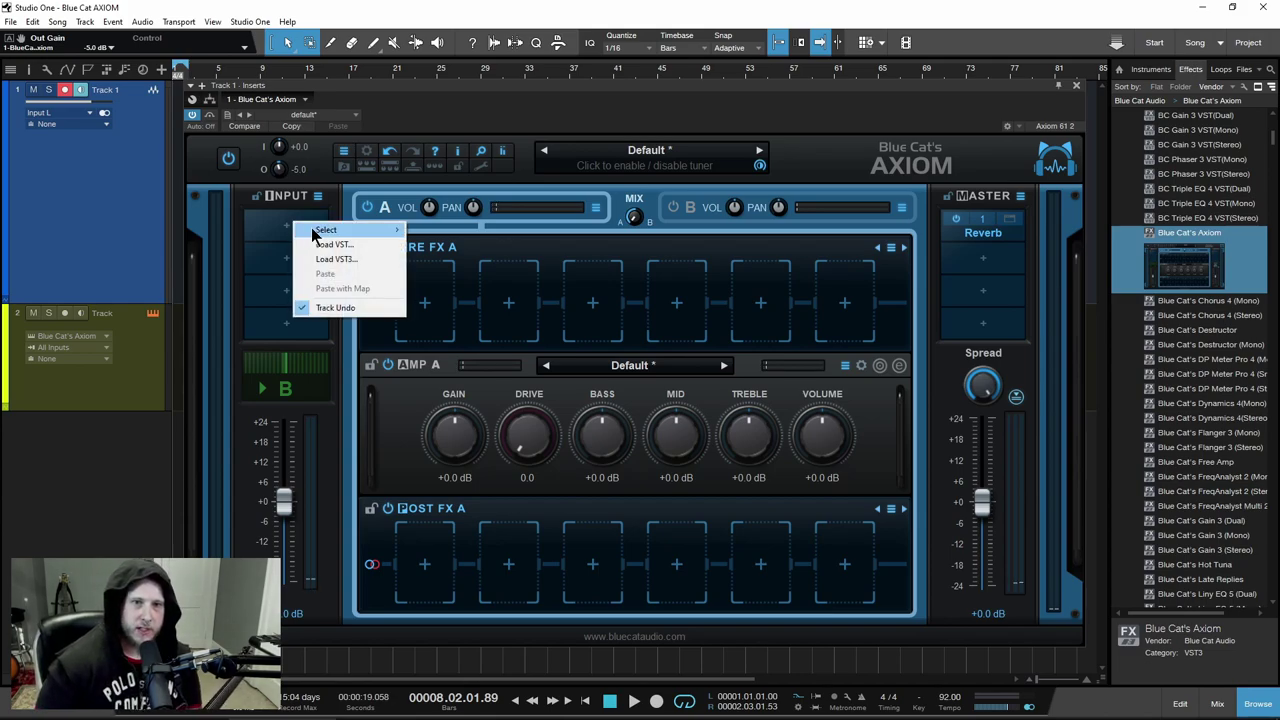
pyautogui.moveTo(315, 233)
pyautogui.moveTo(436, 235)
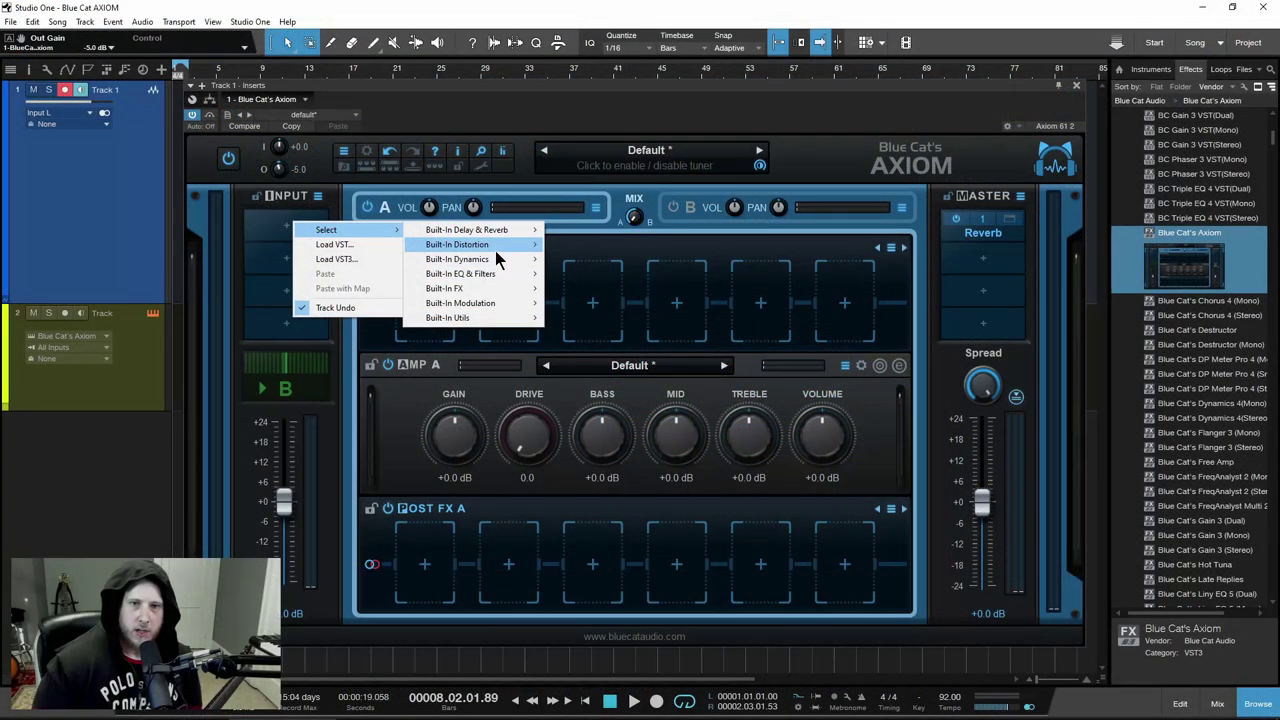
pyautogui.moveTo(495, 250)
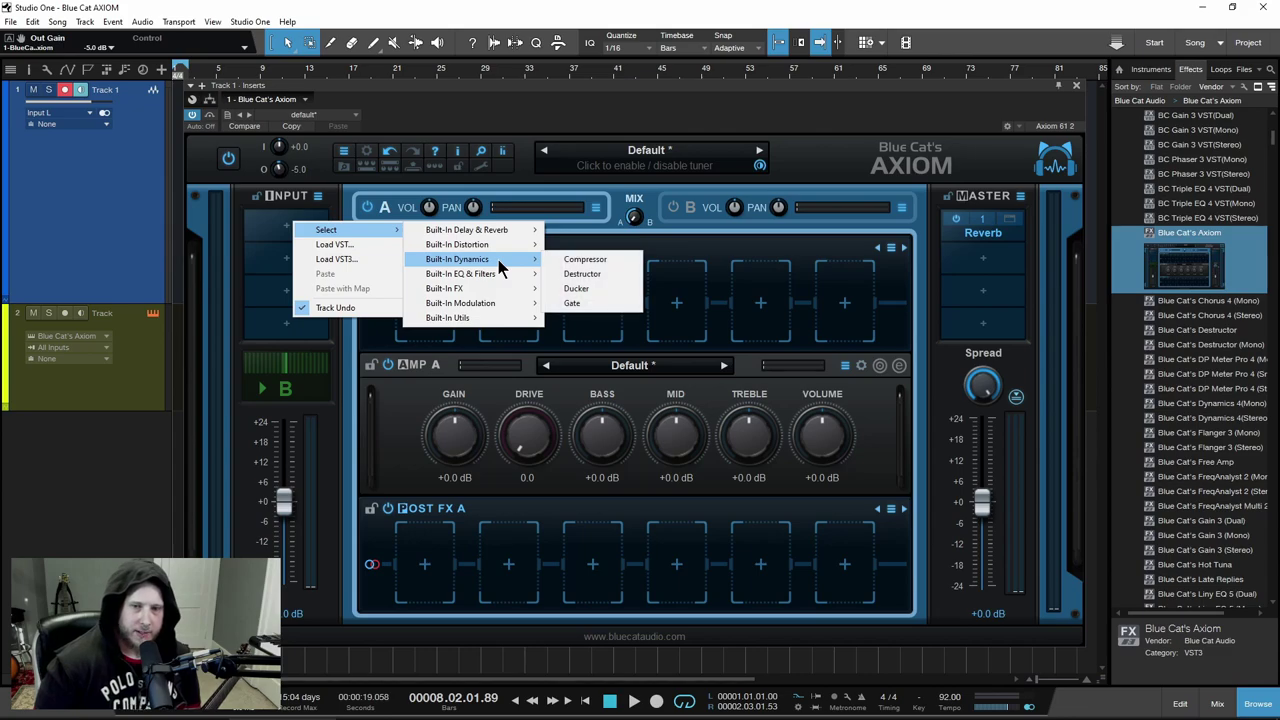
pyautogui.click(588, 288)
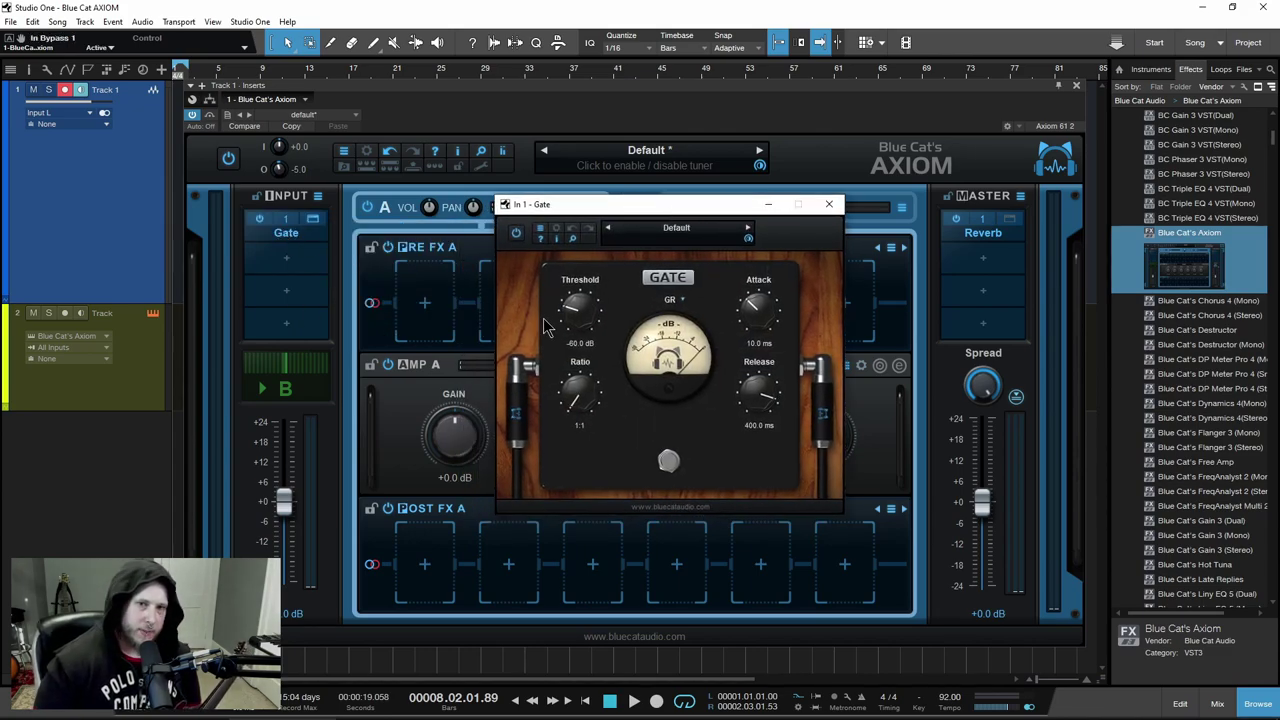
# Set the Gate's threshold to -57.0 dB and ratio to 1:3.3, and close its window
pyautogui.scroll(3, 576, 316)
pyautogui.scroll(5, 576, 392)
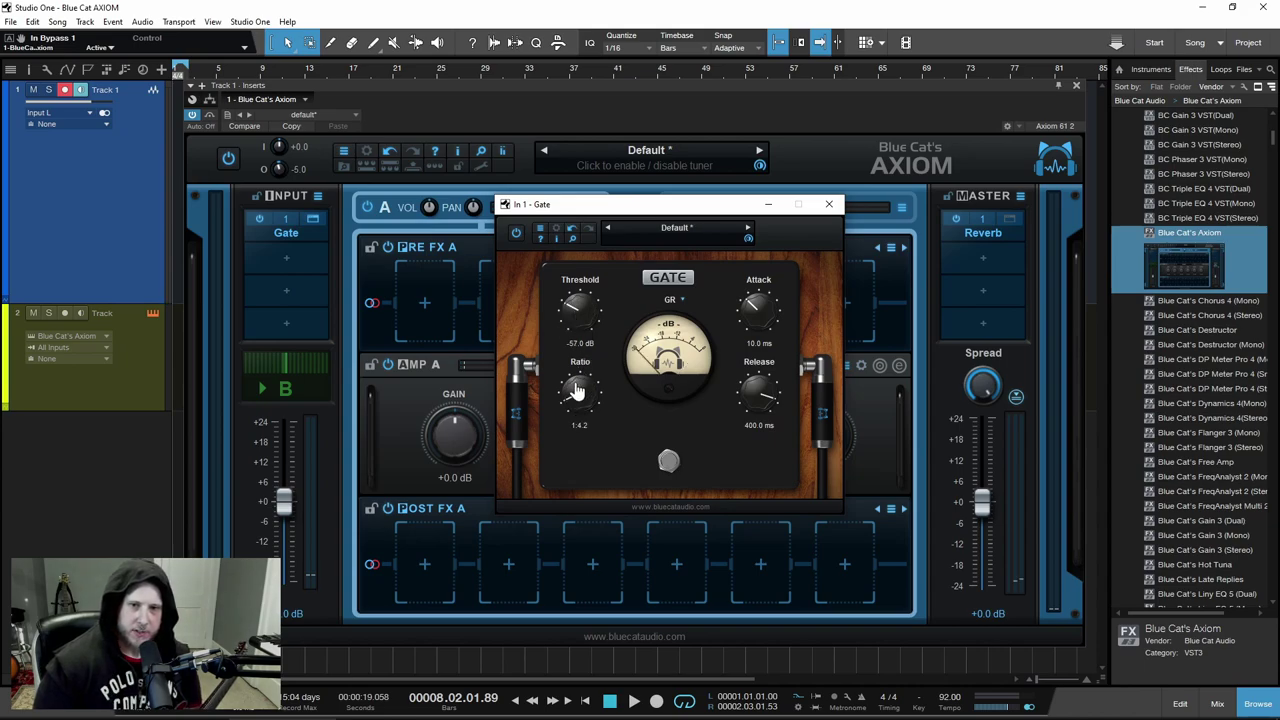
pyautogui.scroll(-2, 576, 392)
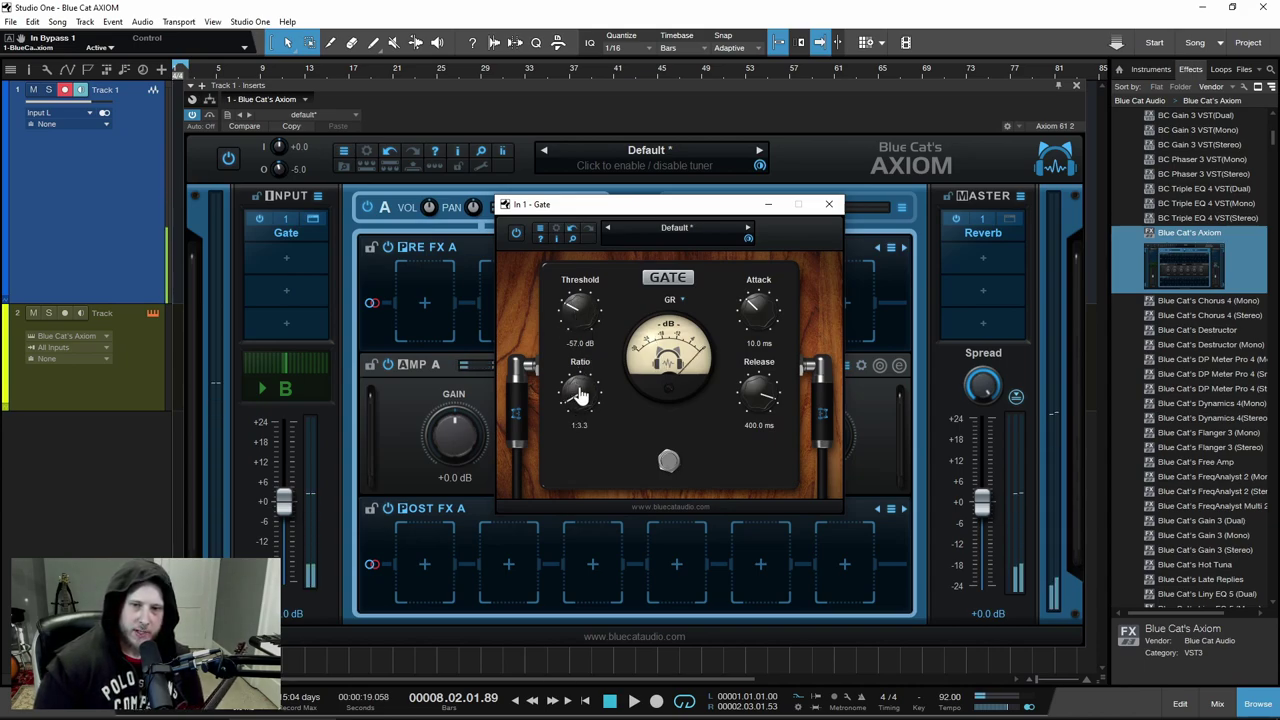
pyautogui.click(829, 204)
# Load the built-in Compressor from the dynamics effects into the second Input slot and close its window
pyautogui.click(283, 270)
pyautogui.moveTo(305, 277)
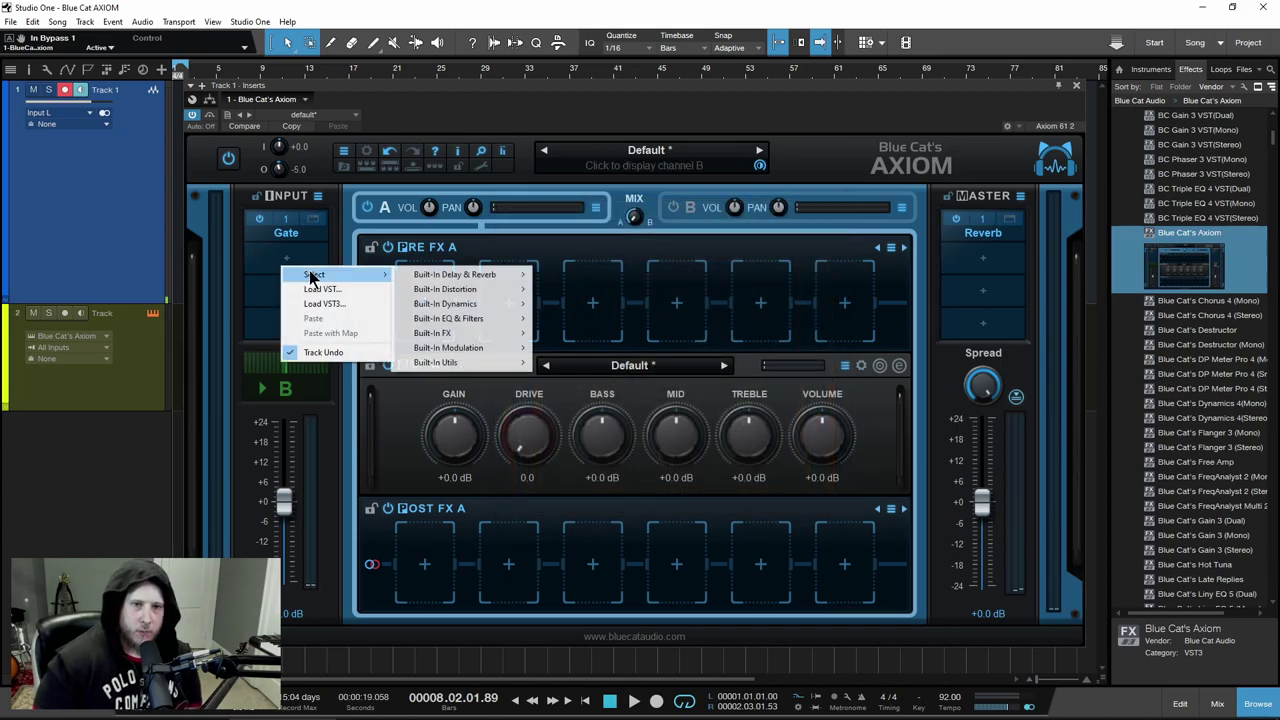
pyautogui.moveTo(462, 310)
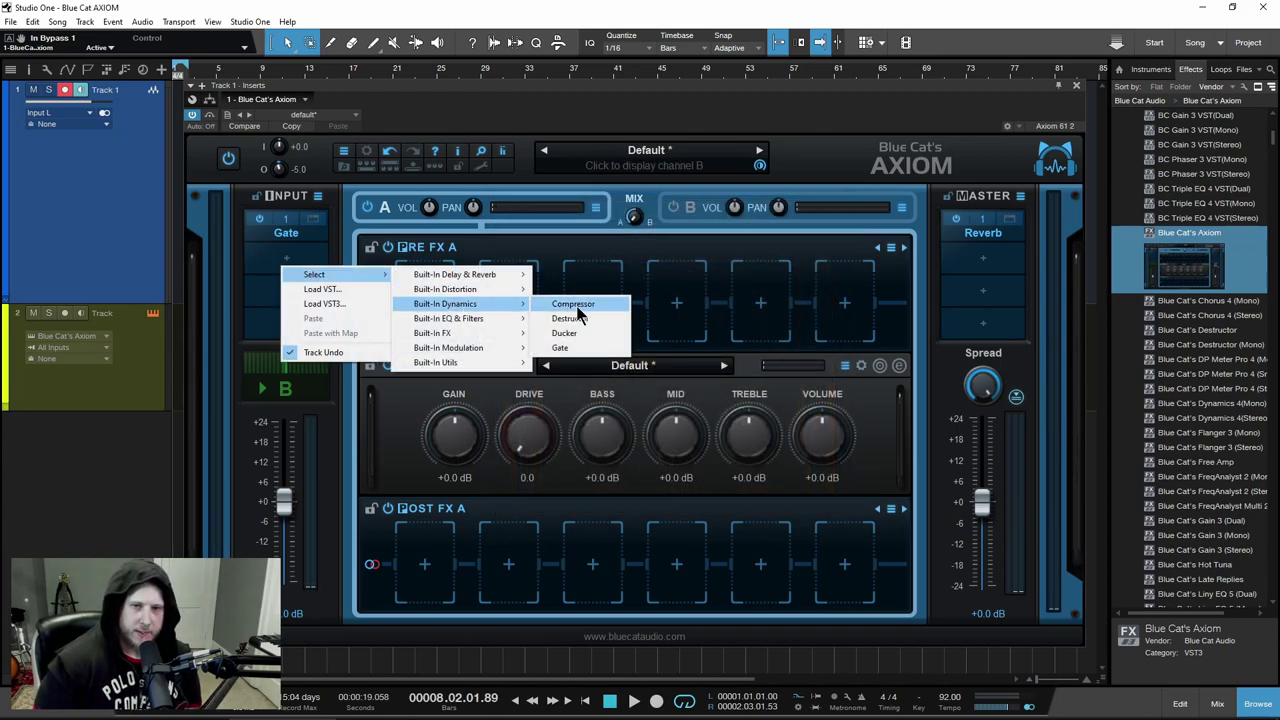
pyautogui.moveTo(565, 303); pyautogui.dragTo(578, 315)
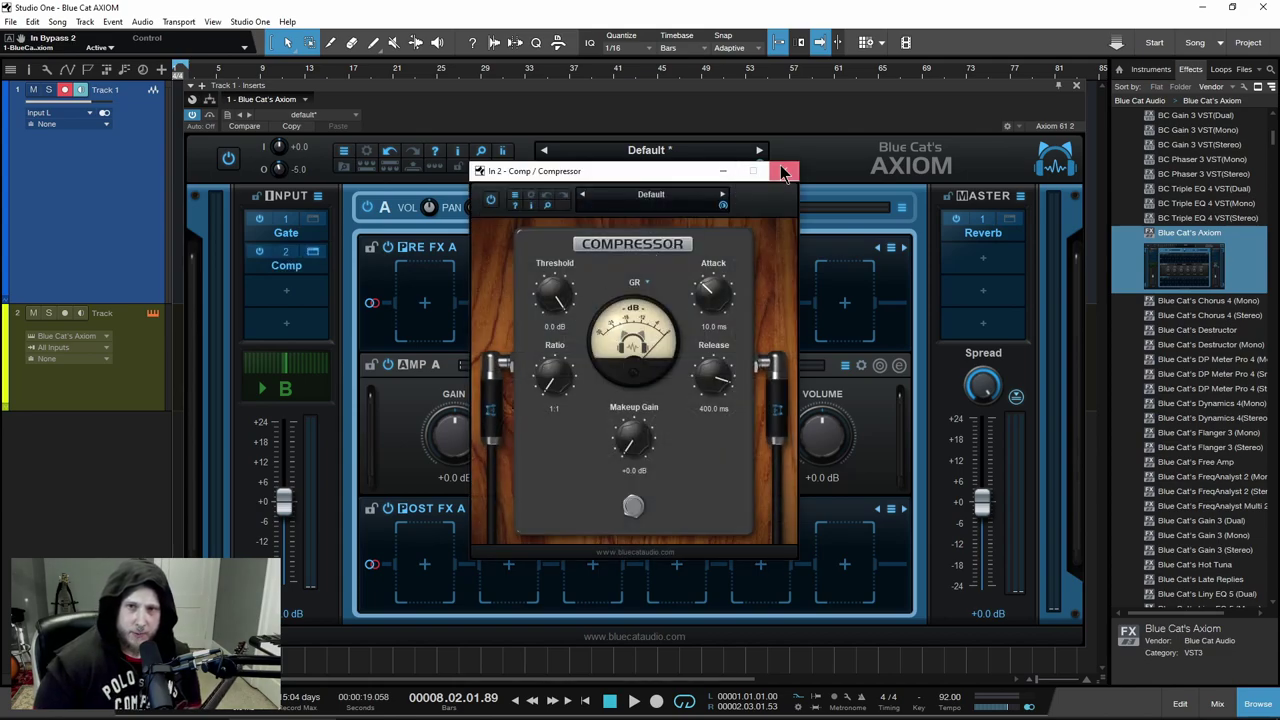
pyautogui.click(785, 173)
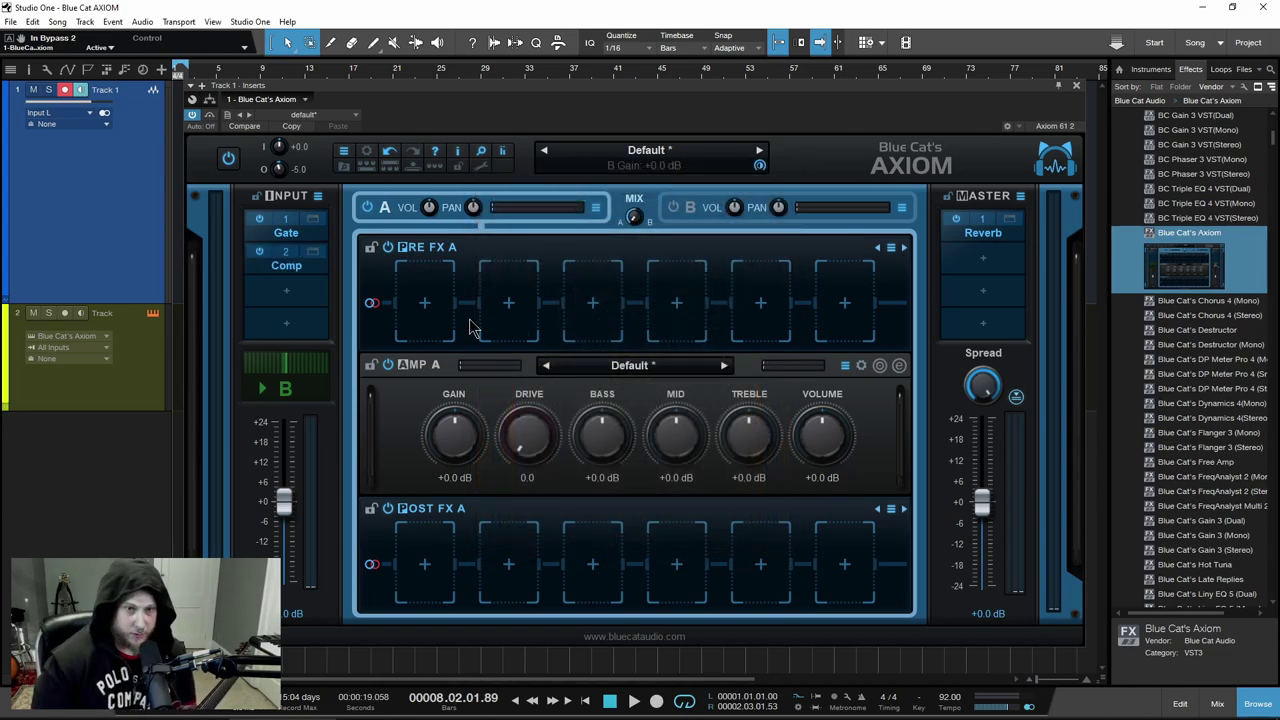
# Reopen the Compressor from the second Input slot and move its window farther away from the Input section
pyautogui.click(314, 259)
pyautogui.moveTo(698, 170); pyautogui.dragTo(746, 170)
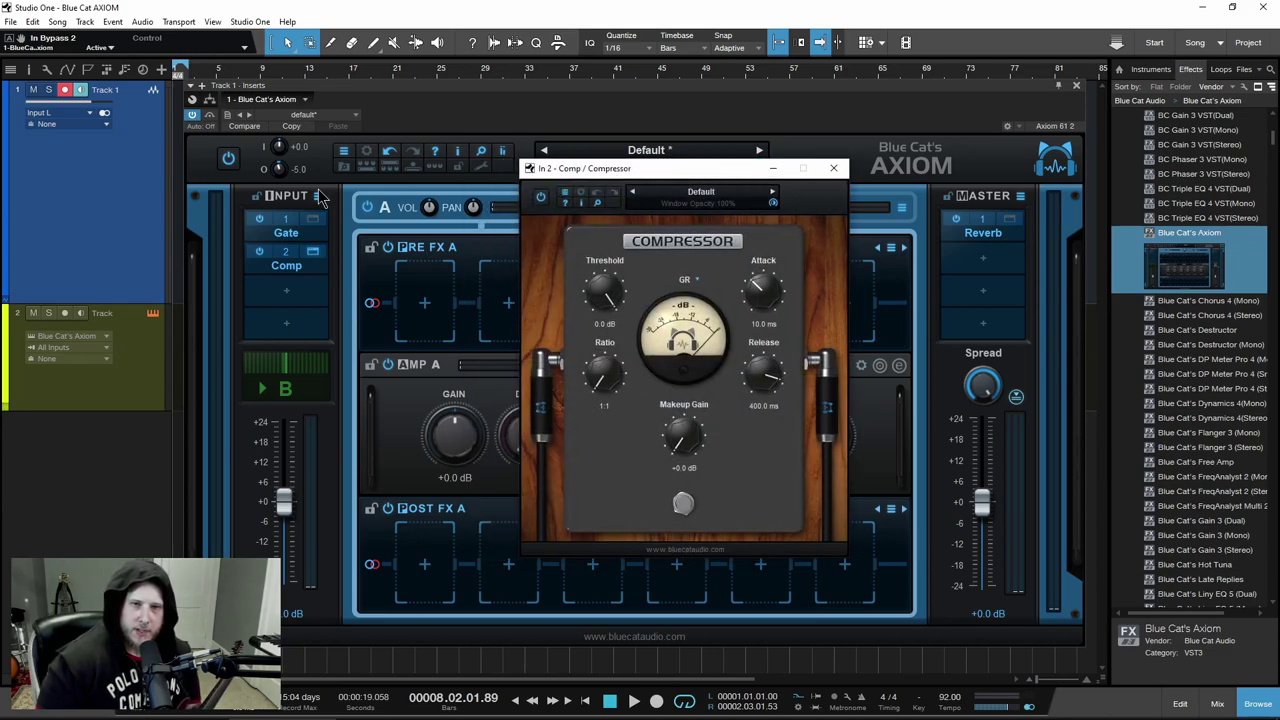
# Open the Gate's editor from the first Input slot and move the Gate and Compressor windows apart
pyautogui.click(314, 220)
pyautogui.moveTo(665, 200); pyautogui.dragTo(1224, 127)
pyautogui.moveTo(680, 168); pyautogui.dragTo(765, 158)
# Center the Gate's editor from the first Input slot, and close the Gate and Compressor windows
pyautogui.rightClick(285, 243)
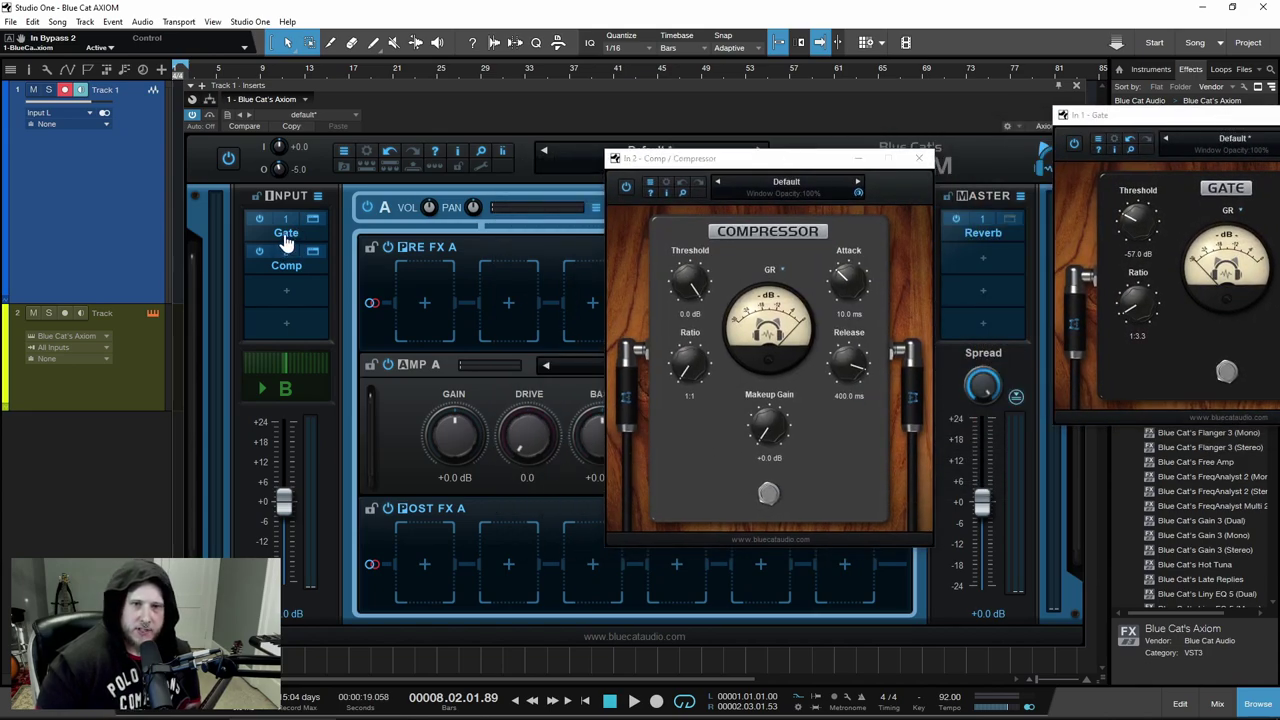
pyautogui.click(345, 328)
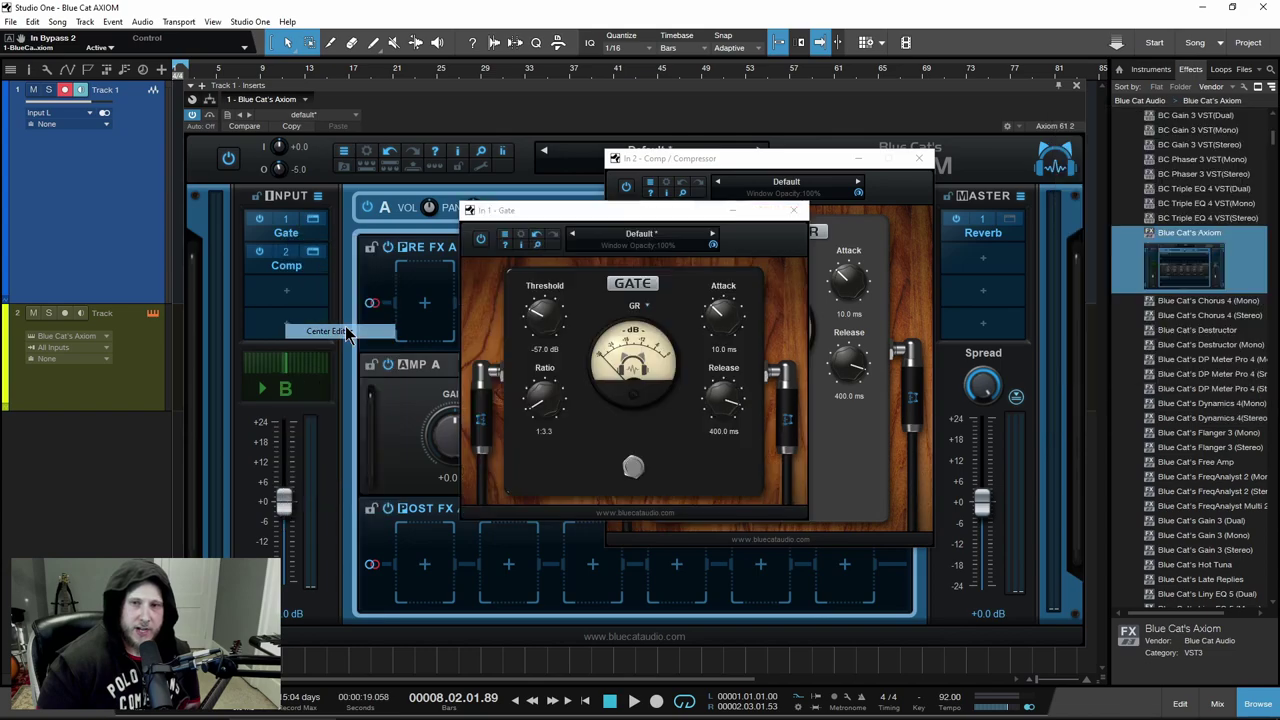
pyautogui.click(793, 210)
pyautogui.click(920, 163)
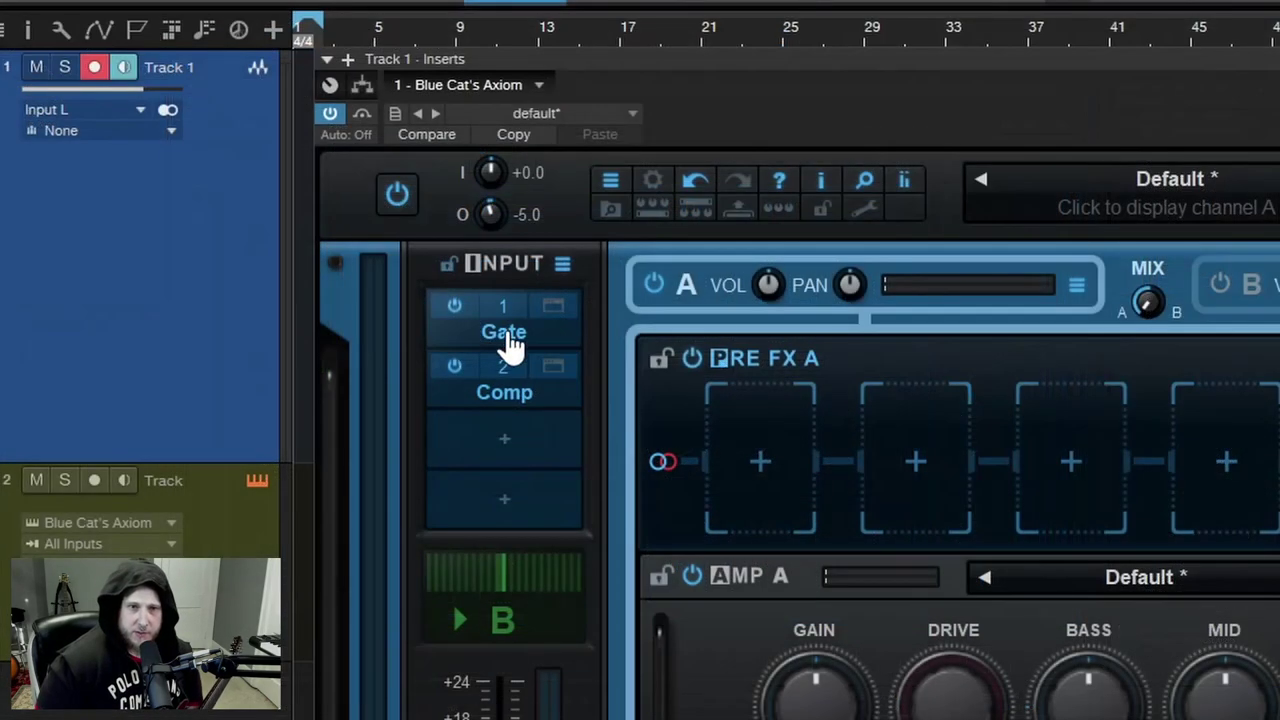
# Reorder the Input chain so the Compressor sits in the first slot and the Gate in the second
pyautogui.moveTo(509, 331); pyautogui.dragTo(509, 366)
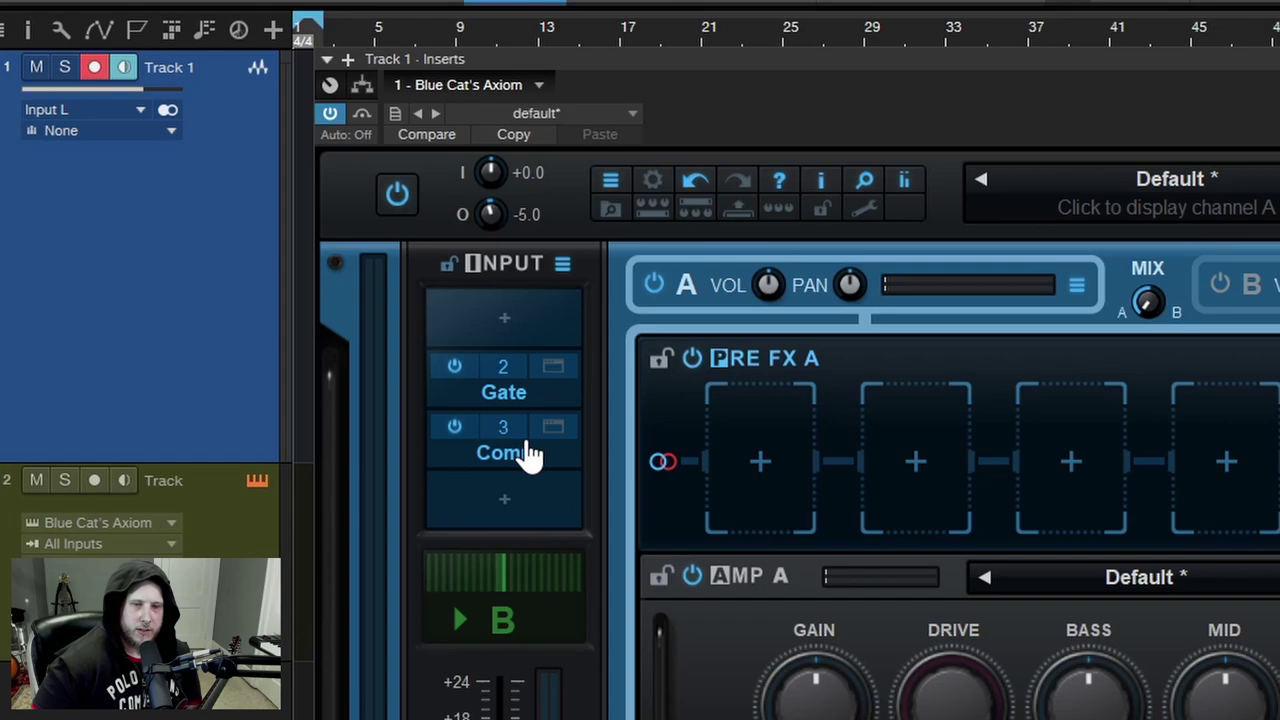
pyautogui.moveTo(527, 456); pyautogui.dragTo(520, 318)
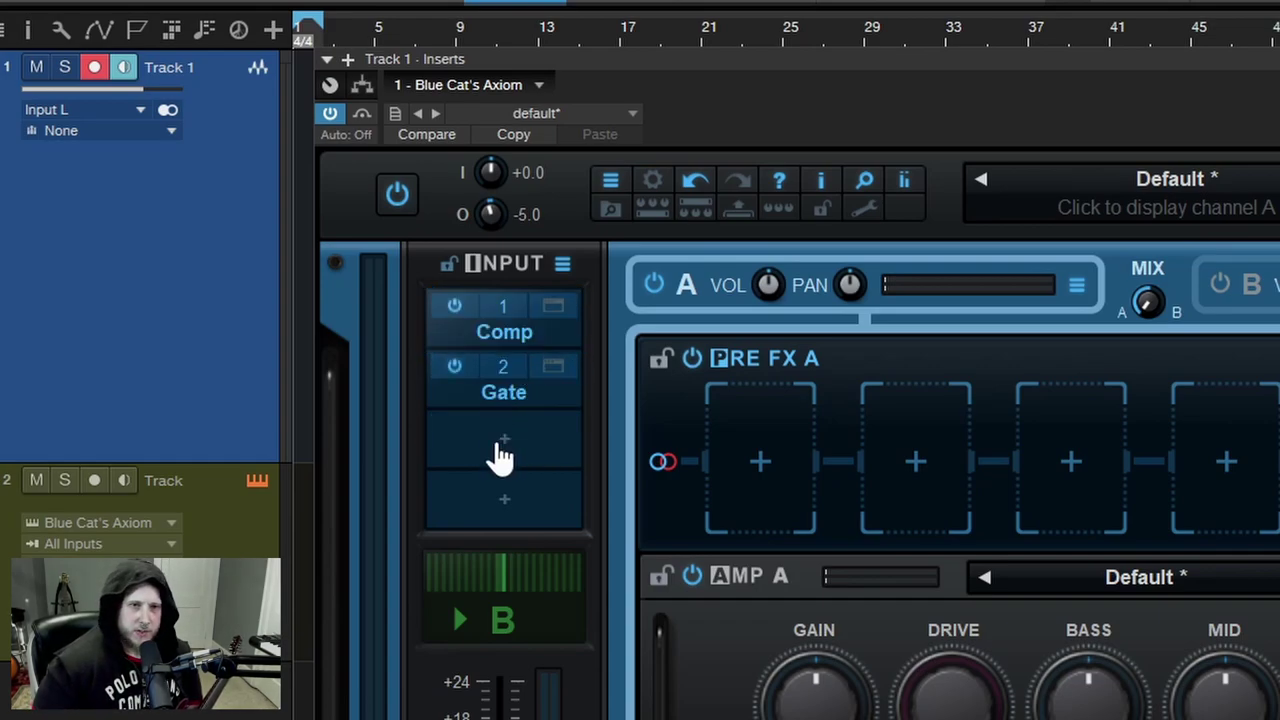
# Bypass the Compressor and the Gate in the Input section, and re-enable both effects
pyautogui.rightClick(488, 340)
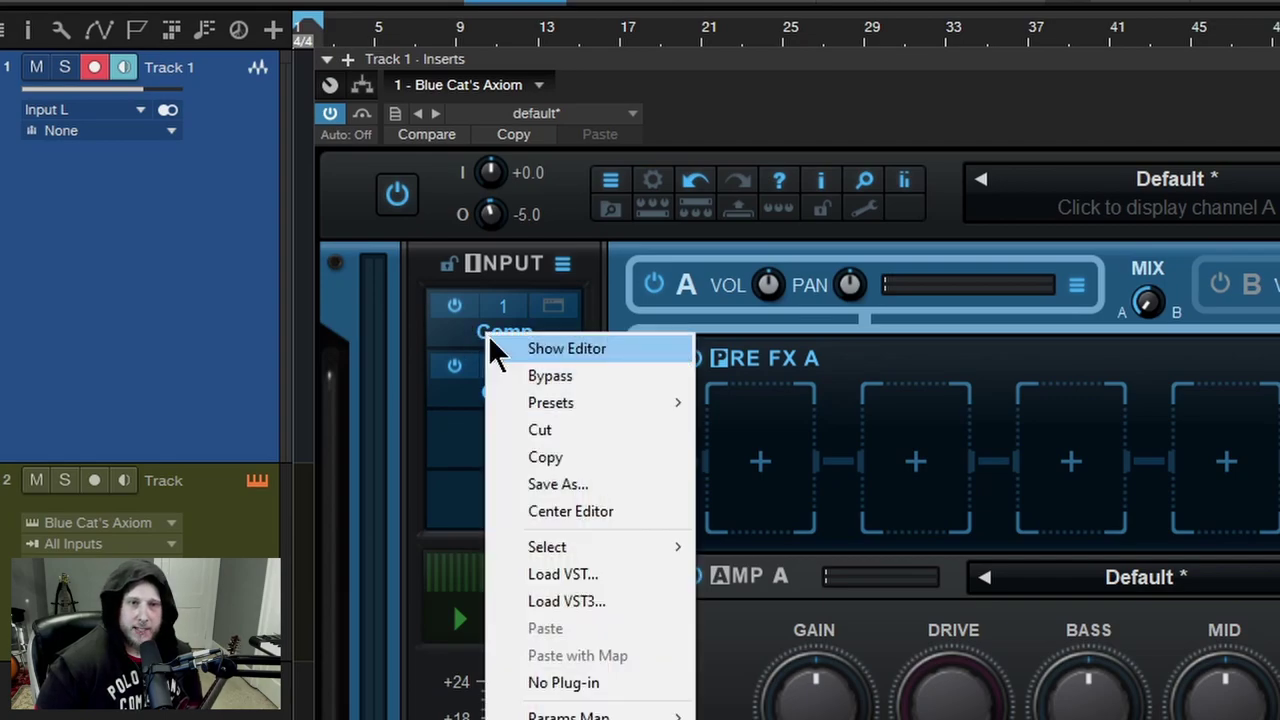
pyautogui.click(457, 420)
pyautogui.click(455, 308)
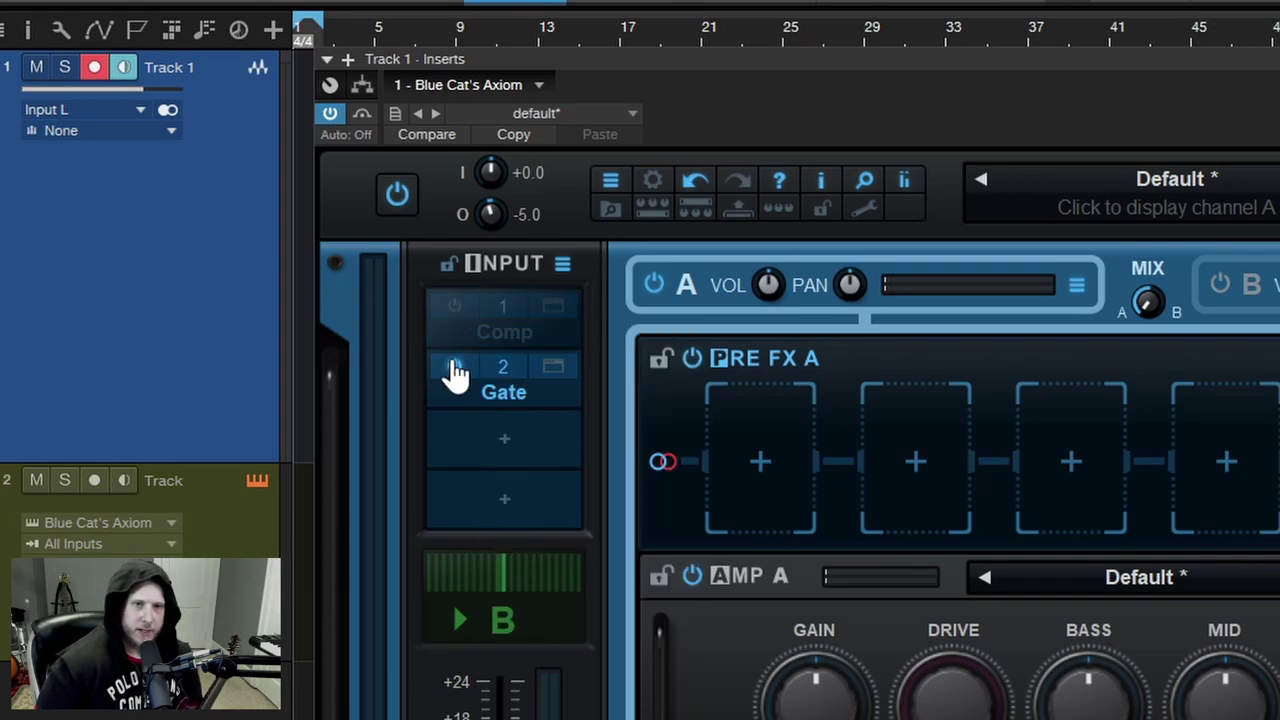
pyautogui.click(455, 366)
pyautogui.click(455, 366)
pyautogui.click(455, 306)
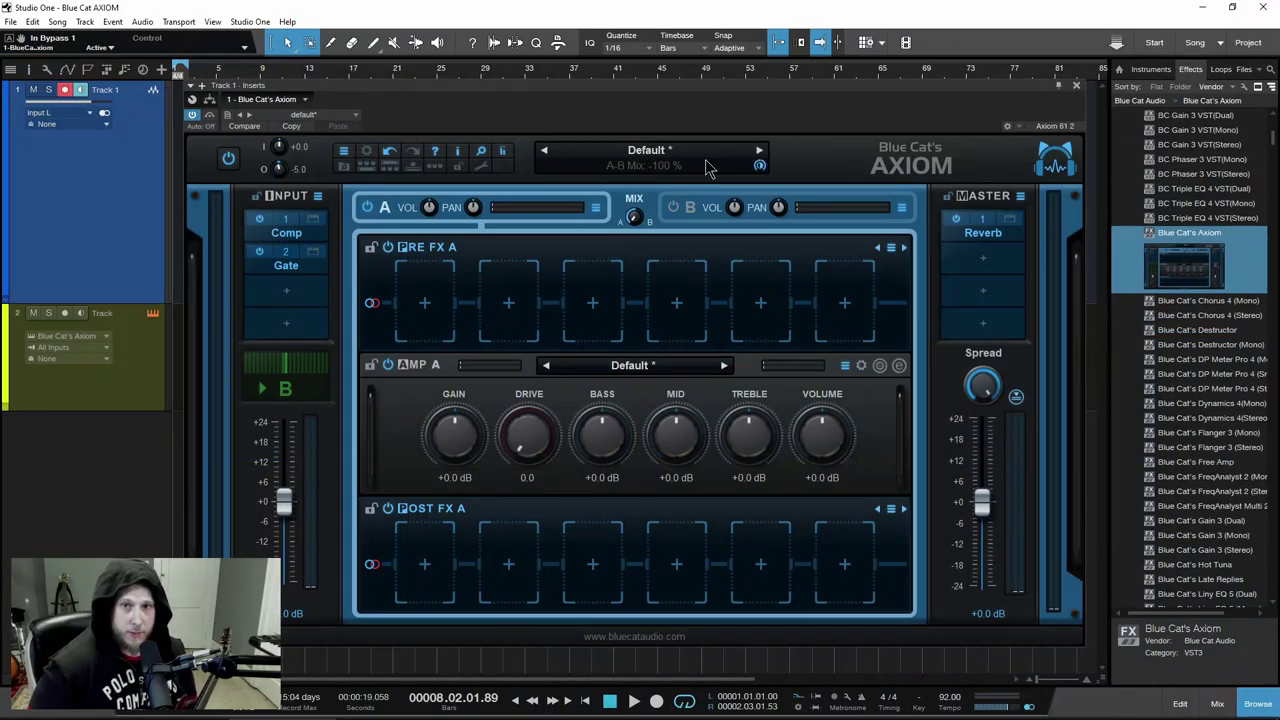
# Lock the Input section and advance through the Dual Input and Dual Input - Magnet+Piezo presets
pyautogui.click(706, 165)
pyautogui.moveTo(745, 160)
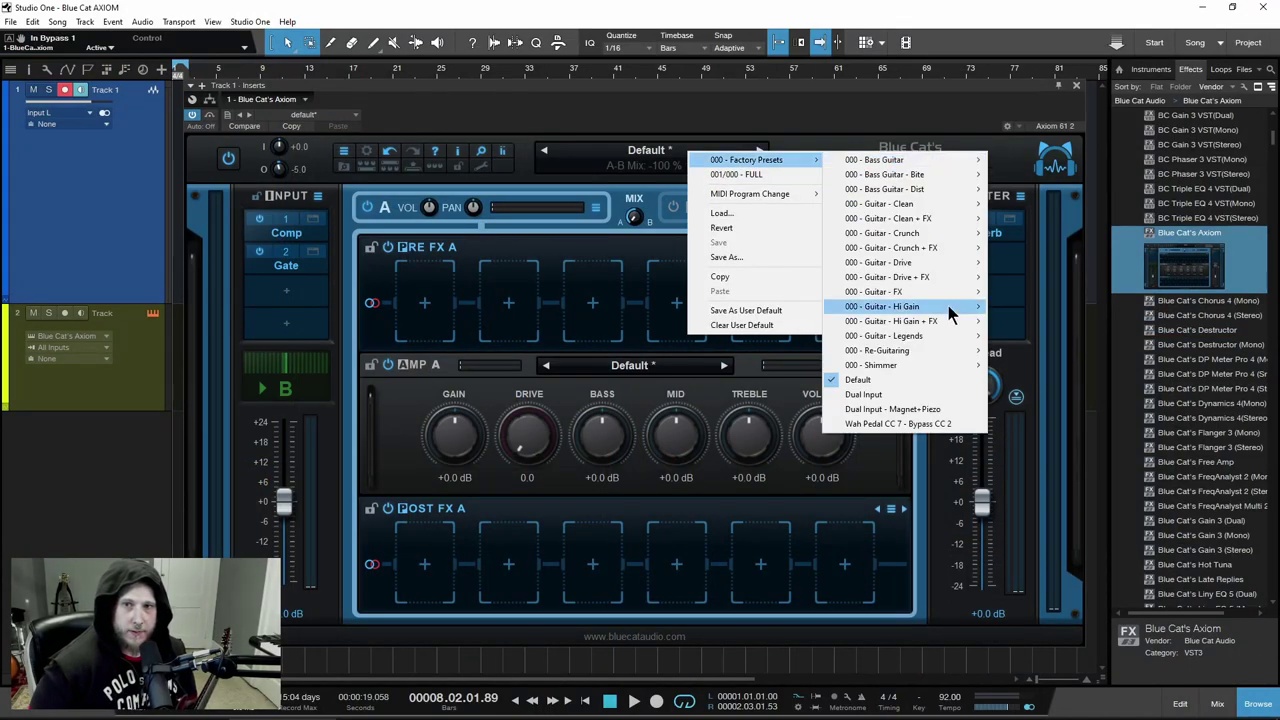
pyautogui.click(820, 122)
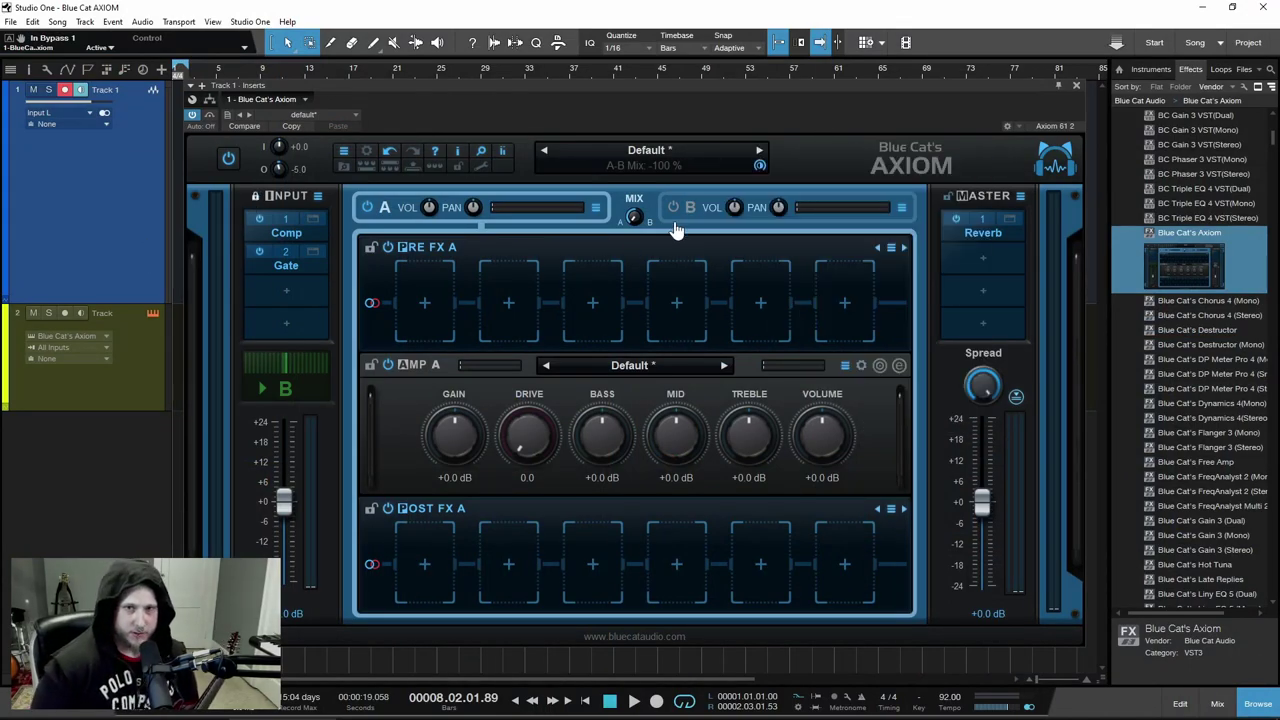
pyautogui.click(759, 152)
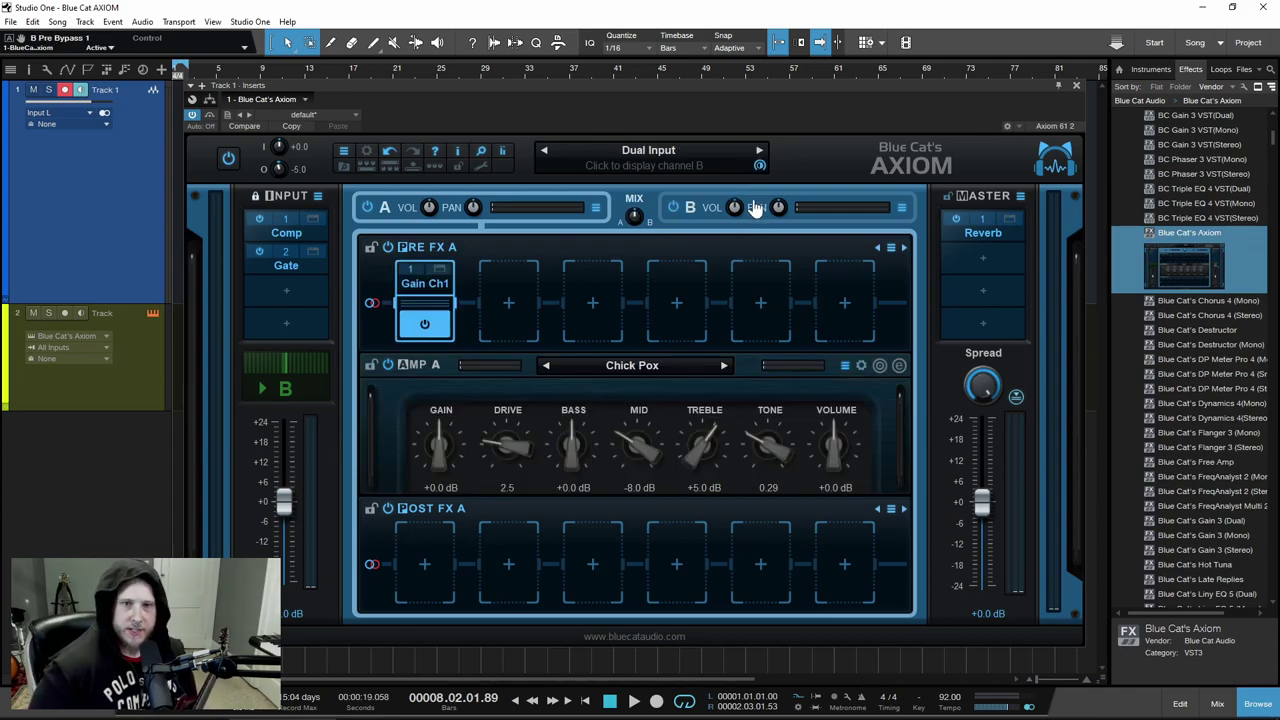
pyautogui.click(759, 165)
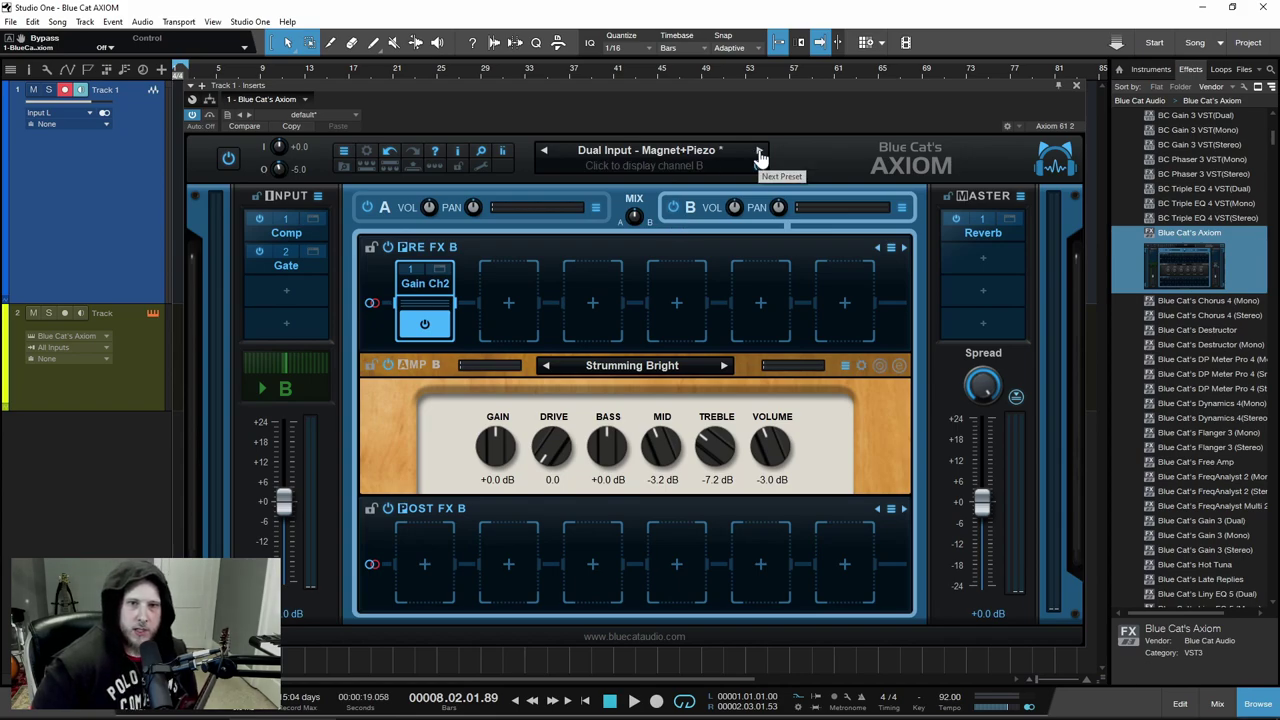
# Advance to the Wah Pedal CC 7 - Bypass CC 2 preset with the Input section unlocked, and reload the Default factory preset
pyautogui.click(759, 153)
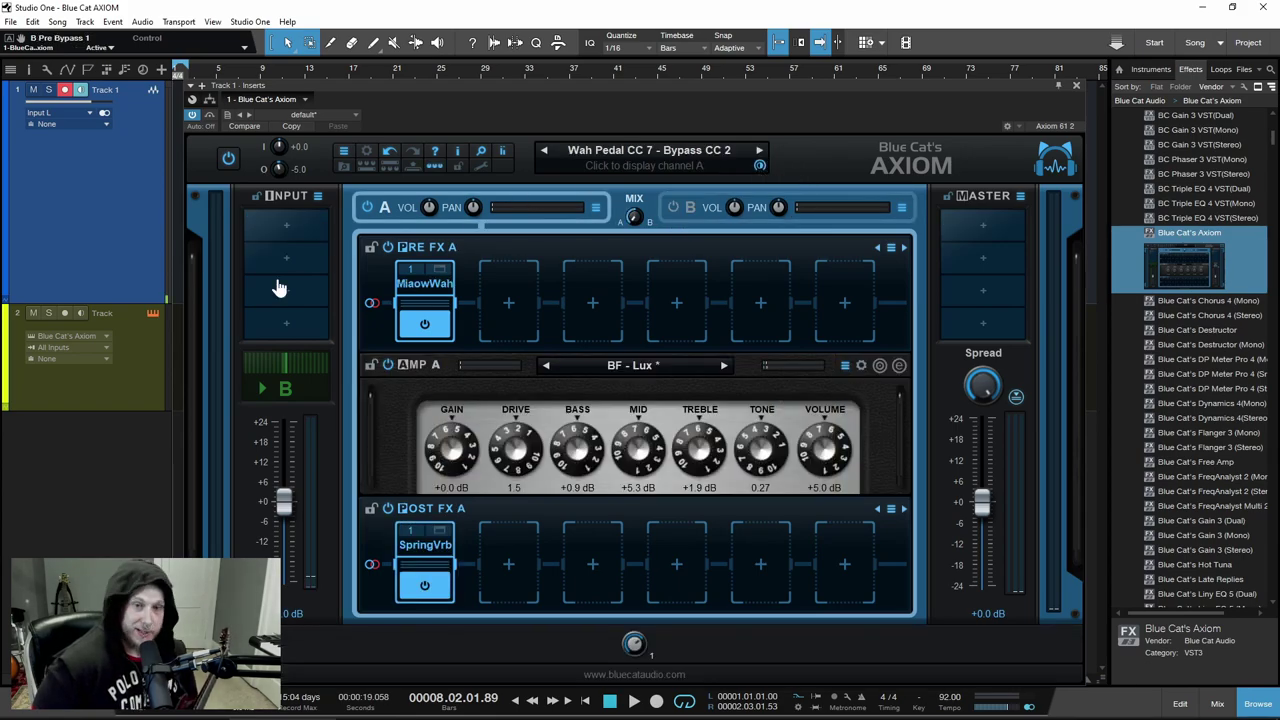
pyautogui.click(544, 152)
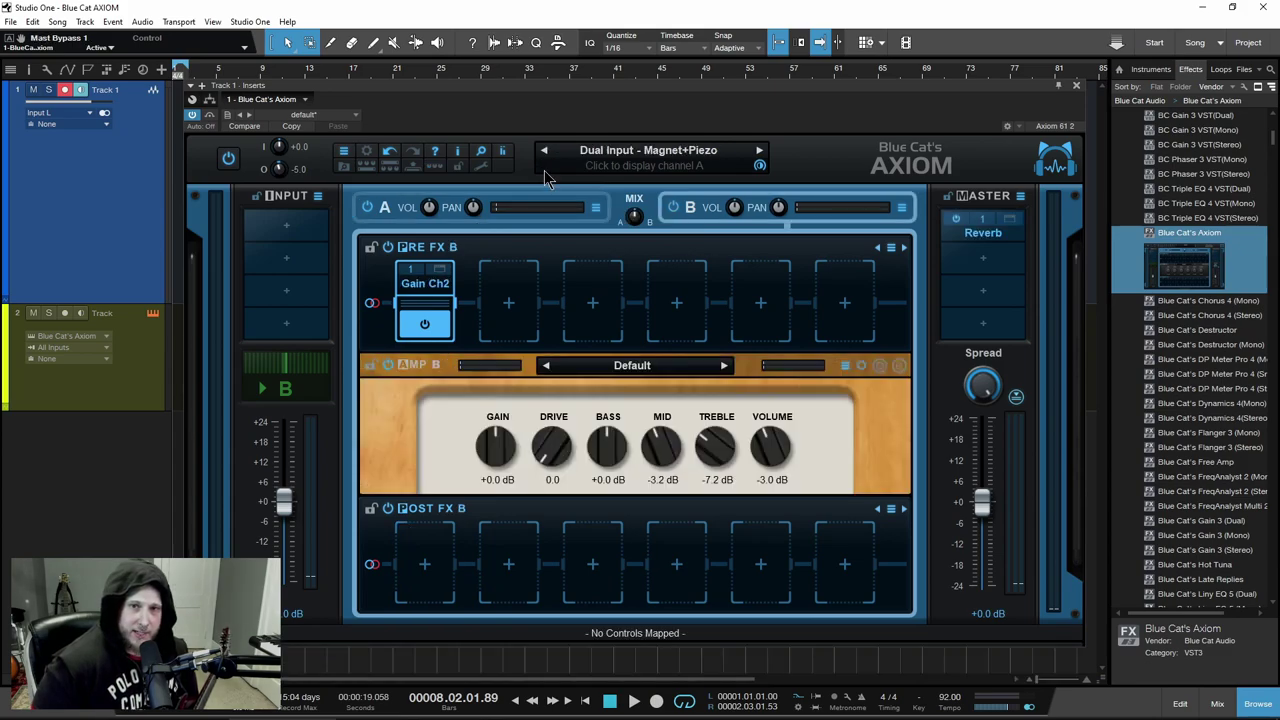
pyautogui.click(615, 157)
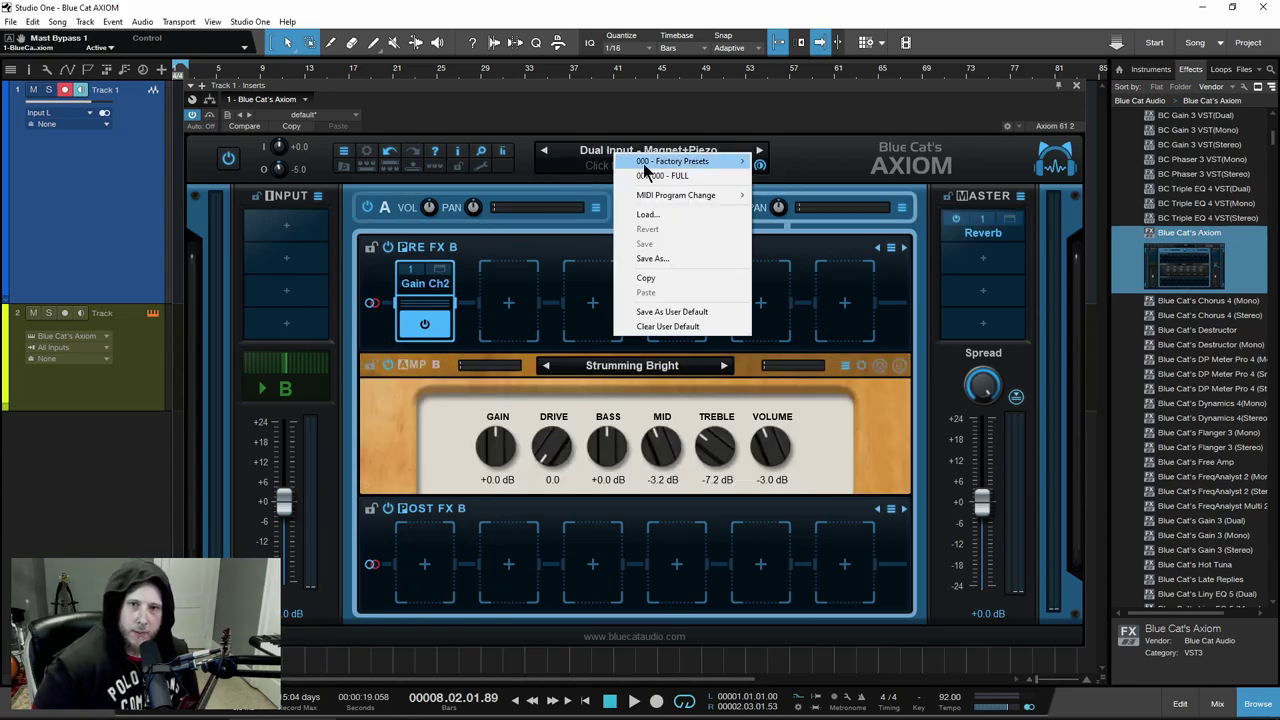
pyautogui.moveTo(645, 163)
pyautogui.click(806, 369)
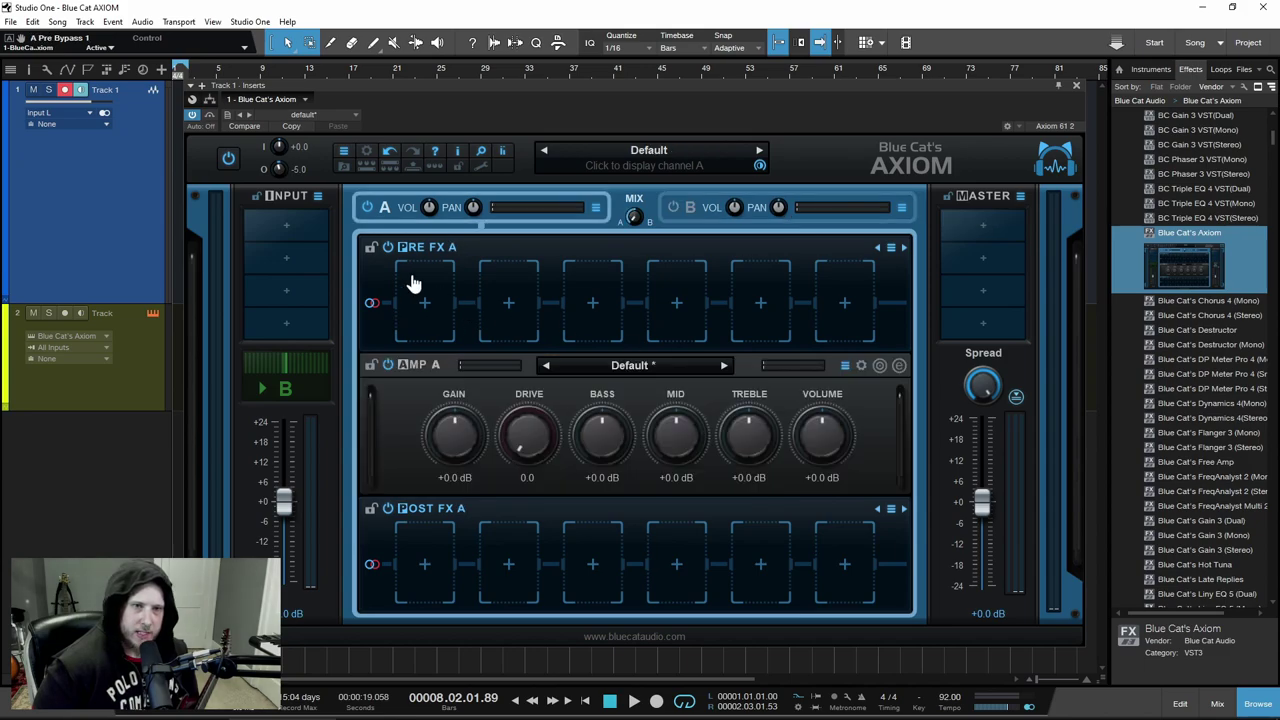
pyautogui.rightClick(280, 215)
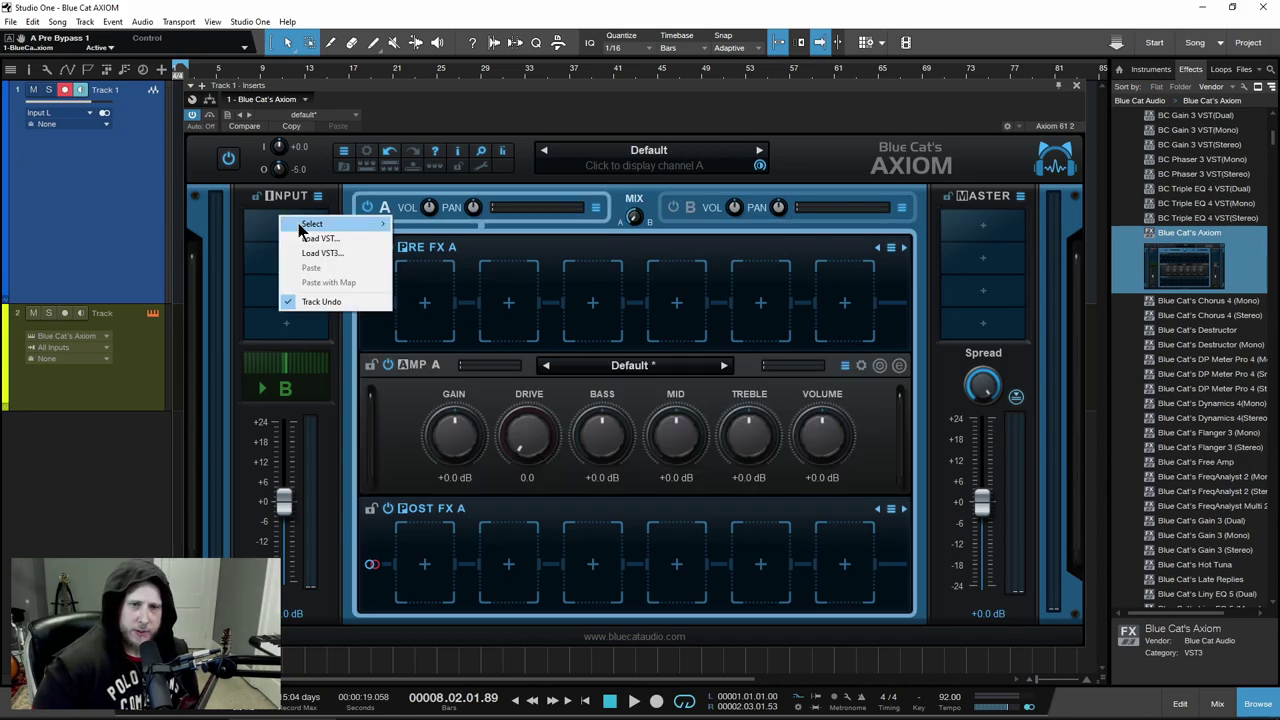
pyautogui.moveTo(368, 224)
pyautogui.moveTo(455, 225)
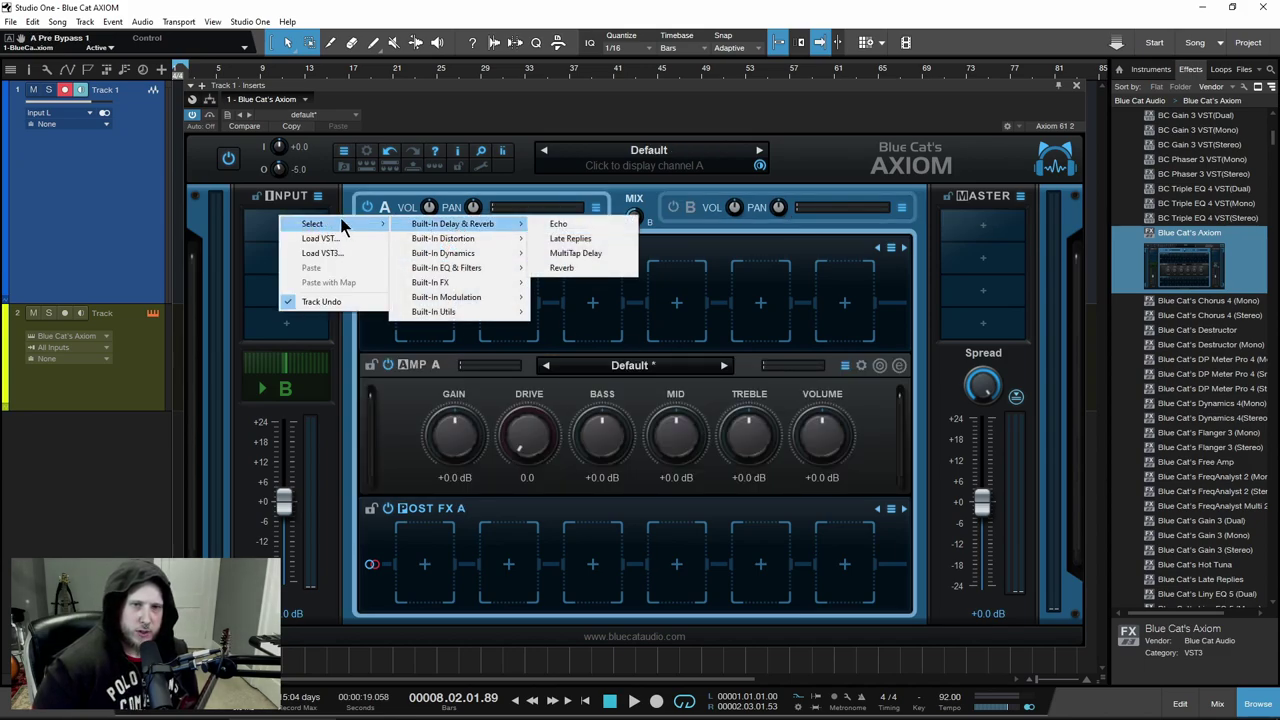
pyautogui.press('Escape')
pyautogui.press('Escape')
# Load the factory FX strip Guitar Preamp into the Input section
pyautogui.click(317, 197)
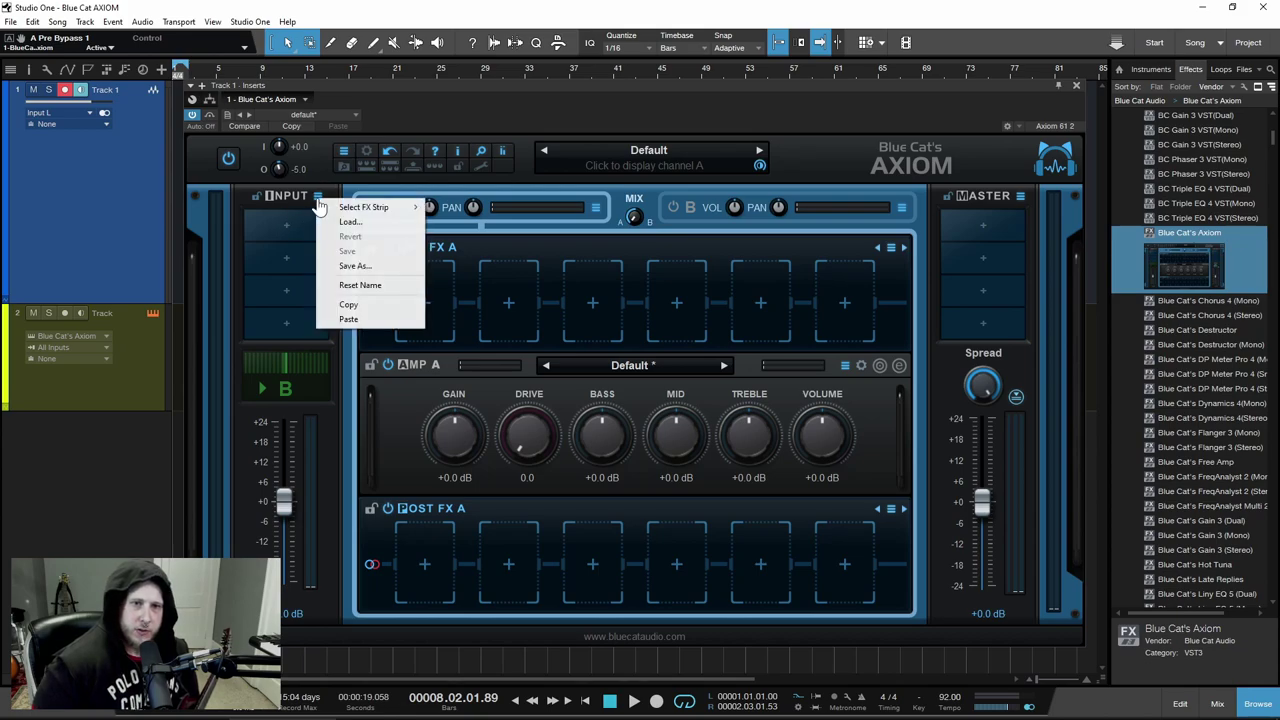
pyautogui.moveTo(345, 212)
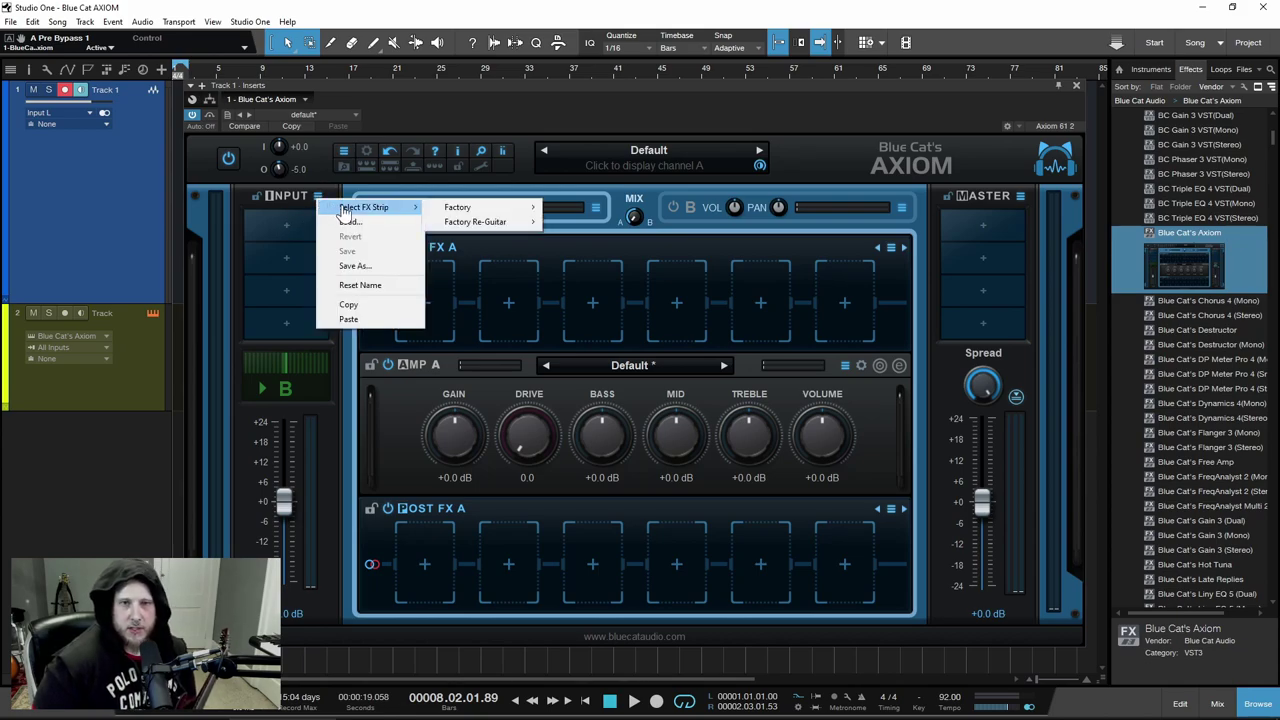
pyautogui.moveTo(500, 216)
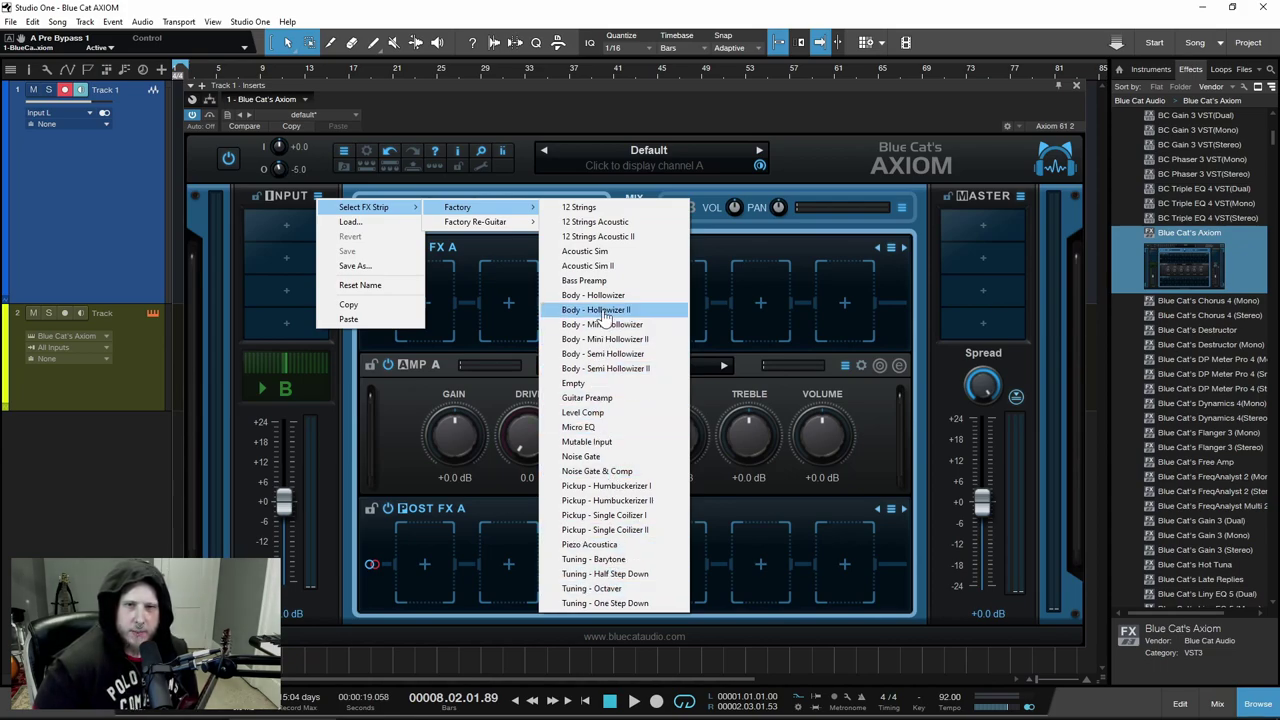
pyautogui.click(600, 398)
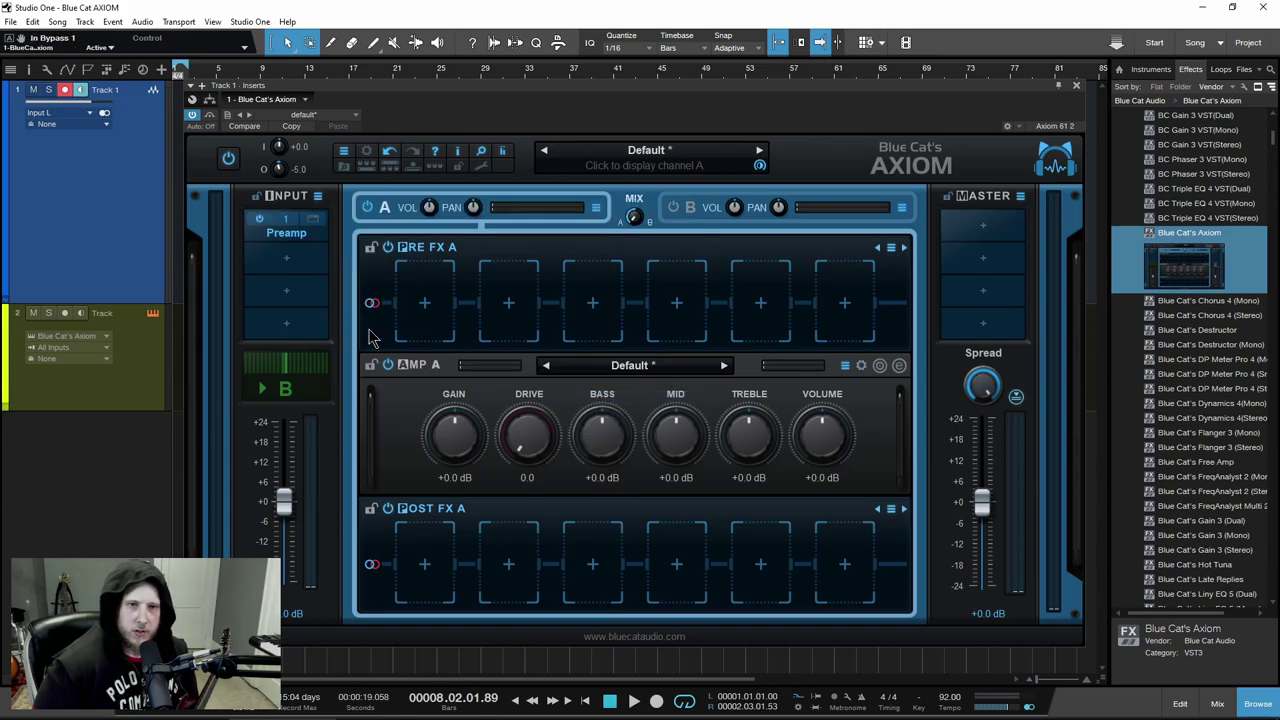
# Show the editor of the Preamp in the first Input slot
pyautogui.rightClick(287, 244)
pyautogui.click(330, 244)
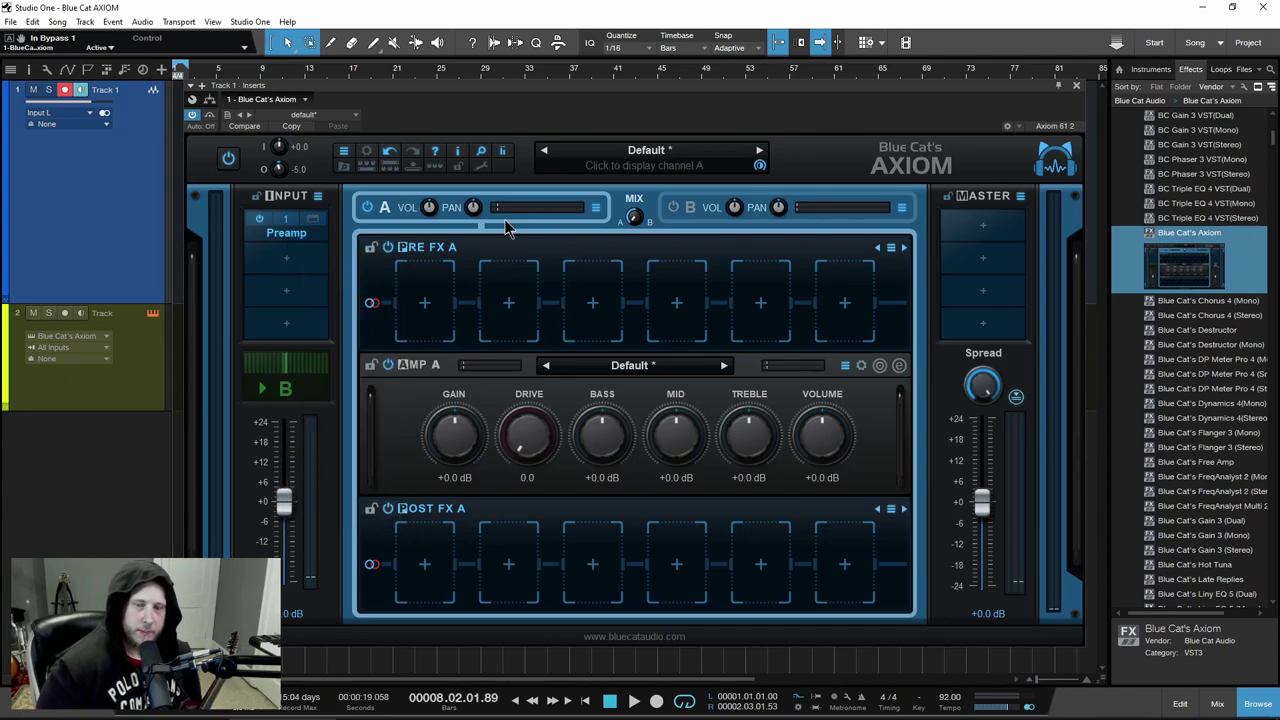
pyautogui.moveTo(563, 301); pyautogui.dragTo(560, 300)
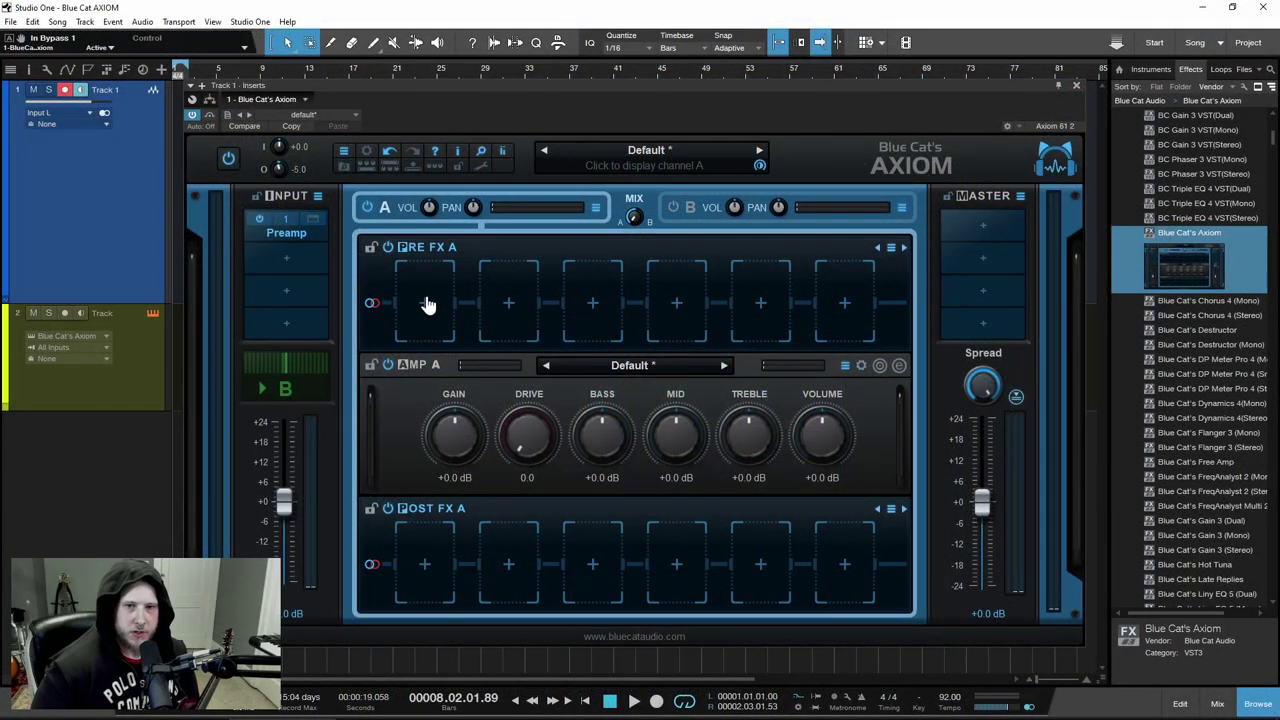
# Replace the Preamp in the first Input slot with Late Replies from the built-in delay and reverb effects, and close its window
pyautogui.rightClick(283, 236)
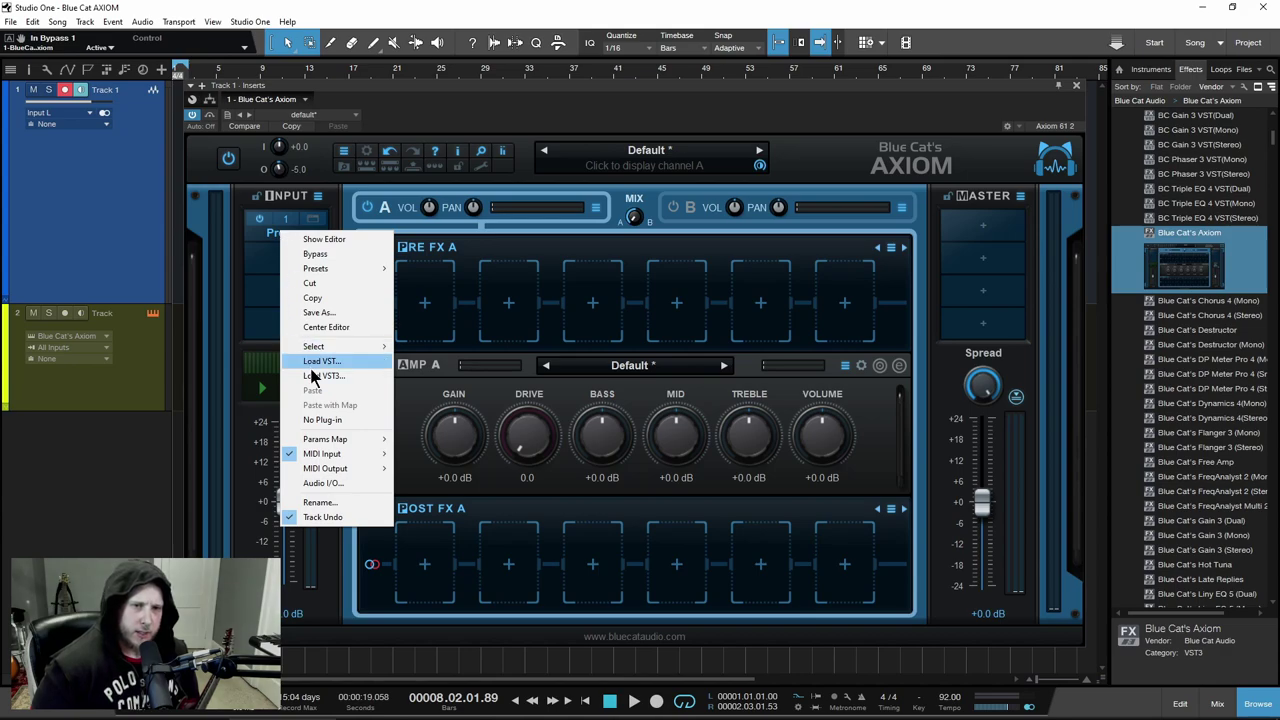
pyautogui.click(322, 419)
pyautogui.click(287, 229)
pyautogui.moveTo(320, 231)
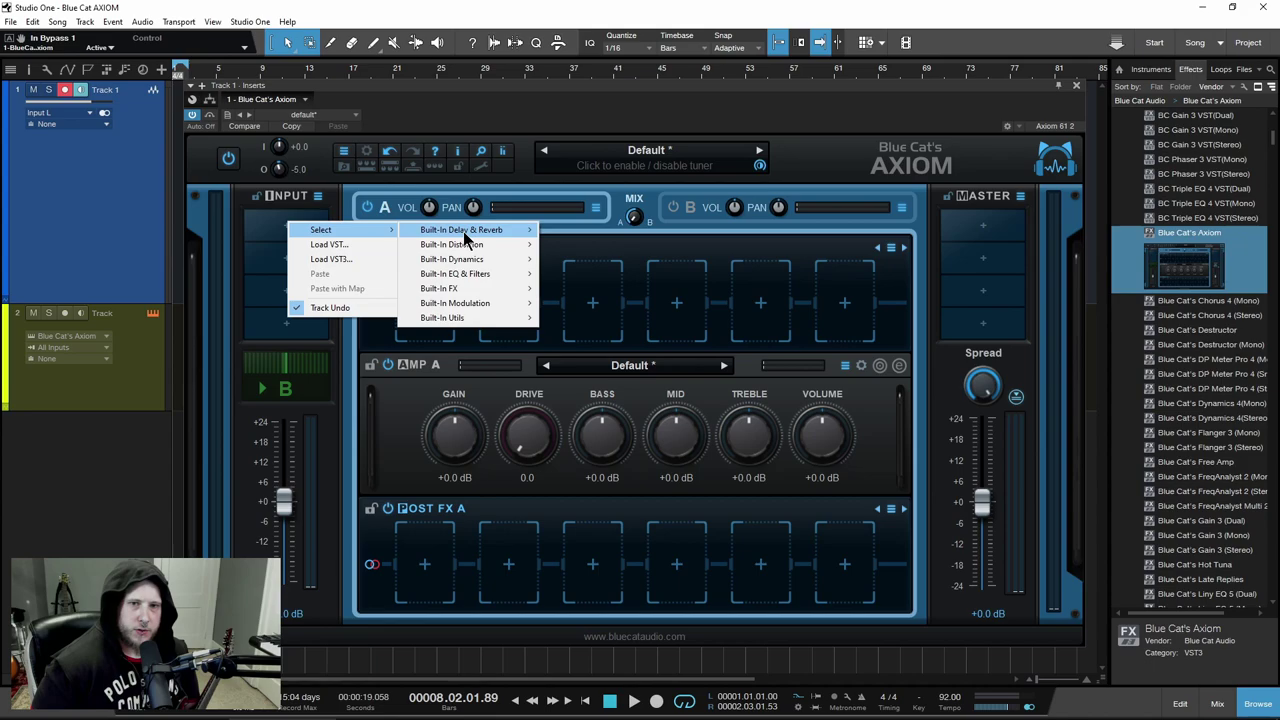
pyautogui.moveTo(463, 231)
pyautogui.click(613, 250)
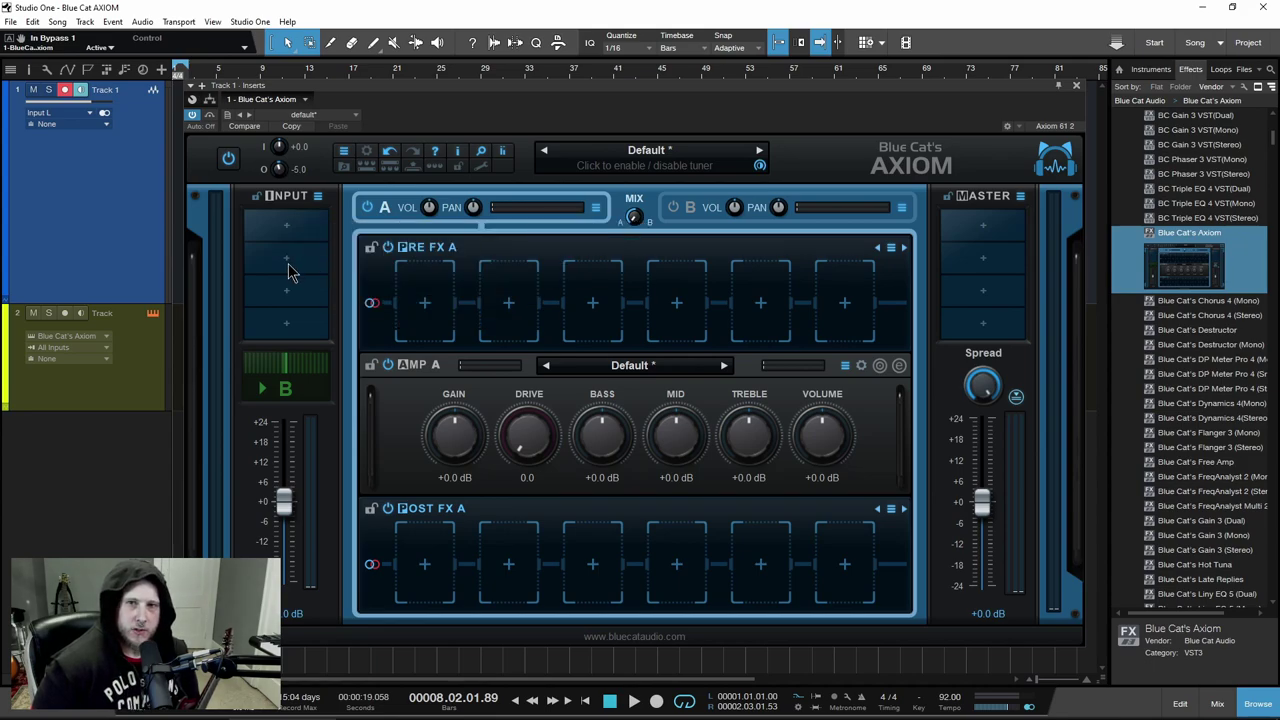
pyautogui.click(931, 91)
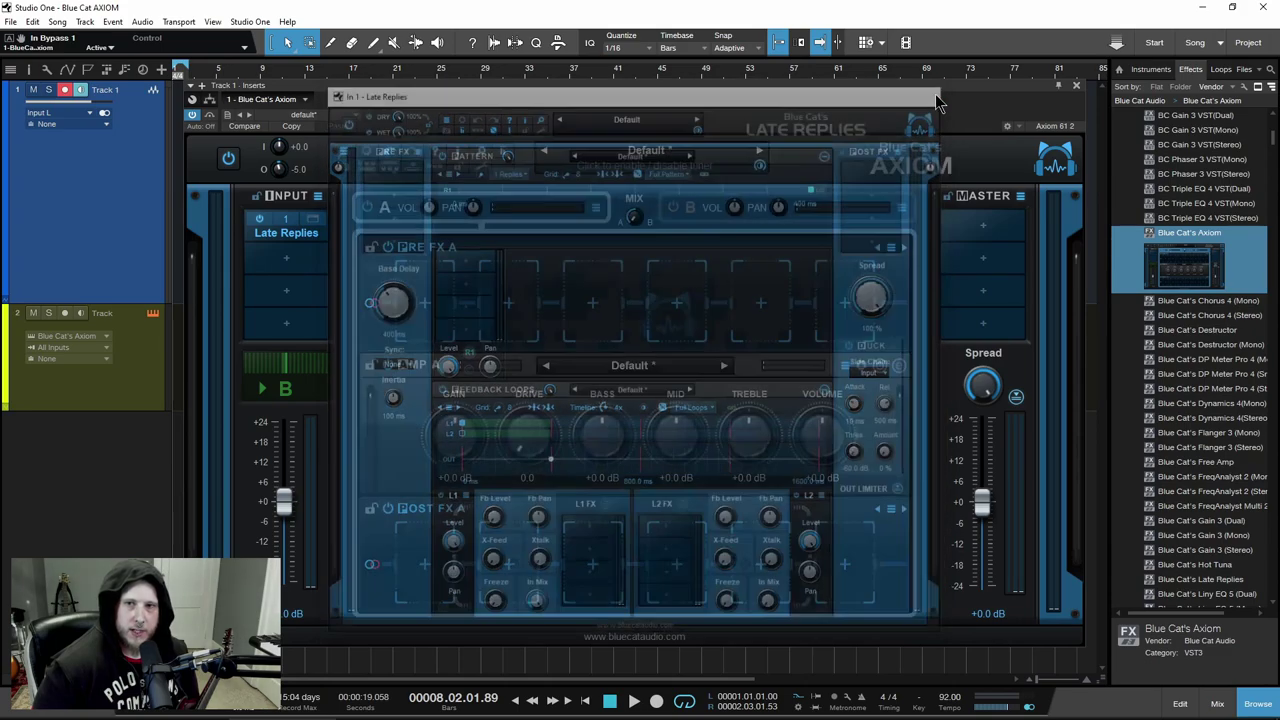
# Load the Crunch Booster from the built-in distortion effects into the second Input slot and close its window
pyautogui.rightClick(286, 267)
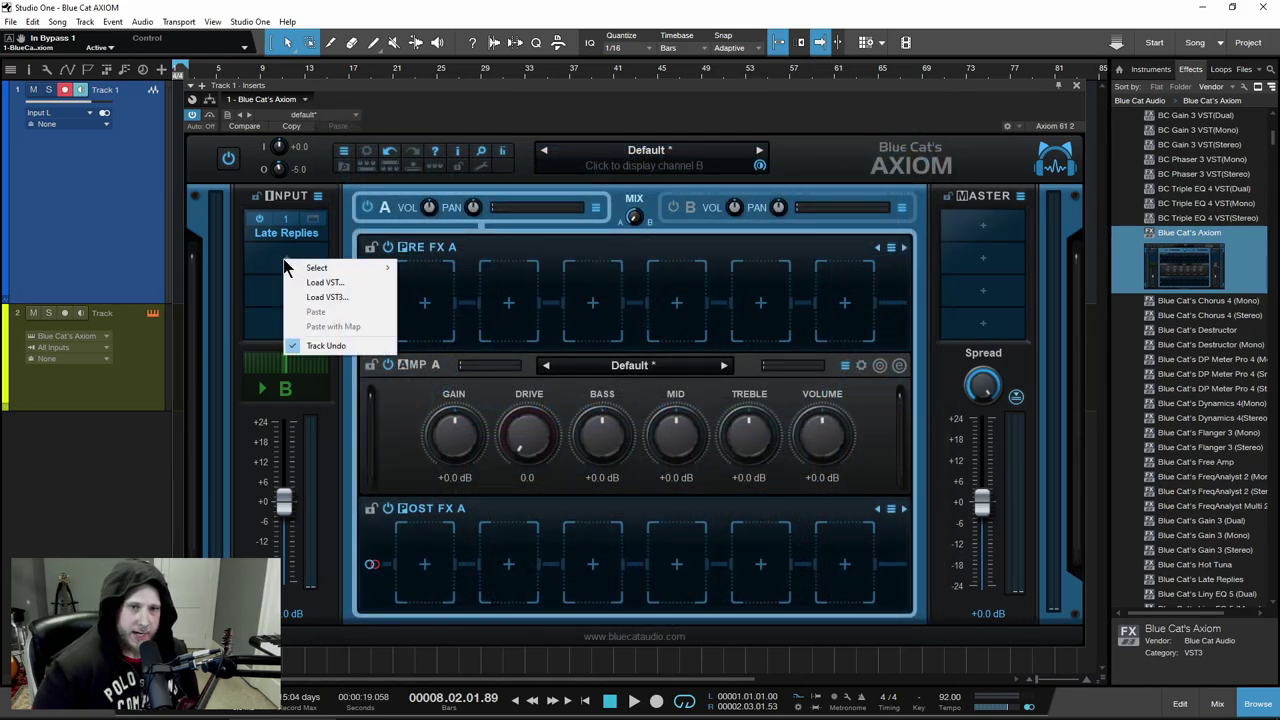
pyautogui.moveTo(299, 269)
pyautogui.moveTo(507, 289)
pyautogui.click(585, 311)
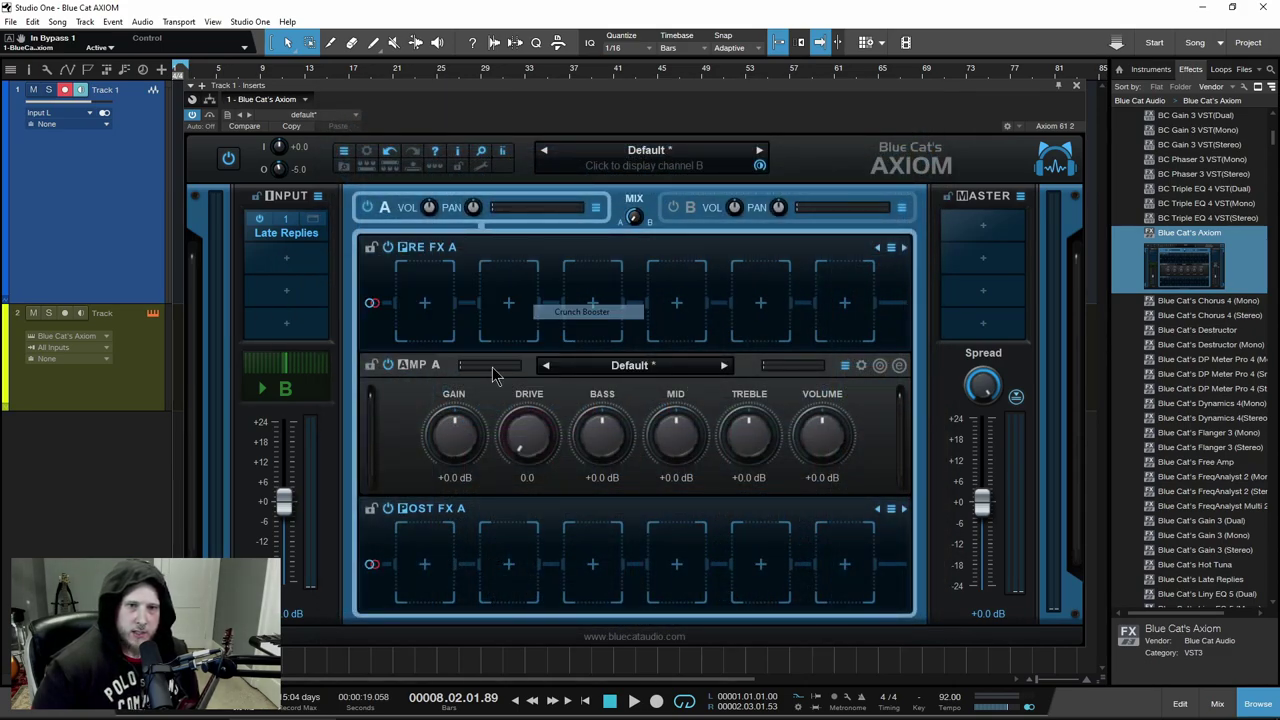
pyautogui.click(760, 207)
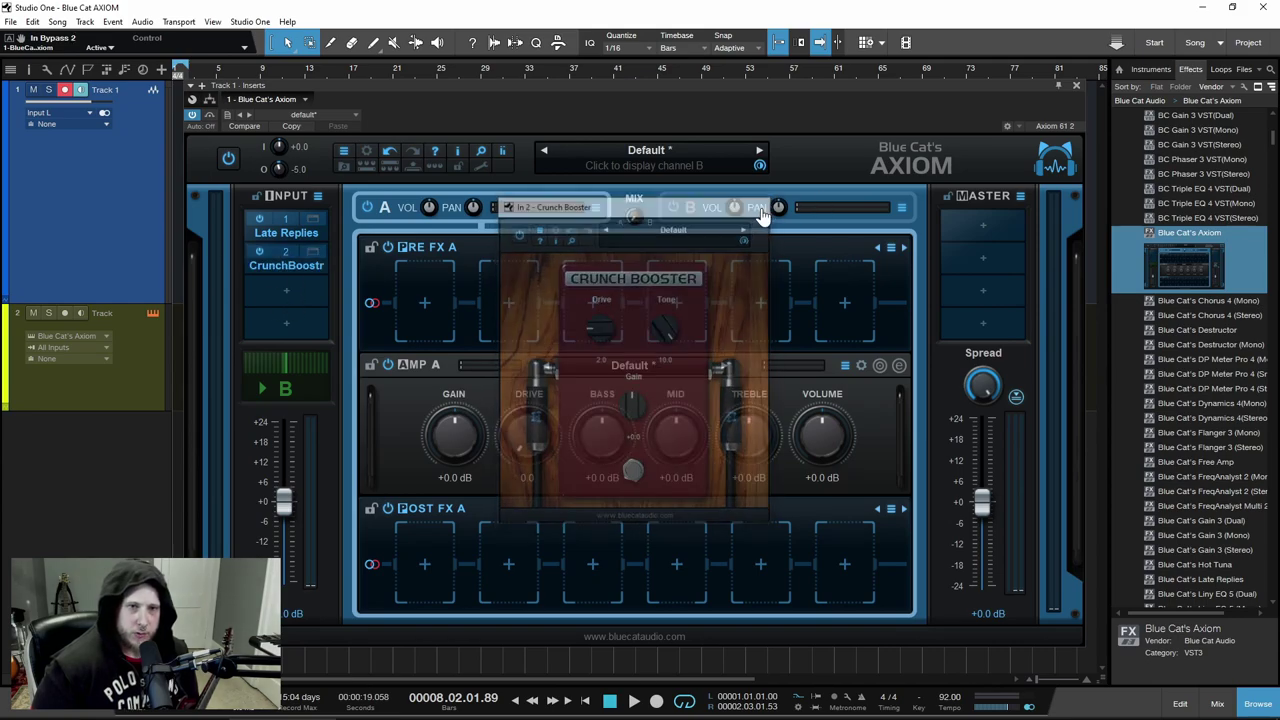
# Open the save dialog for the Input section's FX strip and dismiss it
pyautogui.click(320, 200)
pyautogui.click(330, 266)
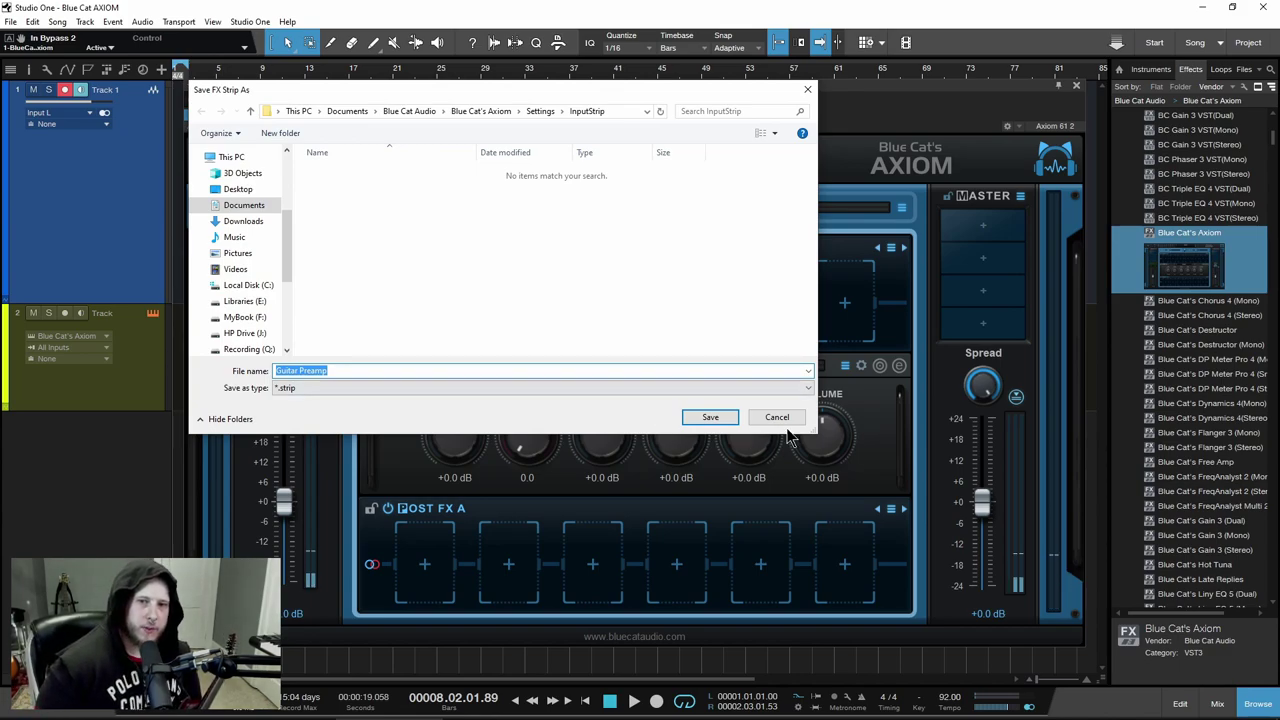
pyautogui.press('Return')
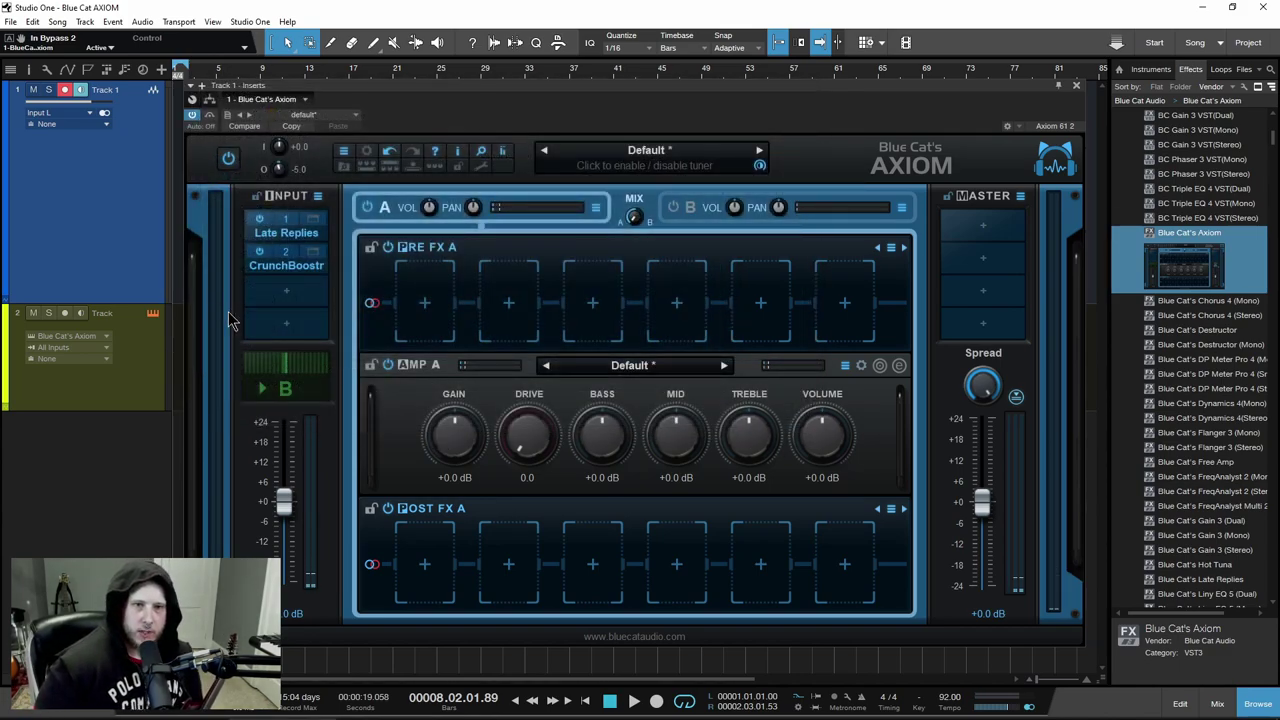
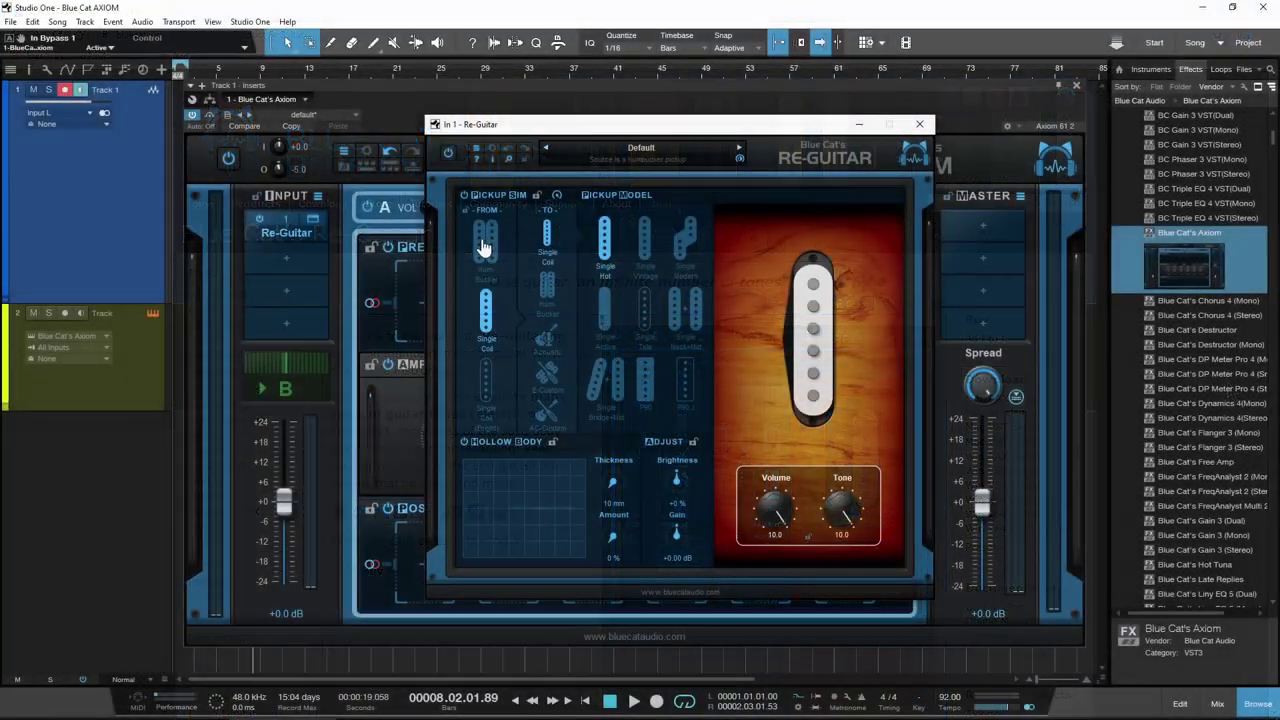
# Set the source pickup of Re-Guitar's pickup simulation to humbucker
pyautogui.click(481, 247)
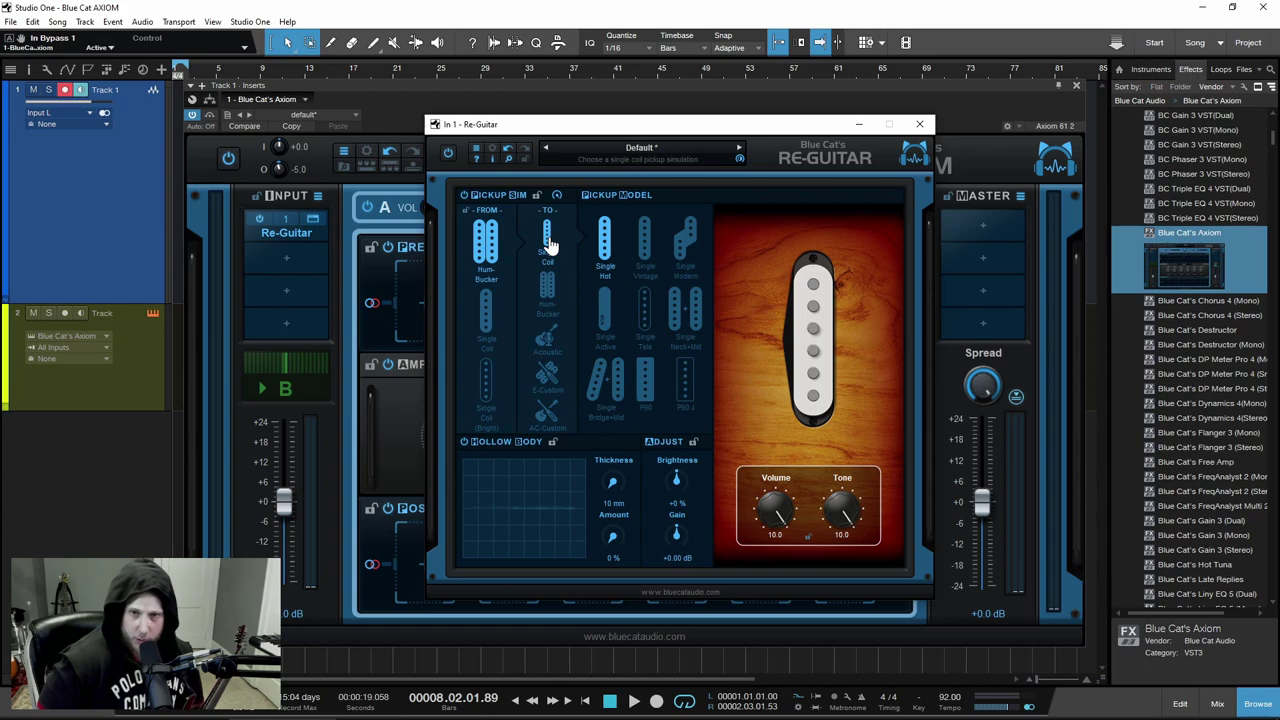
# Audition the Single Vintage and Single Neck+Mid models in Re-Guitar's pickup simulation, ending on the acoustic target type
pyautogui.click(648, 252)
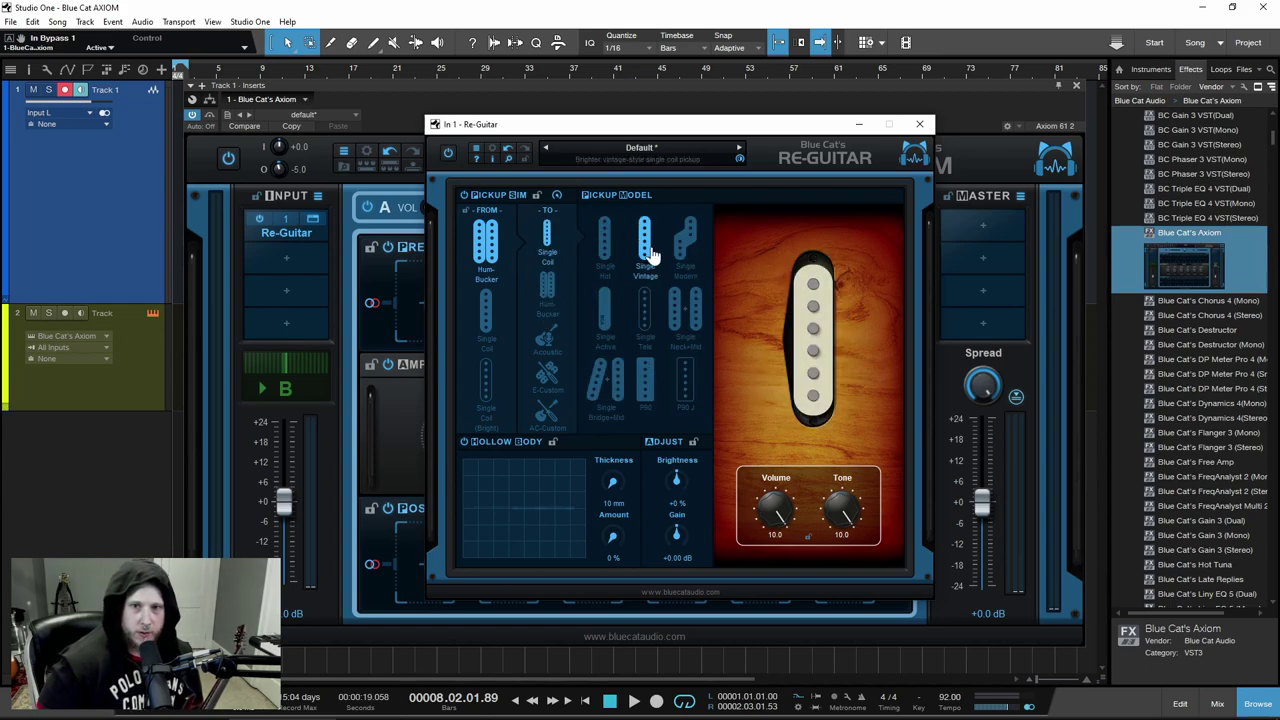
pyautogui.click(685, 310)
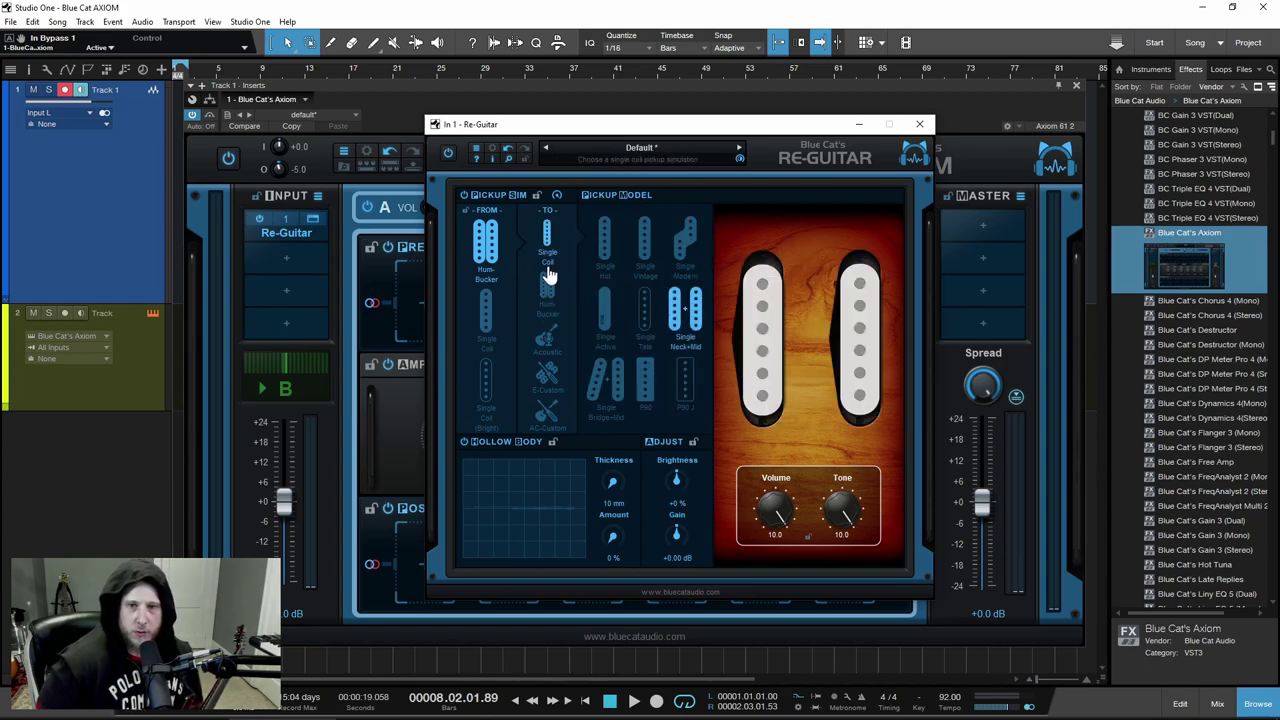
pyautogui.click(548, 340)
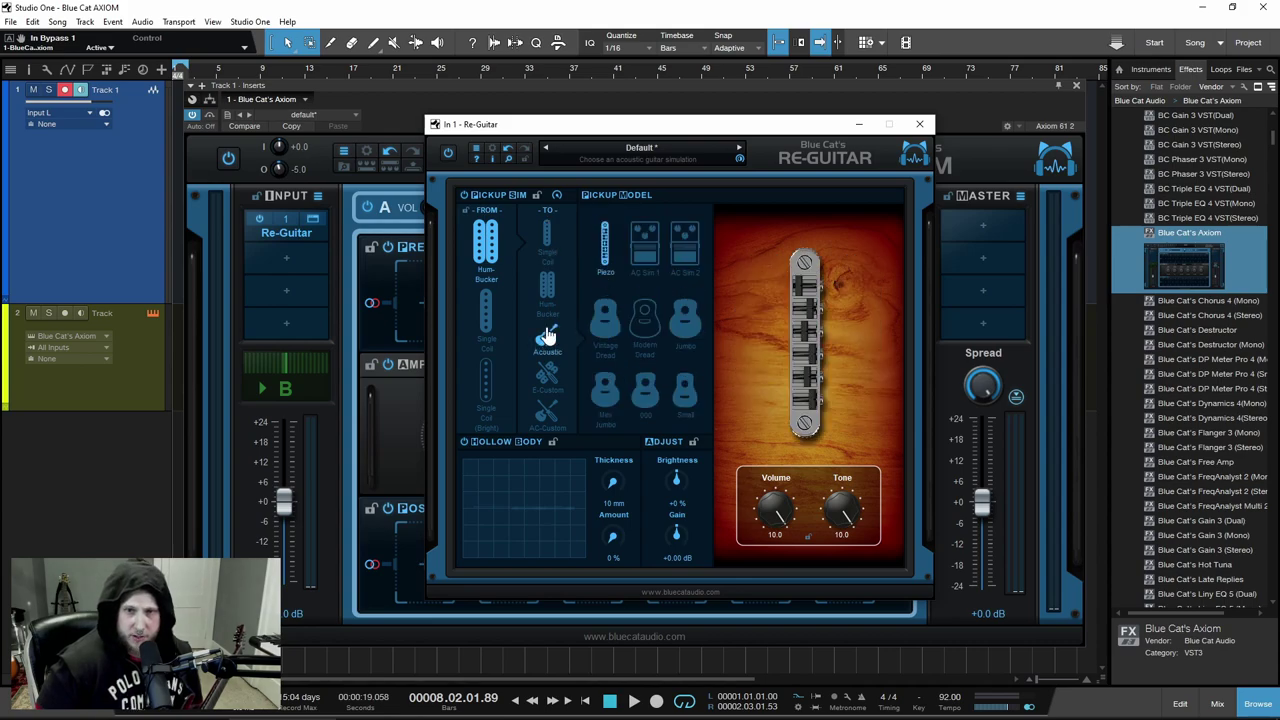
# Switch the simulated target pickup to humbucker and try several of its models, including Bright Bucker
pyautogui.click(547, 292)
pyautogui.click(646, 314)
pyautogui.click(682, 318)
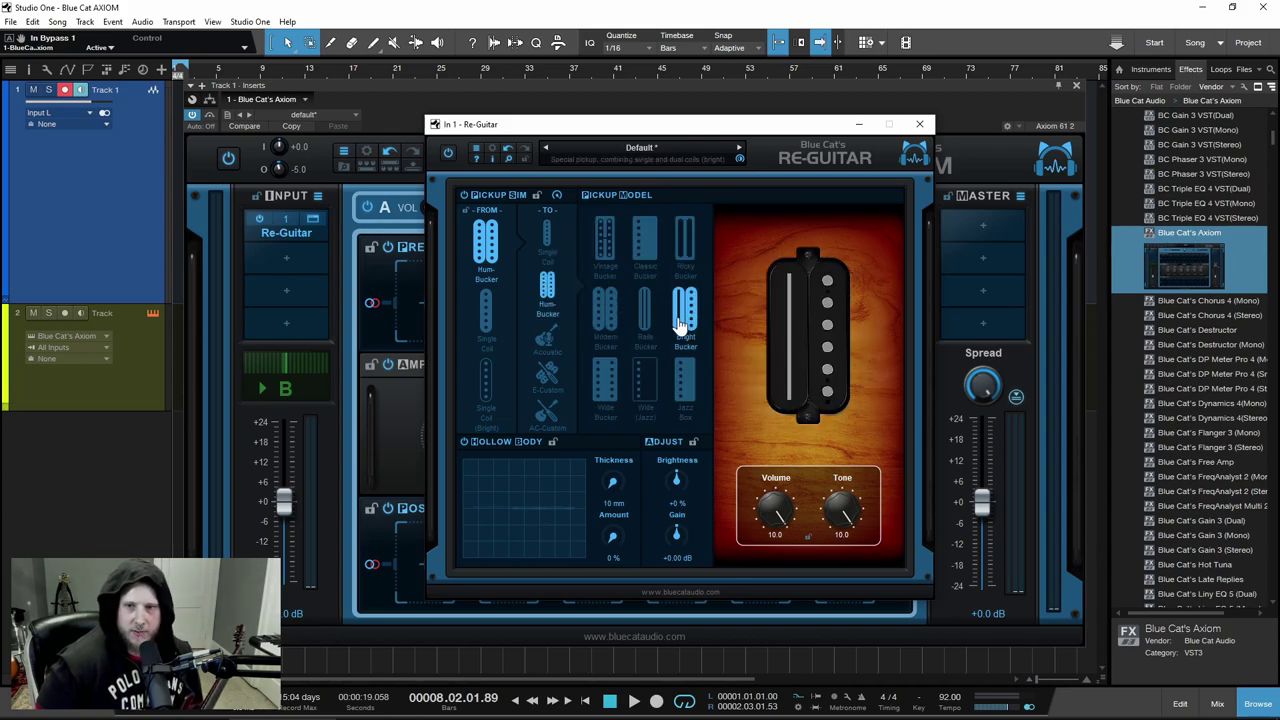
pyautogui.click(608, 385)
pyautogui.click(605, 243)
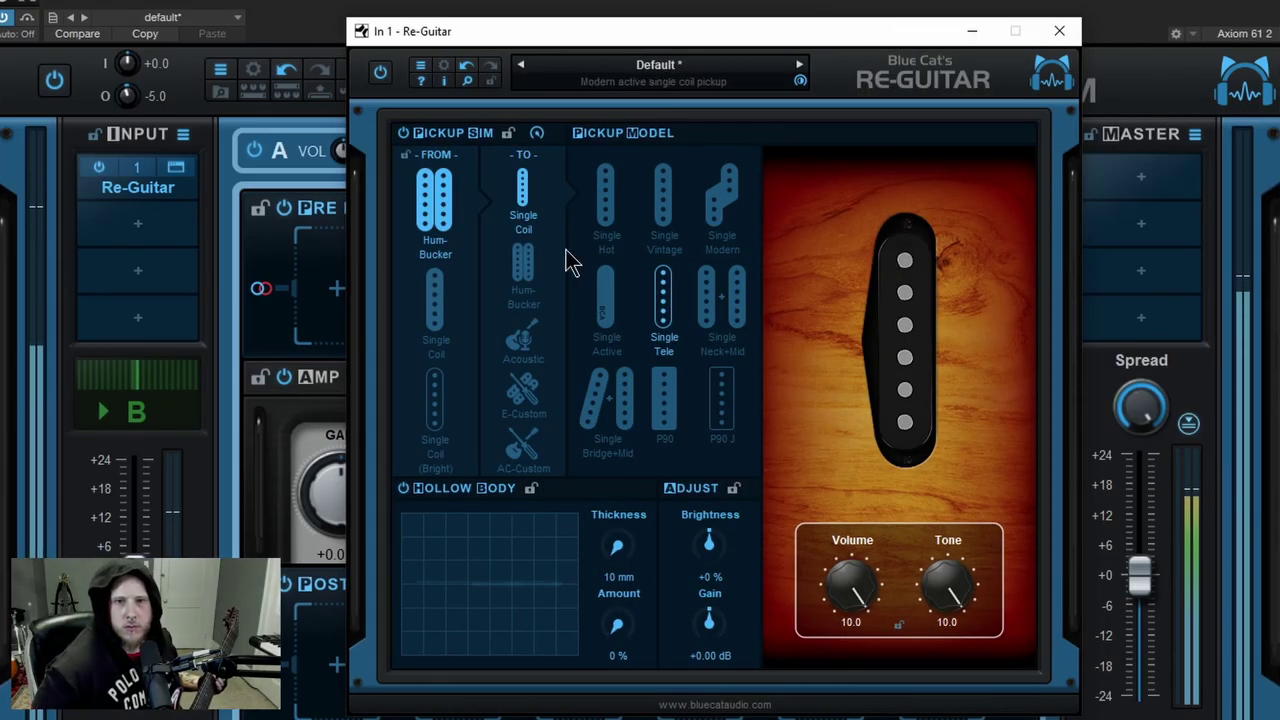
# Audition the Bright Bucker and Jazz Box humbucker models, and switch the target to the Modern Dread acoustic model
pyautogui.click(525, 286)
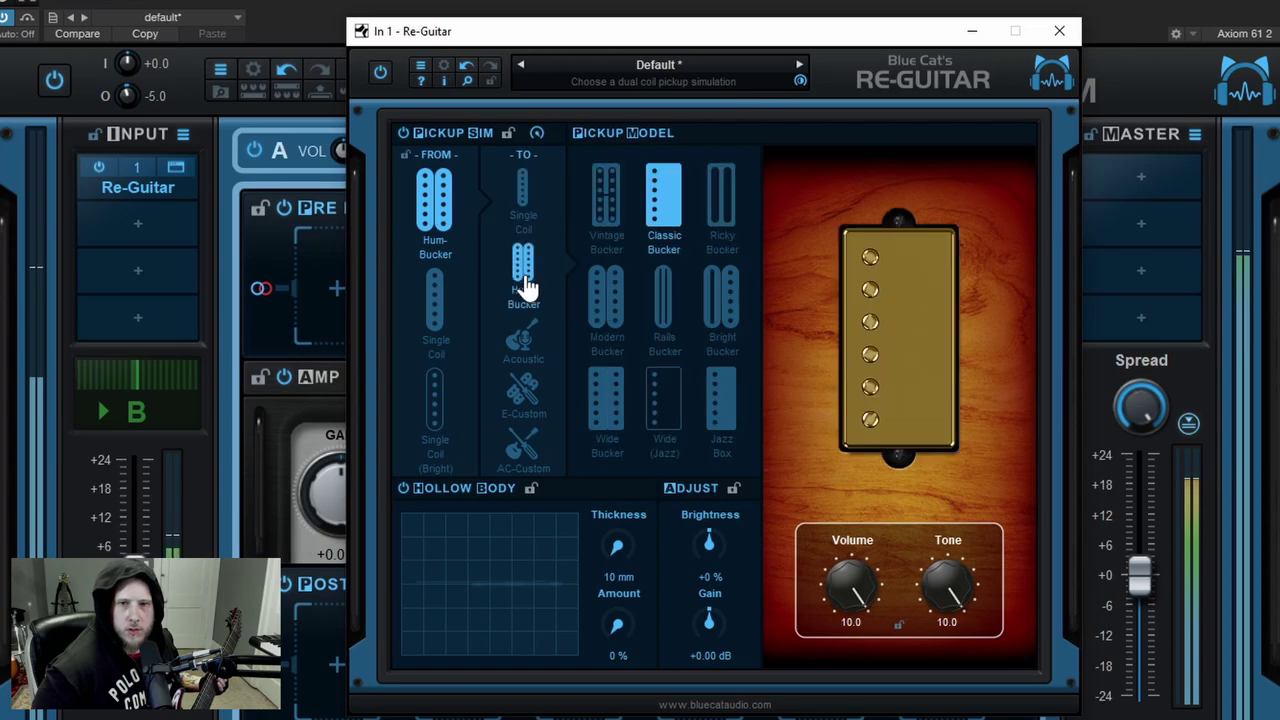
pyautogui.click(718, 296)
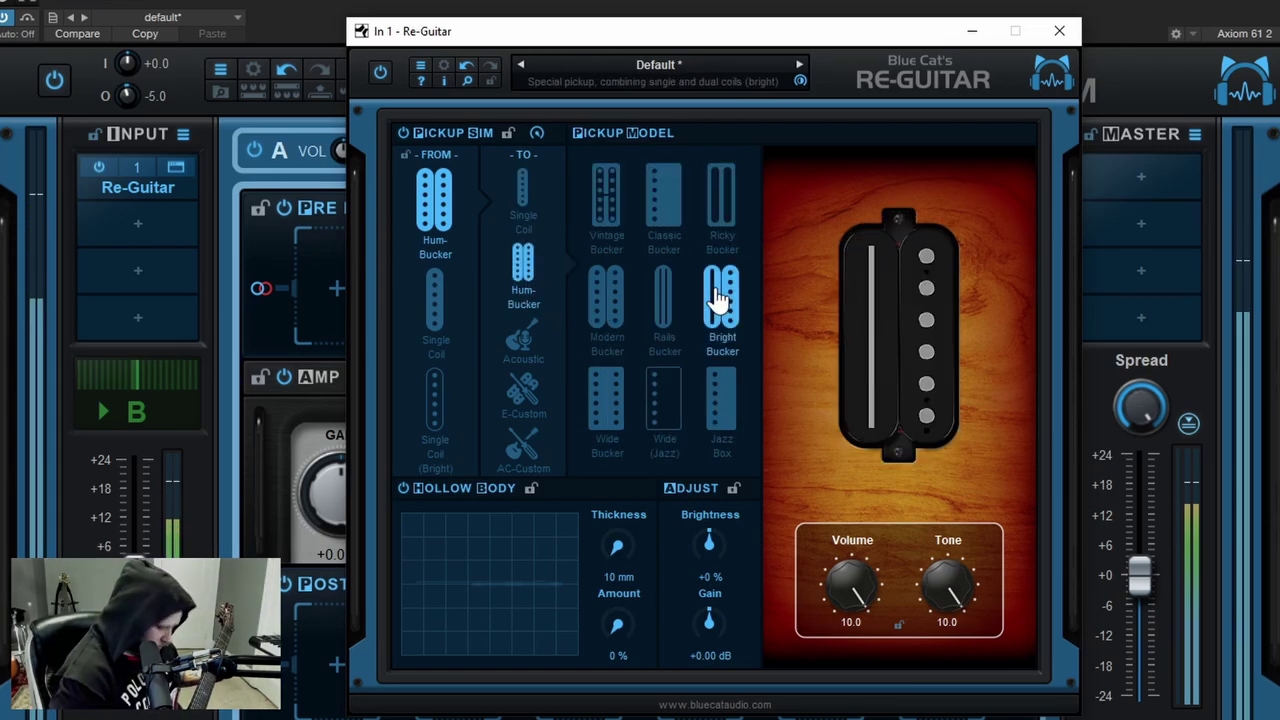
pyautogui.click(722, 400)
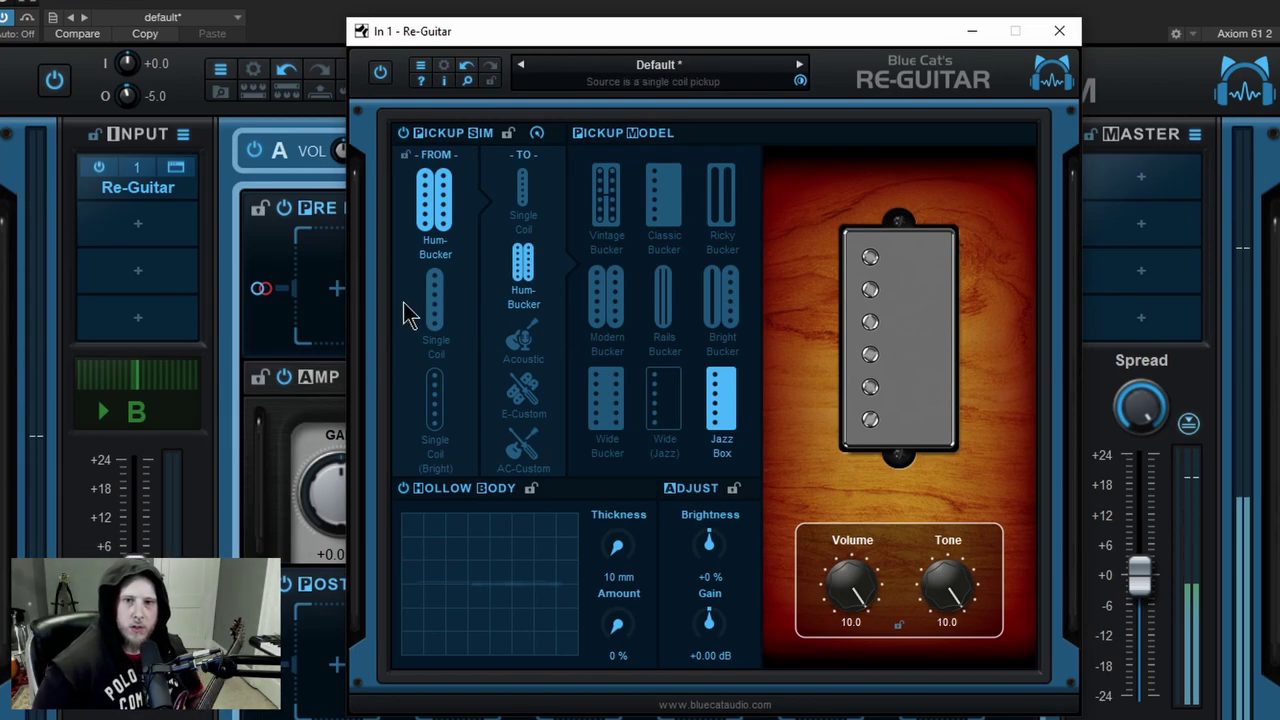
pyautogui.click(526, 338)
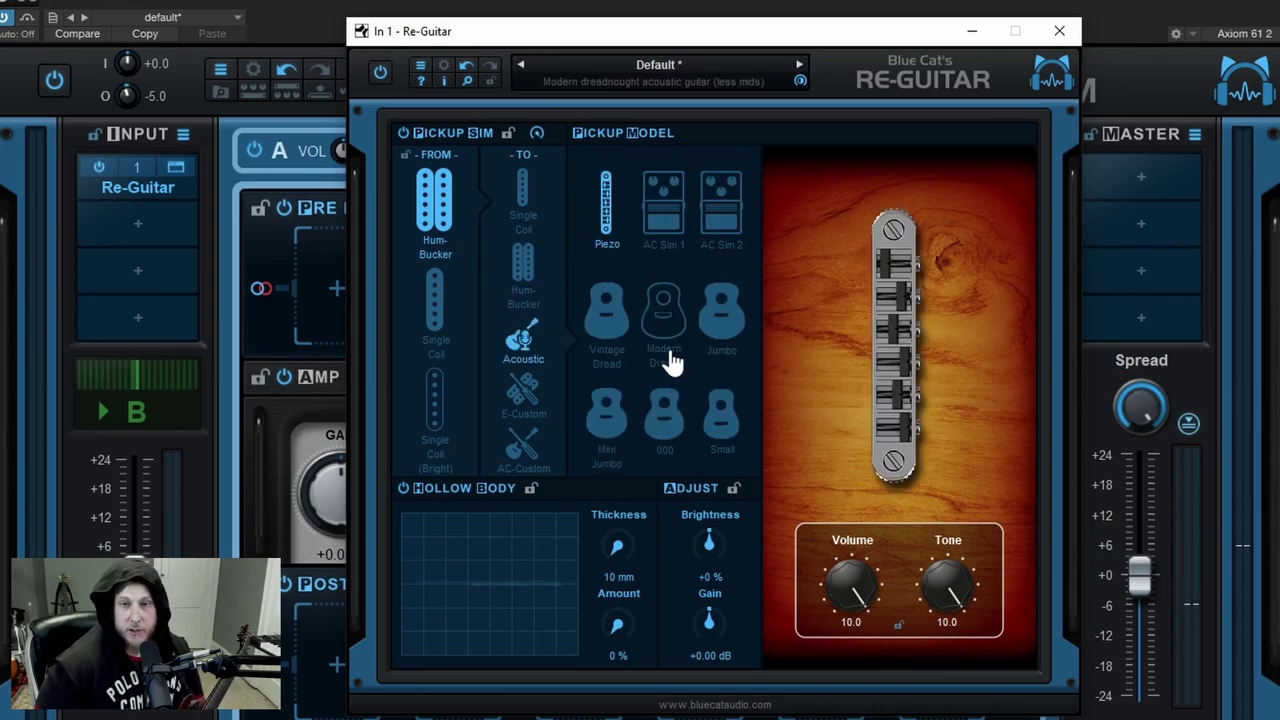
pyautogui.click(667, 320)
# Raise Axiom's Master level to +6.0 dB and set the Amp A volume to -3.5 dB
pyautogui.moveTo(975, 507); pyautogui.dragTo(975, 482)
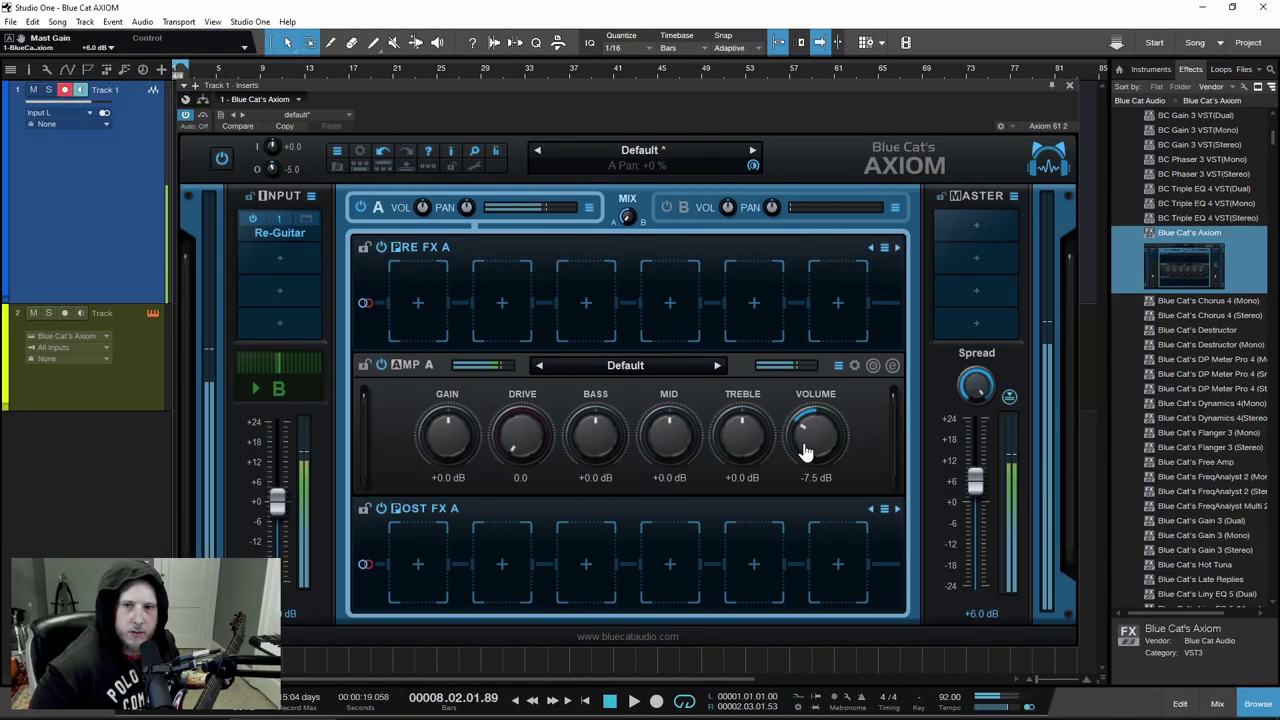
pyautogui.moveTo(806, 452); pyautogui.dragTo(810, 441)
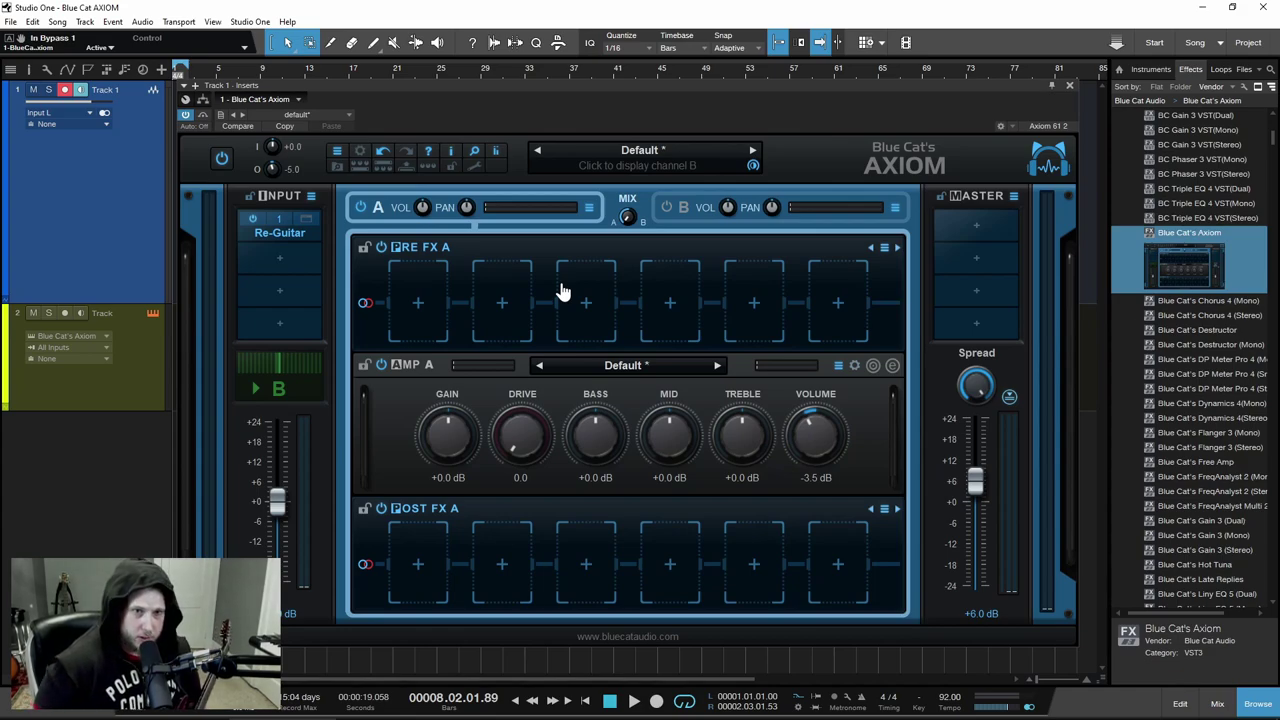
# Remove Re-Guitar from the first Input effects slot
pyautogui.rightClick(271, 236)
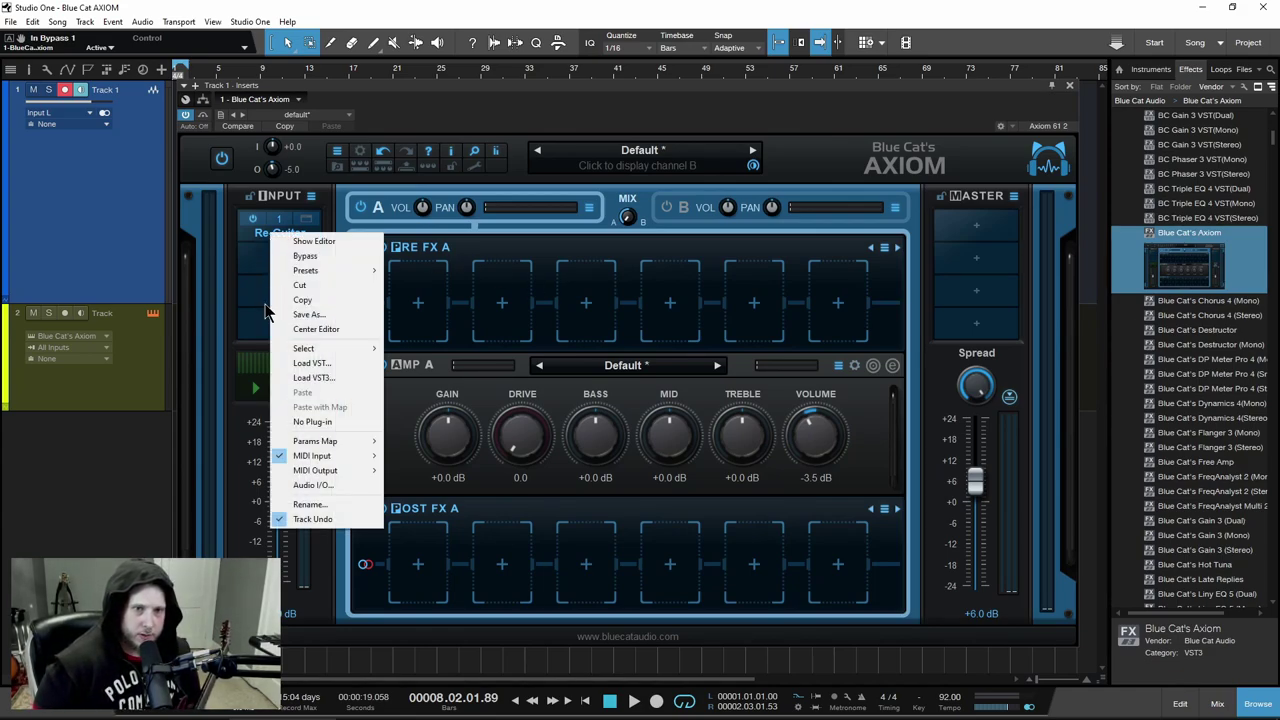
pyautogui.click(305, 421)
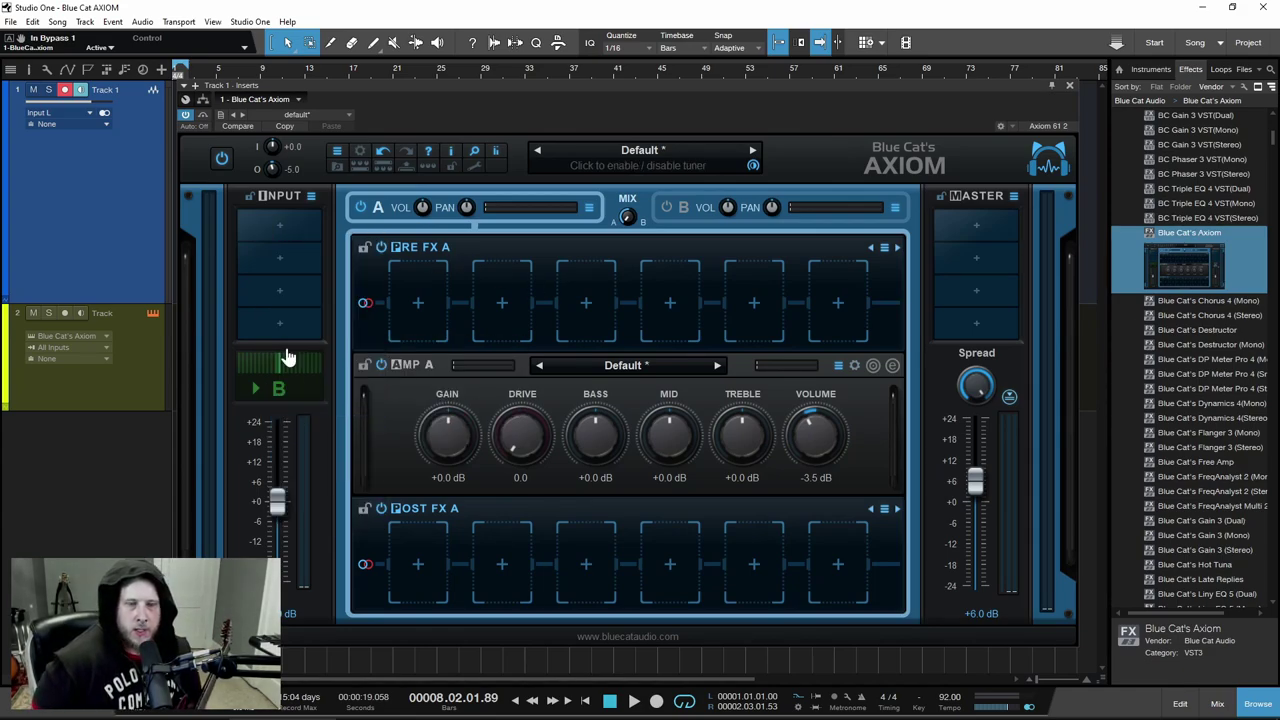
pyautogui.rightClick(285, 232)
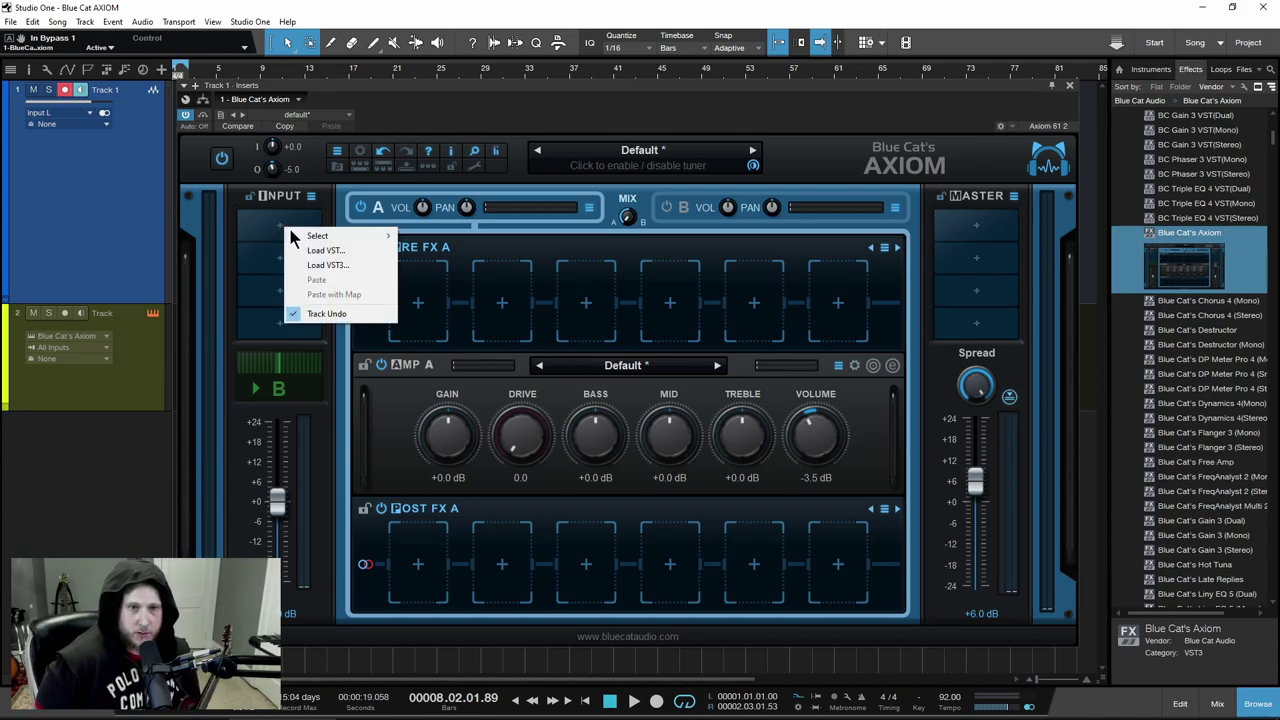
pyautogui.moveTo(315, 238)
pyautogui.moveTo(440, 268)
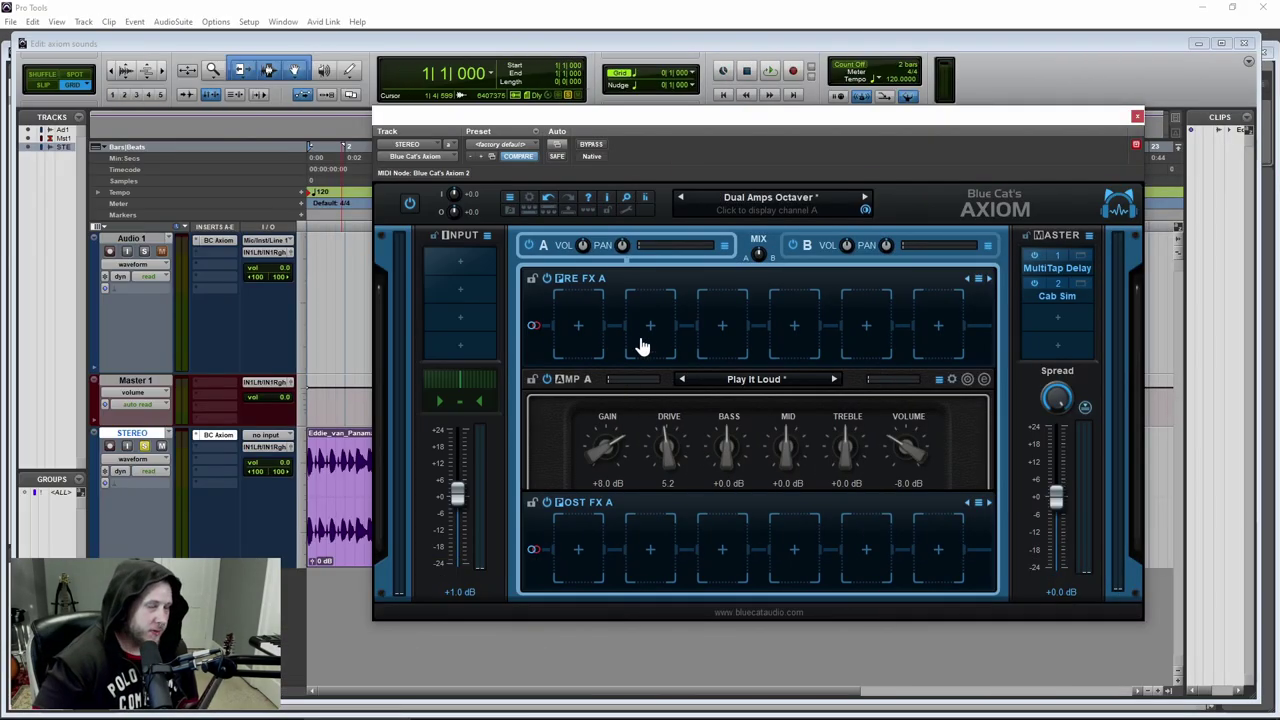
# In the Pro Tools session, load the VST3 plug-in bx_opto Pedal.vst3 into the second Pre FX A slot
pyautogui.click(650, 326)
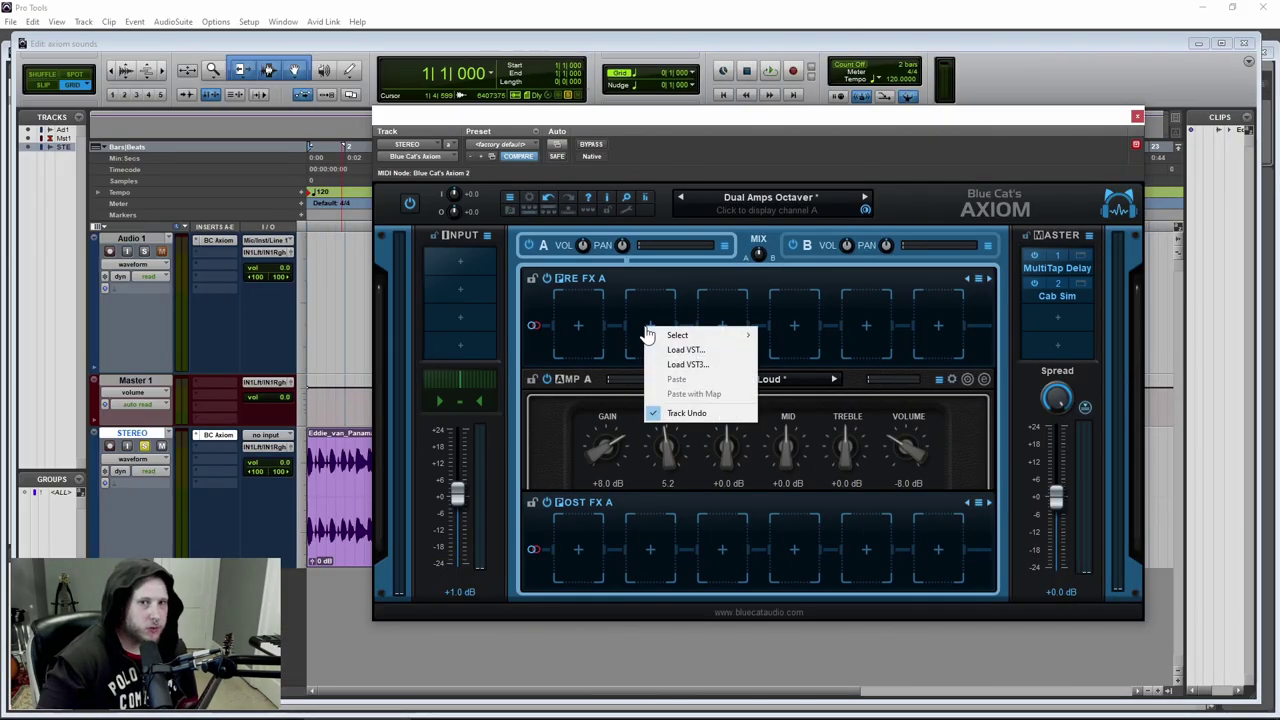
pyautogui.click(716, 365)
pyautogui.scroll(-5, 862, 283)
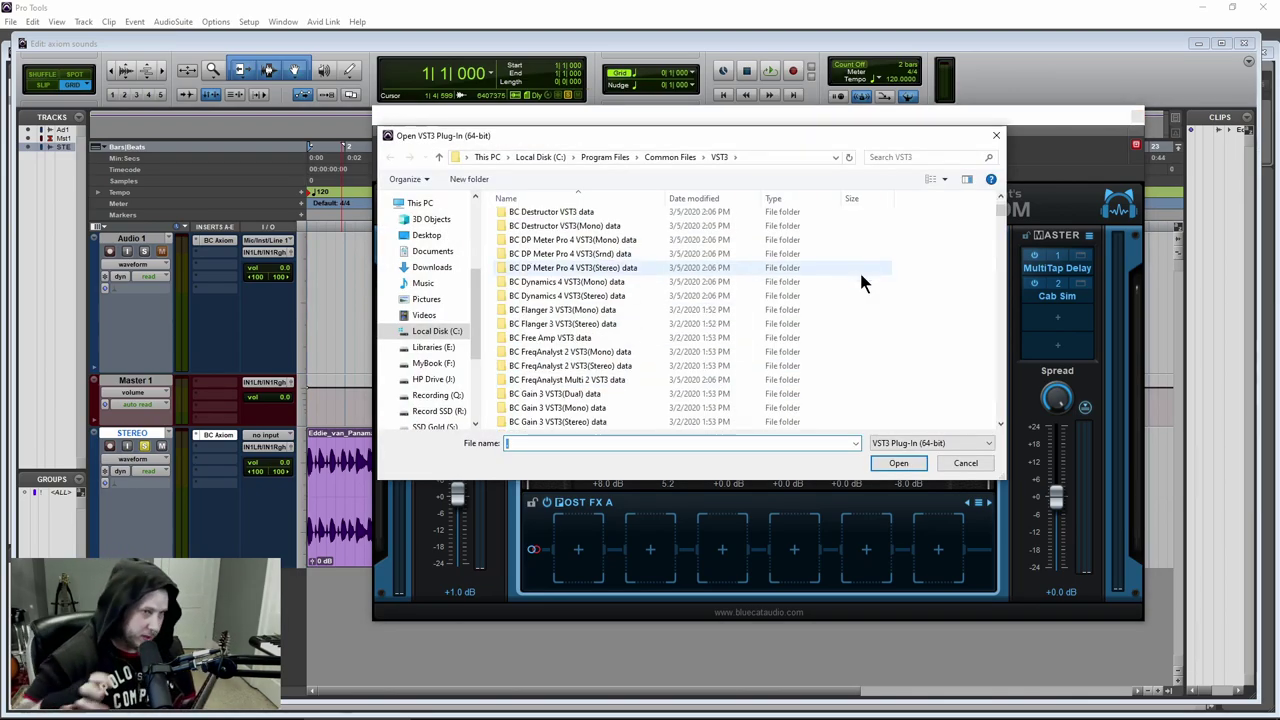
pyautogui.scroll(-20, 893, 280)
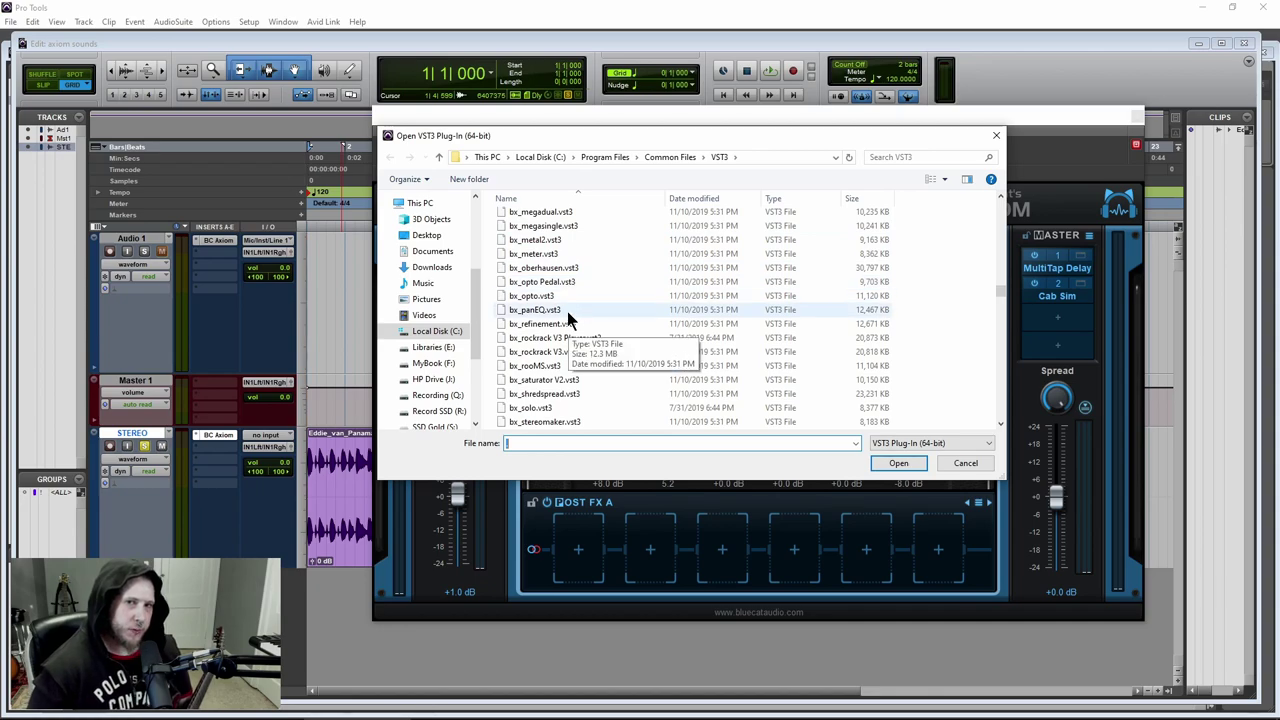
pyautogui.click(575, 281)
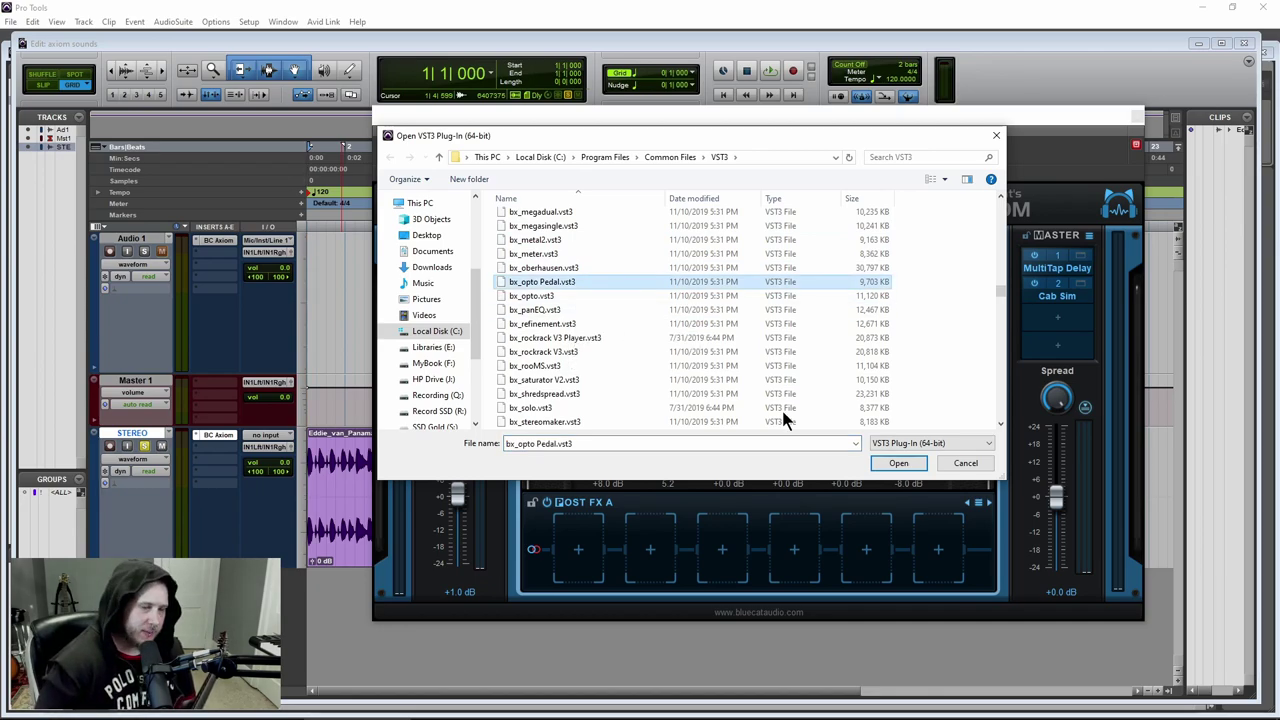
pyautogui.click(905, 463)
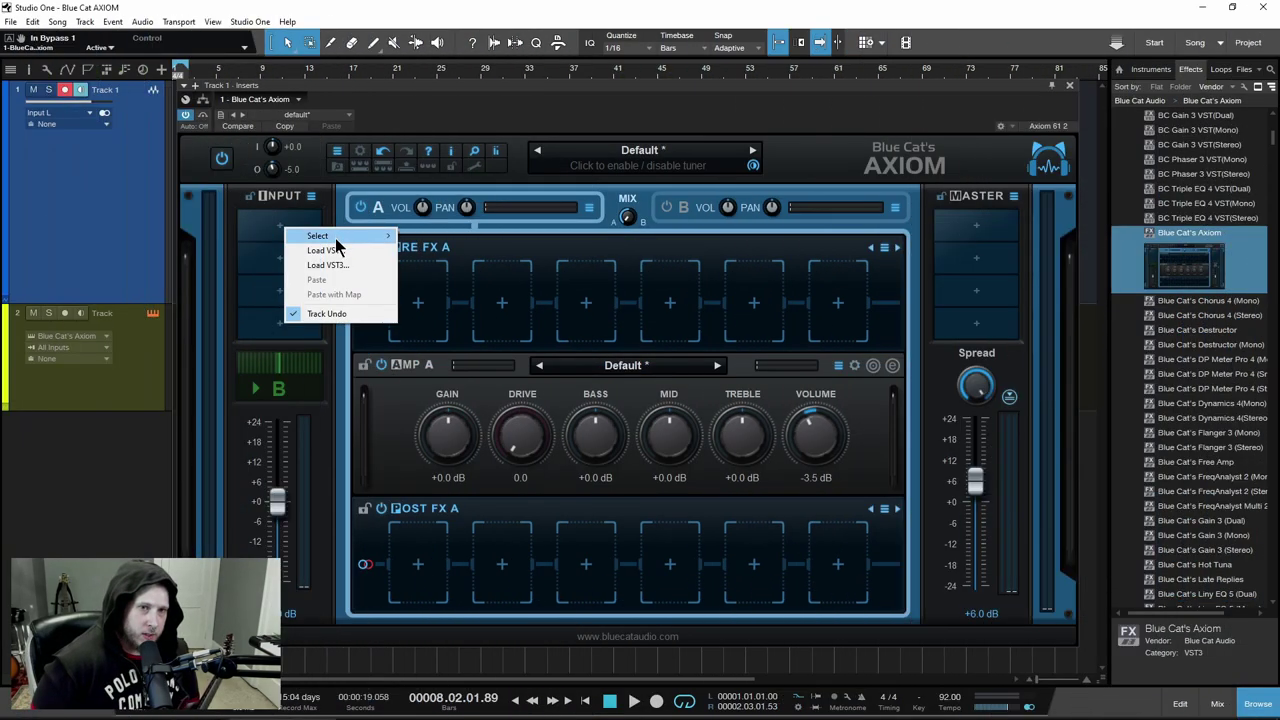
pyautogui.moveTo(335, 238)
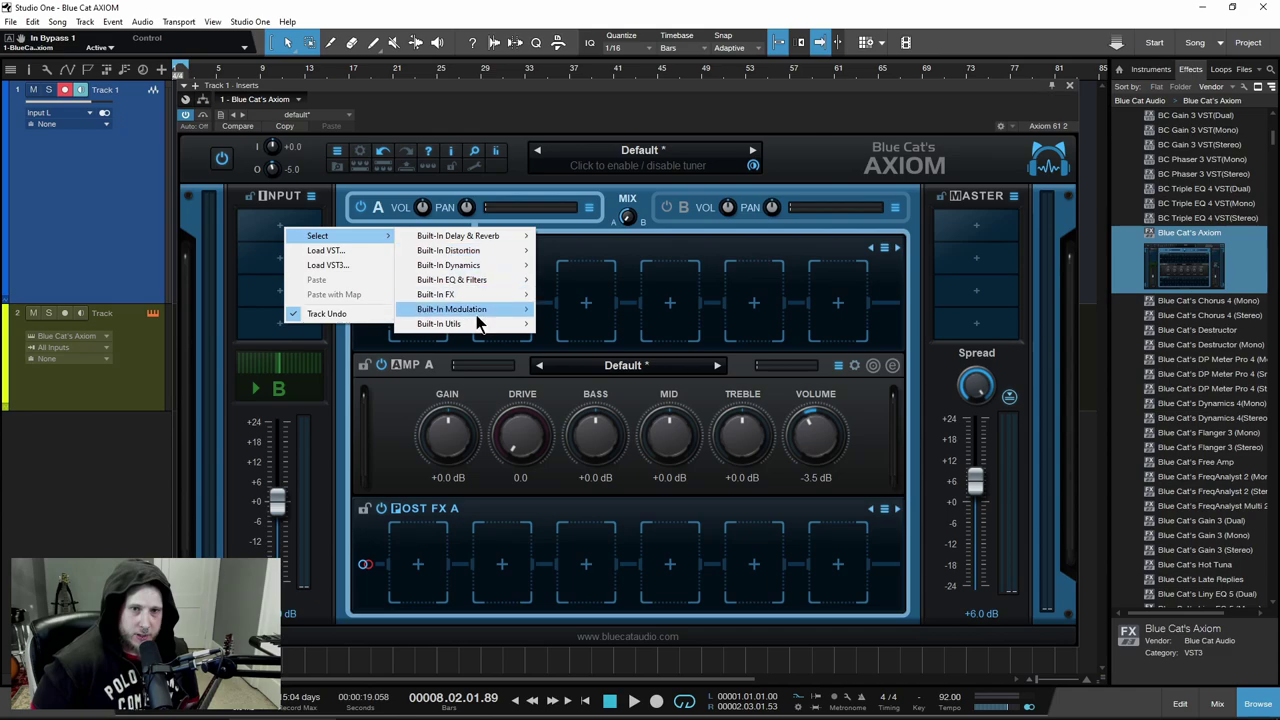
pyautogui.moveTo(476, 316)
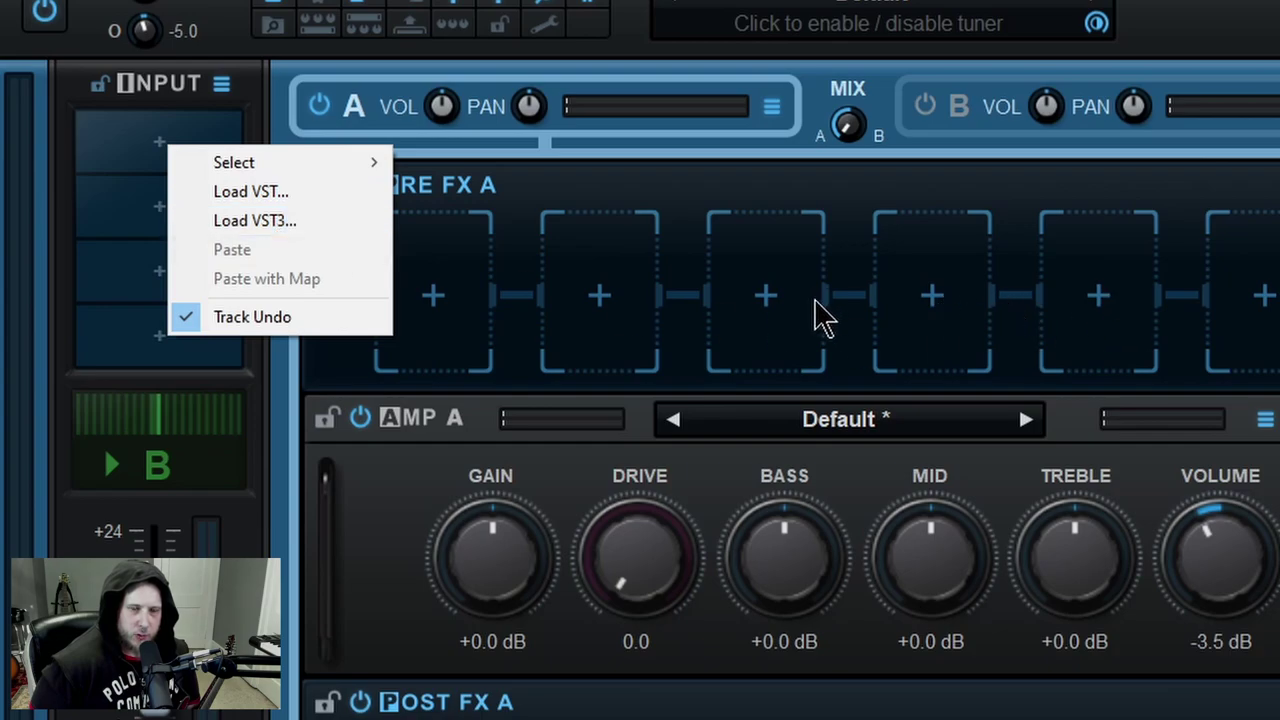
pyautogui.rightClick(112, 314)
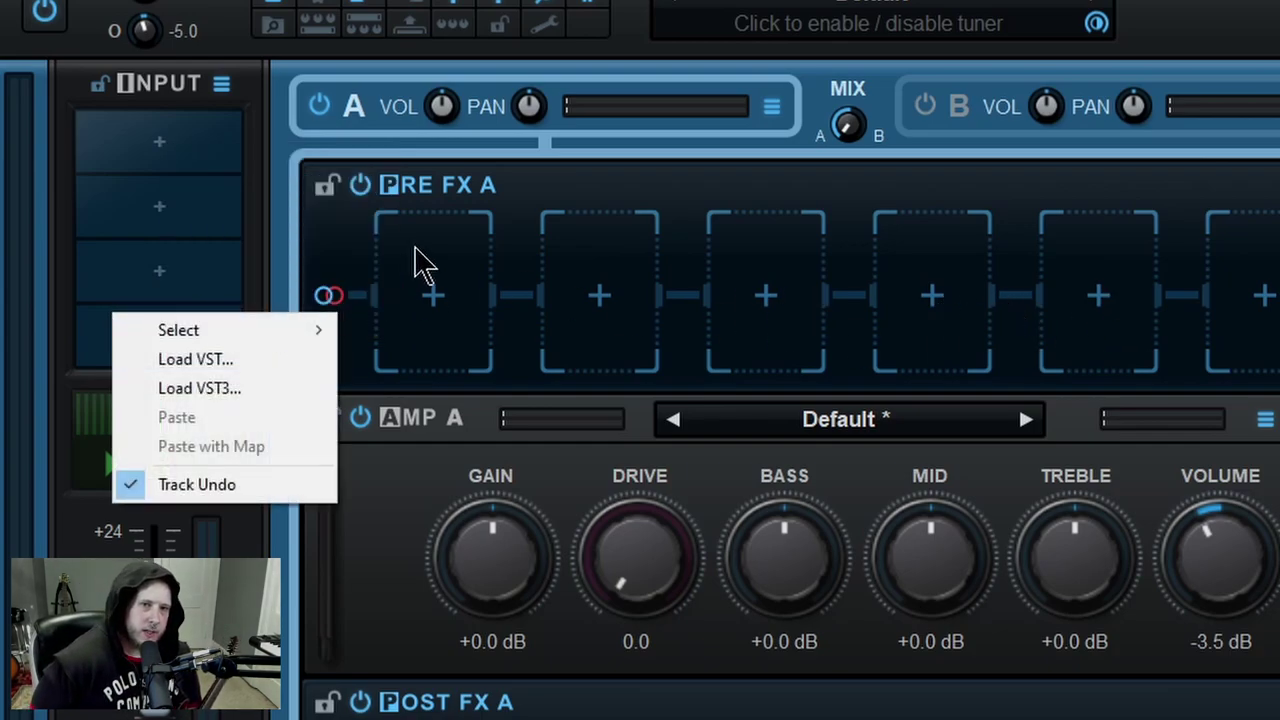
pyautogui.click(53, 234)
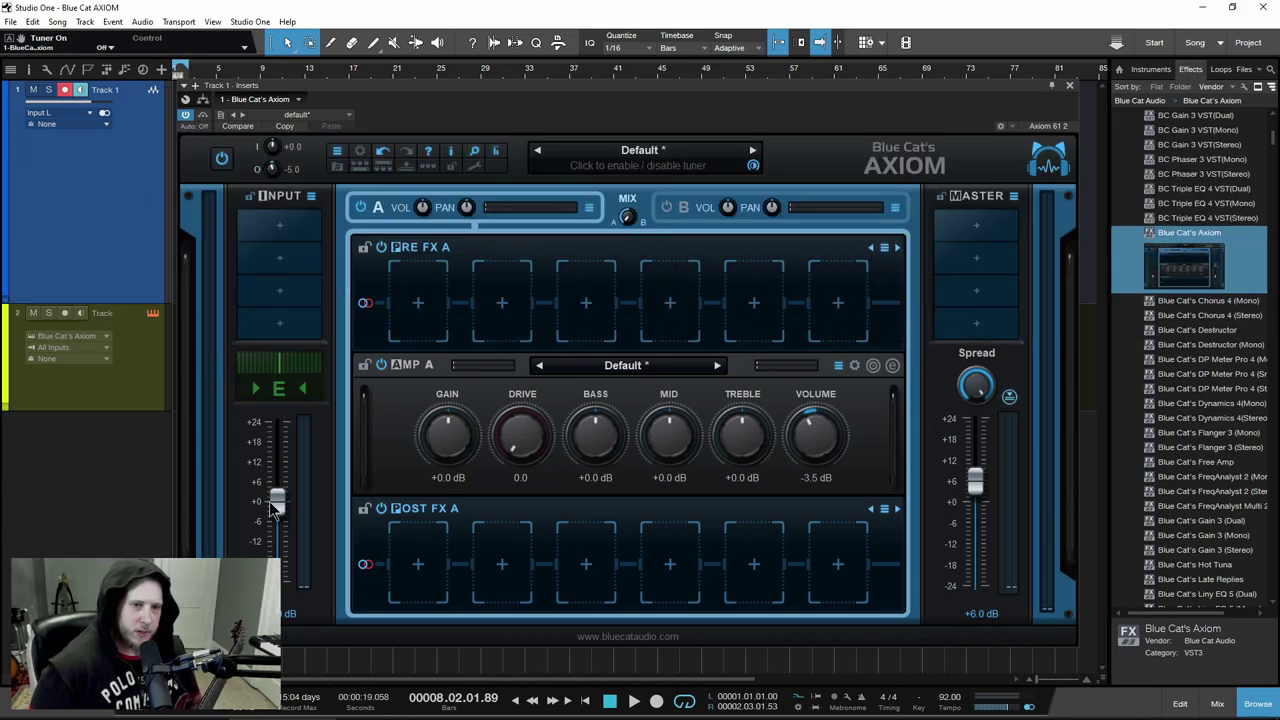
# Back in Studio One, move the Input level to +3.0 dB, lower it to -9.0 dB, and raise it partway again
pyautogui.scroll(2, 276, 508)
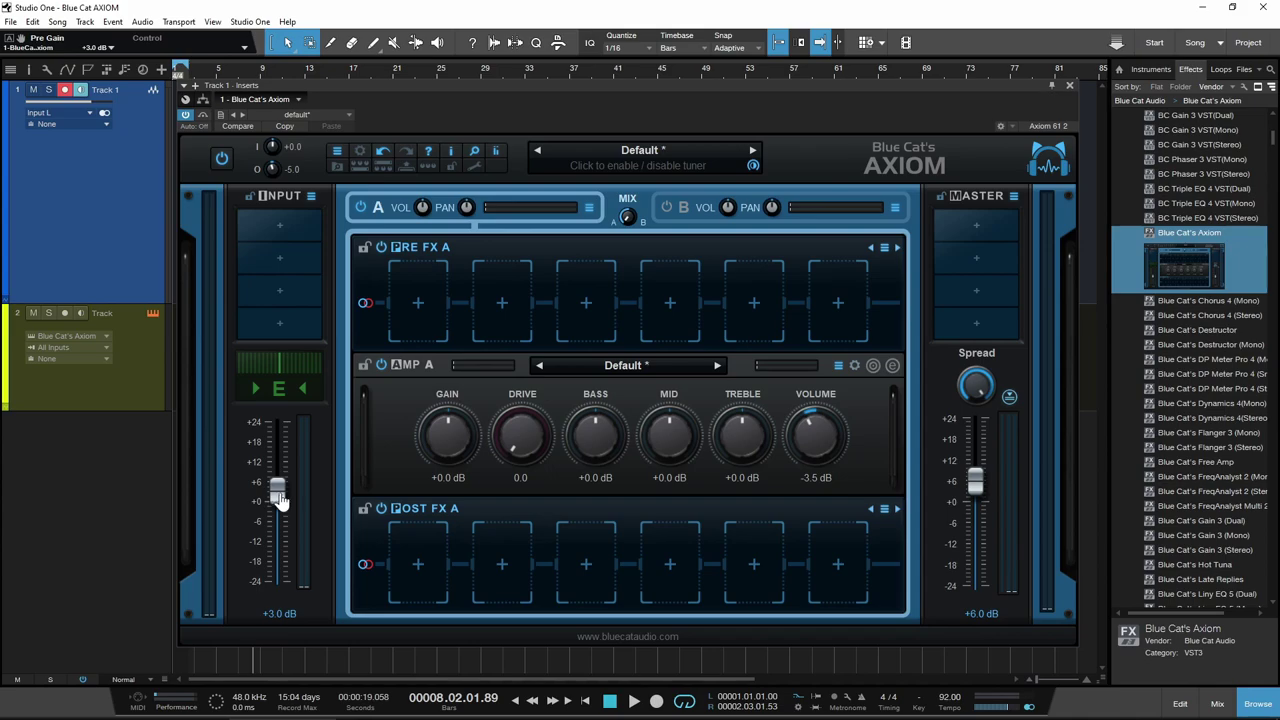
pyautogui.moveTo(271, 506); pyautogui.dragTo(279, 539)
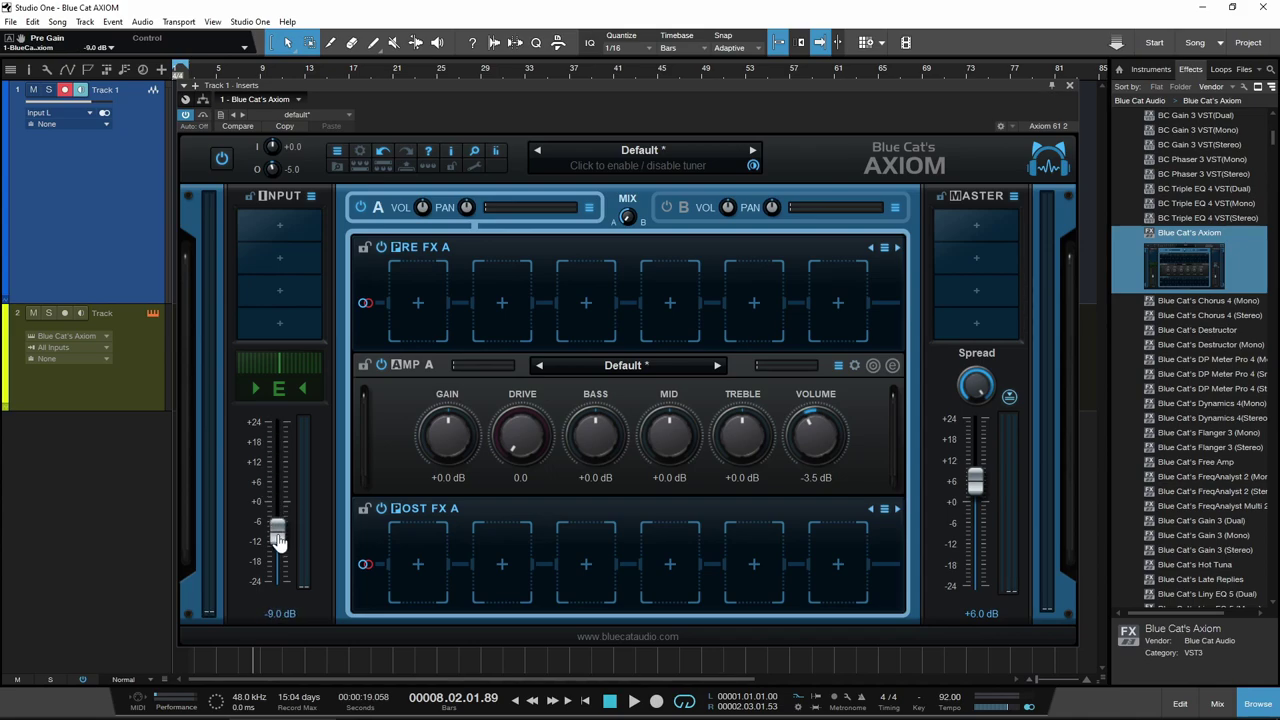
pyautogui.click(286, 234)
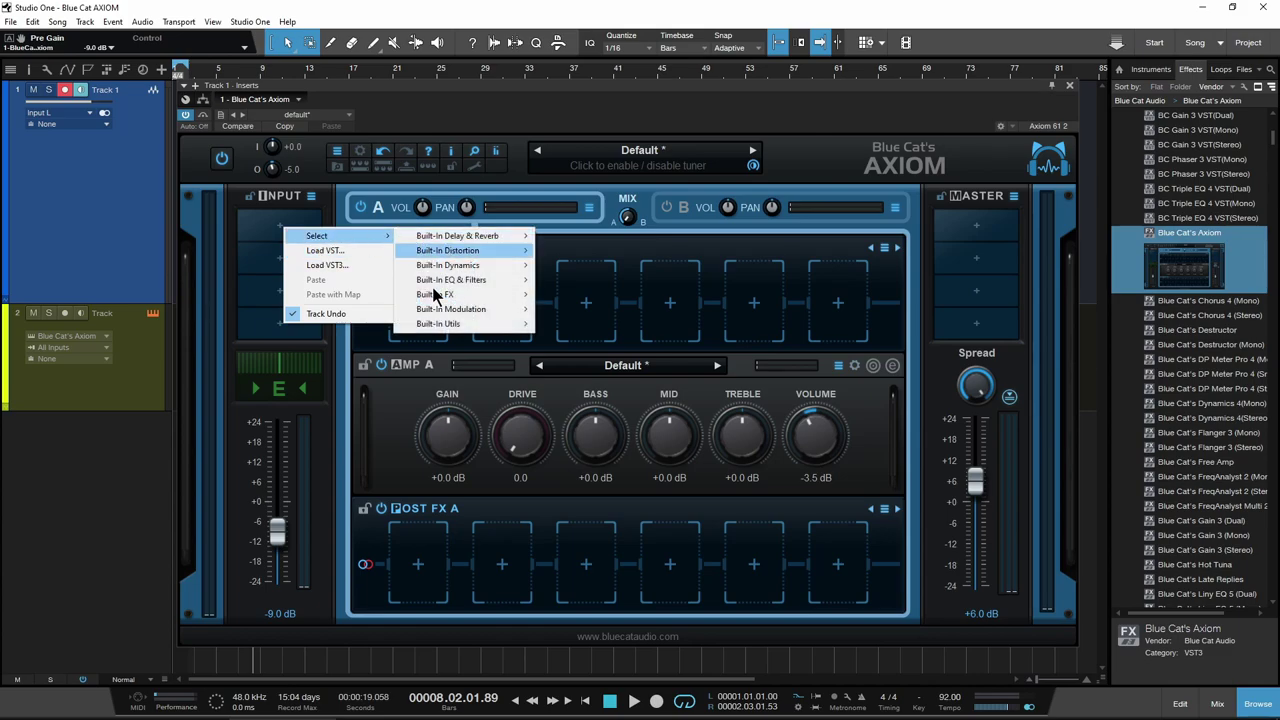
pyautogui.click(260, 276)
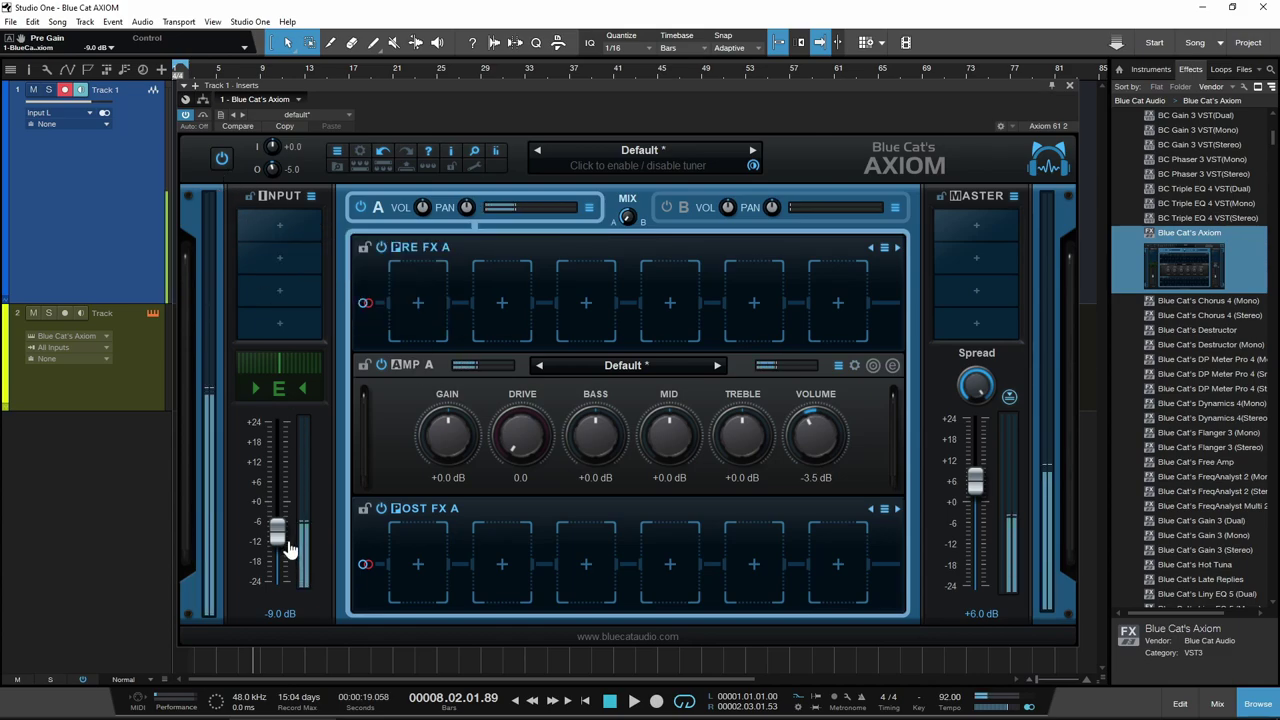
pyautogui.moveTo(282, 535)
pyautogui.mouseDown()
pyautogui.moveTo(284, 470)
pyautogui.moveTo(280, 517)
pyautogui.mouseUp()
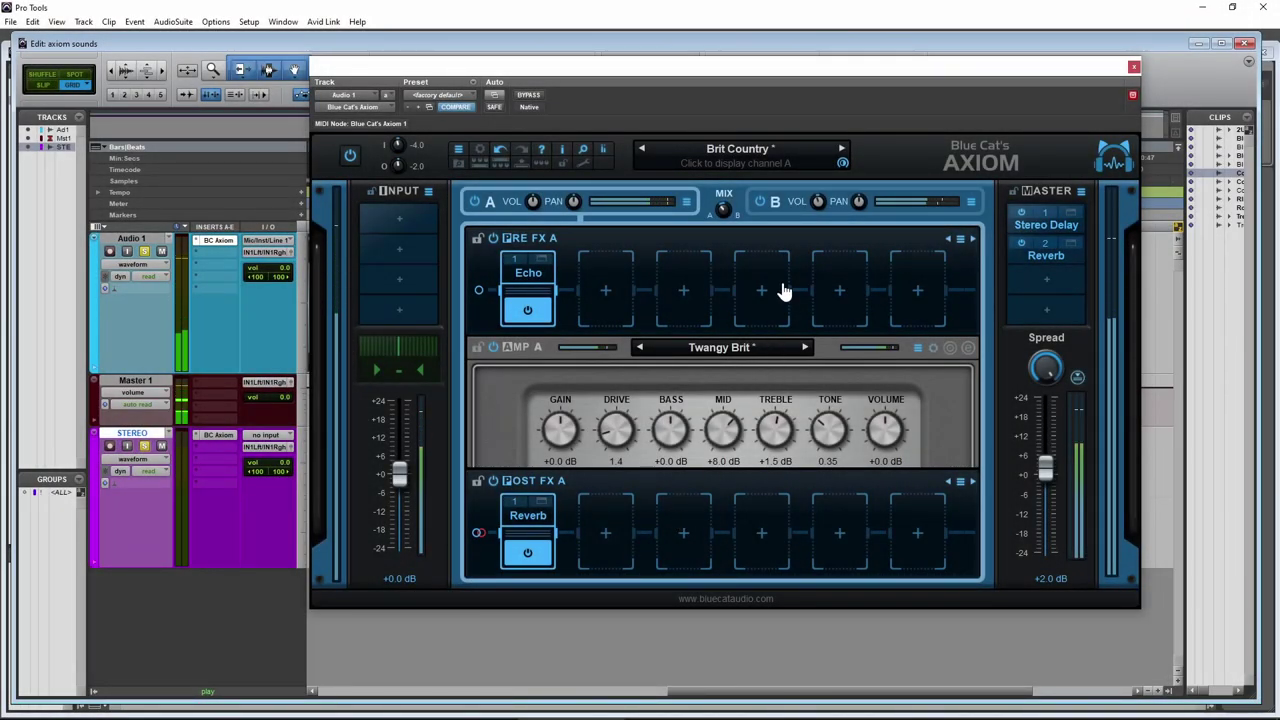
# In Pro Tools, display channel B of the Brit Country preset and return to channel A
pyautogui.click(776, 201)
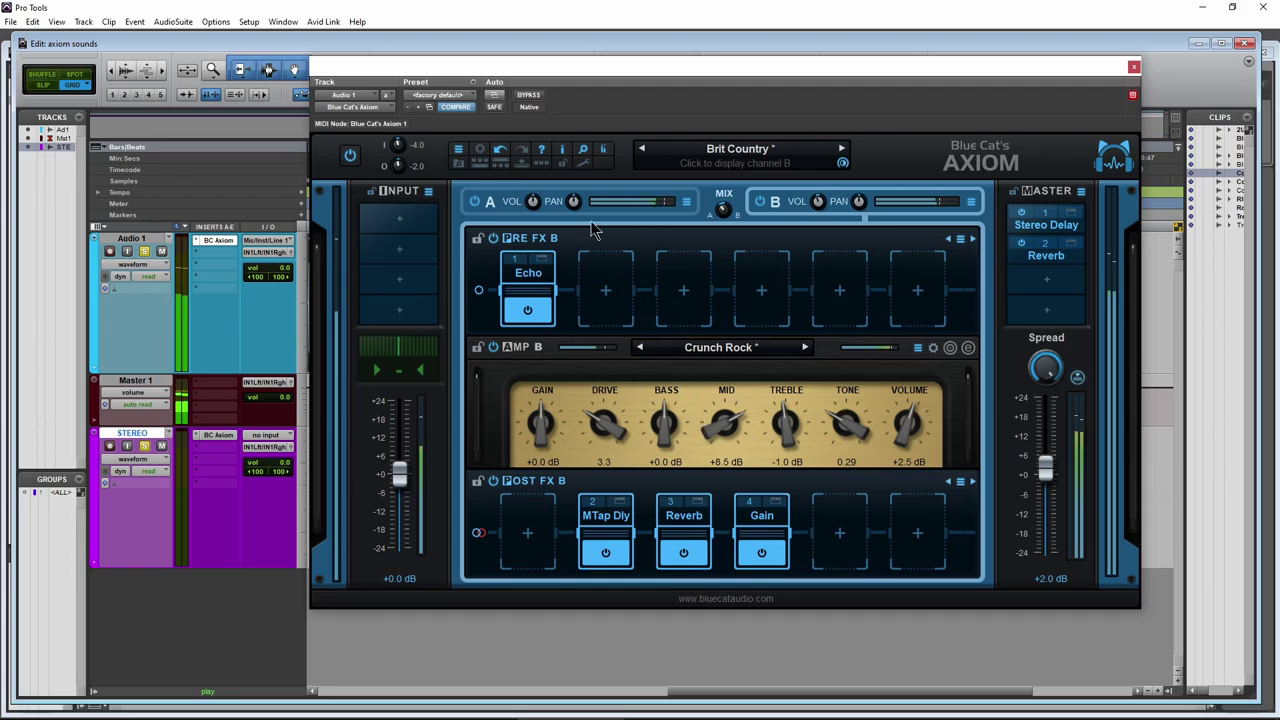
pyautogui.click(500, 203)
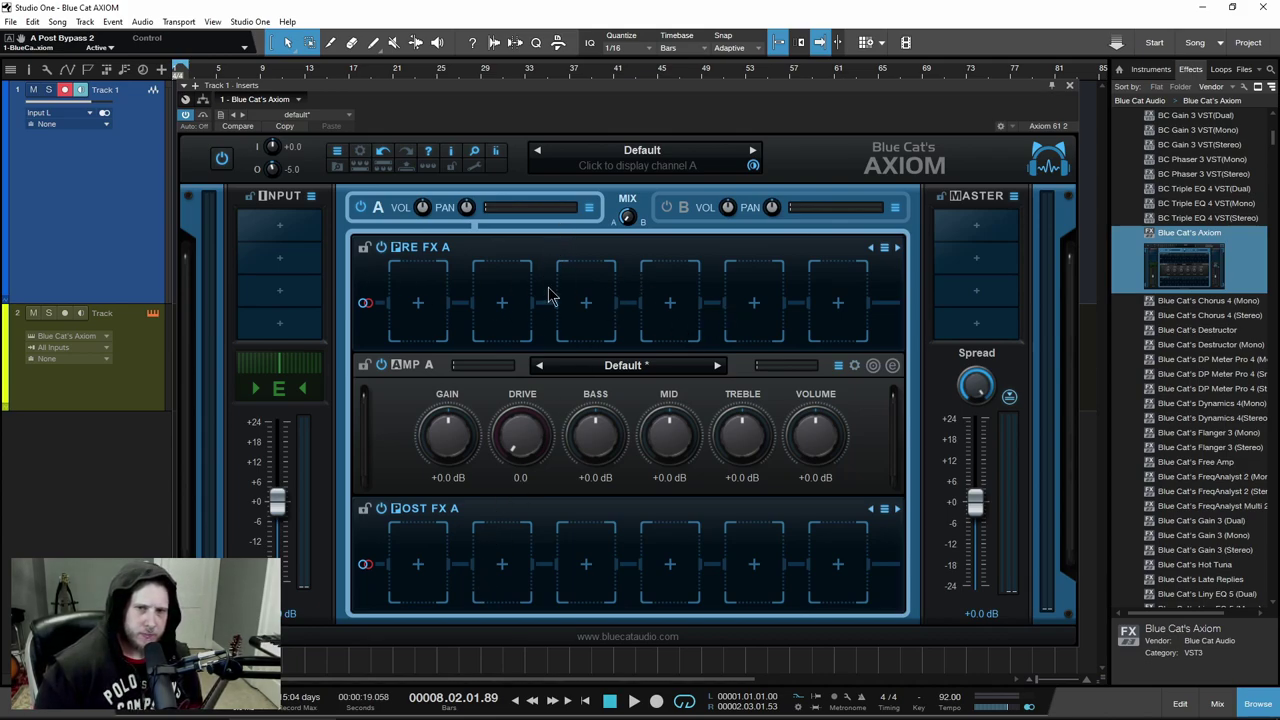
pyautogui.click(681, 213)
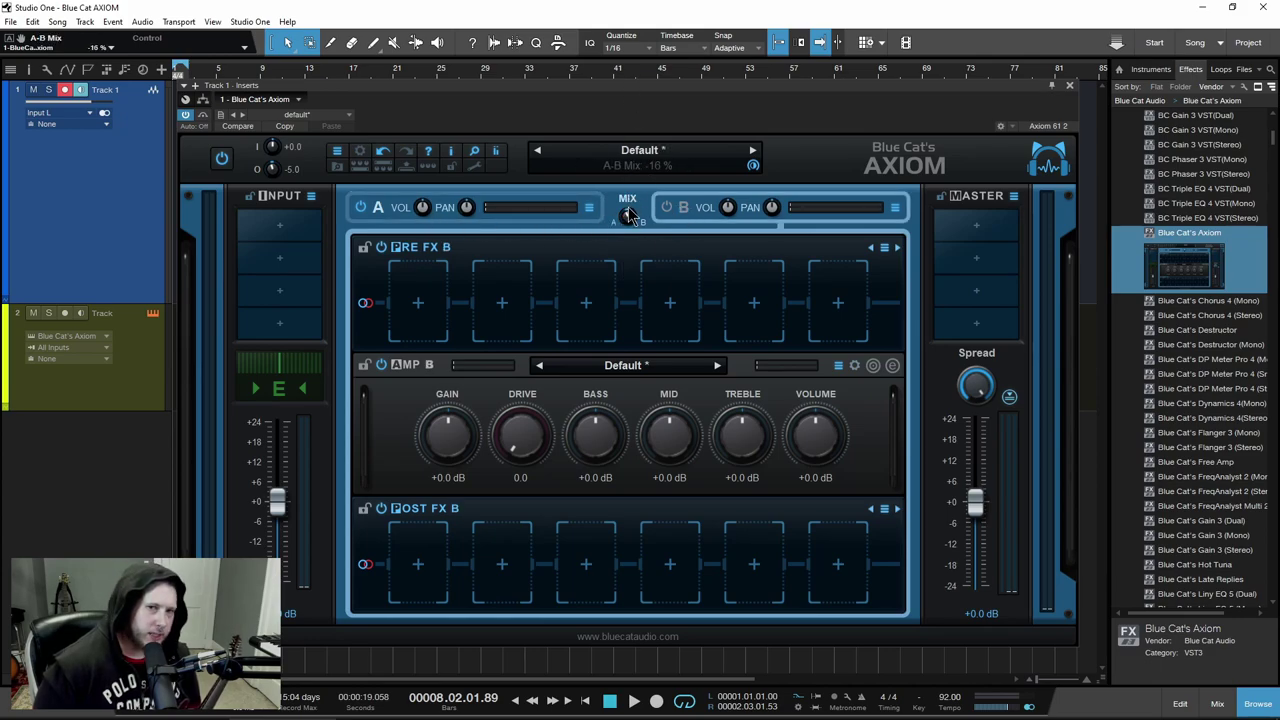
pyautogui.moveTo(628, 222); pyautogui.dragTo(628, 212)
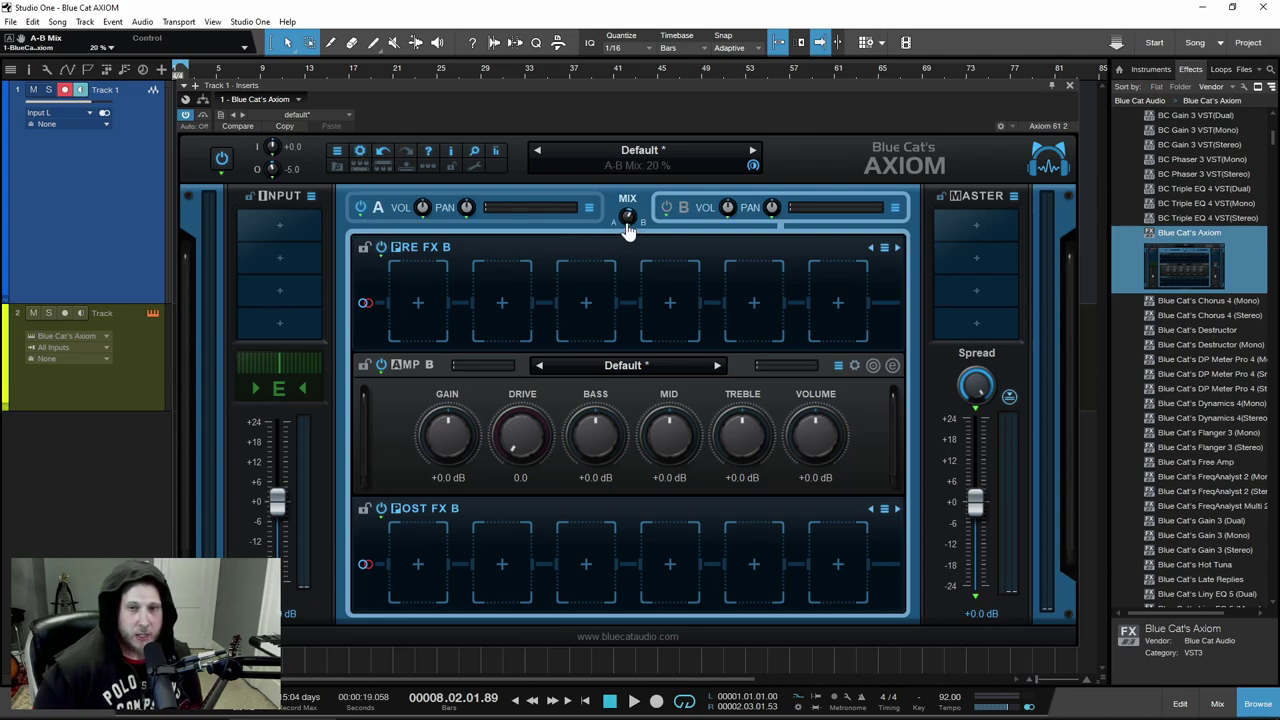
pyautogui.rightClick(628, 222)
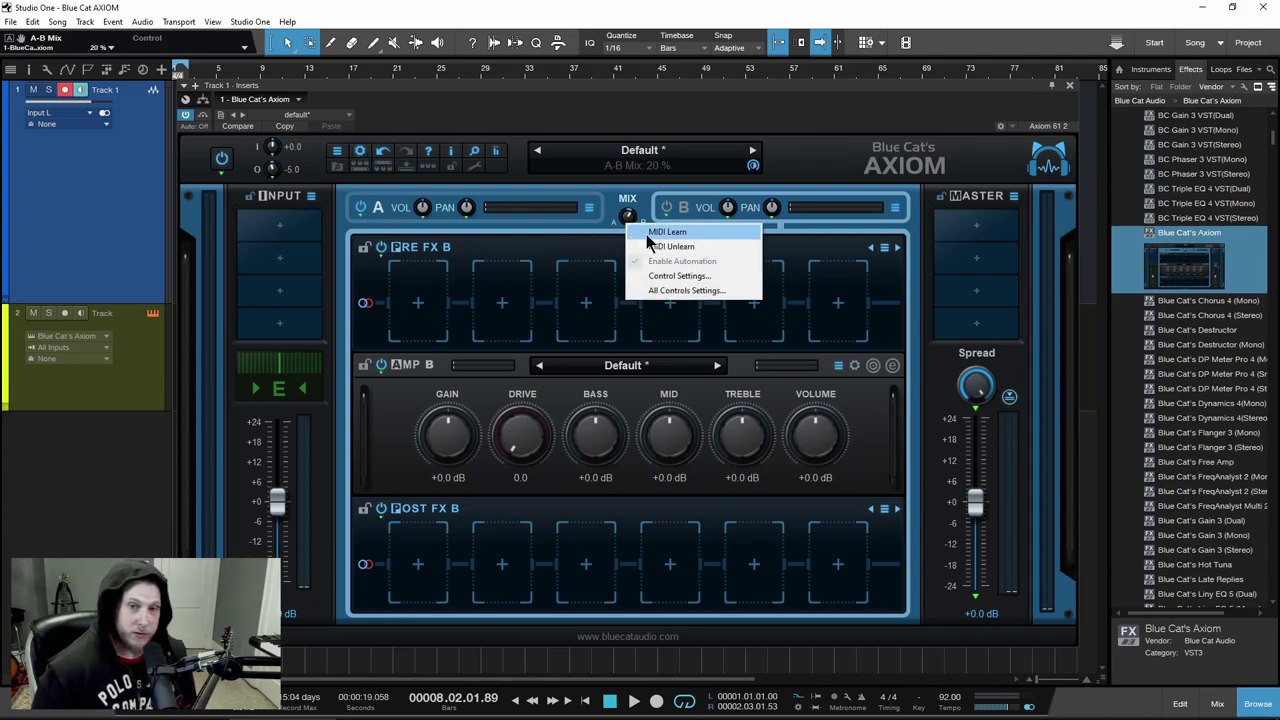
pyautogui.click(604, 246)
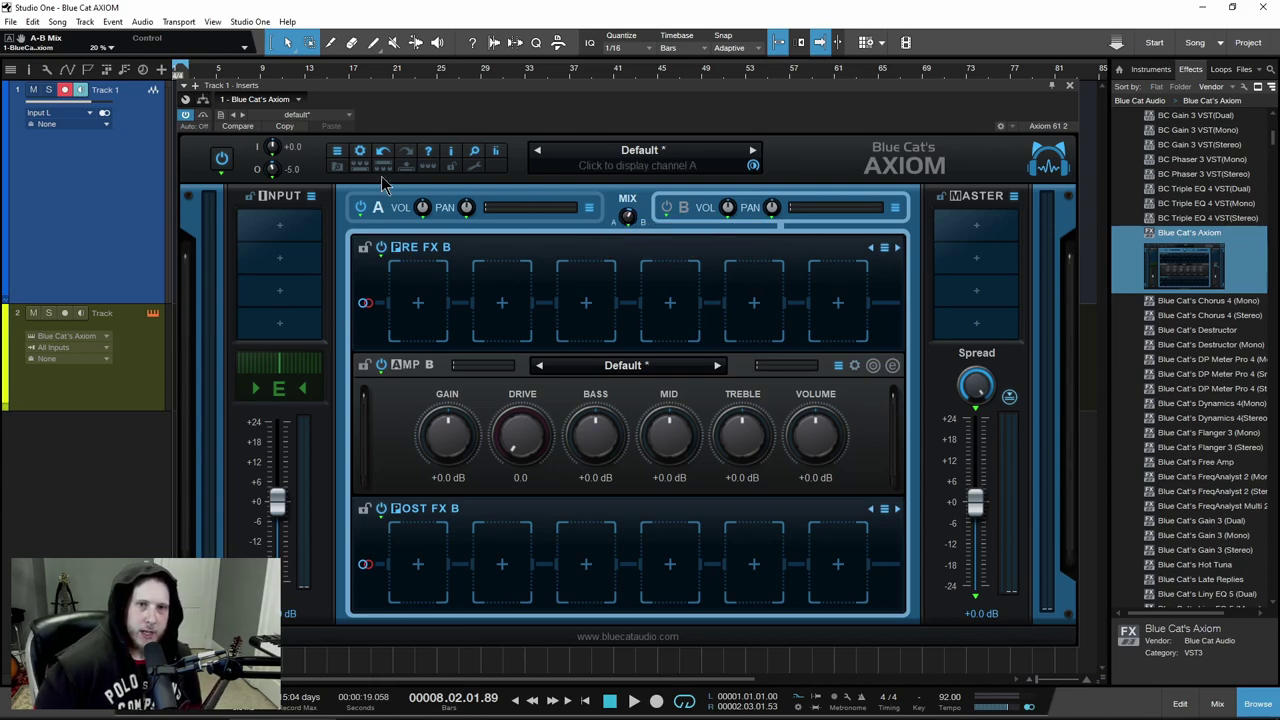
# Set the A-B mix to -100%, display channel A, and load the factory guitar preset HI 100 Boost
pyautogui.moveTo(628, 217); pyautogui.dragTo(626, 297)
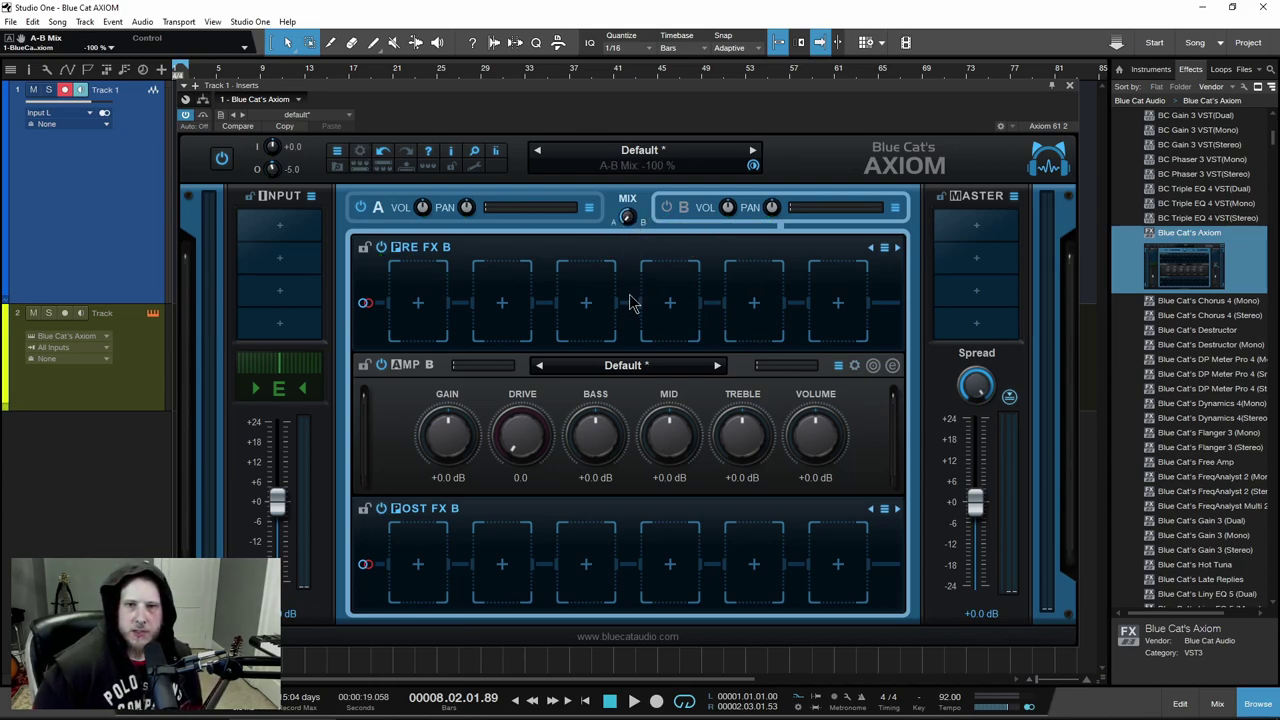
pyautogui.click(395, 218)
pyautogui.click(671, 160)
pyautogui.moveTo(735, 161)
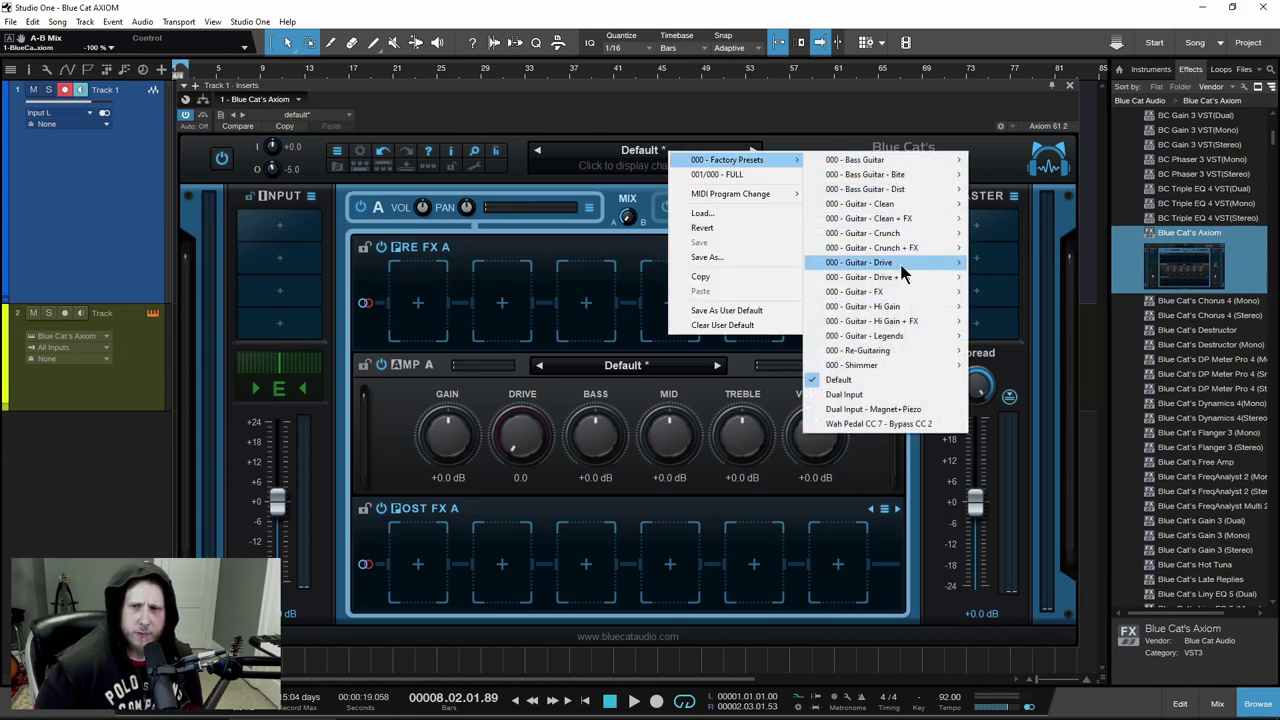
pyautogui.moveTo(903, 272)
pyautogui.click(1028, 407)
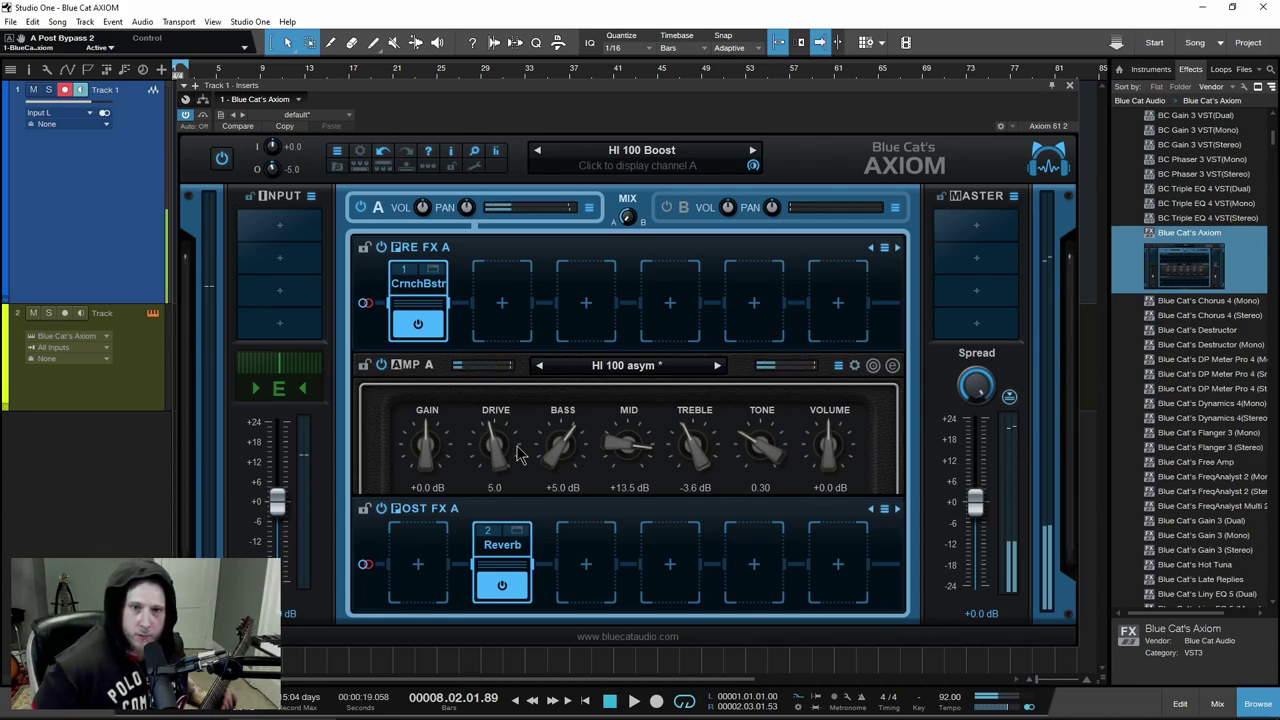
# Set amp A's volume to -5.0 dB and switch on channels A and B, displaying channel B
pyautogui.moveTo(828, 452); pyautogui.dragTo(826, 465)
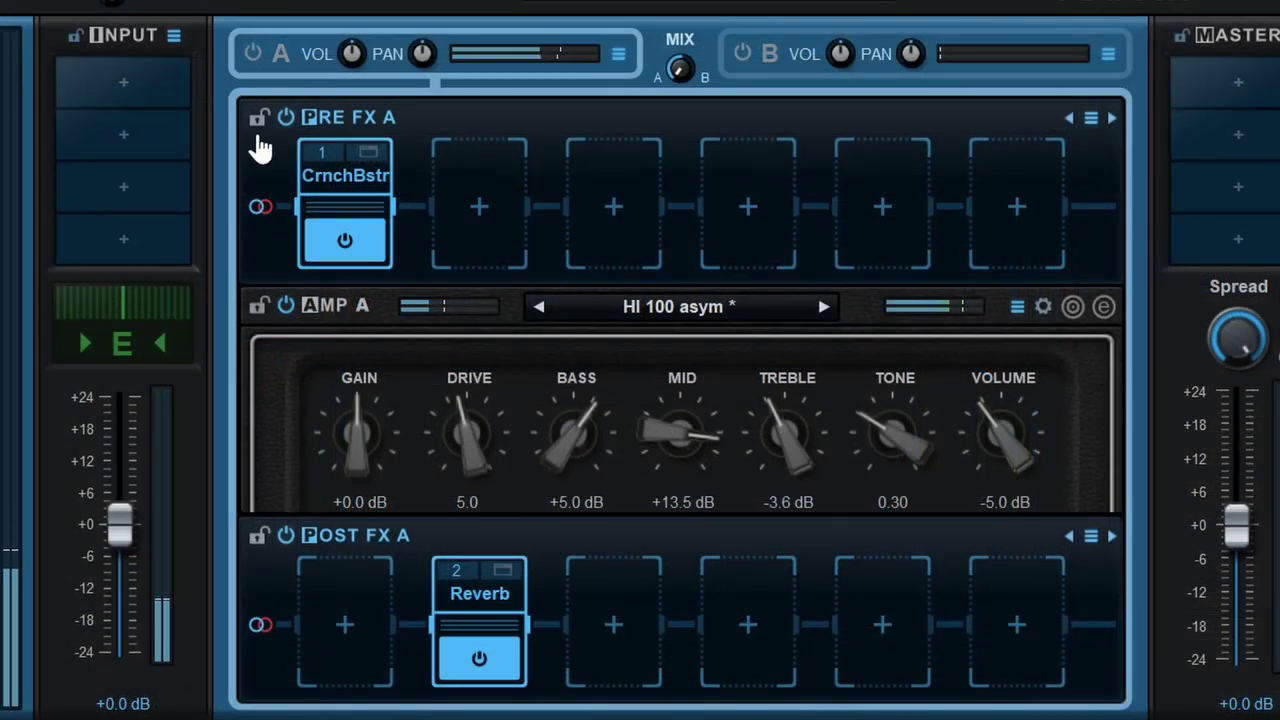
pyautogui.click(253, 53)
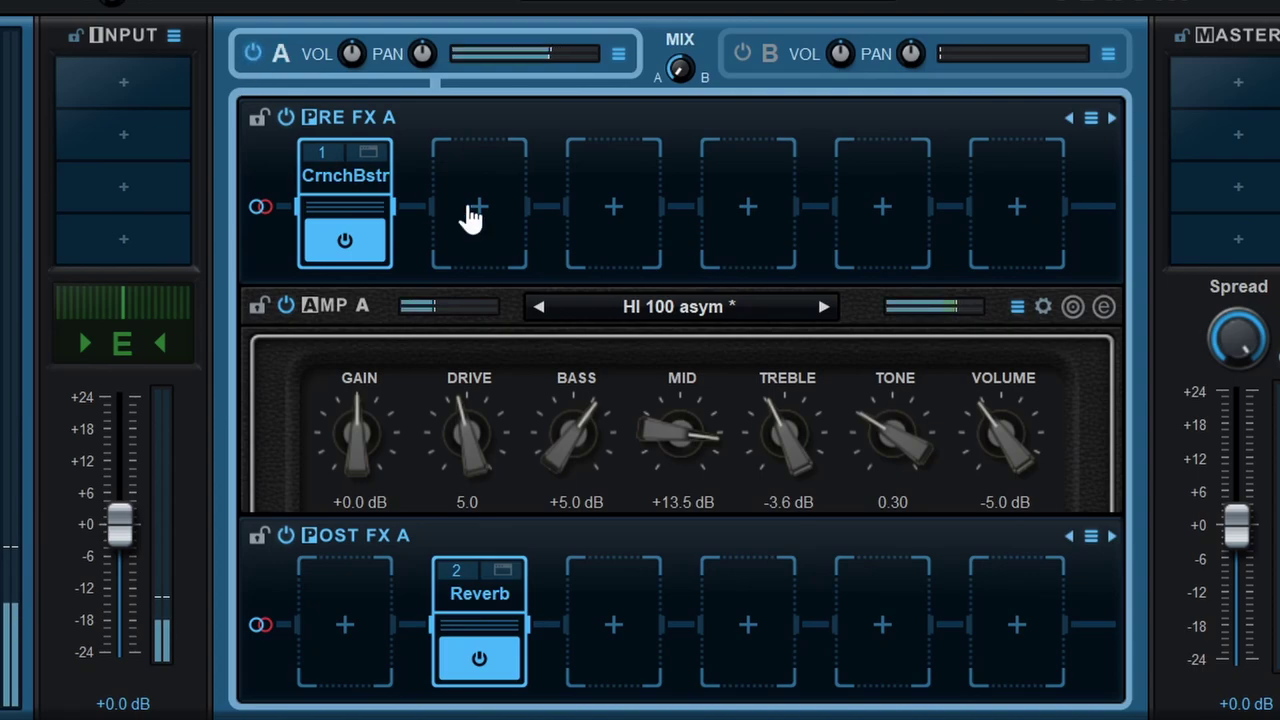
pyautogui.click(768, 60)
pyautogui.click(742, 53)
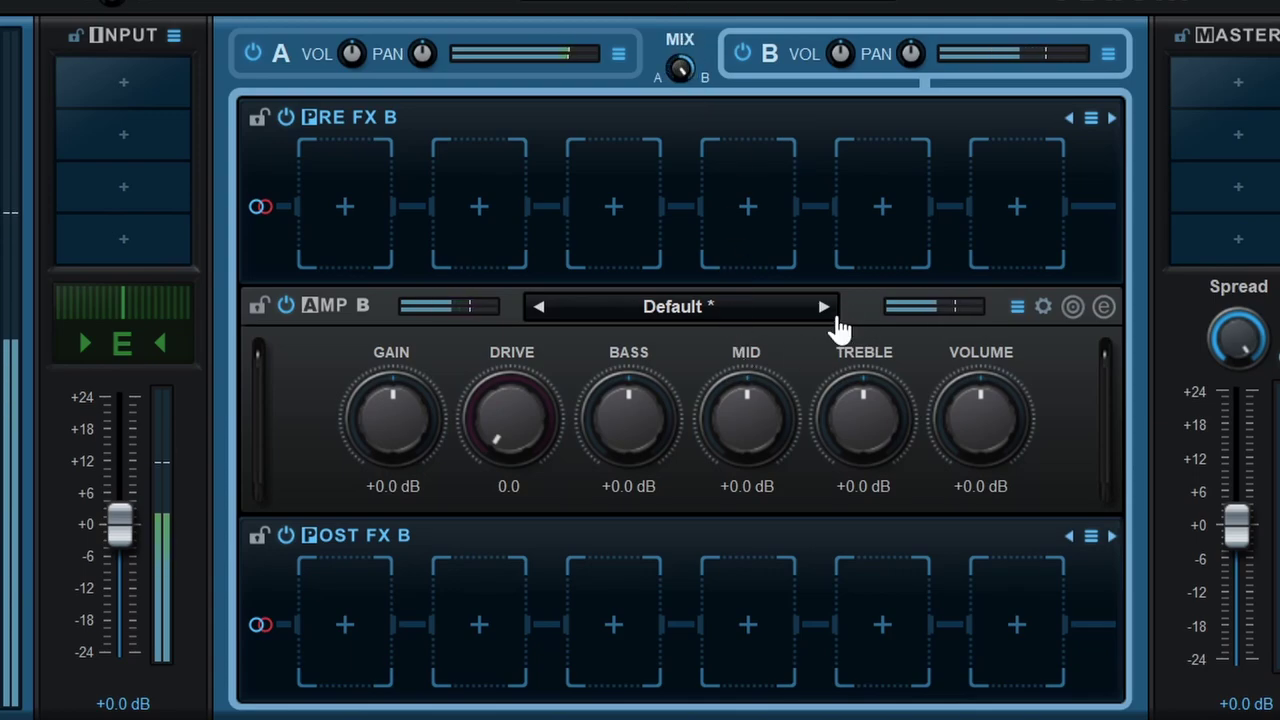
# Load the Heavy Dude Next Door amp channel from Factory Guitar Hi Gain + FX into channel B
pyautogui.rightClick(508, 218)
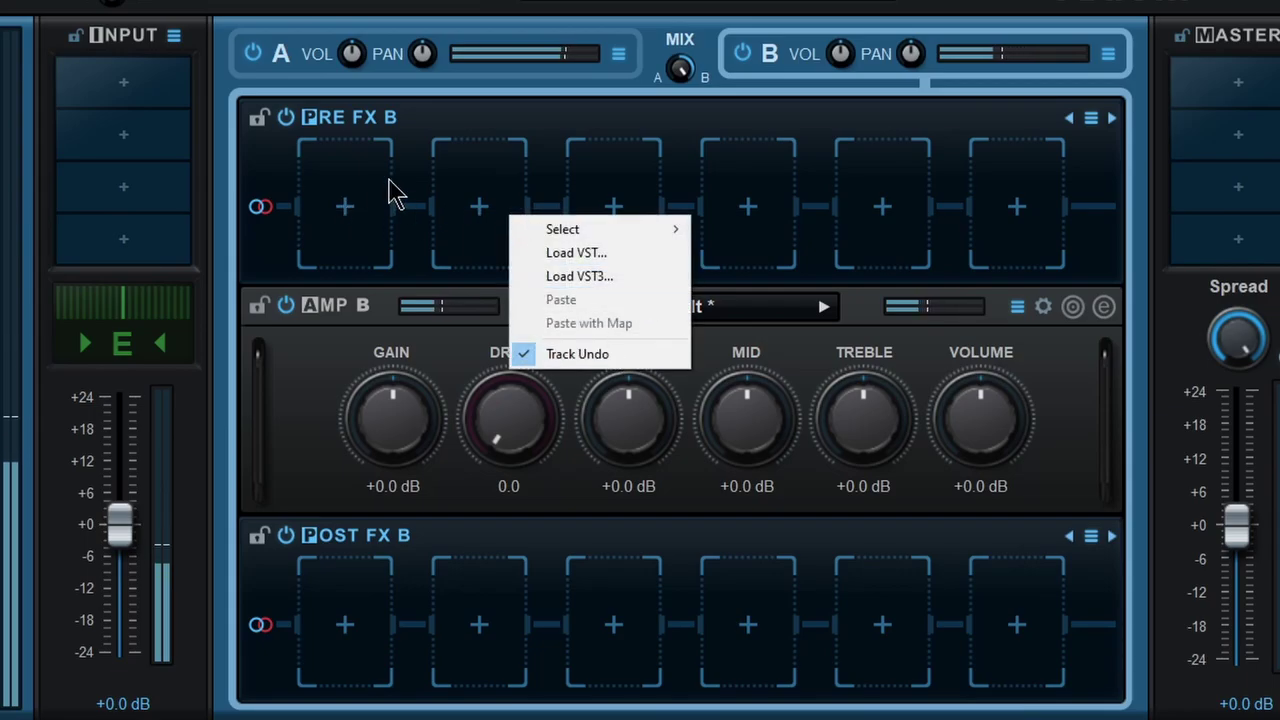
pyautogui.click(567, 137)
pyautogui.click(1108, 55)
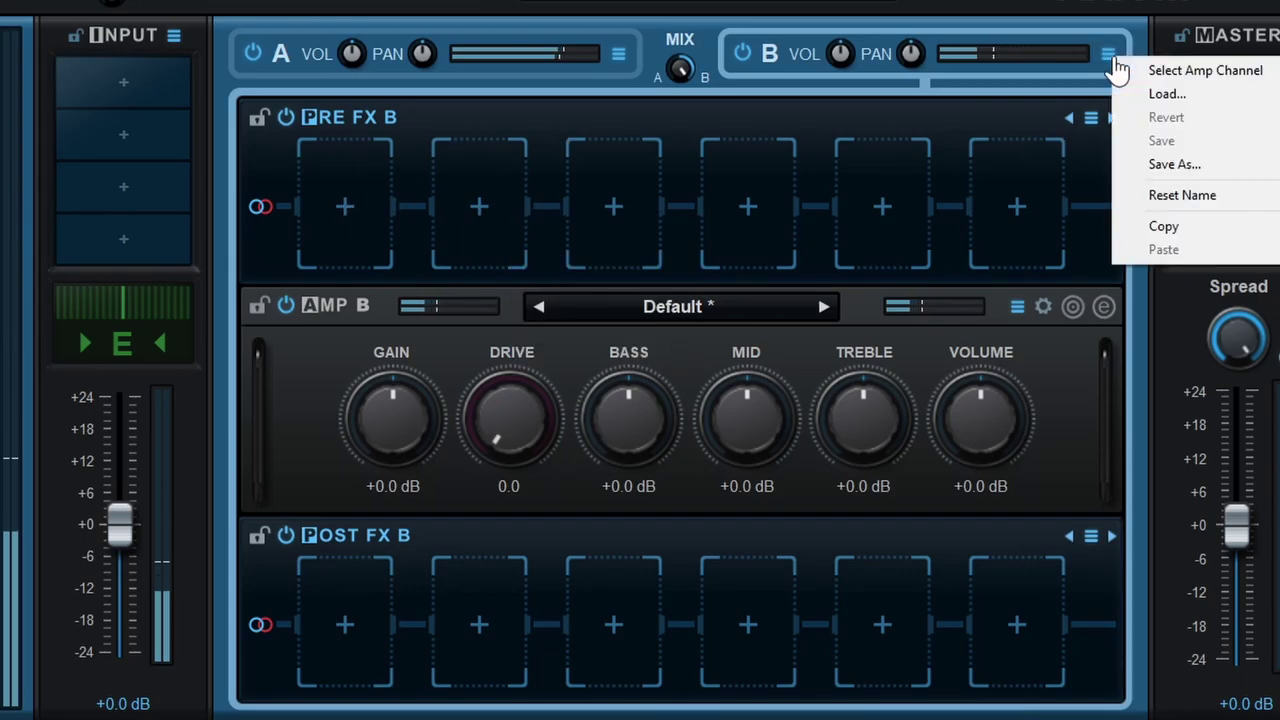
pyautogui.moveTo(1140, 72)
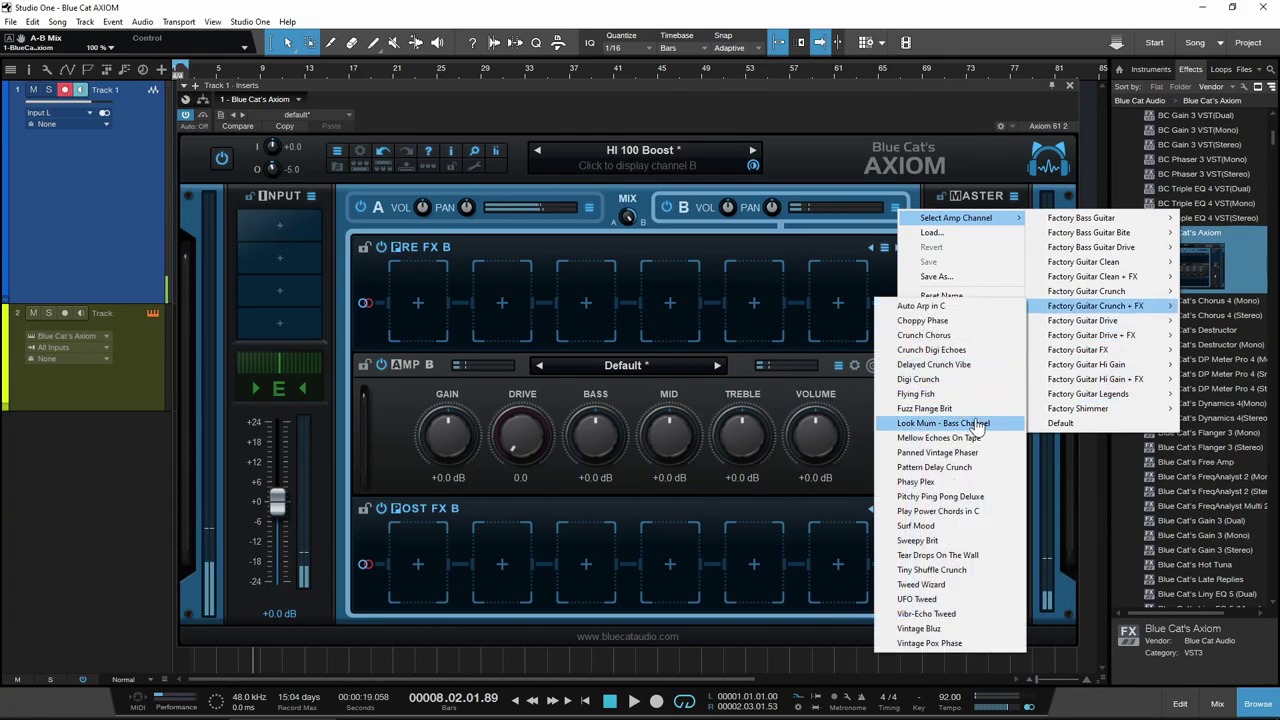
pyautogui.moveTo(1070, 387)
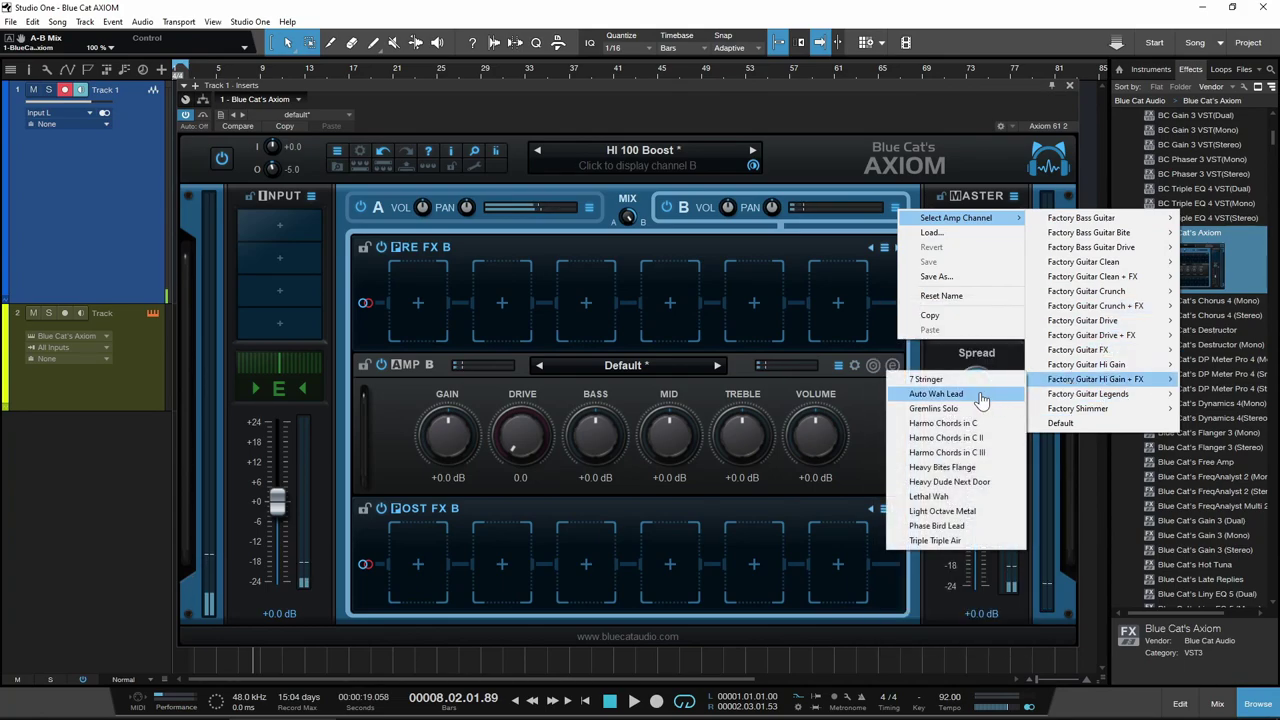
pyautogui.click(937, 482)
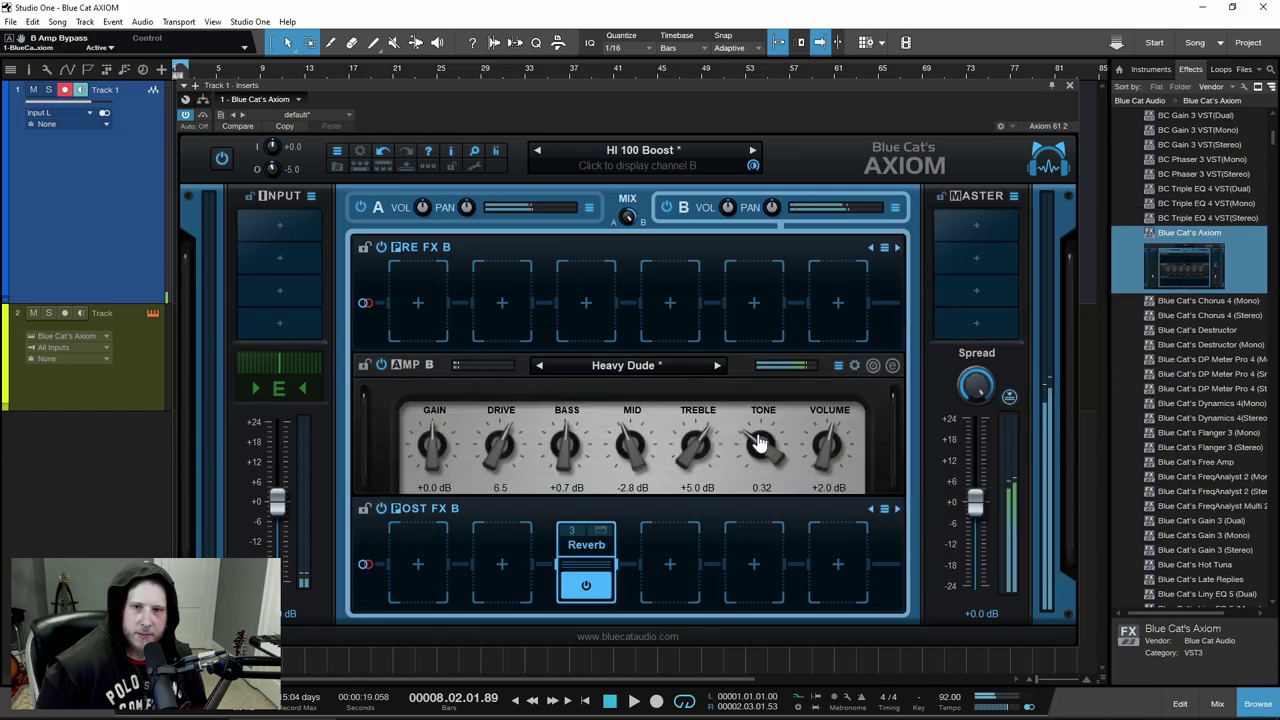
# Add the built-in Green Dist distortion to the second Pre FX B slot and set amp B's volume to -4.0 dB
pyautogui.rightClick(490, 308)
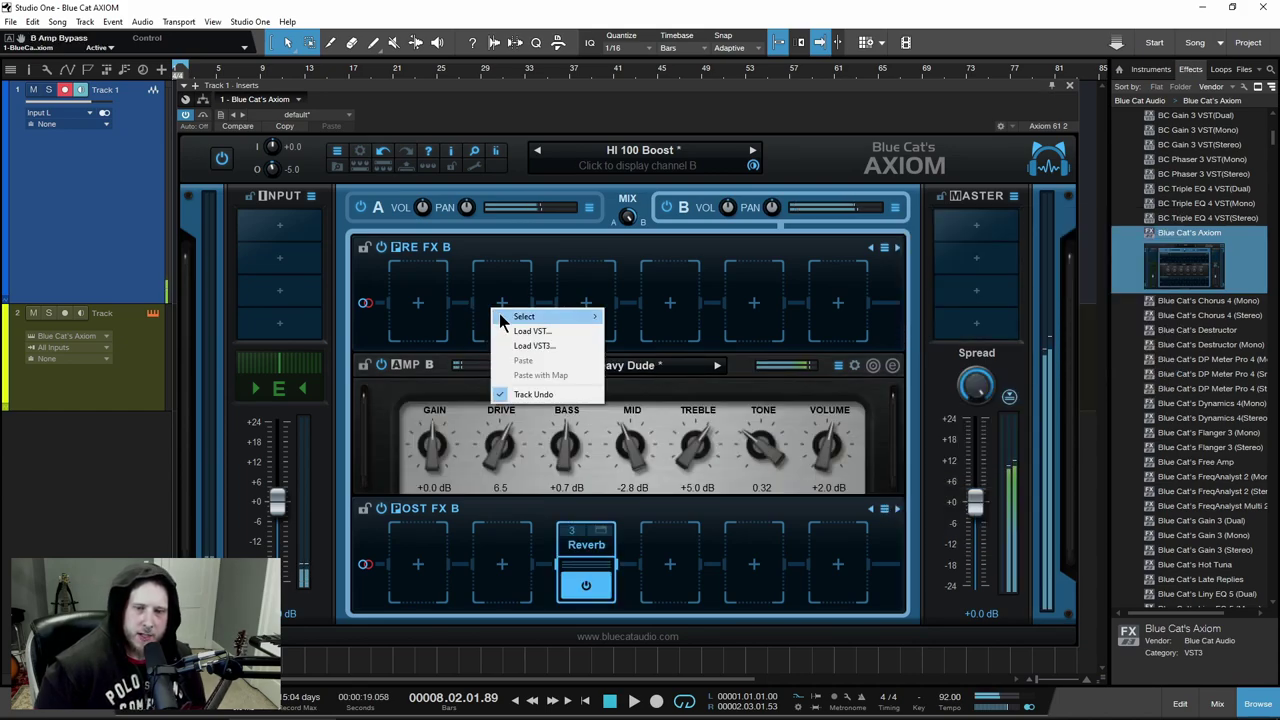
pyautogui.moveTo(520, 316)
pyautogui.moveTo(675, 317)
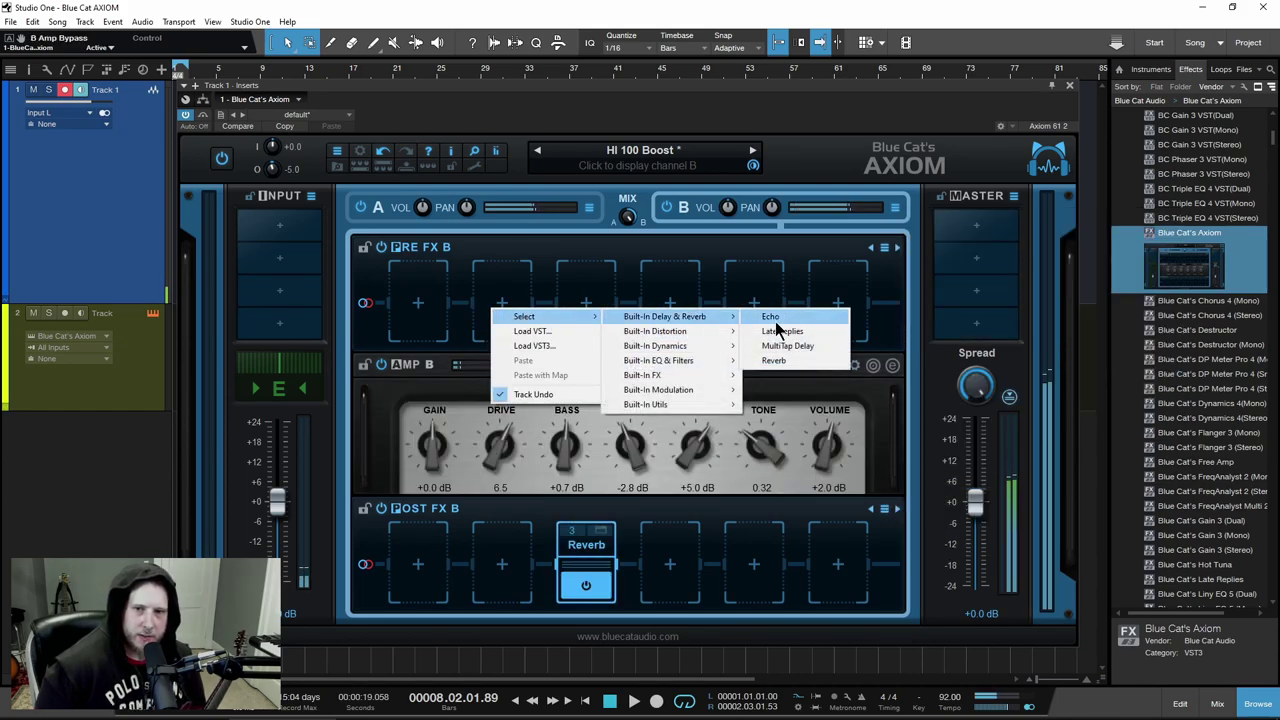
pyautogui.moveTo(721, 330)
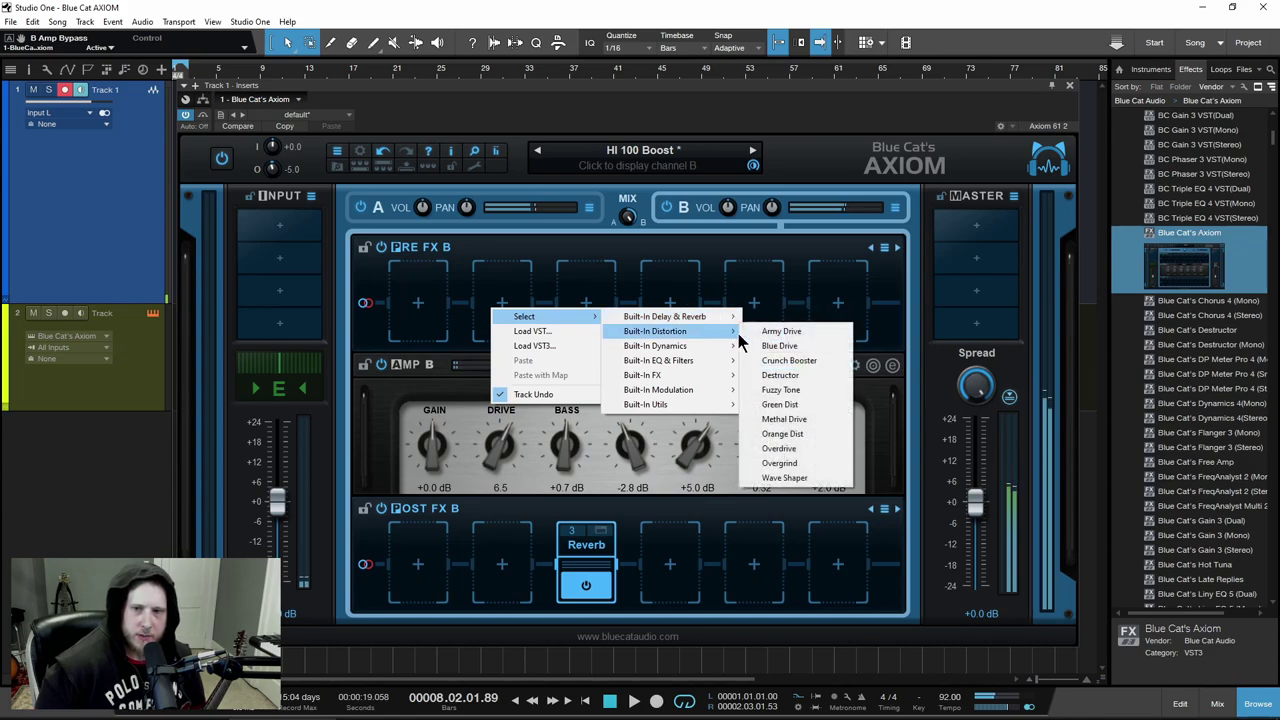
pyautogui.click(801, 404)
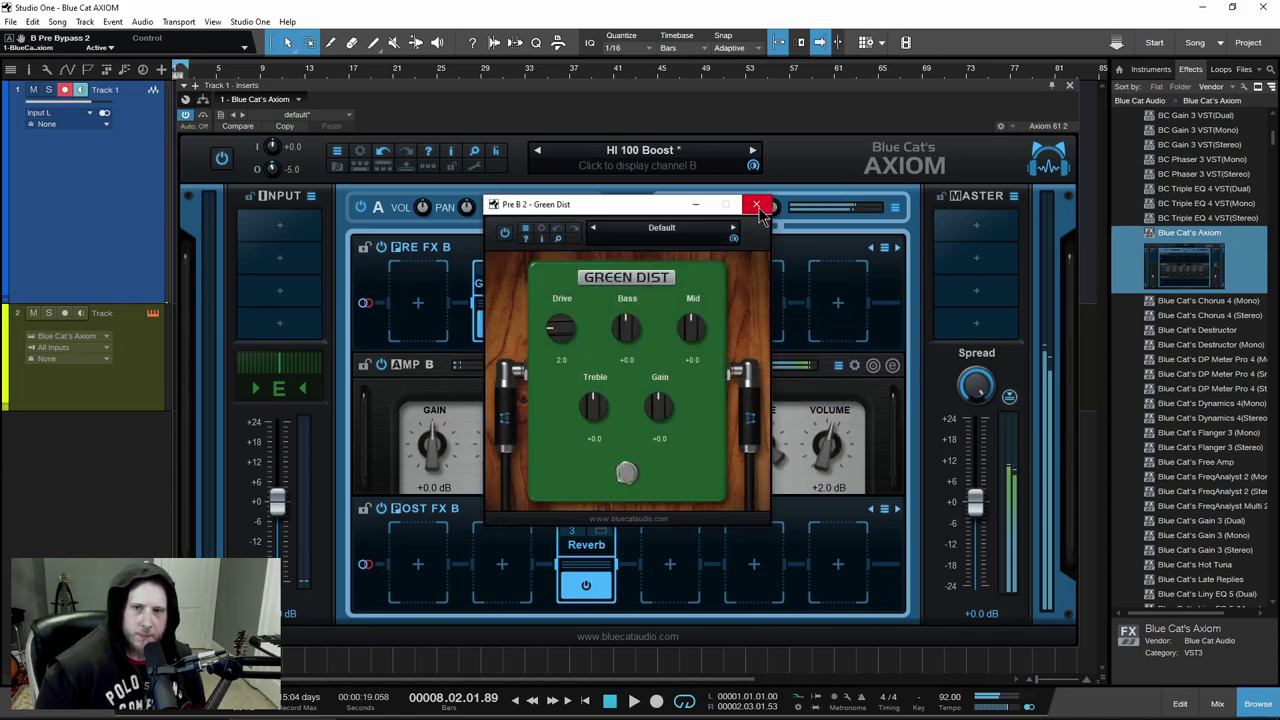
pyautogui.click(757, 207)
pyautogui.moveTo(830, 443); pyautogui.dragTo(828, 462)
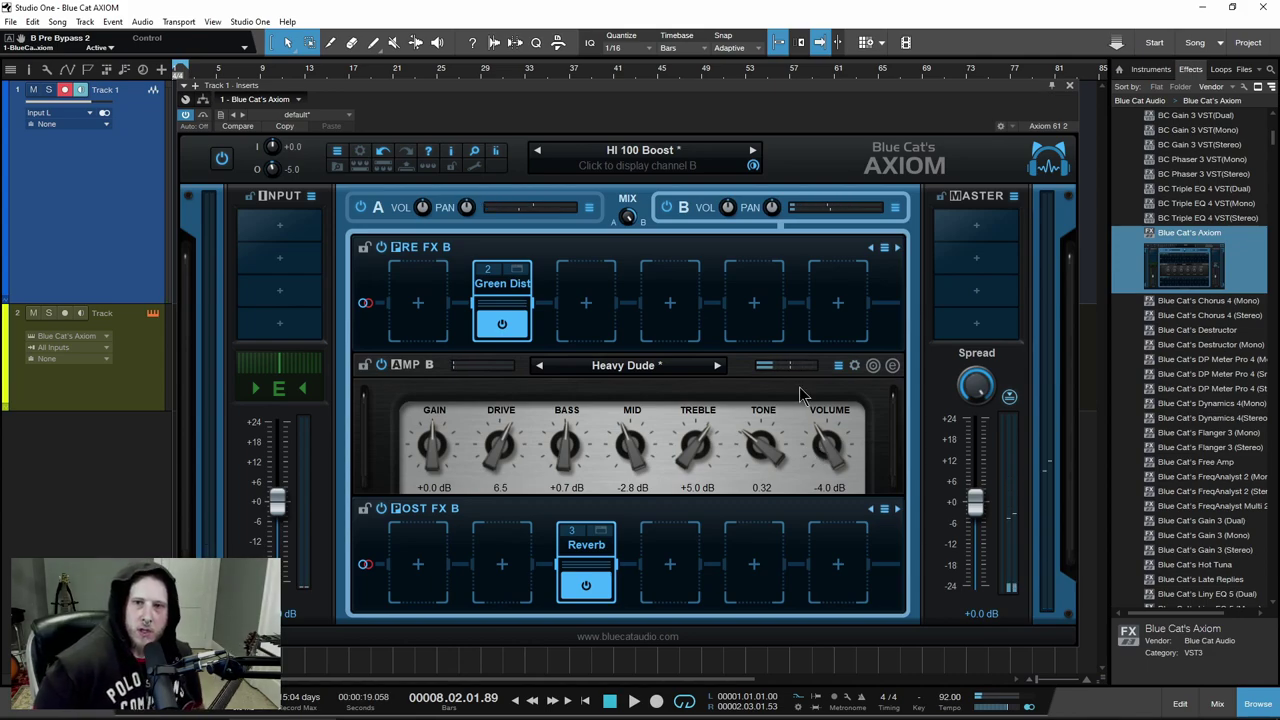
# Display channel A, return to channel B, and move the A-B mix from -100% to 100%
pyautogui.click(375, 215)
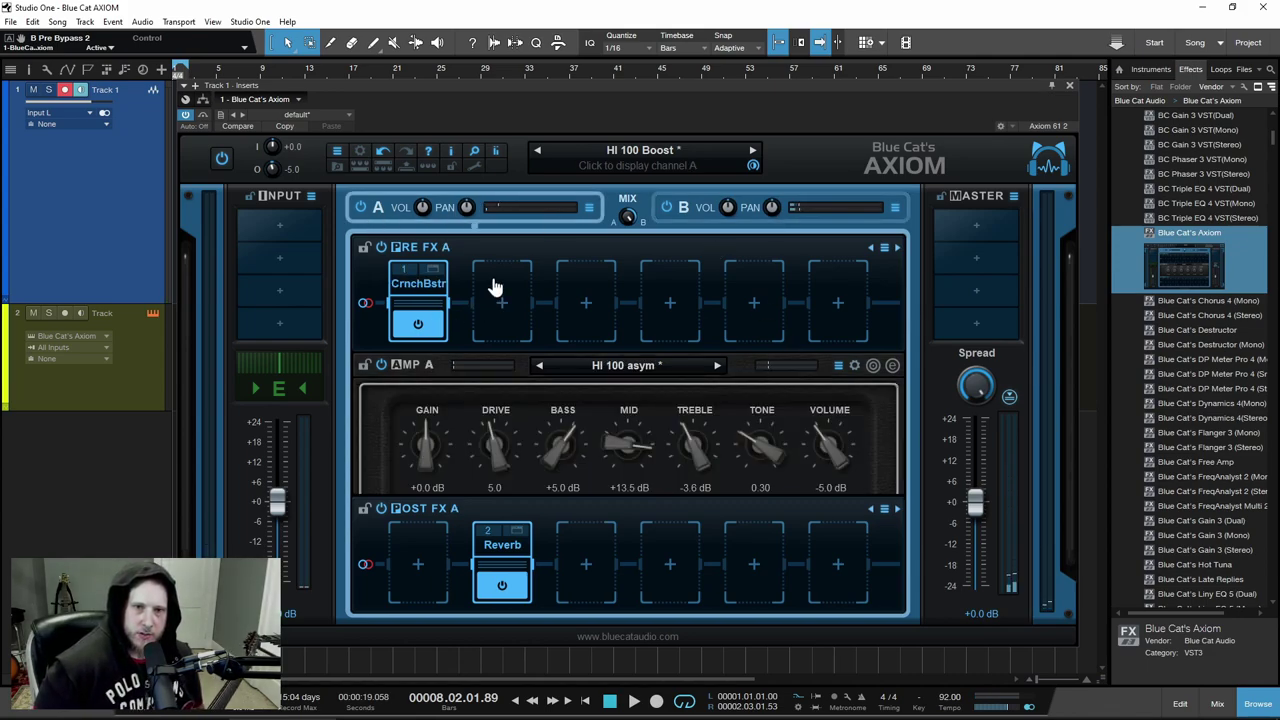
pyautogui.click(703, 213)
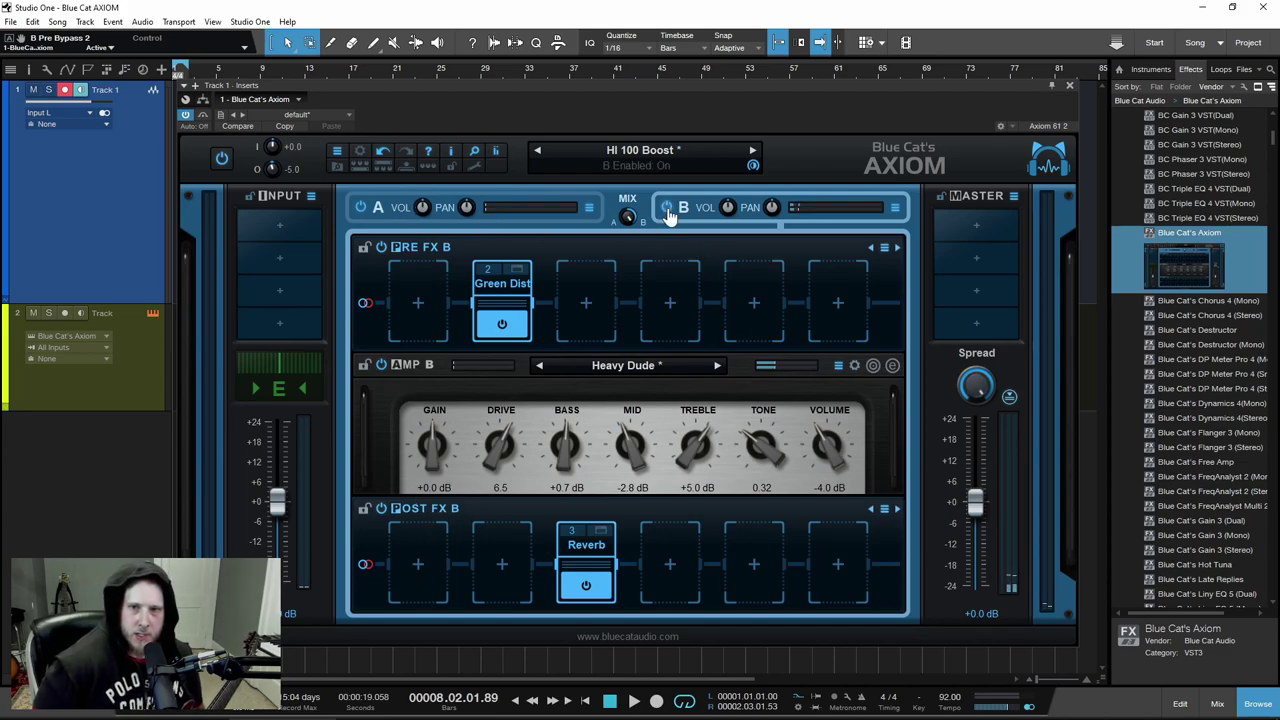
pyautogui.click(627, 217)
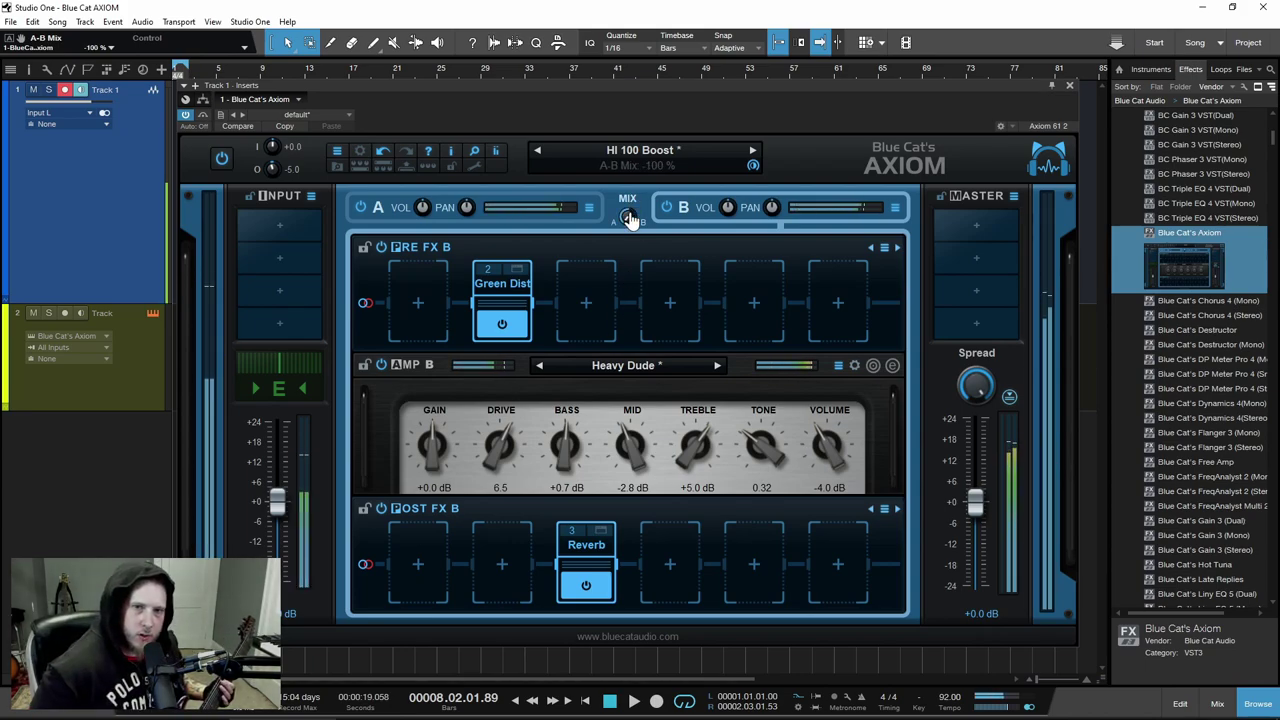
pyautogui.moveTo(628, 218); pyautogui.dragTo(632, 80)
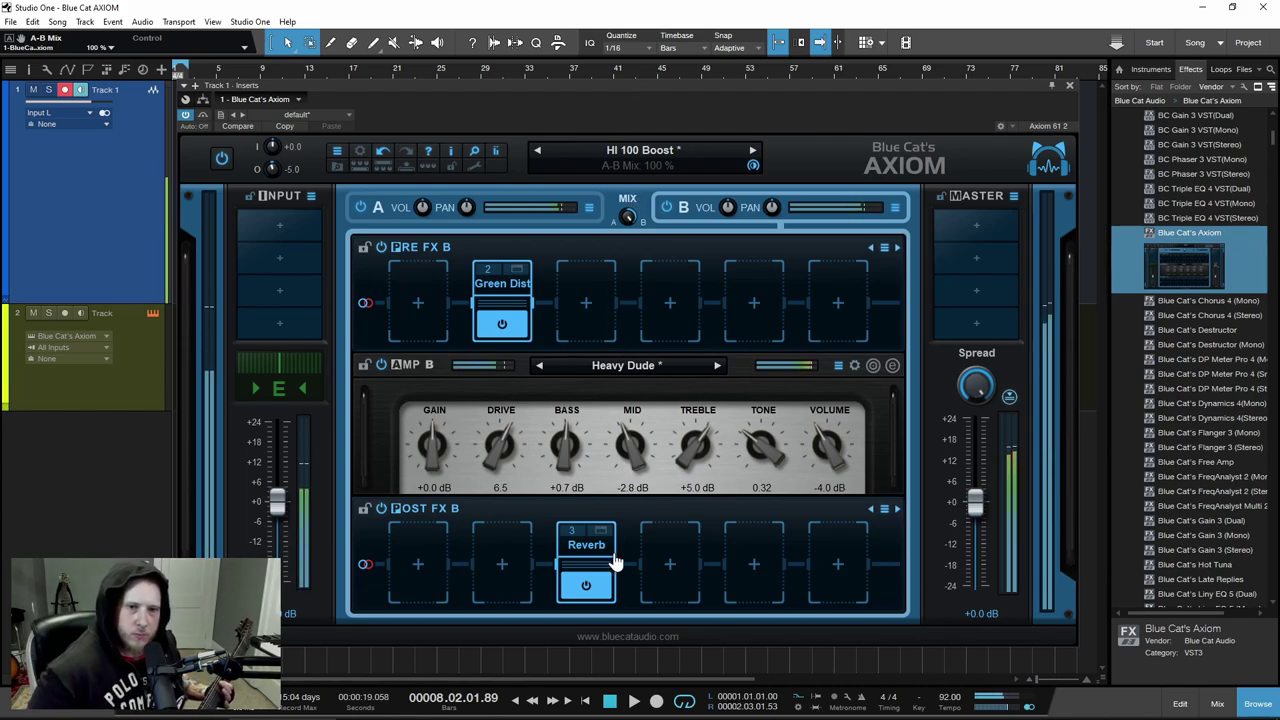
# Bypass and re-enable the Reverb in Post FX B, and bring the A-B mix back to the centre
pyautogui.click(586, 585)
pyautogui.click(586, 585)
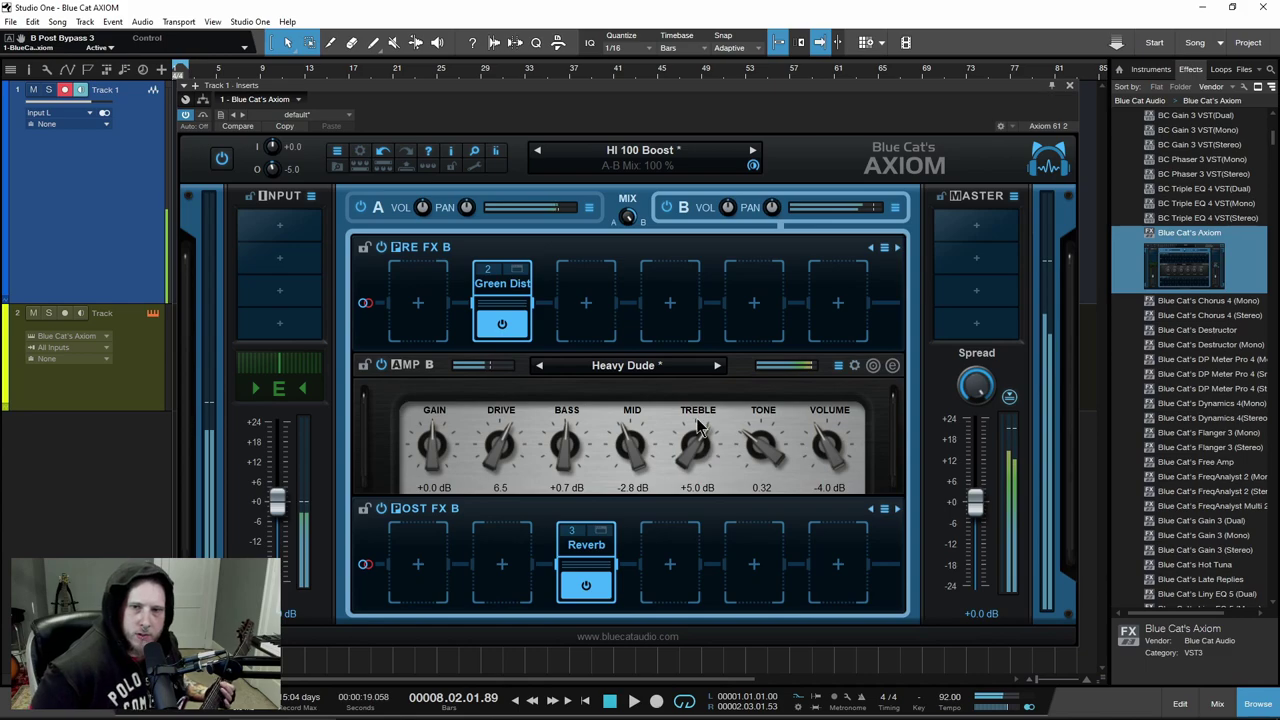
pyautogui.moveTo(629, 217); pyautogui.dragTo(624, 284)
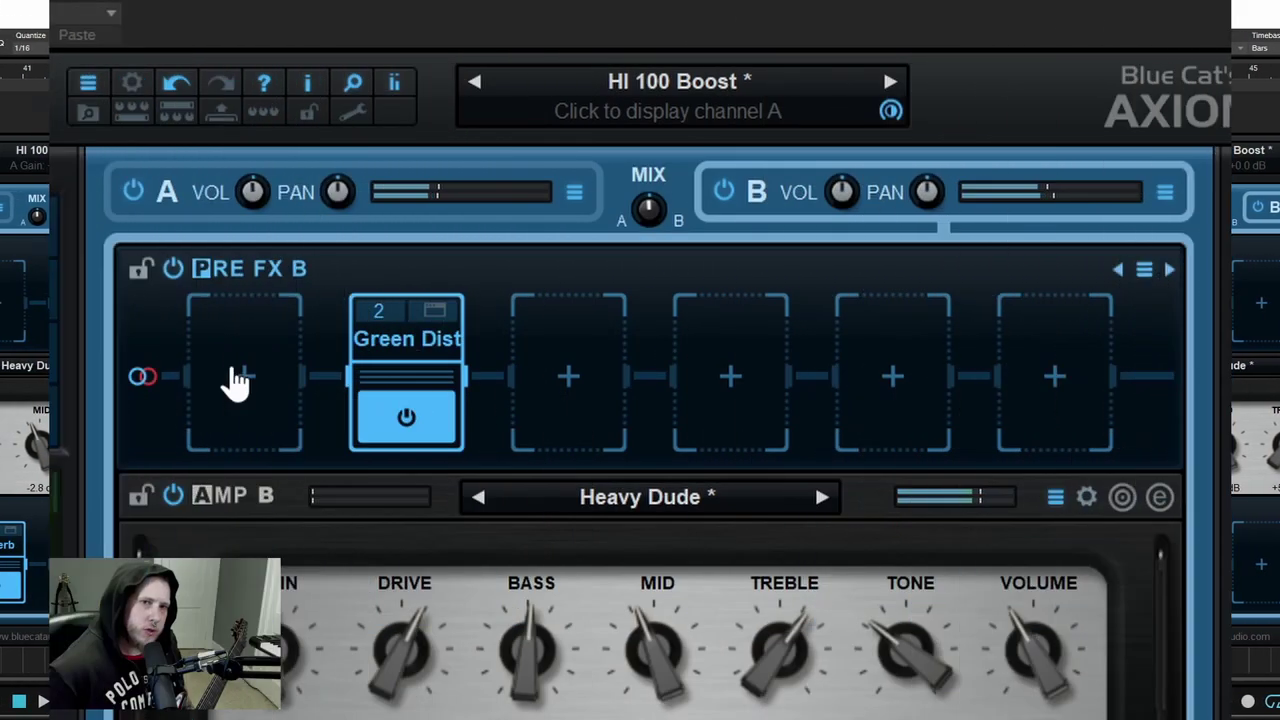
# Lower channel A's volume to -16.0 dB, pan A fully left and B fully right, and raise both channel volumes to +6.0 dB
pyautogui.moveTo(422, 207); pyautogui.dragTo(430, 232)
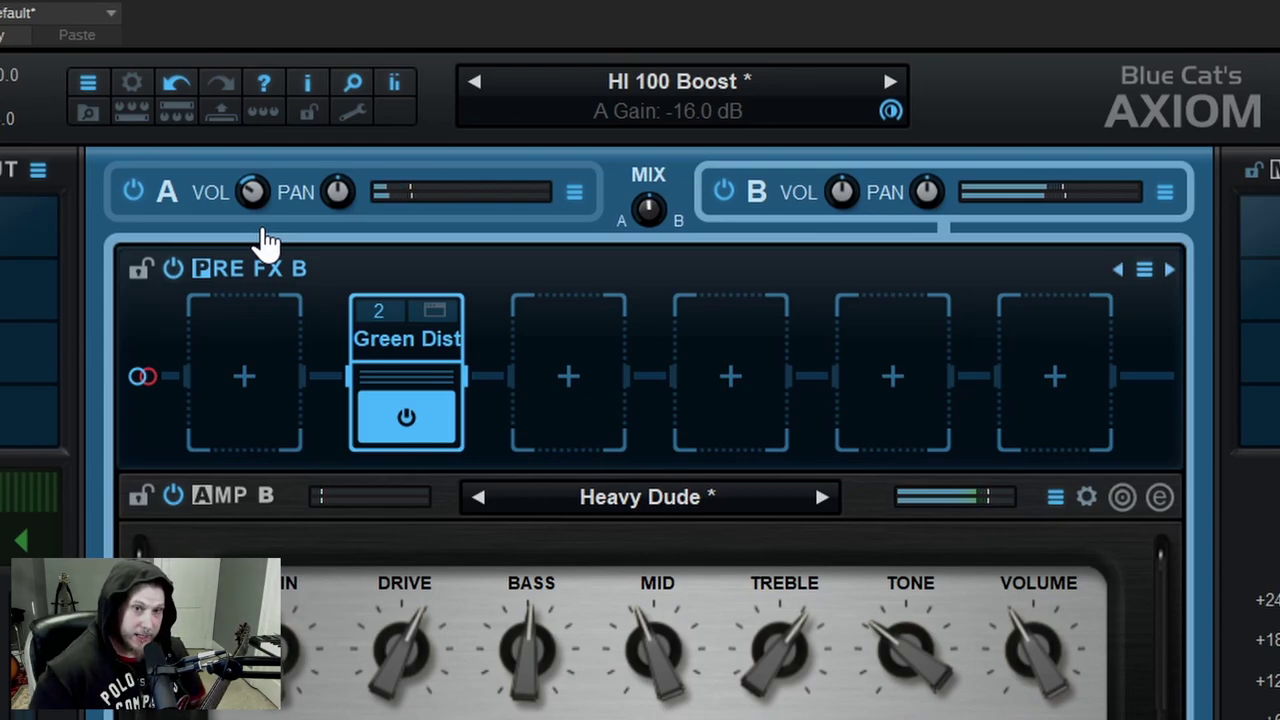
pyautogui.moveTo(262, 212); pyautogui.dragTo(310, 468)
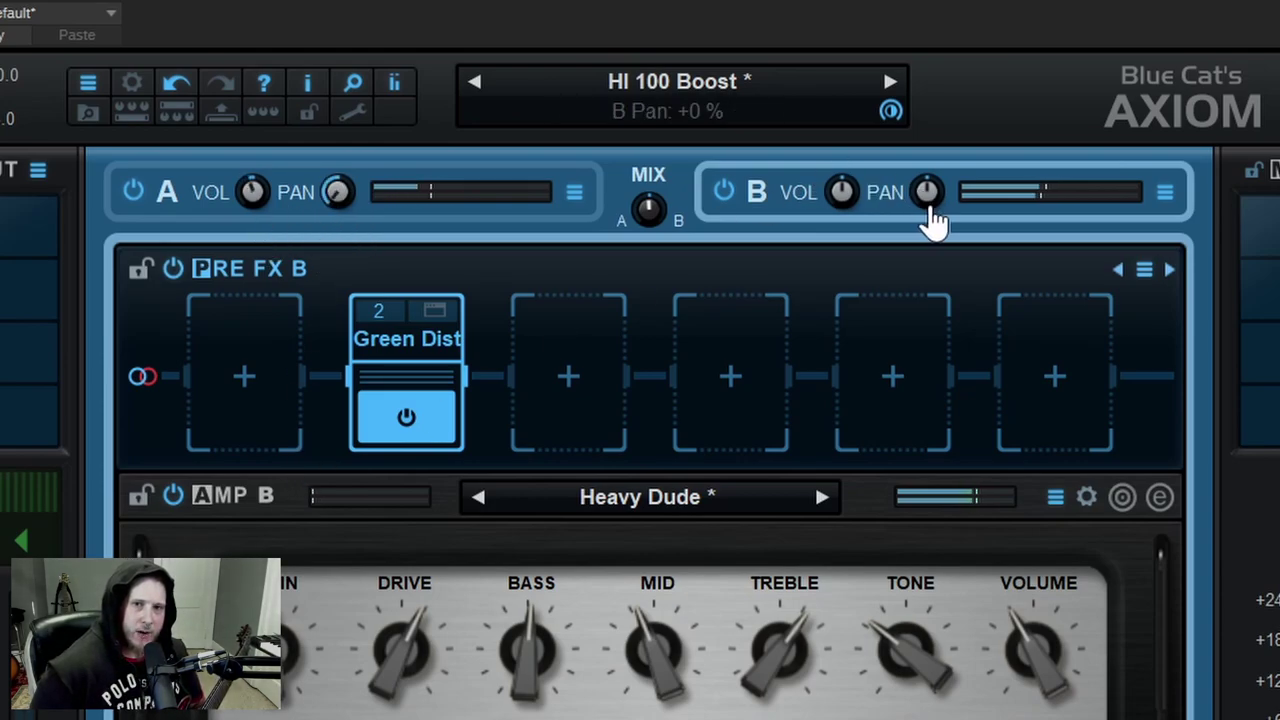
pyautogui.moveTo(929, 194); pyautogui.dragTo(930, 150)
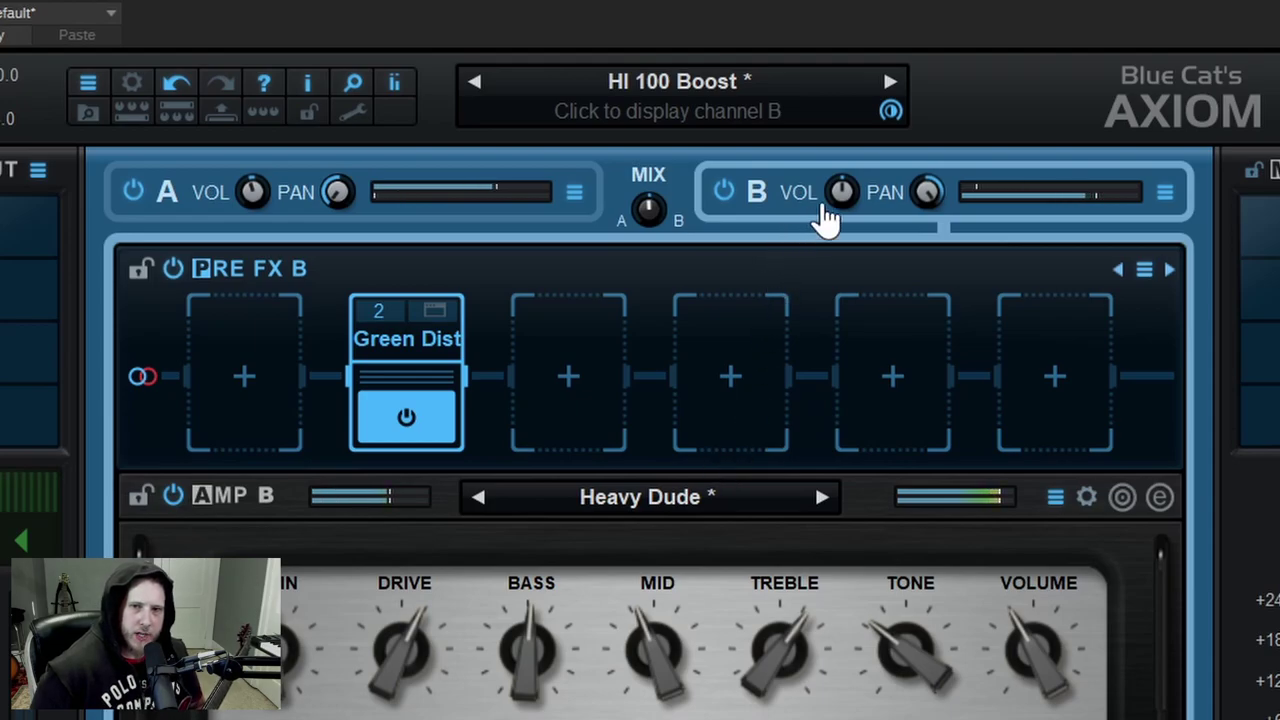
pyautogui.moveTo(838, 205); pyautogui.dragTo(846, 189)
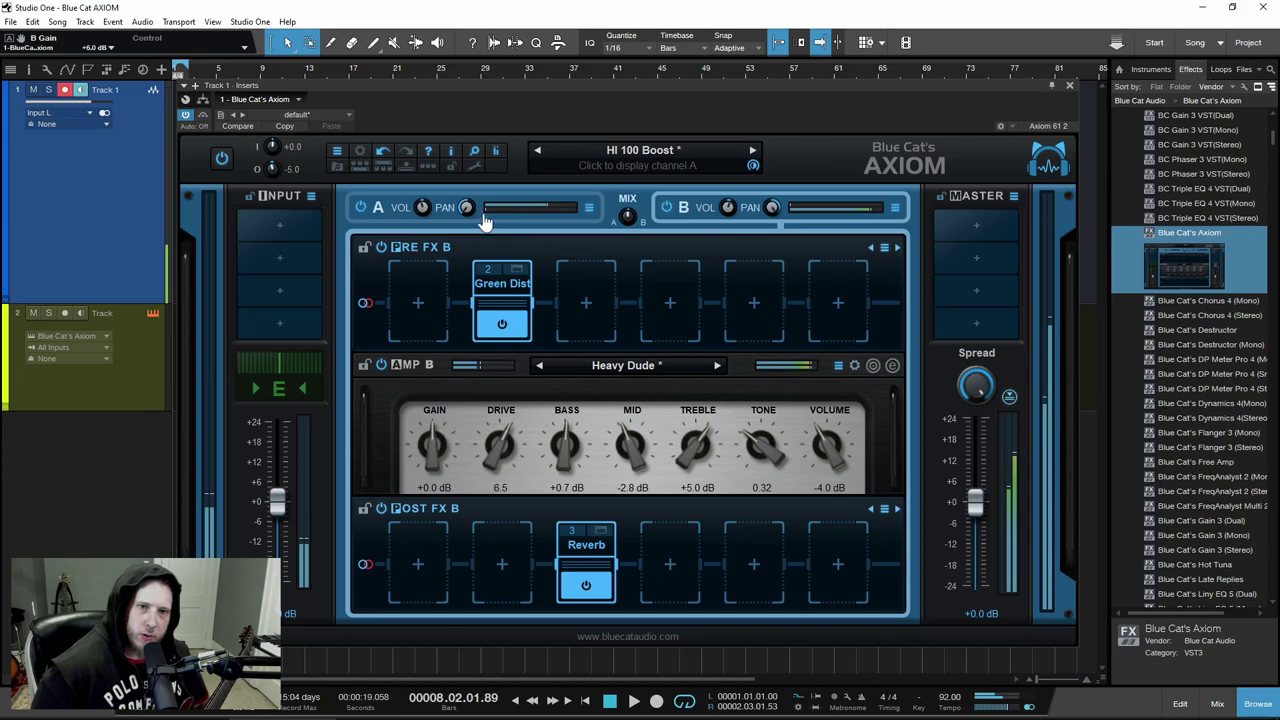
pyautogui.moveTo(425, 199); pyautogui.dragTo(425, 196)
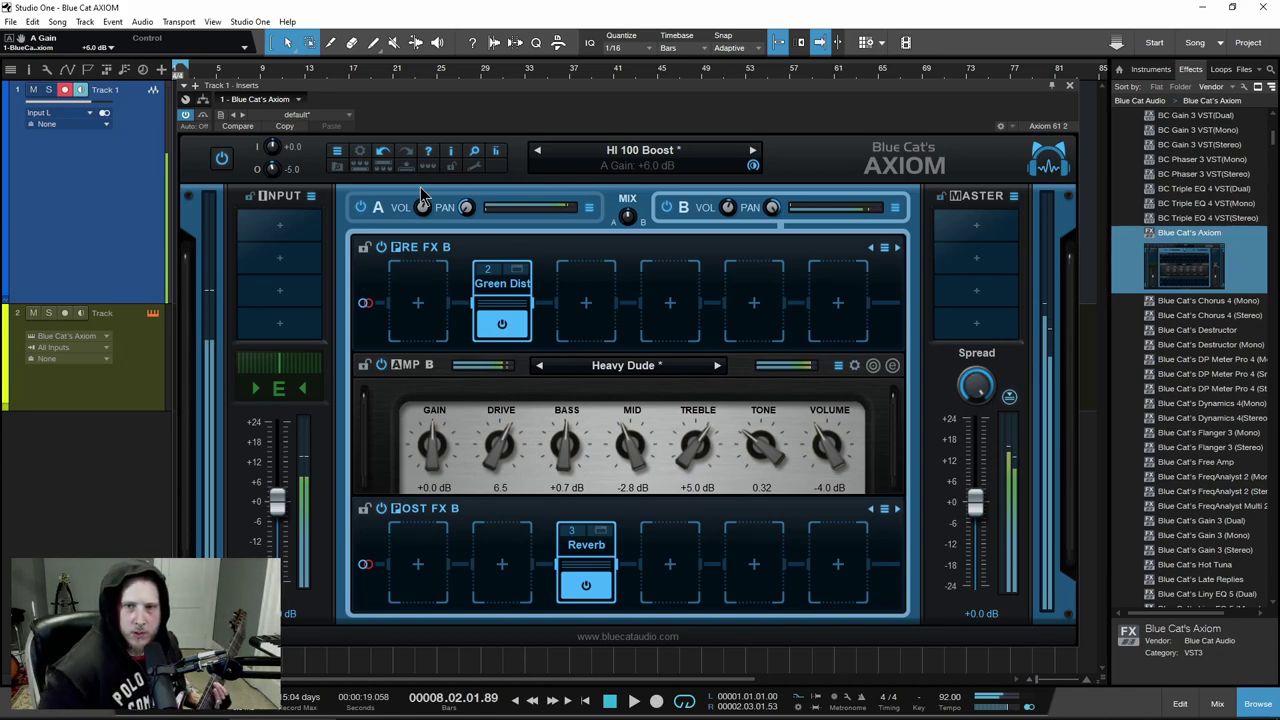
# Move the A-B mix fully to channel A, reset both channels' volume and pan, and switch off channel B
pyautogui.moveTo(627, 216); pyautogui.dragTo(628, 297)
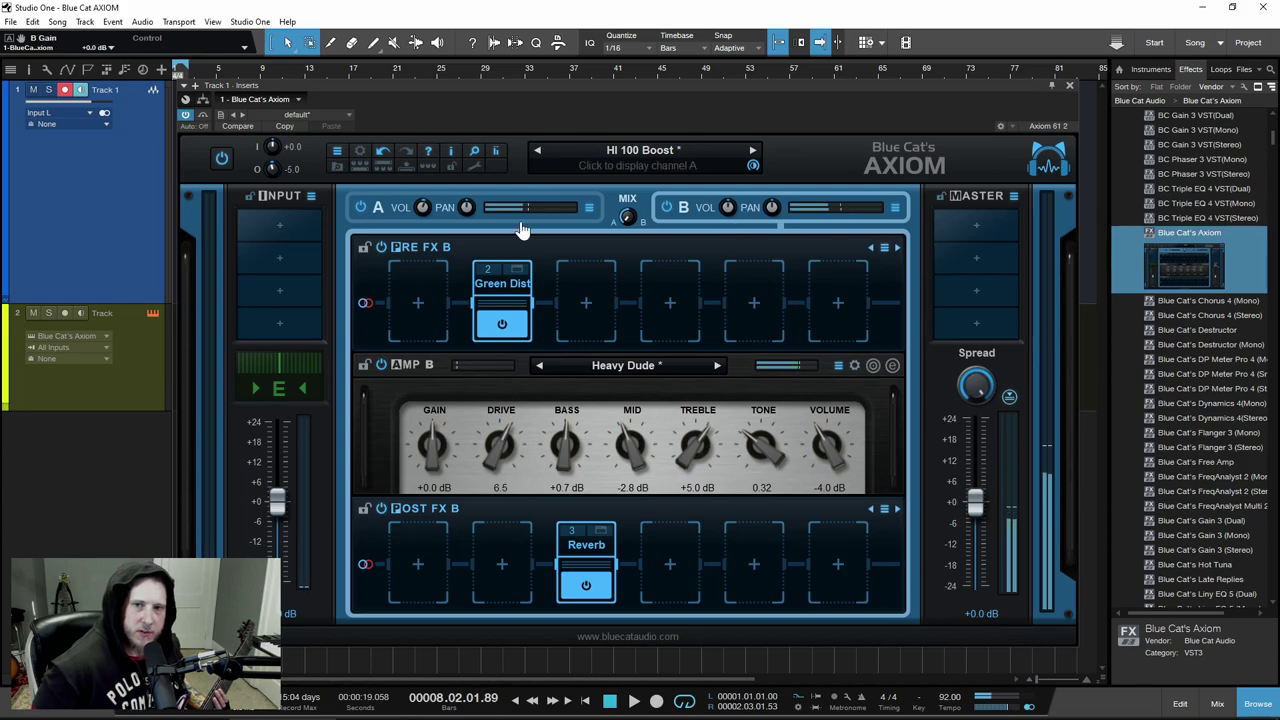
pyautogui.click(665, 209)
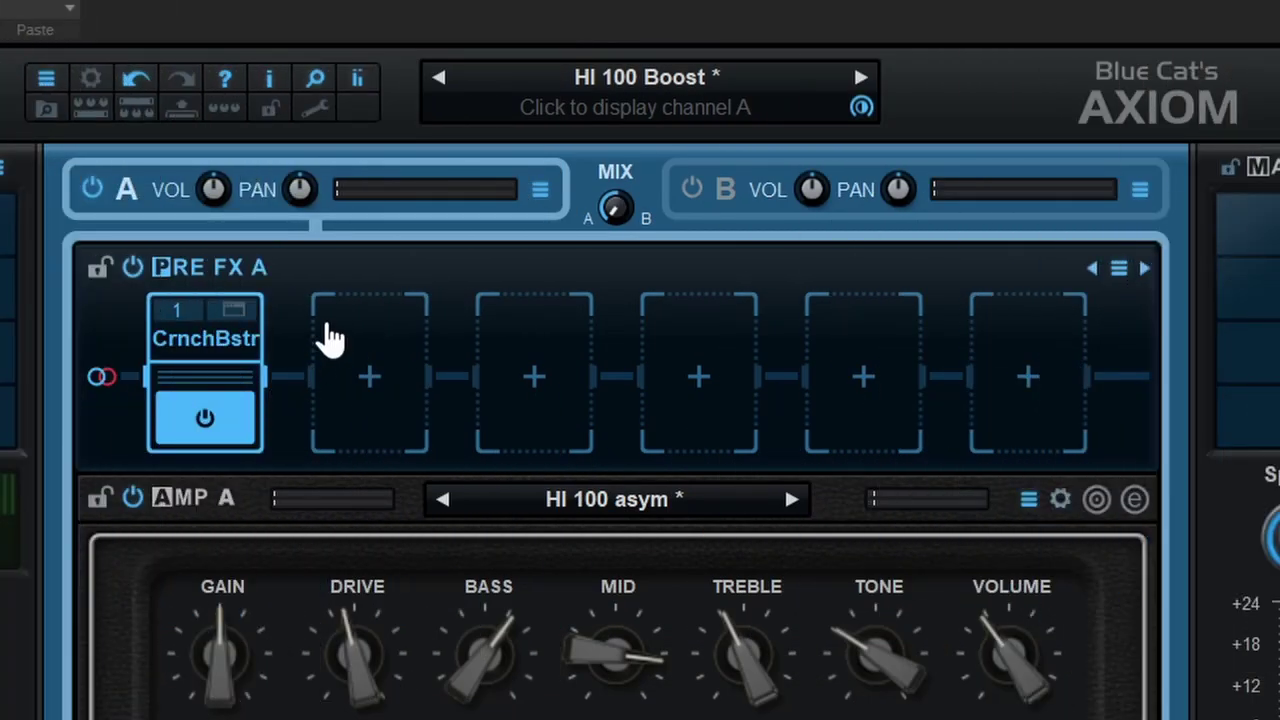
# View channel A's preset options, open the dialog for loading a channel preset file, and dismiss it
pyautogui.click(540, 192)
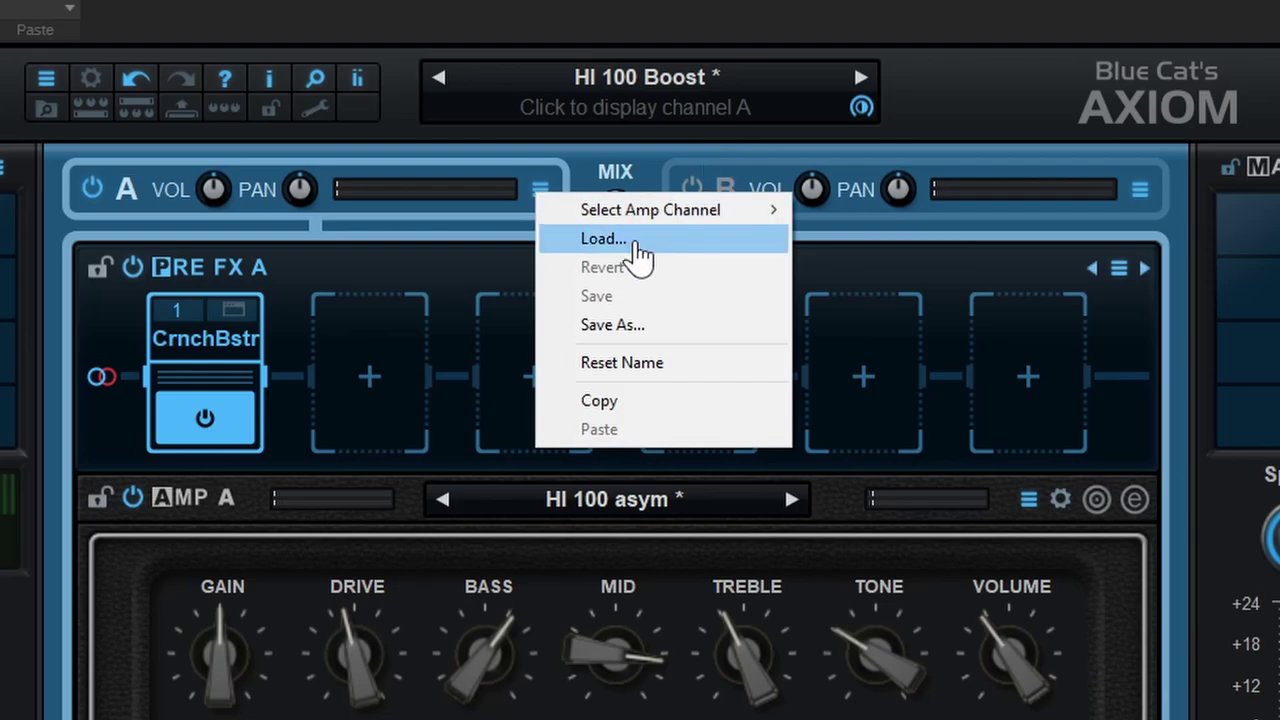
pyautogui.click(603, 239)
pyautogui.click(914, 605)
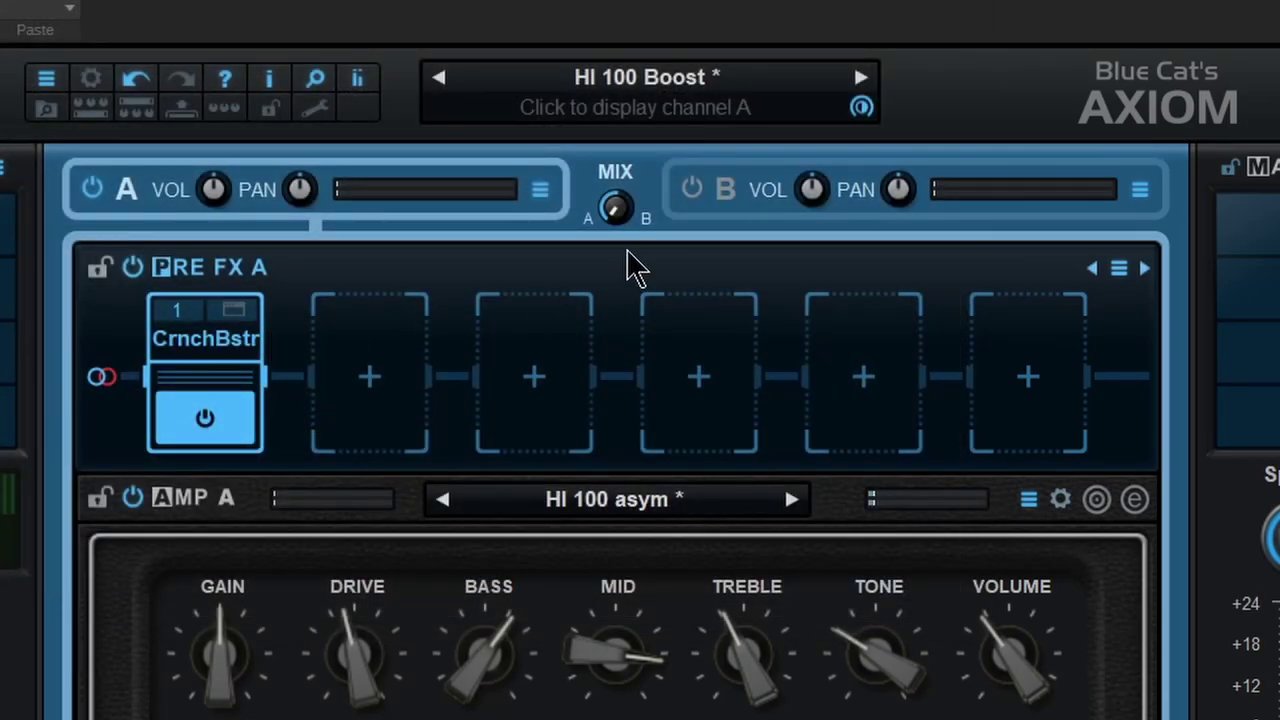
# Keep the A-B mix at -100% and remove the Crunch Booster from the first Pre FX A slot
pyautogui.moveTo(617, 222); pyautogui.dragTo(497, 245)
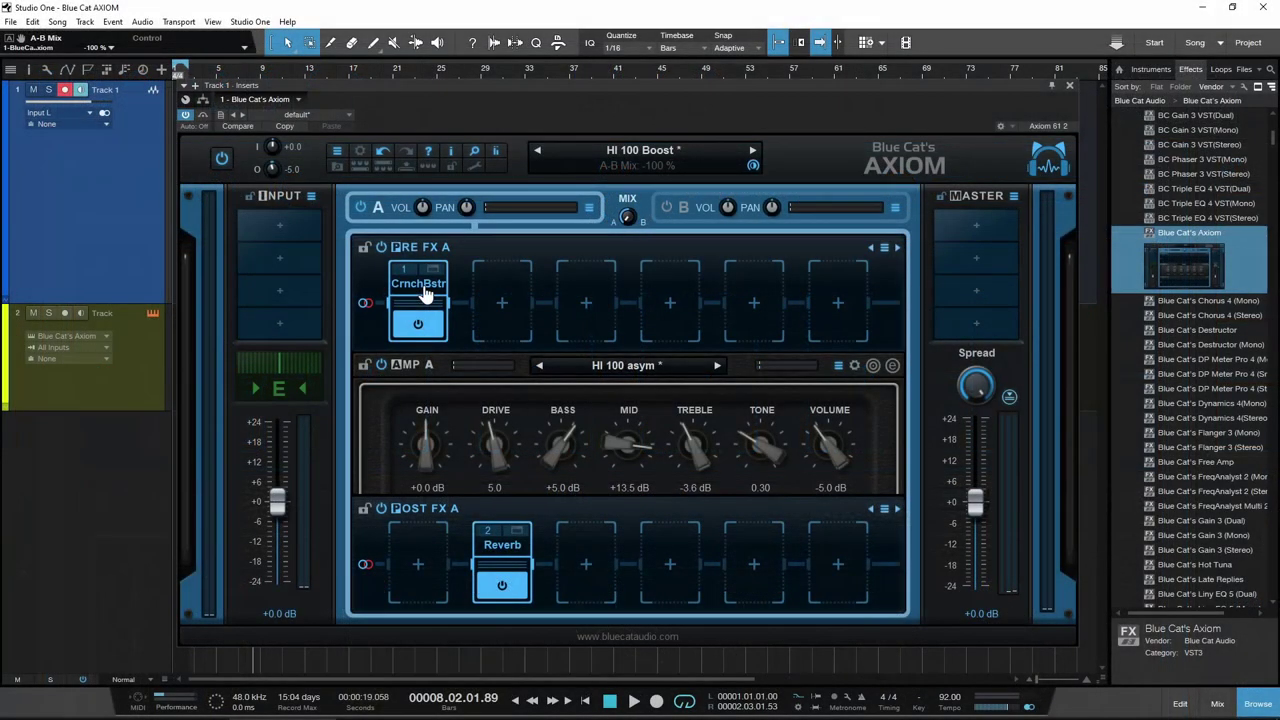
pyautogui.rightClick(425, 288)
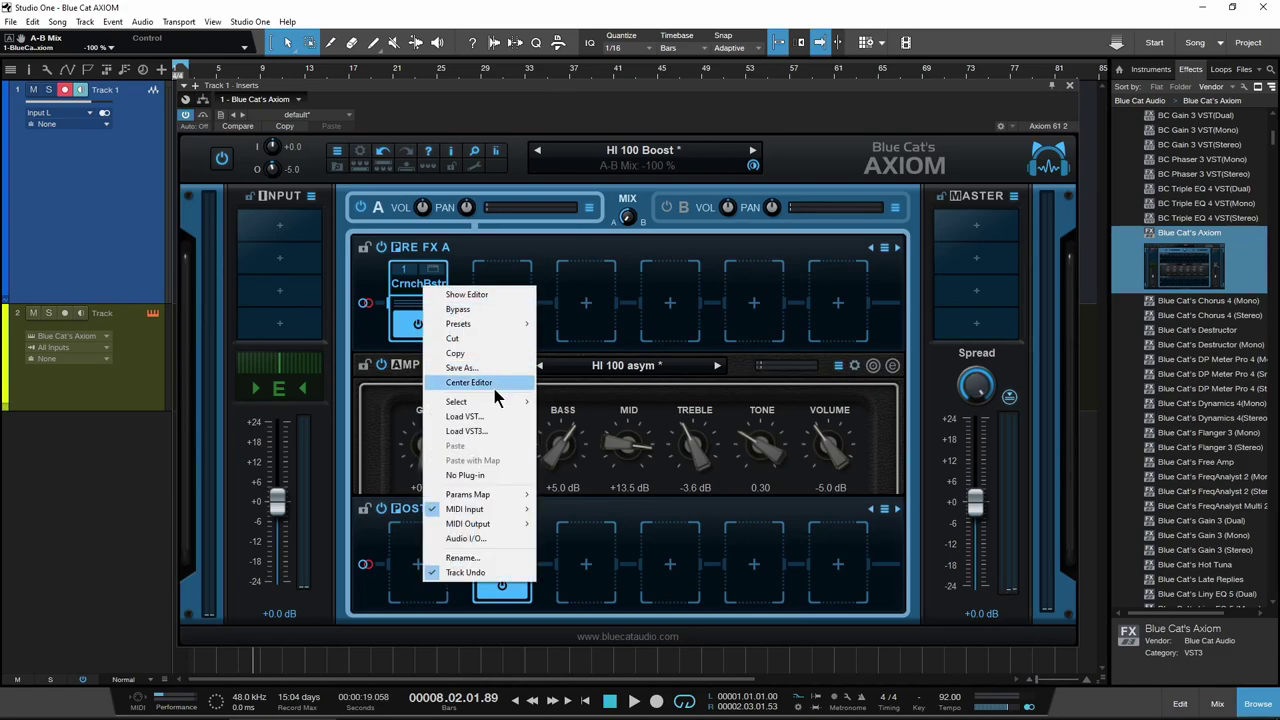
pyautogui.click(465, 475)
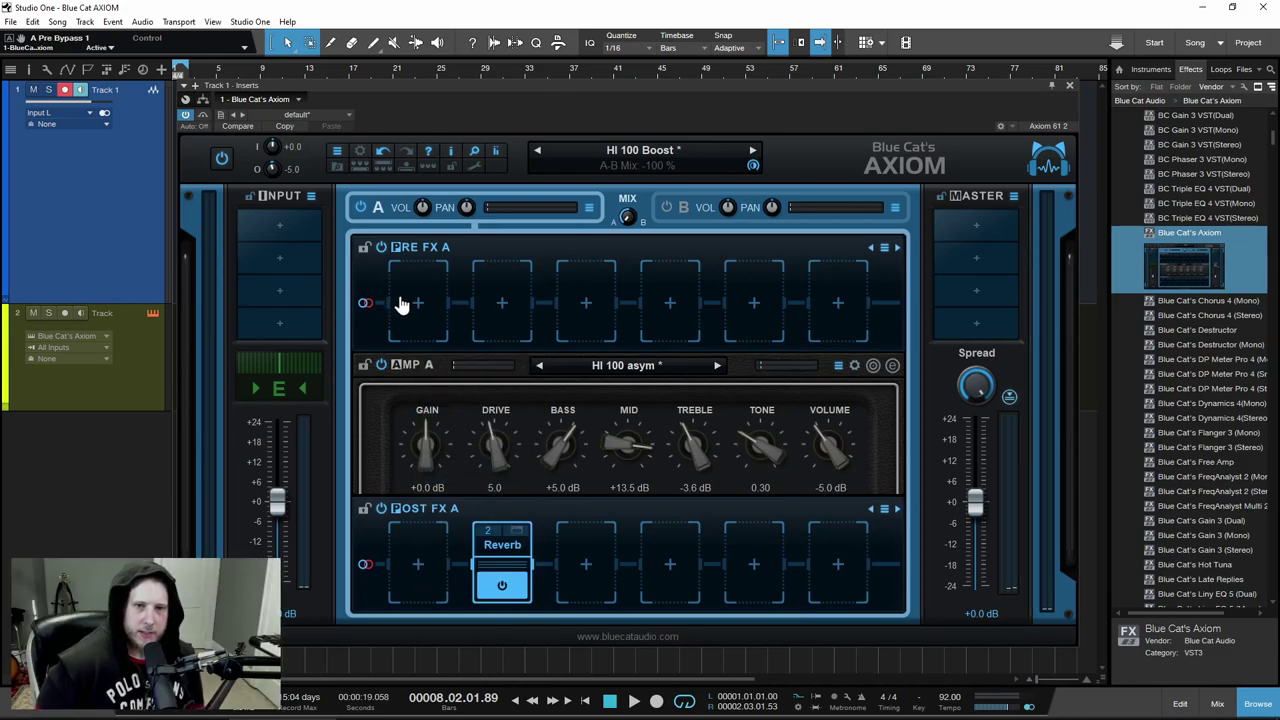
# Load the factory FX strip Digi Synth Bass Flange into the Pre FX A chain
pyautogui.click(884, 249)
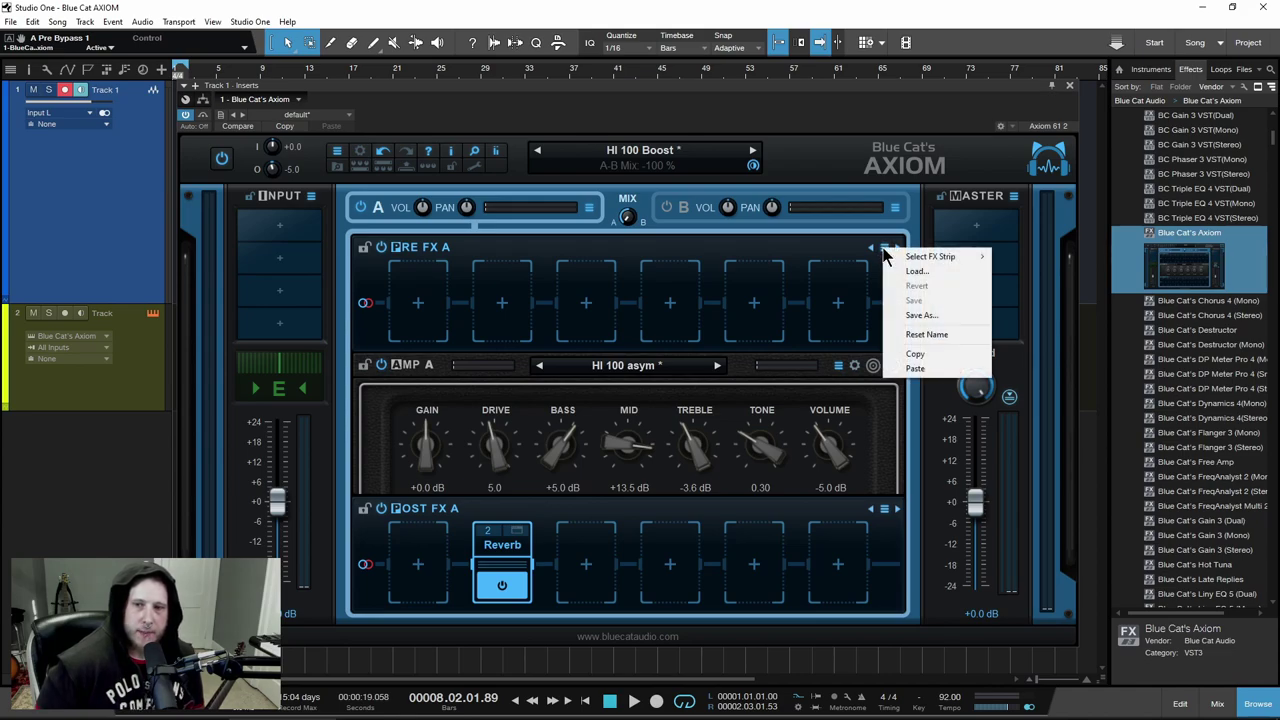
pyautogui.moveTo(920, 261)
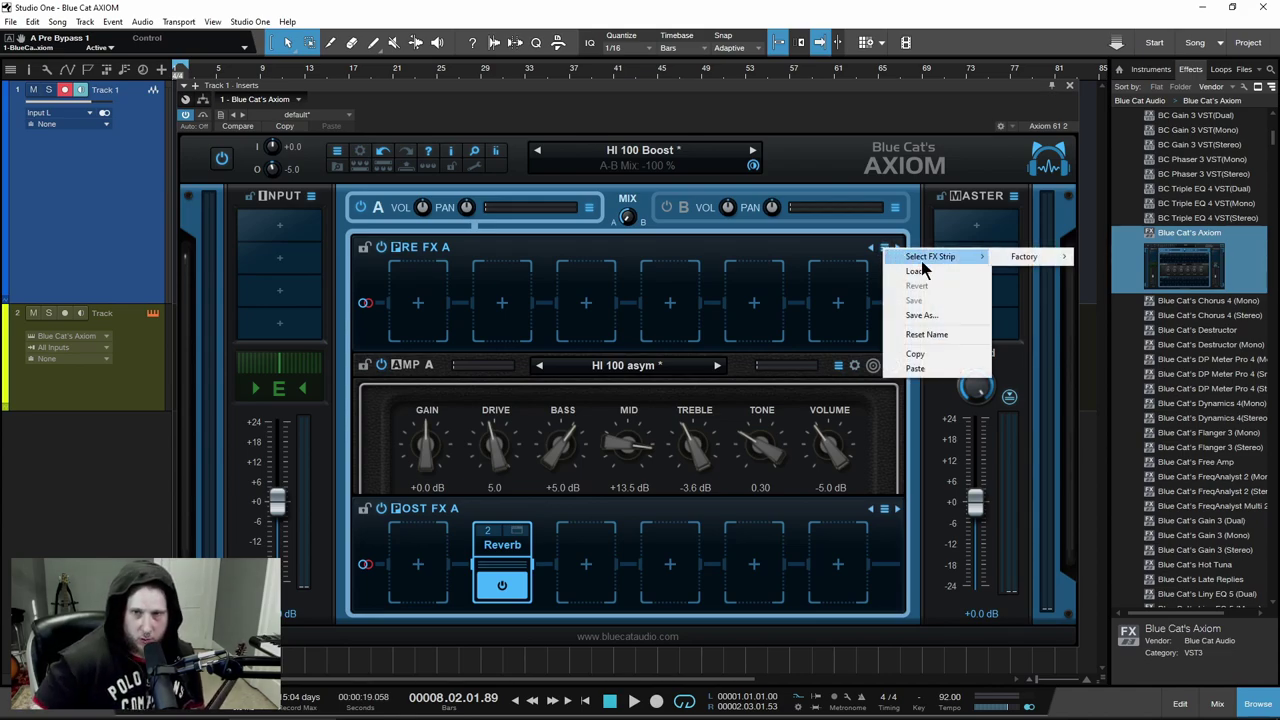
pyautogui.moveTo(1051, 260)
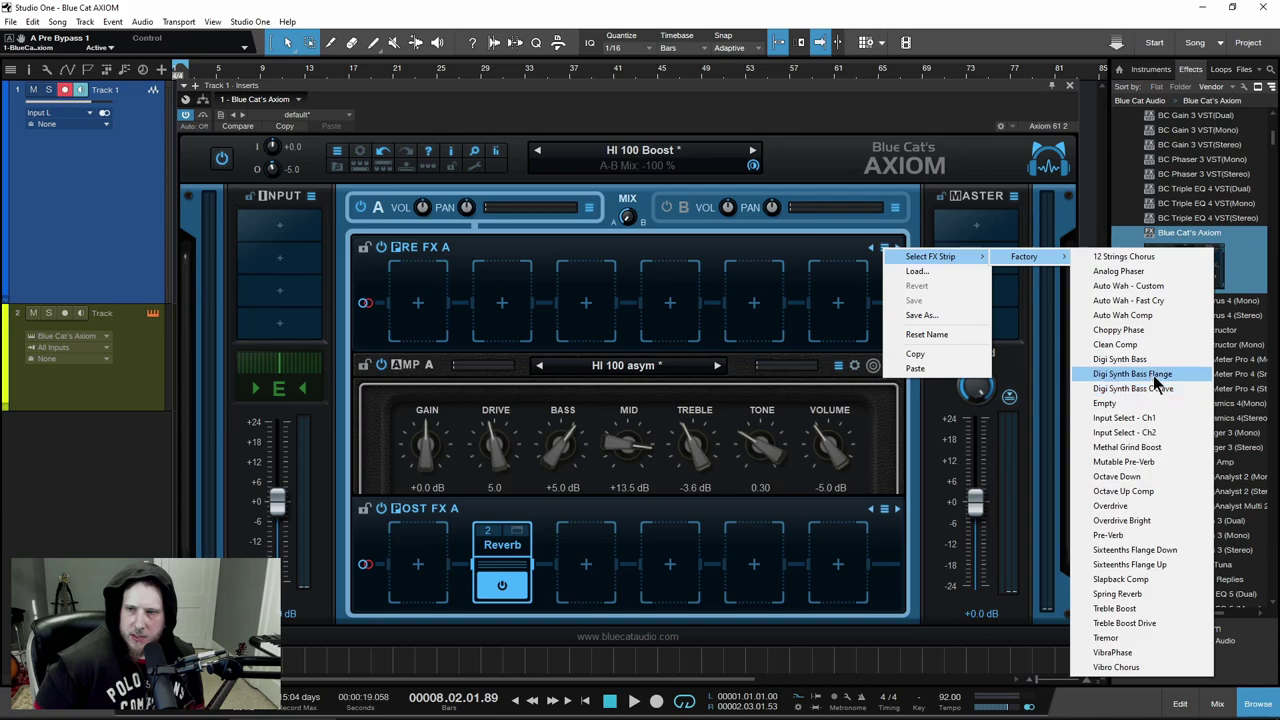
pyautogui.click(1150, 374)
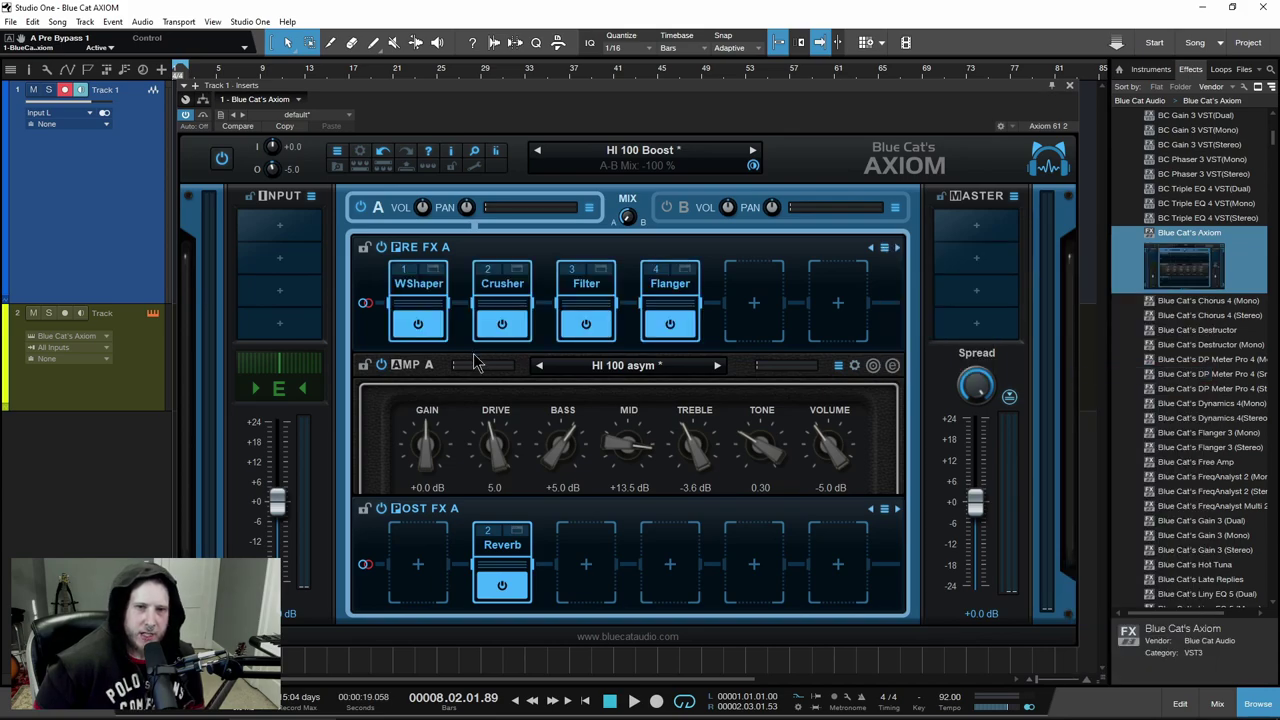
# Open the Wave Shaper, Bit Crusher, Filter and Flanger editors from Pre FX A and spread the windows apart for viewing
pyautogui.click(420, 295)
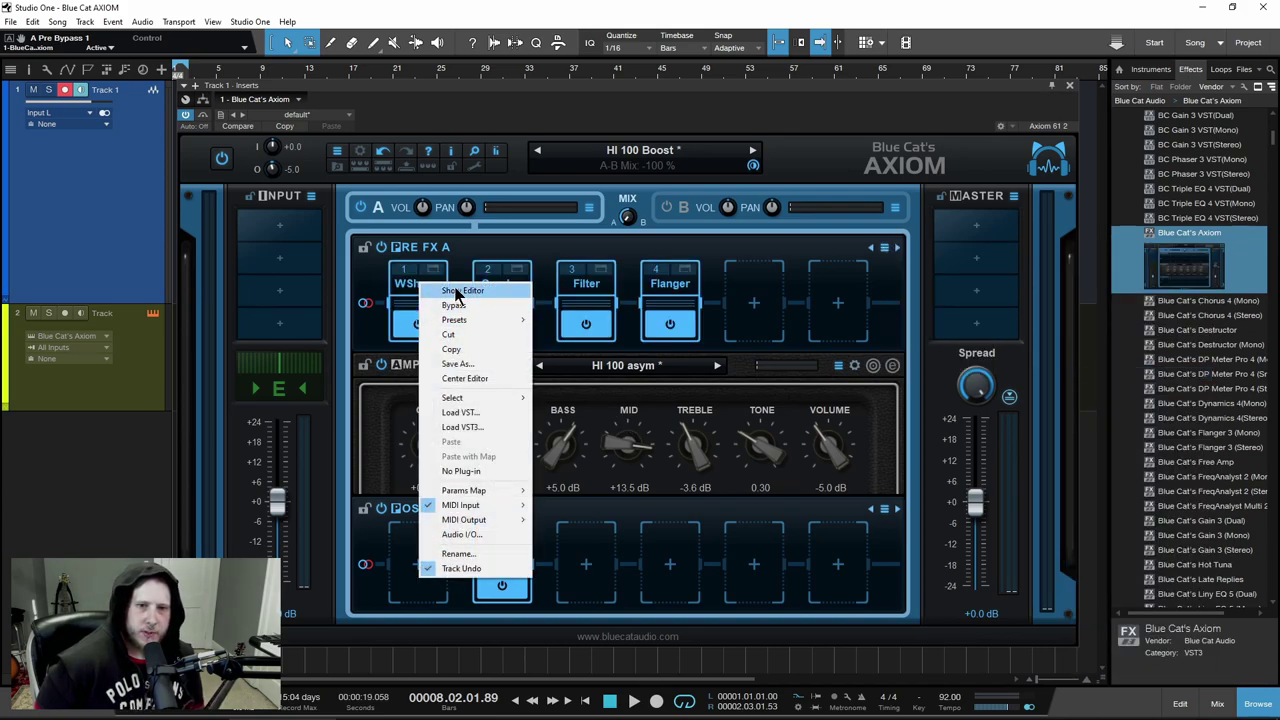
pyautogui.click(455, 289)
pyautogui.moveTo(683, 212); pyautogui.dragTo(357, 260)
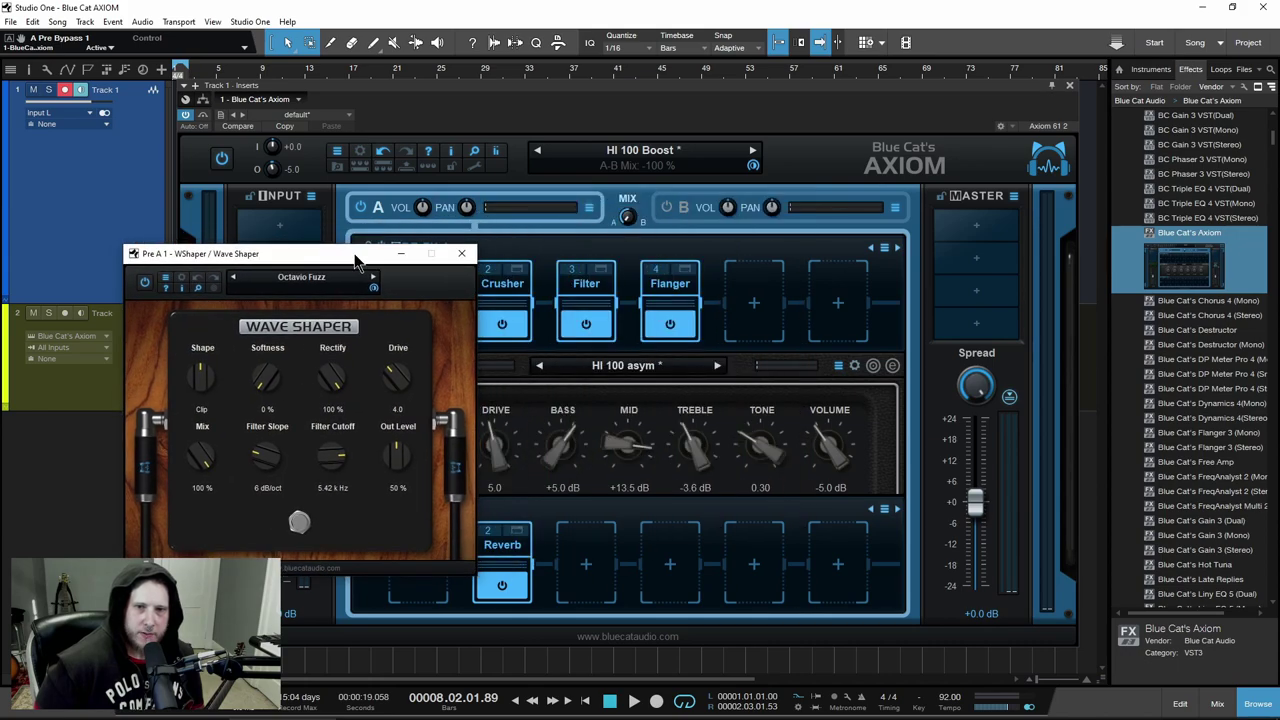
pyautogui.click(518, 272)
pyautogui.moveTo(671, 207); pyautogui.dragTo(509, 378)
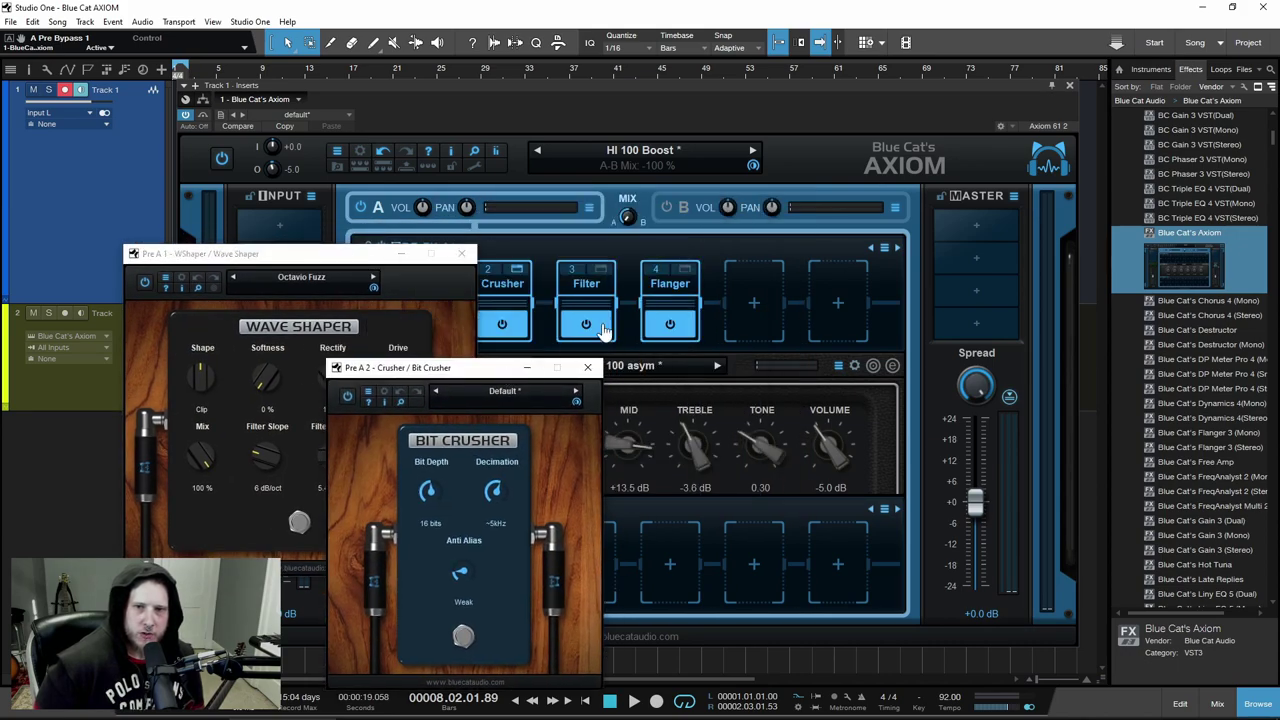
pyautogui.click(600, 272)
pyautogui.moveTo(620, 197); pyautogui.dragTo(316, 195)
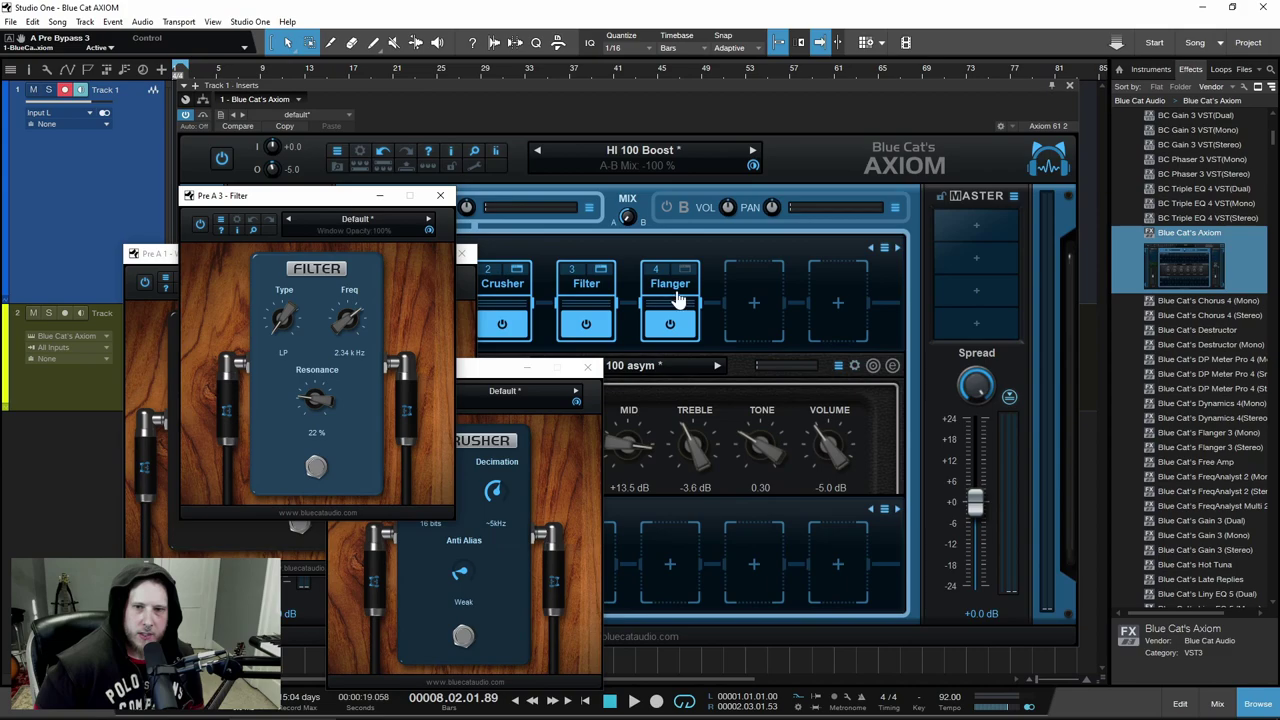
pyautogui.click(688, 272)
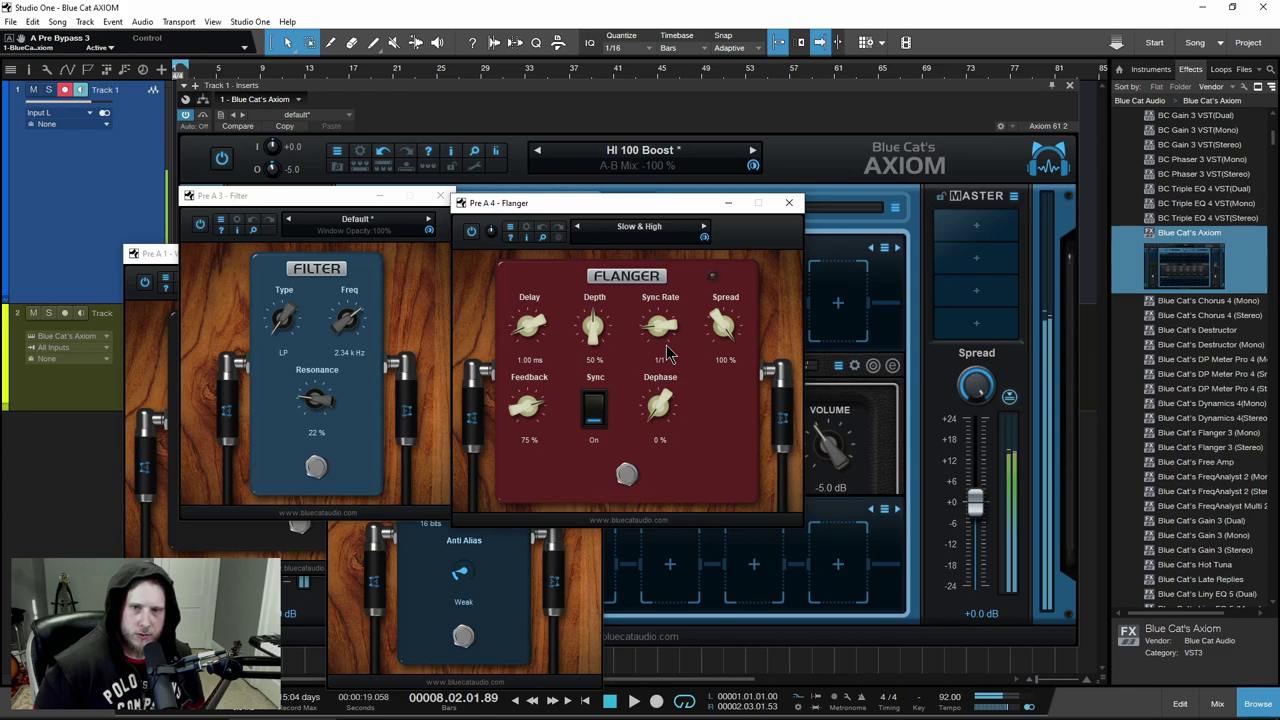
# Close the Flanger, Filter, Wave Shaper and Bit Crusher editor windows
pyautogui.click(789, 202)
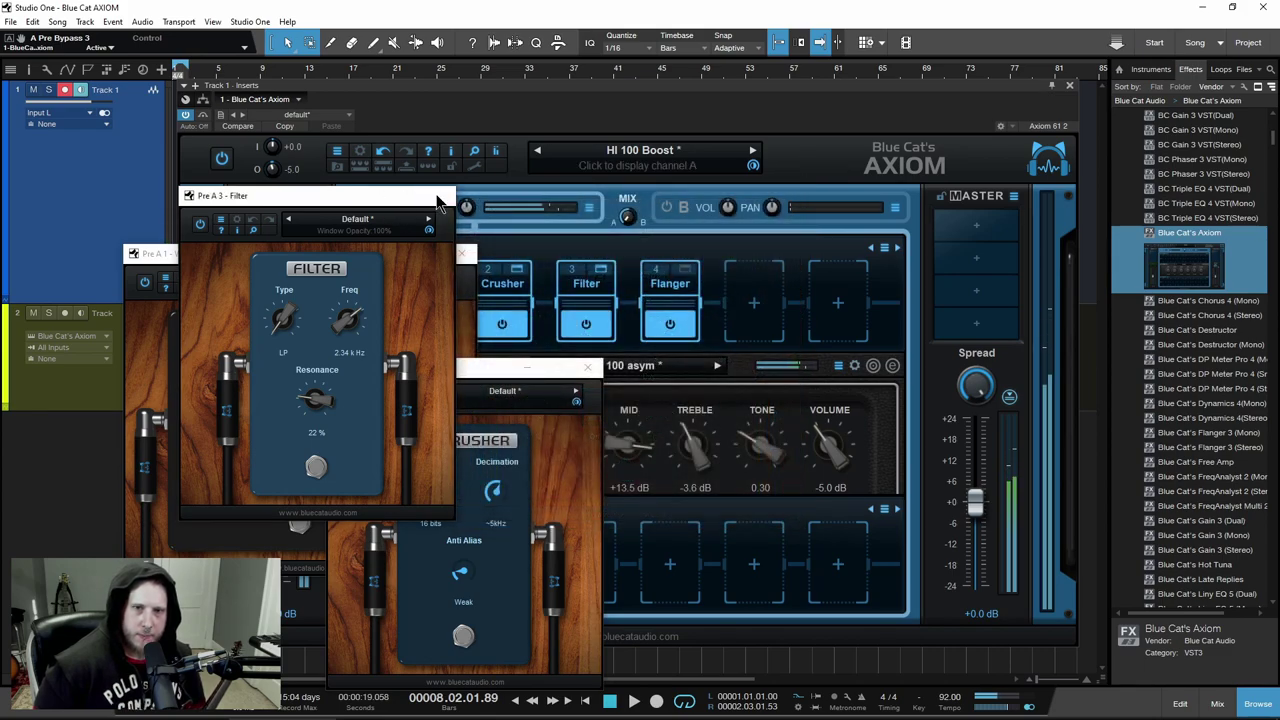
pyautogui.click(444, 196)
pyautogui.click(461, 254)
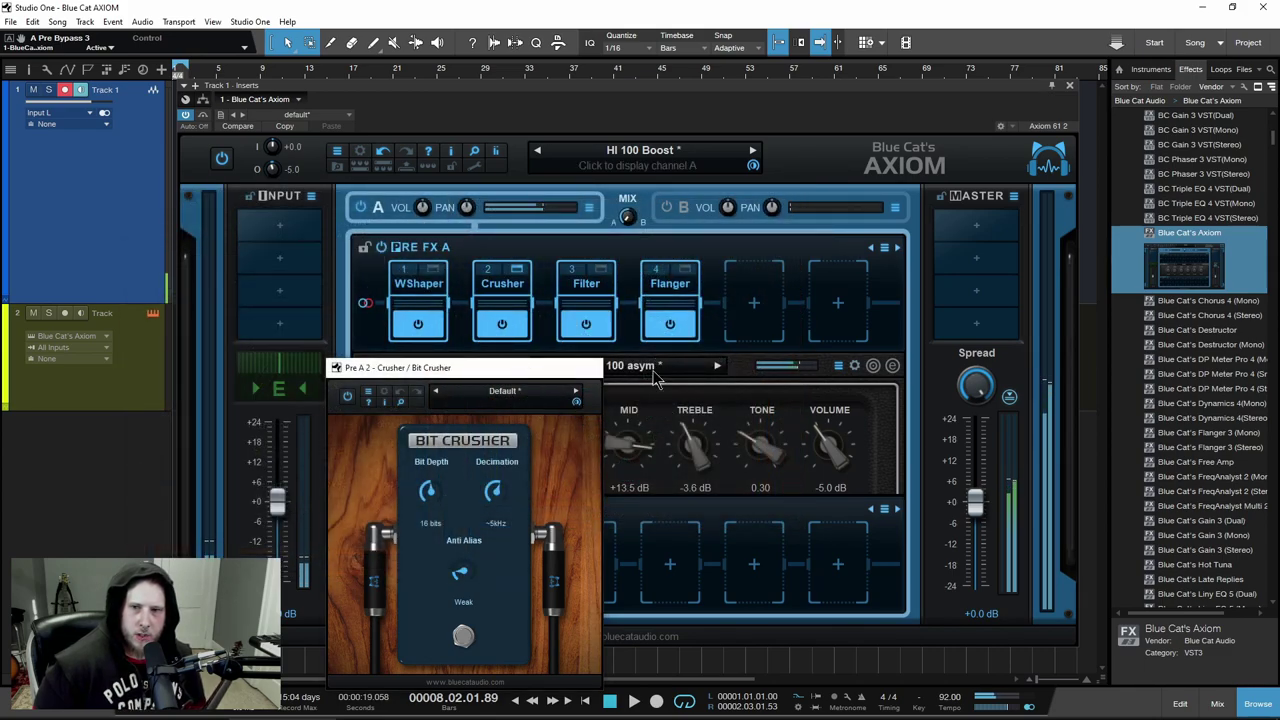
pyautogui.click(597, 367)
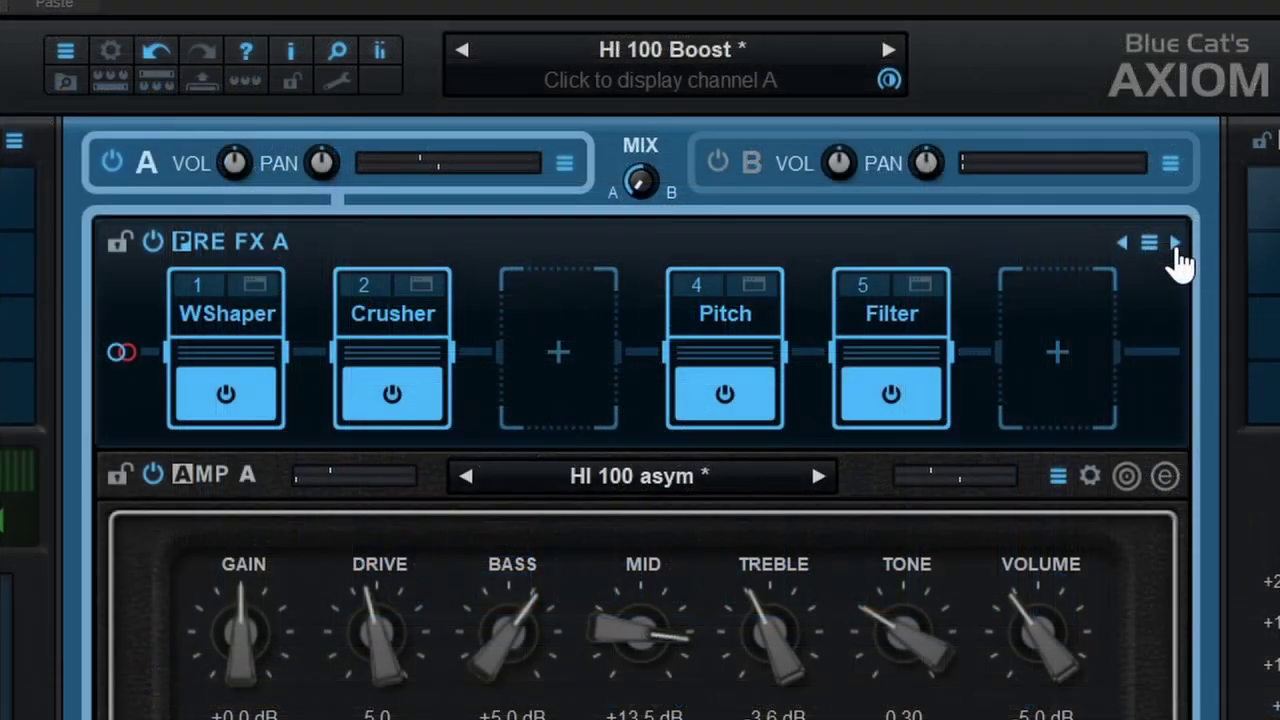
# Step Pre FX A forward through the factory FX strips to Octave Down and glance at the strip options
pyautogui.click(1177, 247)
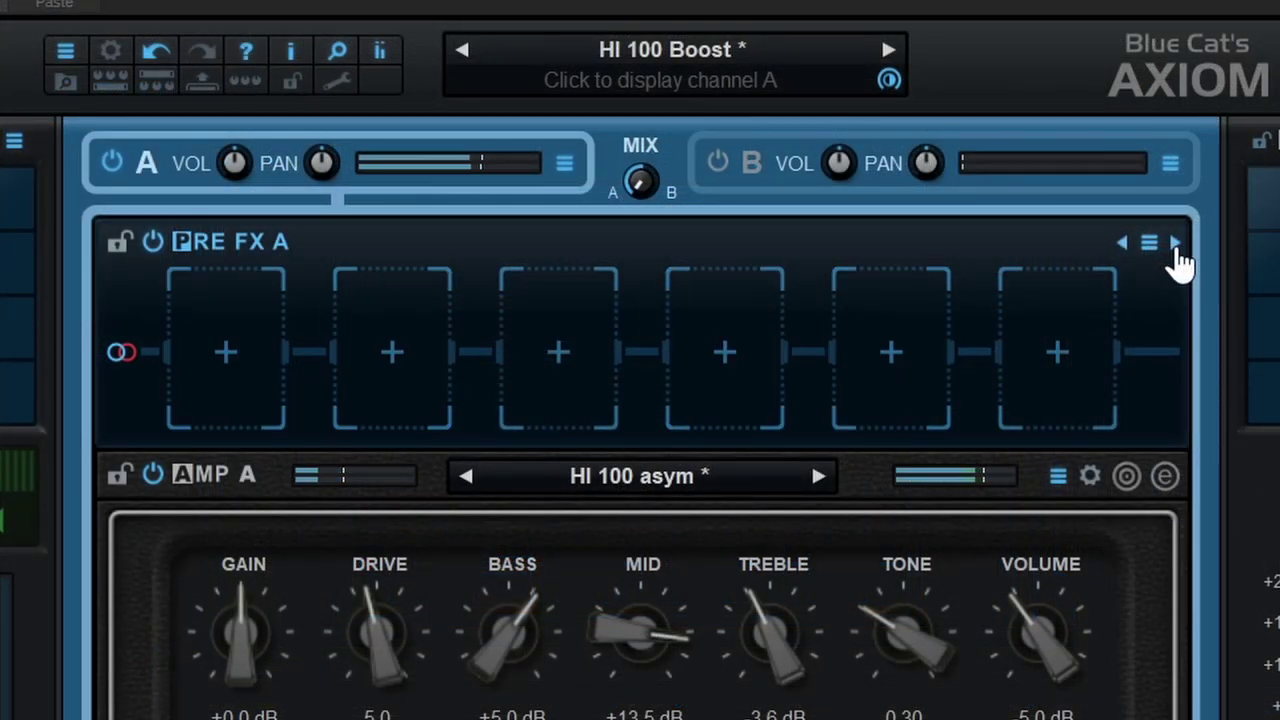
pyautogui.click(1177, 247)
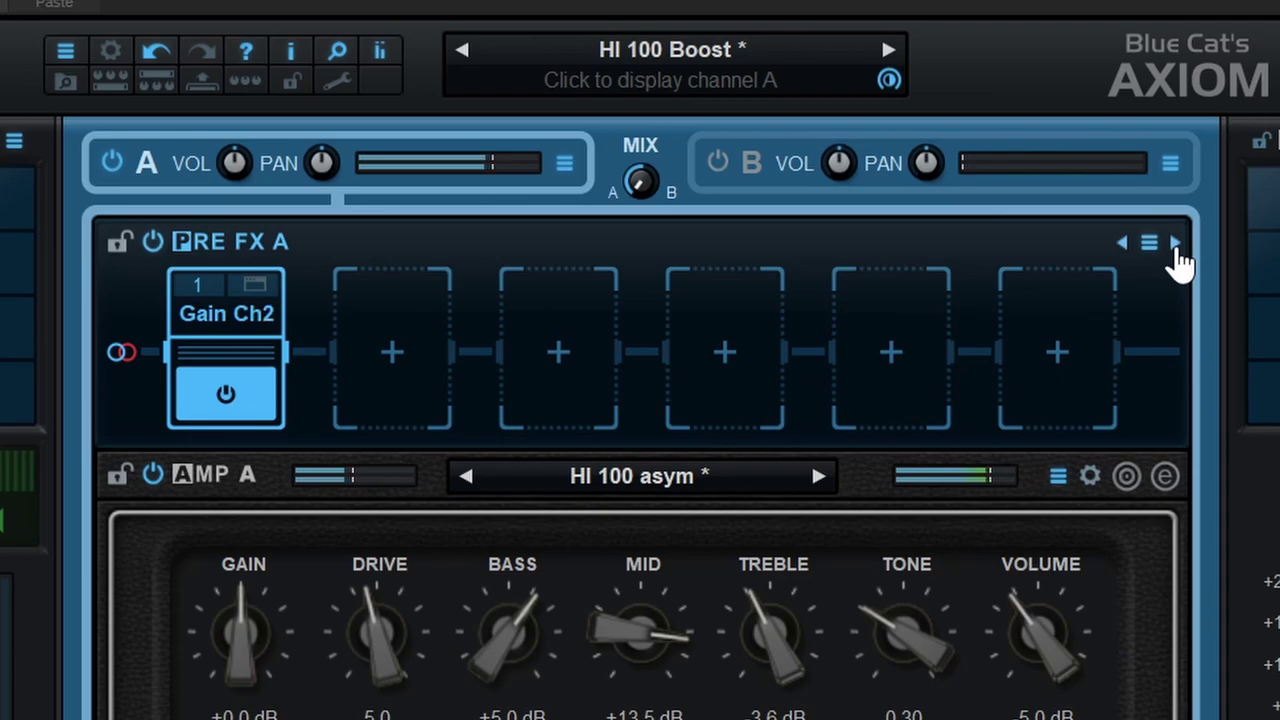
pyautogui.click(1177, 247)
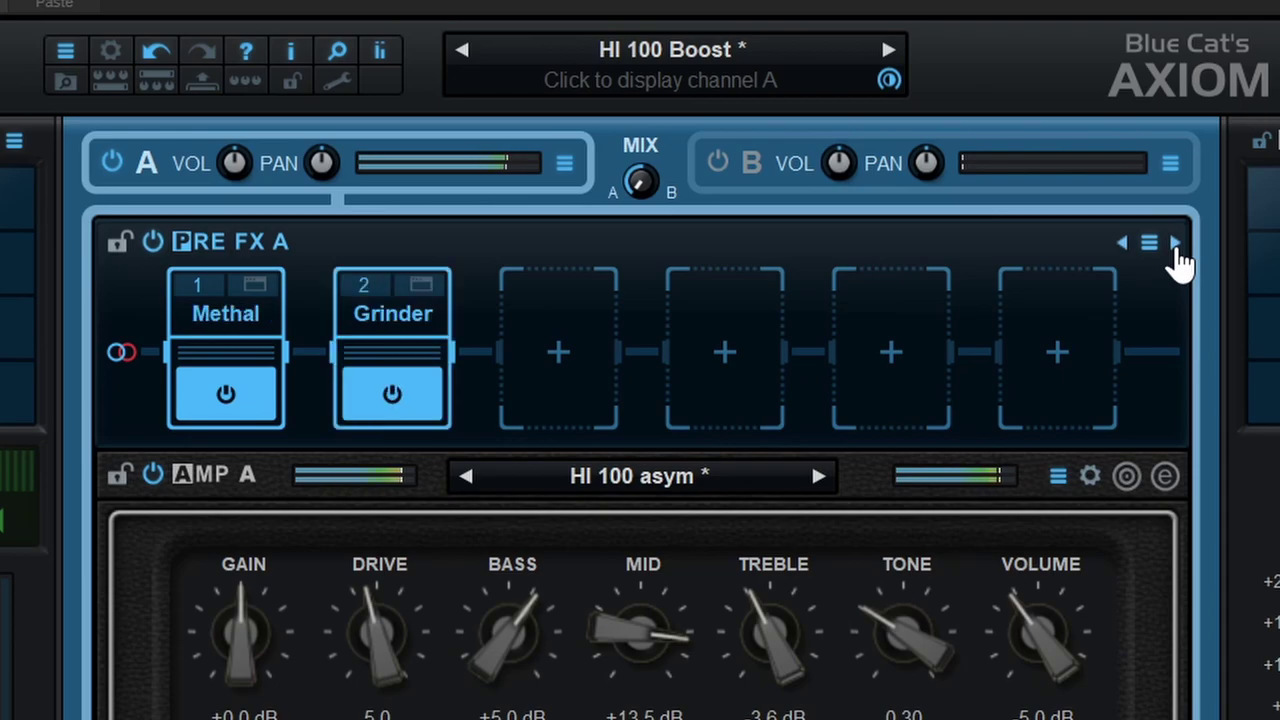
pyautogui.click(1177, 247)
pyautogui.click(1177, 247)
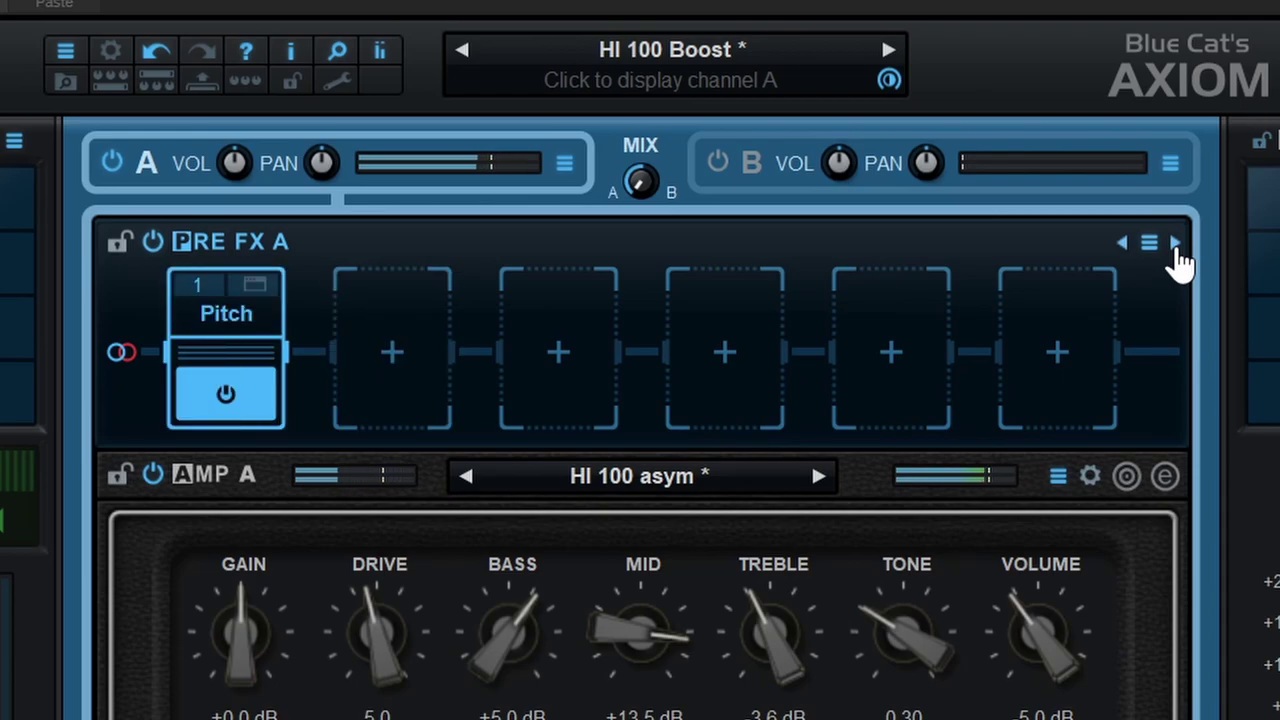
pyautogui.click(1148, 244)
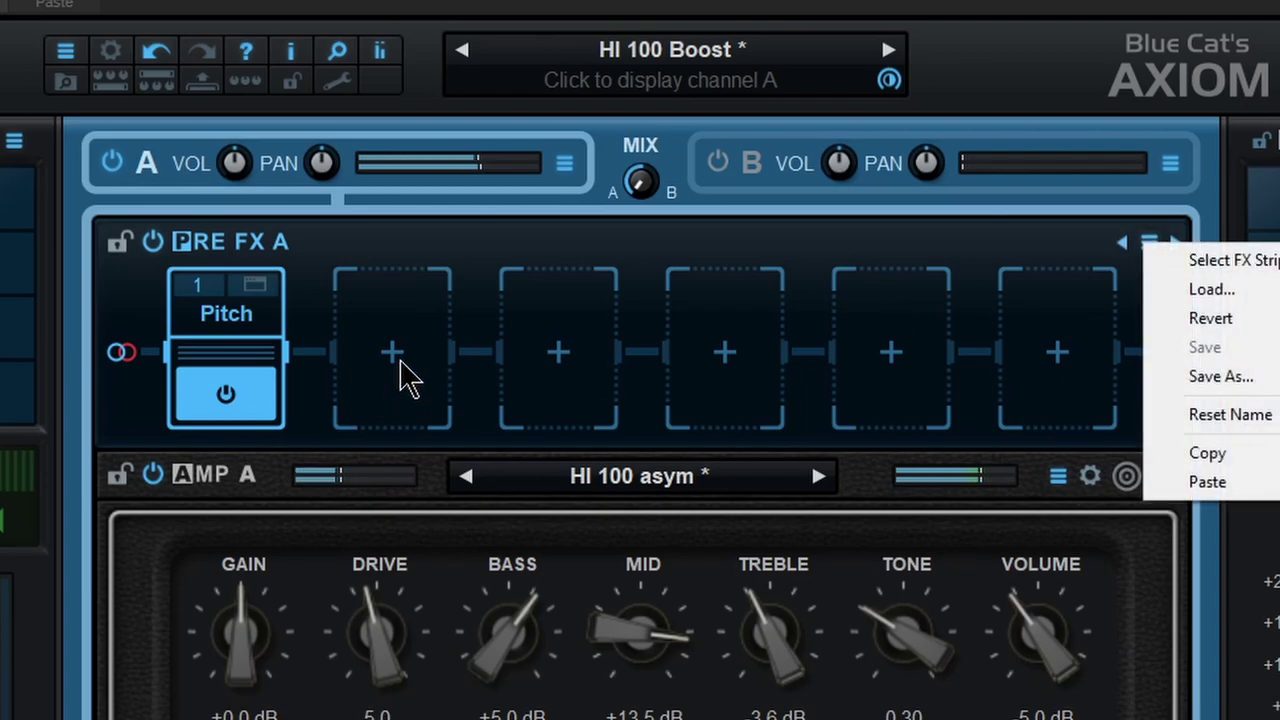
pyautogui.click(444, 320)
# Add the built-in Orange Dist distortion to the second Pre FX A slot and close its editor
pyautogui.rightClick(386, 326)
pyautogui.moveTo(430, 338)
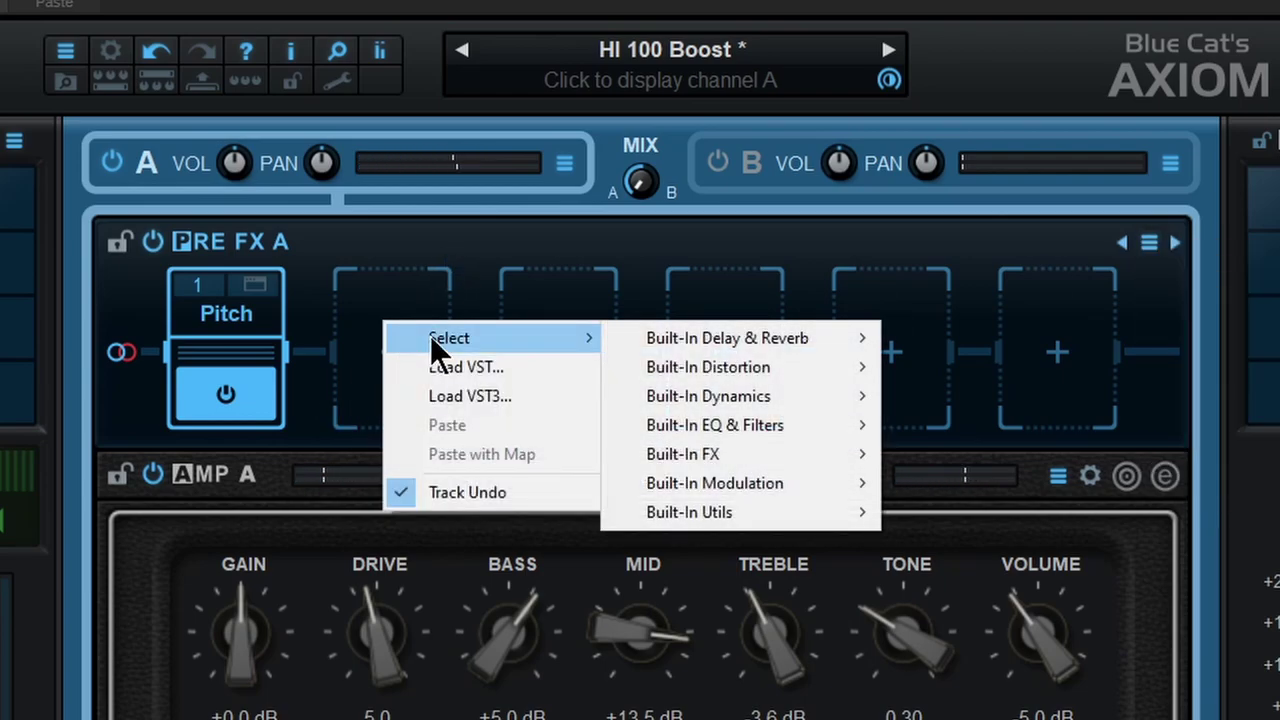
pyautogui.moveTo(709, 368)
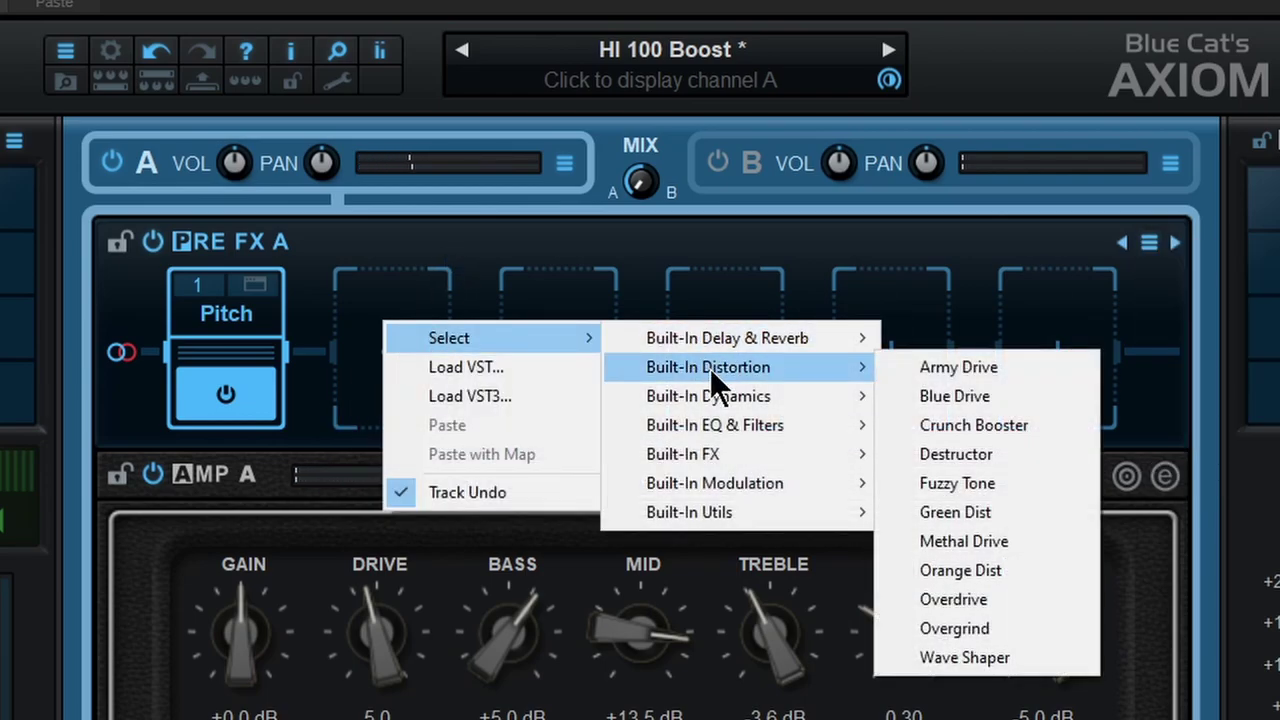
pyautogui.click(996, 575)
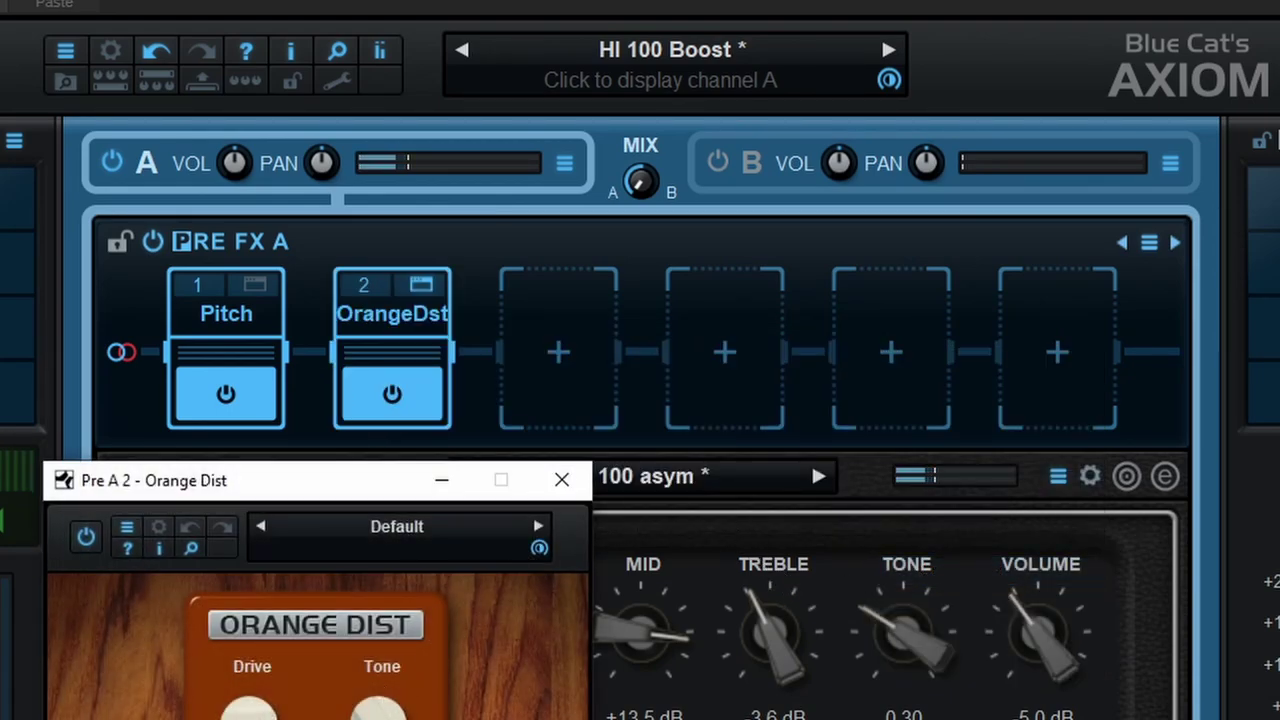
pyautogui.moveTo(405, 488); pyautogui.dragTo(720, 339)
pyautogui.scroll(1, 571, 594)
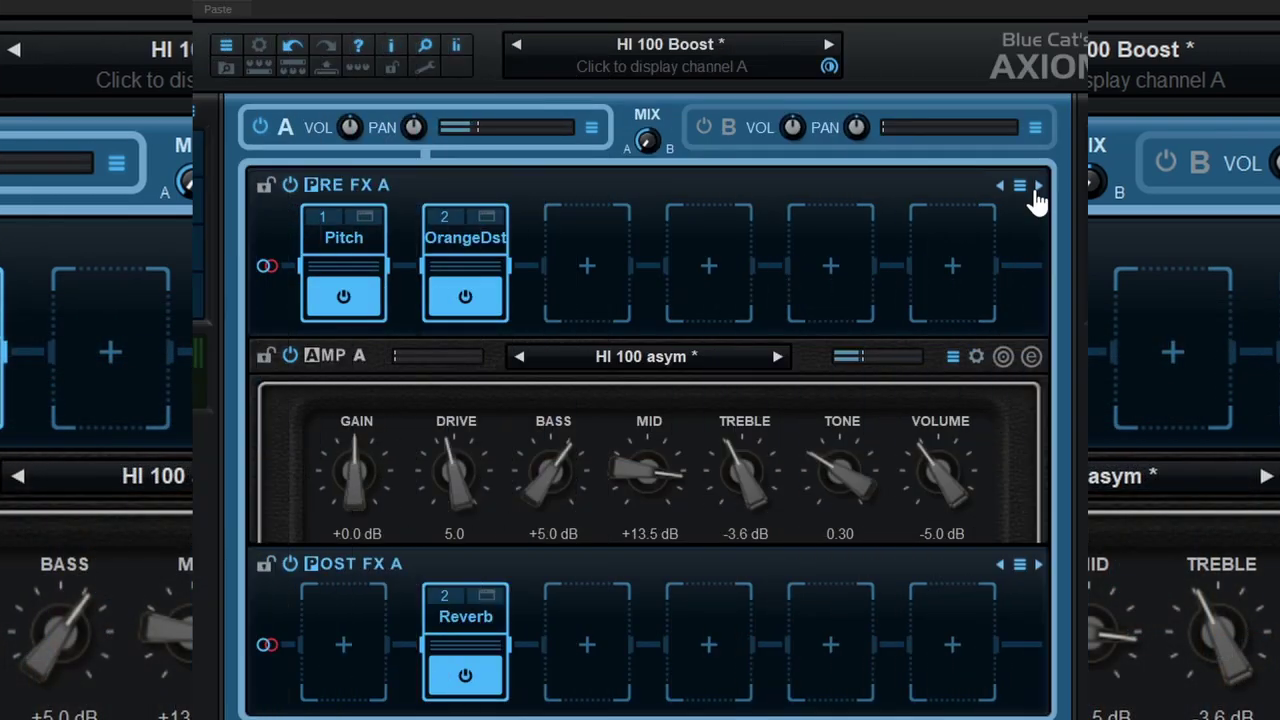
# Open the dialog for saving the Pre FX A chain as a strip file and cancel it
pyautogui.click(1030, 188)
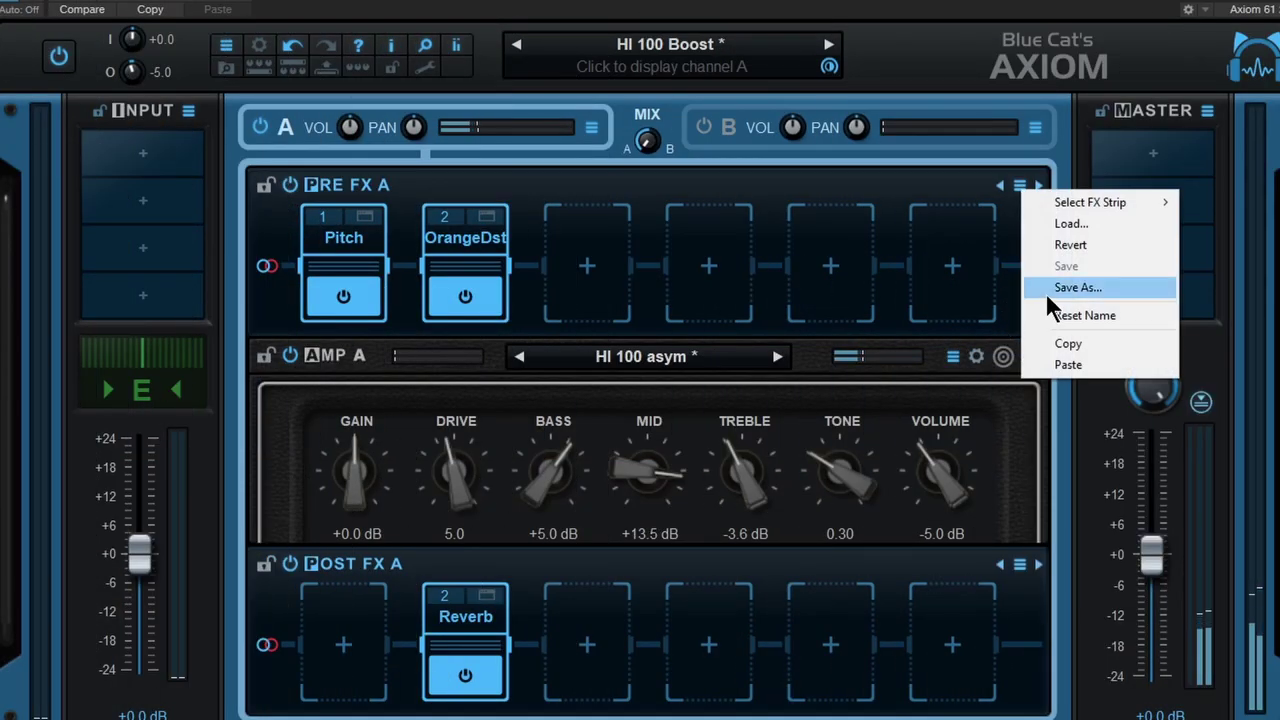
pyautogui.click(1051, 287)
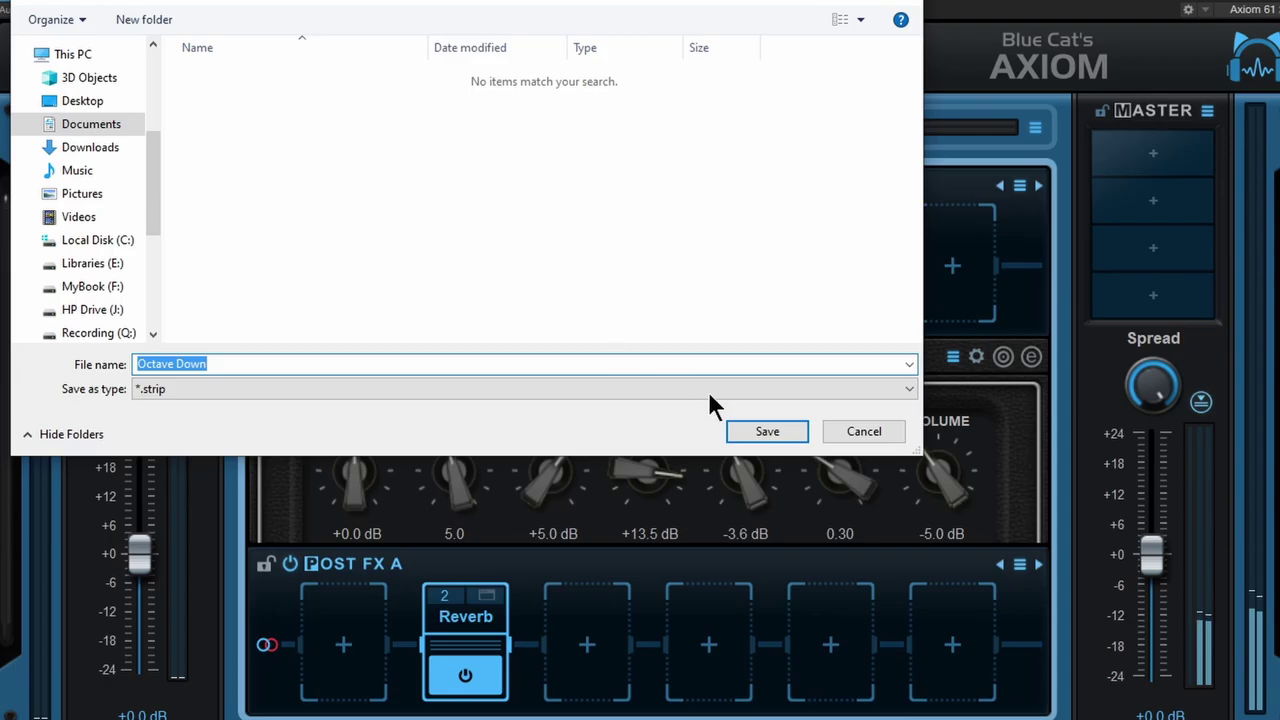
pyautogui.click(868, 438)
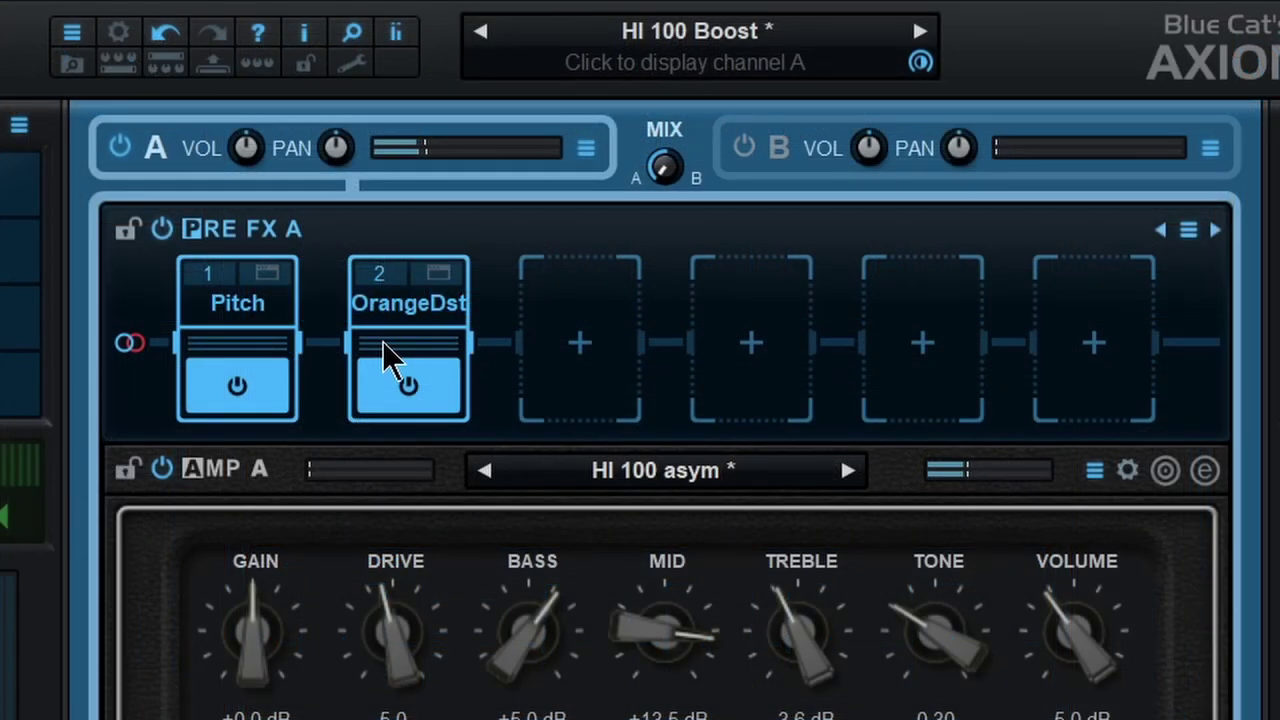
# Shift Orange Dist and Pitch to Pre FX A slots 3 and 2, and add the built-in Flanger in slot 1
pyautogui.moveTo(447, 266); pyautogui.dragTo(560, 274)
pyautogui.moveTo(294, 366); pyautogui.dragTo(380, 362)
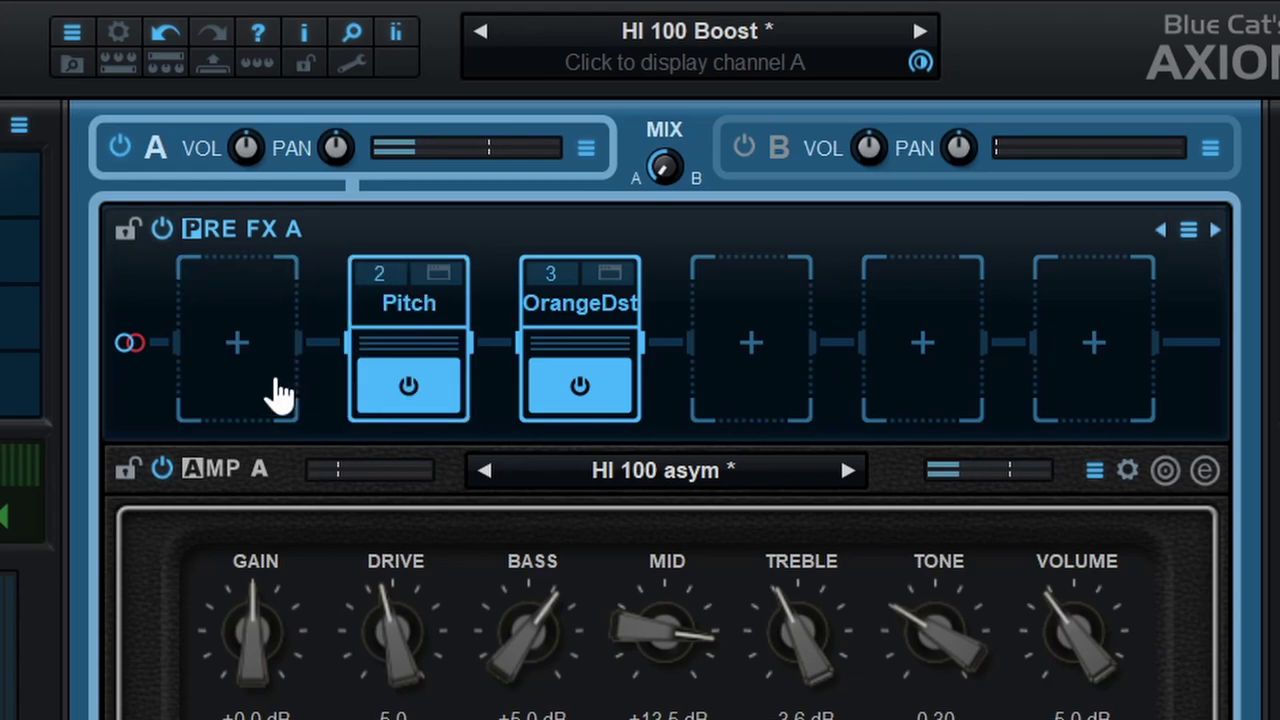
pyautogui.rightClick(245, 362)
pyautogui.moveTo(263, 356)
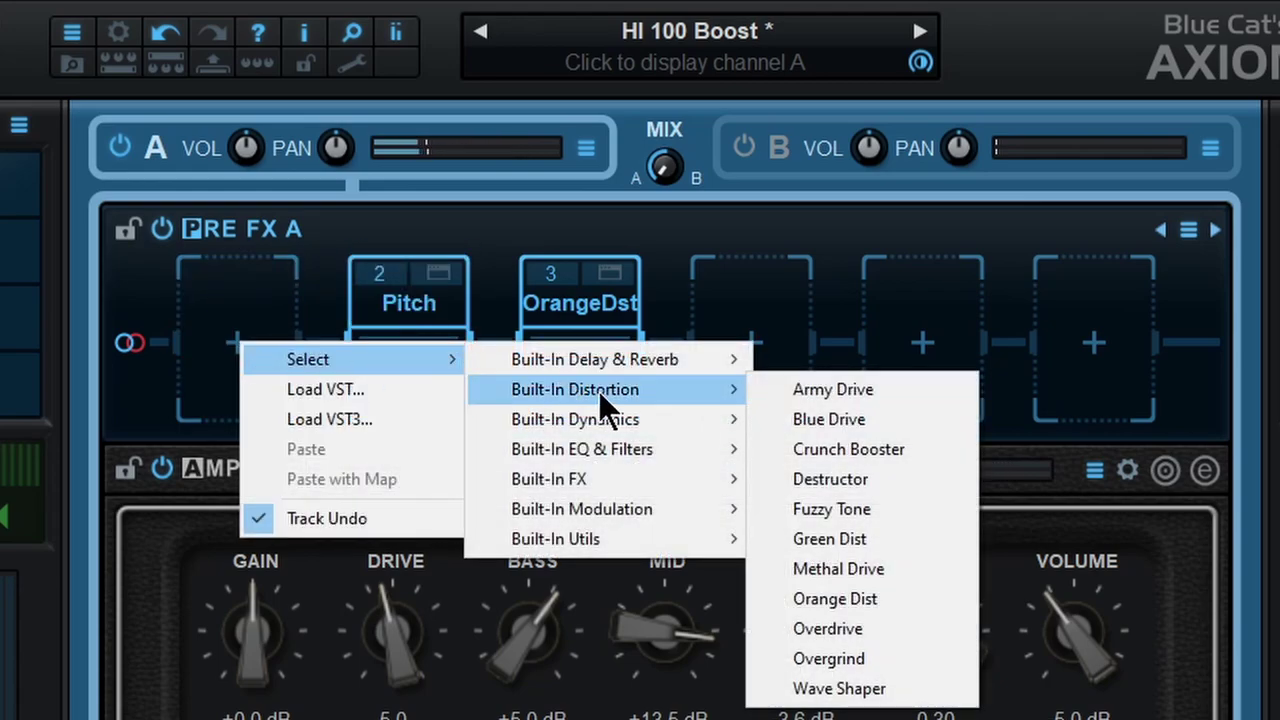
pyautogui.moveTo(608, 509)
pyautogui.click(866, 534)
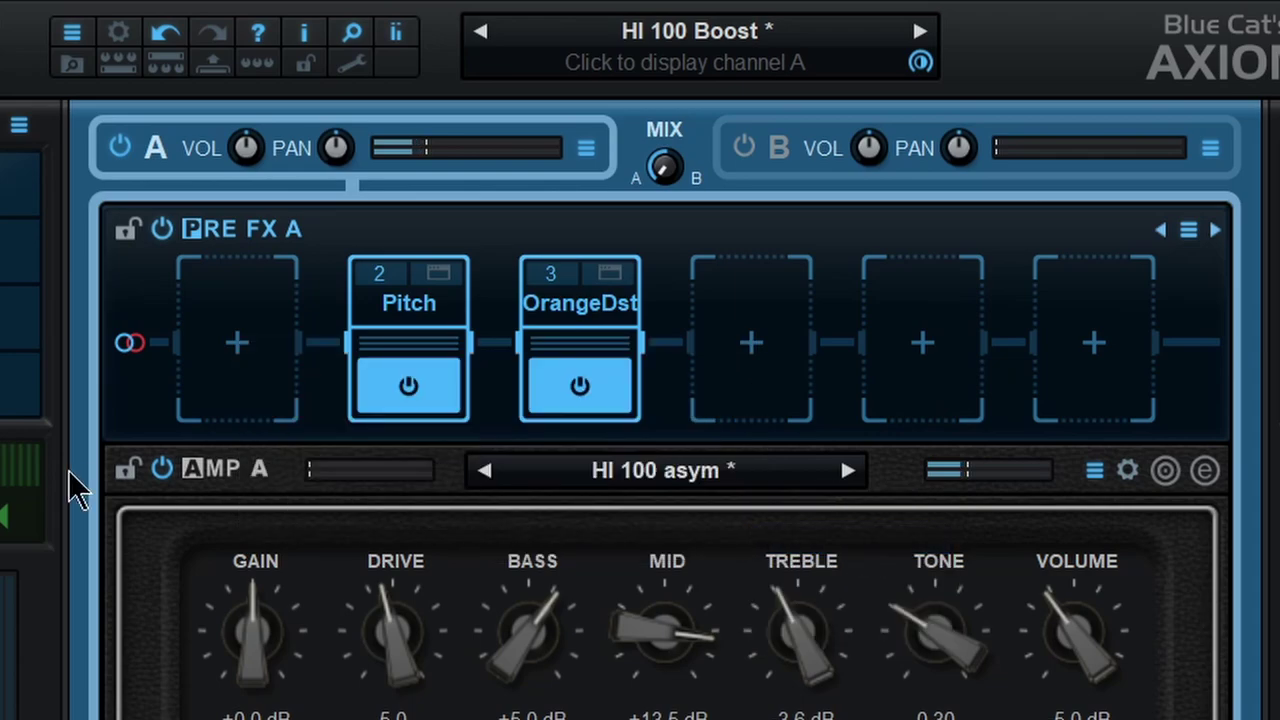
pyautogui.click(994, 138)
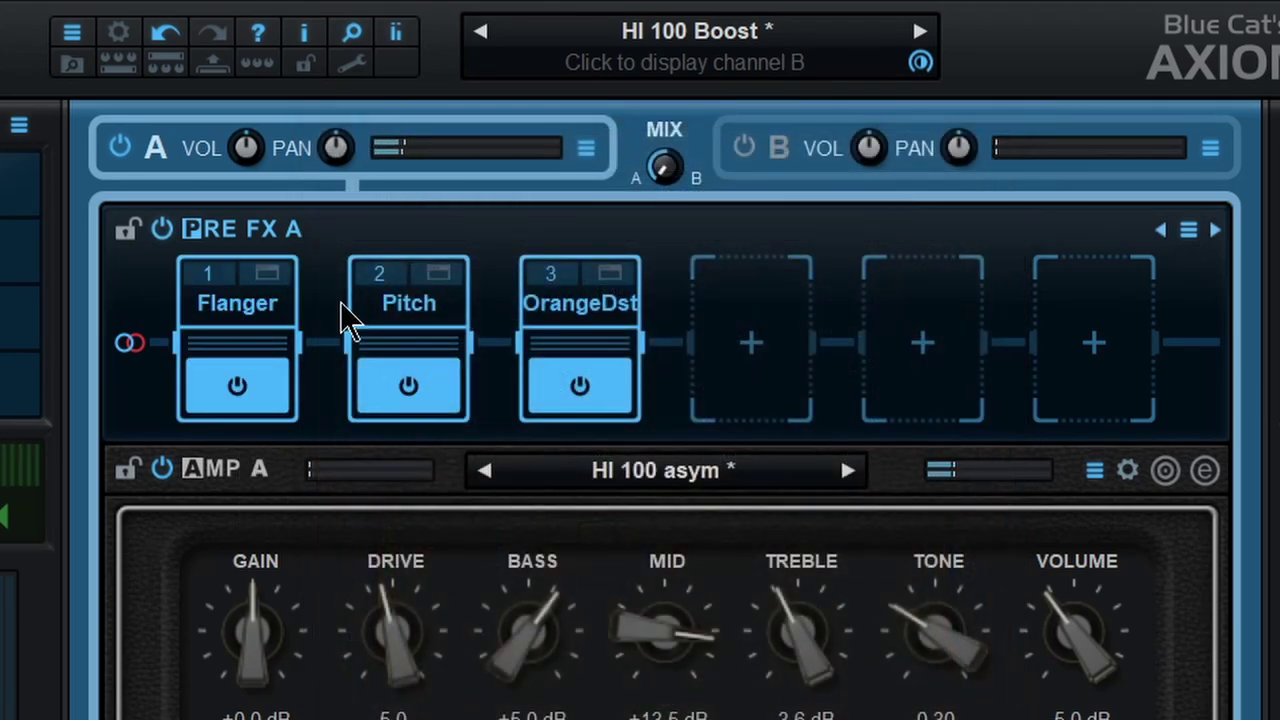
# Reorder the Pre FX A chain, replacing Pitch with Orange Dist in slot 2 and placing Flanger in slot 3
pyautogui.moveTo(240, 360); pyautogui.dragTo(497, 362)
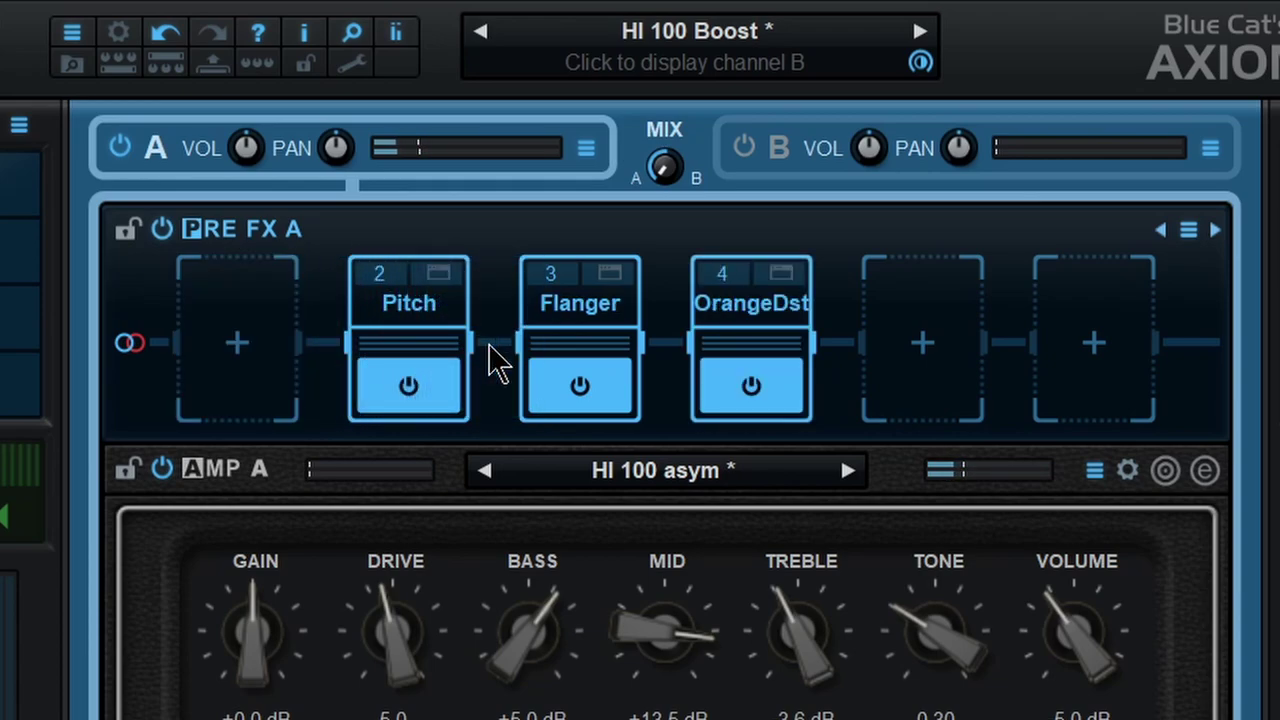
pyautogui.moveTo(745, 348); pyautogui.dragTo(486, 349)
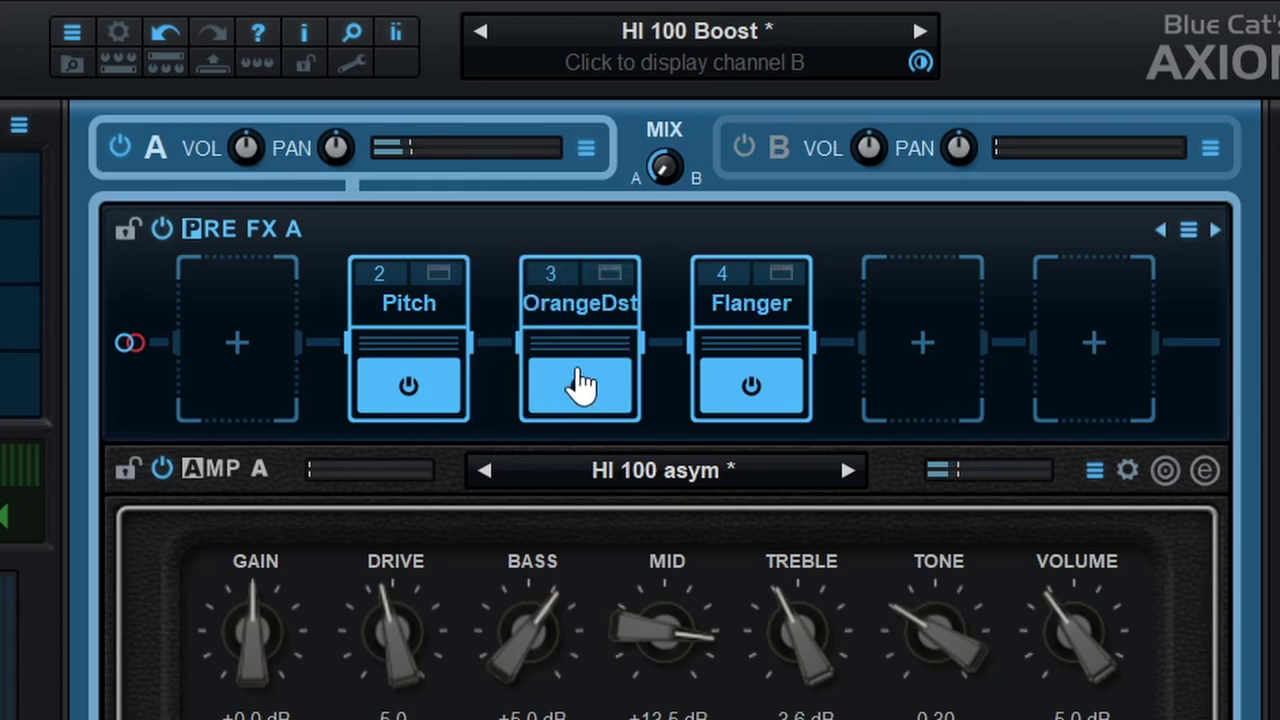
pyautogui.moveTo(580, 386); pyautogui.dragTo(408, 364)
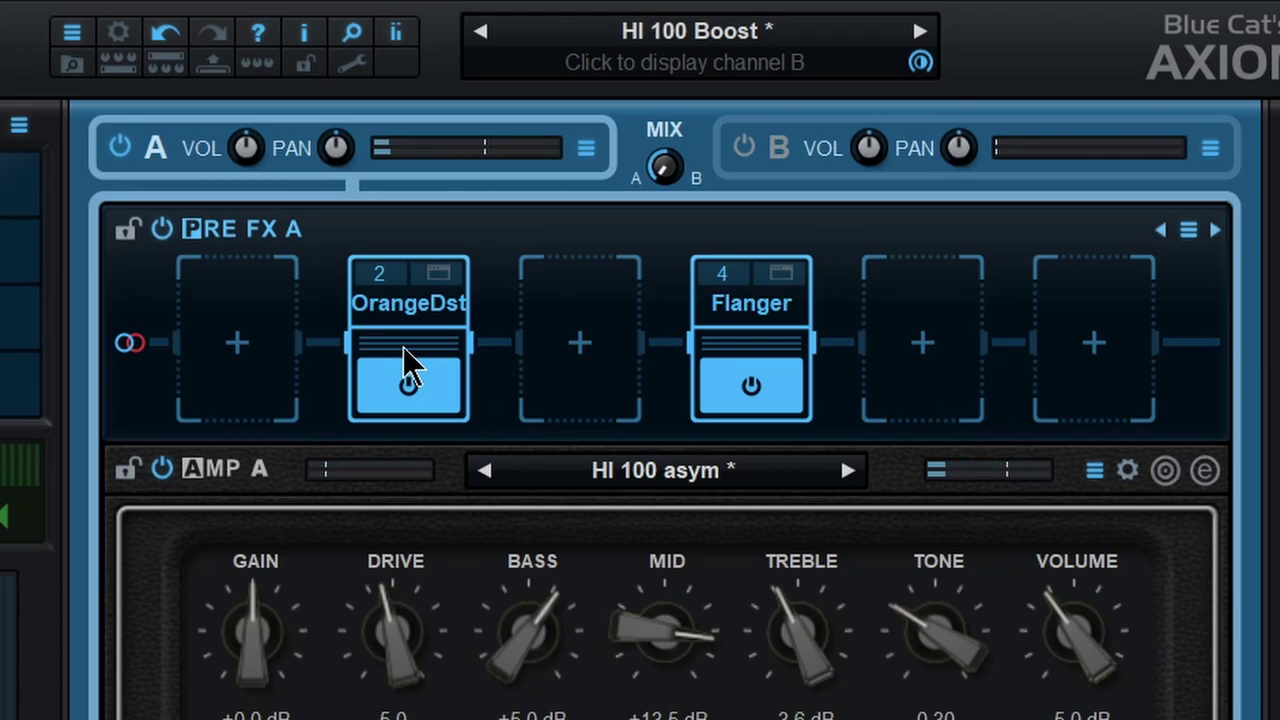
pyautogui.moveTo(800, 380); pyautogui.dragTo(585, 380)
# View the Flanger and Orange Dist editors from Pre FX A one after the other and close each
pyautogui.click(607, 276)
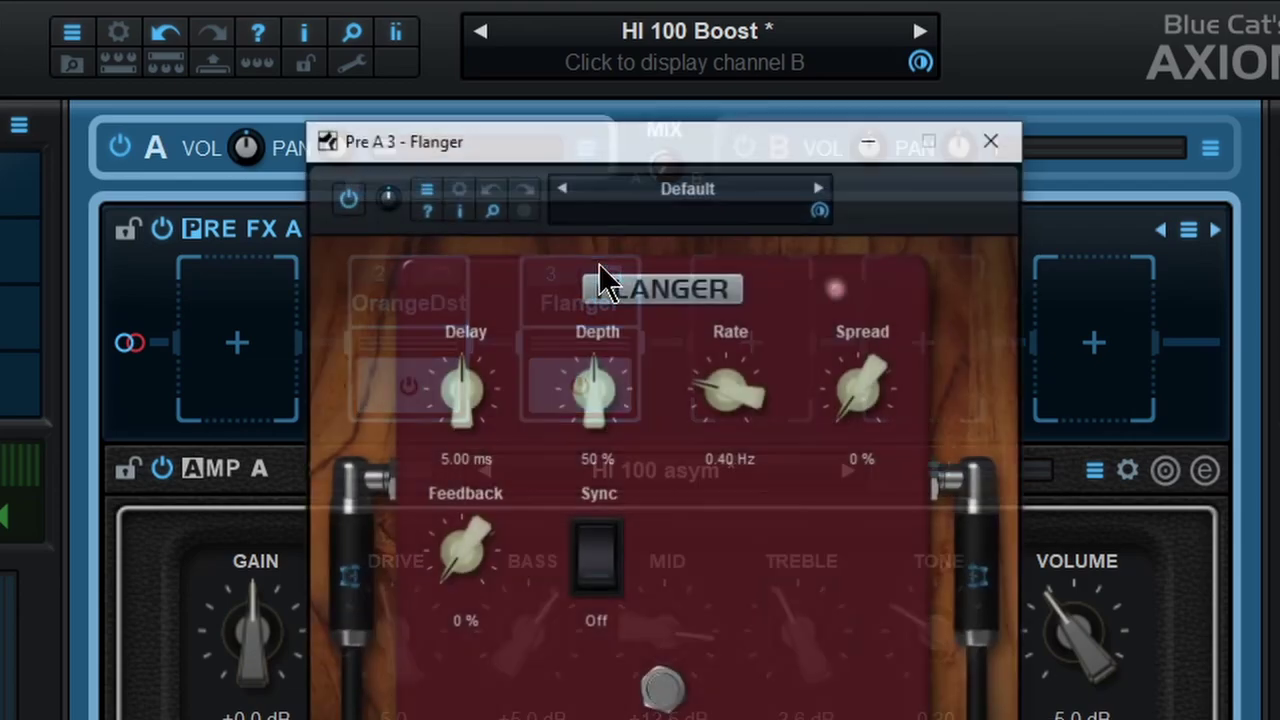
pyautogui.moveTo(651, 150); pyautogui.dragTo(1143, 150)
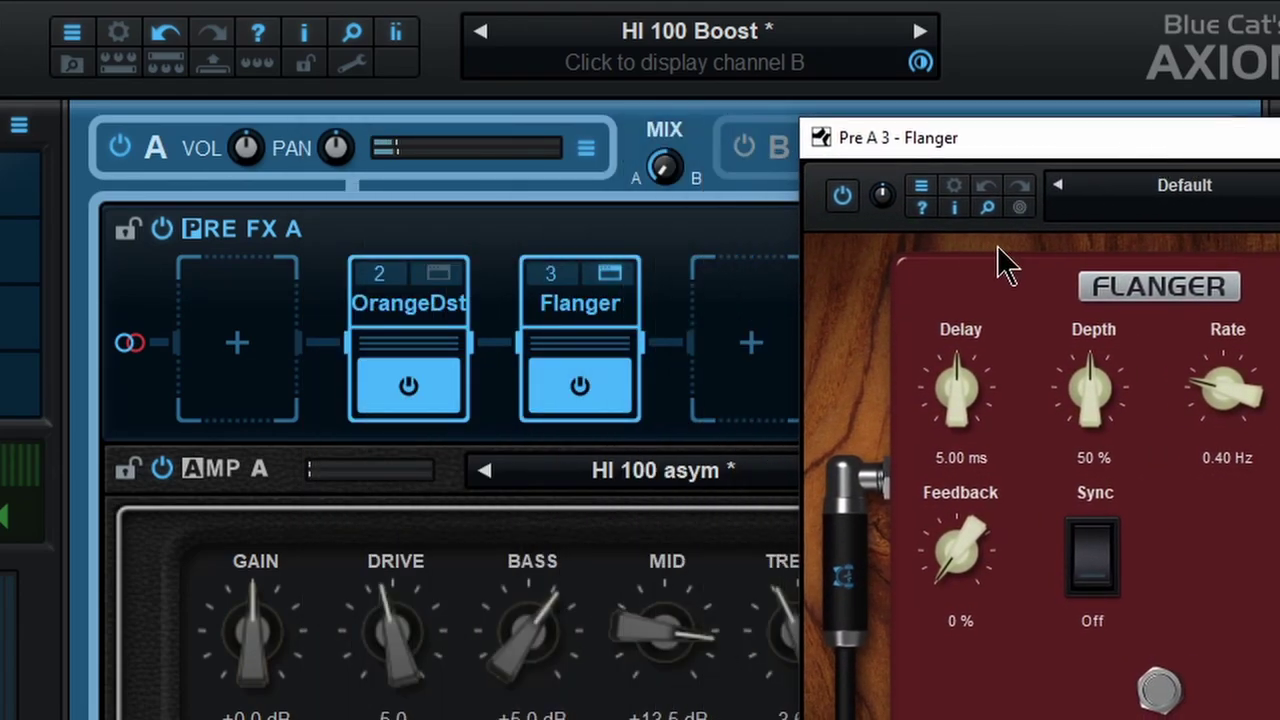
pyautogui.click(609, 277)
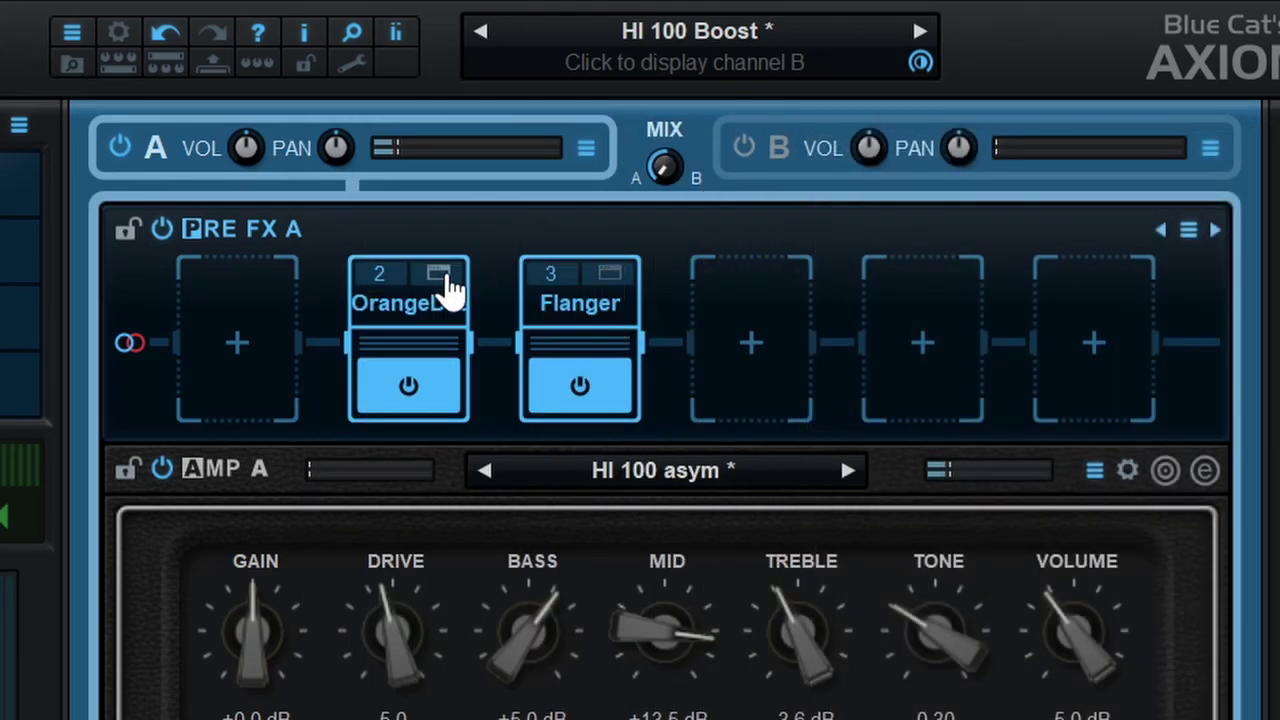
pyautogui.click(438, 273)
pyautogui.moveTo(620, 240); pyautogui.dragTo(940, 111)
pyautogui.click(1210, 116)
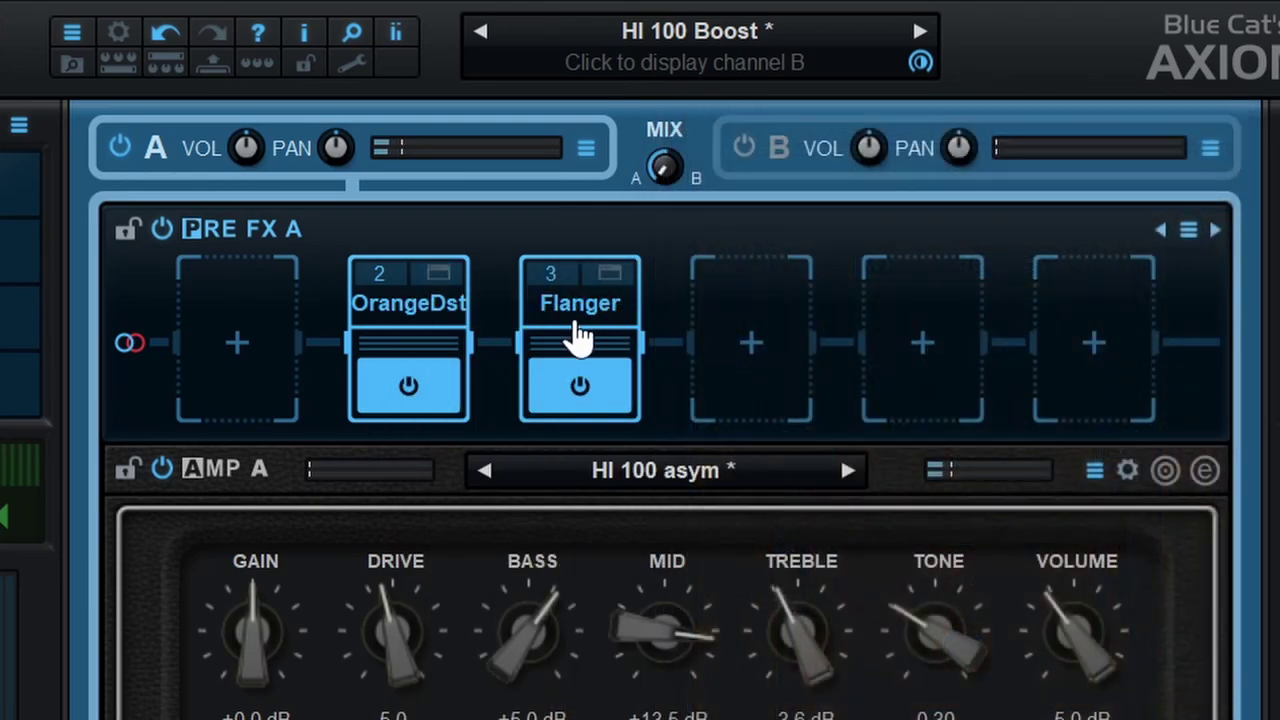
# View the slot 3 Flanger's preset list, add the built-in modulation Flanger to Pre FX A slot 1 and close its editor
pyautogui.rightClick(579, 304)
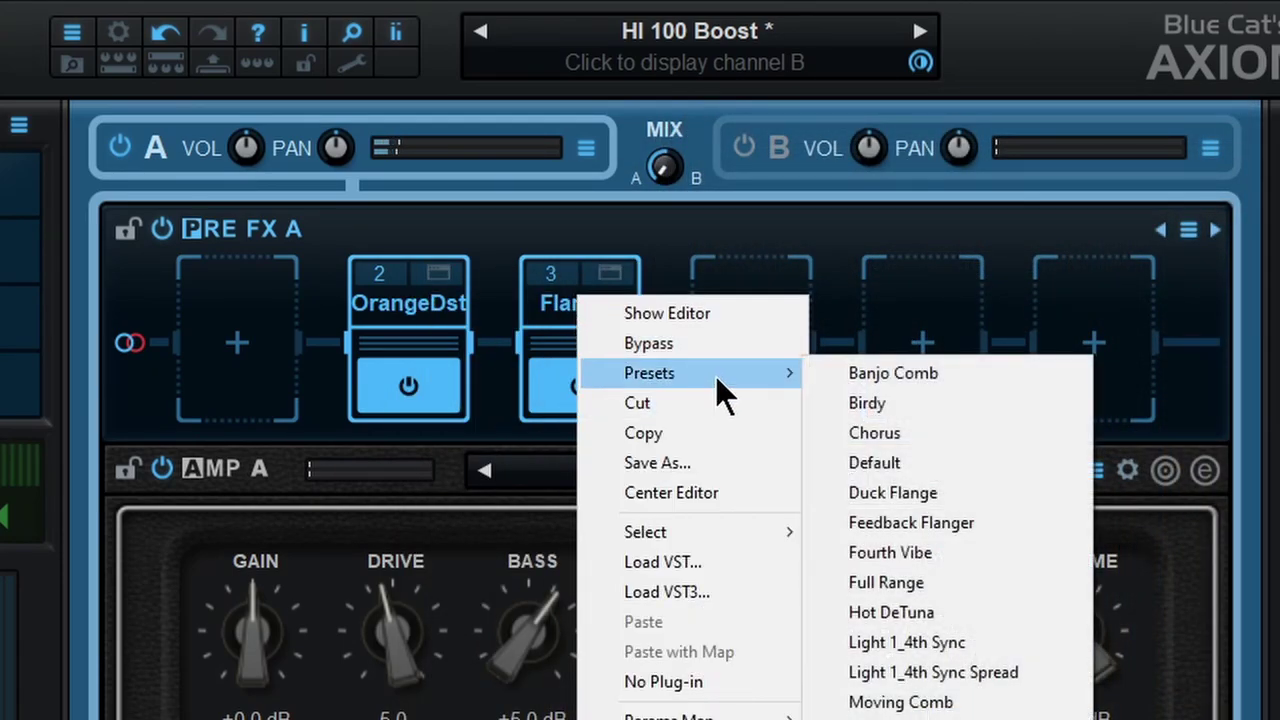
pyautogui.click(316, 406)
pyautogui.rightClick(266, 370)
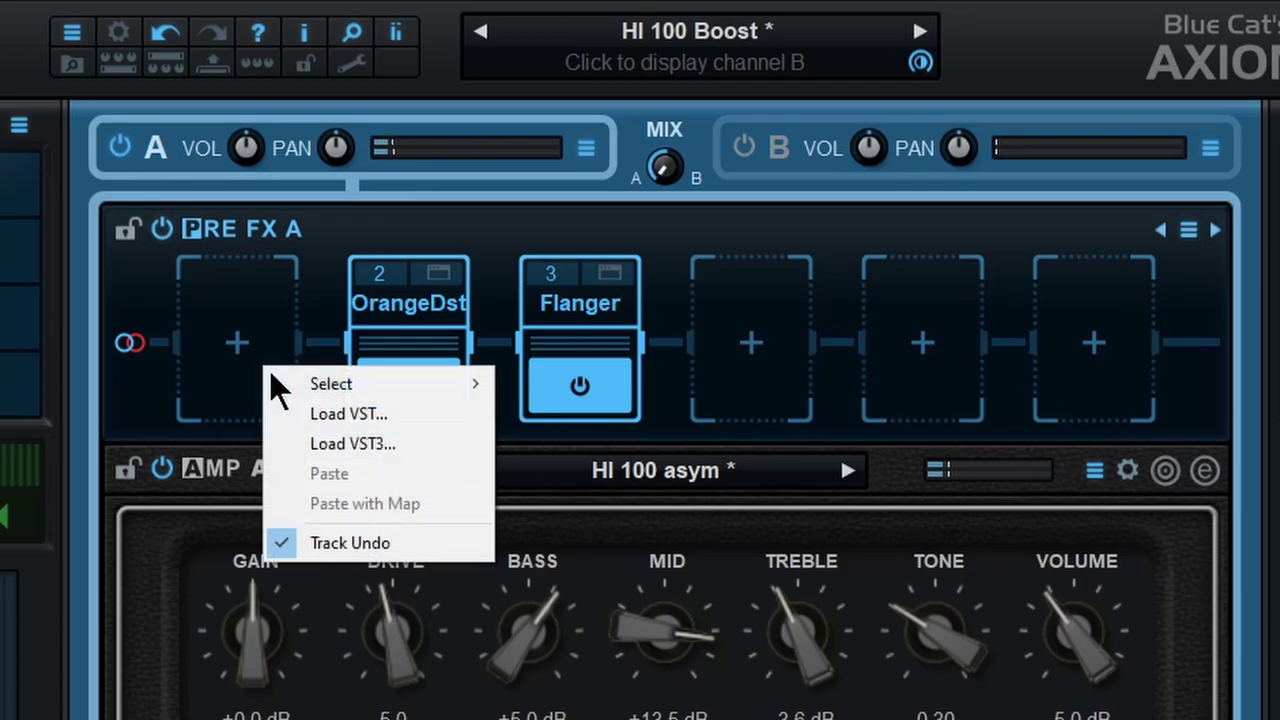
pyautogui.moveTo(288, 386)
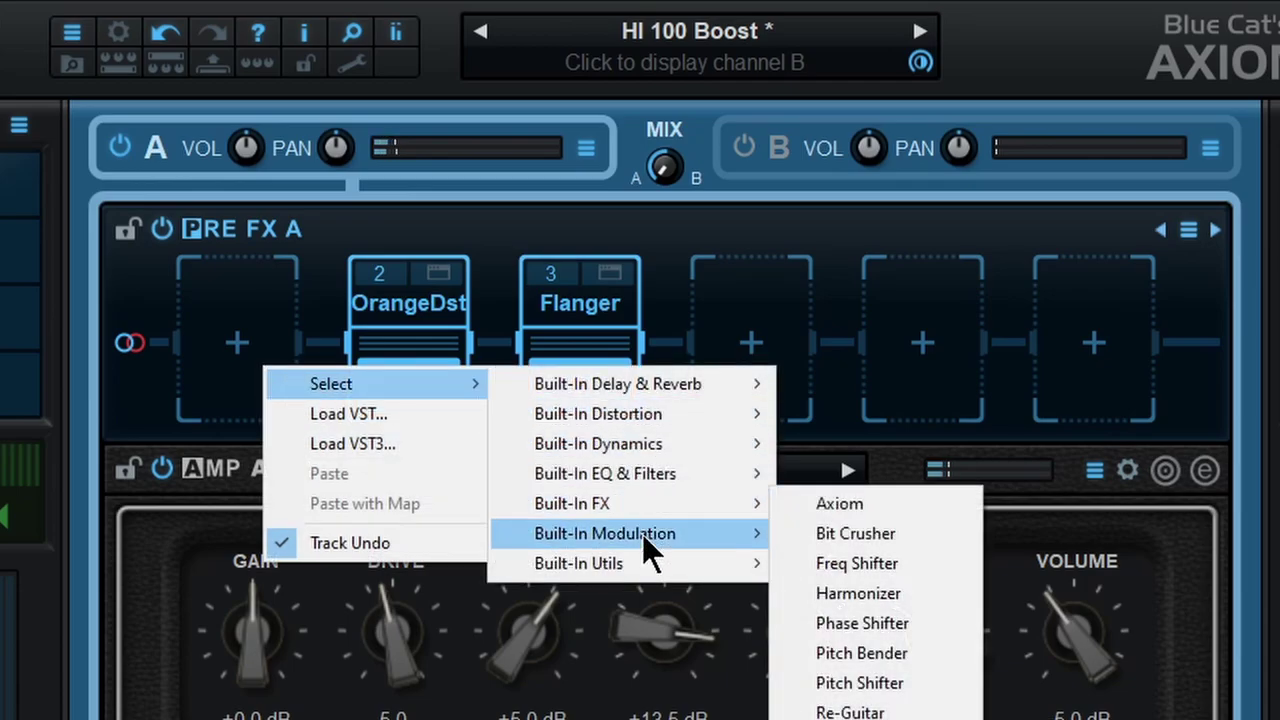
pyautogui.moveTo(645, 534)
pyautogui.click(805, 565)
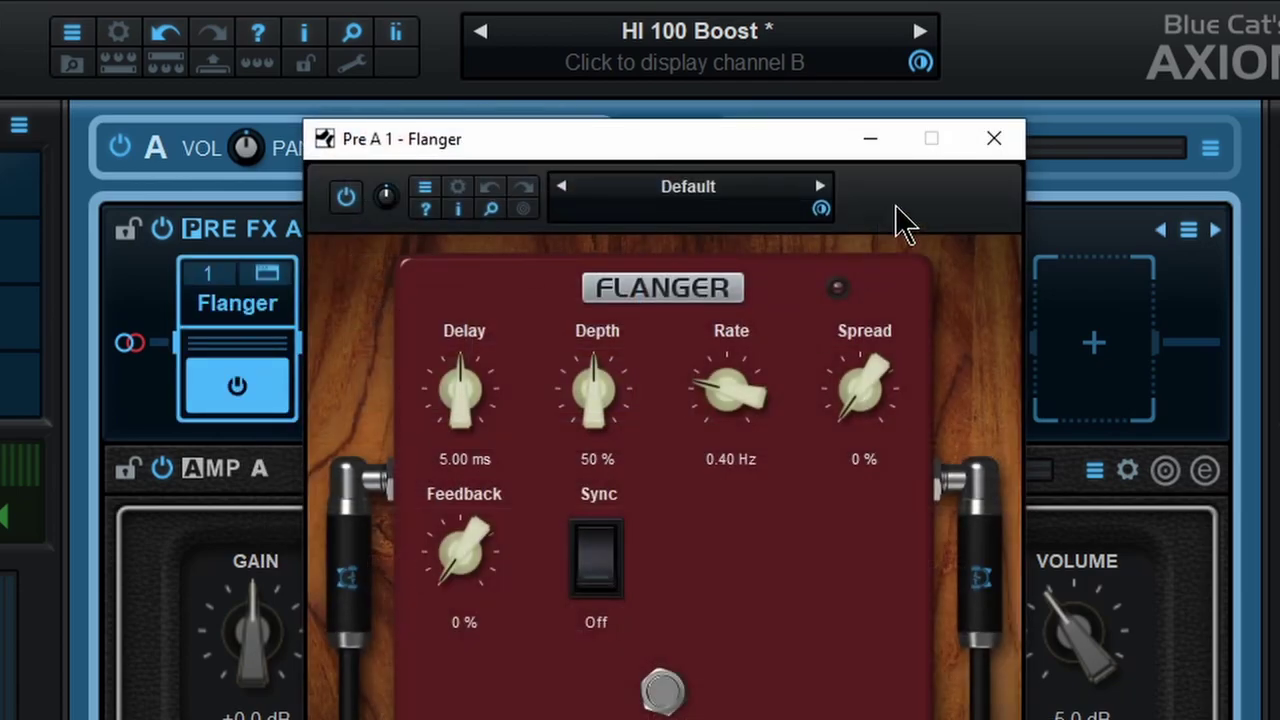
pyautogui.click(988, 140)
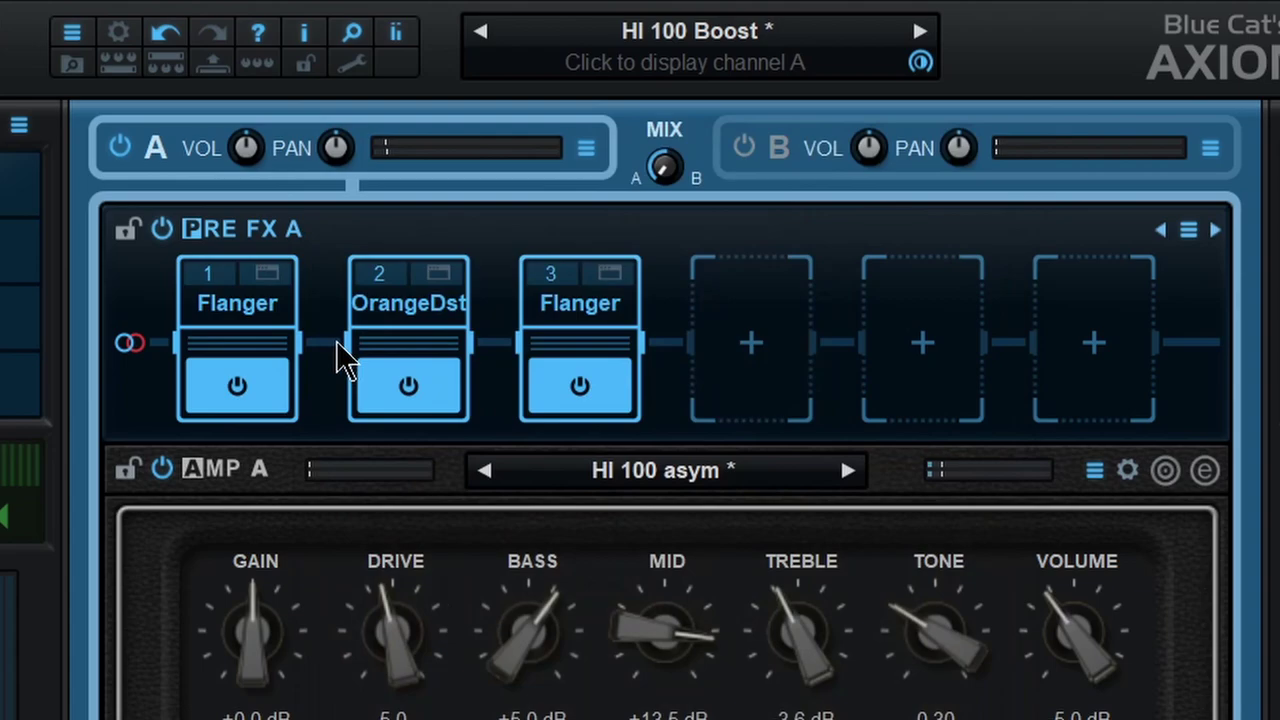
# Show the effect controls under Pre FX A and set the slot 1 Flanger to Delay 6.83 ms, Depth 52 % and Rate 0.77 Hz
pyautogui.click(119, 66)
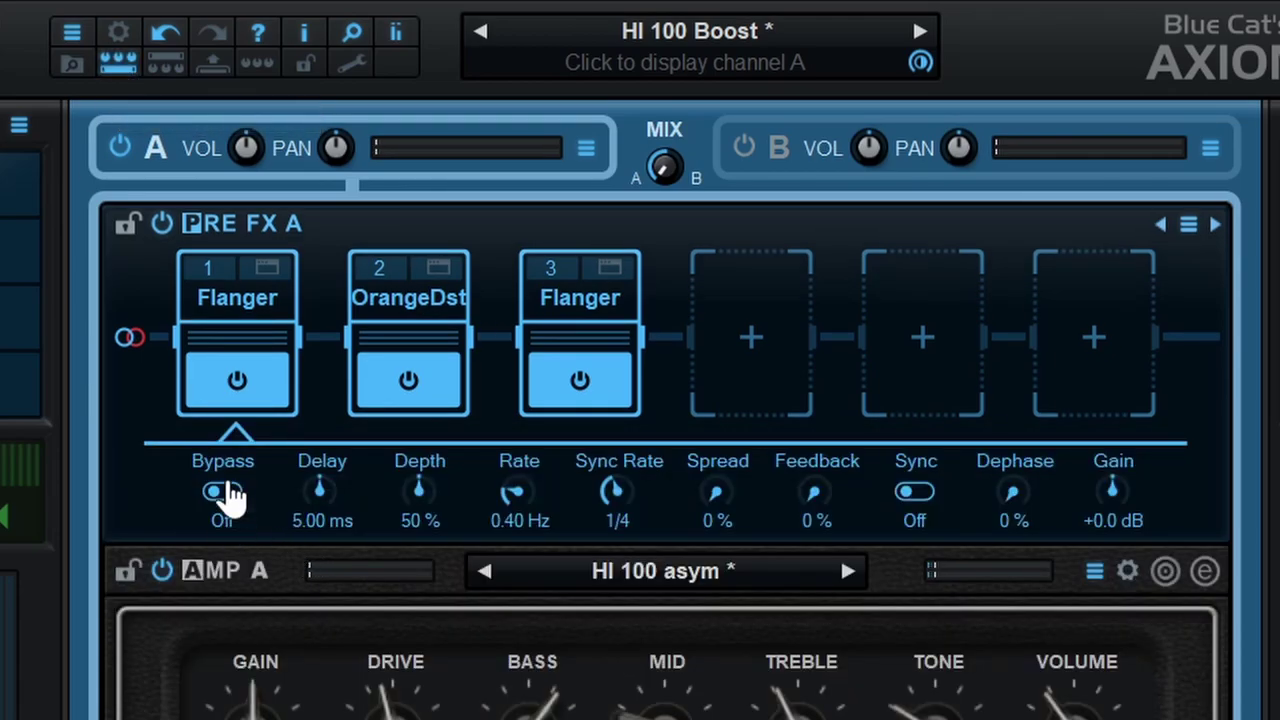
pyautogui.click(265, 268)
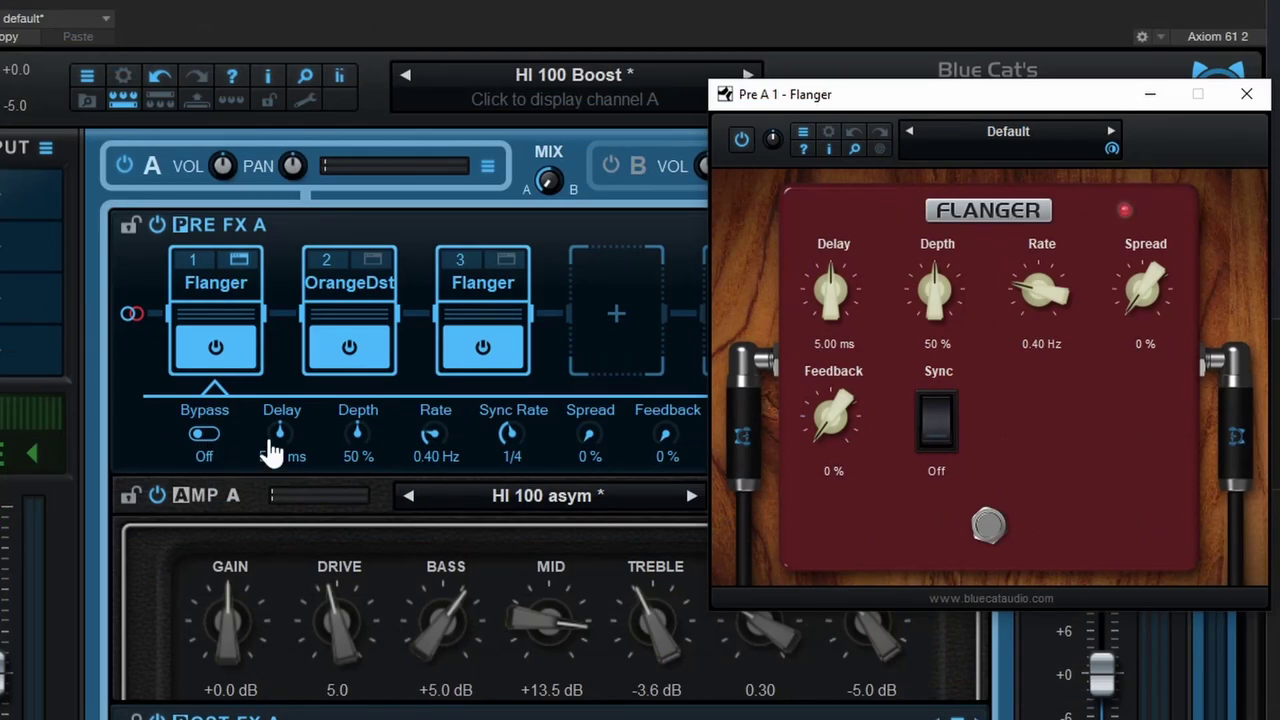
pyautogui.moveTo(274, 449); pyautogui.dragTo(443, 428)
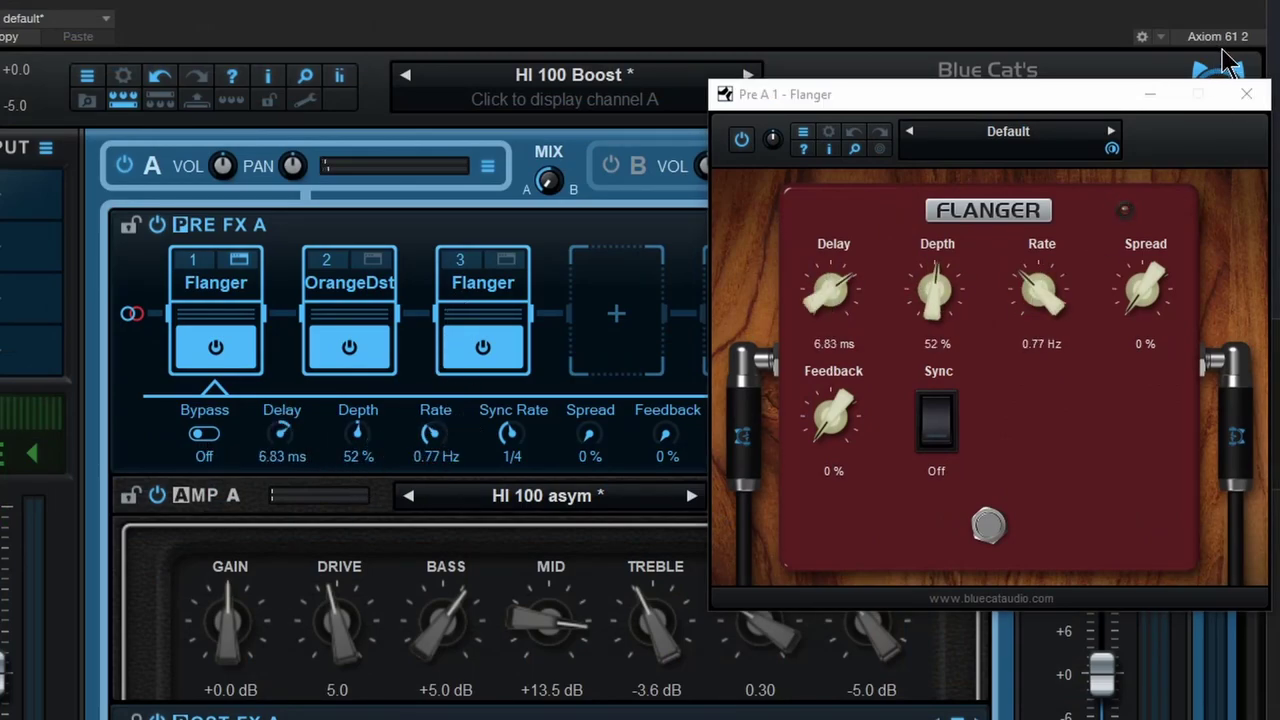
pyautogui.click(1245, 97)
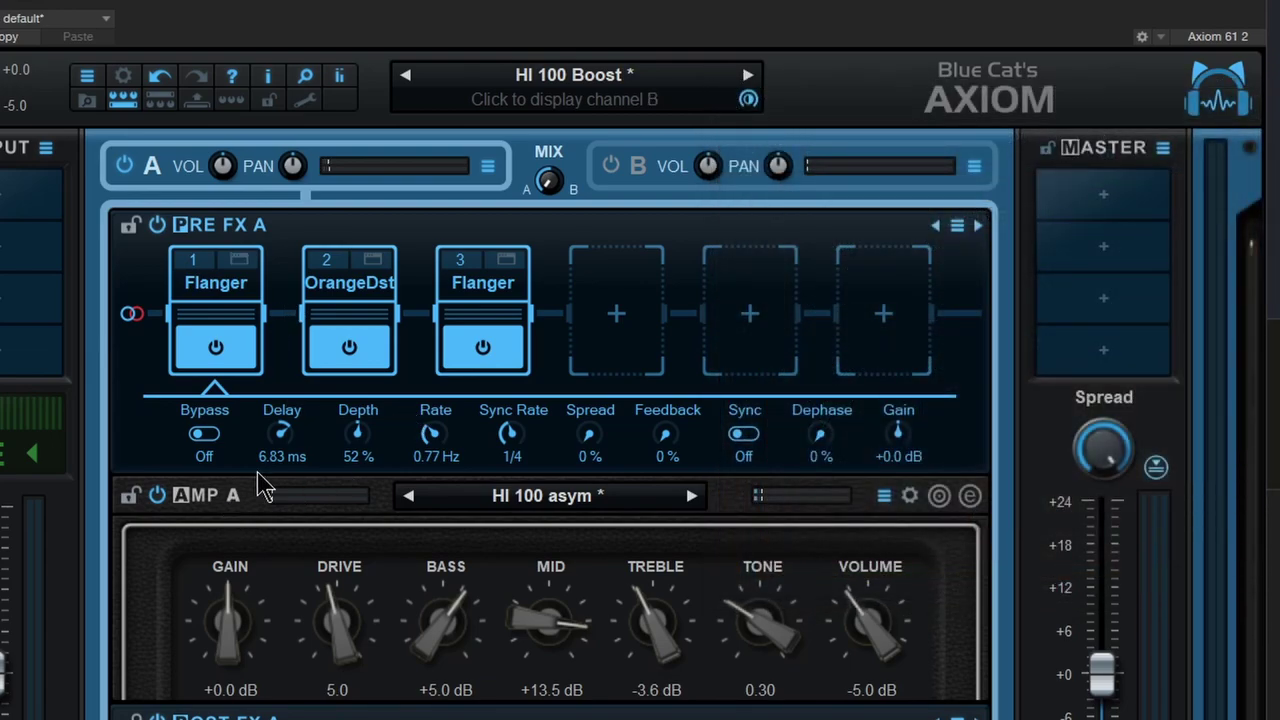
# View the inline controls of OrangeDst and the slot 3 Flanger, and briefly open the slot 3 Flanger's editor
pyautogui.click(350, 390)
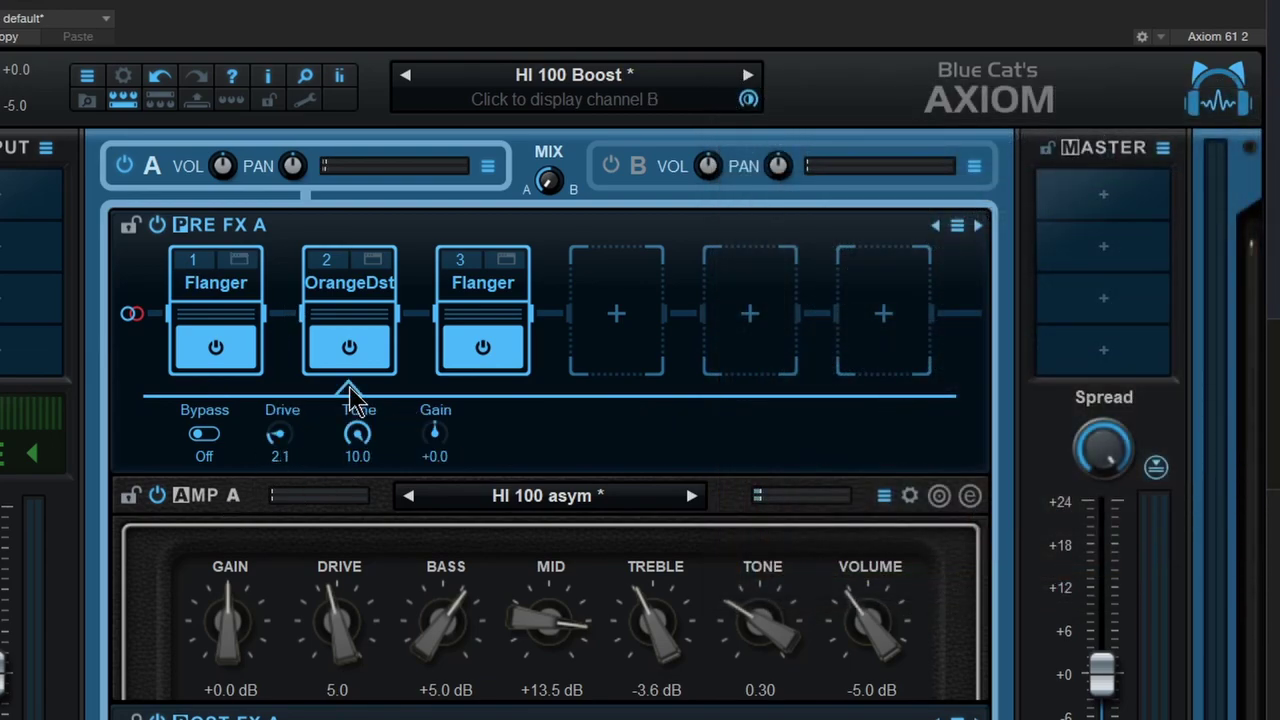
pyautogui.click(482, 390)
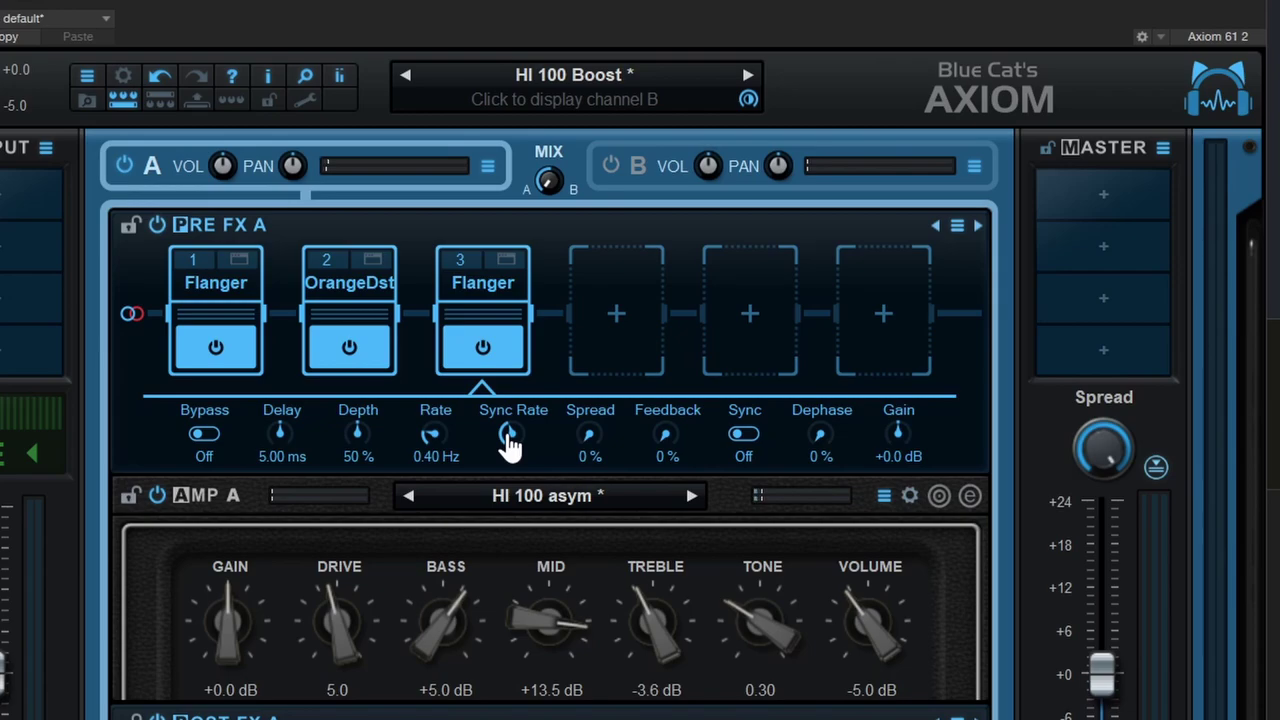
pyautogui.click(506, 262)
pyautogui.click(1194, 160)
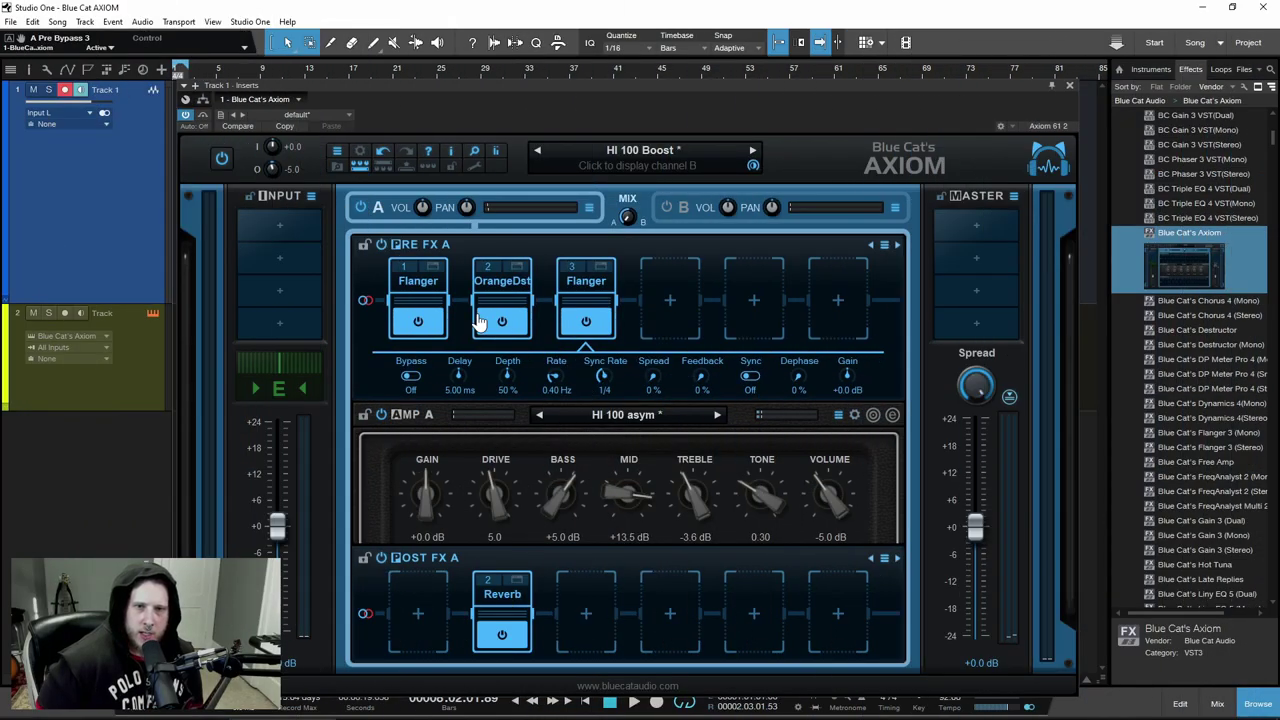
# Lock Pre FX A, step through the global presets to Kitty Can Drive, and toggle the Pre FX A section off and on
pyautogui.click(884, 245)
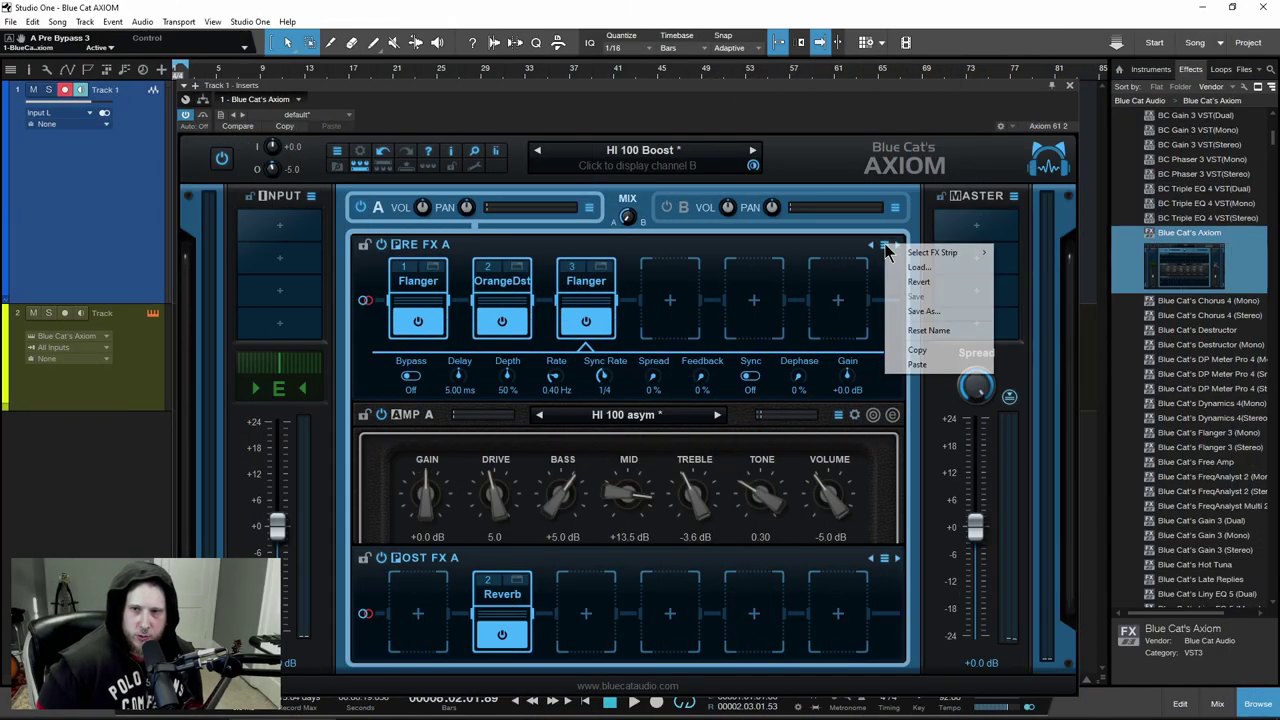
pyautogui.click(481, 262)
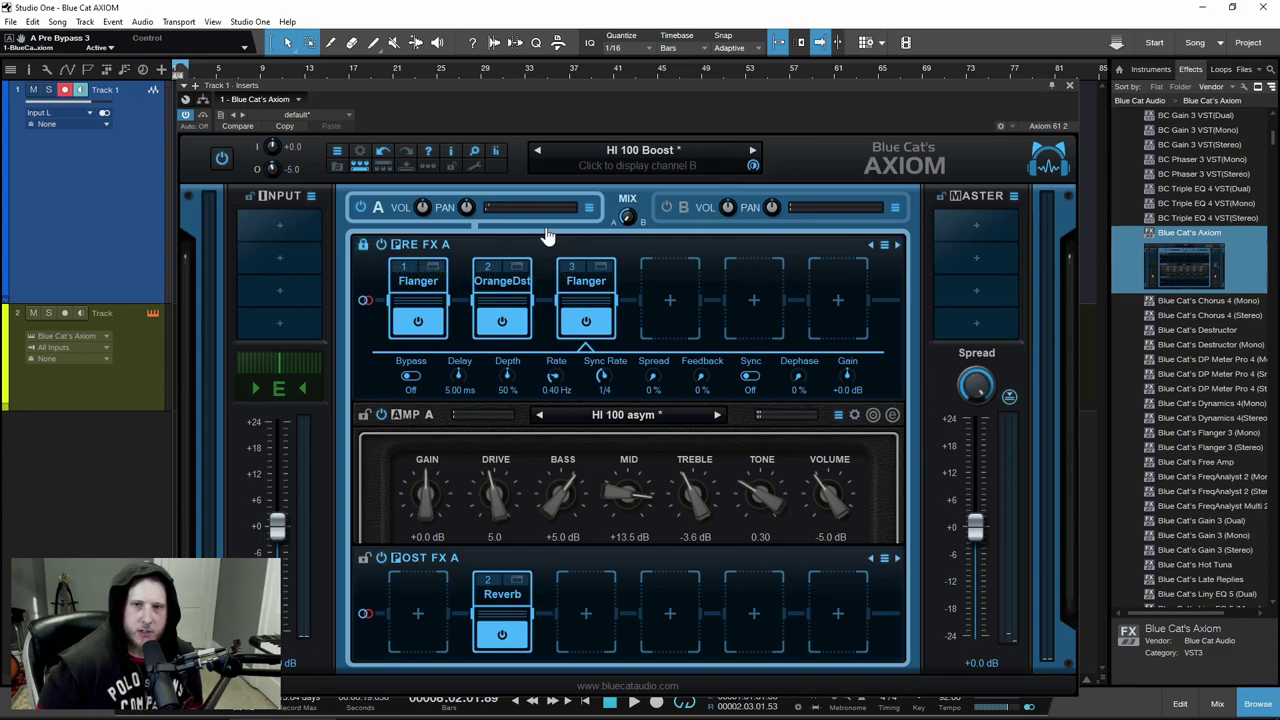
pyautogui.click(754, 152)
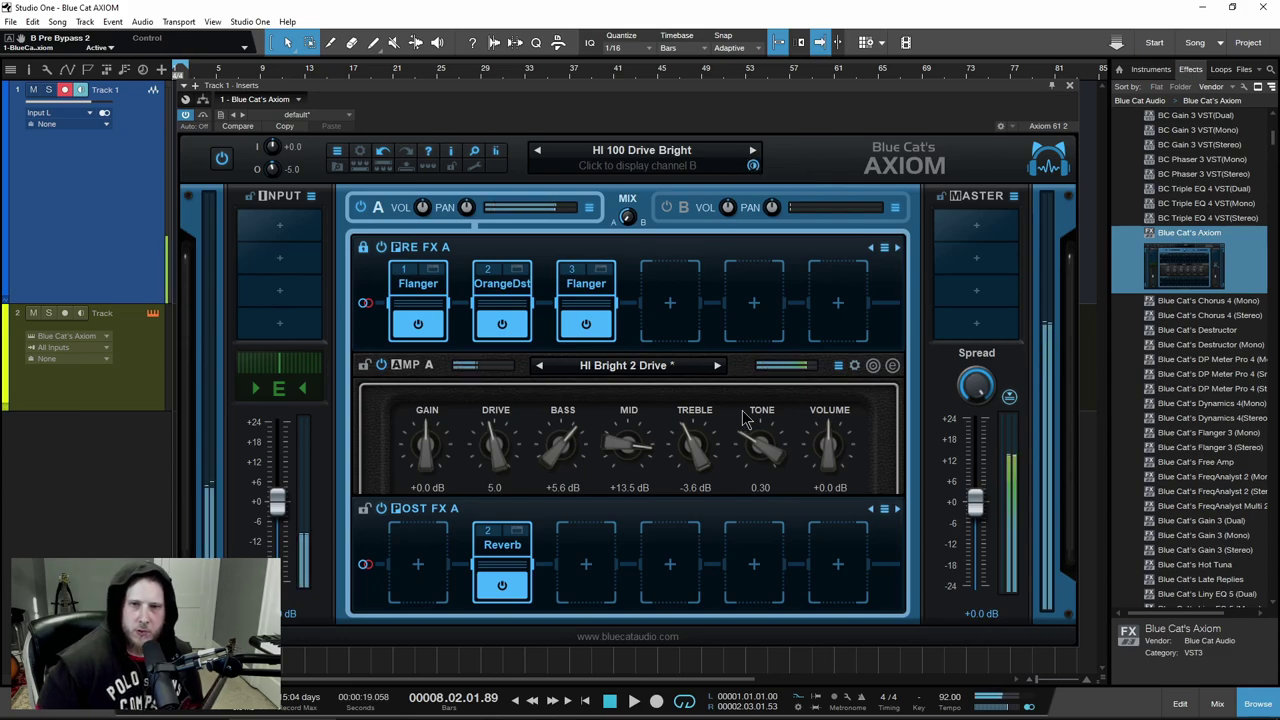
pyautogui.click(753, 152)
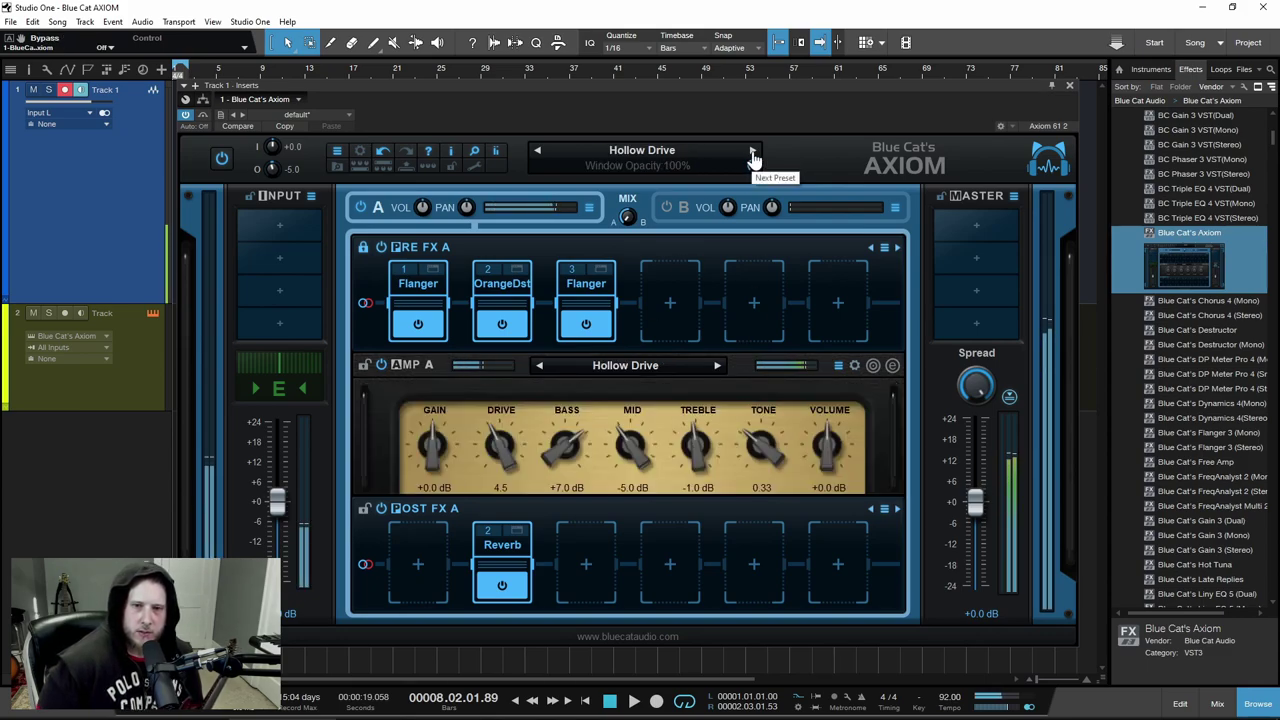
pyautogui.click(753, 152)
pyautogui.click(753, 152)
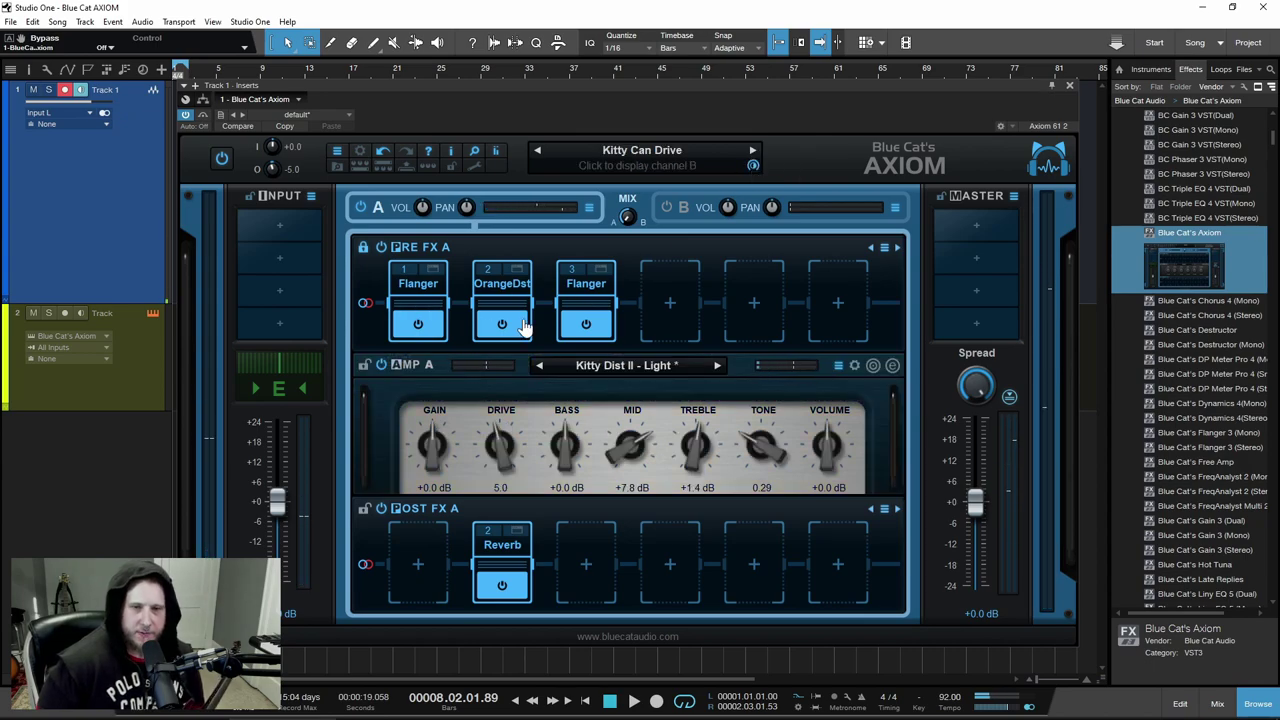
pyautogui.click(381, 248)
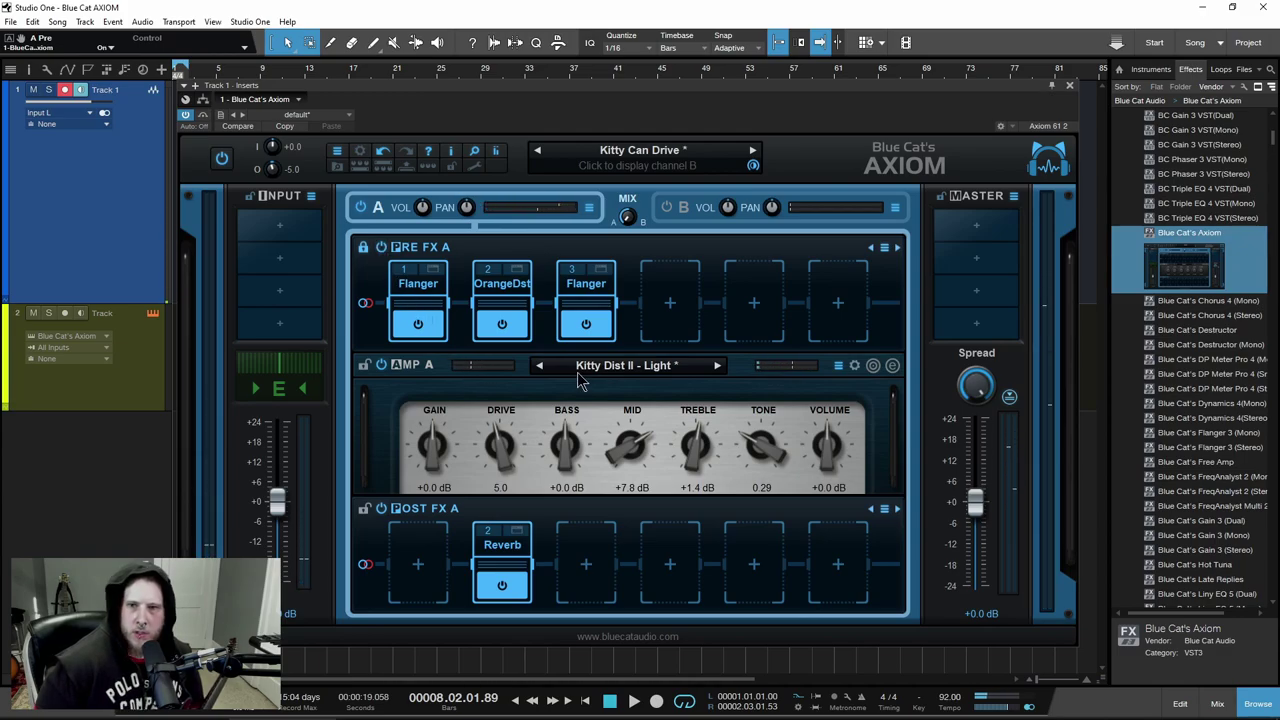
# View the VST file dialog for Pre FX A slot 4, cancel it, and check the VST plug-in directories in the preferences
pyautogui.click(662, 293)
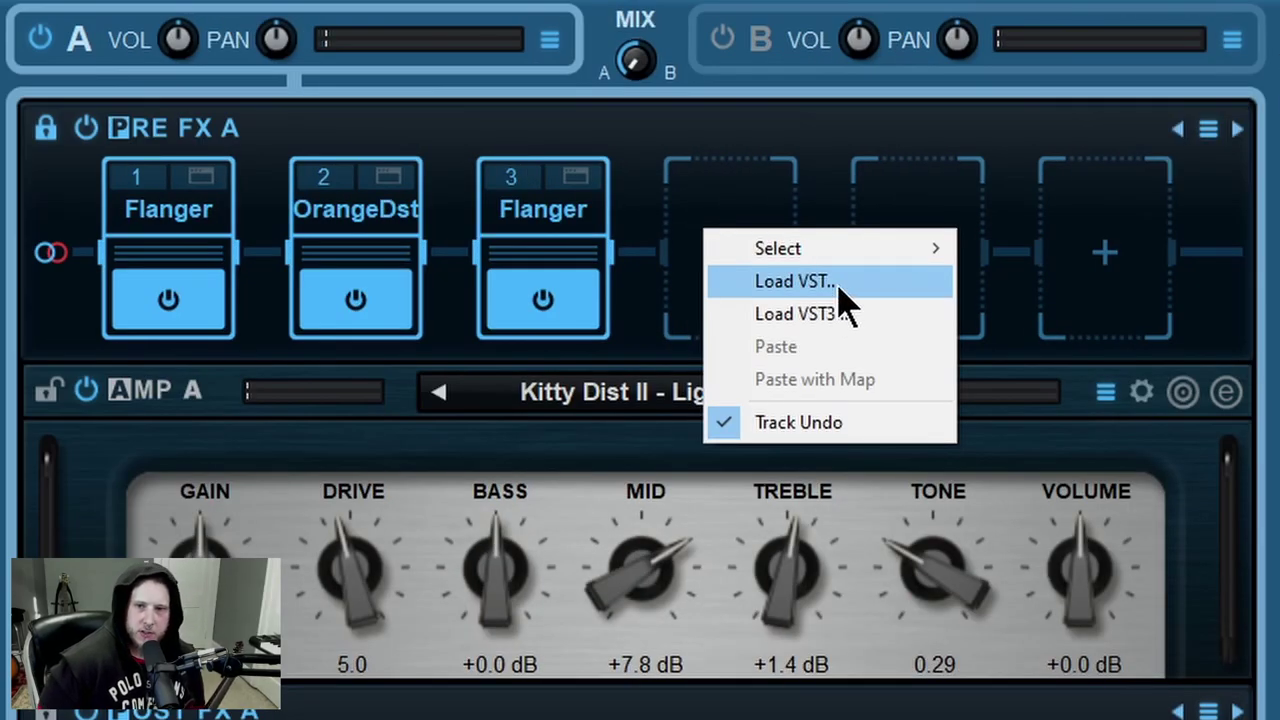
pyautogui.click(840, 283)
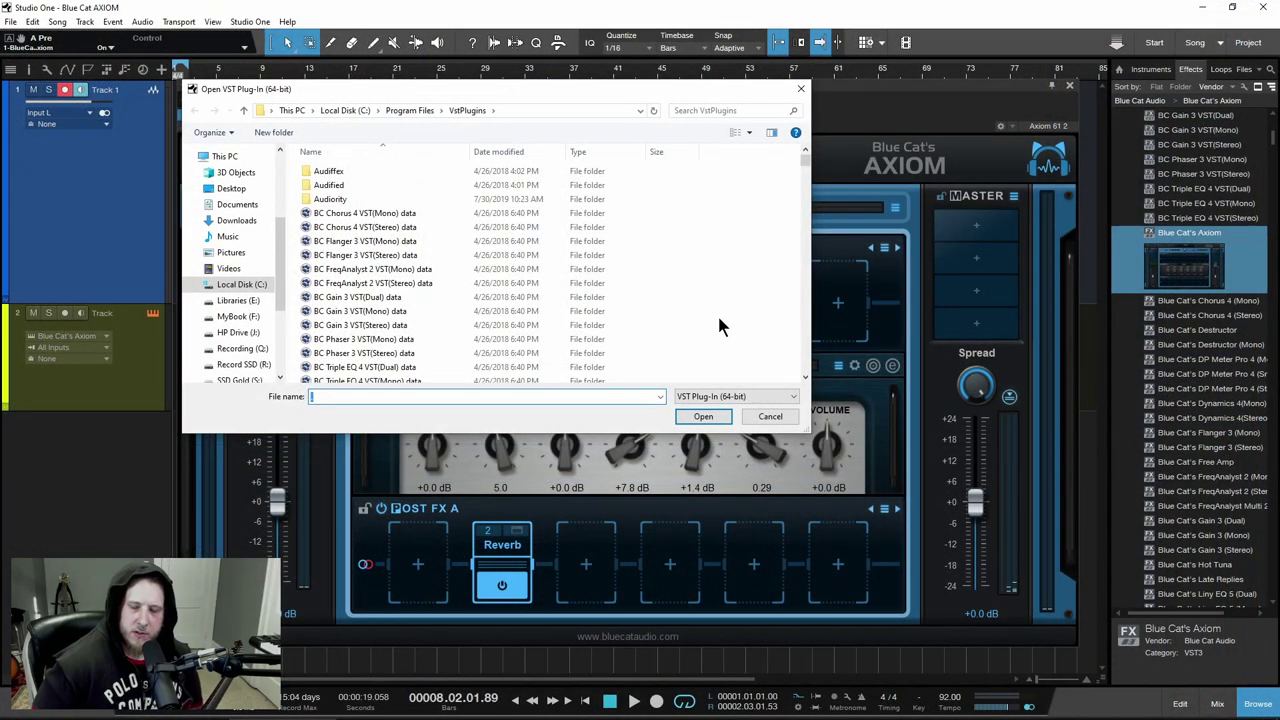
pyautogui.click(768, 417)
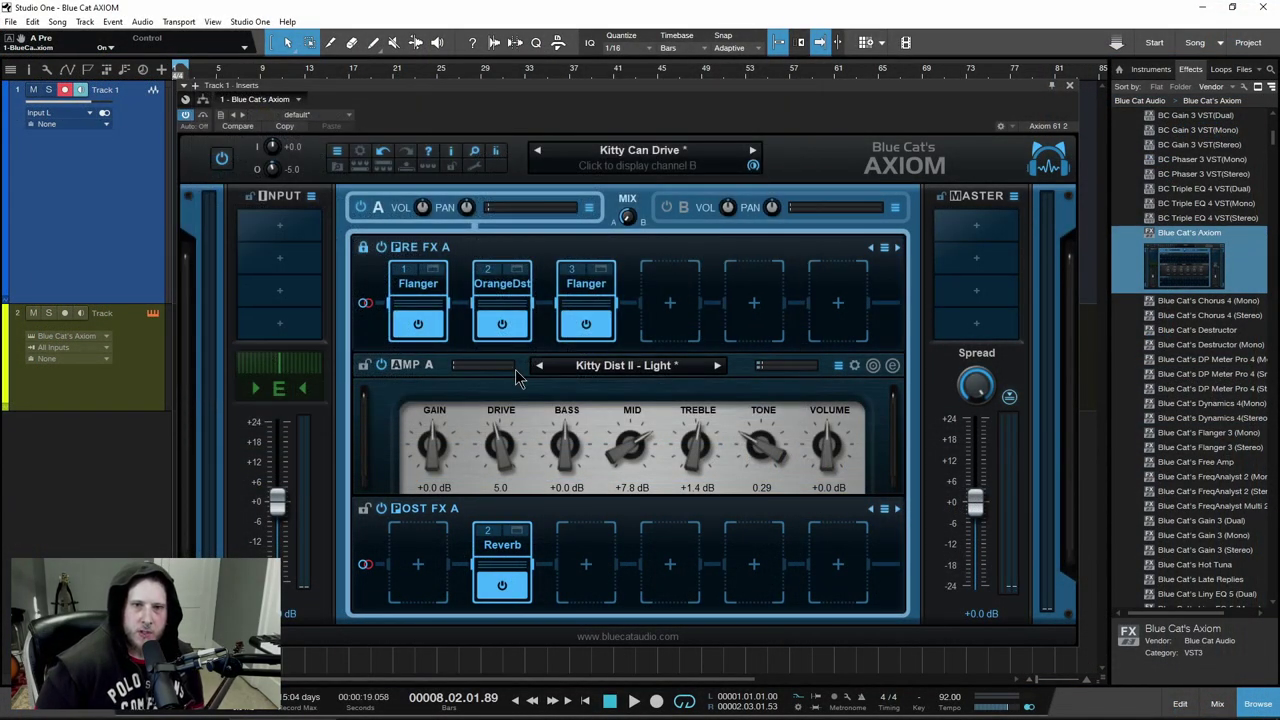
pyautogui.click(472, 168)
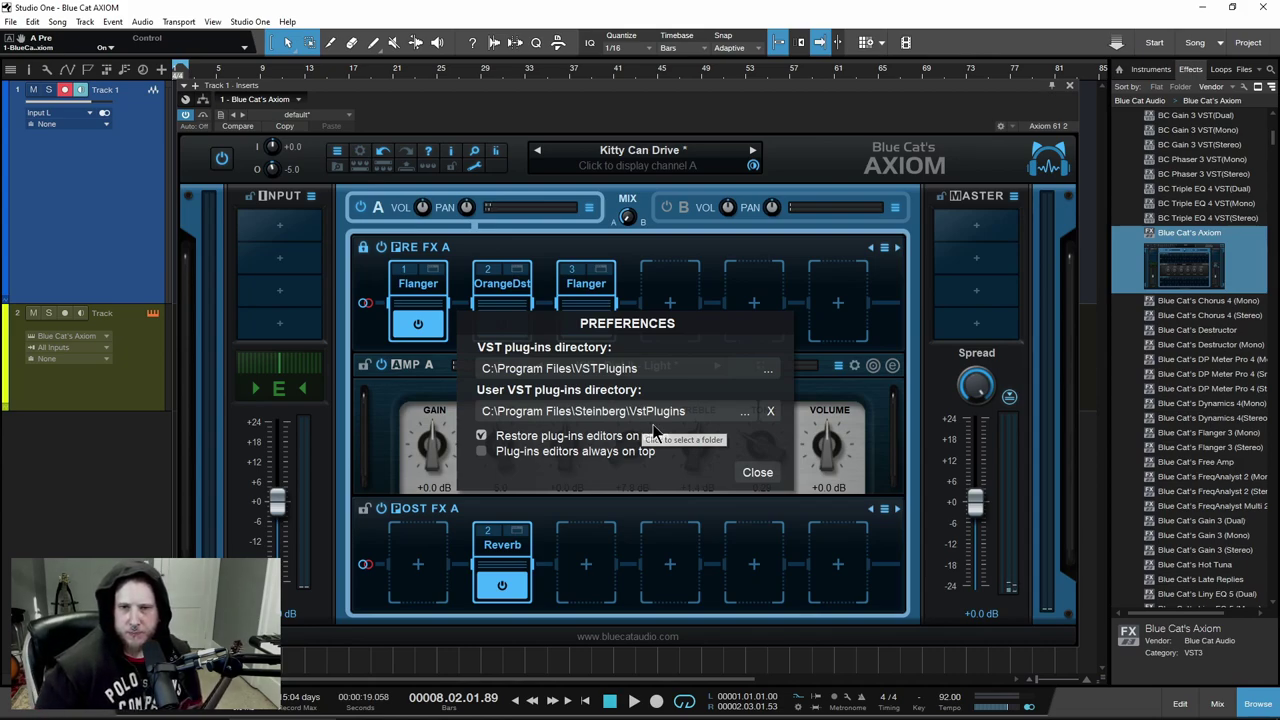
pyautogui.click(752, 474)
# Load WaveShell3-VST 11.0_x64.dll from the VstPlugins folder into Pre FX A slot 4
pyautogui.click(662, 294)
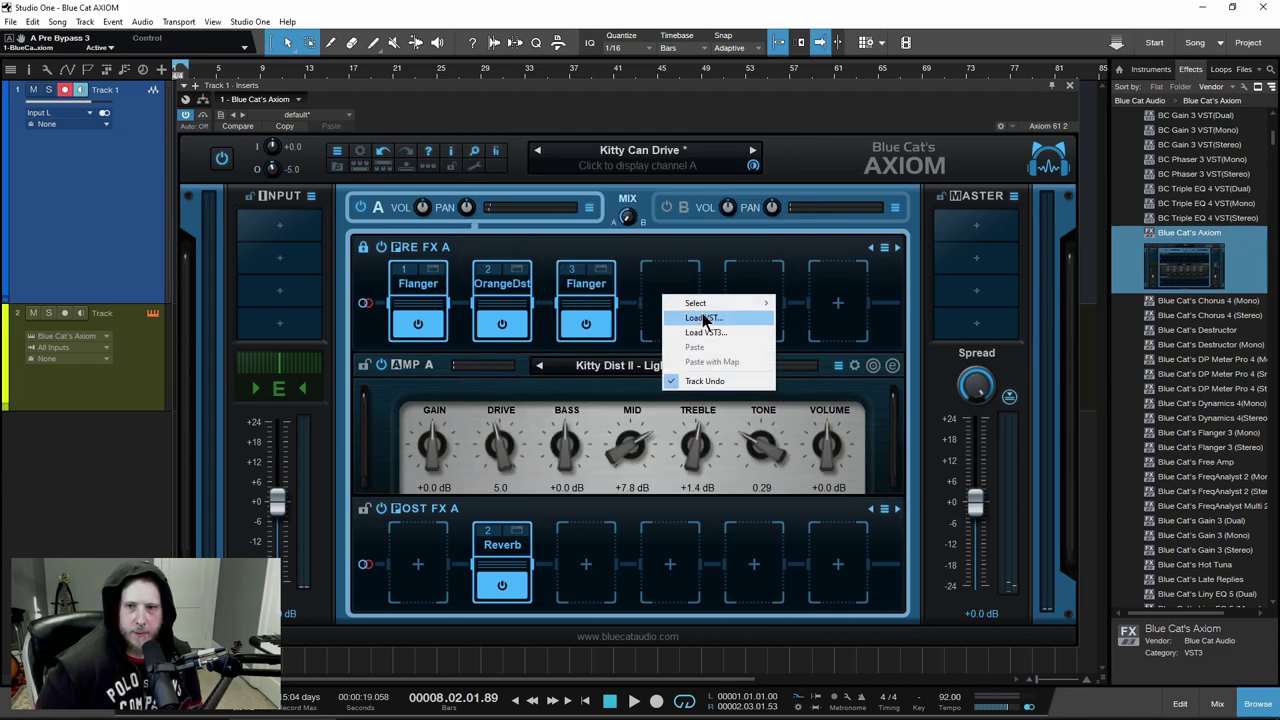
pyautogui.click(700, 312)
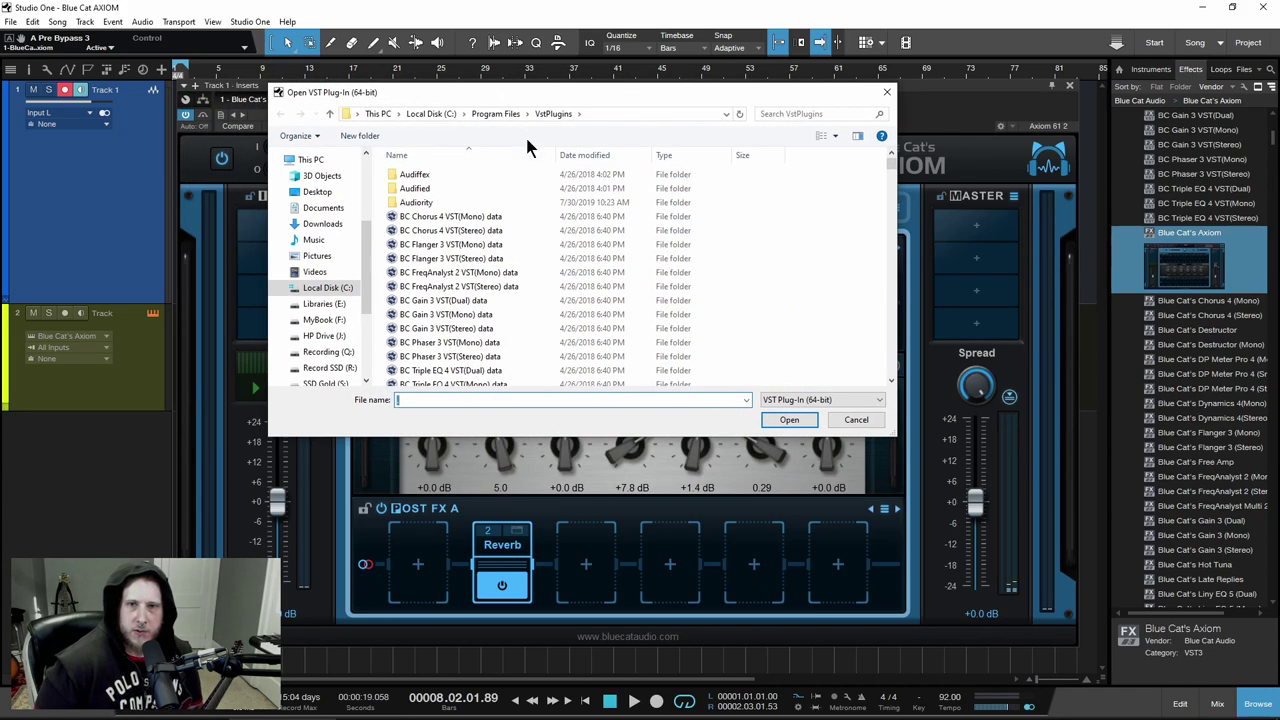
pyautogui.moveTo(893, 168); pyautogui.dragTo(890, 375)
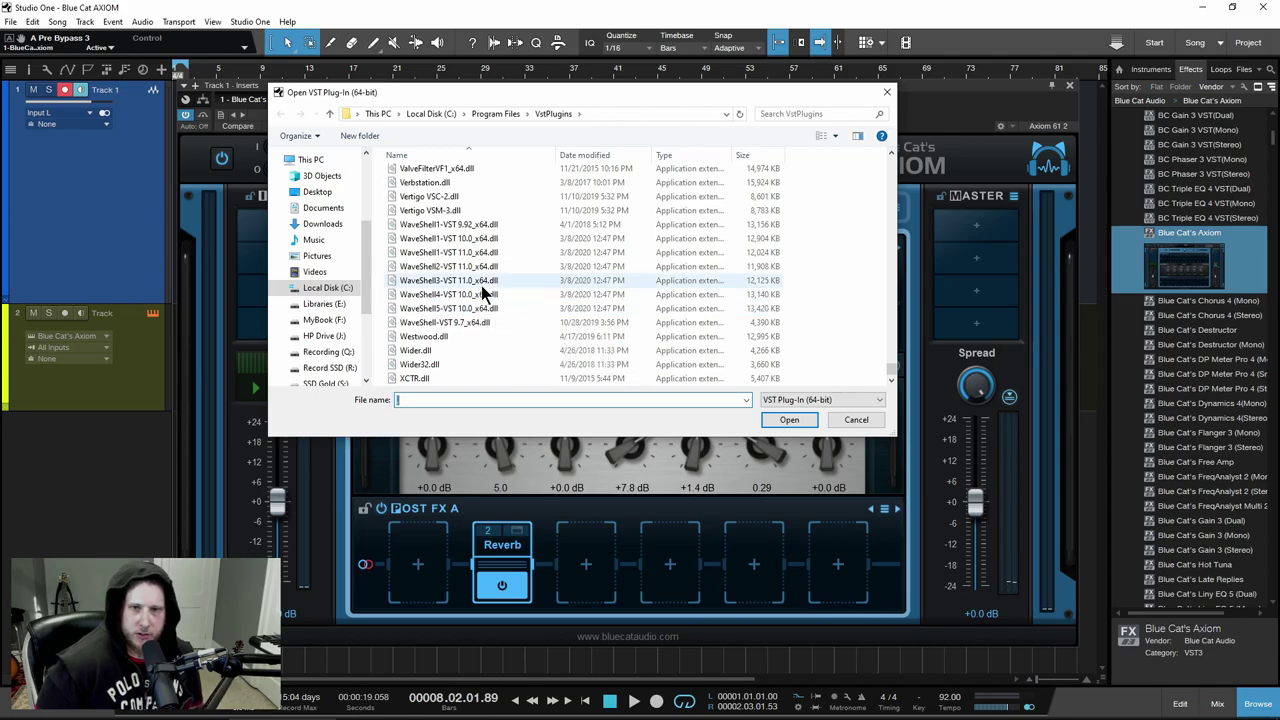
pyautogui.click(481, 285)
pyautogui.click(789, 420)
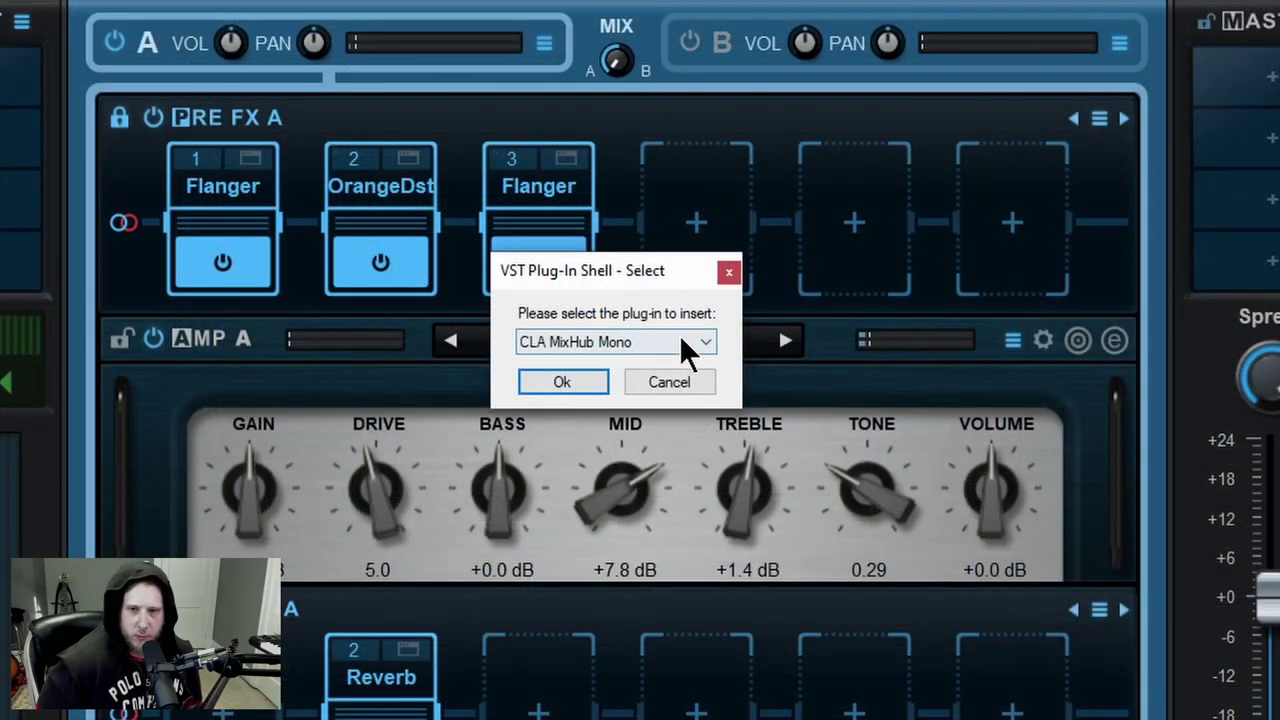
# Choose Scheps Omni Channel Stereo as the shell plug-in to insert and confirm it
pyautogui.click(681, 338)
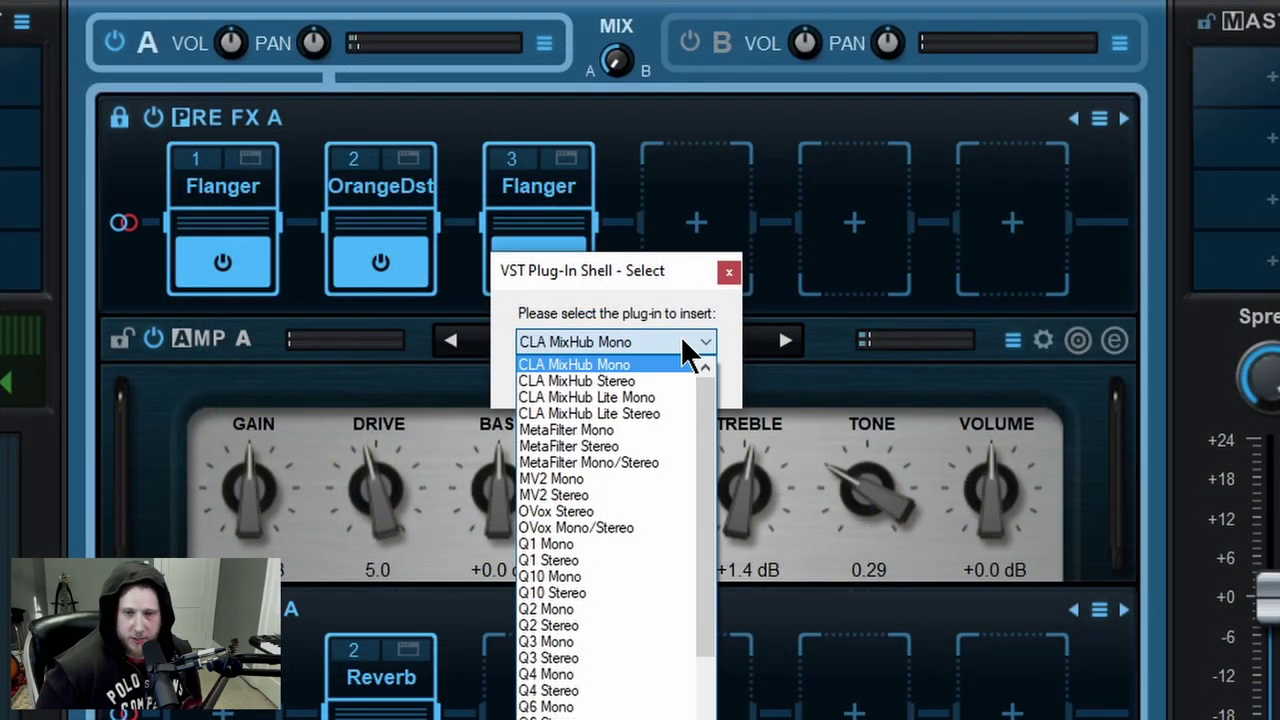
pyautogui.scroll(-3, 650, 528)
pyautogui.scroll(-3, 648, 525)
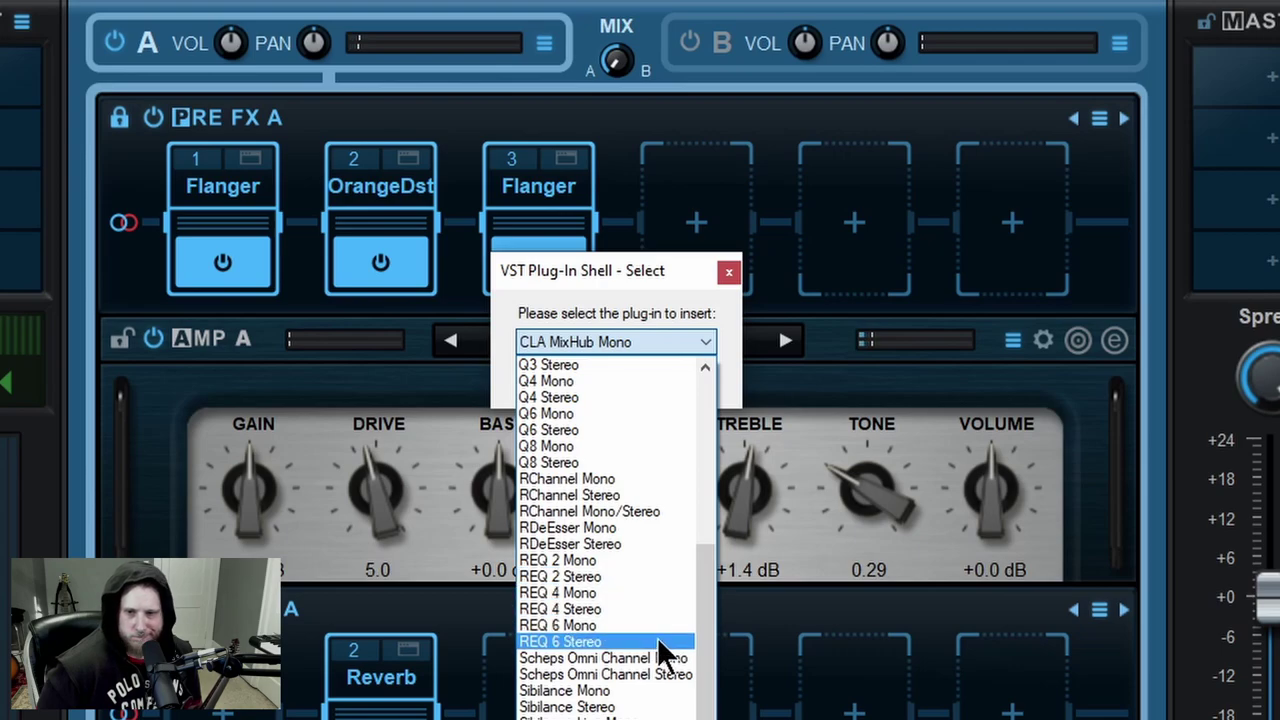
pyautogui.click(660, 675)
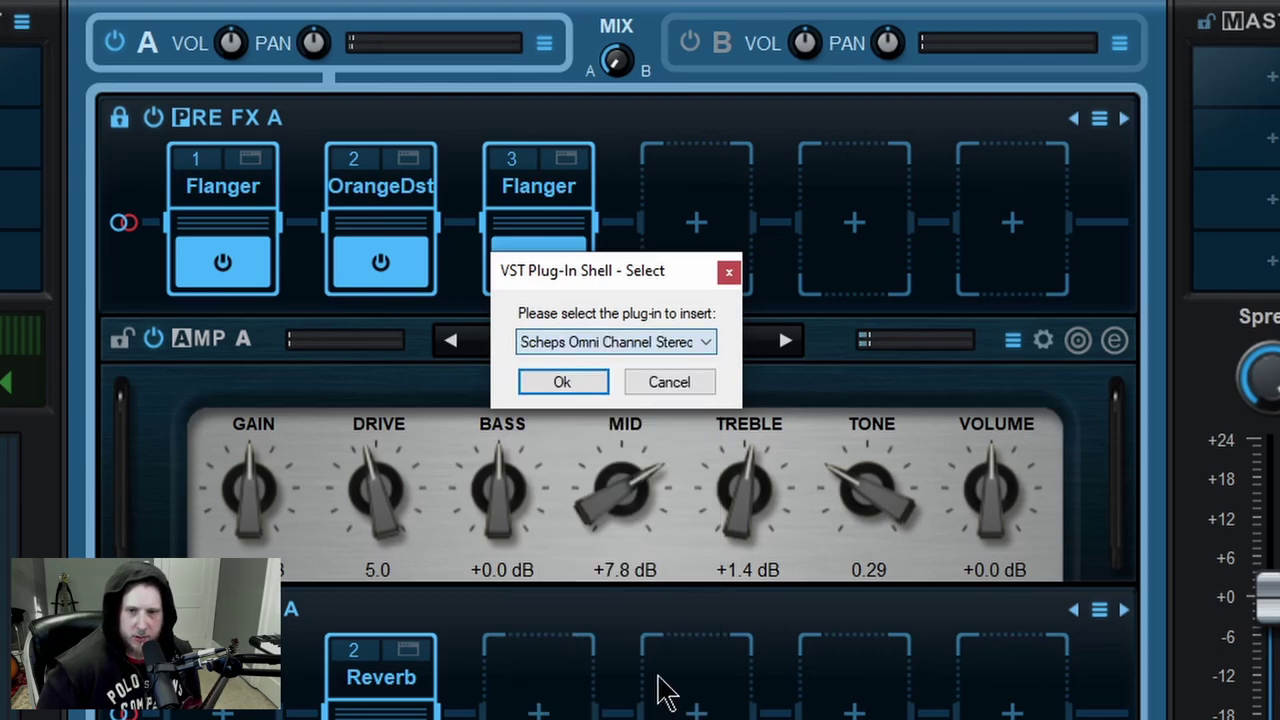
pyautogui.click(574, 387)
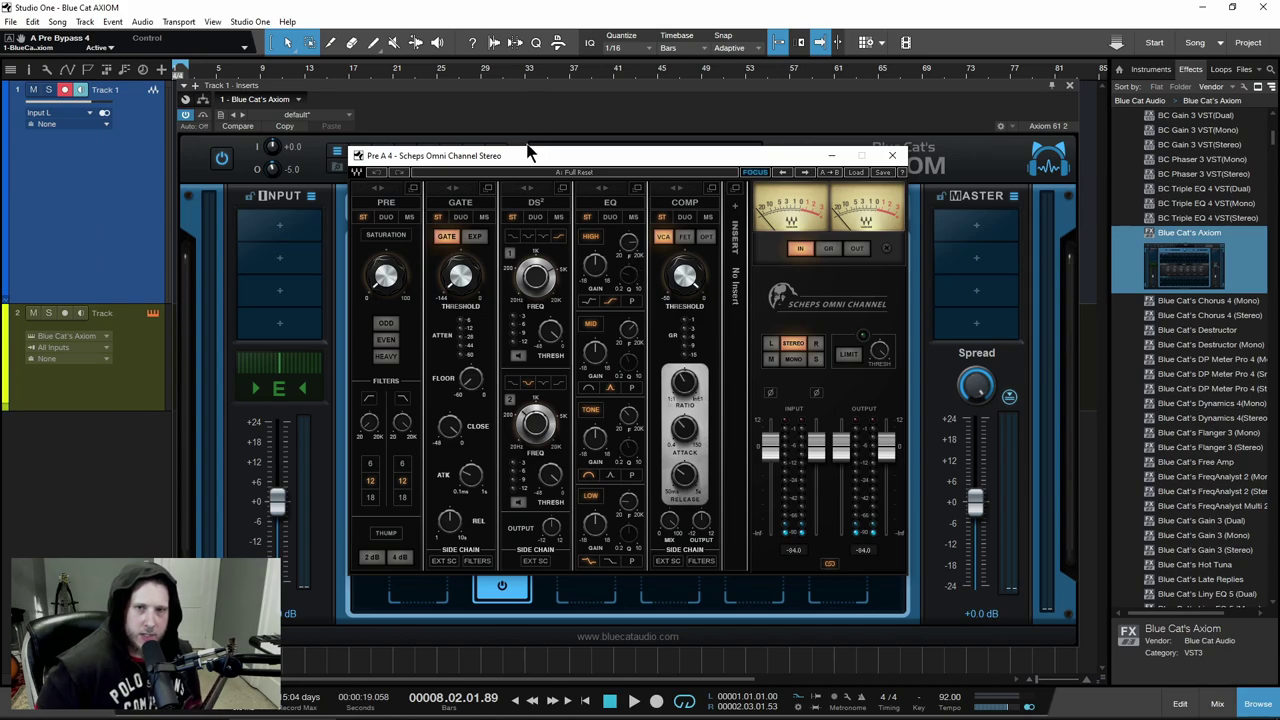
# Move the Scheps Omni Channel editor aside and bypass the effects in Pre FX A slots 1, 2 and 3
pyautogui.moveTo(528, 152); pyautogui.dragTo(783, 149)
pyautogui.click(432, 318)
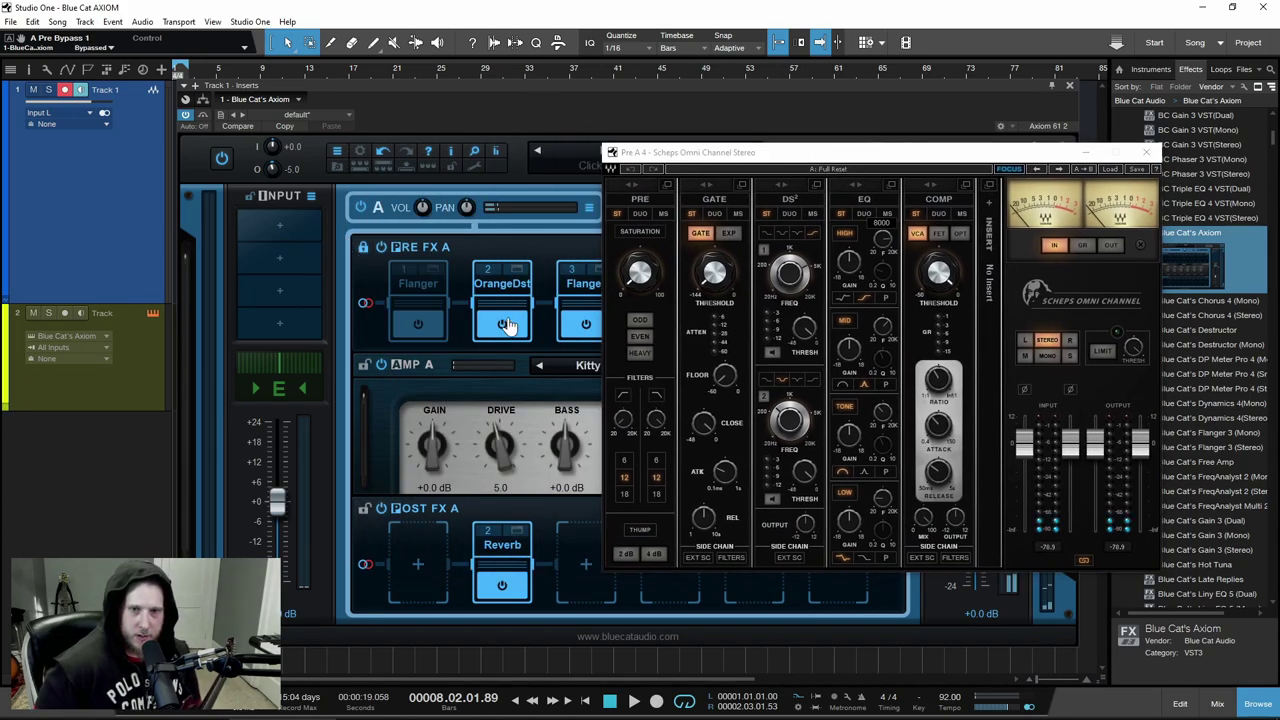
pyautogui.click(505, 322)
pyautogui.click(588, 323)
pyautogui.moveTo(722, 160); pyautogui.dragTo(846, 162)
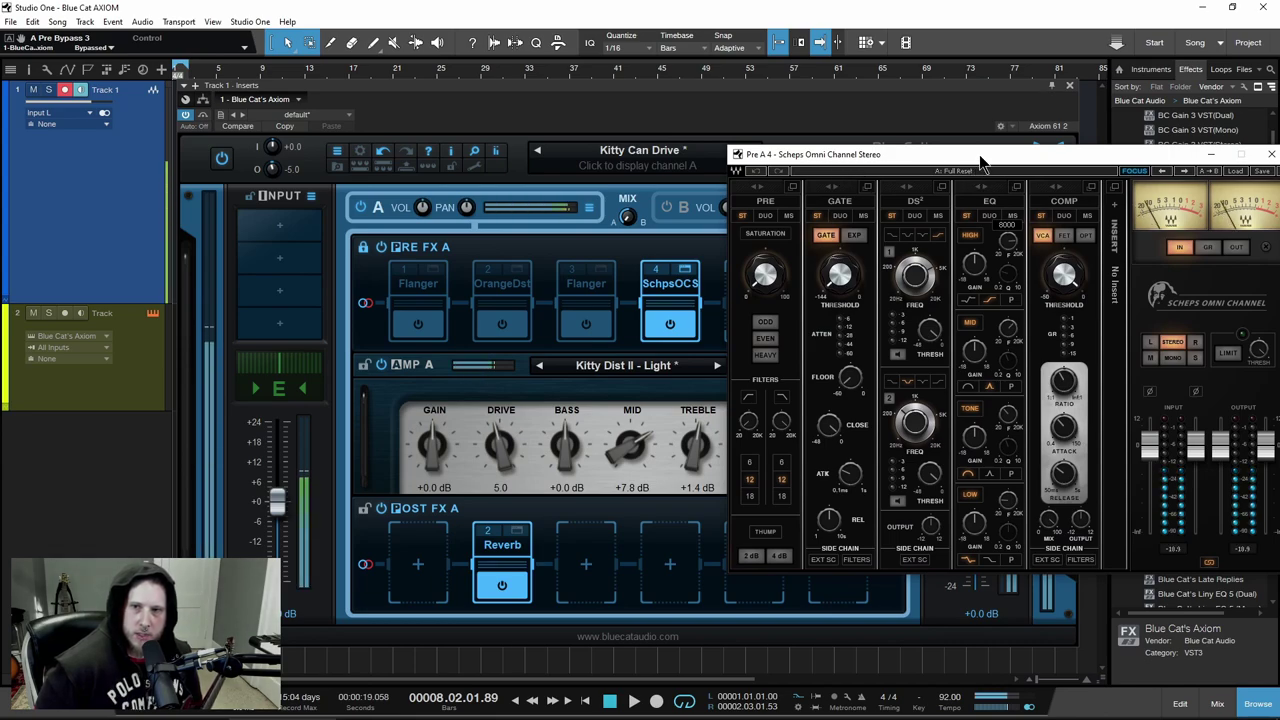
# Set Scheps Omni Channel's compressor threshold to about -12 and its gate threshold to about -49, and close the editor
pyautogui.moveTo(981, 160); pyautogui.dragTo(378, 167)
pyautogui.moveTo(461, 286); pyautogui.dragTo(461, 284)
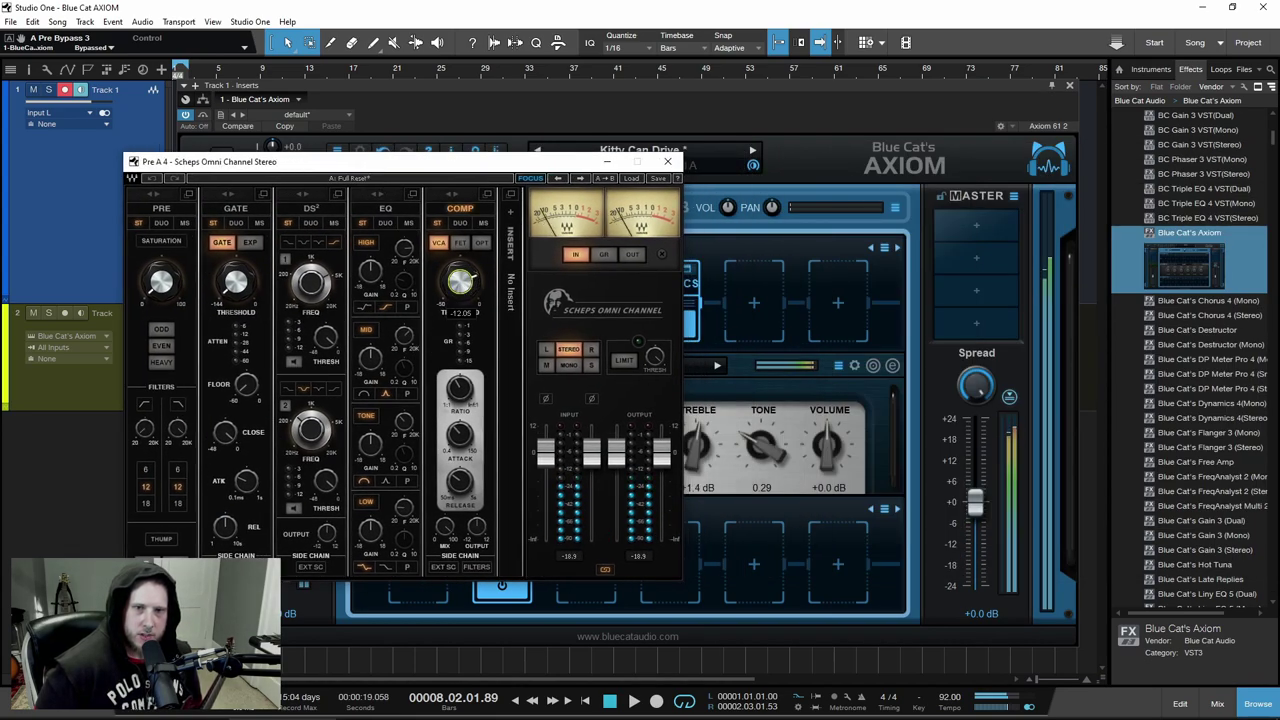
pyautogui.moveTo(241, 303); pyautogui.dragTo(241, 300)
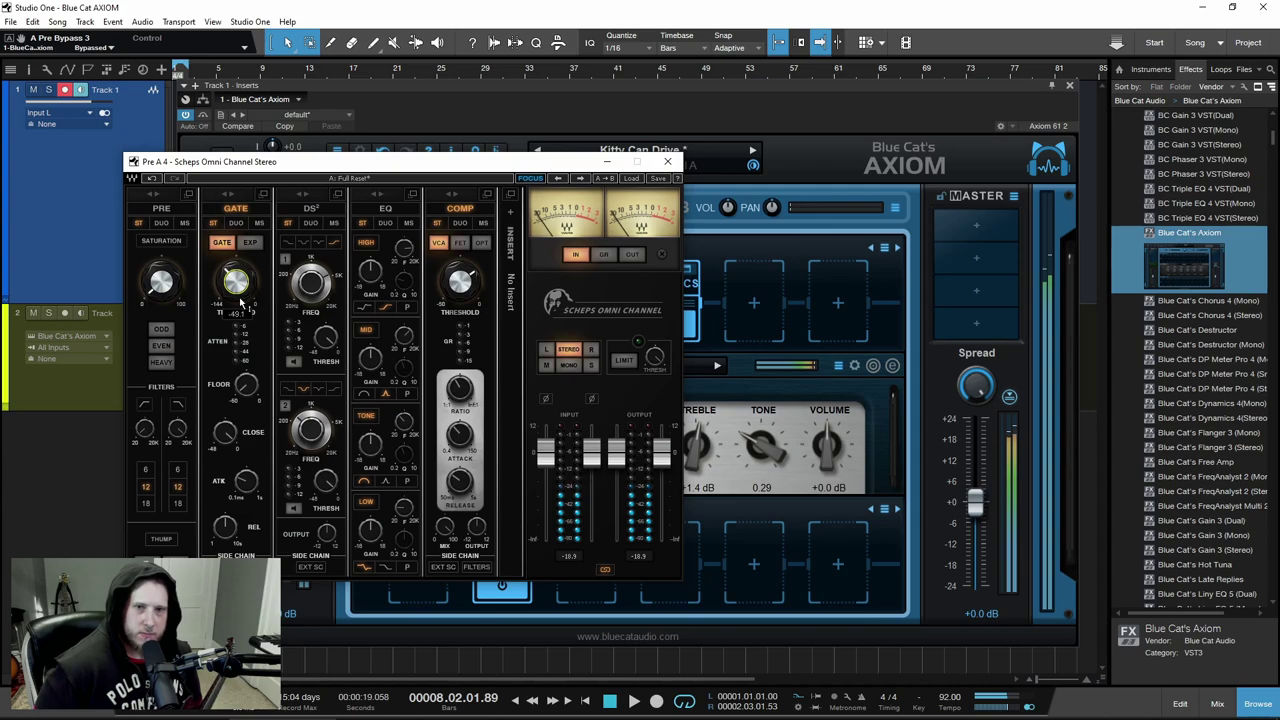
pyautogui.click(667, 161)
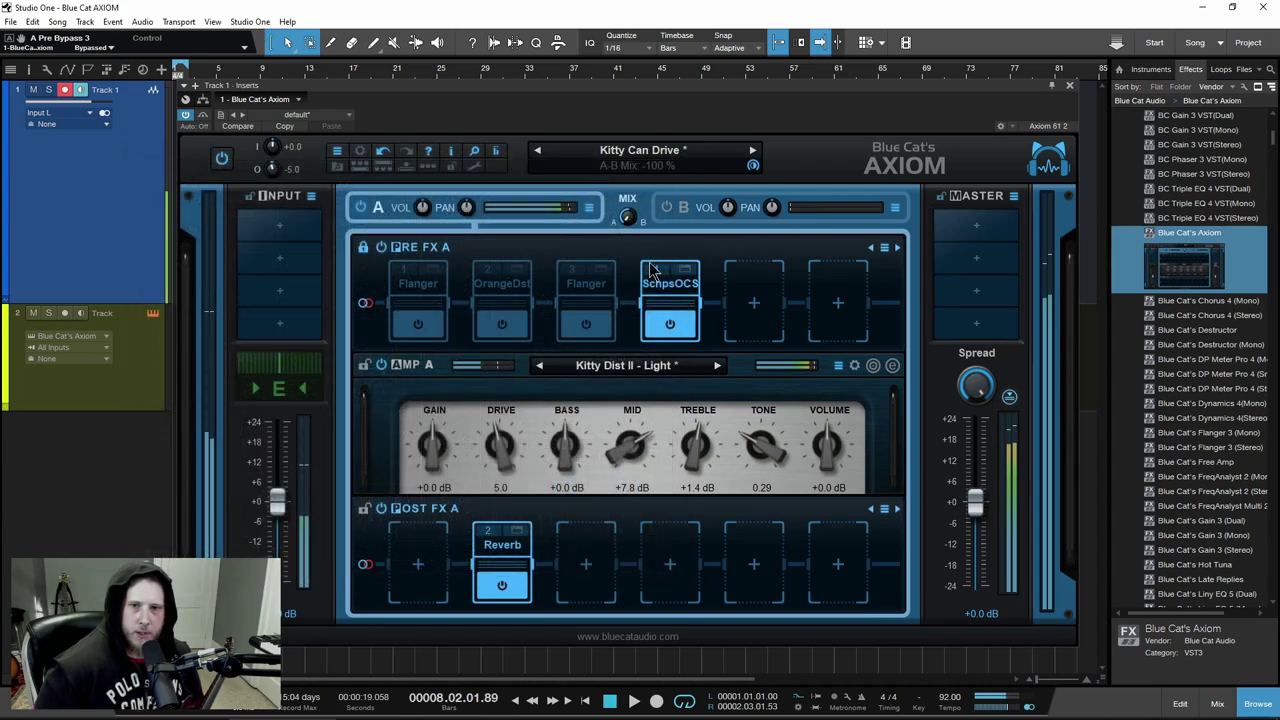
# Re-enable the bypassed effects in Pre FX A slots 1, 2 and 3
pyautogui.click(586, 325)
pyautogui.click(502, 323)
pyautogui.click(418, 323)
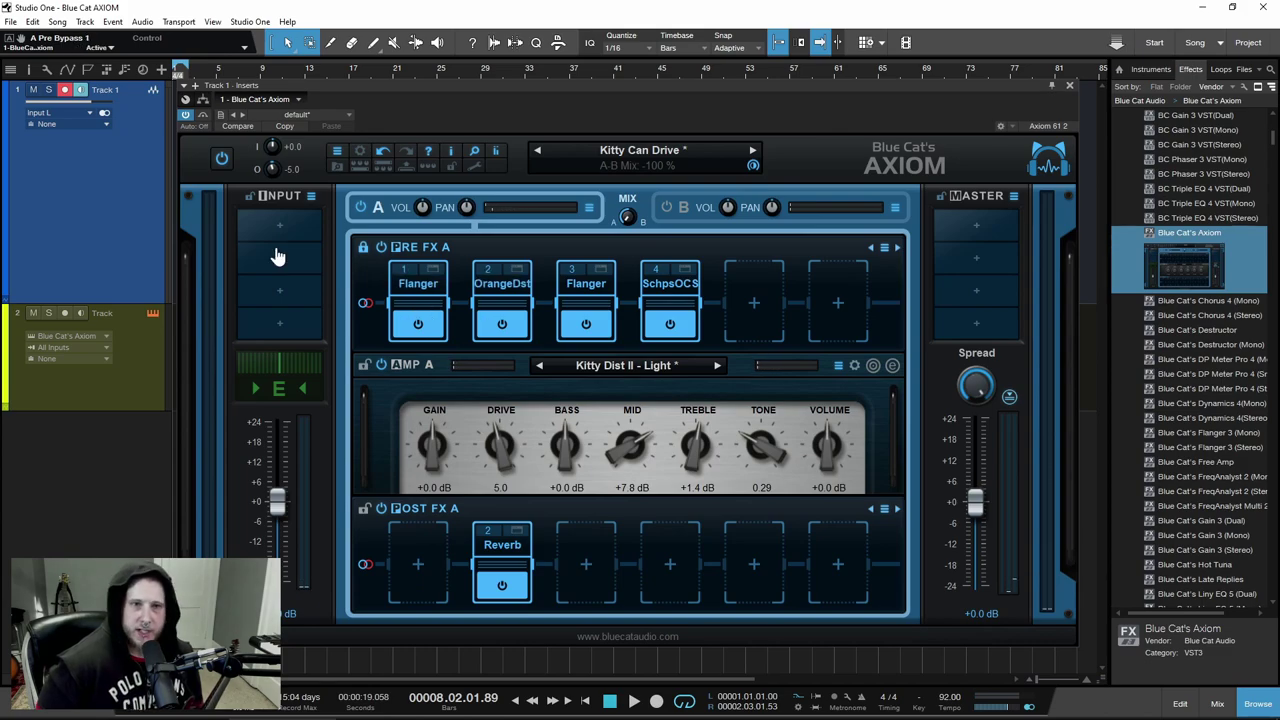
# Look at the save dialog for the Pre FX A strip and cancel it
pyautogui.click(884, 250)
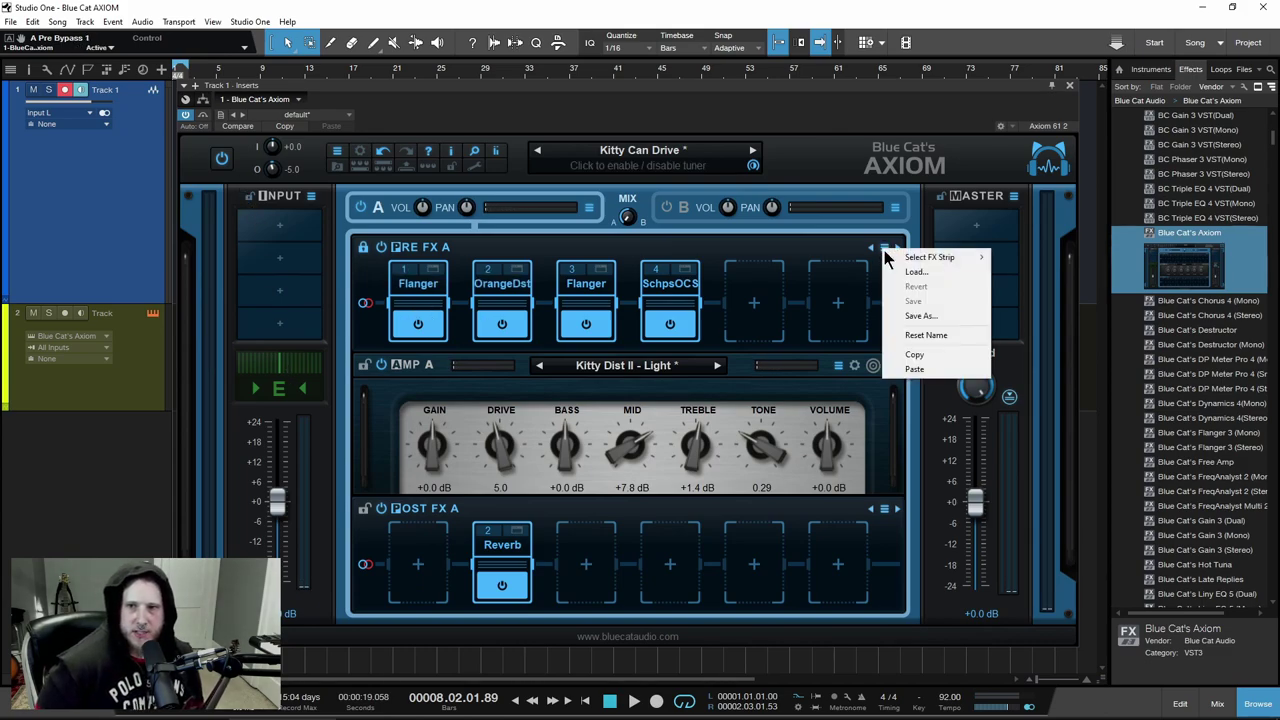
pyautogui.click(920, 317)
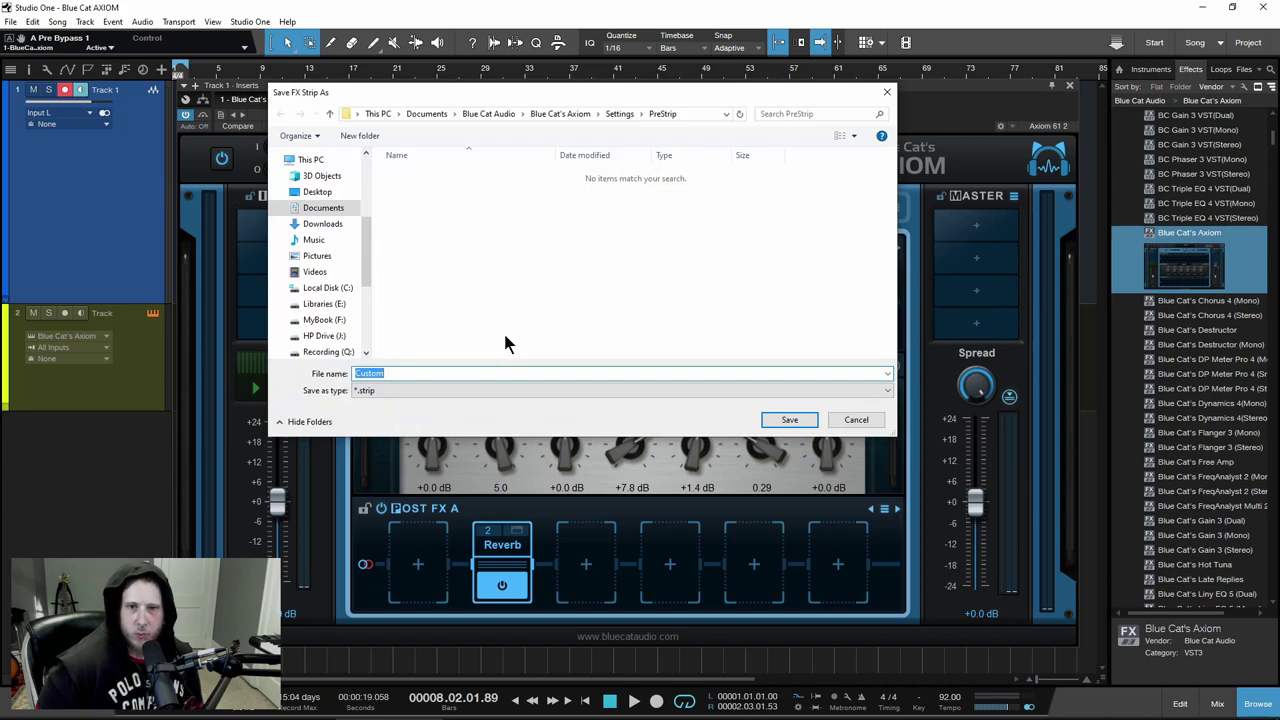
pyautogui.click(853, 420)
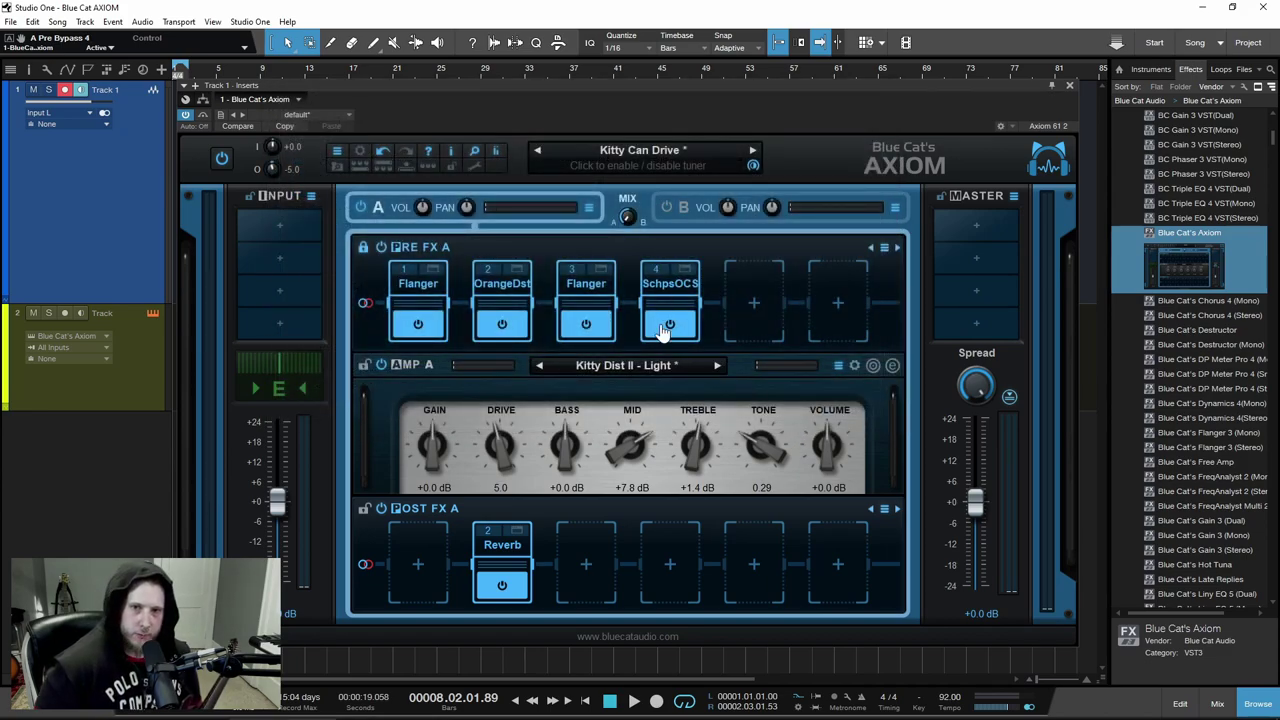
# Load the VST3 plug-in bx_console SSL 4000 G.vst3 into the empty Pre FX A slot 5
pyautogui.rightClick(745, 315)
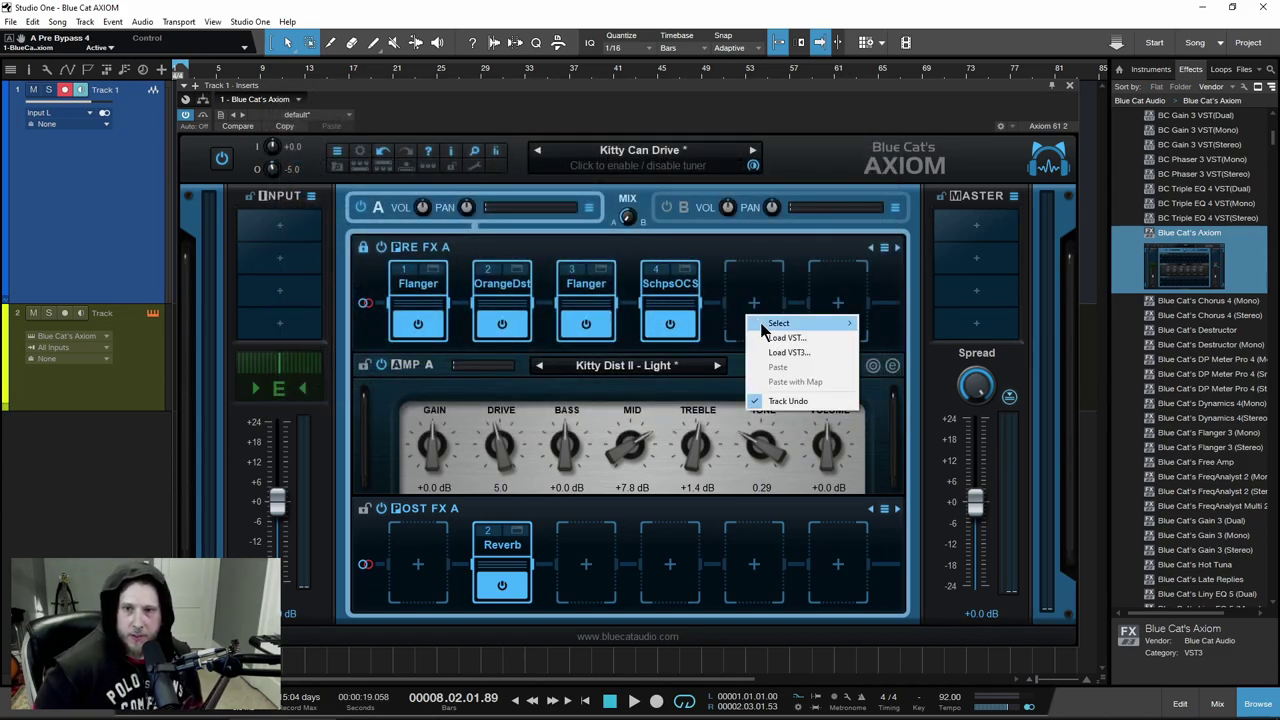
pyautogui.click(784, 353)
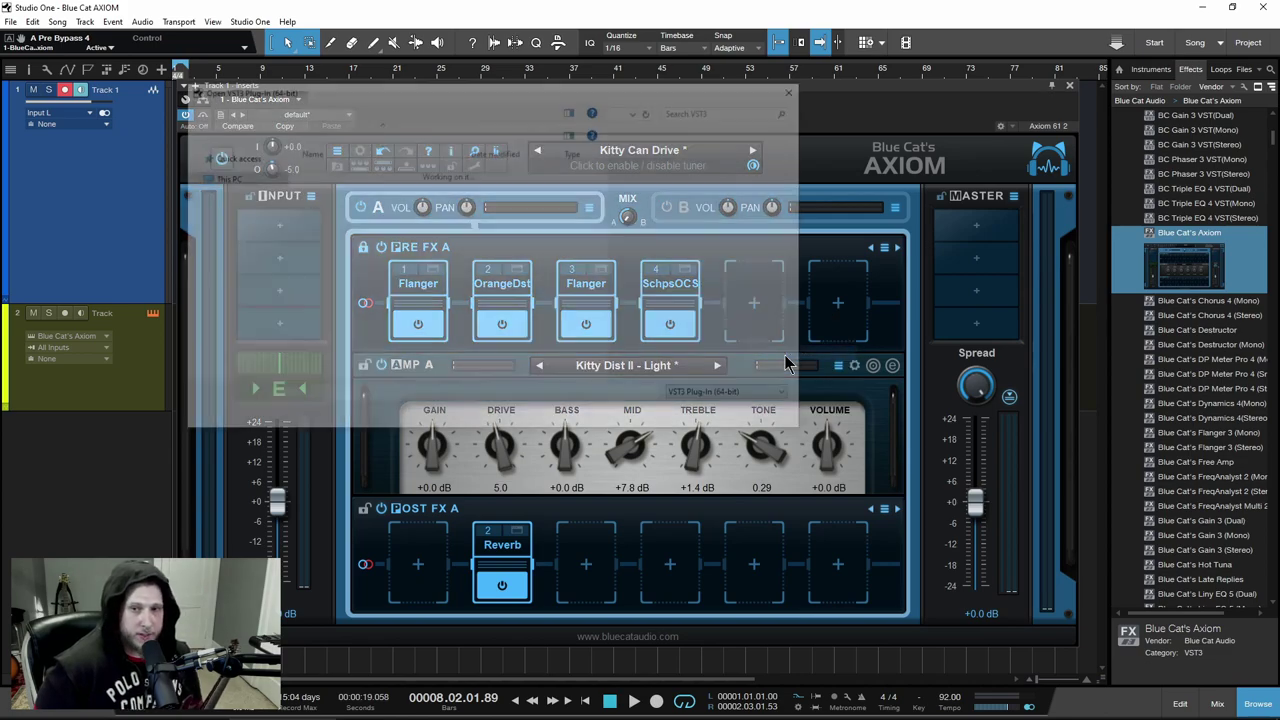
pyautogui.scroll(-12, 568, 315)
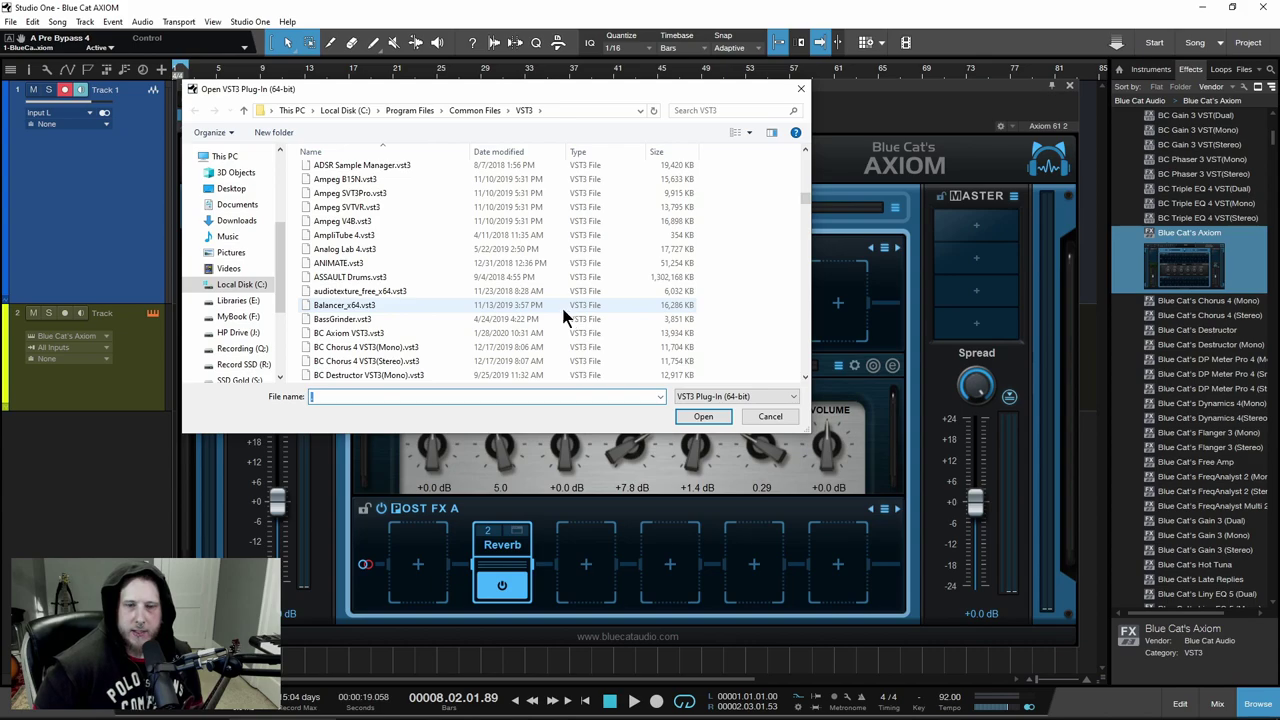
pyautogui.scroll(-9, 453, 271)
pyautogui.scroll(6, 453, 271)
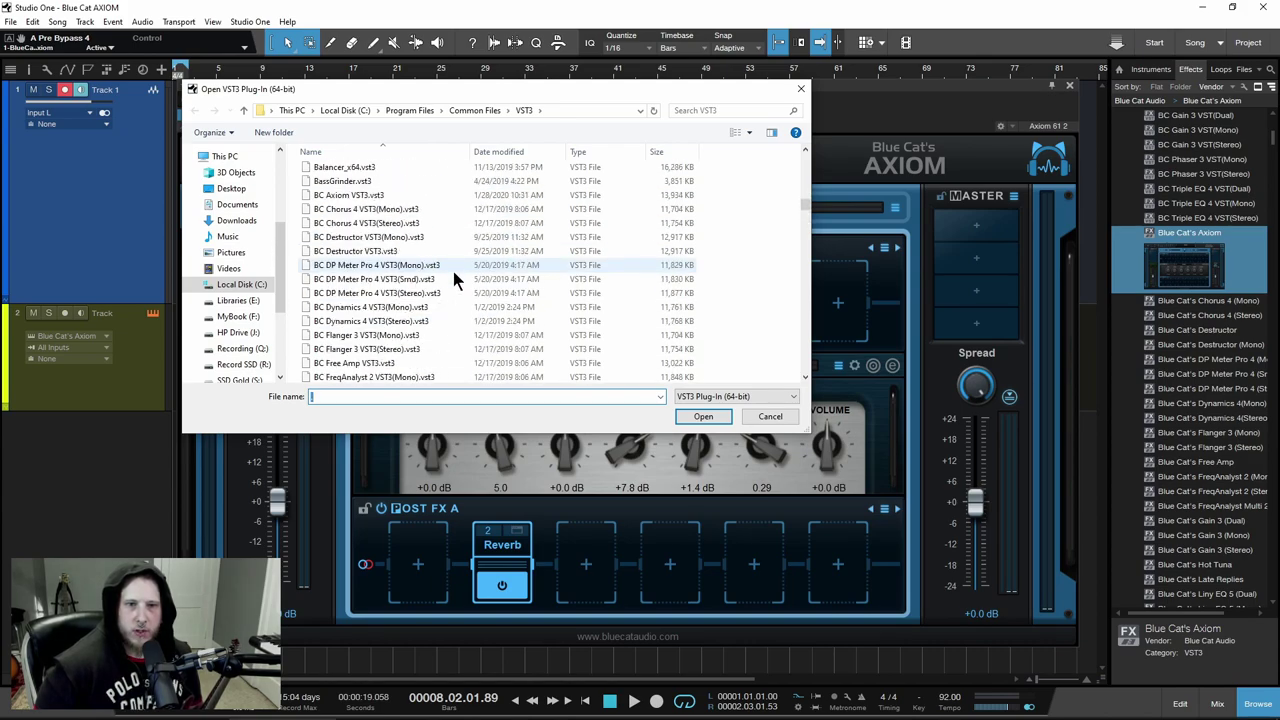
pyautogui.scroll(5, 453, 271)
pyautogui.scroll(-5, 453, 271)
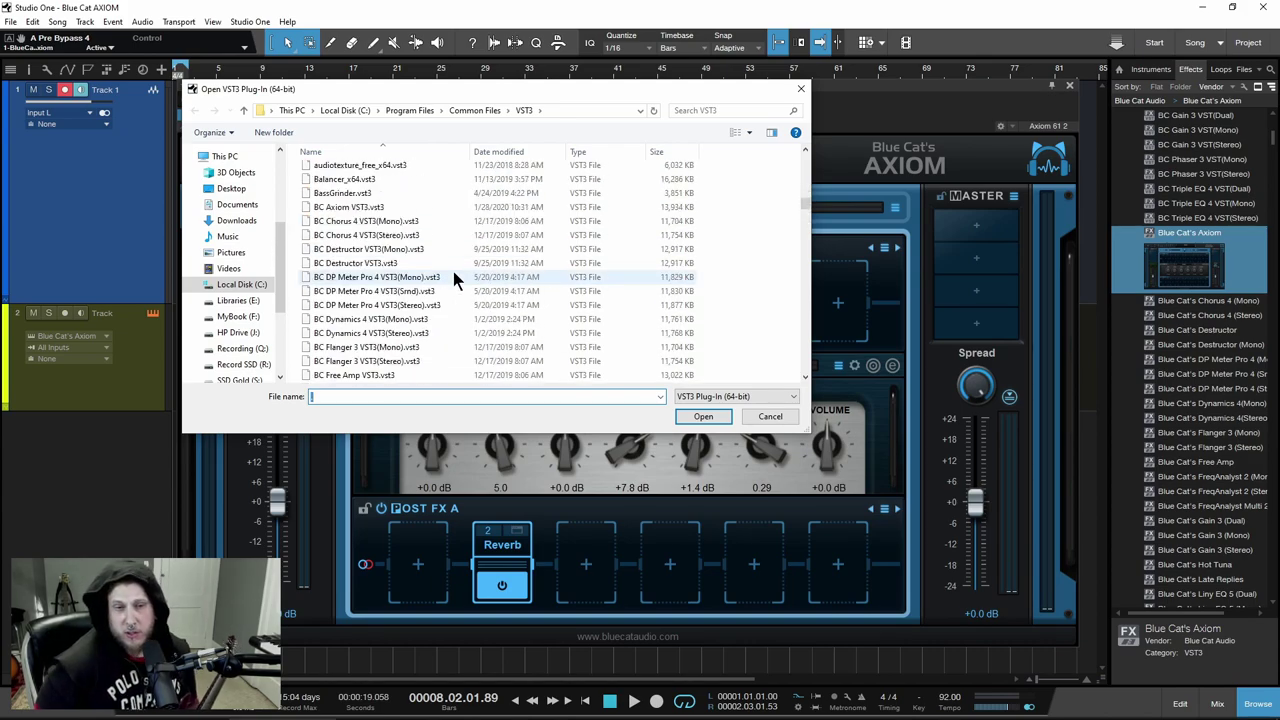
pyautogui.scroll(-10, 453, 271)
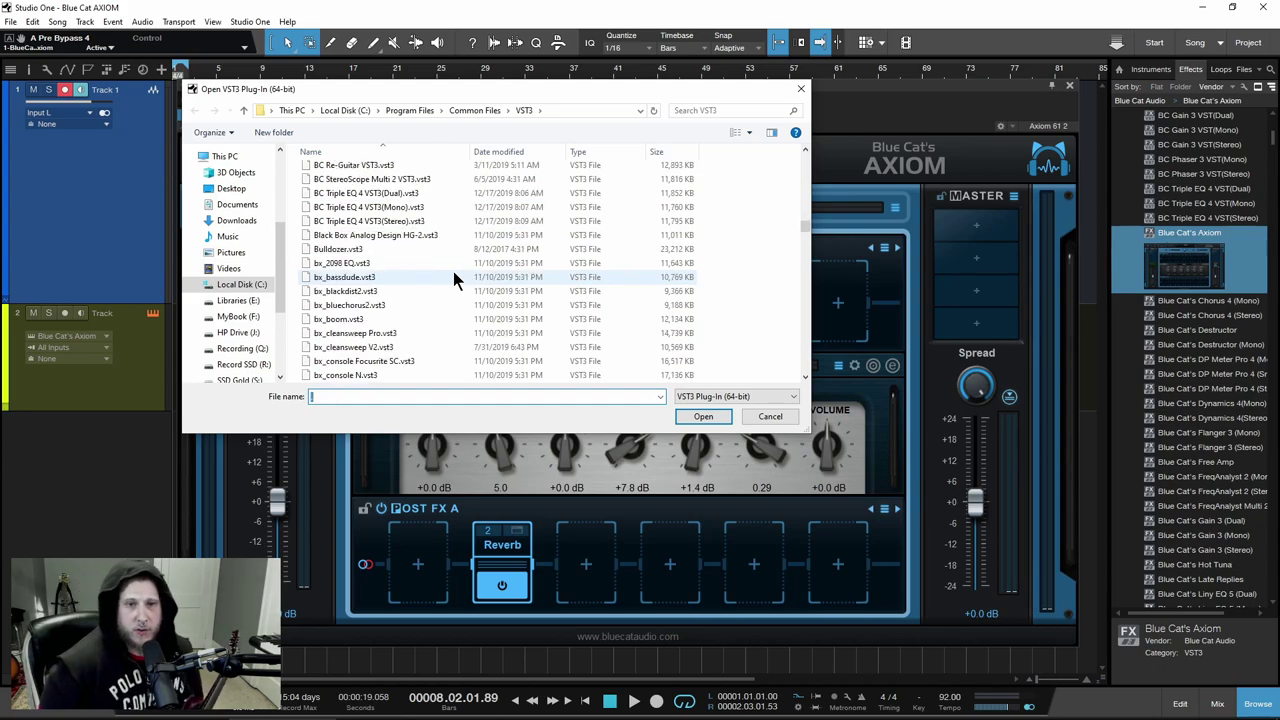
pyautogui.scroll(-3, 453, 271)
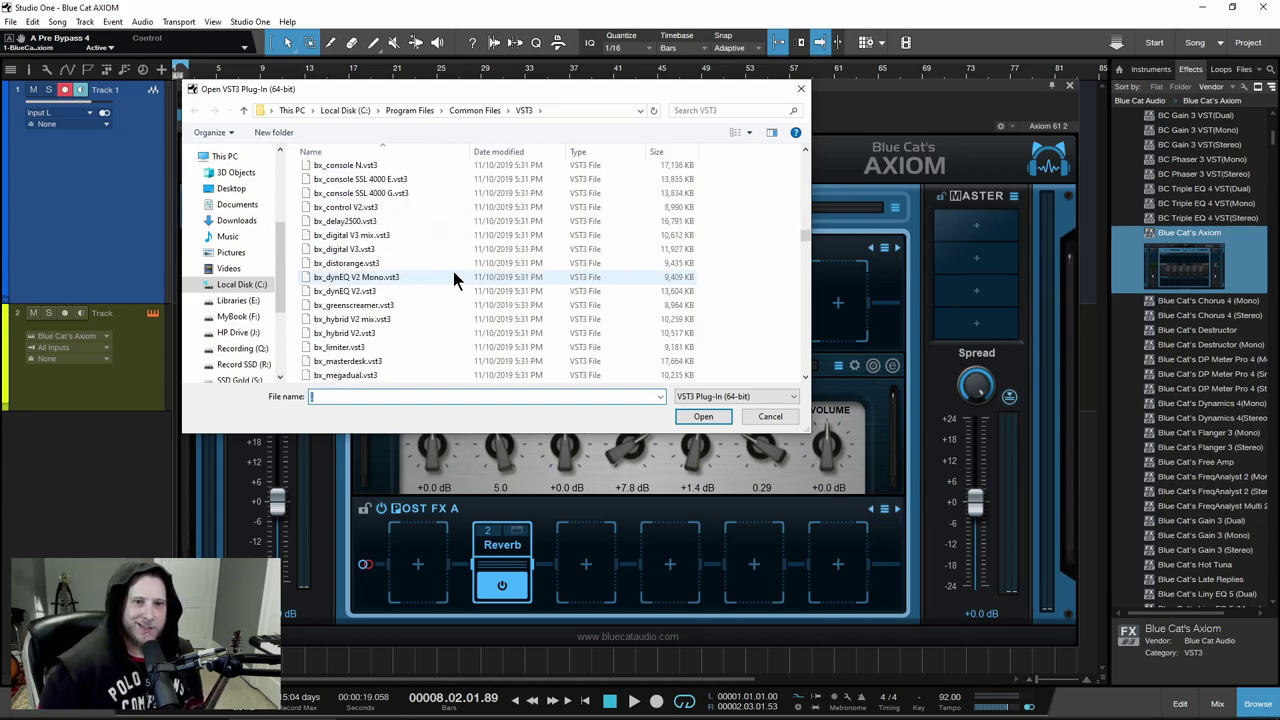
pyautogui.scroll(-2, 453, 271)
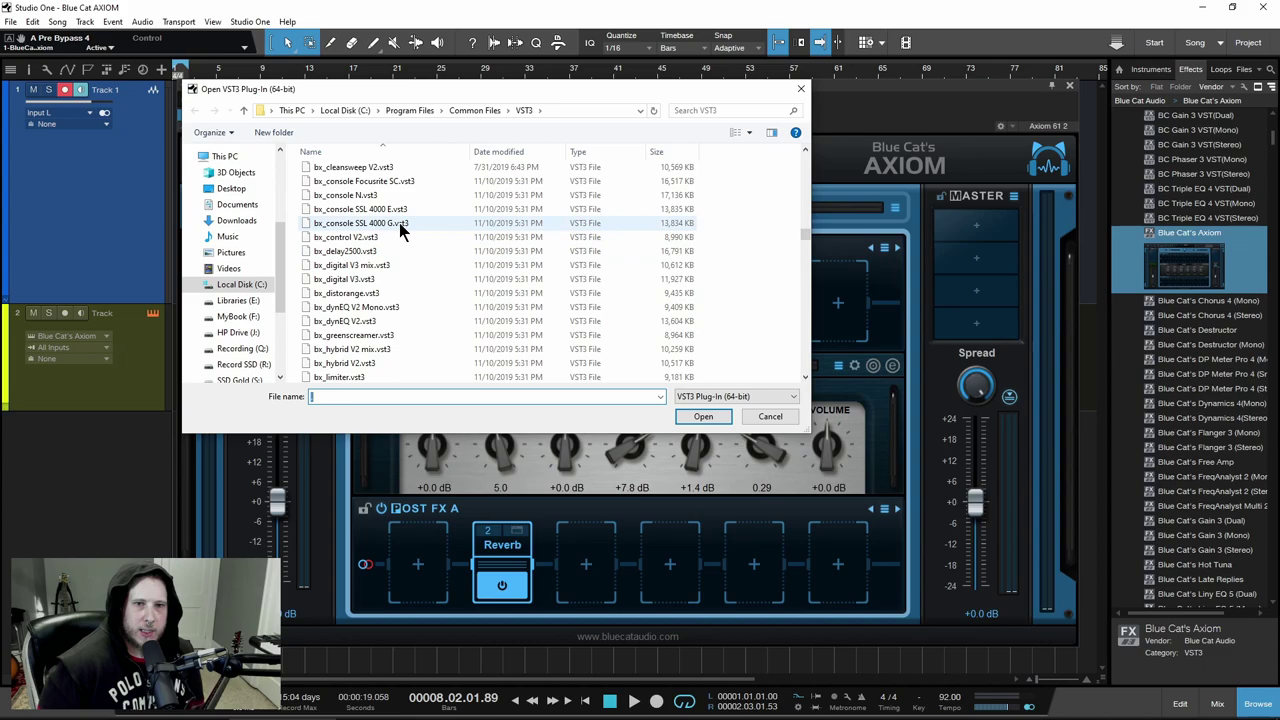
pyautogui.click(400, 229)
pyautogui.click(703, 417)
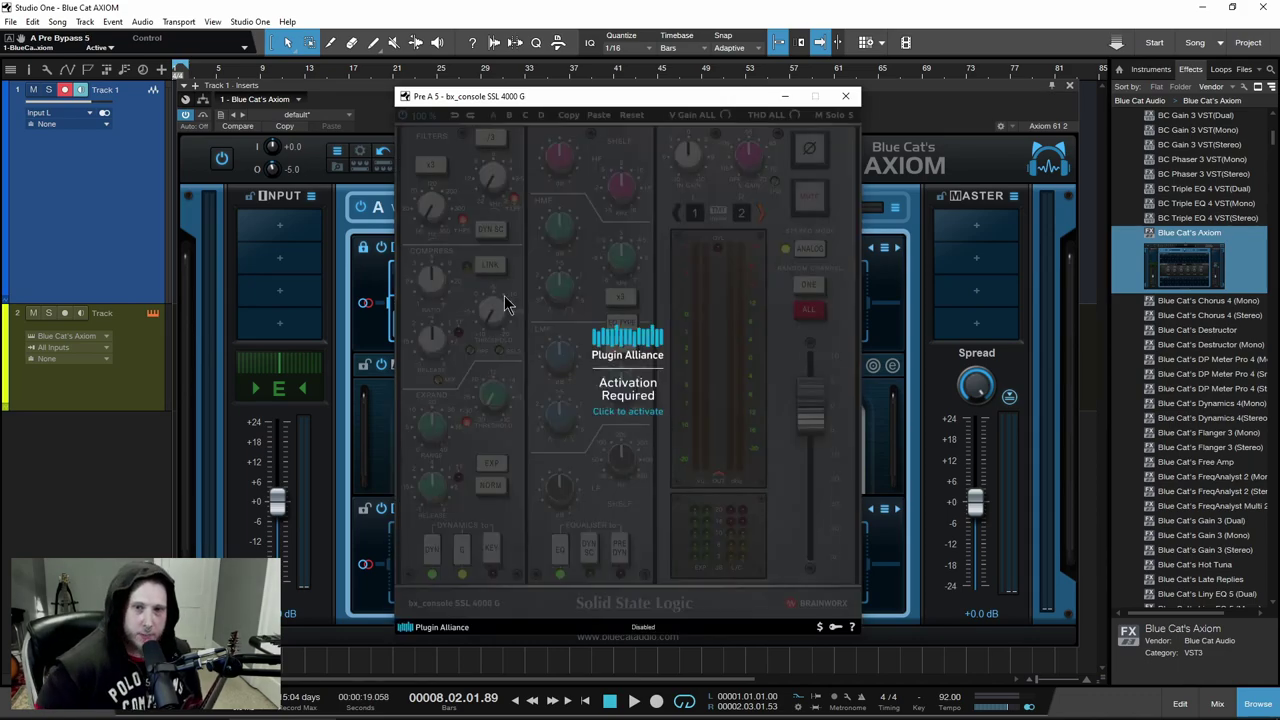
# Activate bx_console SSL 4000 G online, and move its editor aside and close it
pyautogui.click(638, 412)
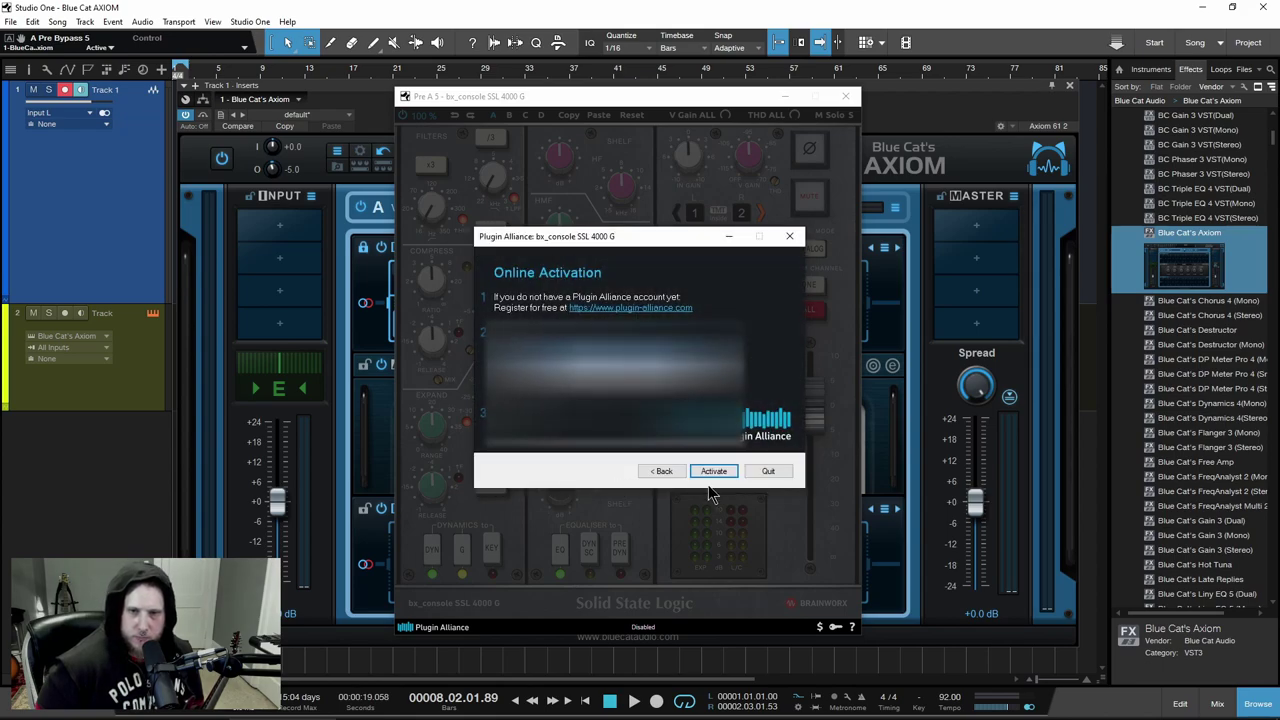
pyautogui.click(718, 472)
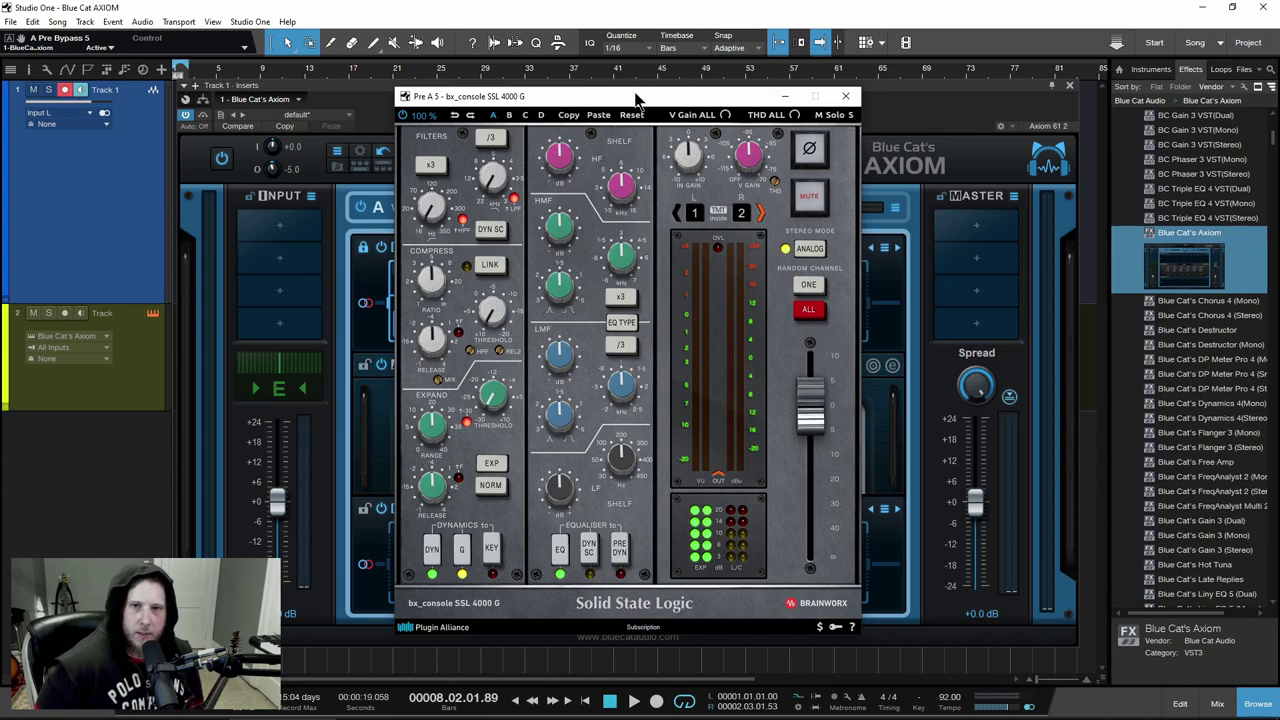
pyautogui.moveTo(635, 97); pyautogui.dragTo(1005, 108)
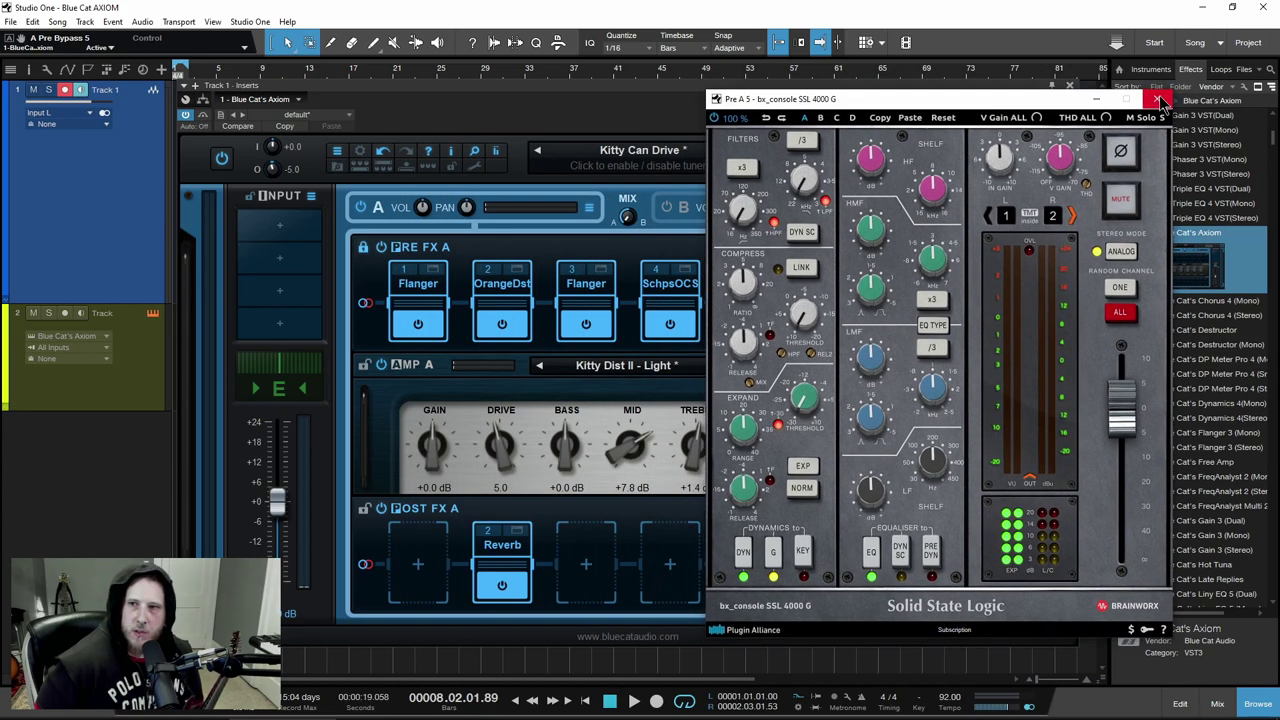
pyautogui.click(1158, 101)
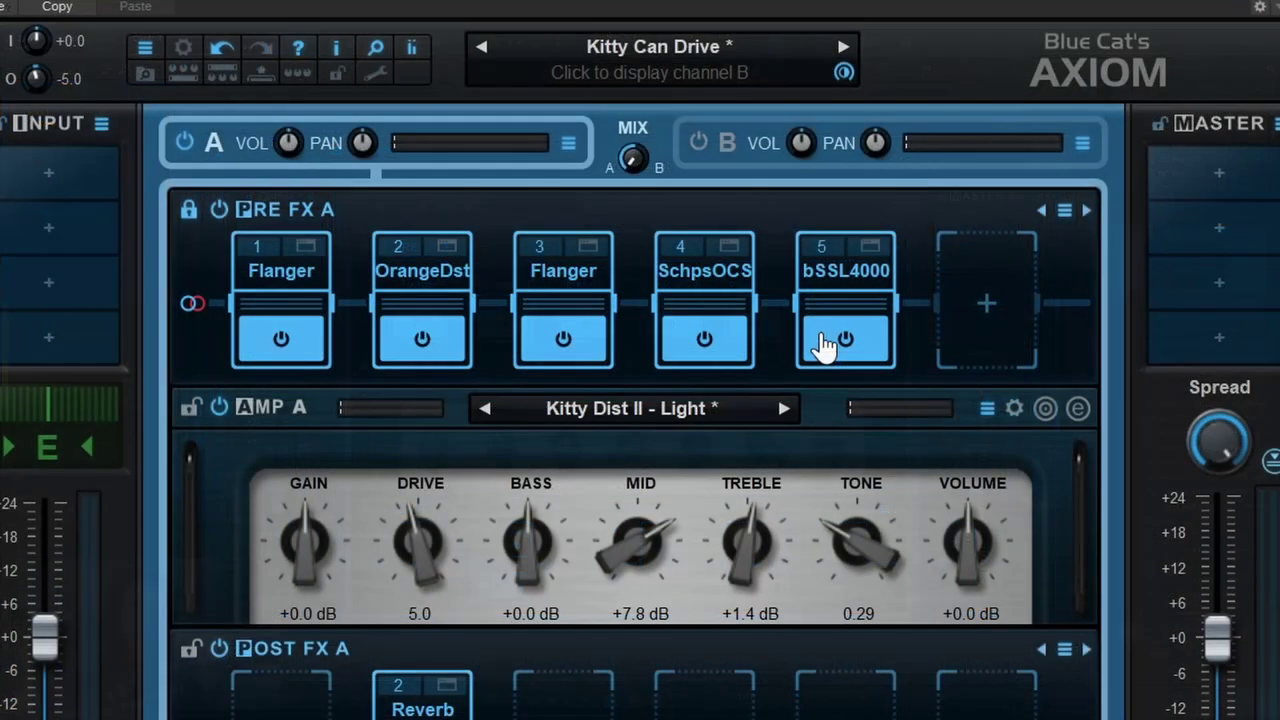
# Enable channel B and load bx_megadual.vst3 into Pre FX B slot 2, closing its editor
pyautogui.click(728, 146)
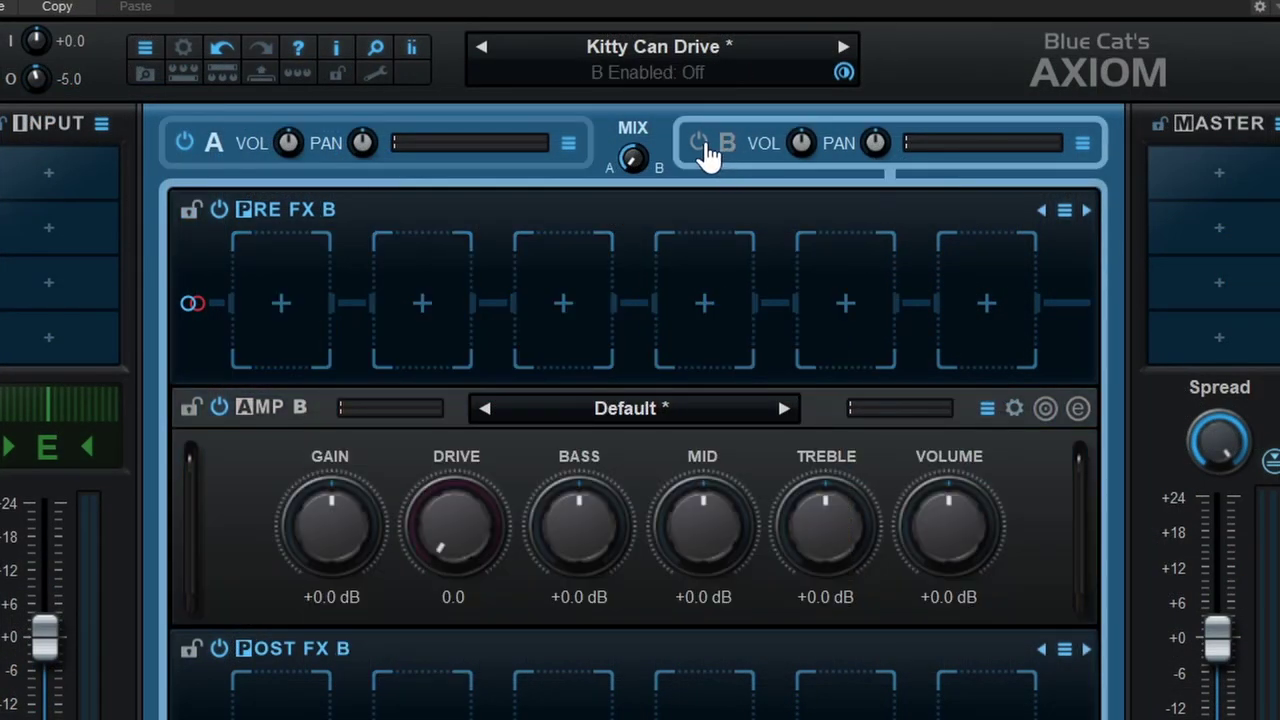
pyautogui.click(700, 143)
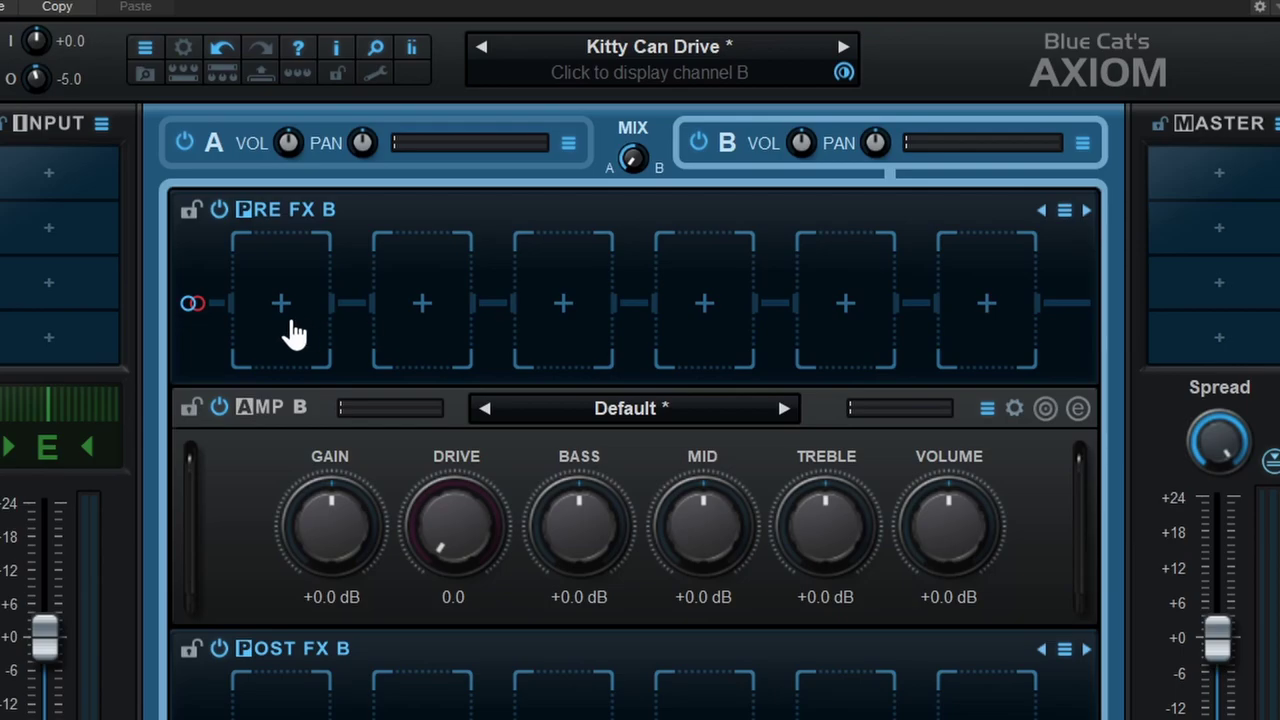
pyautogui.click(398, 292)
pyautogui.click(540, 343)
pyautogui.scroll(-3, 450, 302)
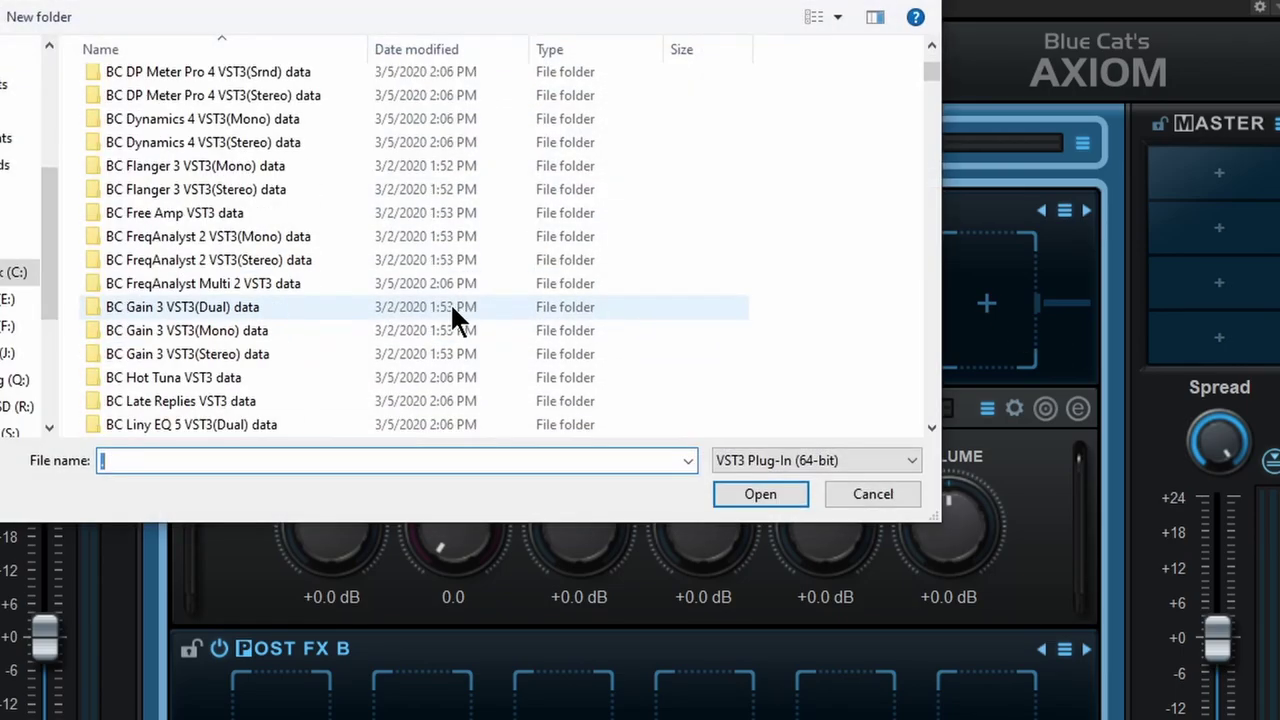
pyautogui.scroll(-20, 452, 310)
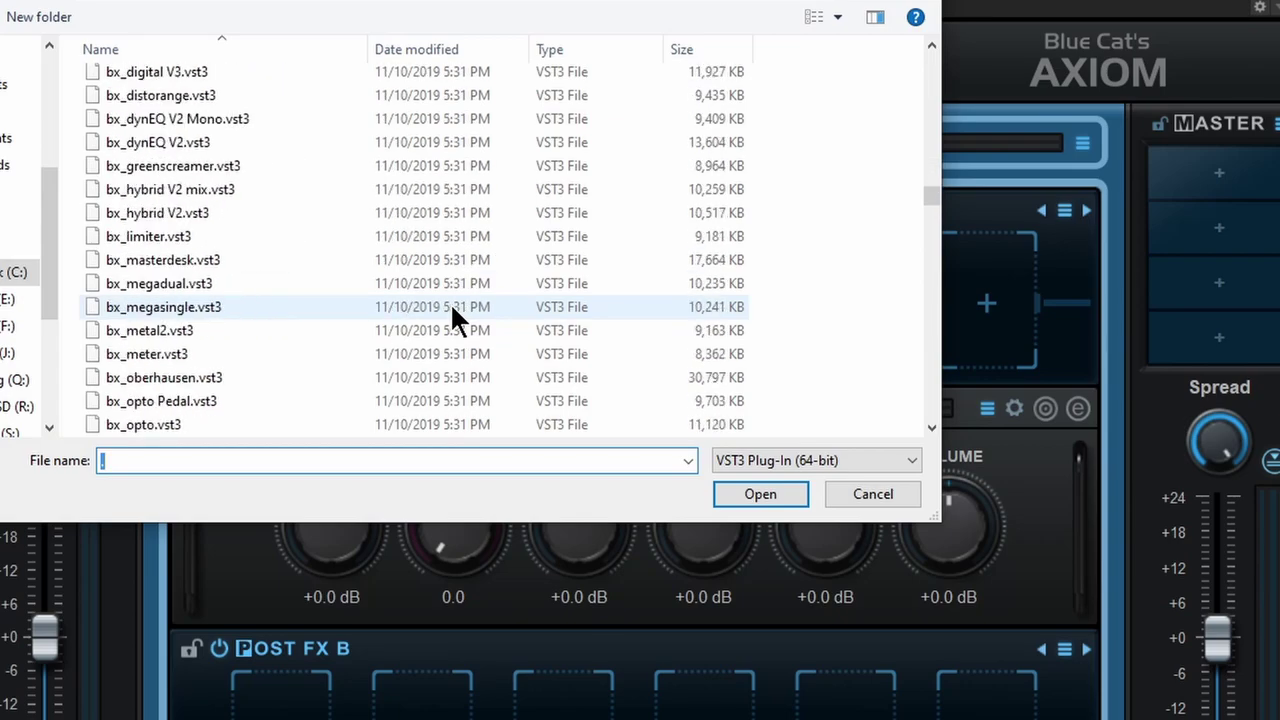
pyautogui.click(265, 283)
pyautogui.click(757, 497)
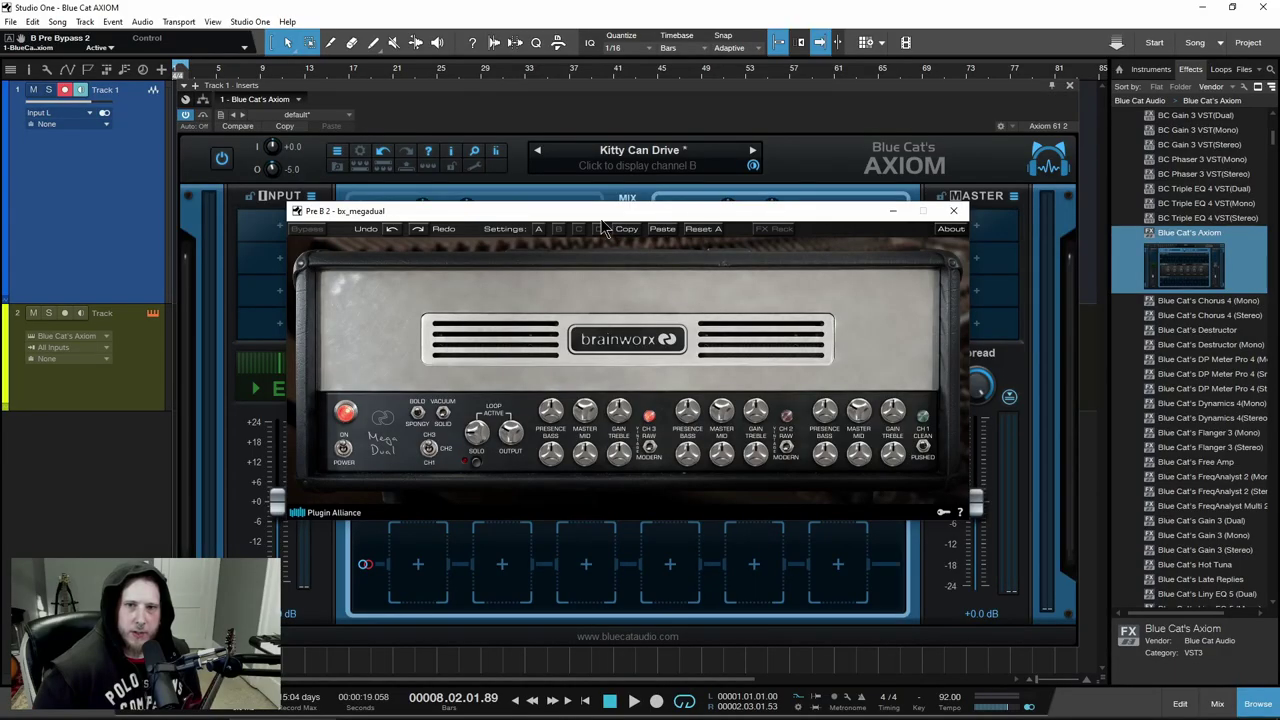
pyautogui.moveTo(594, 213); pyautogui.dragTo(540, 352)
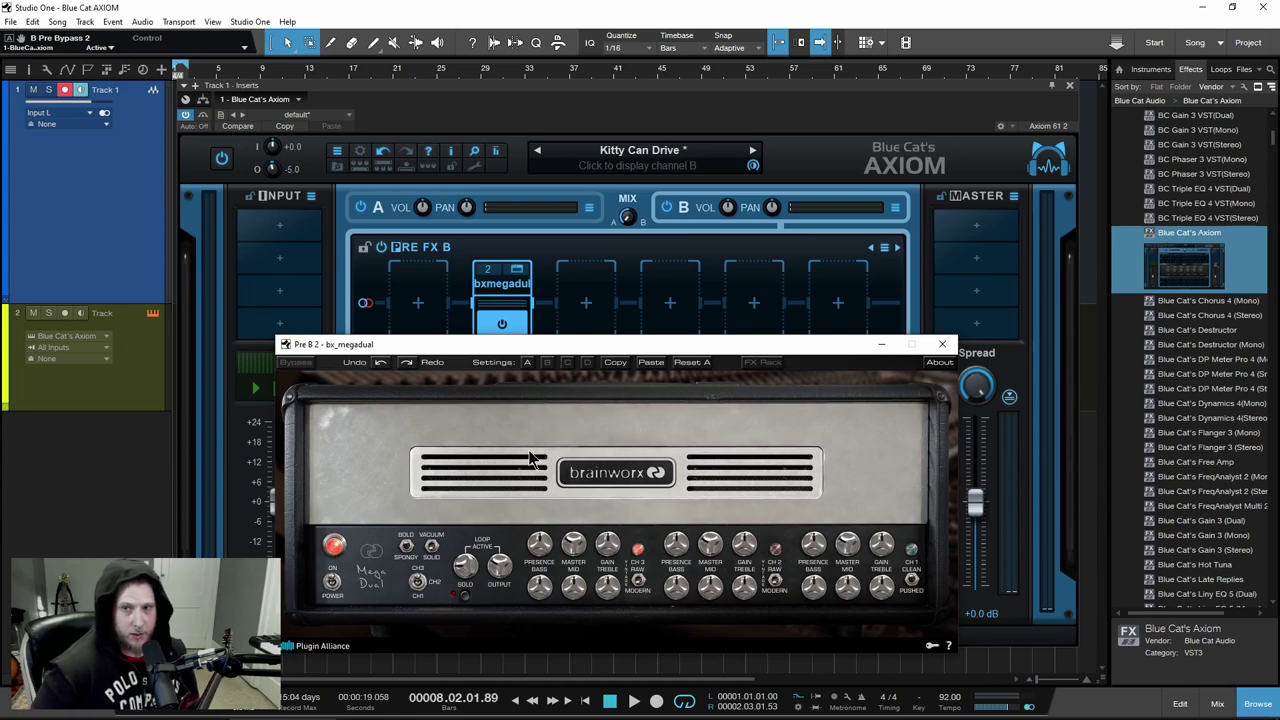
pyautogui.click(942, 346)
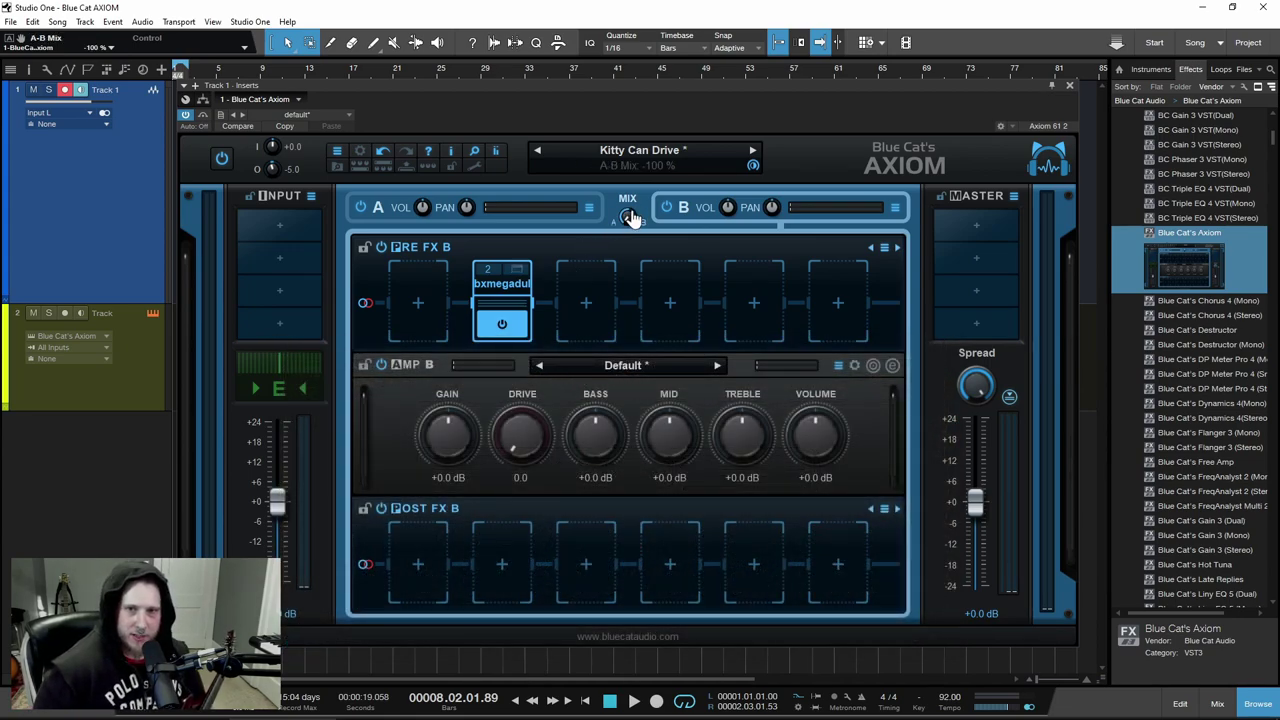
# Set the A-B mix to 100 % and bypass Amp B, leaving bx_megadual active
pyautogui.moveTo(630, 218); pyautogui.dragTo(677, 171)
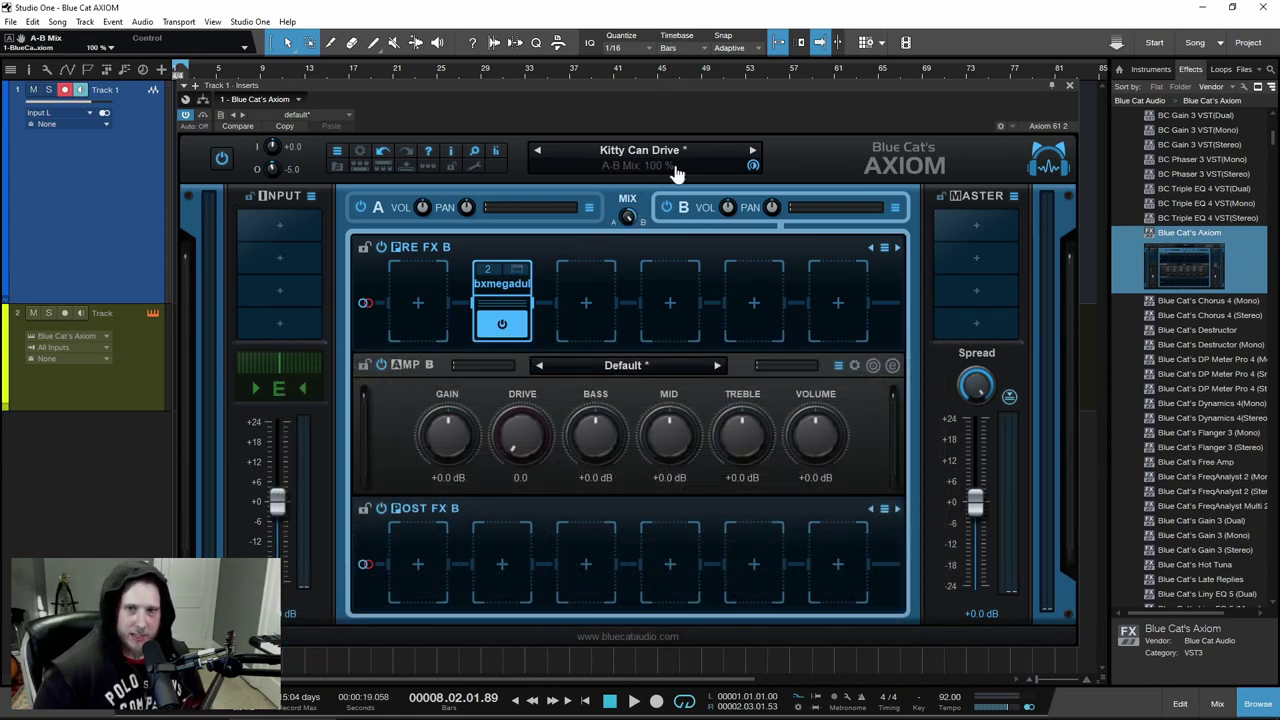
pyautogui.click(503, 332)
pyautogui.click(504, 331)
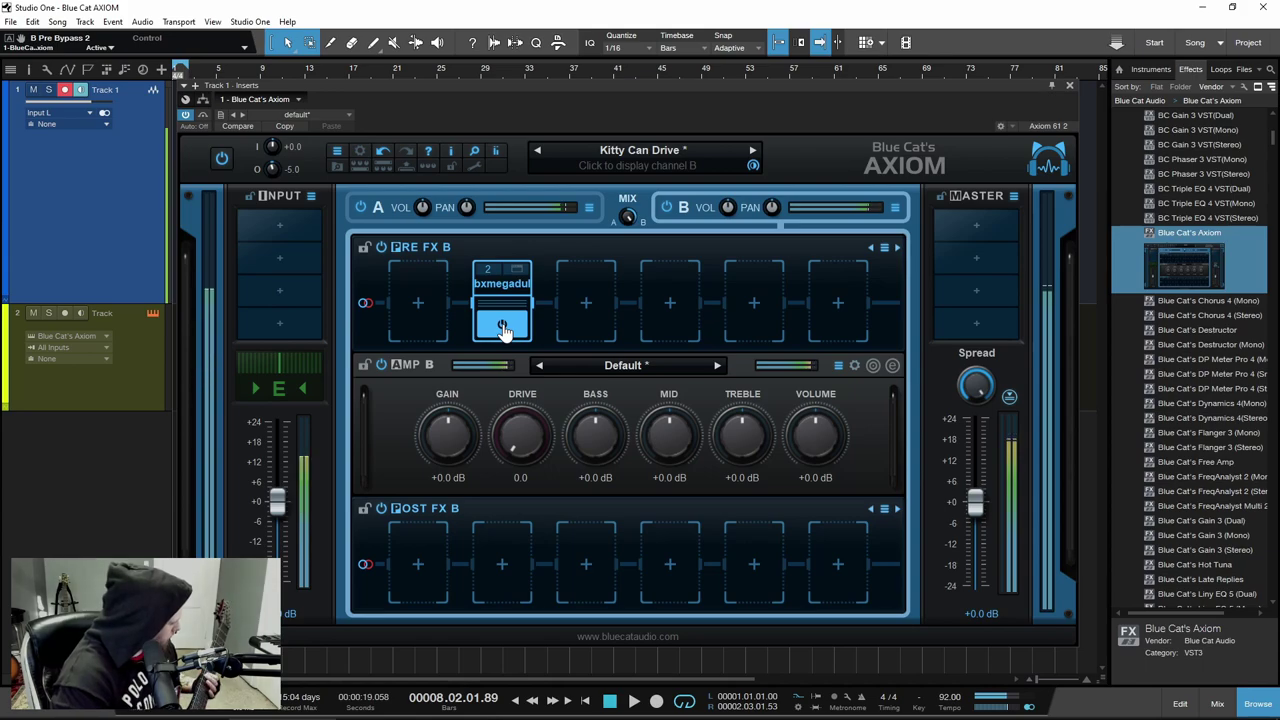
pyautogui.click(381, 365)
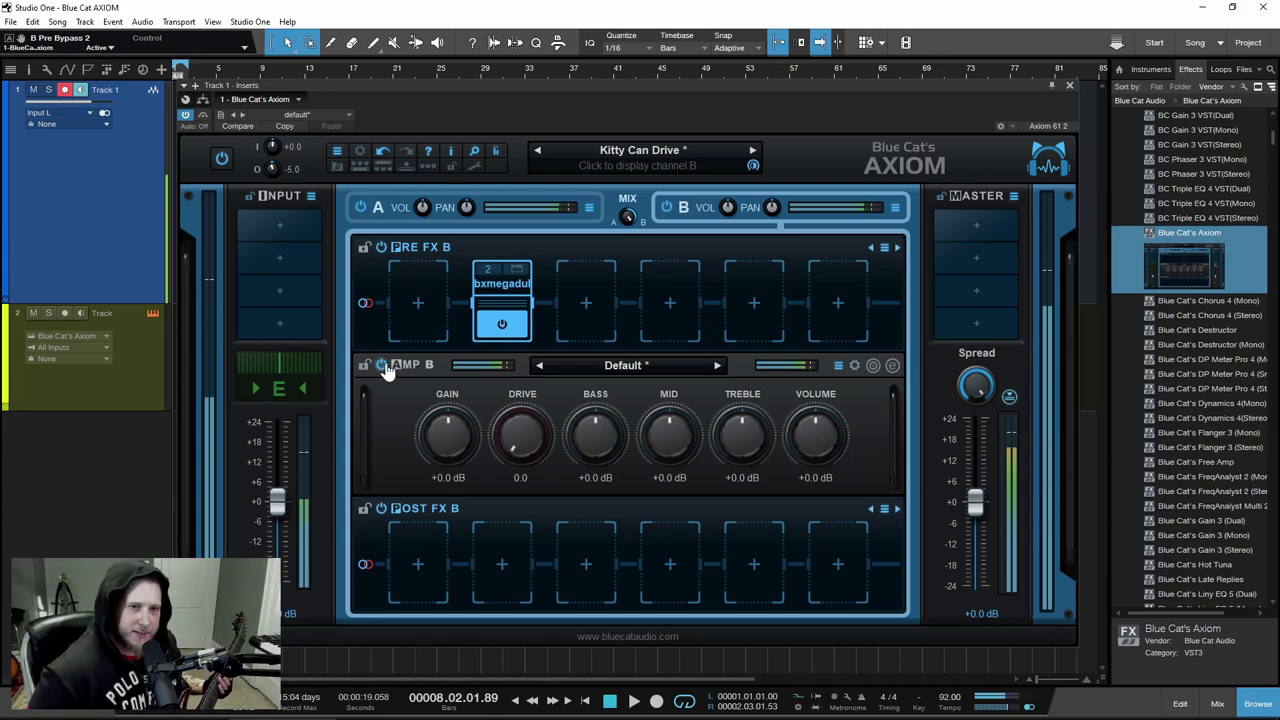
# Reopen the bx_megadual editor from Pre FX B to view its amp controls, and close it
pyautogui.rightClick(503, 290)
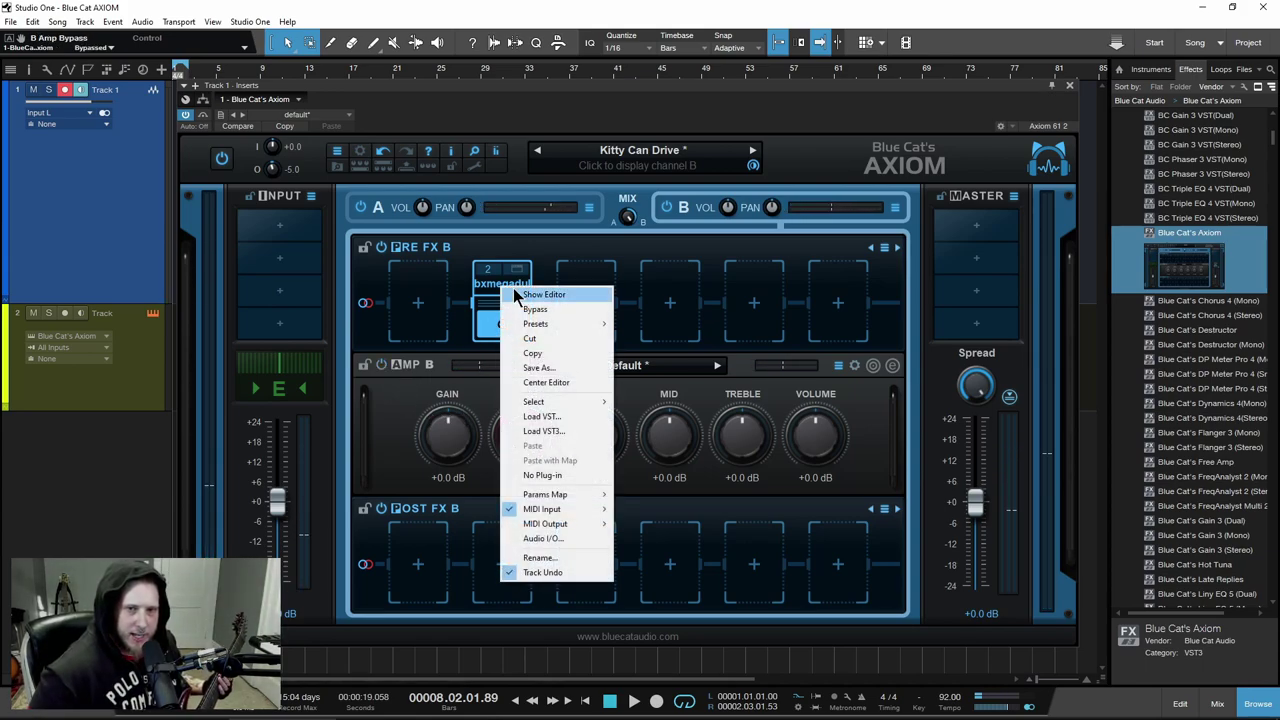
pyautogui.click(540, 292)
pyautogui.moveTo(580, 350); pyautogui.dragTo(697, 106)
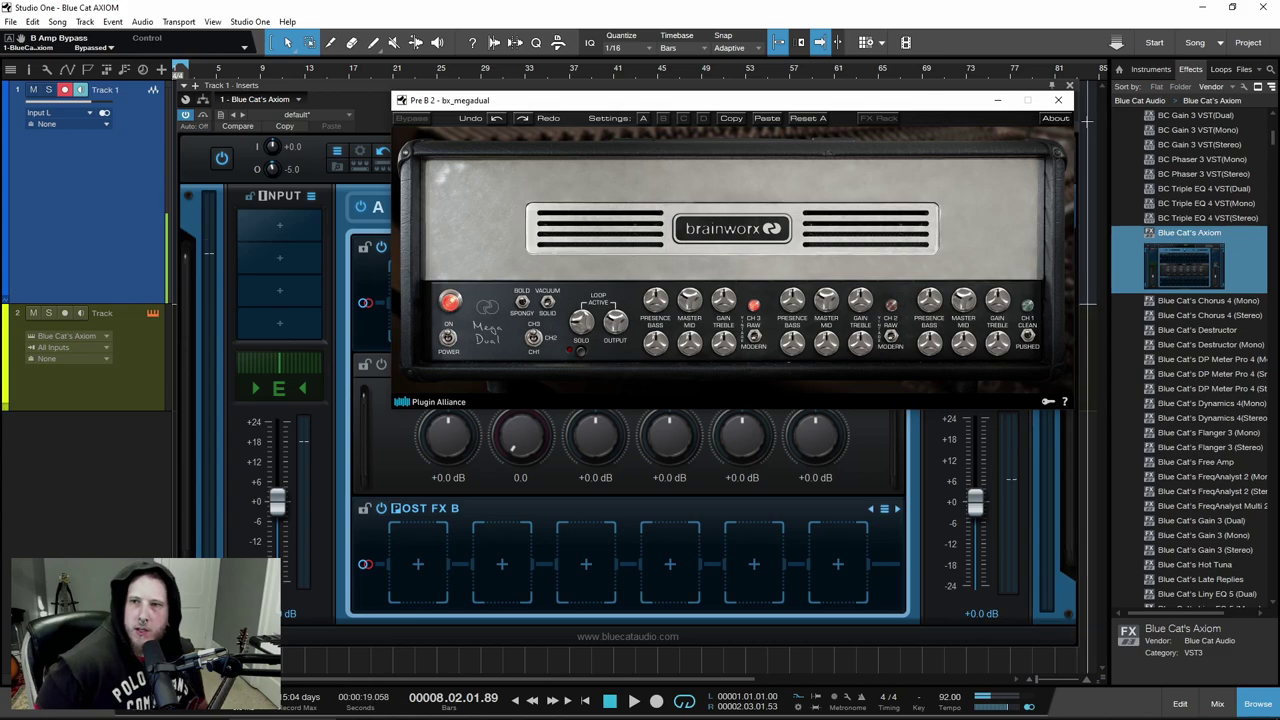
pyautogui.click(1058, 100)
pyautogui.click(598, 311)
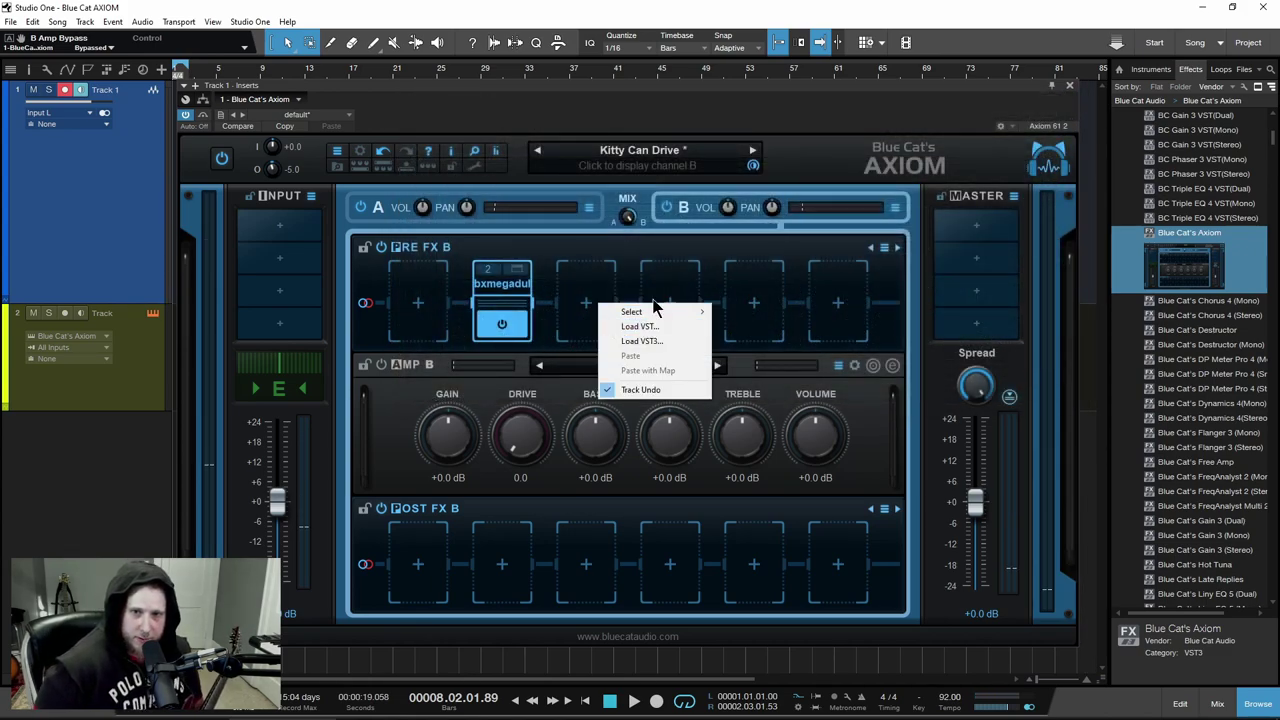
pyautogui.moveTo(650, 313)
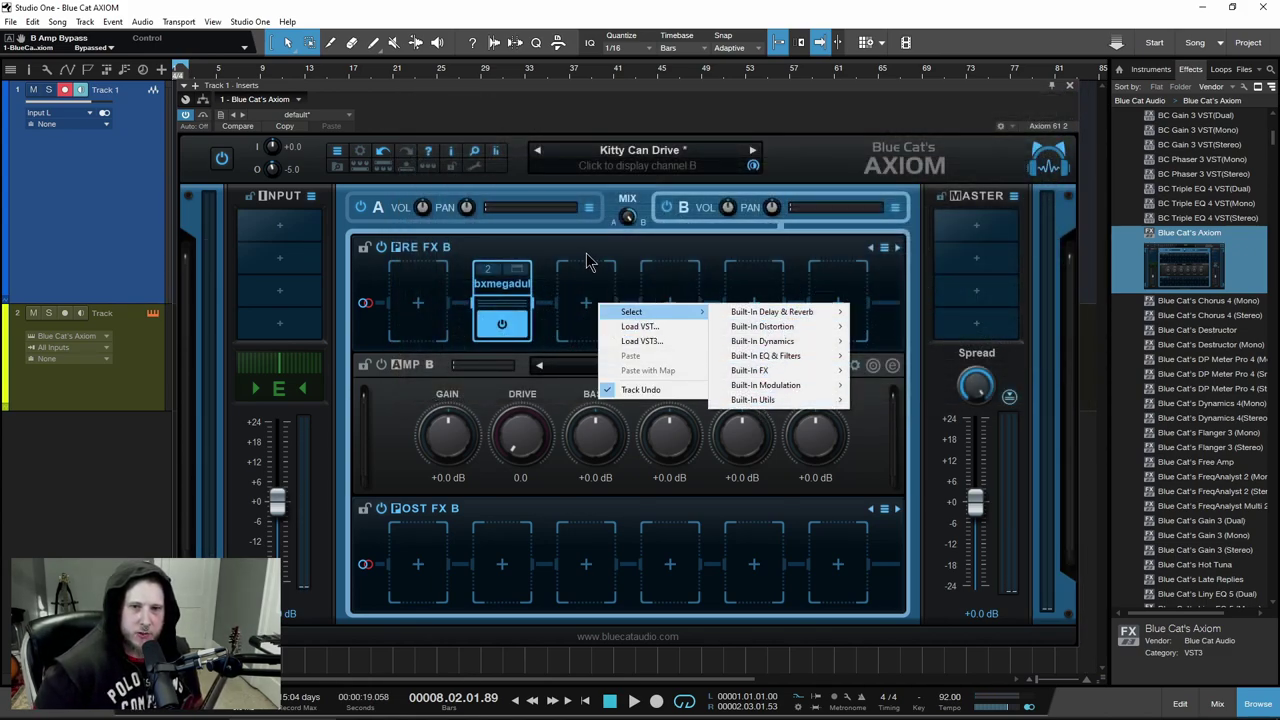
pyautogui.click(561, 311)
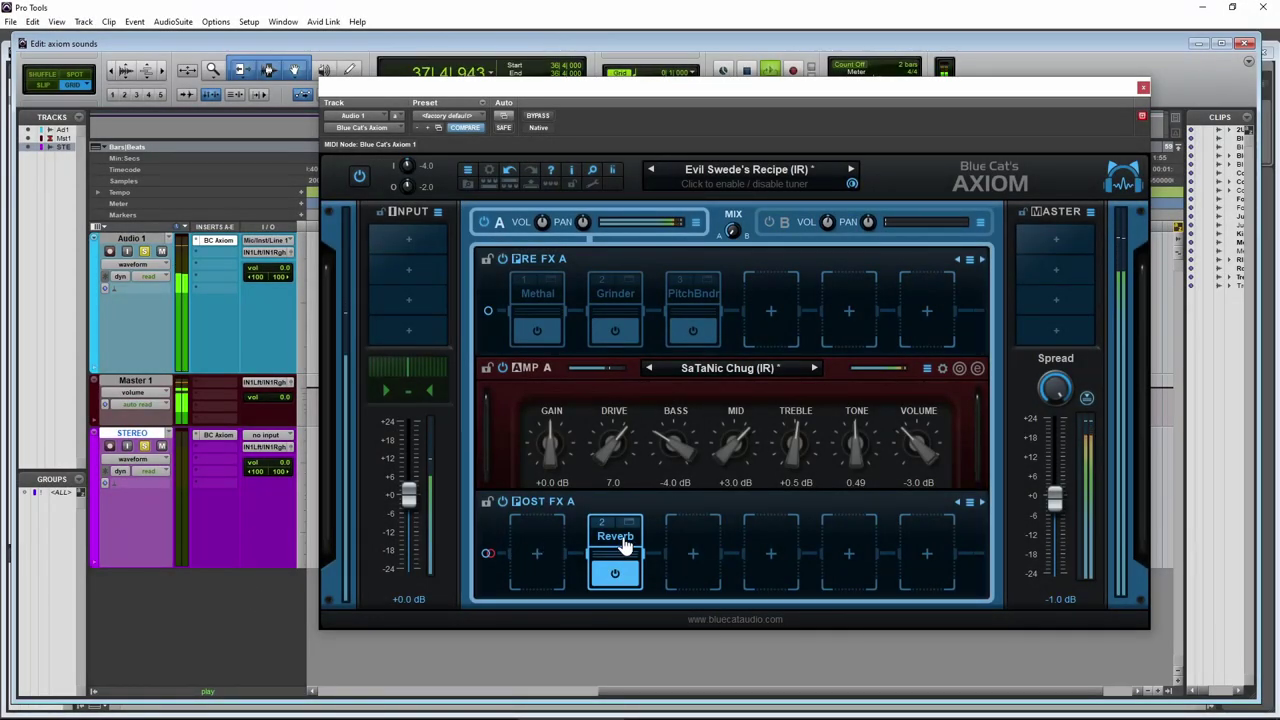
# In Pro Tools, view the Destructor editor of the SaTaNic Chug (IR) amp on channel A, and close it
pyautogui.click(977, 369)
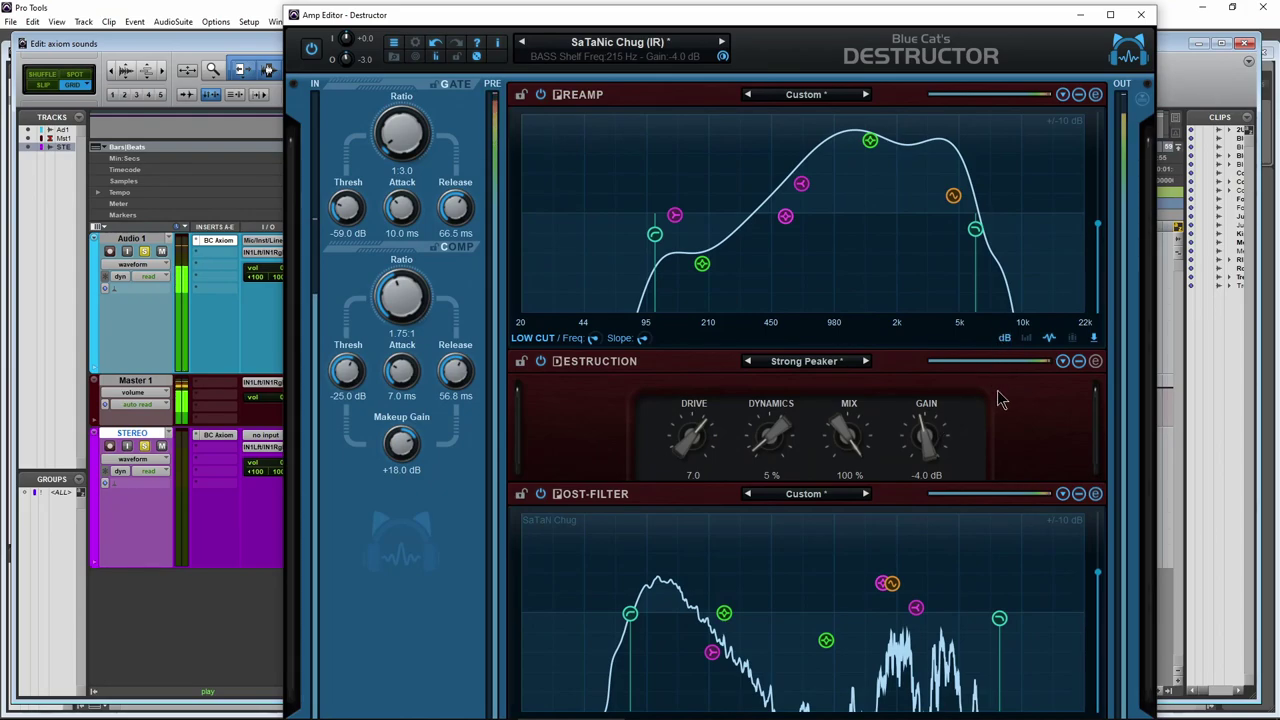
pyautogui.click(1141, 14)
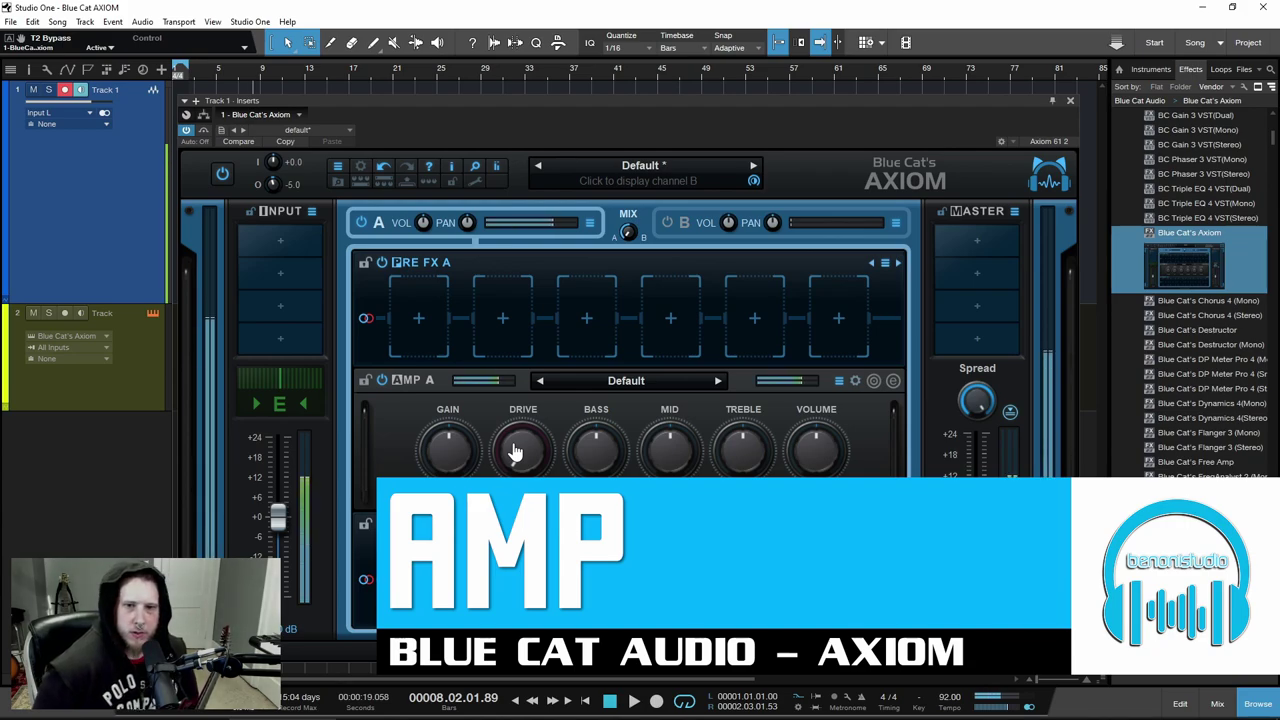
# Switch to Studio One and raise the gain and drive of the Default amp on channel A
pyautogui.moveTo(447, 450); pyautogui.dragTo(447, 430)
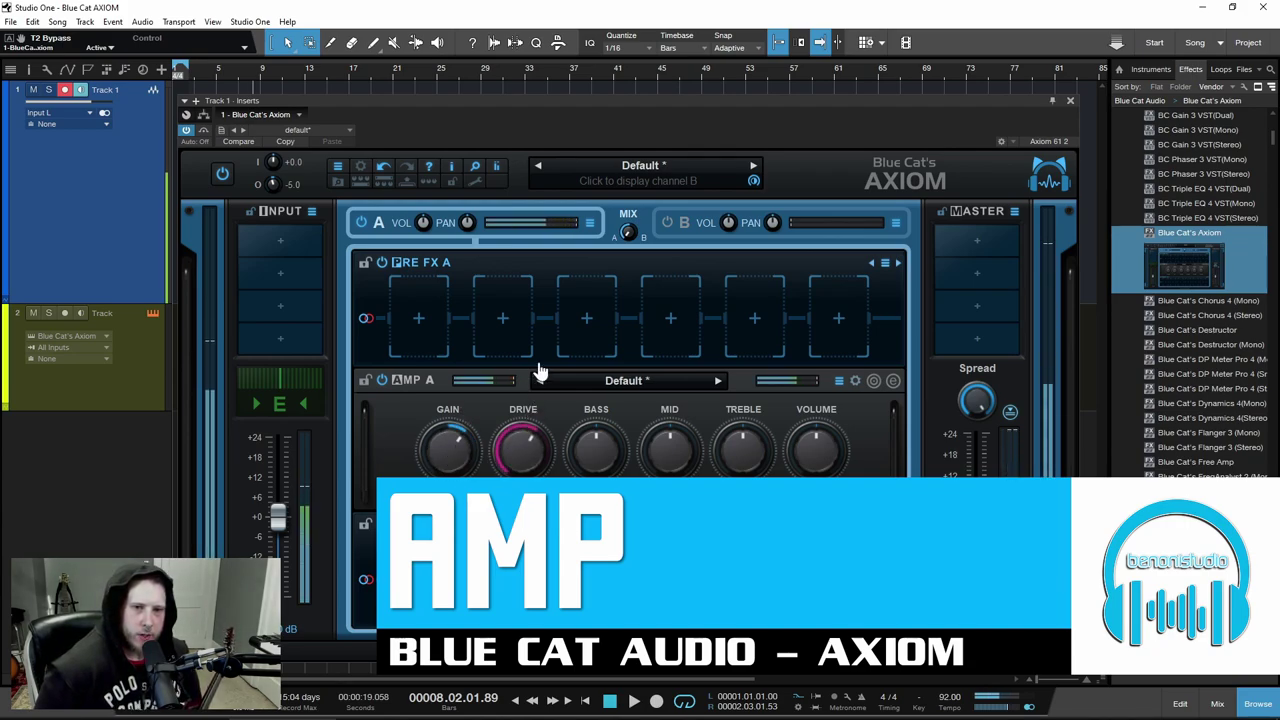
# Set the Default amp's bass to -1.0 dB, mid to 0.0 dB and treble to -0.5 dB on channel A
pyautogui.moveTo(600, 449); pyautogui.dragTo(674, 480)
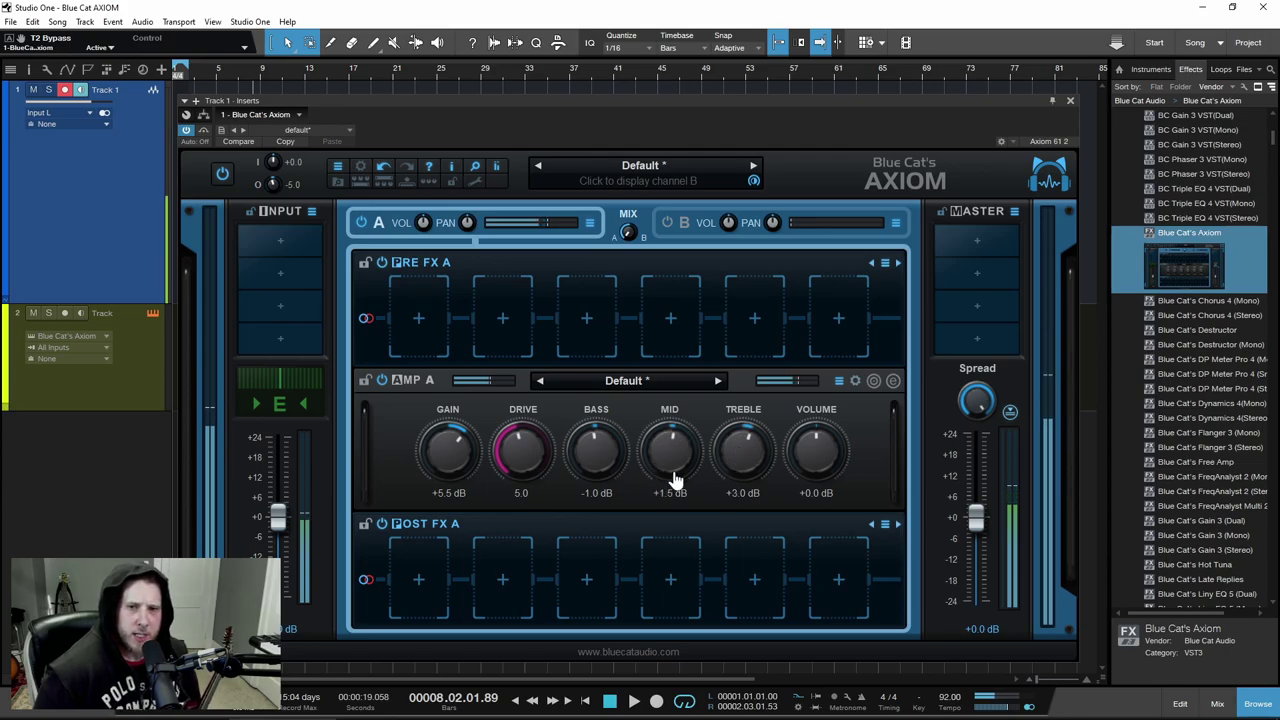
pyautogui.moveTo(737, 440); pyautogui.dragTo(737, 452)
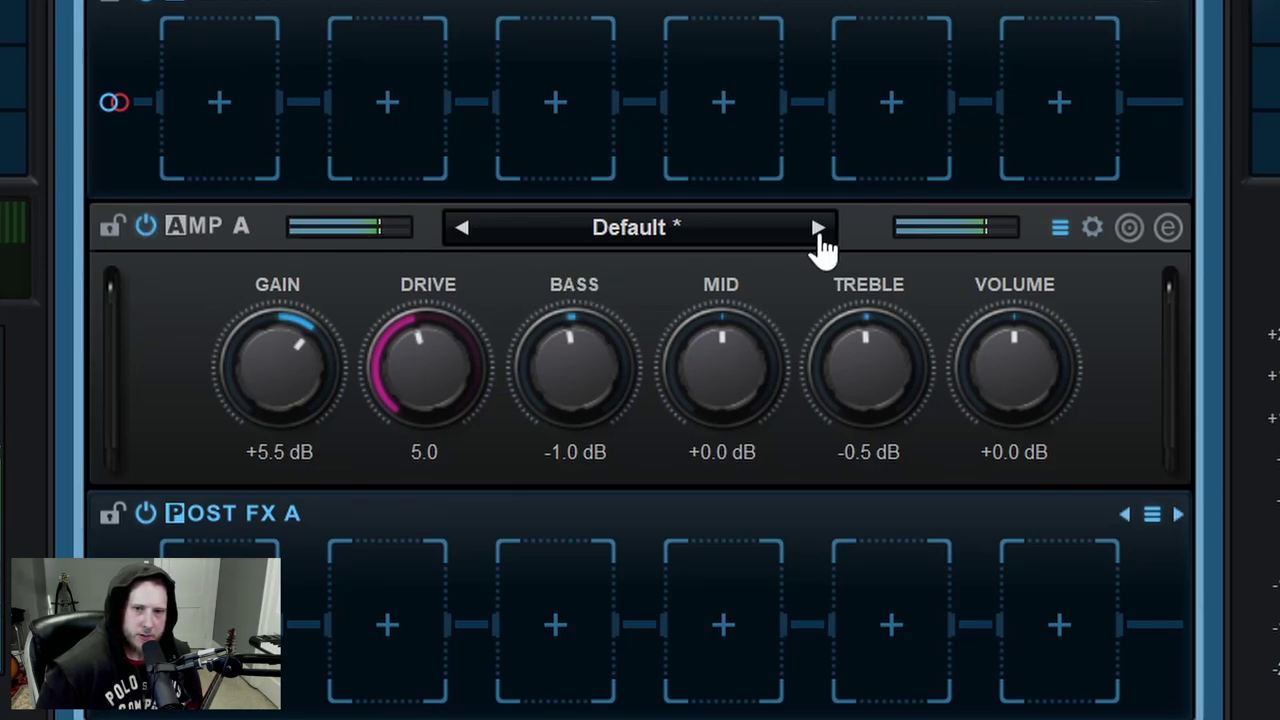
# Load the Dirt factory preset from Guitar - Crunch into Amp A, and advance through the following presets to HI Bright
pyautogui.click(634, 238)
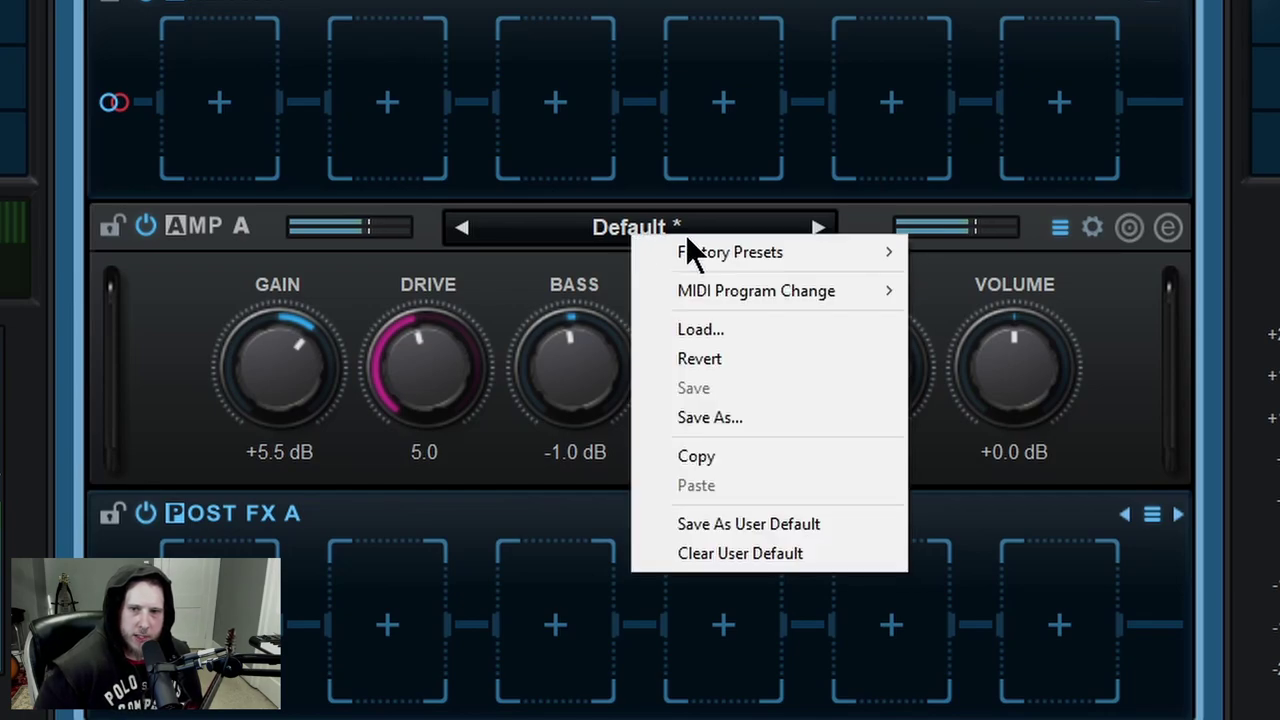
pyautogui.moveTo(700, 257)
pyautogui.moveTo(960, 428)
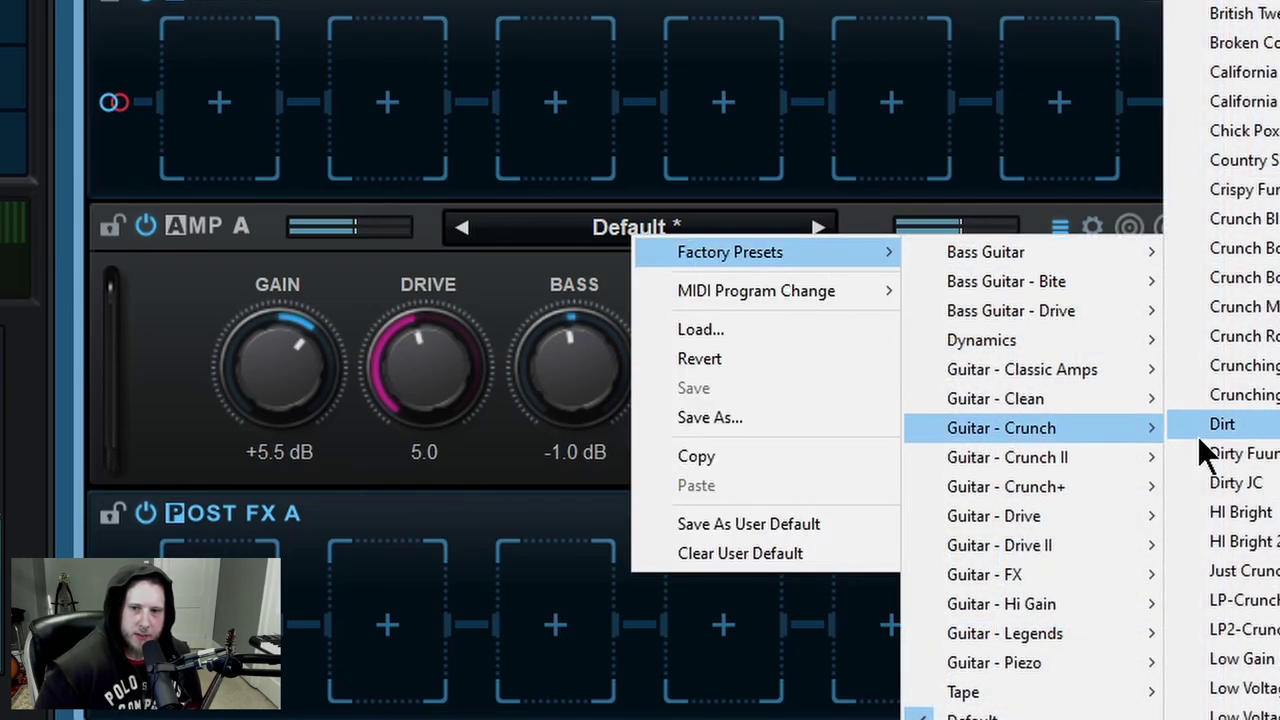
pyautogui.click(1205, 438)
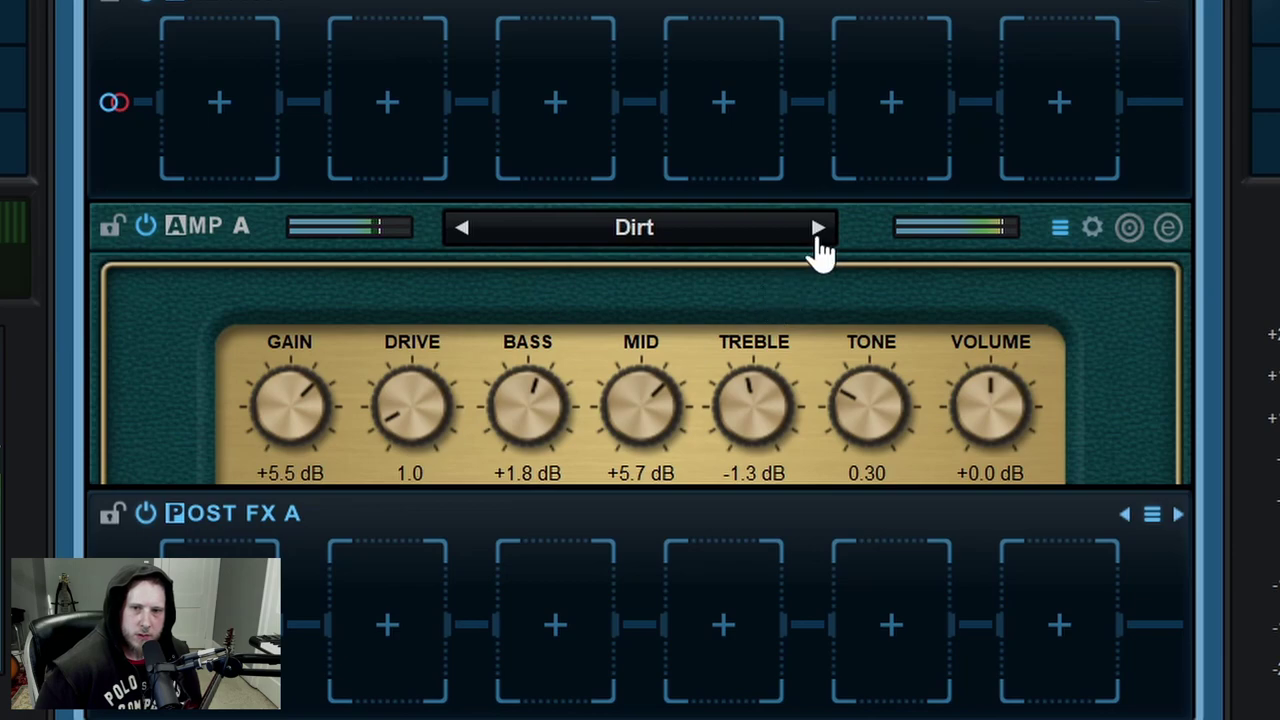
pyautogui.click(818, 232)
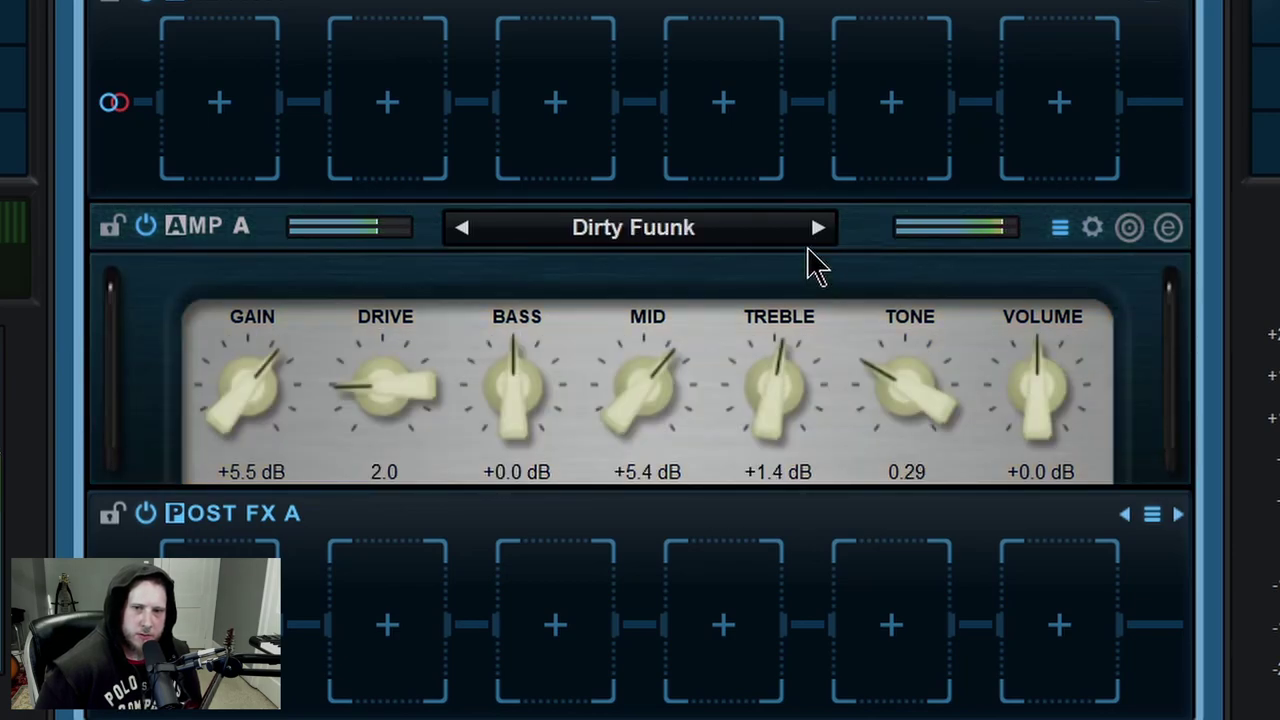
pyautogui.click(817, 232)
pyautogui.click(815, 232)
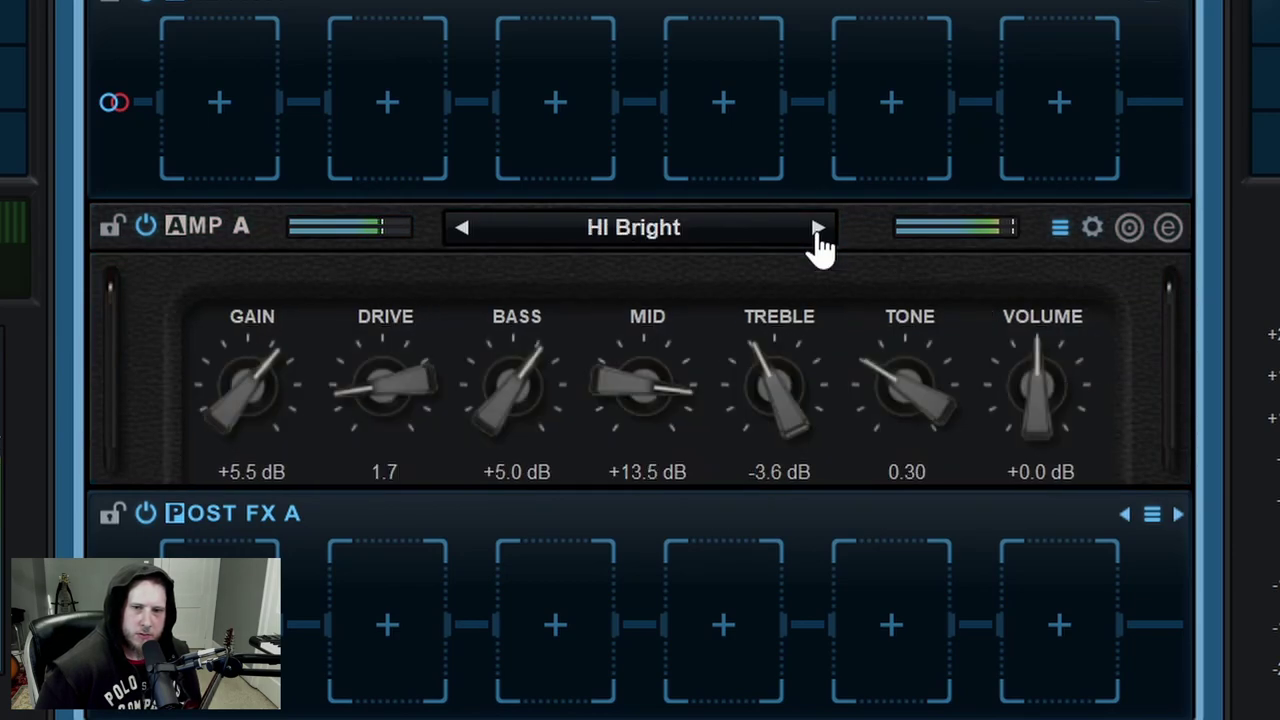
# Load the SaTaNic Chug (IR) factory preset from Guitar - Hi Gain into Amp A
pyautogui.rightClick(733, 230)
pyautogui.moveTo(812, 248)
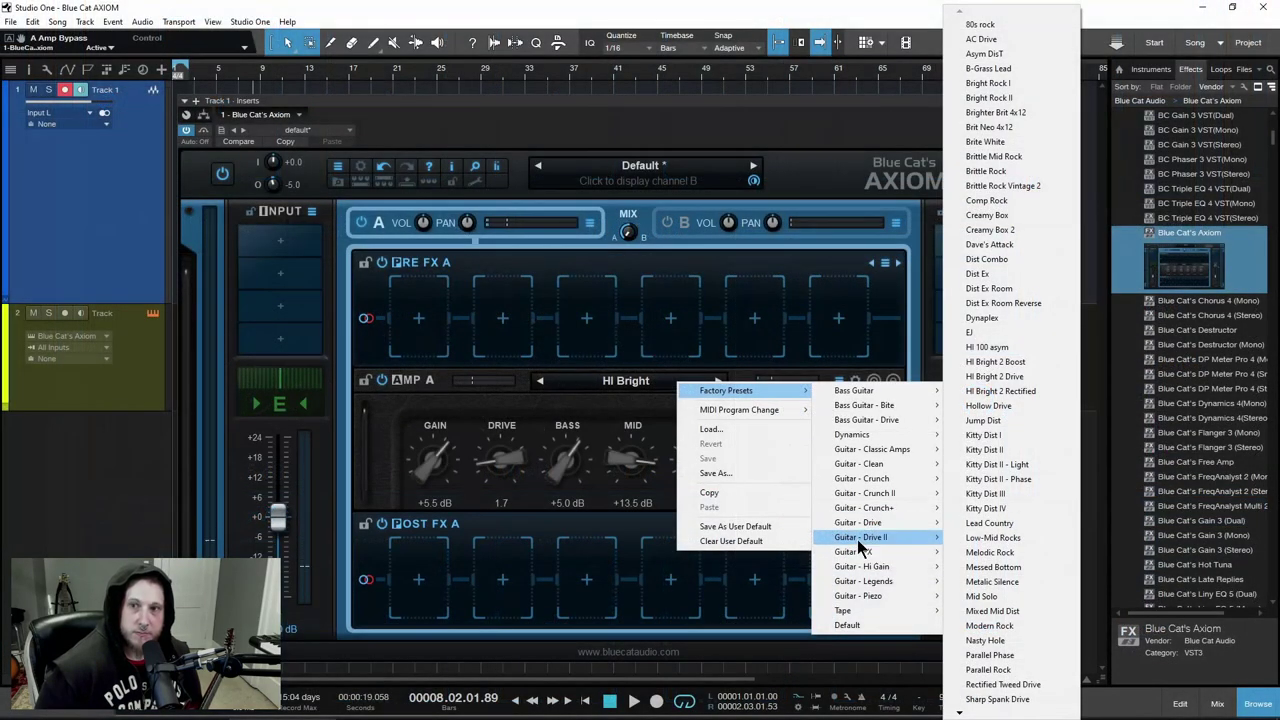
pyautogui.moveTo(1096, 546)
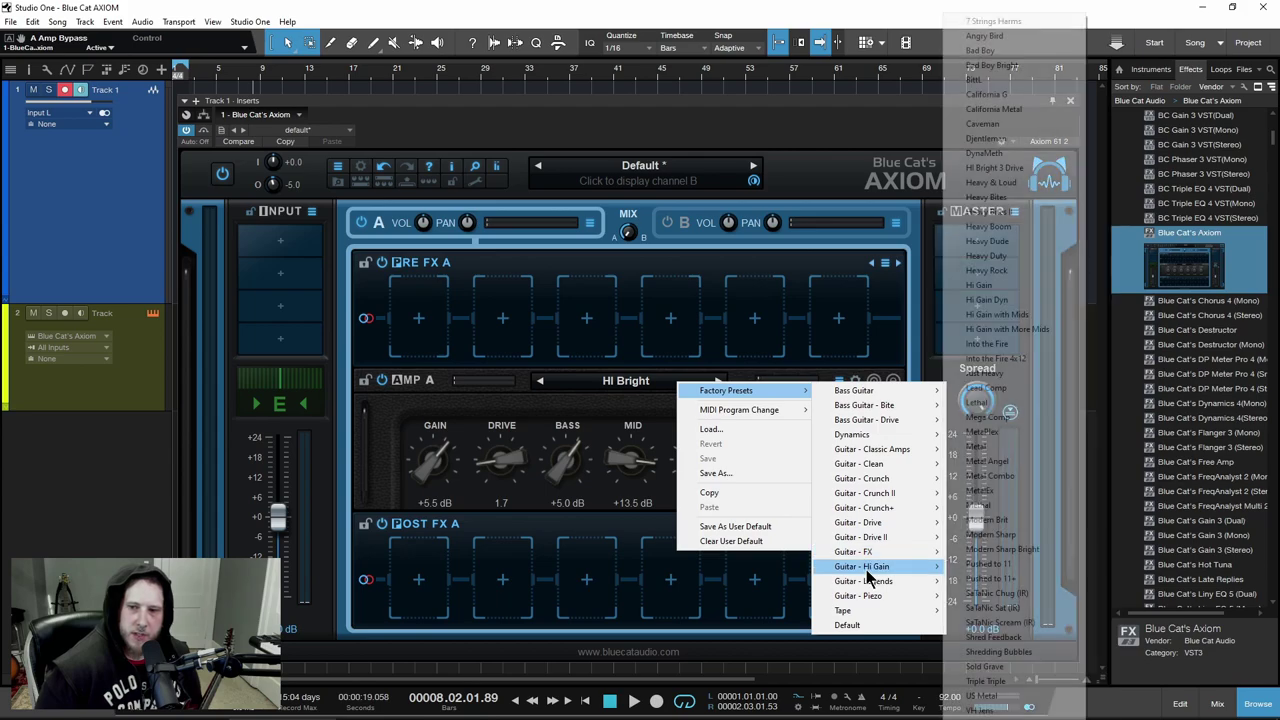
pyautogui.moveTo(868, 583)
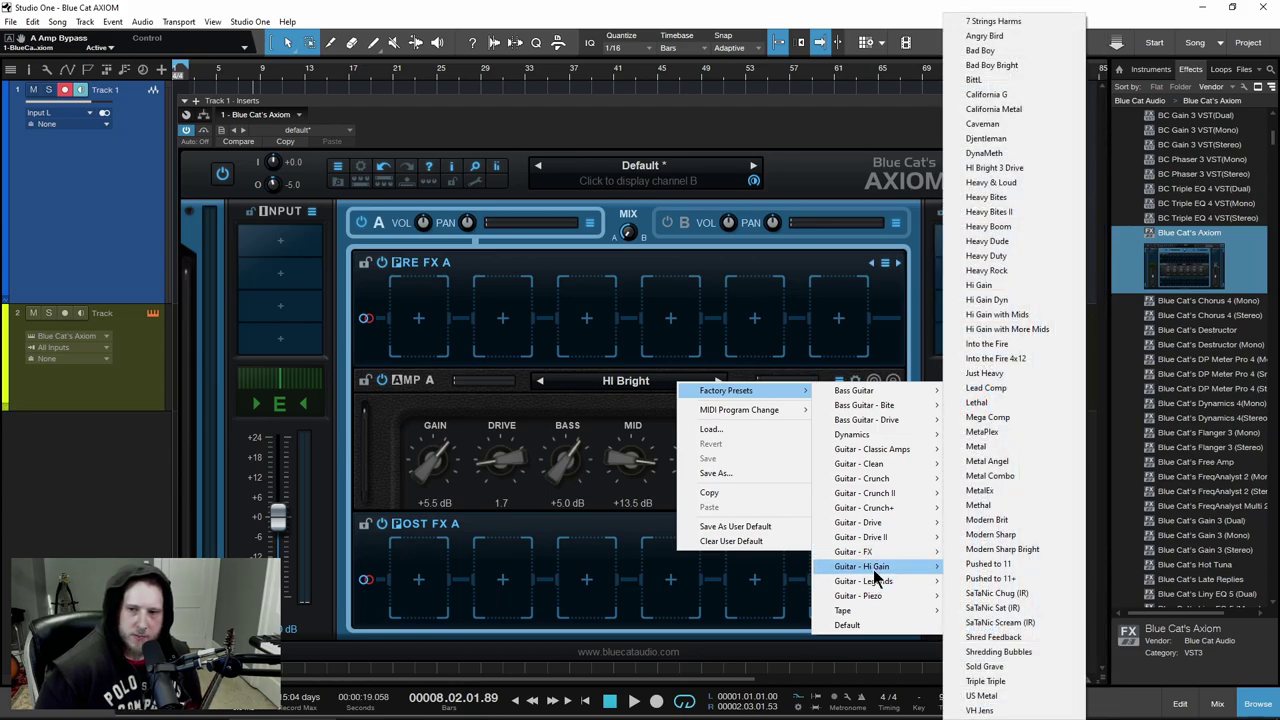
pyautogui.click(1000, 593)
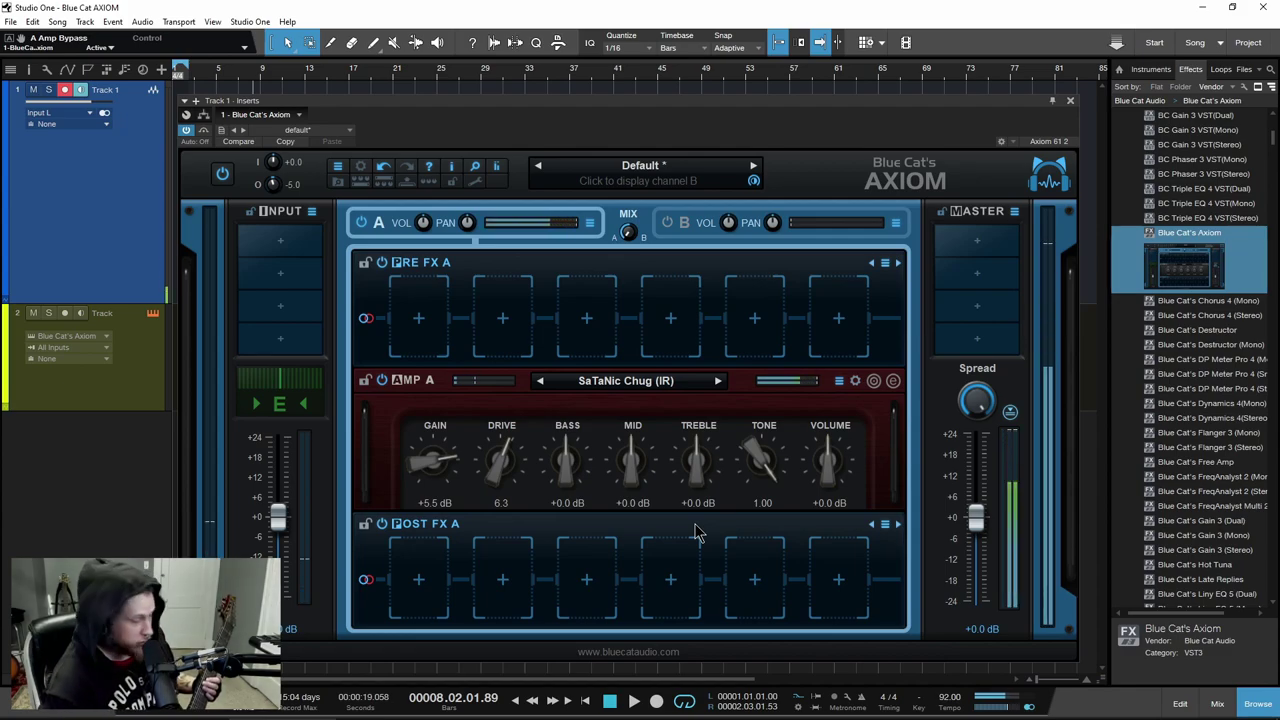
# Advance Amp A one by one through the remaining Guitar - Hi Gain presets up to VH Jens
pyautogui.click(718, 383)
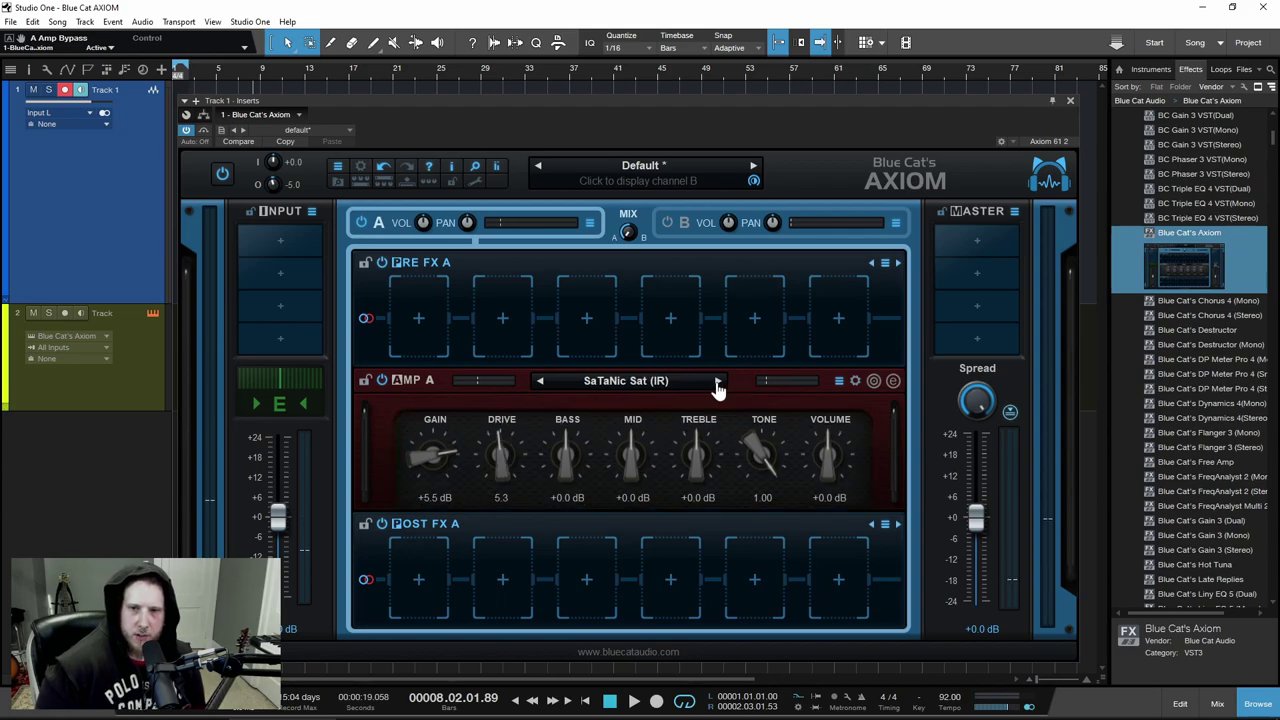
pyautogui.click(718, 383)
pyautogui.click(718, 383)
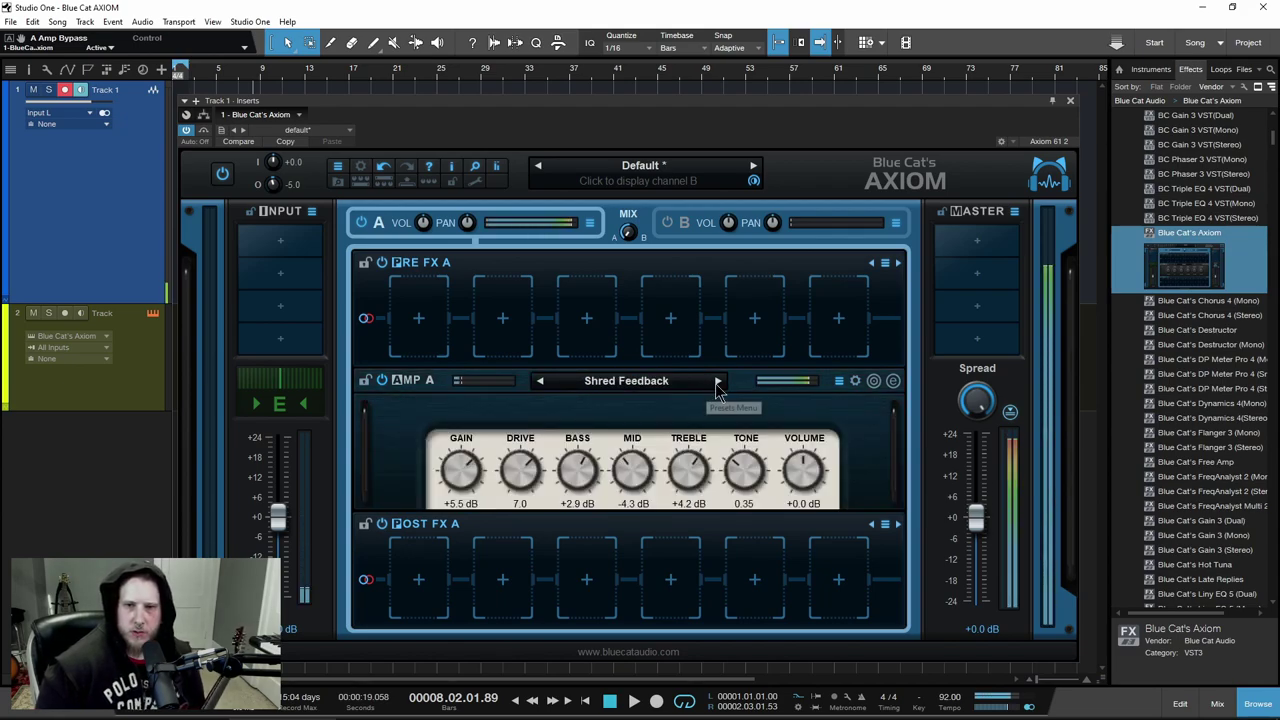
pyautogui.click(718, 384)
pyautogui.click(718, 384)
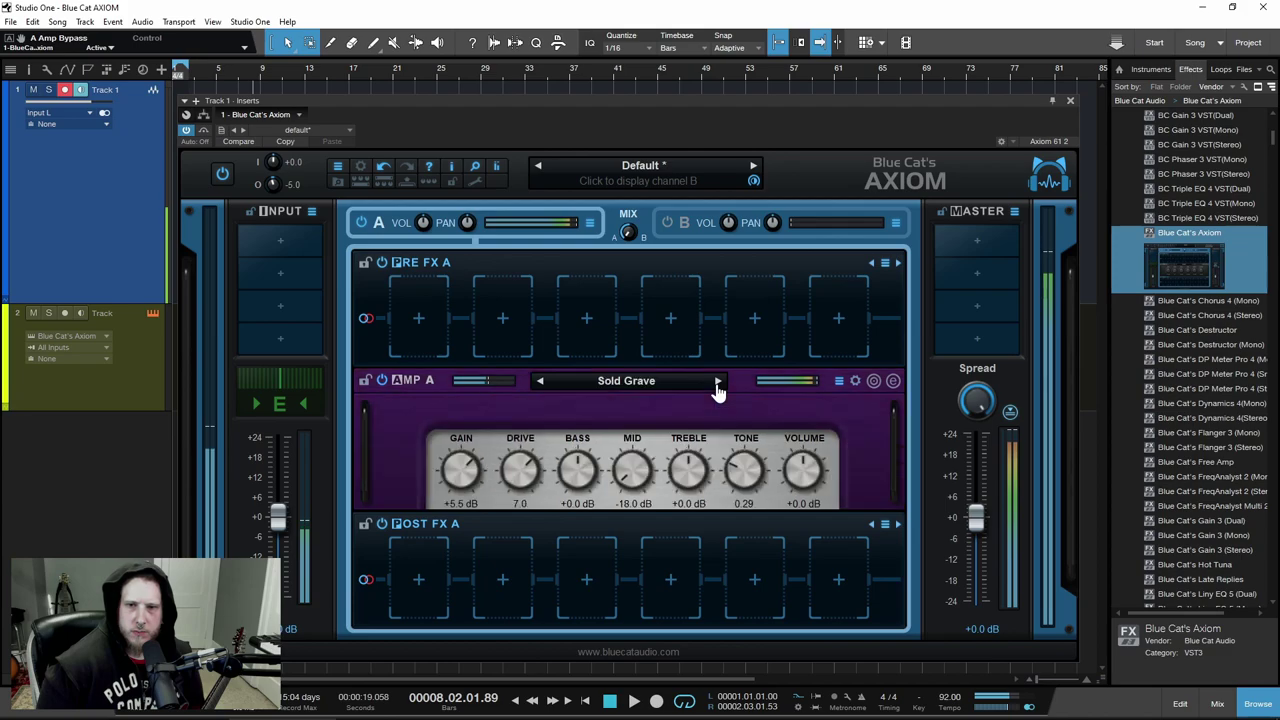
pyautogui.click(718, 384)
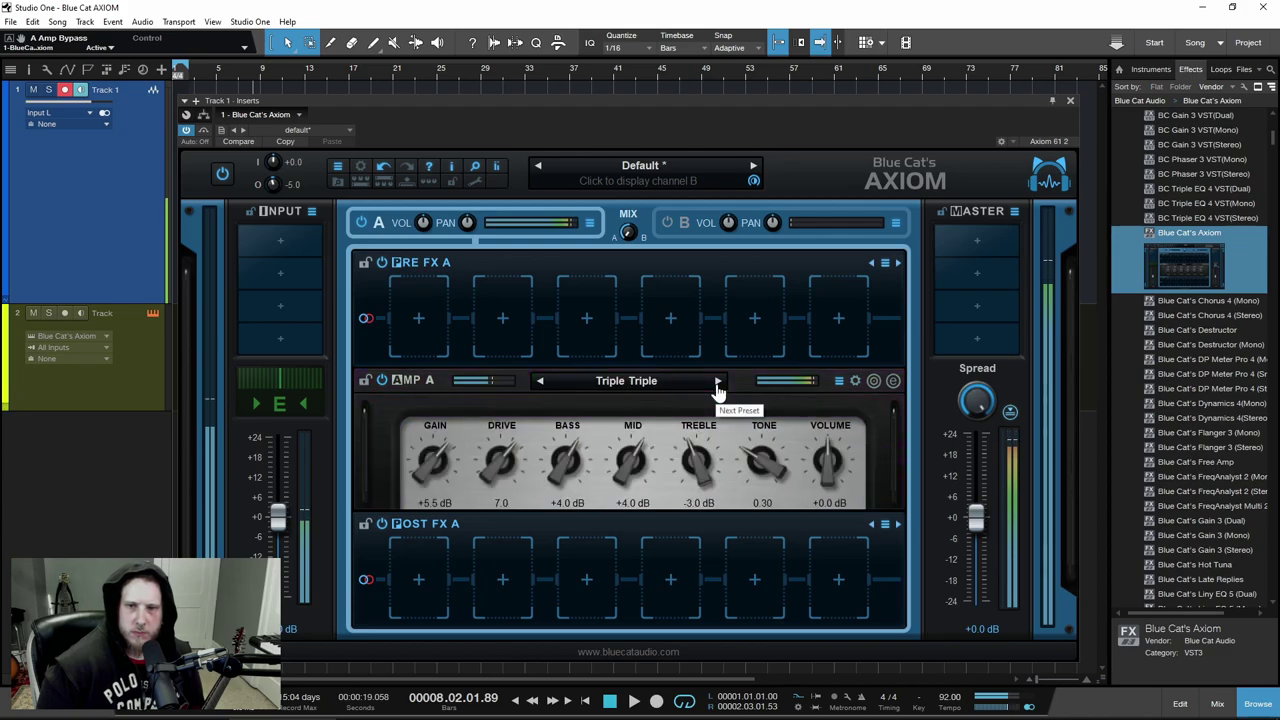
pyautogui.click(718, 384)
pyautogui.click(718, 384)
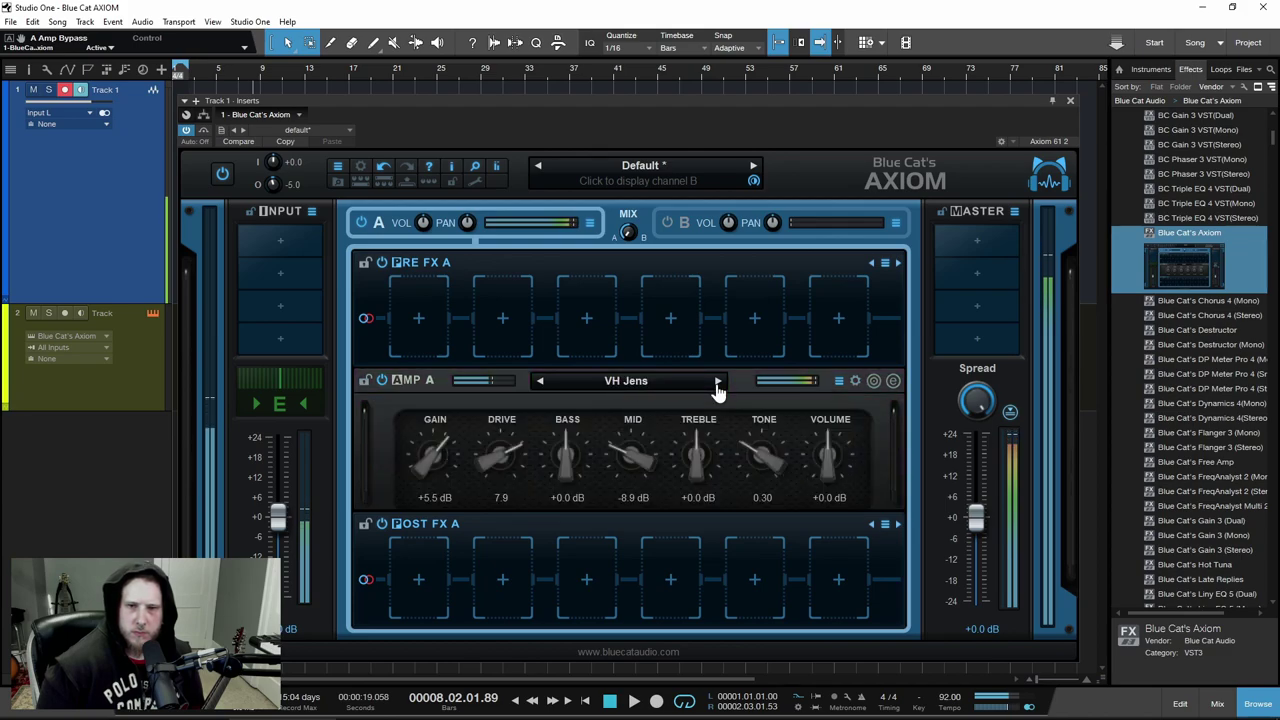
pyautogui.rightClick(717, 390)
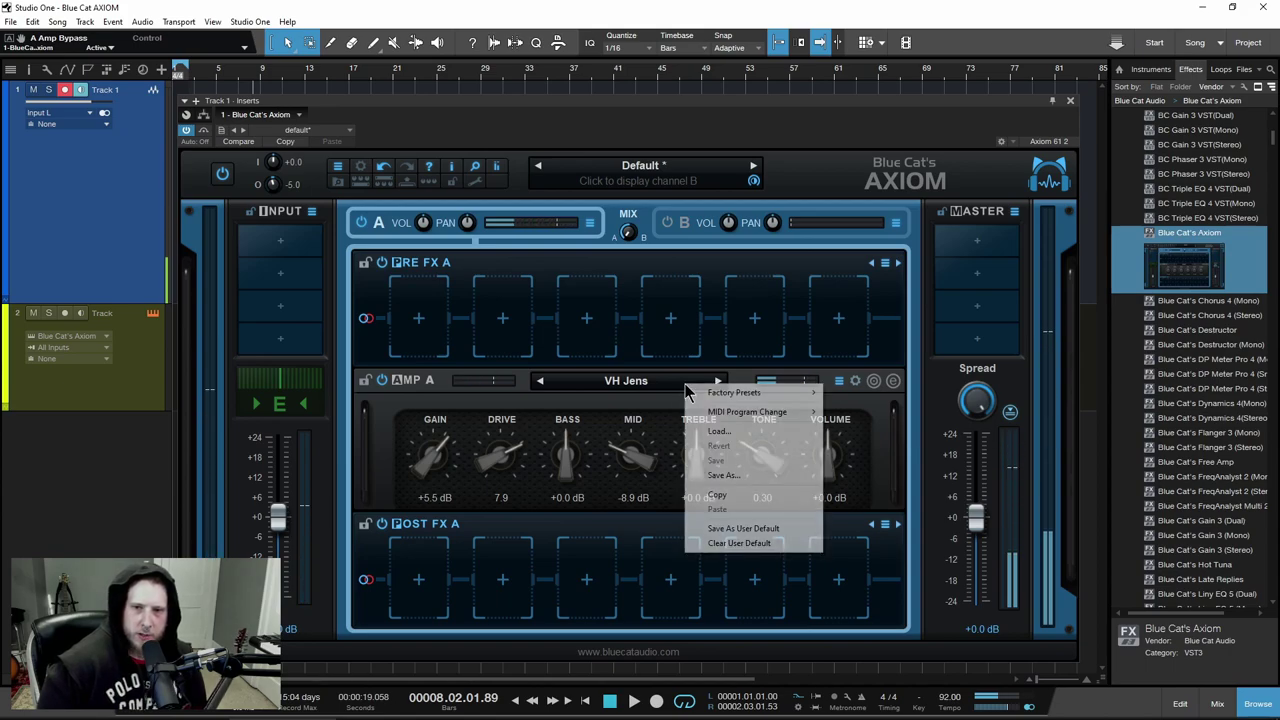
pyautogui.moveTo(732, 394)
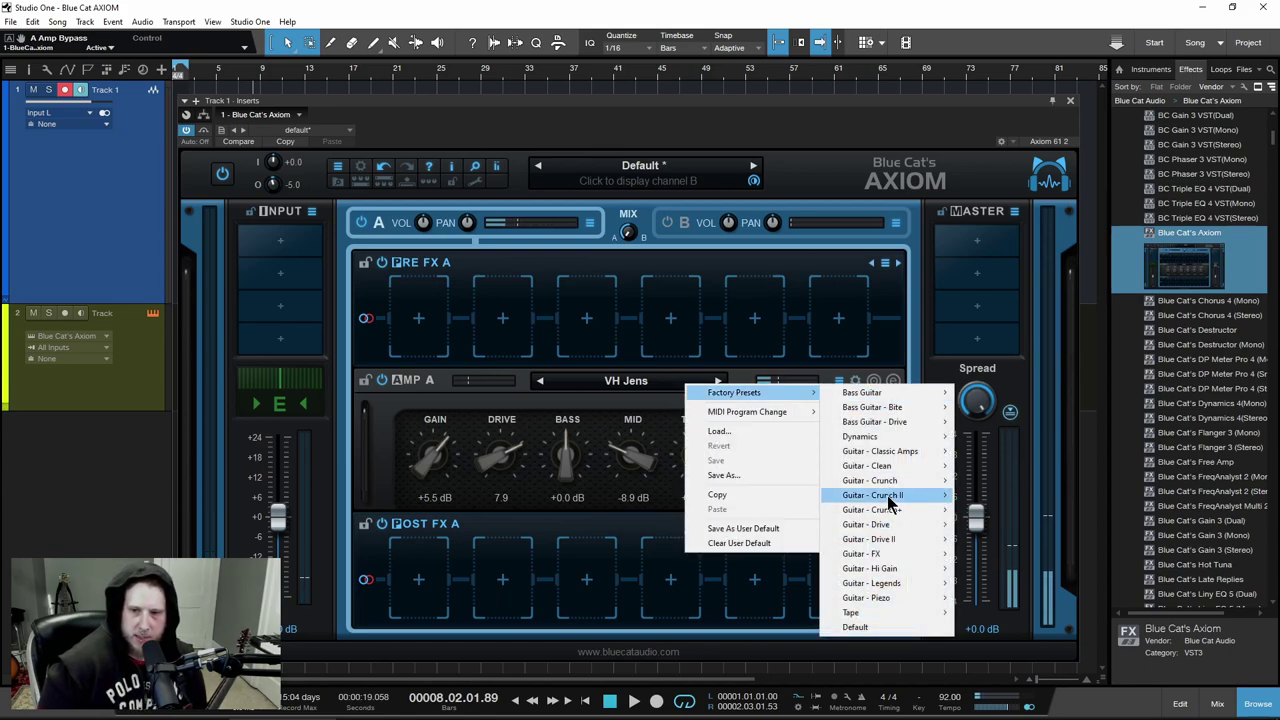
pyautogui.click(628, 450)
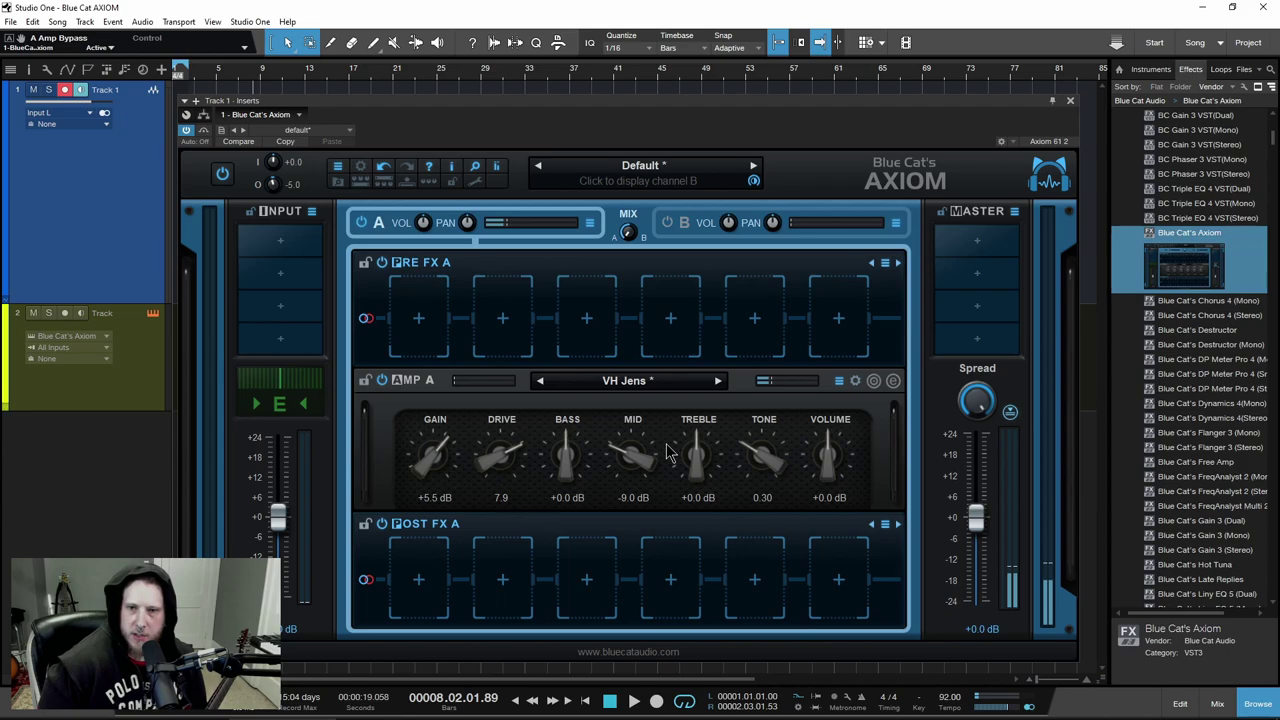
# Load the Metal Combo preset into Amp A from the amp slot's own preset list
pyautogui.click(837, 386)
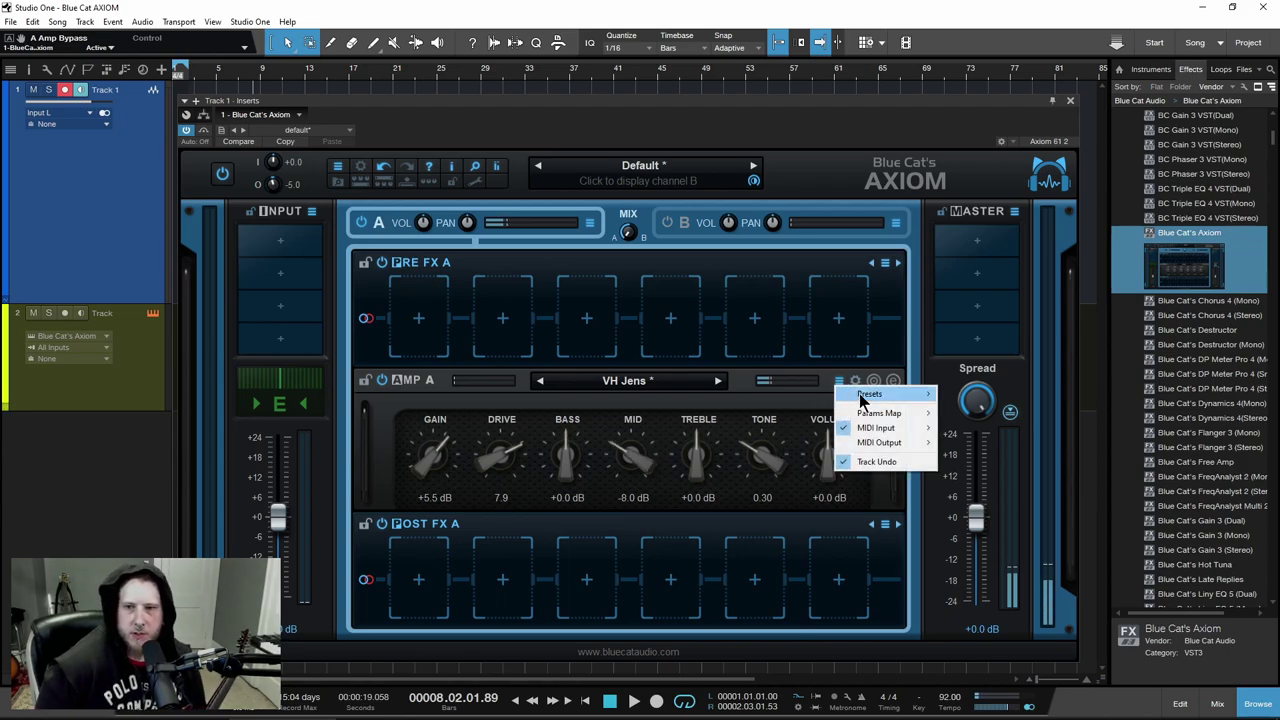
pyautogui.moveTo(875, 394)
pyautogui.moveTo(1000, 335)
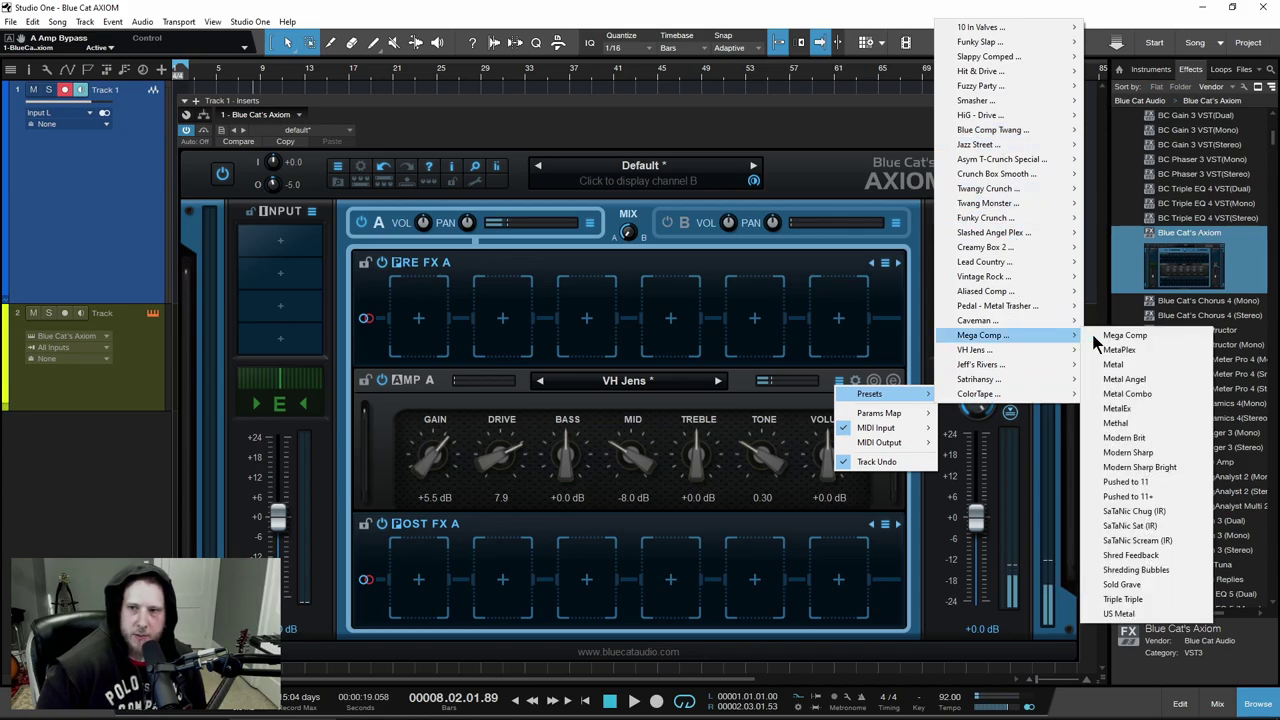
pyautogui.click(1122, 393)
# View Amp A's Params Map options, then its controls settings and the MIDI Learn options for the bass control, and close them
pyautogui.click(838, 384)
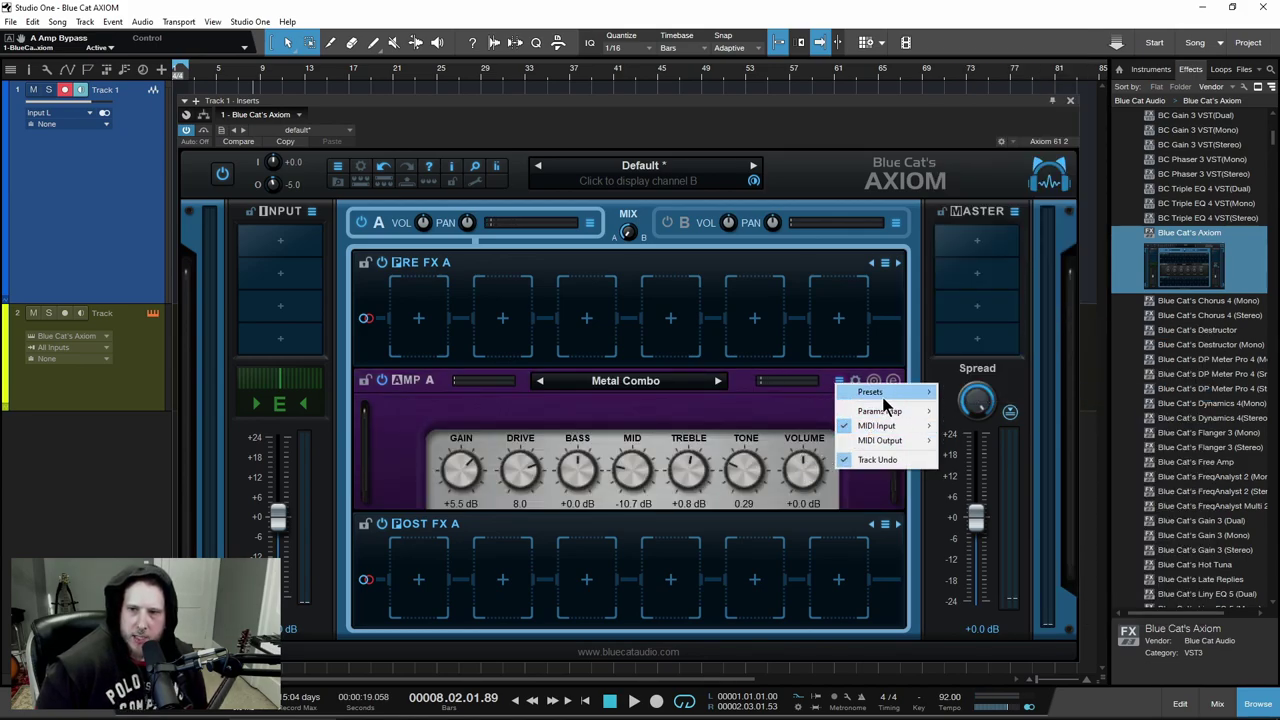
pyautogui.moveTo(885, 426)
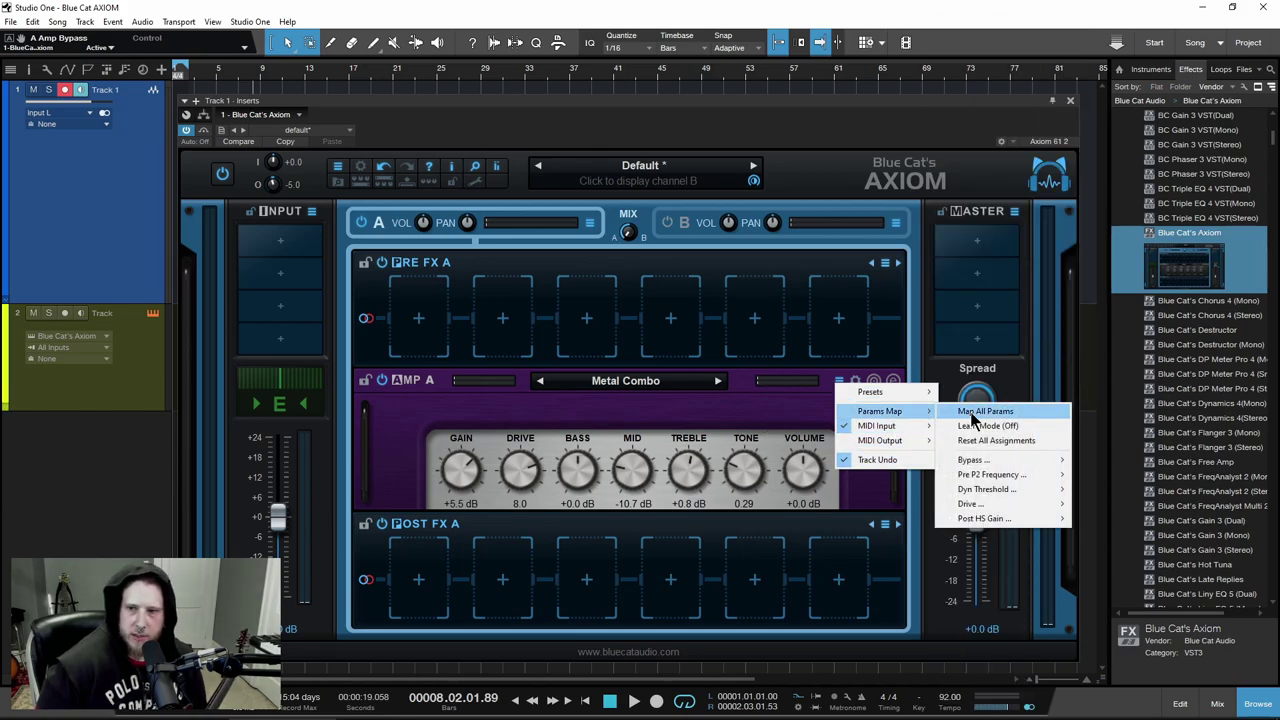
pyautogui.click(848, 410)
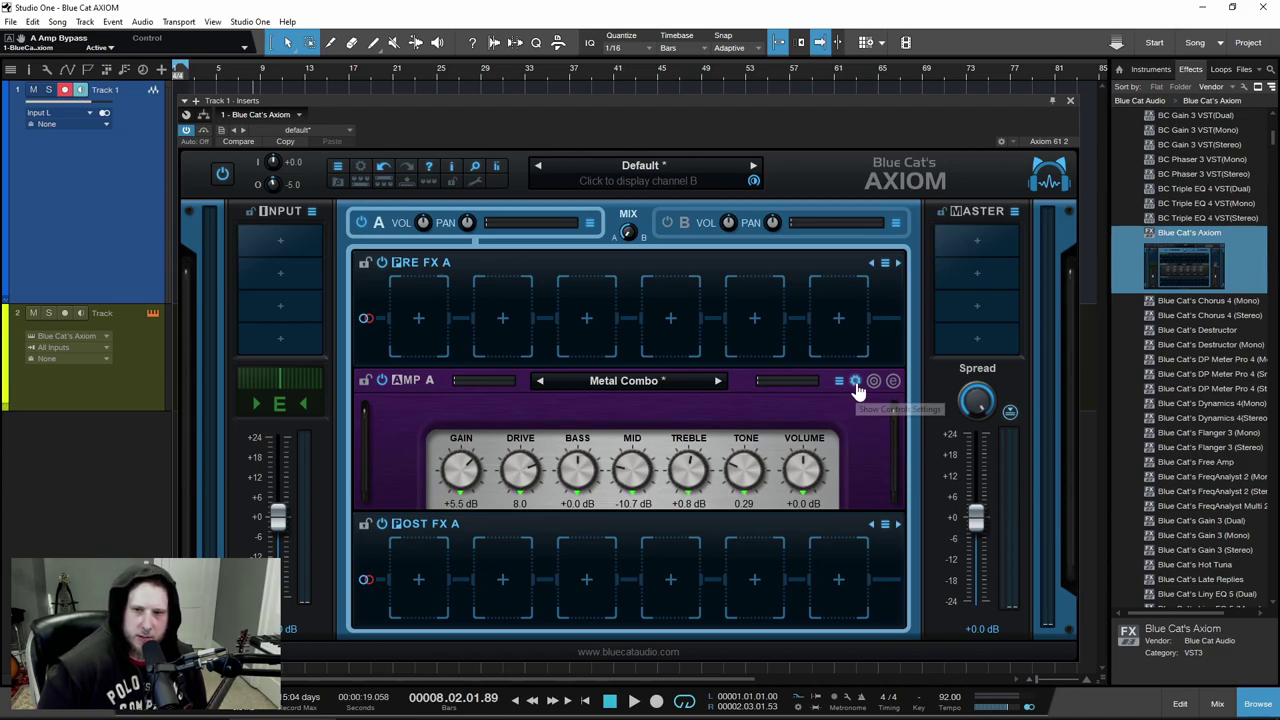
pyautogui.click(856, 385)
pyautogui.rightClick(582, 497)
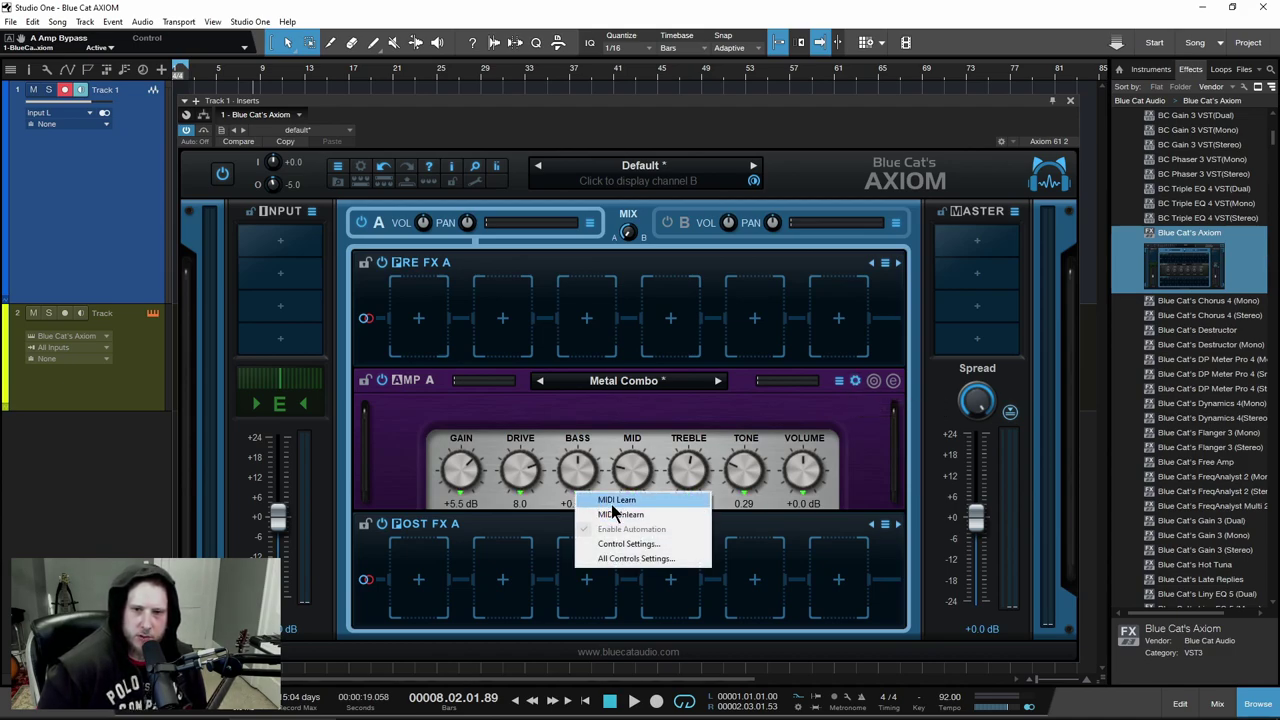
pyautogui.click(871, 430)
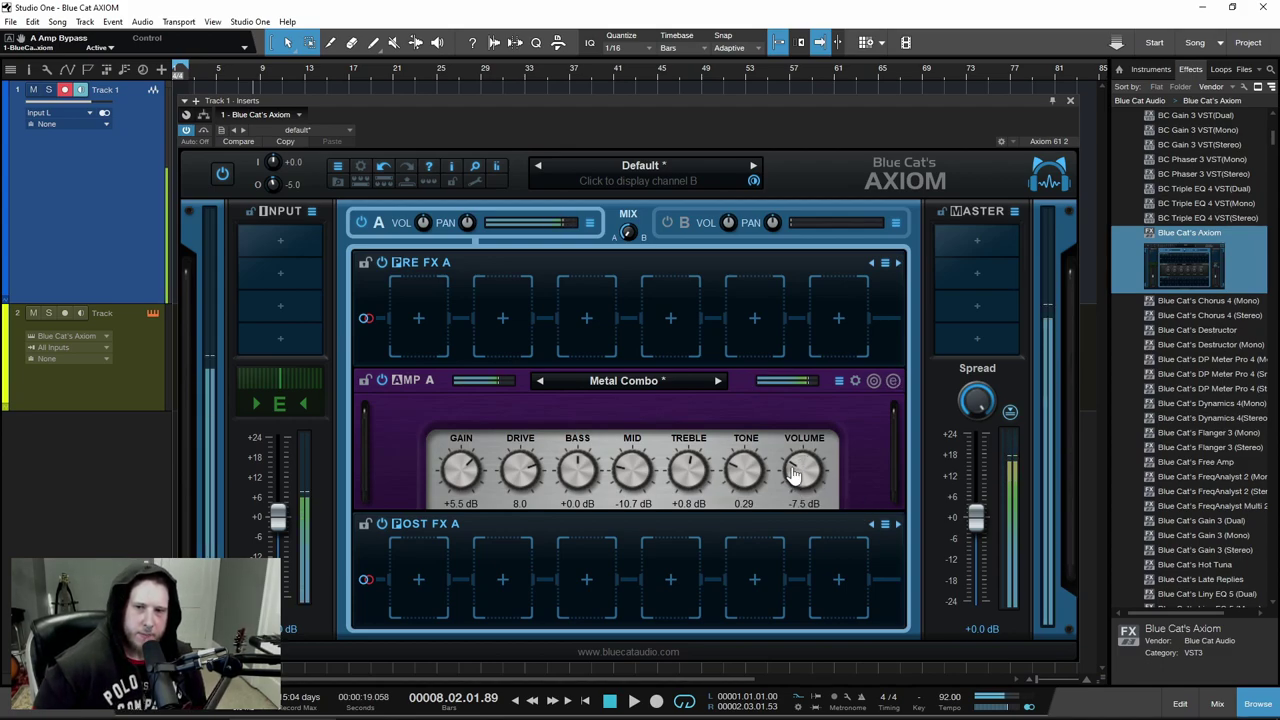
# Lower the Metal Combo amp's drive to 6.2, mid to -12.5 dB and treble to -3.0 dB
pyautogui.scroll(-3, 525, 485)
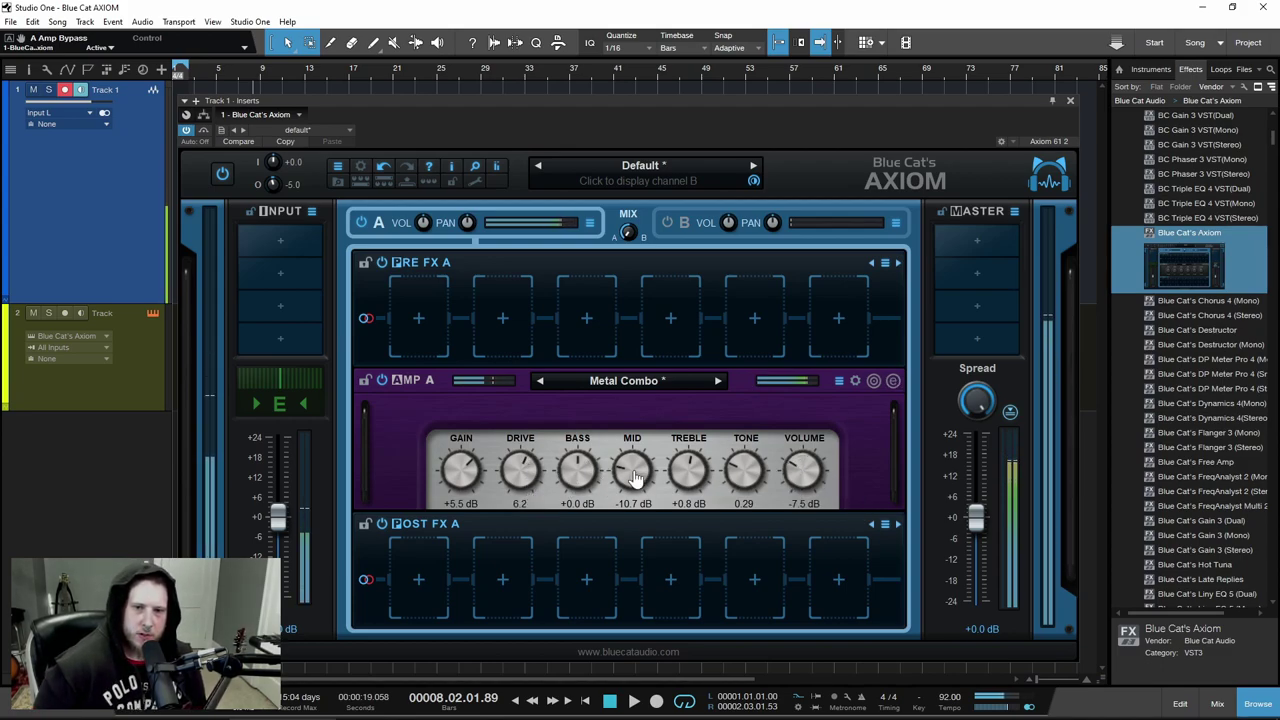
pyautogui.scroll(-3, 635, 482)
pyautogui.scroll(-5, 680, 486)
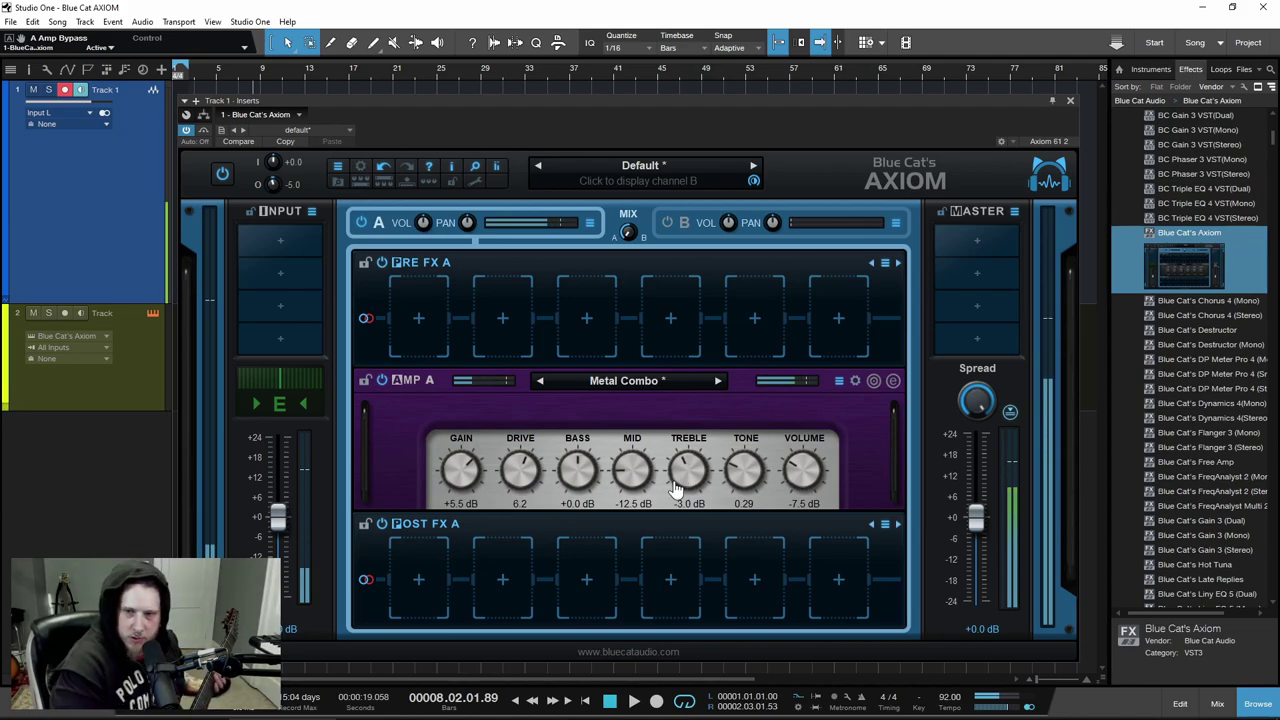
# Open the Destructor Tones Explorer for Amp A and arrange its window so the amp's gain, drive and bass controls stay visible
pyautogui.click(875, 385)
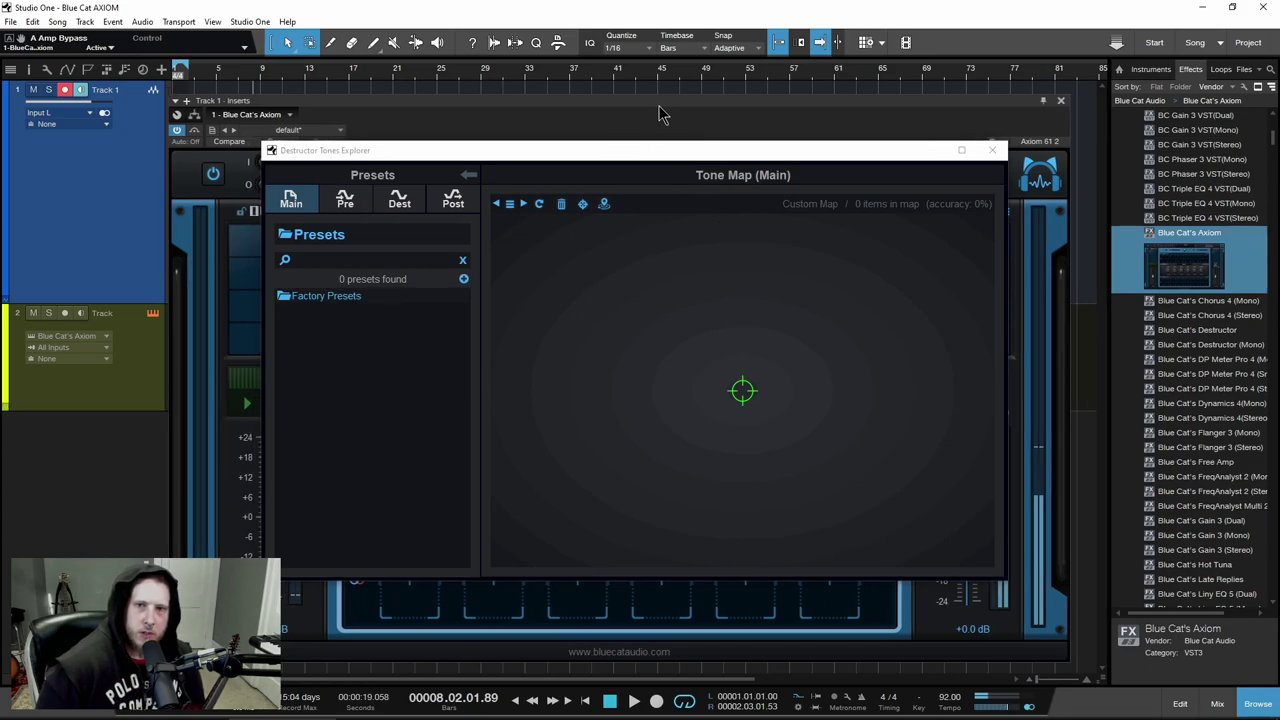
pyautogui.moveTo(663, 117); pyautogui.dragTo(500, 105)
pyautogui.moveTo(455, 165); pyautogui.dragTo(620, 157)
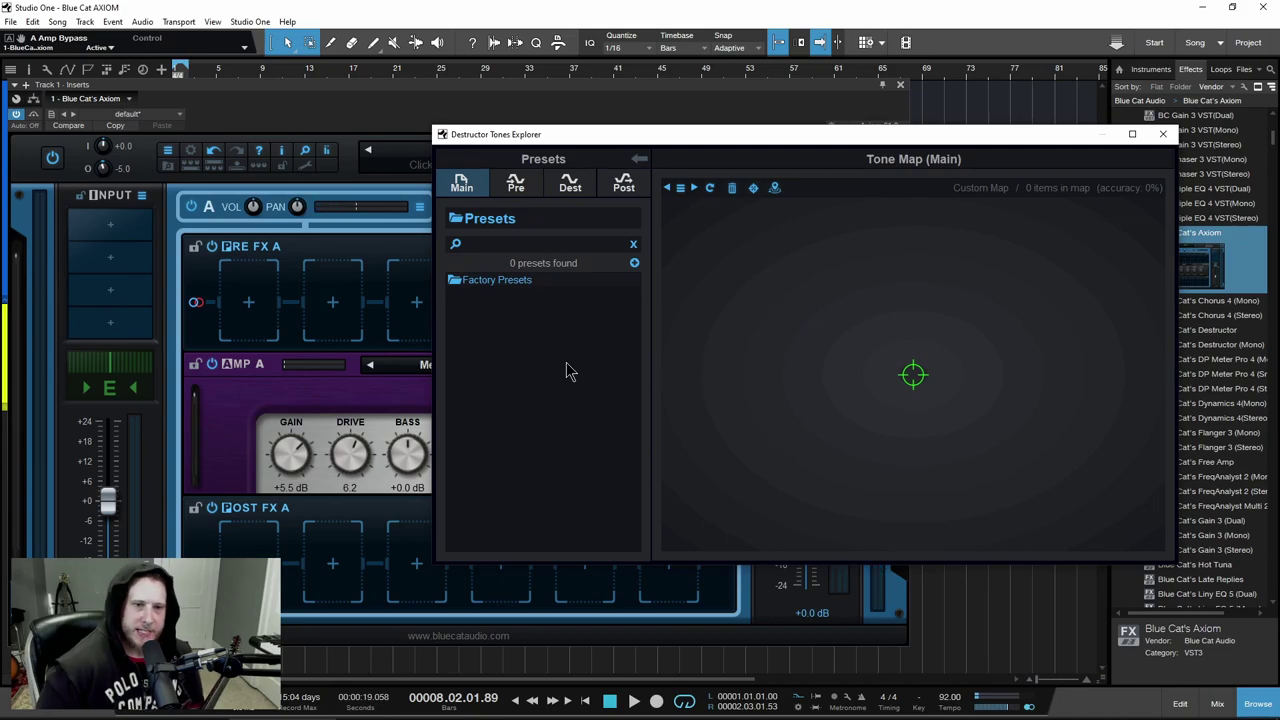
# Load the Creamy preset from the Guitar - Crunch+ factory folder and add it to the tone map
pyautogui.click(495, 281)
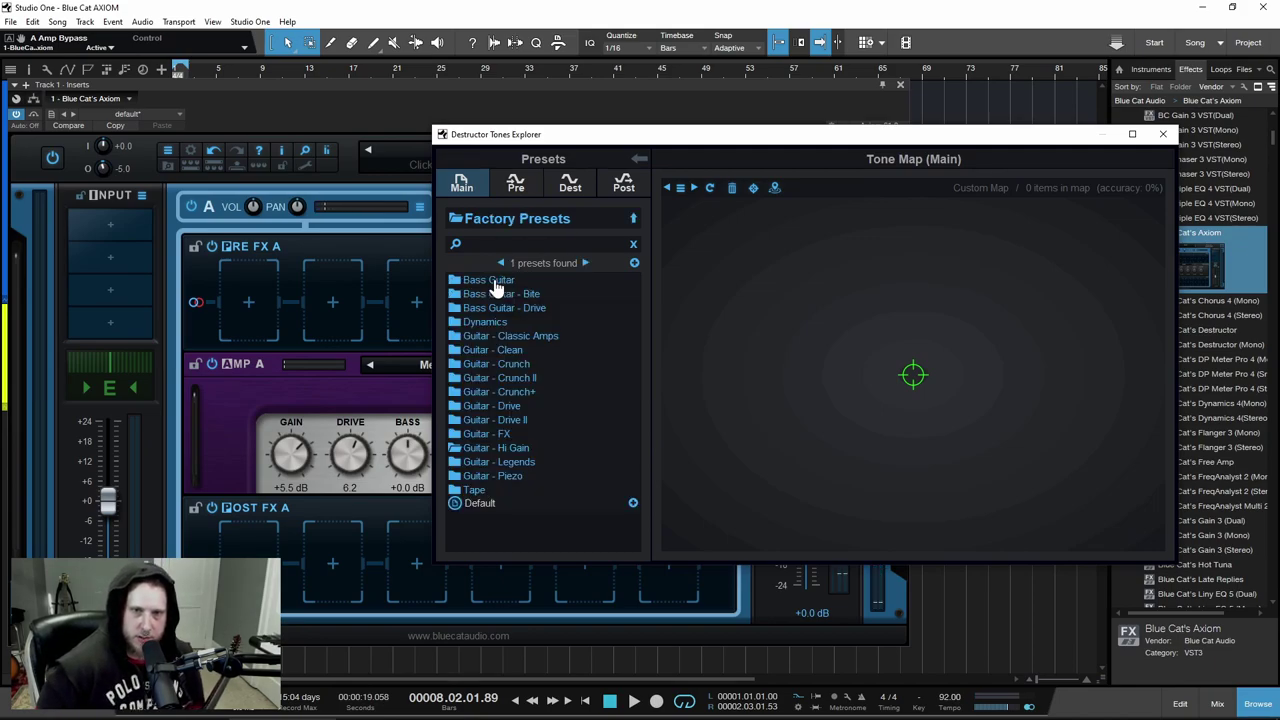
pyautogui.doubleClick(499, 391)
pyautogui.scroll(-3, 520, 410)
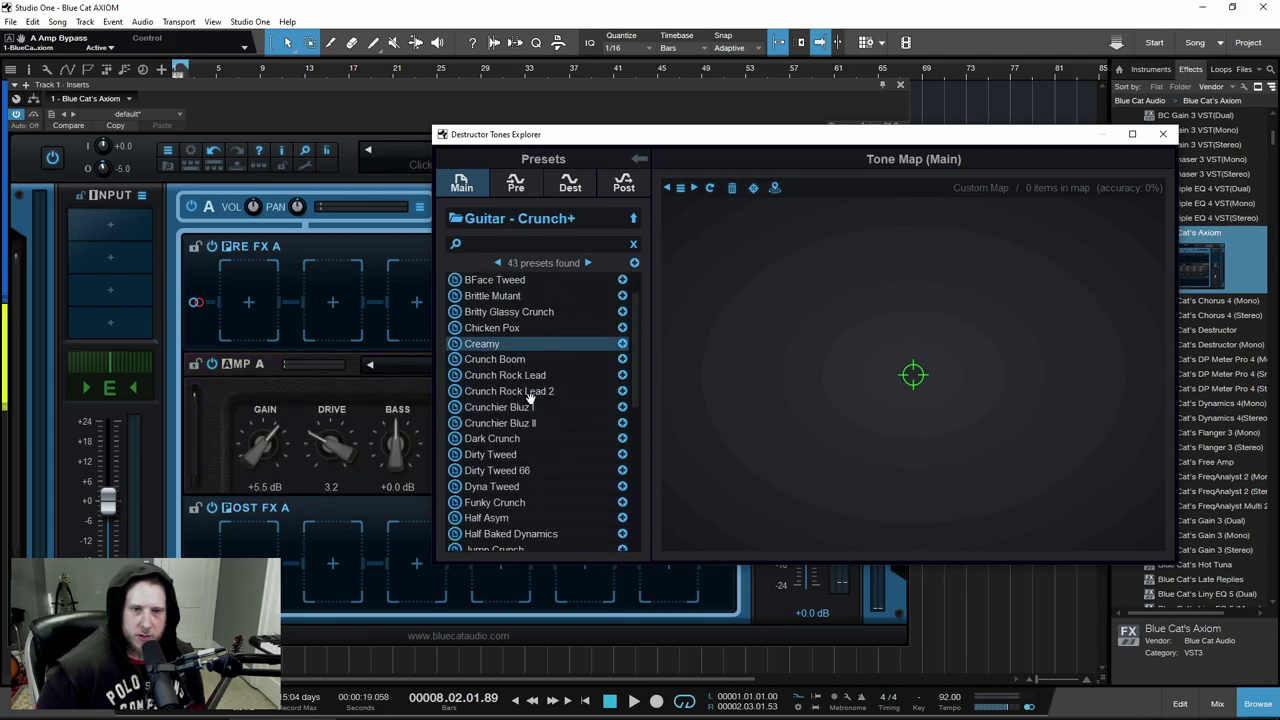
pyautogui.moveTo(517, 140); pyautogui.dragTo(364, 137)
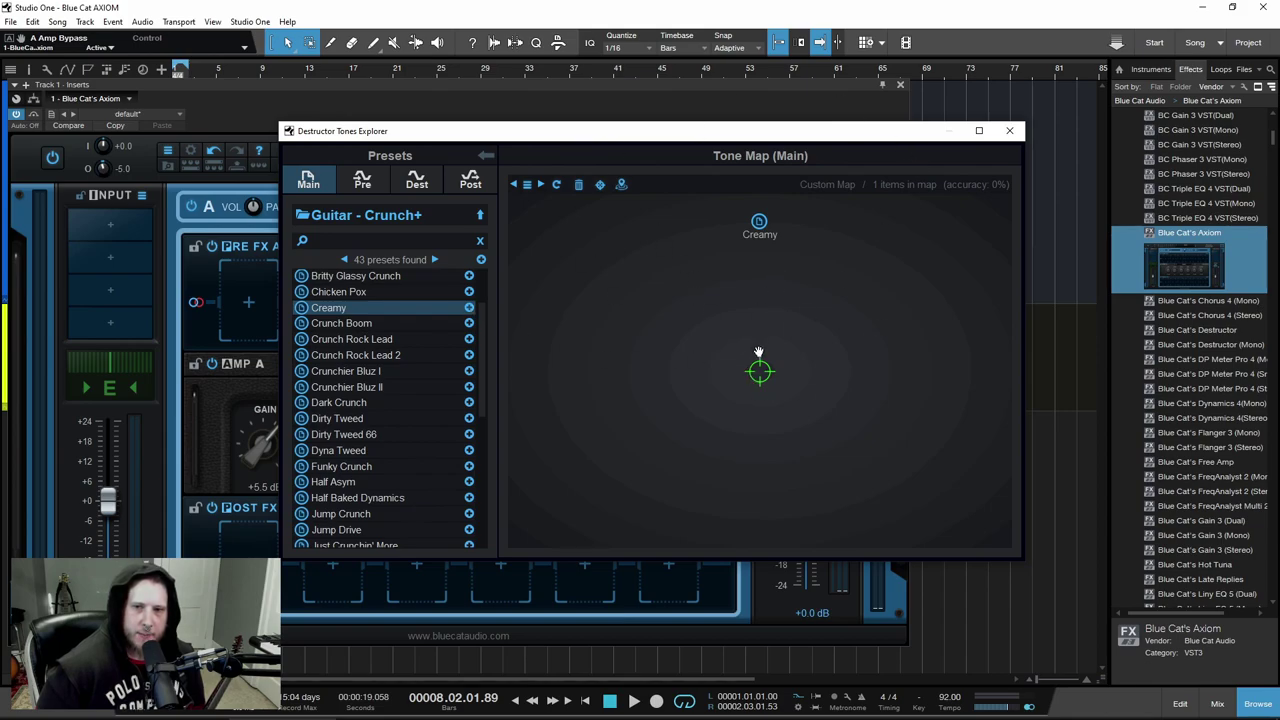
# Move the tone map's target onto Creamy and back to just beside the map's center
pyautogui.moveTo(759, 352); pyautogui.dragTo(759, 235)
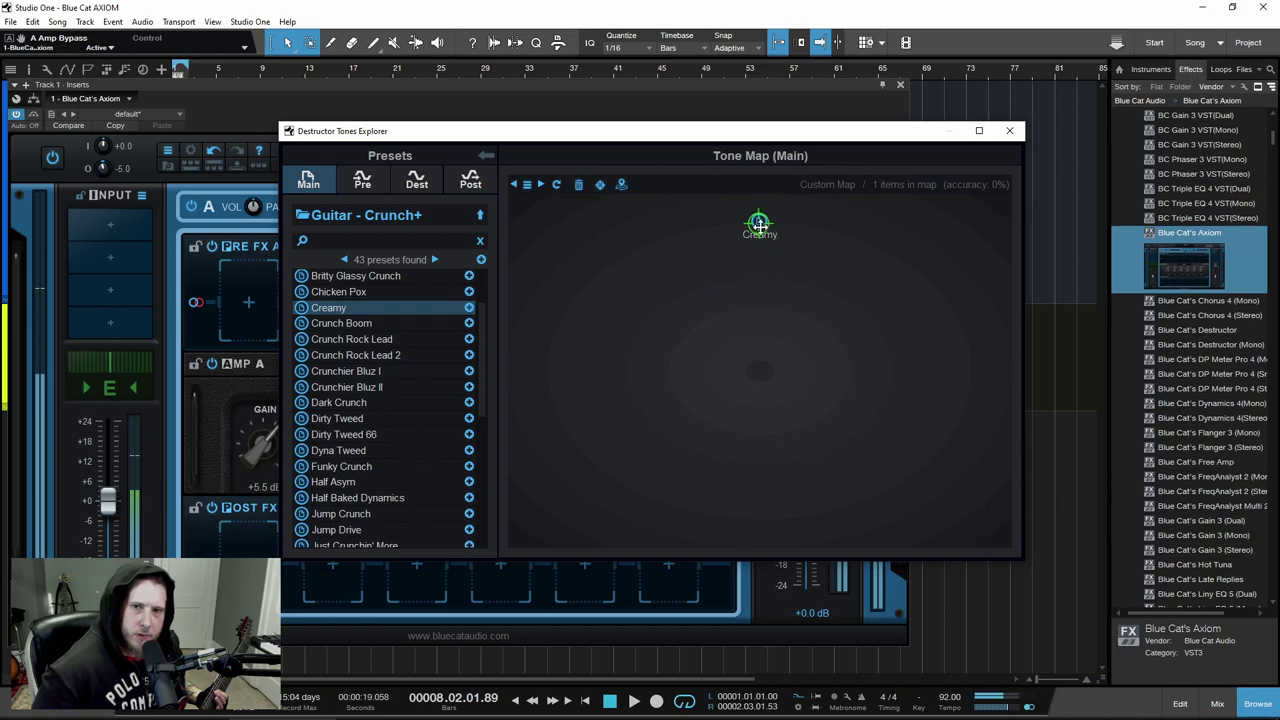
pyautogui.moveTo(759, 224); pyautogui.dragTo(786, 368)
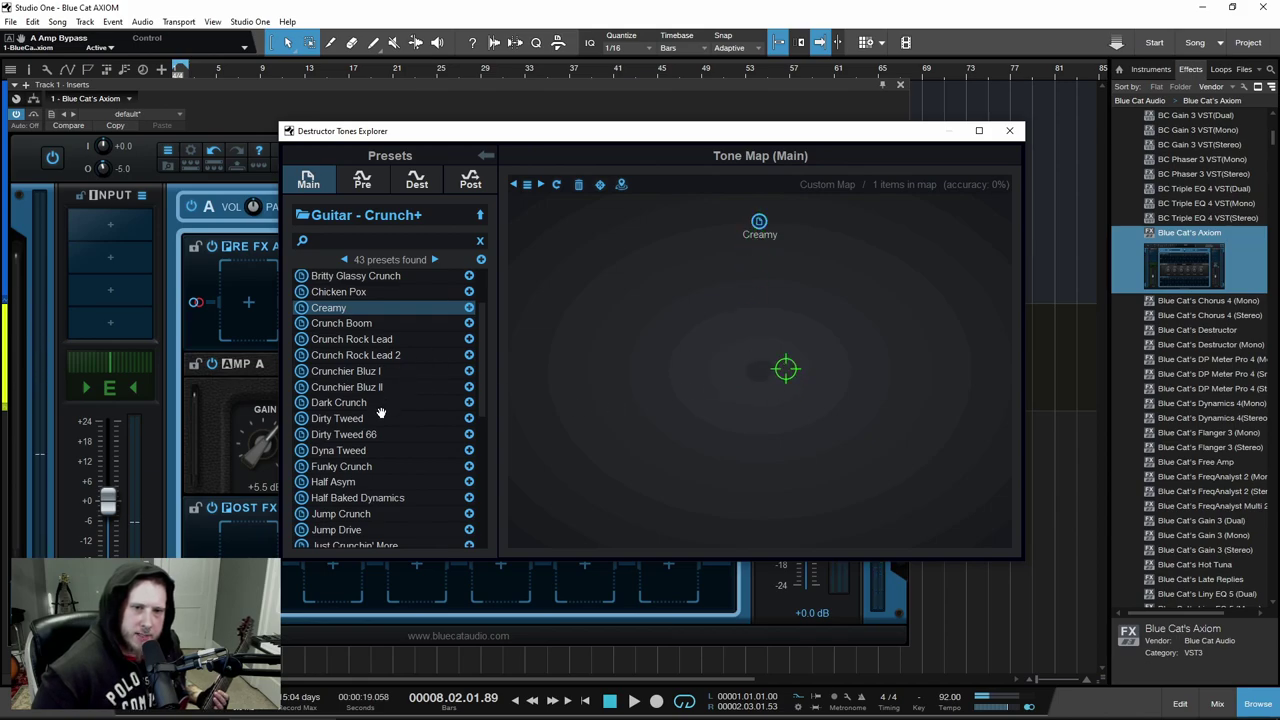
# Add Dark Crunch and Half Asym to the tone map, moving the target to the lower corner and onto Half Asym
pyautogui.click(469, 402)
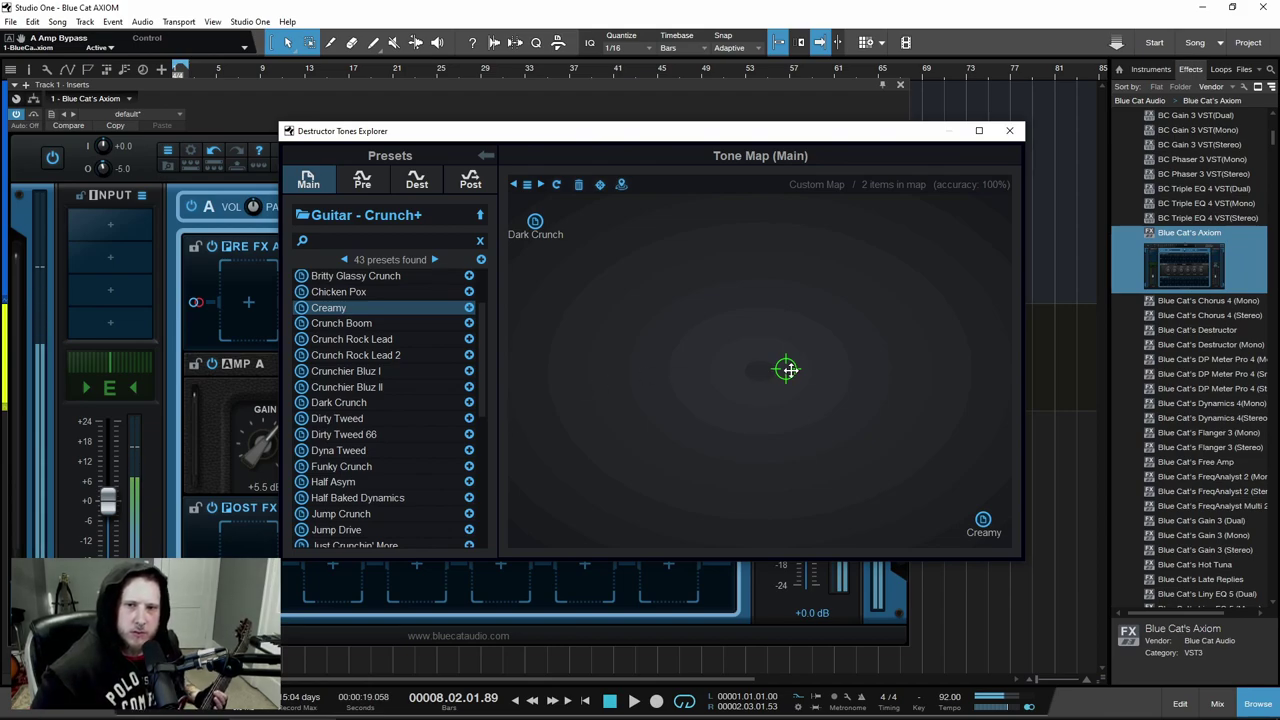
pyautogui.moveTo(786, 369); pyautogui.dragTo(981, 519)
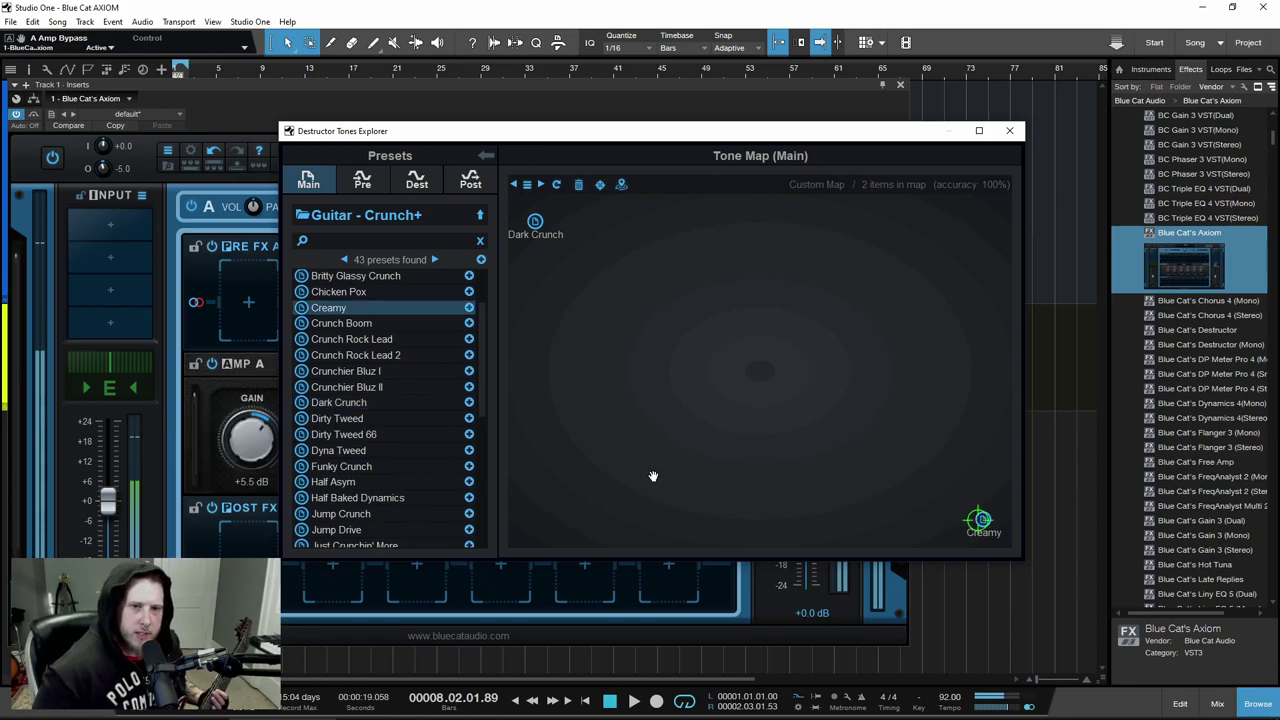
pyautogui.click(469, 481)
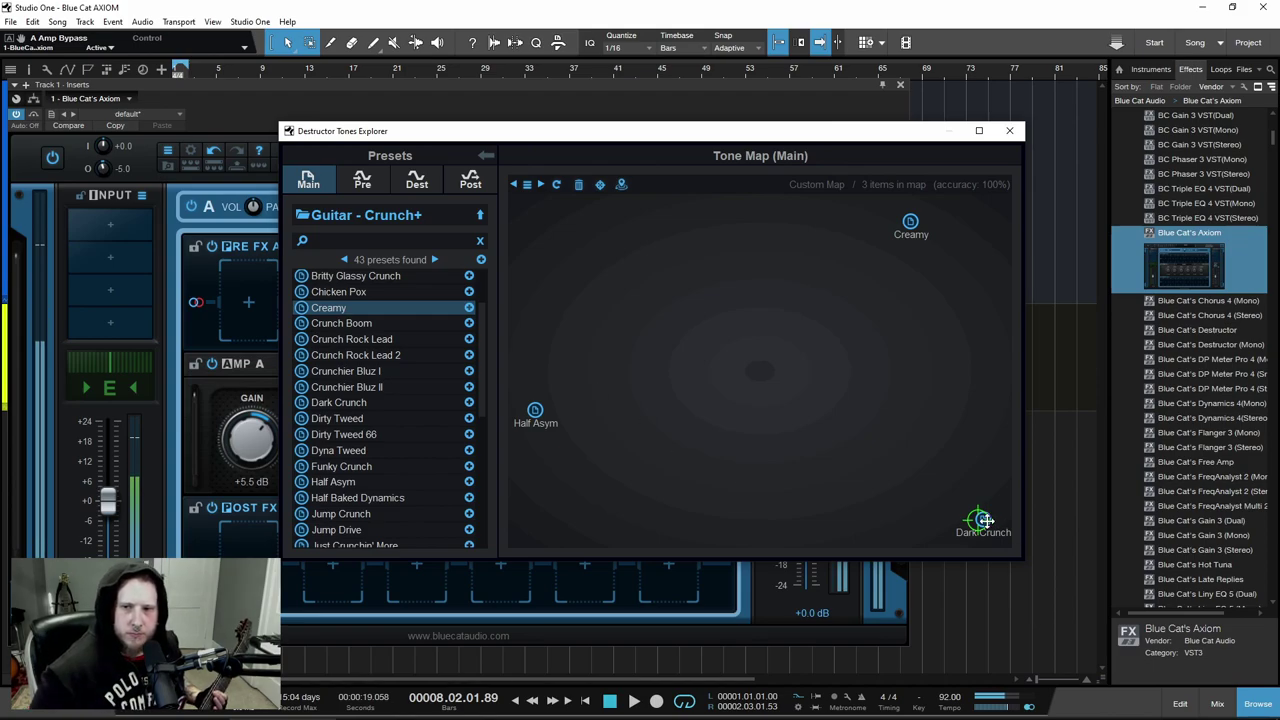
pyautogui.click(535, 414)
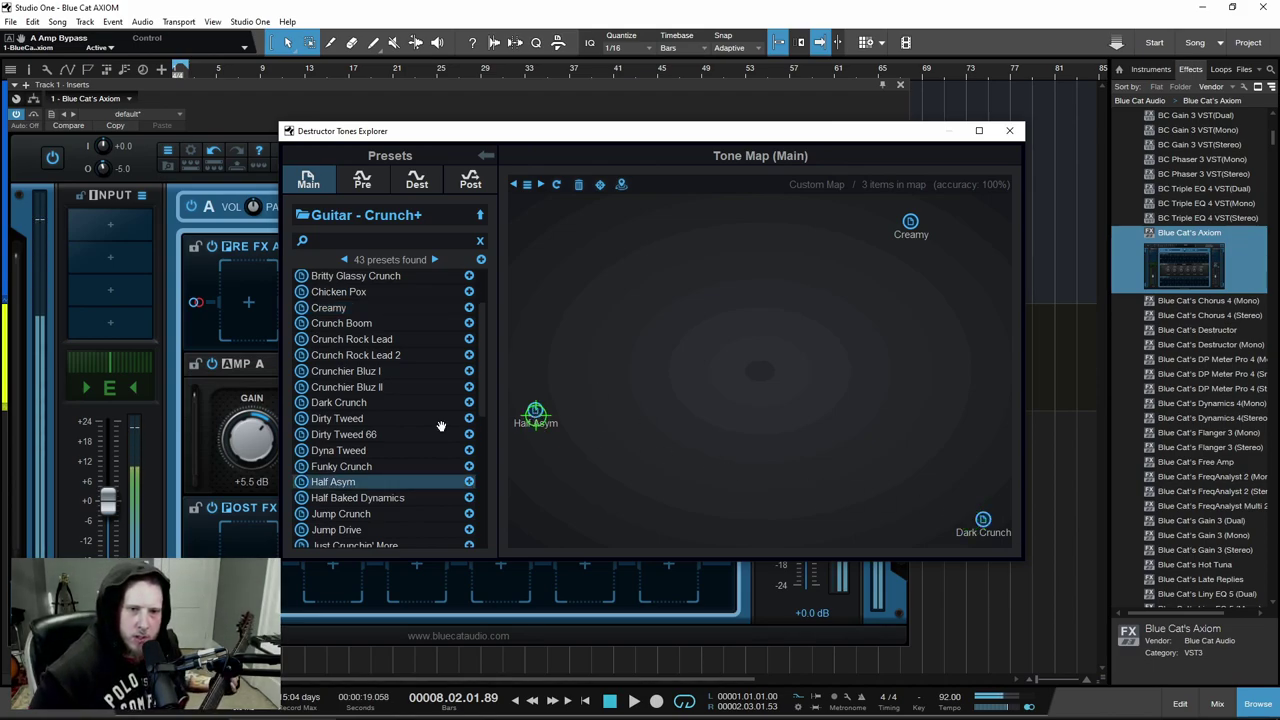
# Look through the Guitar - Crunch+ presets and the Pre, Dest and Post preset categories, ending on the Main presets
pyautogui.scroll(-8, 390, 445)
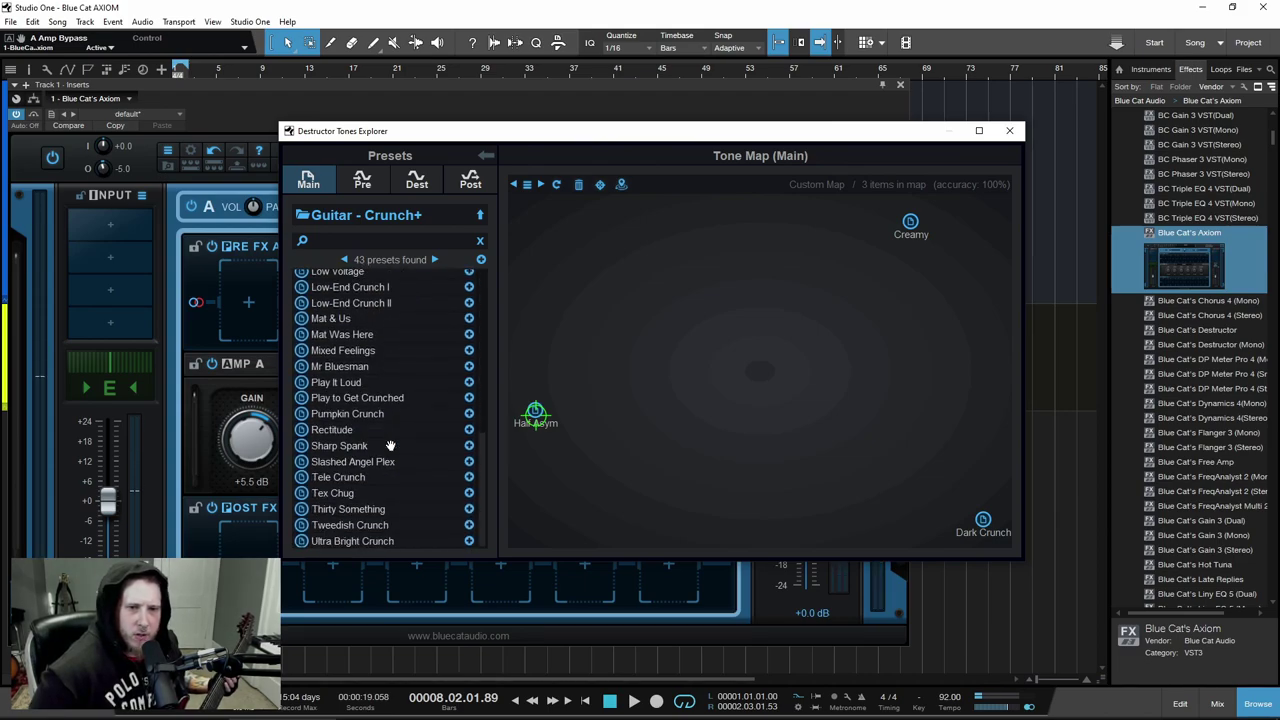
pyautogui.scroll(8, 390, 445)
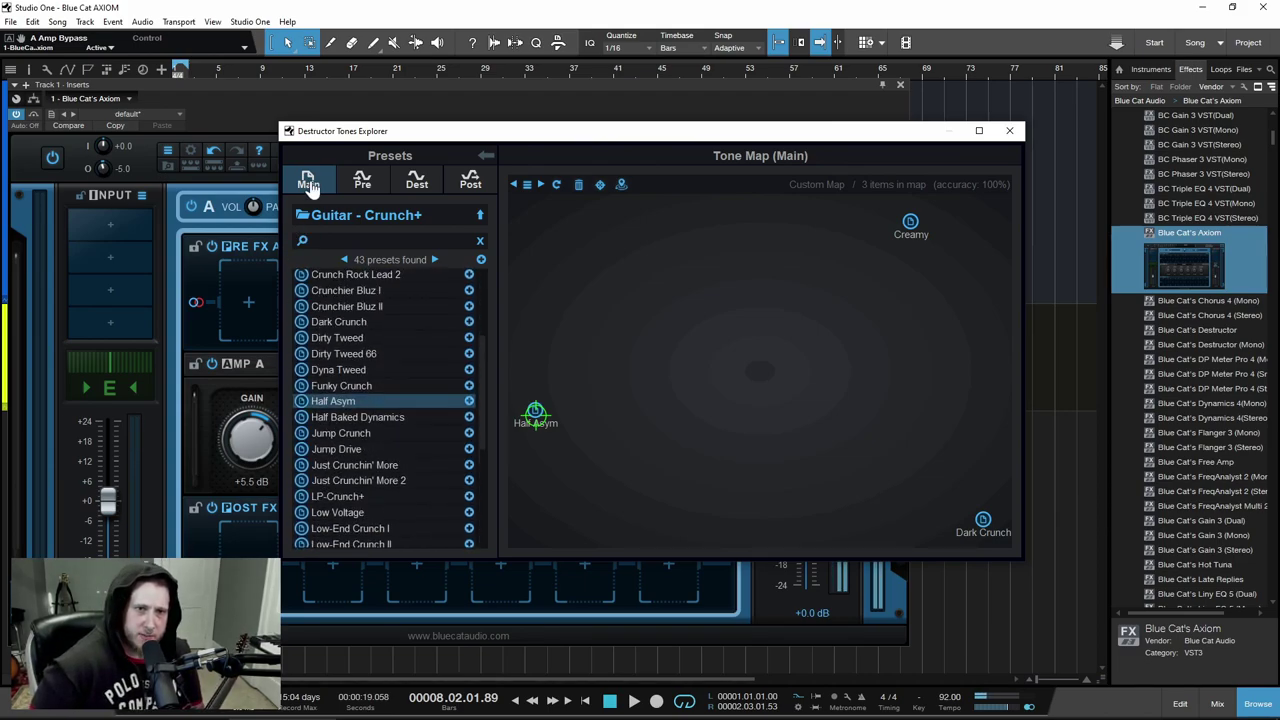
pyautogui.click(382, 180)
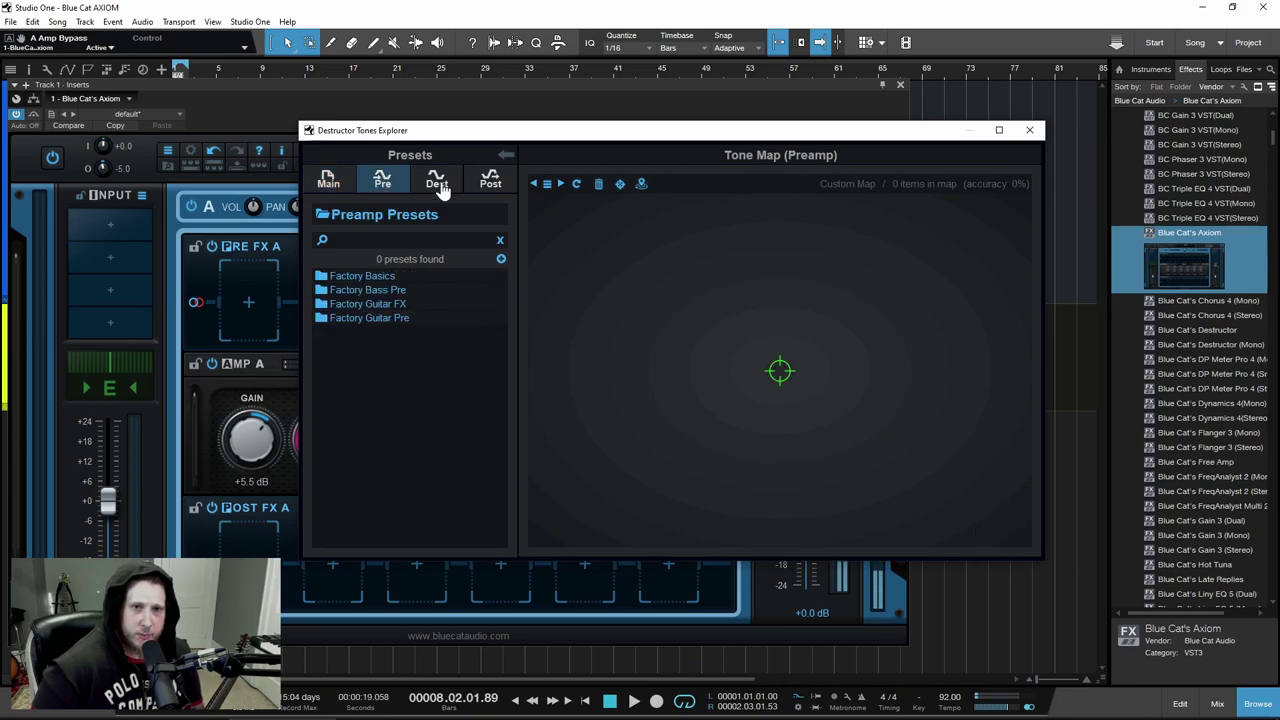
pyautogui.click(437, 182)
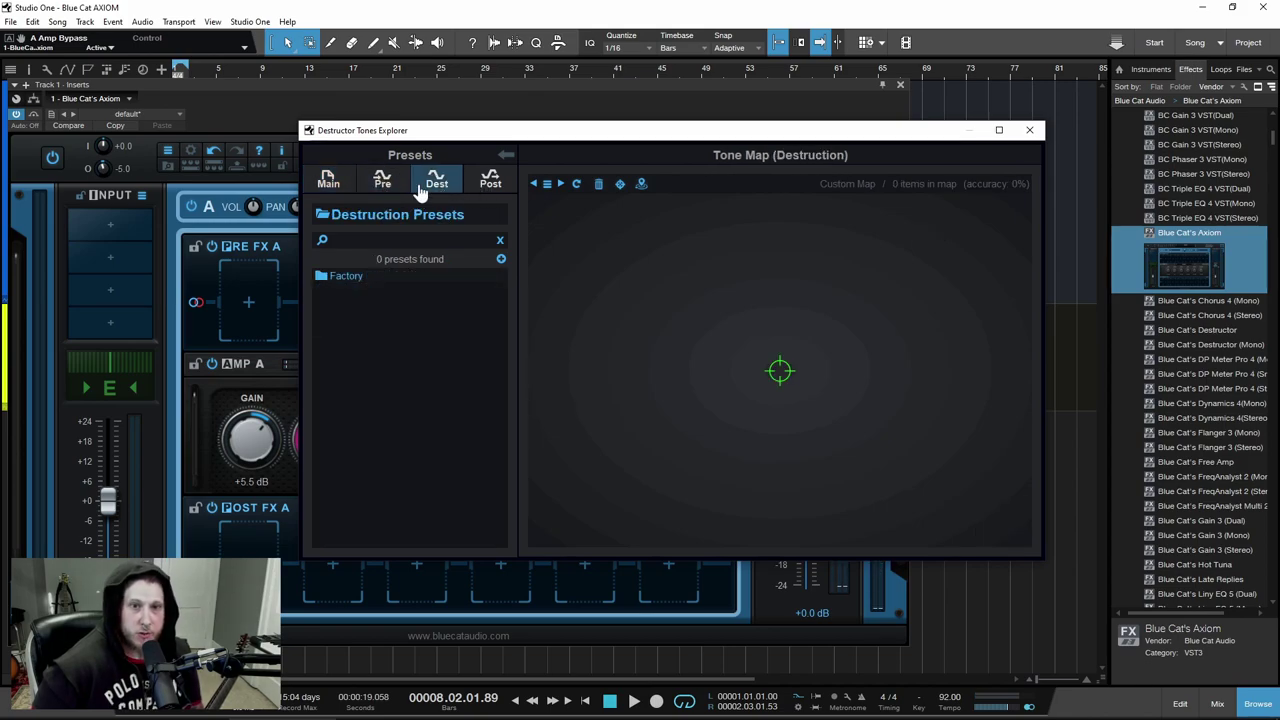
pyautogui.click(488, 180)
pyautogui.click(328, 180)
# Reposition the explorer window to uncover the amp's controls, and add Mr Bluesman and Sharp Spank to the tone map
pyautogui.moveTo(452, 125); pyautogui.dragTo(628, 112)
pyautogui.scroll(-4, 577, 453)
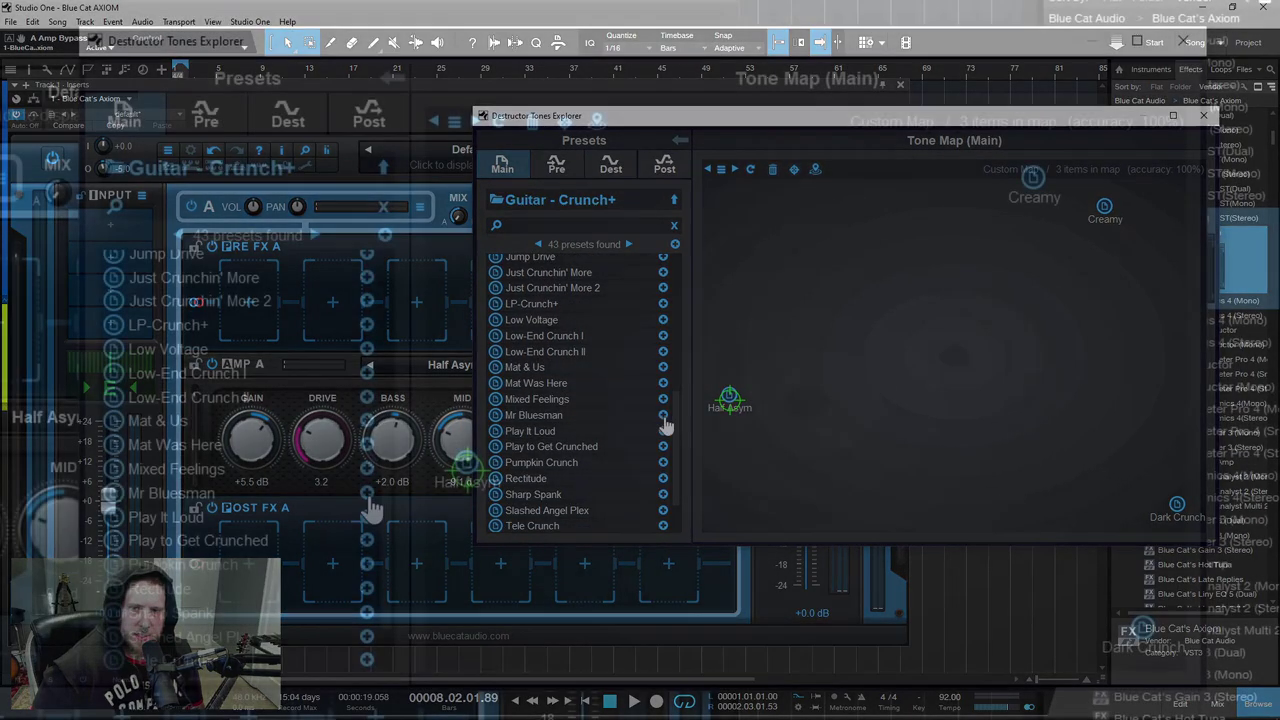
pyautogui.click(663, 415)
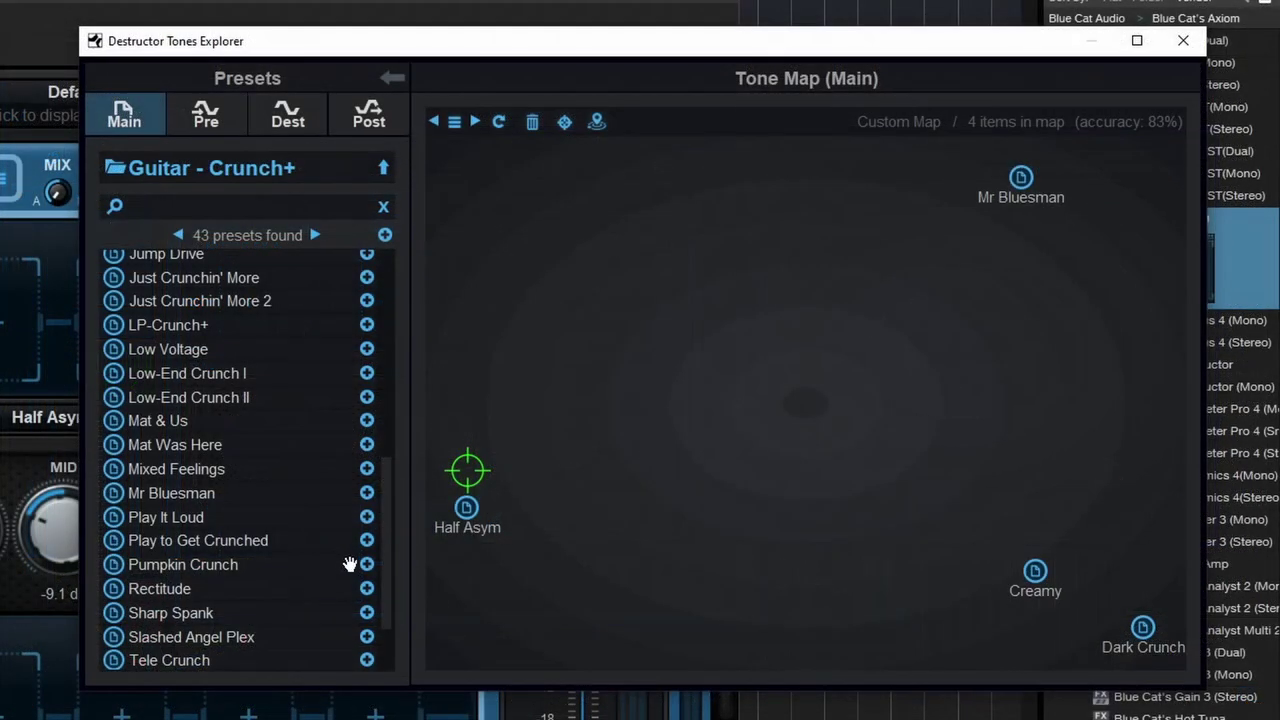
pyautogui.click(366, 613)
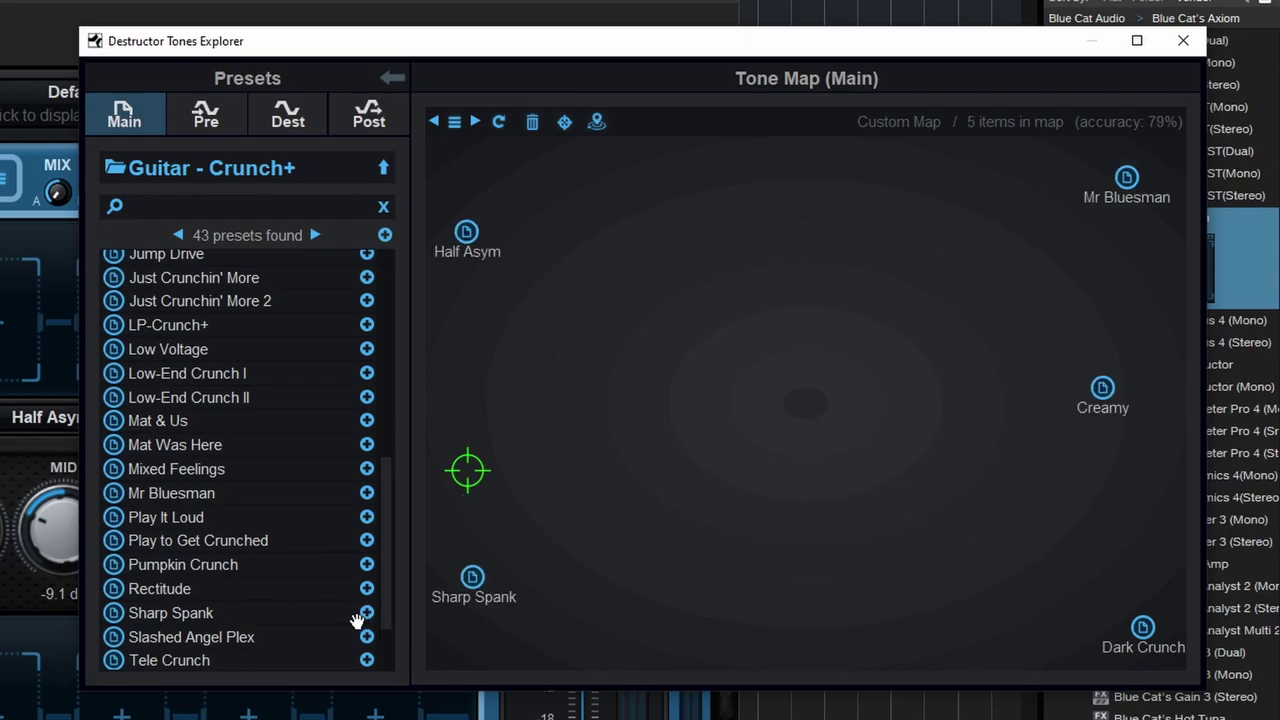
# Add Hi Gain and Hi Gain with Mids from the Guitar - Hi Gain factory folder to the tone map
pyautogui.scroll(-2, 350, 600)
pyautogui.click(382, 170)
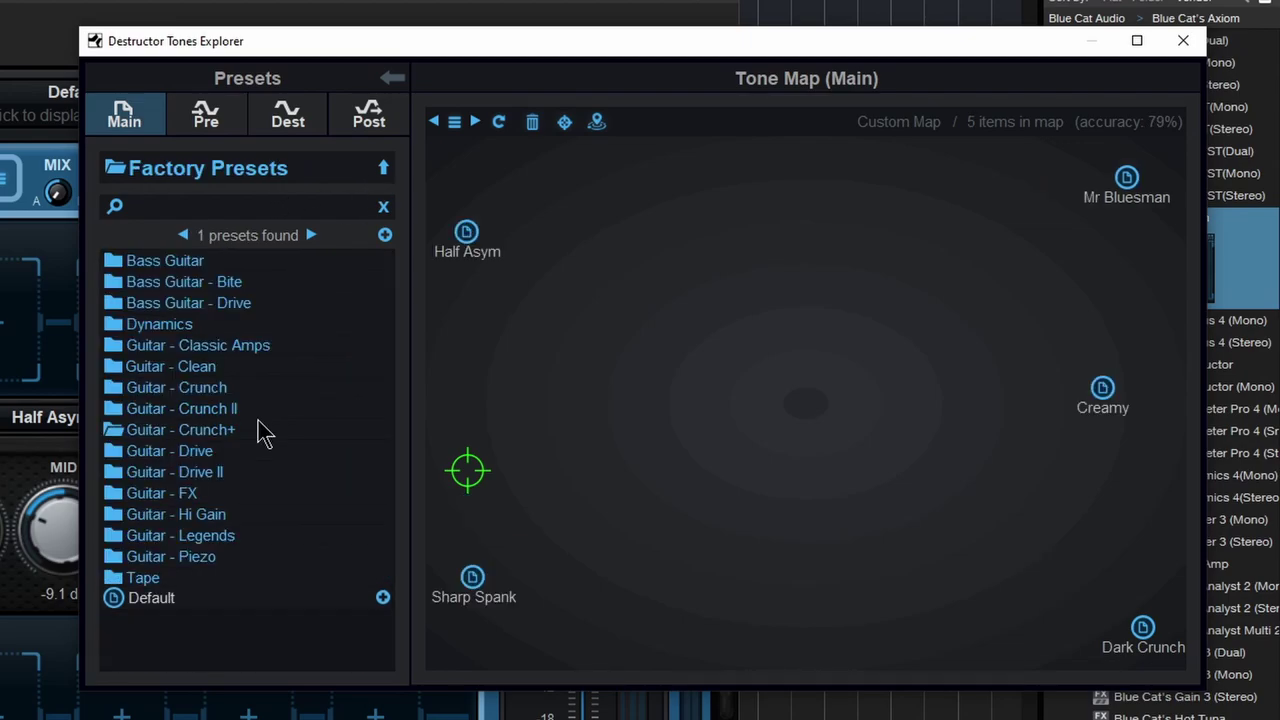
pyautogui.doubleClick(245, 522)
pyautogui.scroll(-2, 229, 594)
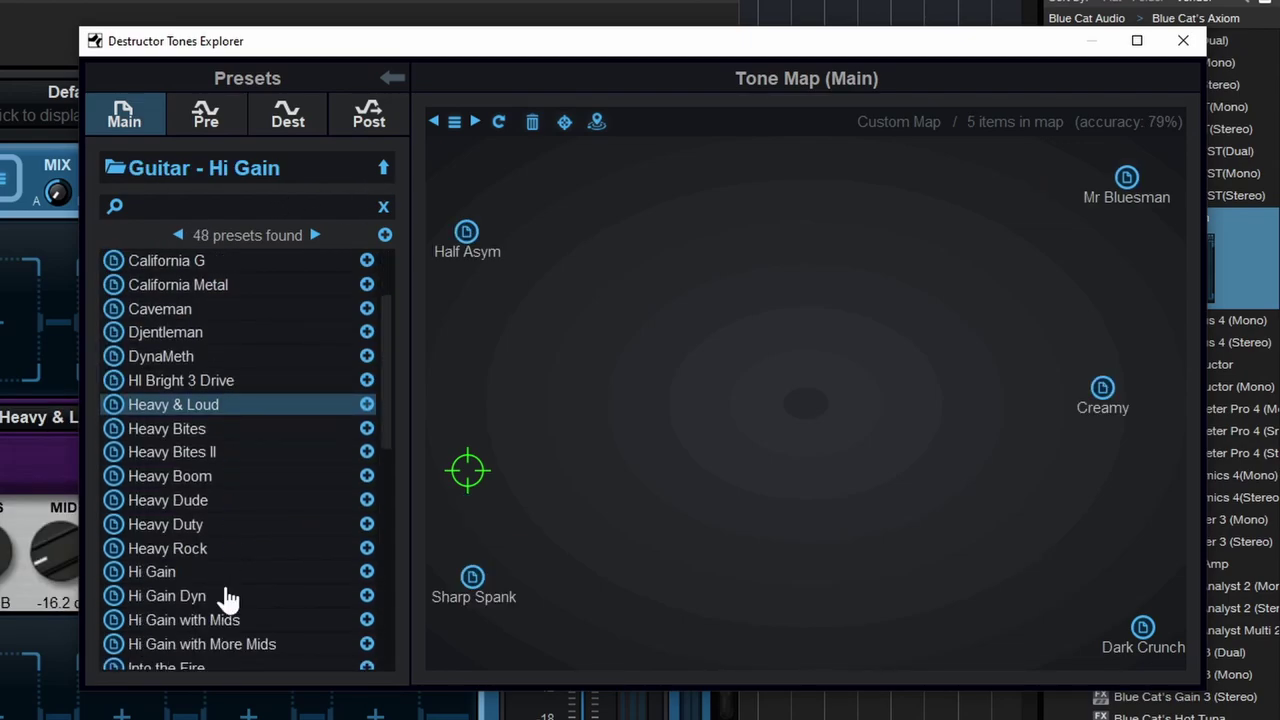
pyautogui.click(366, 547)
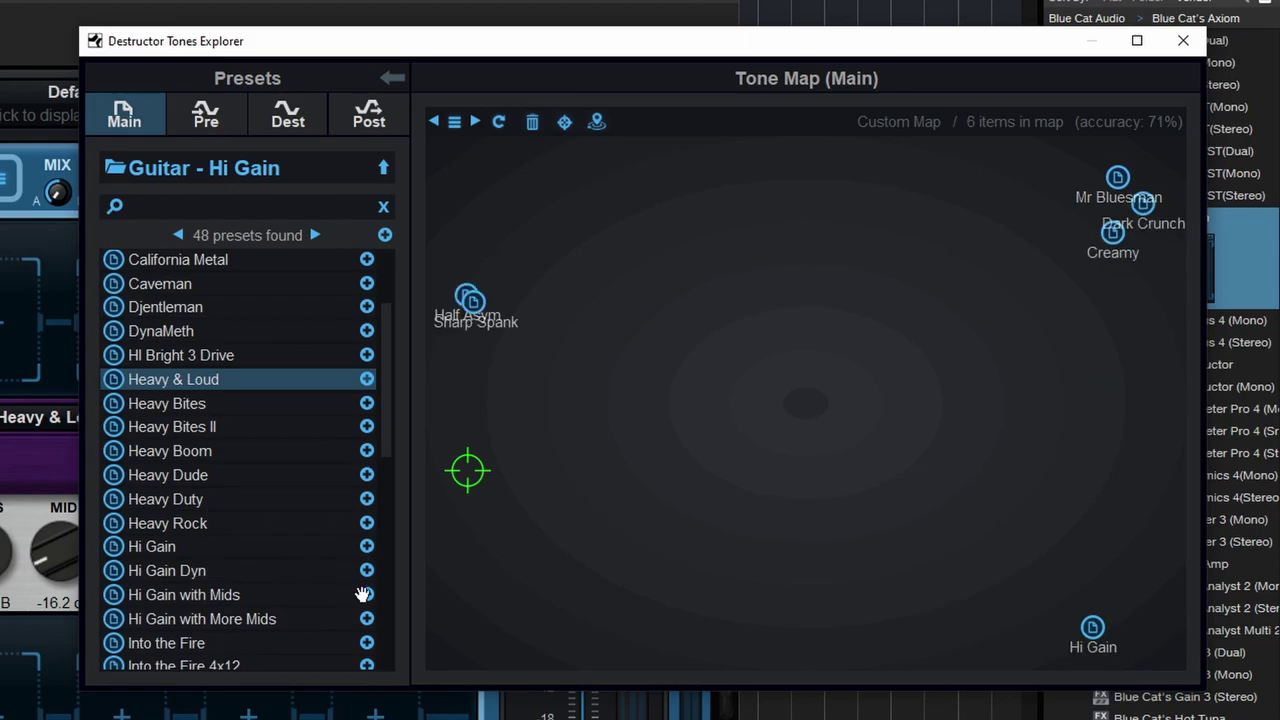
pyautogui.click(366, 594)
# Place the target on Sharp Spank, and narrow and reposition the explorer window to keep the amp controls in view
pyautogui.moveTo(646, 52); pyautogui.dragTo(549, 0)
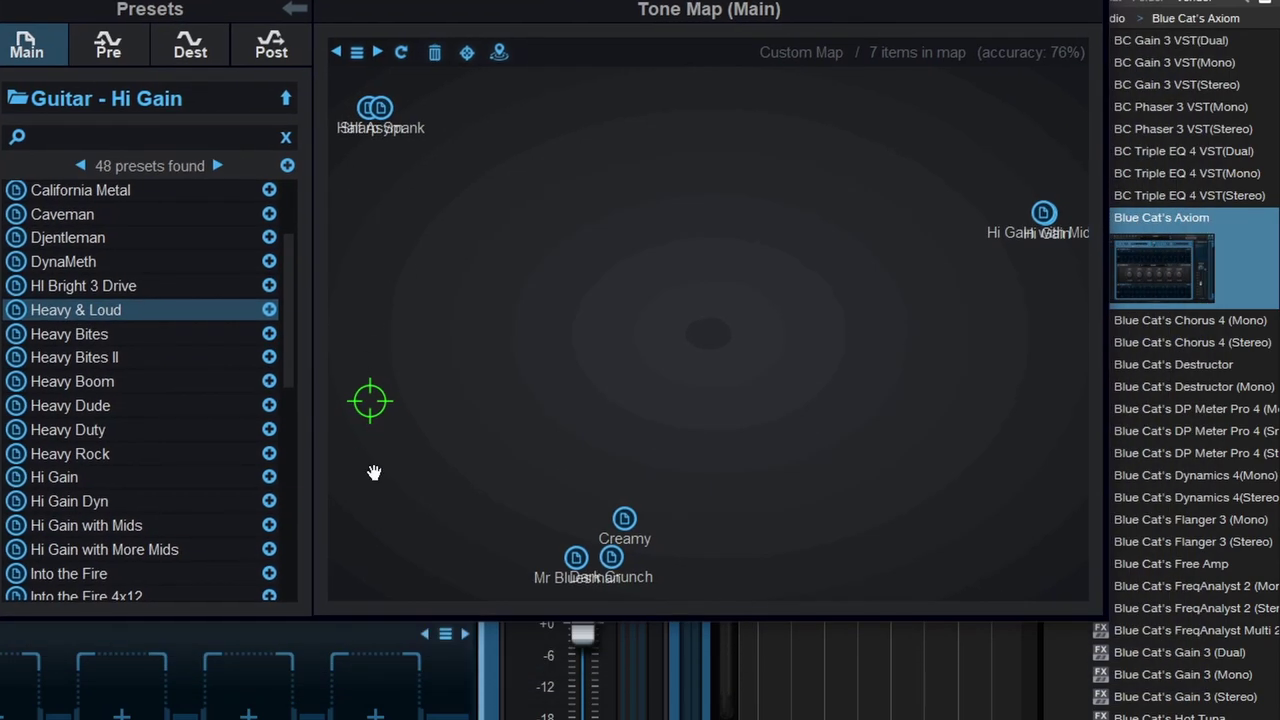
pyautogui.click(390, 128)
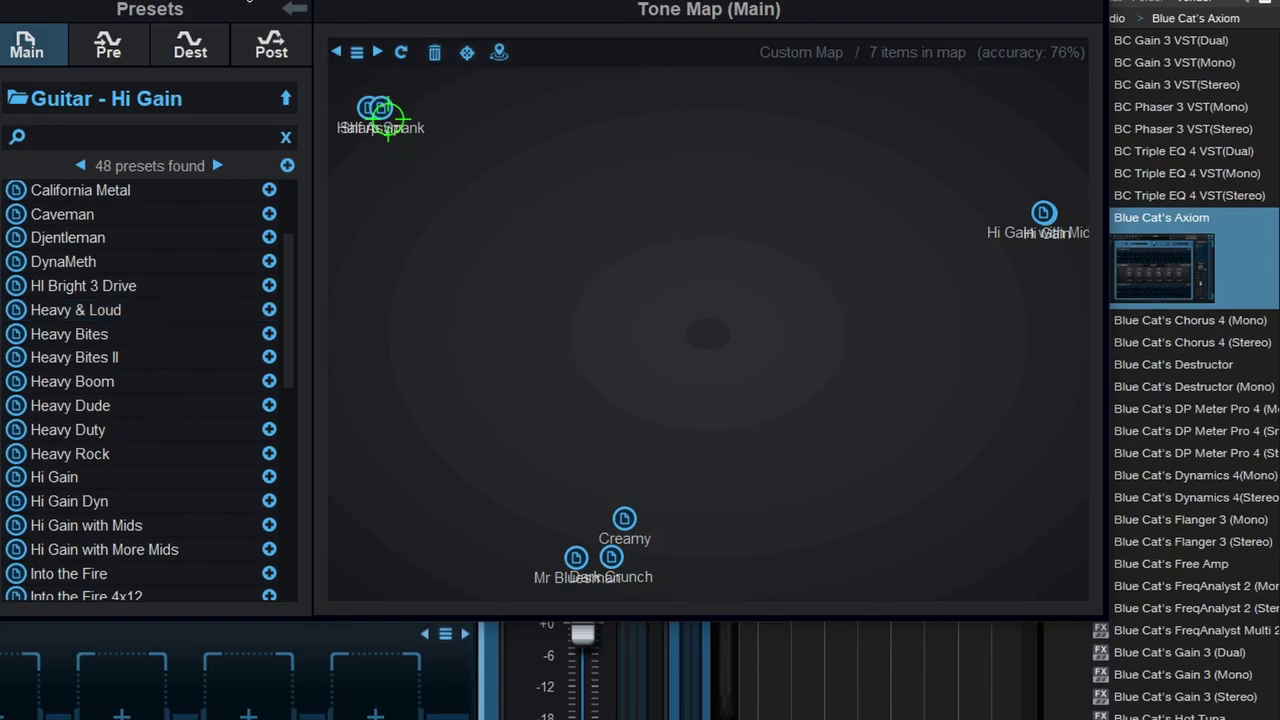
pyautogui.moveTo(250, 4); pyautogui.dragTo(134, 39)
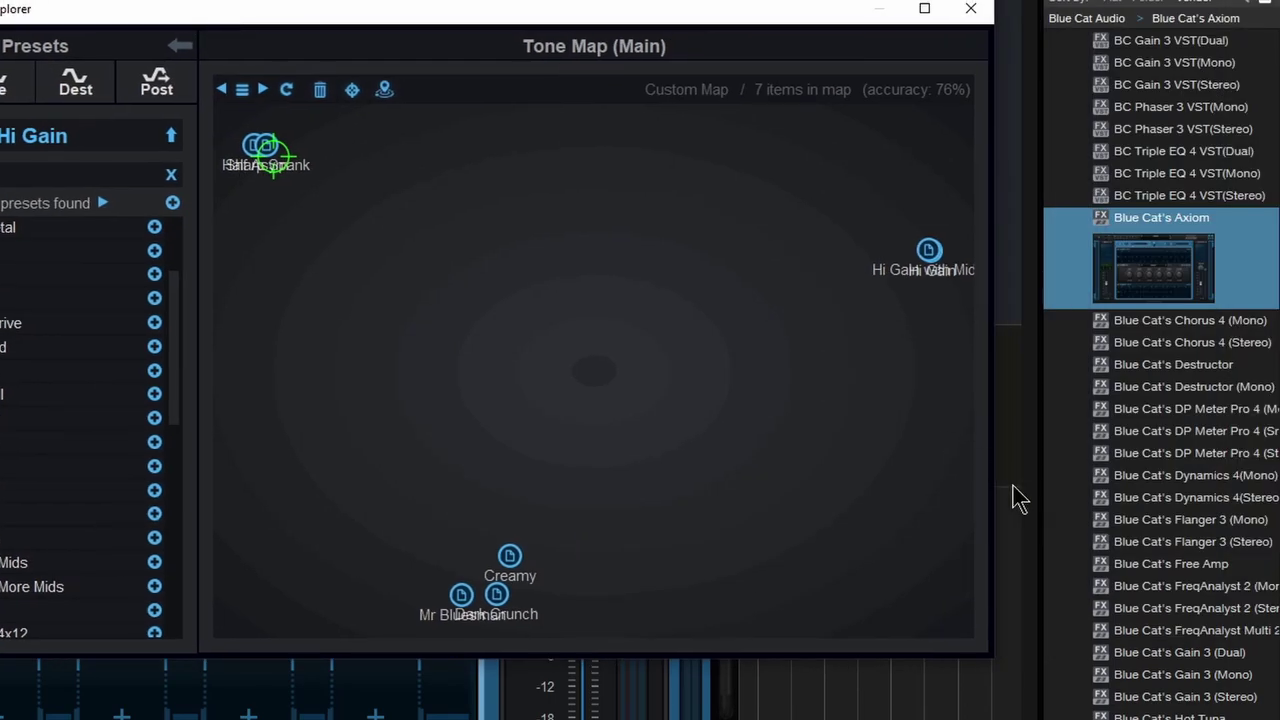
pyautogui.moveTo(995, 484); pyautogui.dragTo(729, 480)
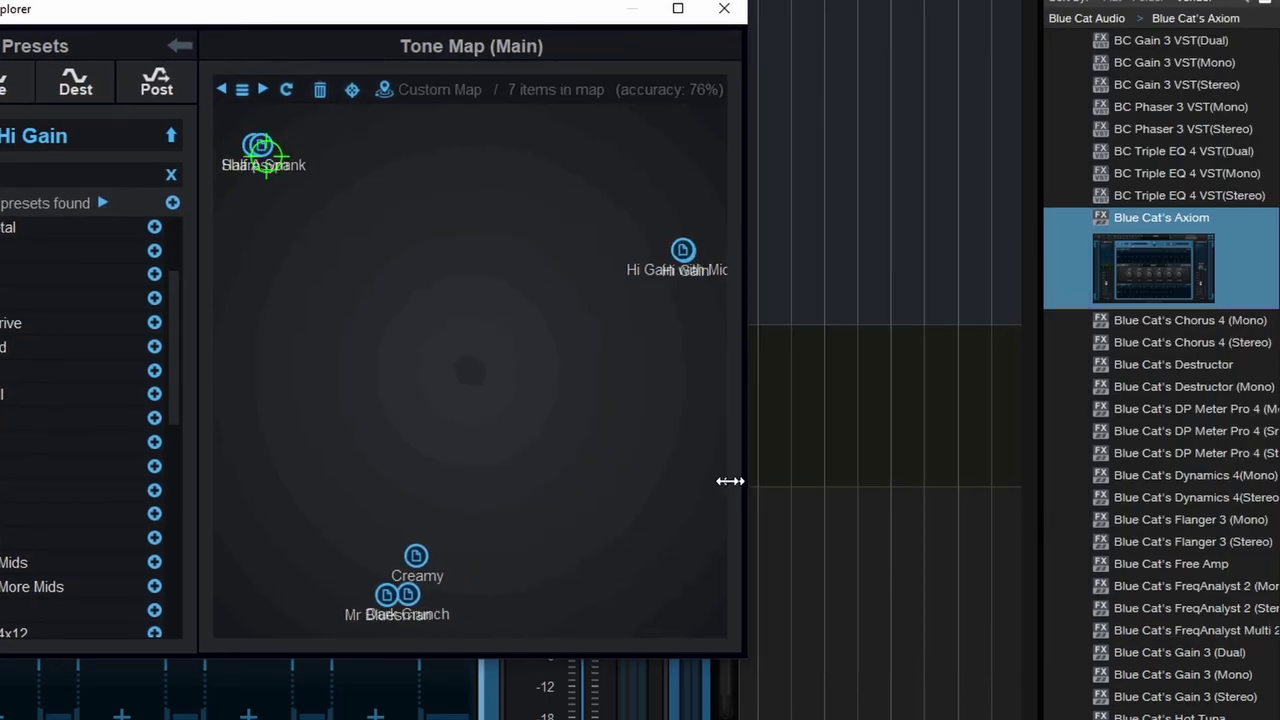
pyautogui.moveTo(146, 12); pyautogui.dragTo(594, 34)
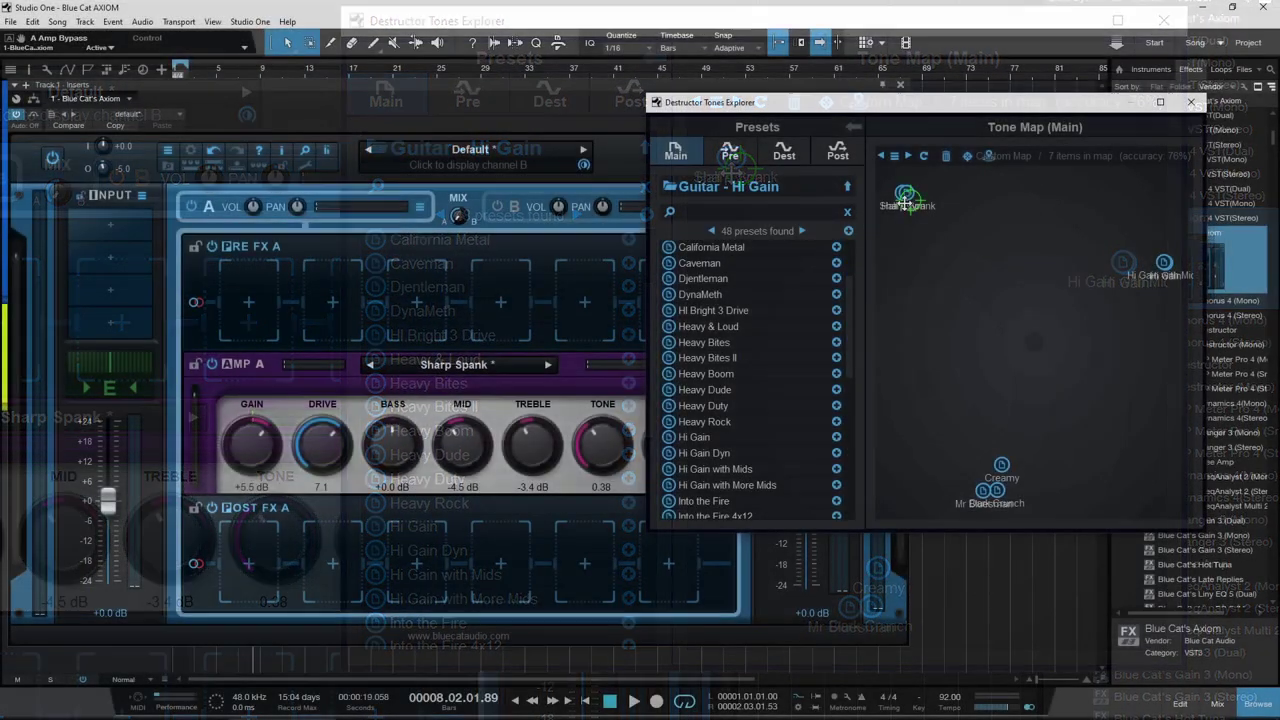
# Blend the amp tone by moving the target between the Hi Gain presets and Sharp Spank, ending between Half Asym and Mr Bluesman
pyautogui.click(1124, 277)
pyautogui.moveTo(1164, 268); pyautogui.dragTo(932, 364)
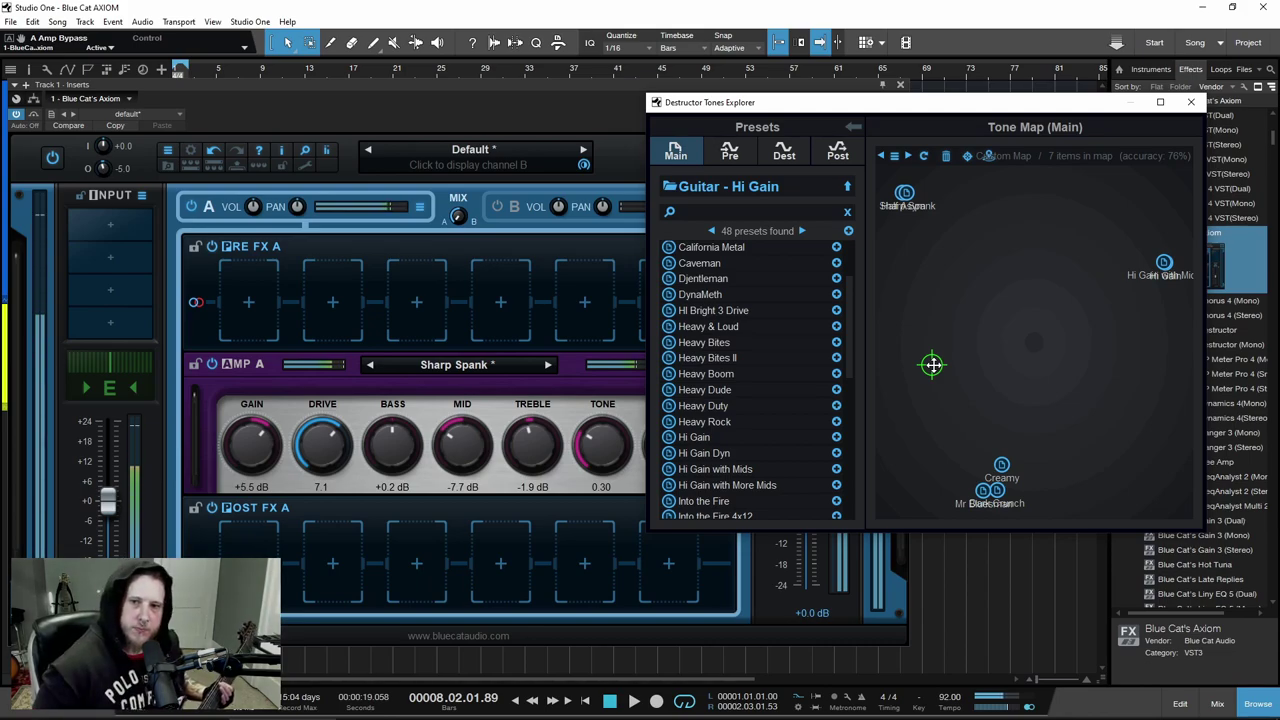
pyautogui.moveTo(932, 364); pyautogui.dragTo(926, 258)
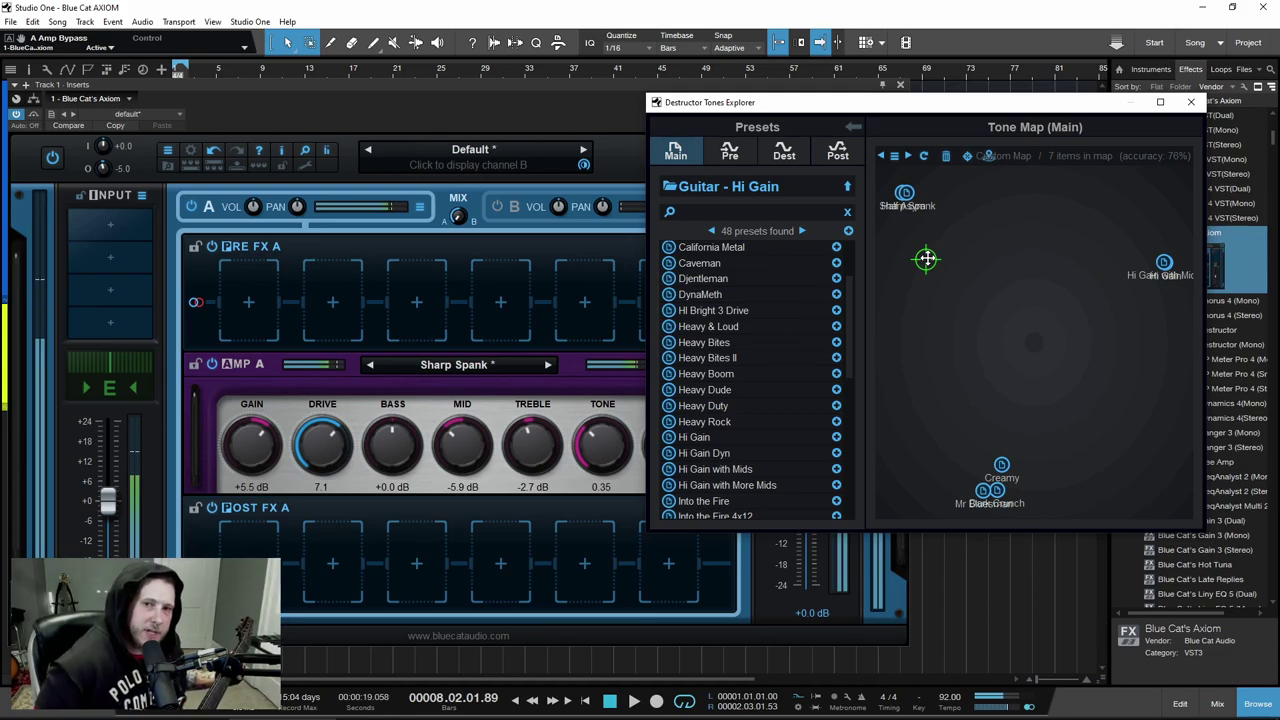
pyautogui.moveTo(926, 258); pyautogui.dragTo(909, 200)
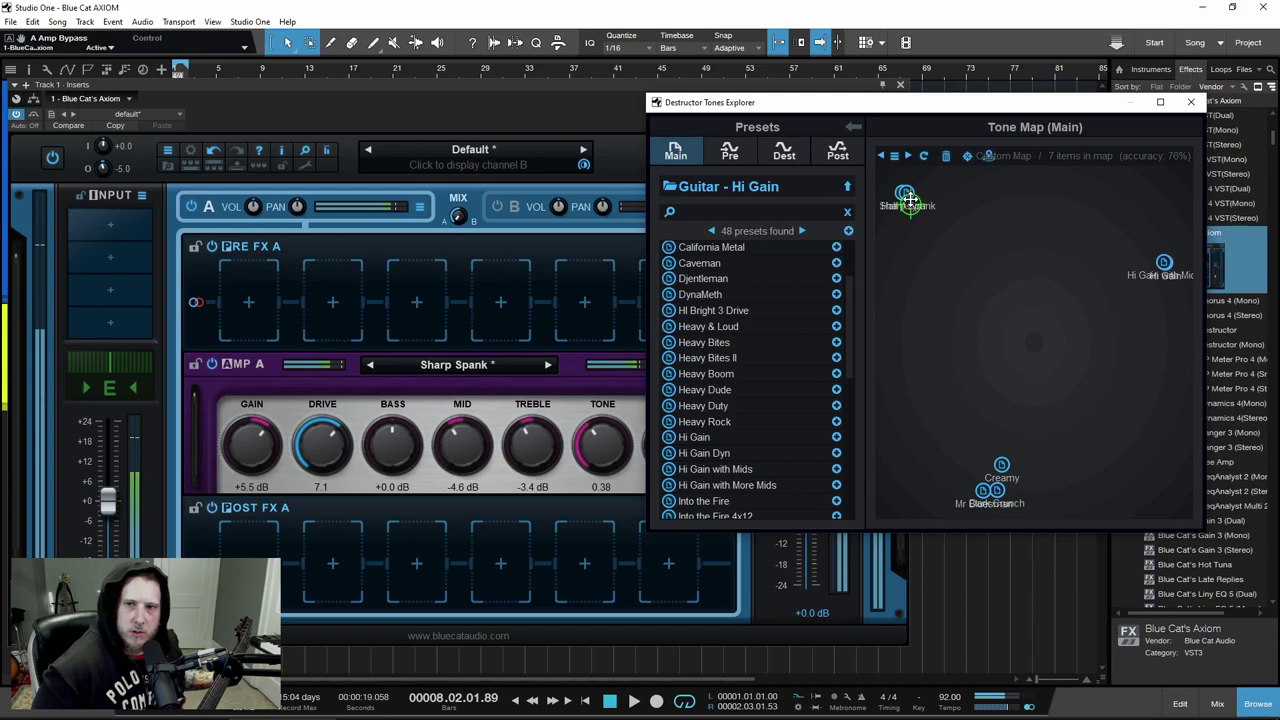
pyautogui.moveTo(909, 200); pyautogui.dragTo(907, 190)
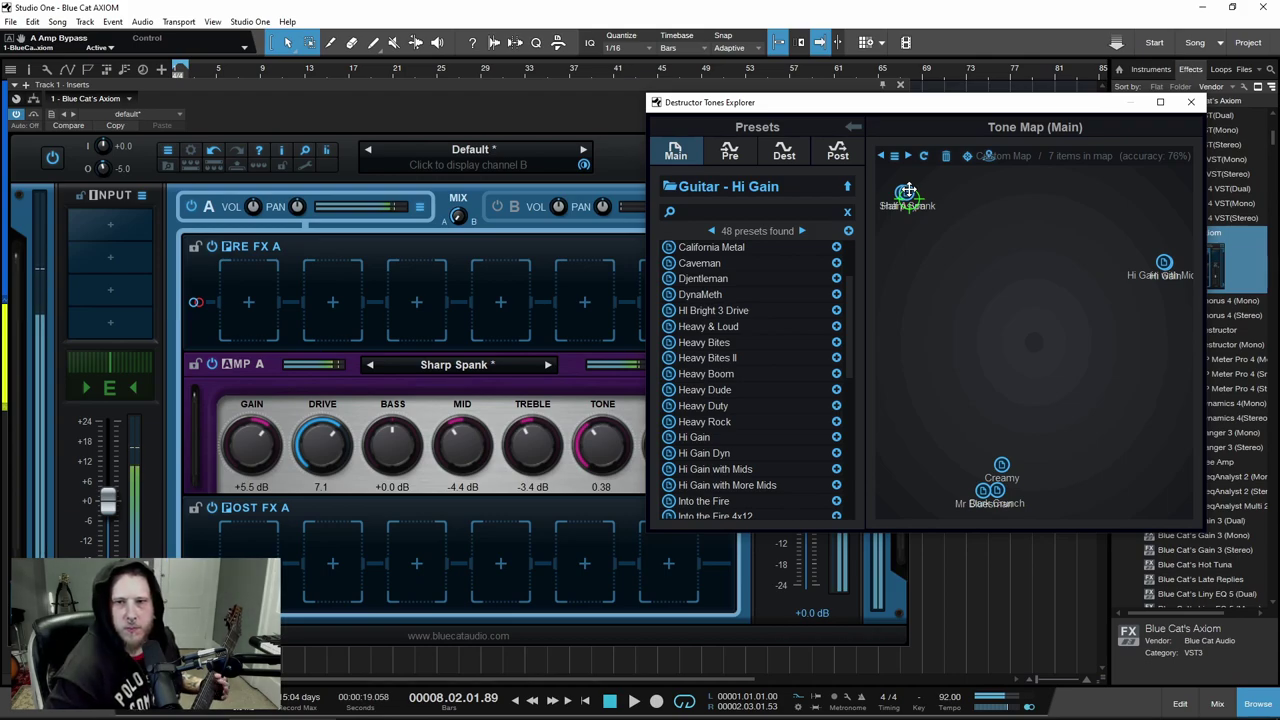
pyautogui.moveTo(907, 191); pyautogui.dragTo(1158, 262)
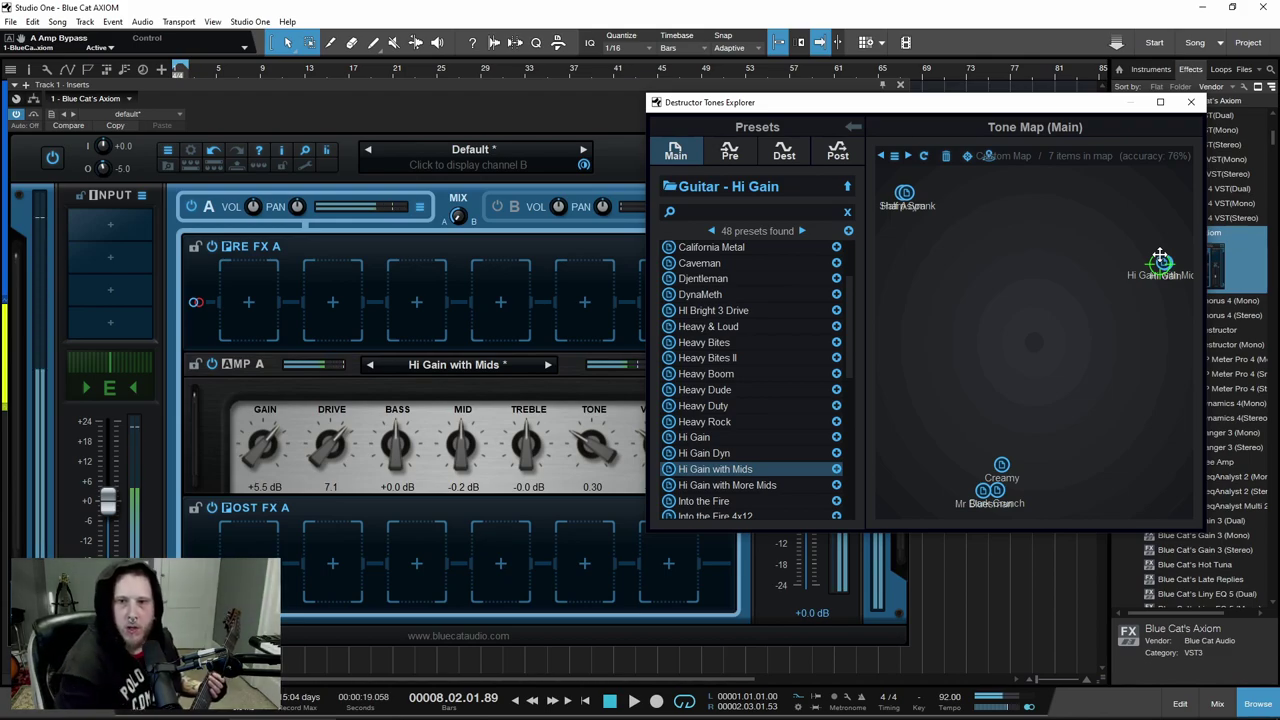
pyautogui.moveTo(1158, 259); pyautogui.dragTo(920, 382)
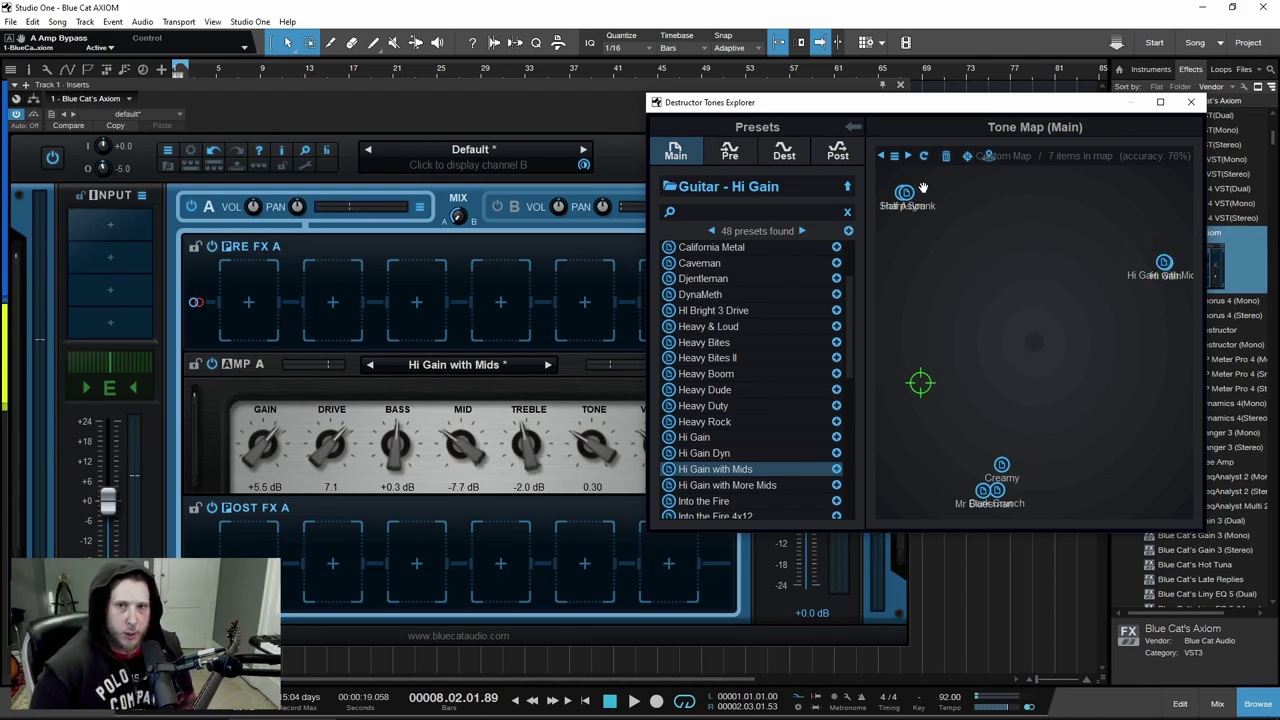
# Reposition and widen the explorer window, and view its Pre, Dest and Post preset categories
pyautogui.moveTo(970, 116); pyautogui.dragTo(745, 127)
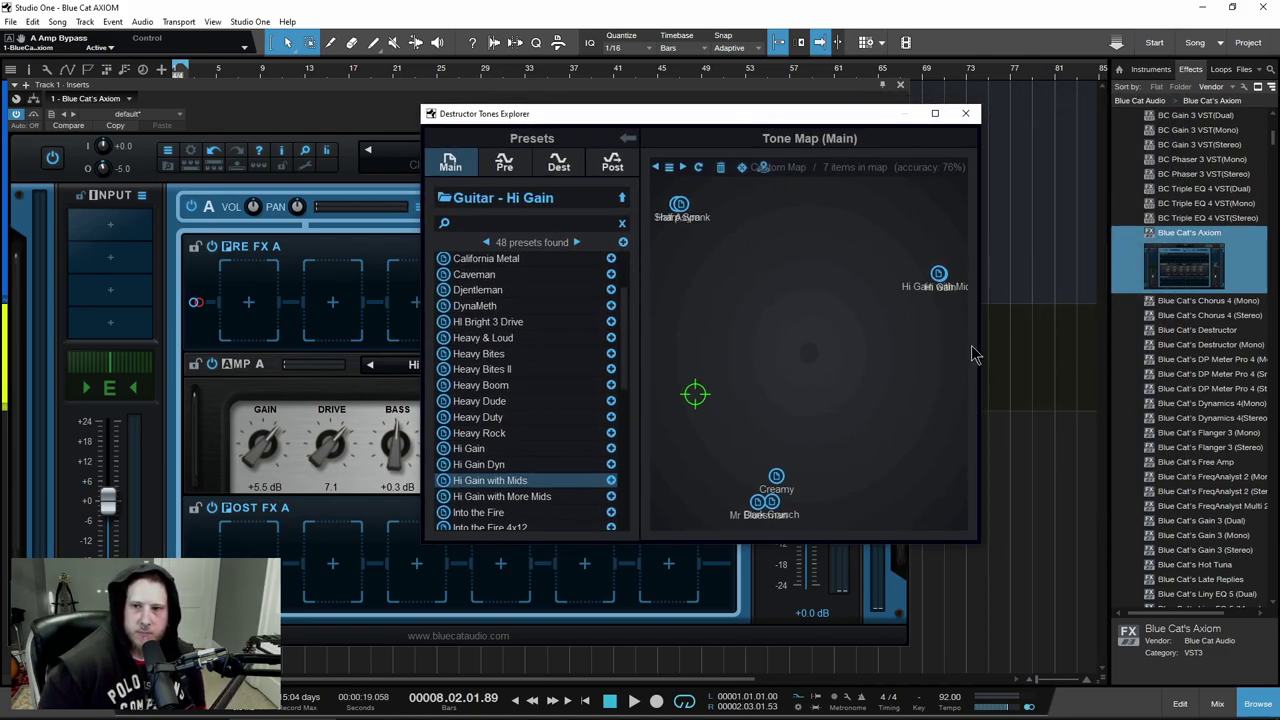
pyautogui.moveTo(996, 345); pyautogui.dragTo(1173, 345)
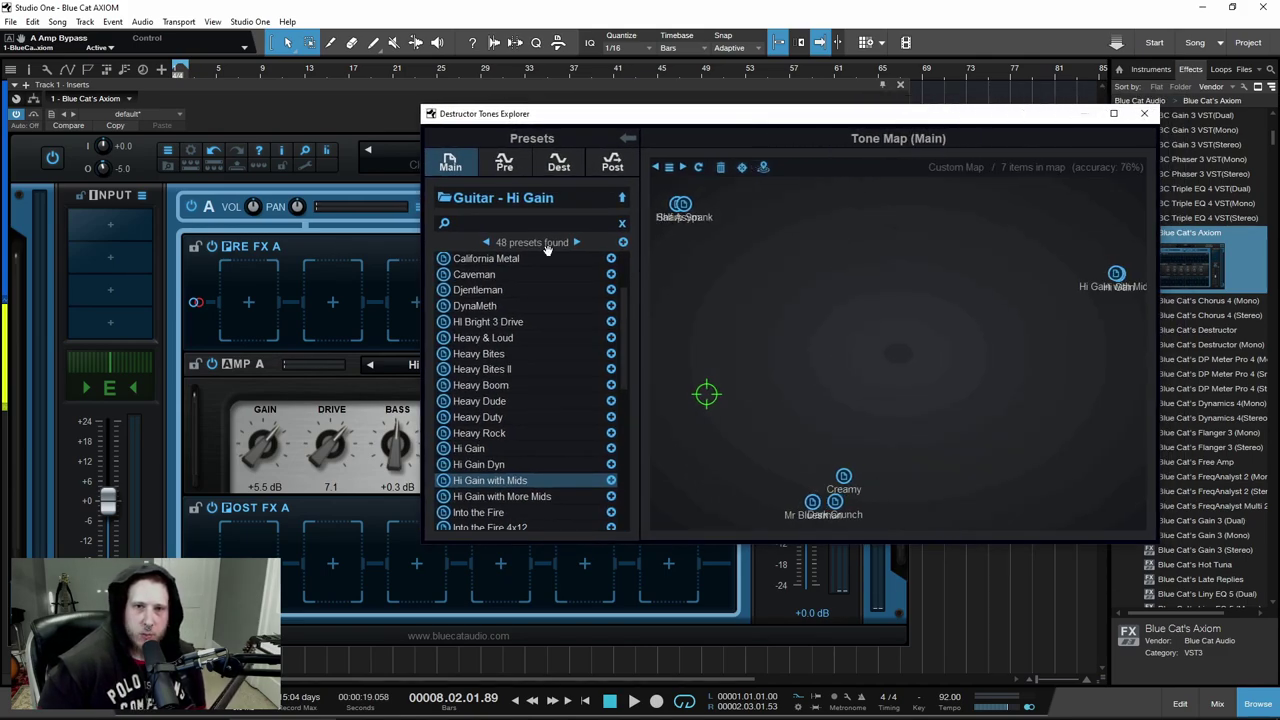
pyautogui.click(502, 166)
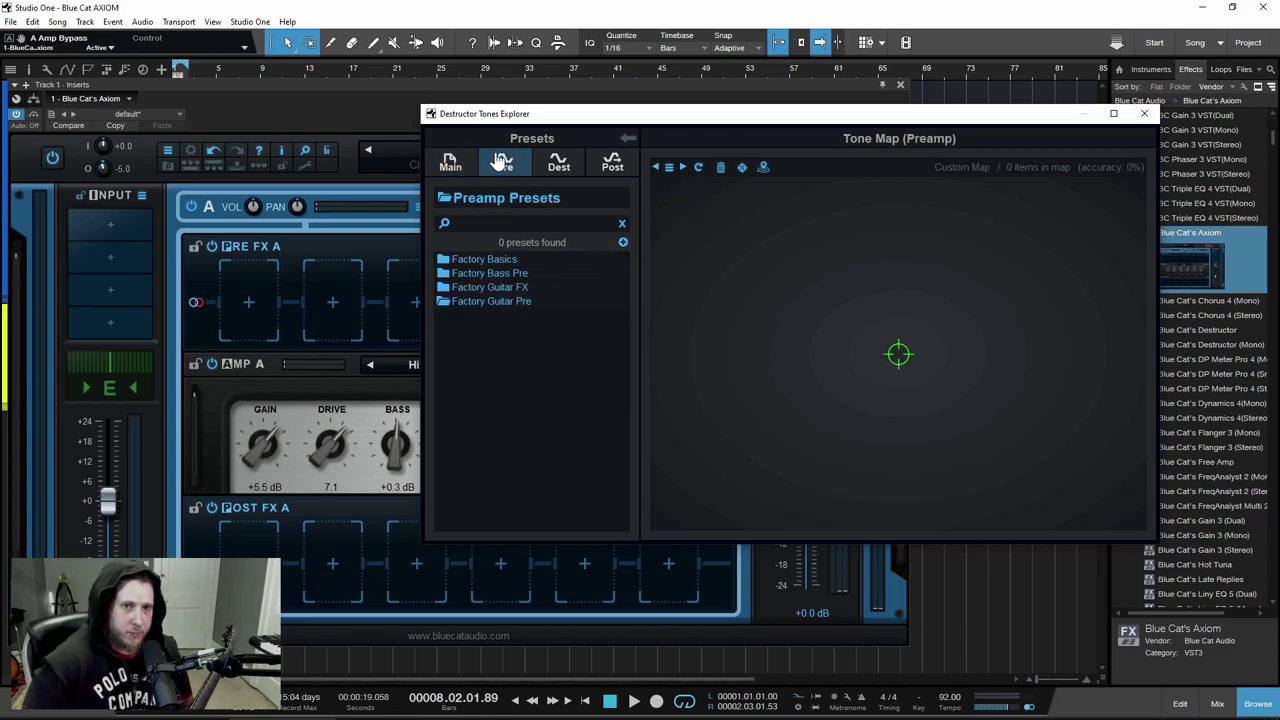
pyautogui.click(558, 162)
pyautogui.click(611, 162)
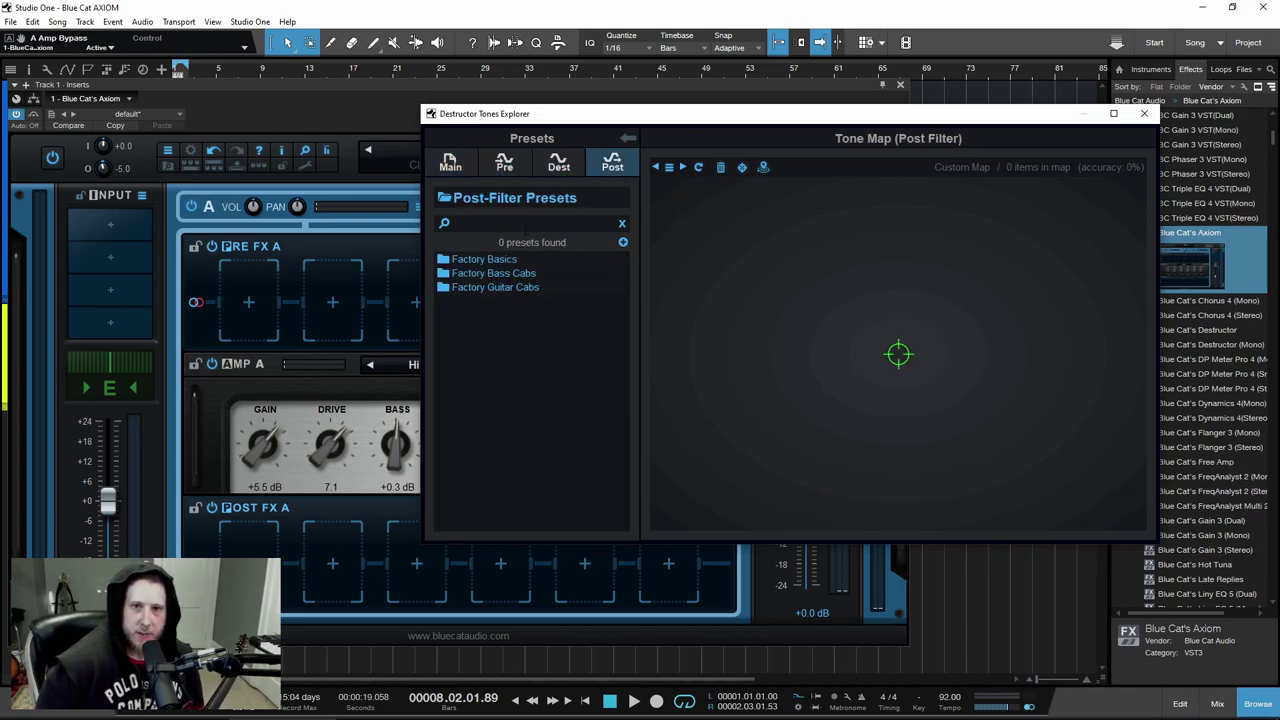
# Add Brit Plex Lead from the Vintage Heads guitar preamps to the preamp tone map and move the target onto it
pyautogui.click(503, 162)
pyautogui.click(472, 274)
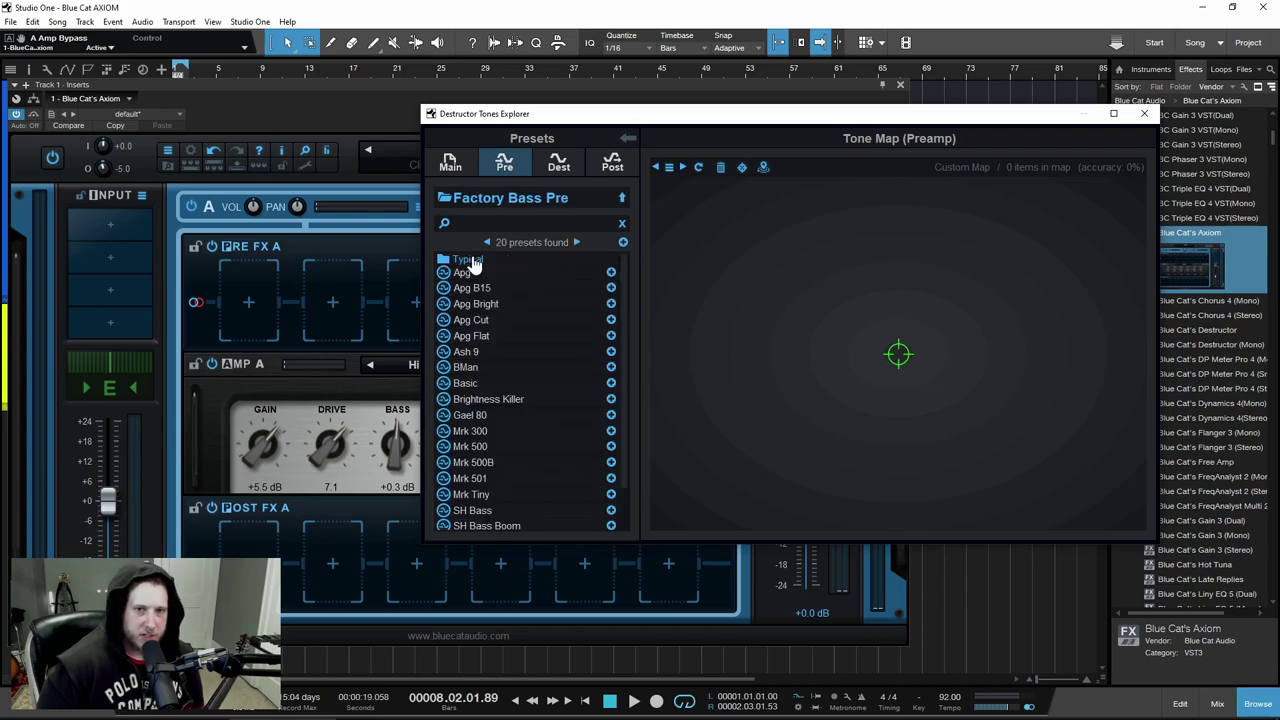
pyautogui.click(622, 201)
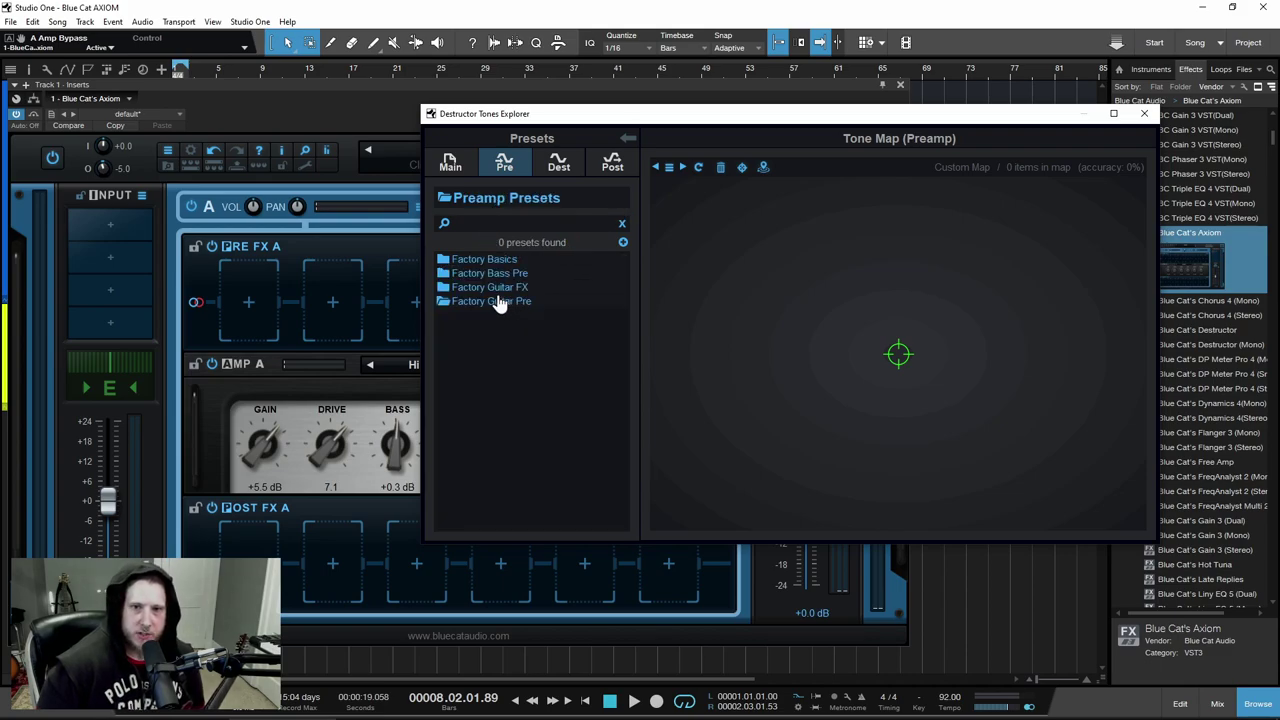
pyautogui.click(496, 303)
pyautogui.click(476, 301)
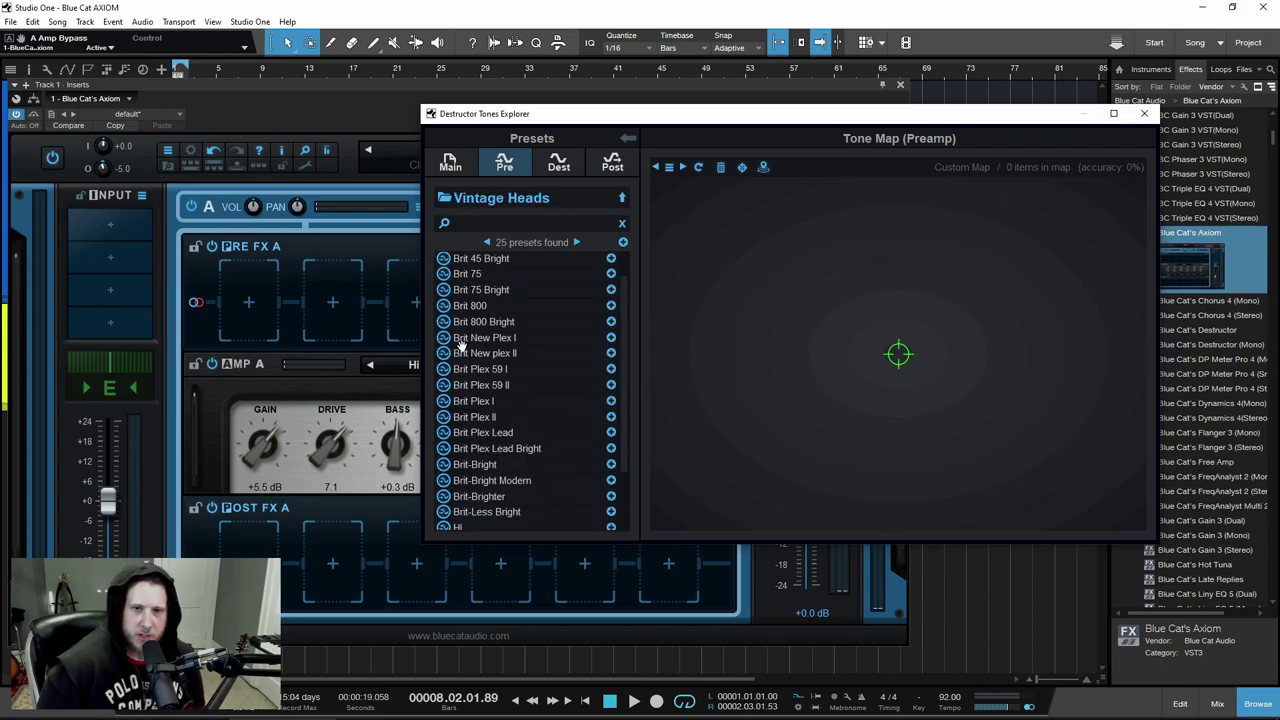
pyautogui.scroll(-3, 473, 380)
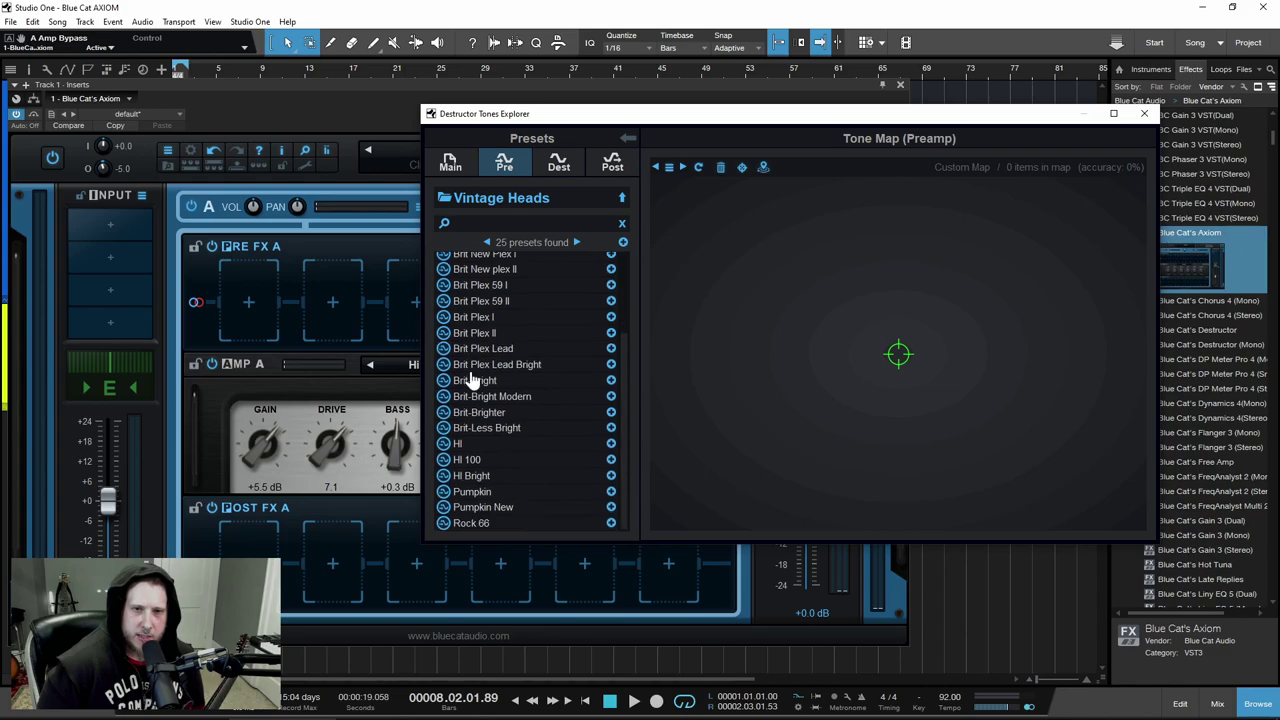
pyautogui.click(611, 350)
pyautogui.moveTo(902, 355); pyautogui.dragTo(901, 280)
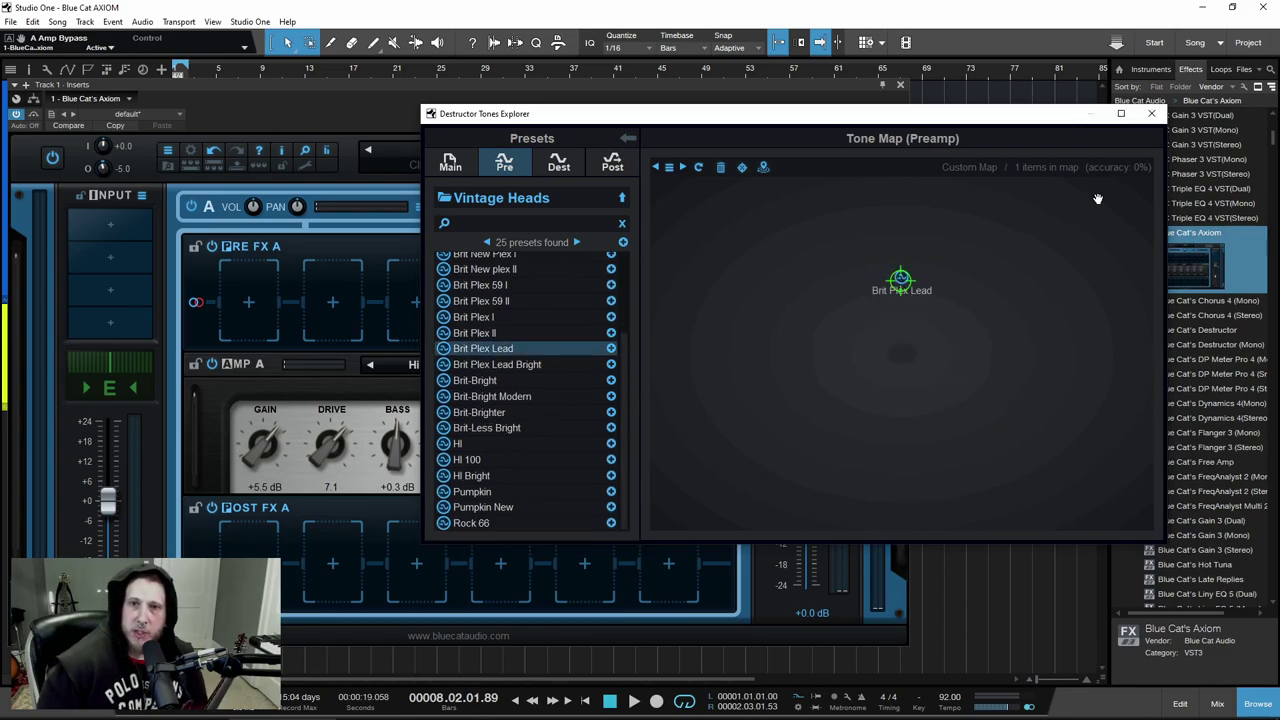
# Close the Destructor Tones Explorer and open the full Destructor editor for Amp A
pyautogui.click(1151, 113)
pyautogui.click(723, 365)
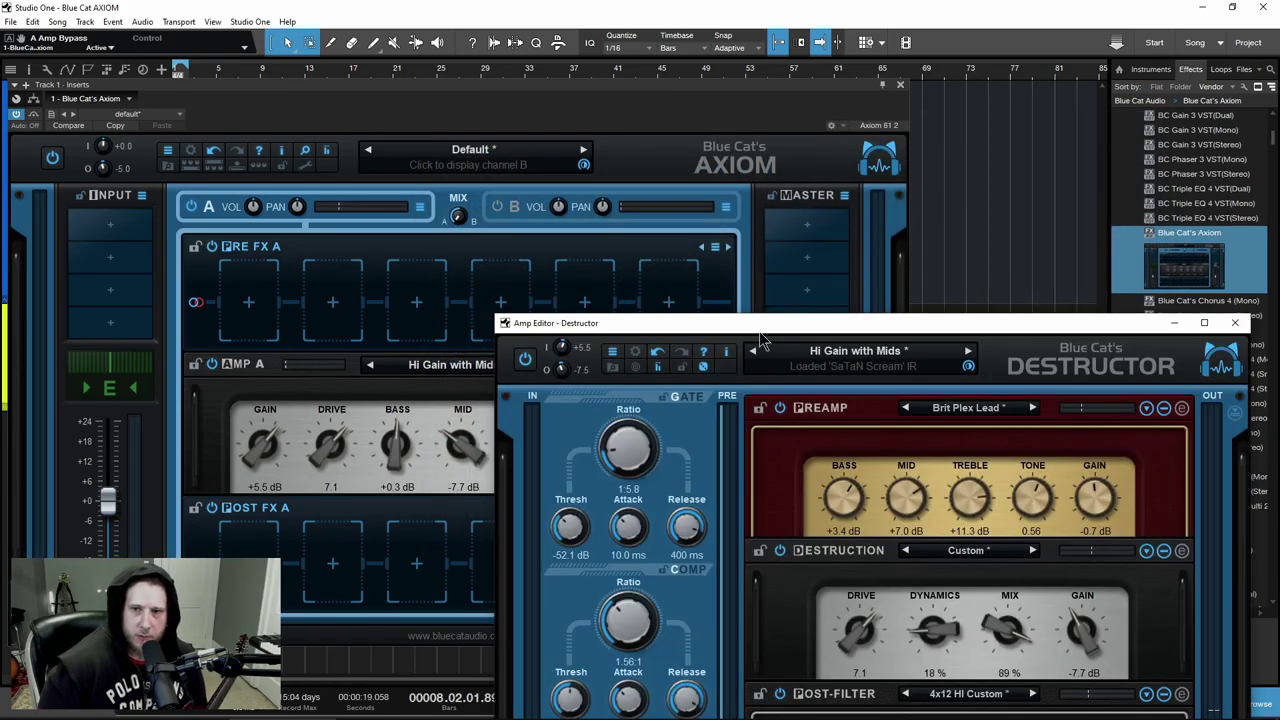
# Reopen the Destructor Tones Explorer for Amp A and arrange it alongside the Destructor editor so the preamp section stays visible
pyautogui.moveTo(765, 328); pyautogui.dragTo(525, 88)
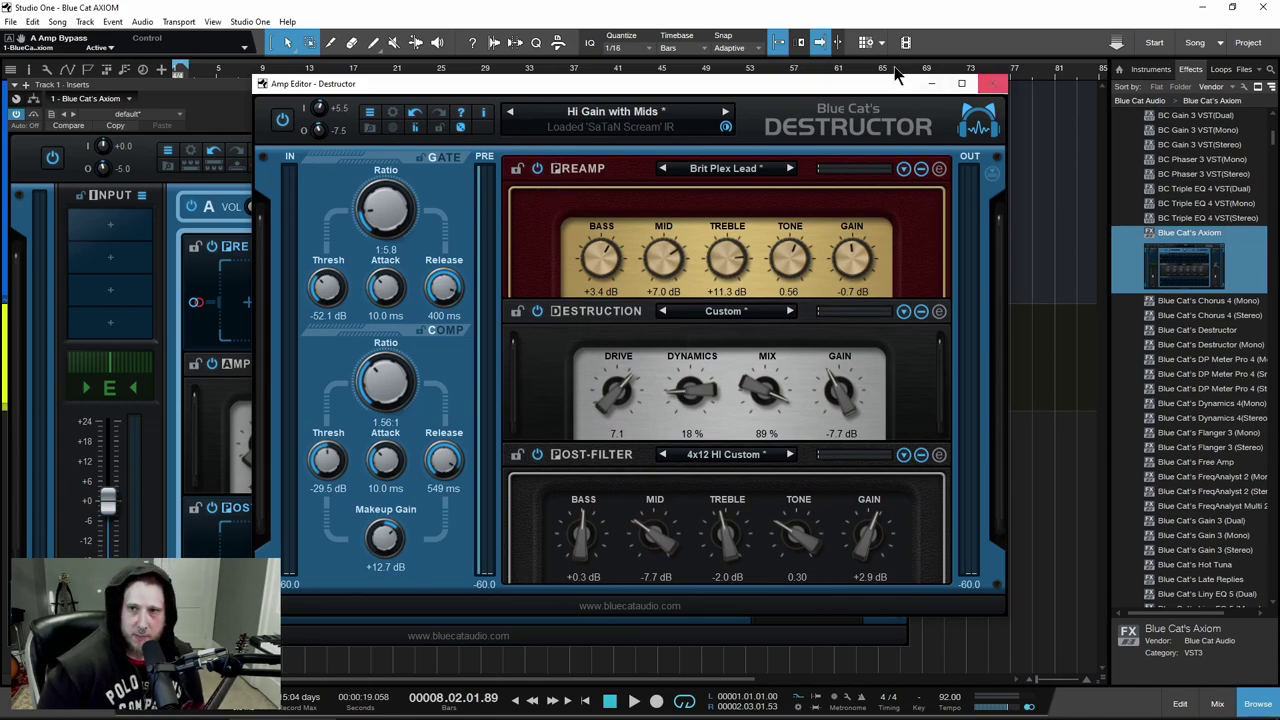
pyautogui.moveTo(775, 90); pyautogui.dragTo(875, 476)
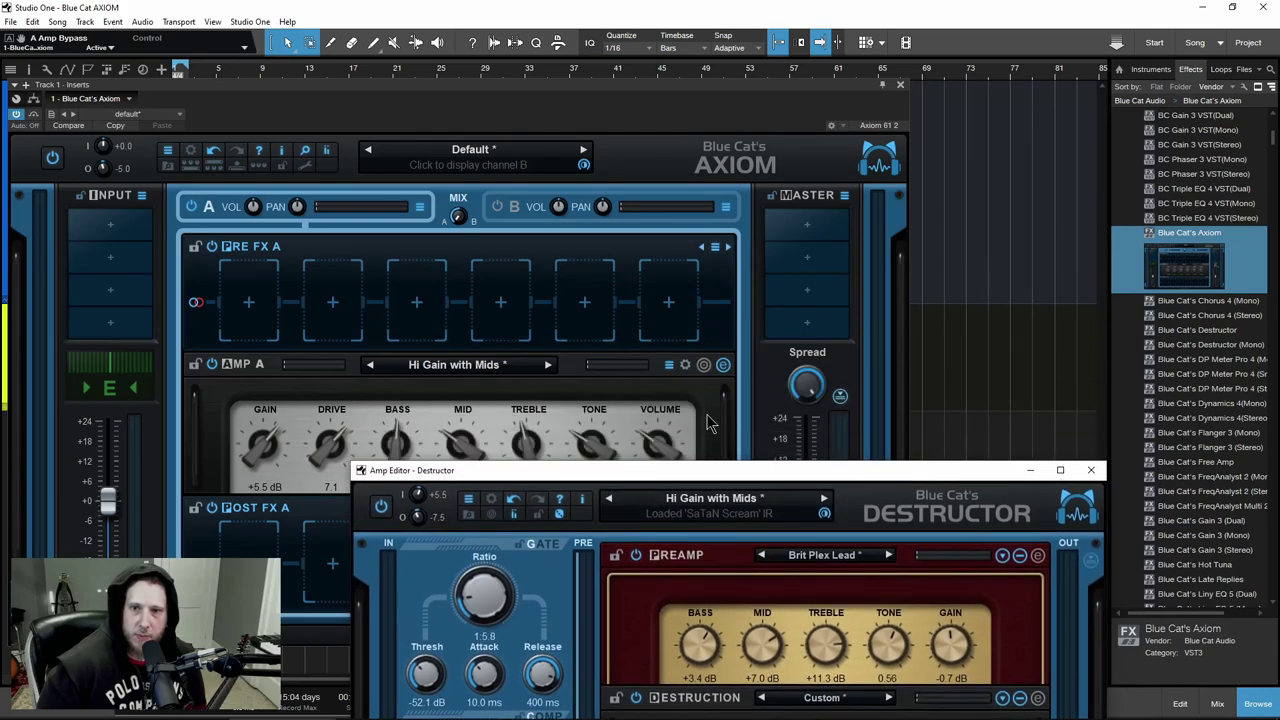
pyautogui.click(703, 364)
pyautogui.moveTo(907, 120); pyautogui.dragTo(555, 120)
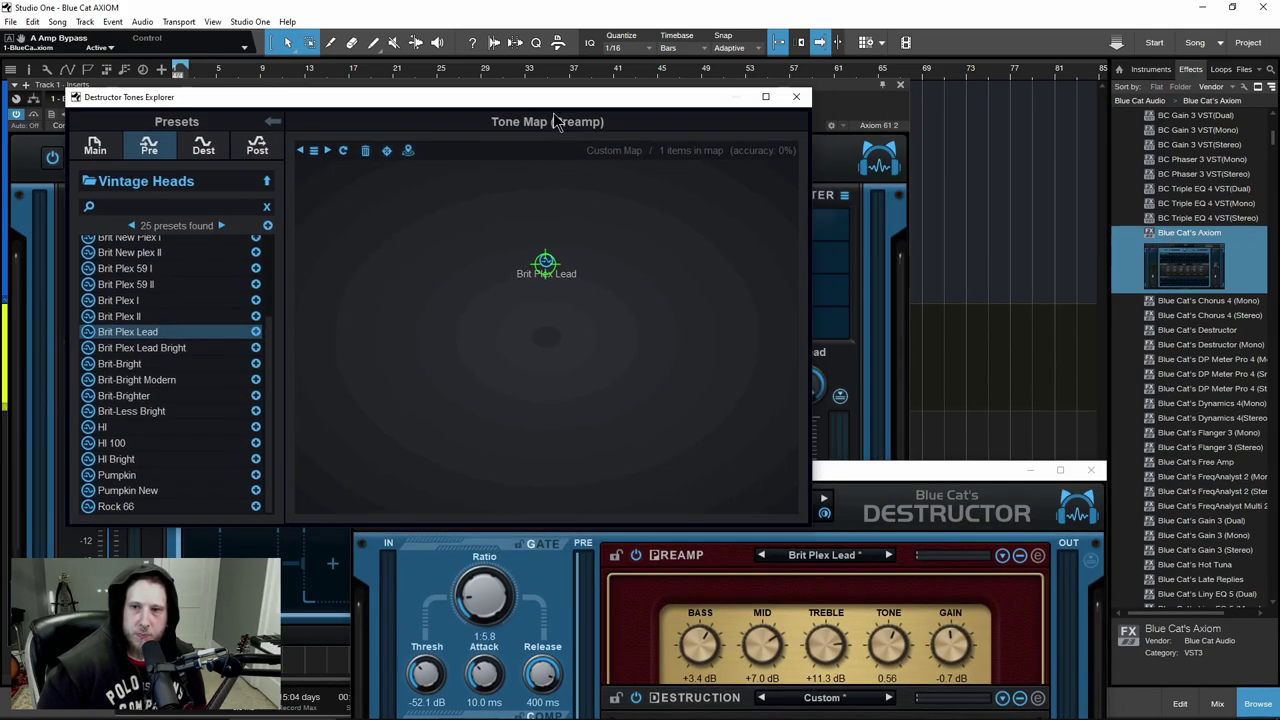
pyautogui.moveTo(914, 478); pyautogui.dragTo(1051, 163)
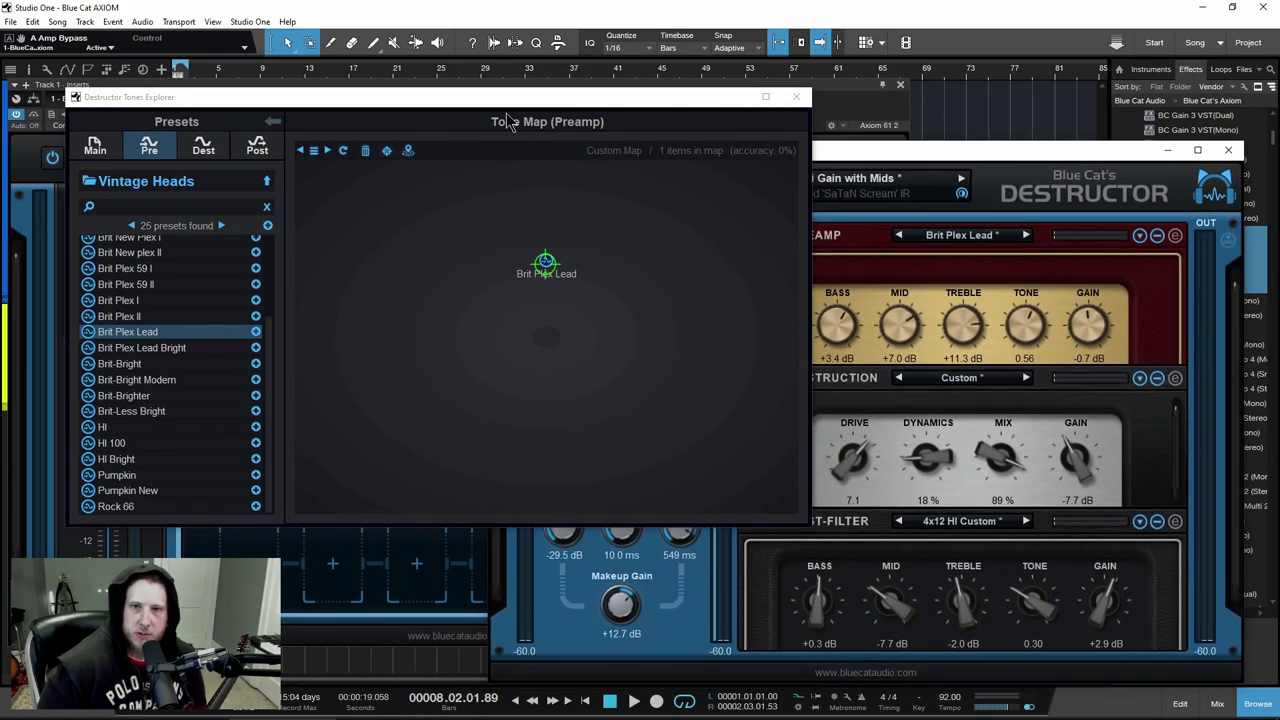
pyautogui.moveTo(534, 103); pyautogui.dragTo(192, 128)
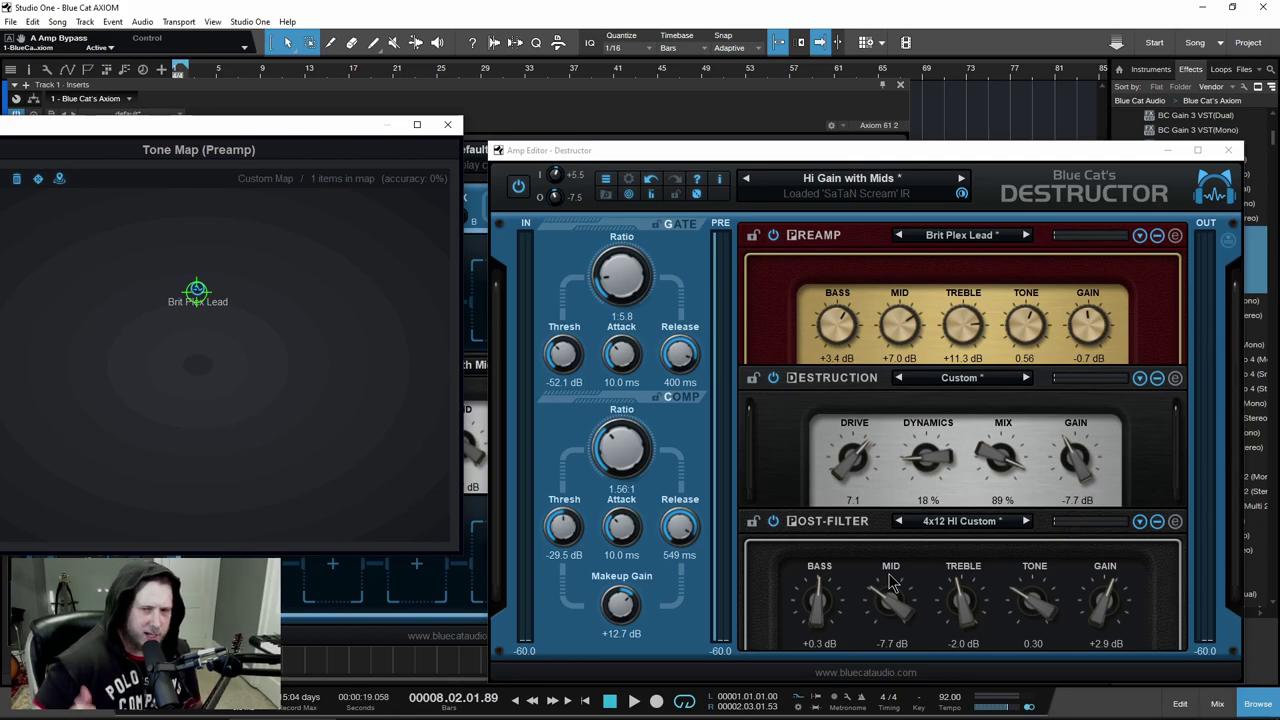
pyautogui.moveTo(930, 159); pyautogui.dragTo(932, 129)
pyautogui.moveTo(142, 128); pyautogui.dragTo(520, 100)
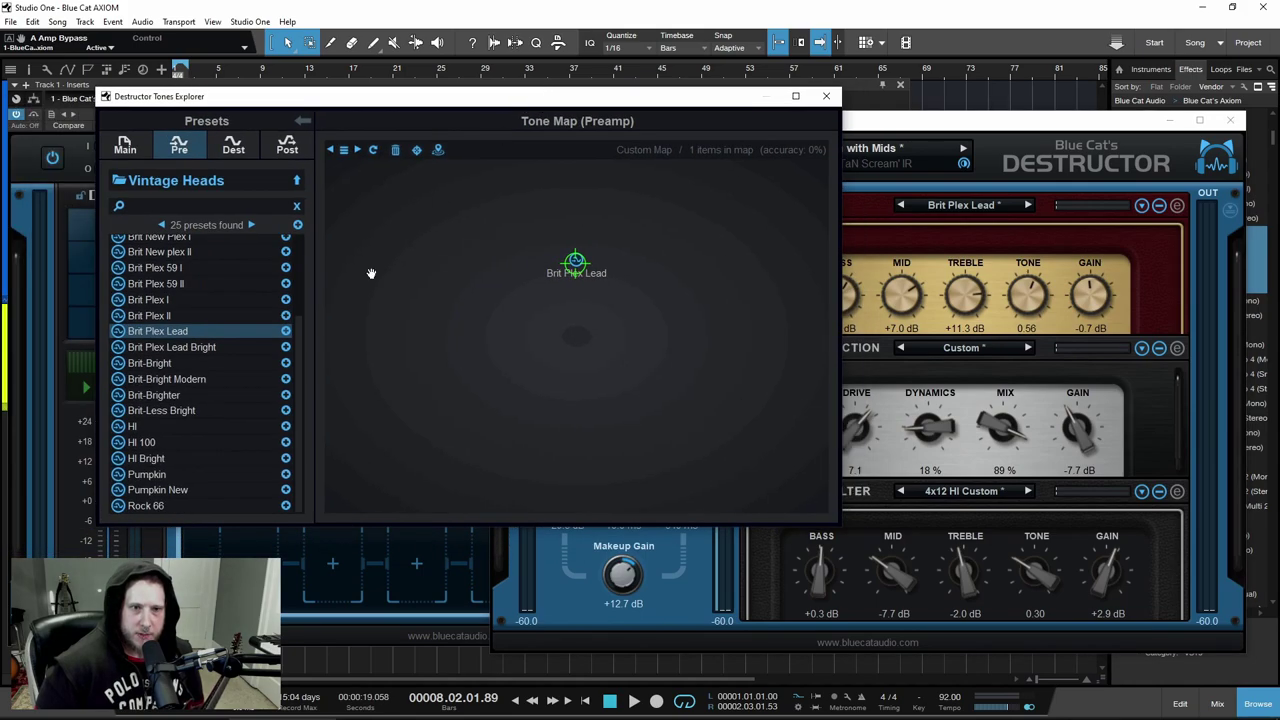
# Add Pumpkin to the preamp tone map and move the target from it to Brit Plex Lead, ending between the two presets
pyautogui.click(286, 475)
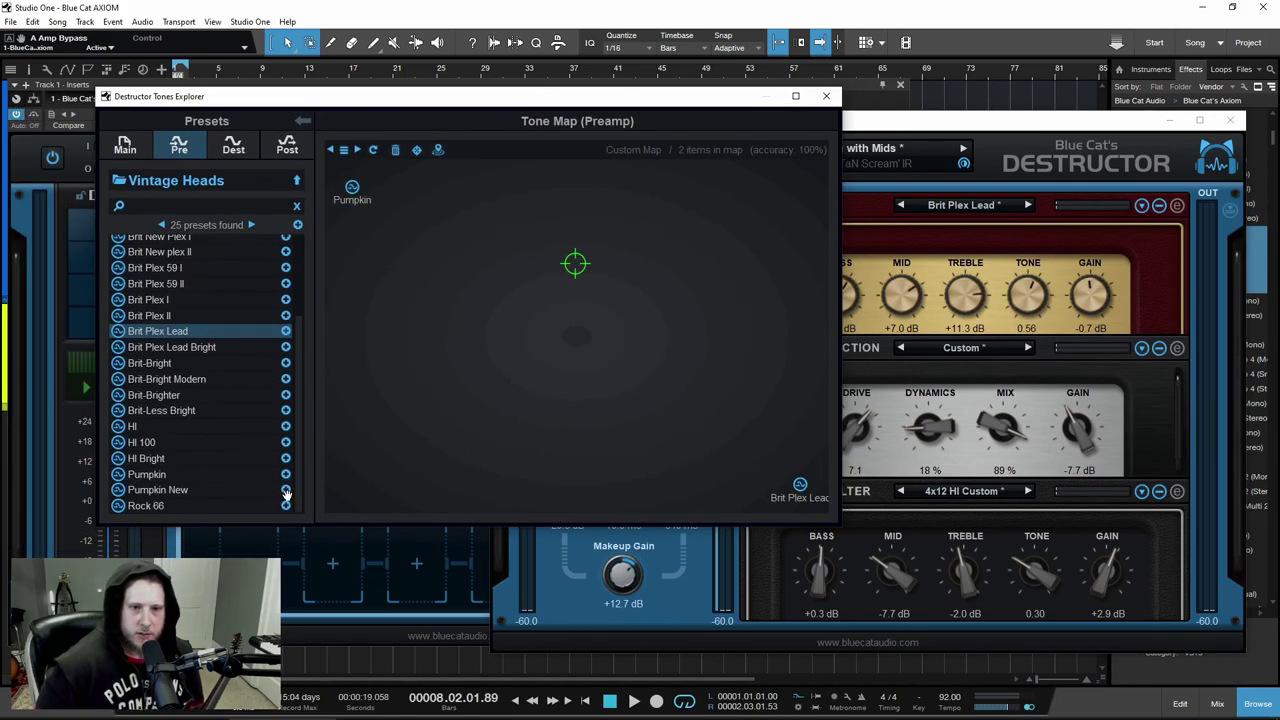
pyautogui.moveTo(642, 104); pyautogui.dragTo(531, 103)
pyautogui.moveTo(474, 223); pyautogui.dragTo(329, 213)
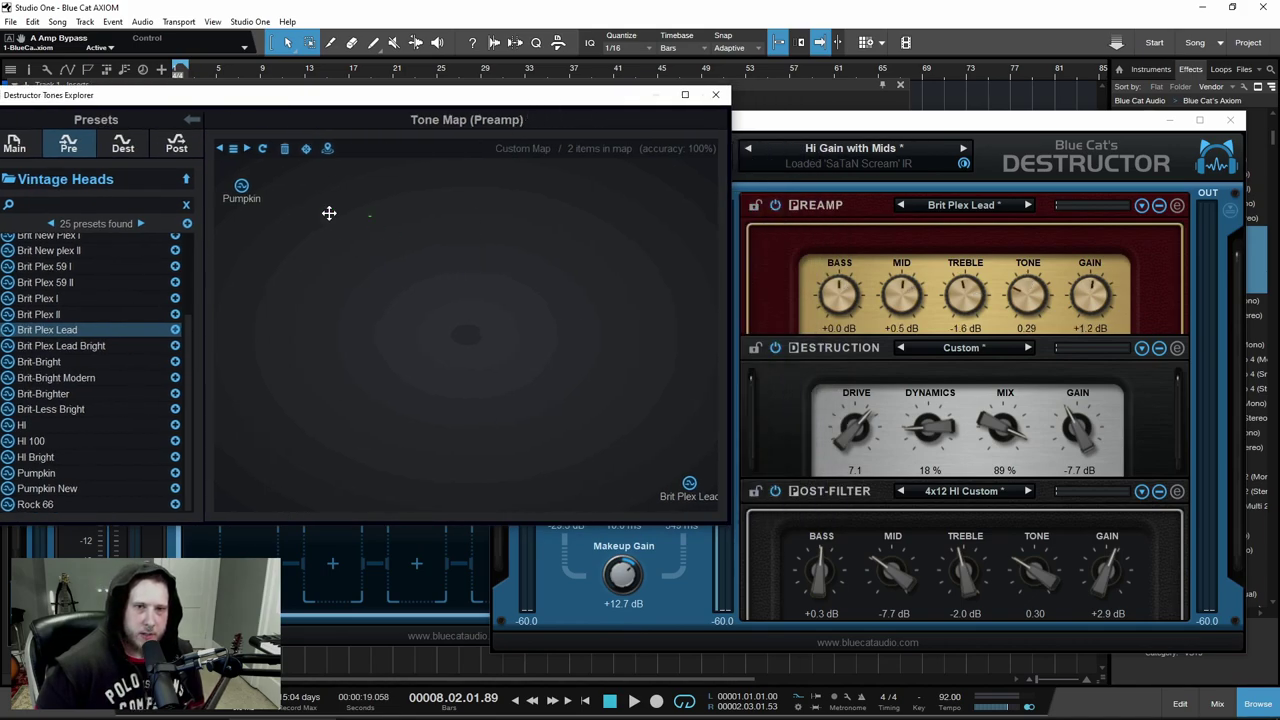
pyautogui.click(245, 190)
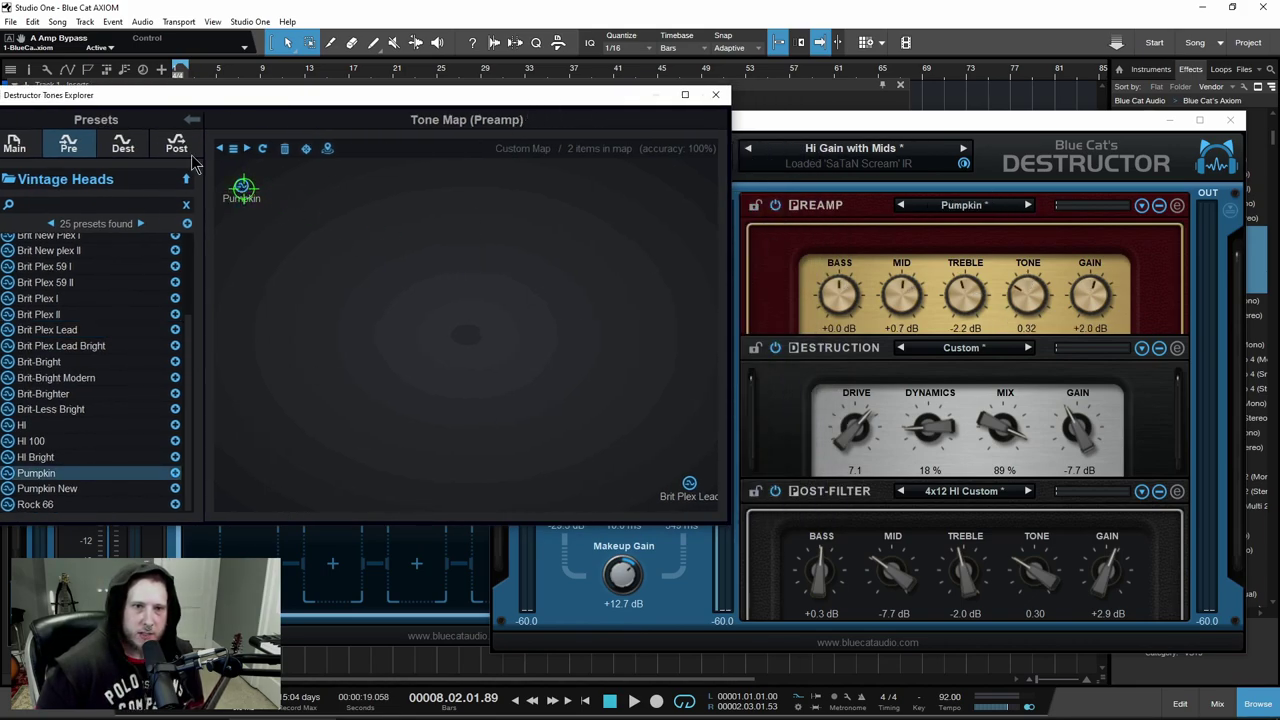
pyautogui.click(690, 487)
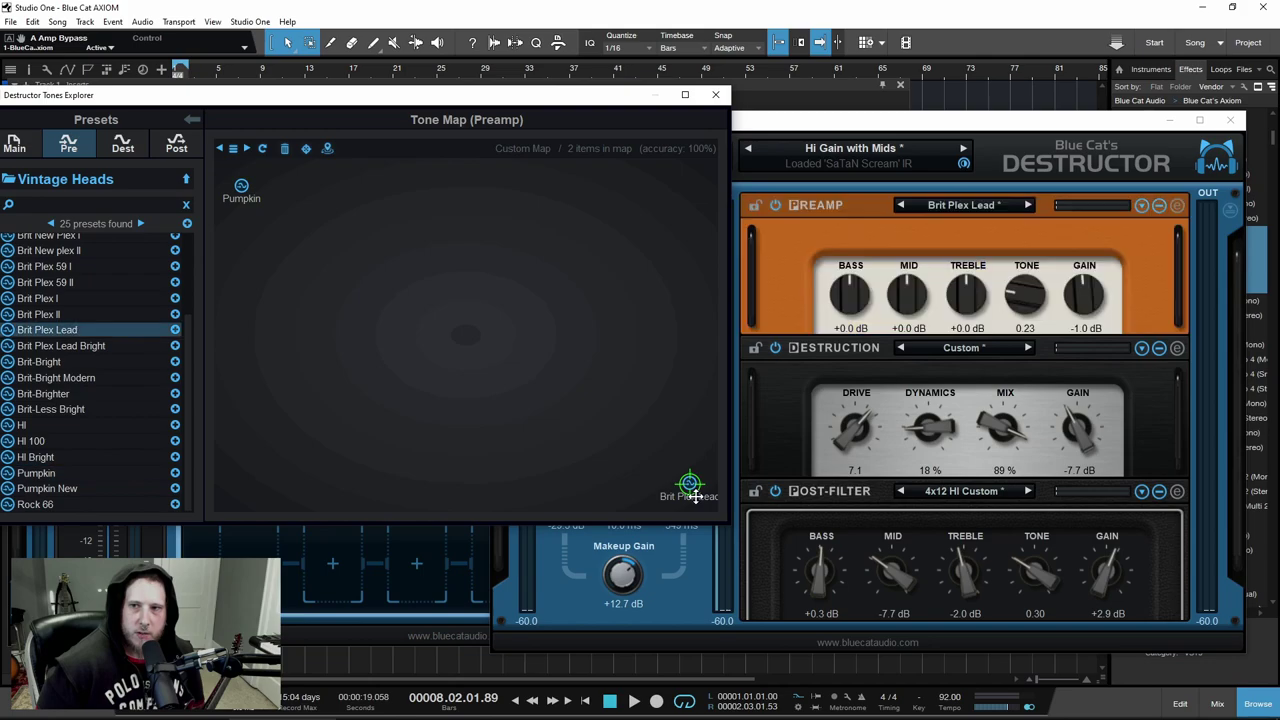
pyautogui.moveTo(695, 497); pyautogui.dragTo(520, 375)
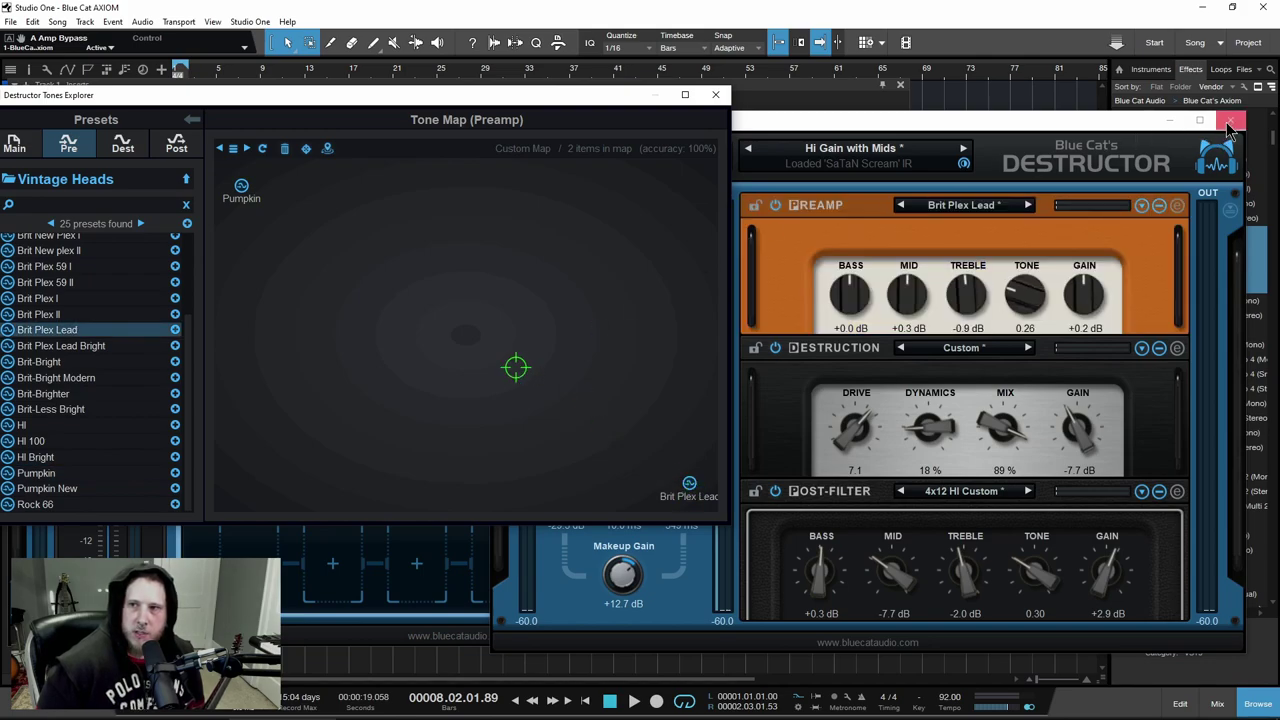
# Close the Destructor editor and switch the Tones Explorer to the Main tone map
pyautogui.click(1230, 121)
pyautogui.moveTo(590, 103); pyautogui.dragTo(937, 119)
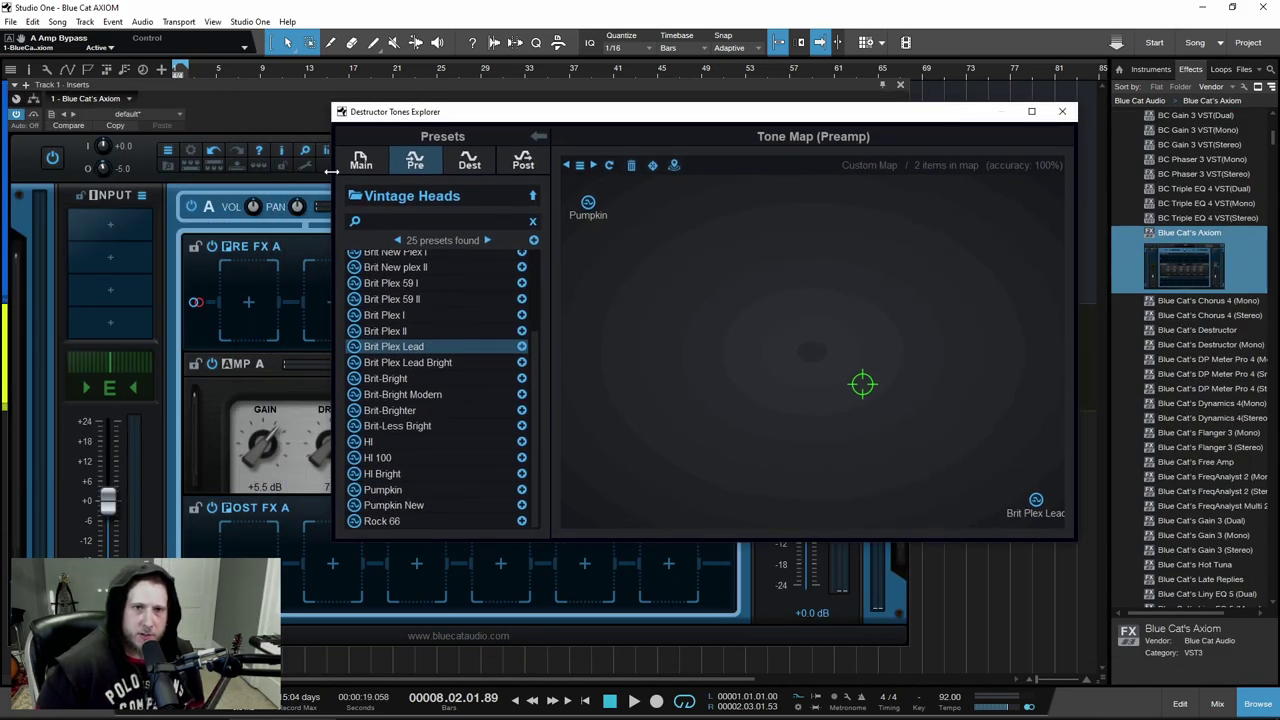
pyautogui.click(362, 161)
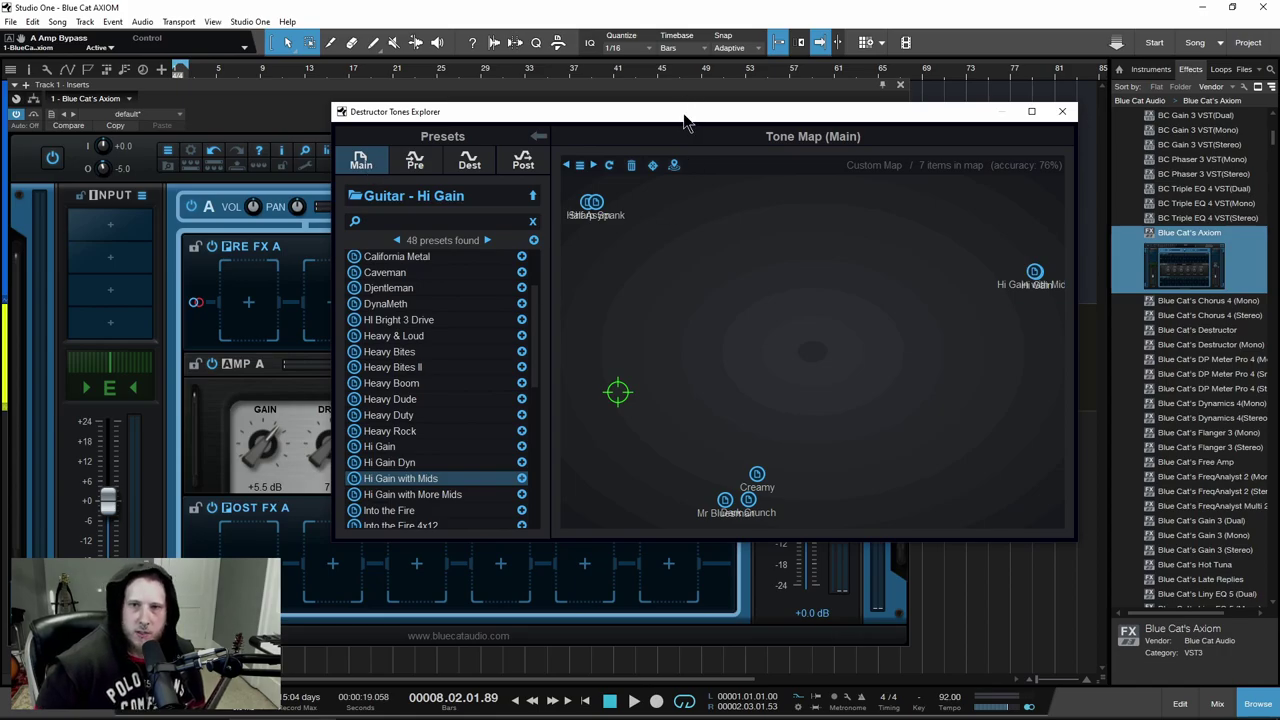
pyautogui.moveTo(685, 120); pyautogui.dragTo(669, 127)
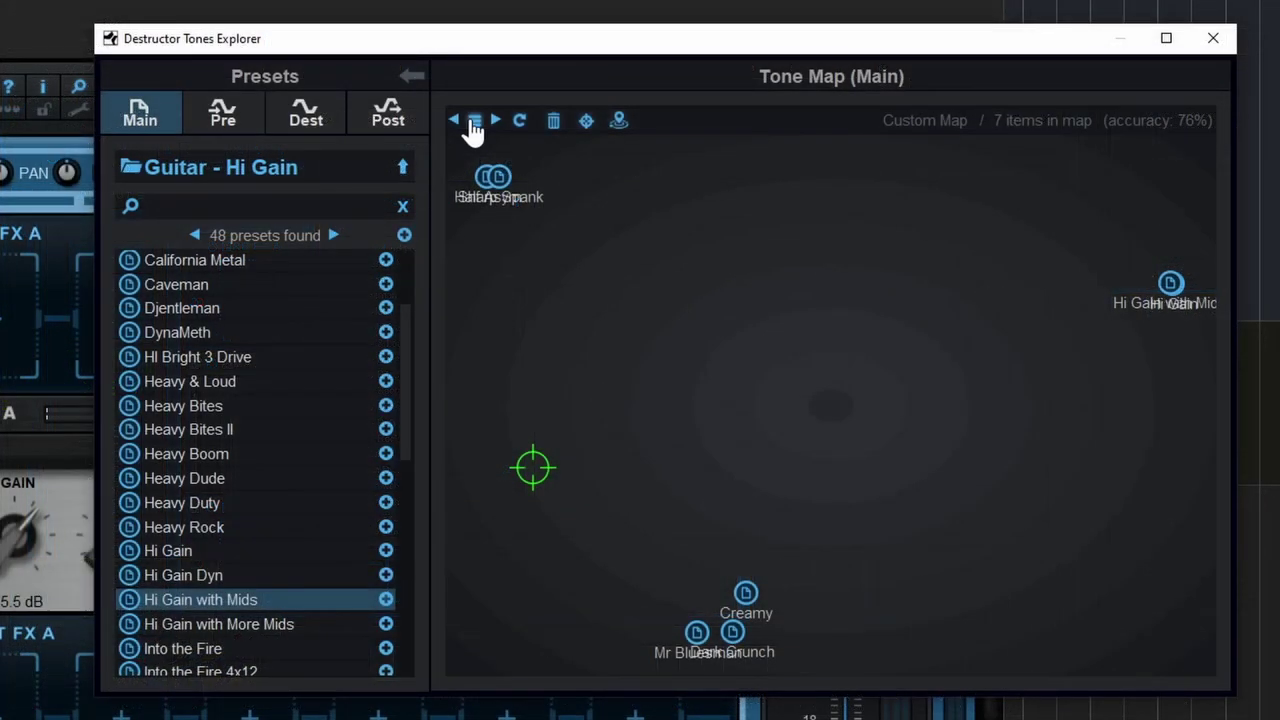
# Load the Guitar Dist Pedals map from the Factory Guitar maps into the Main tone map
pyautogui.click(563, 172)
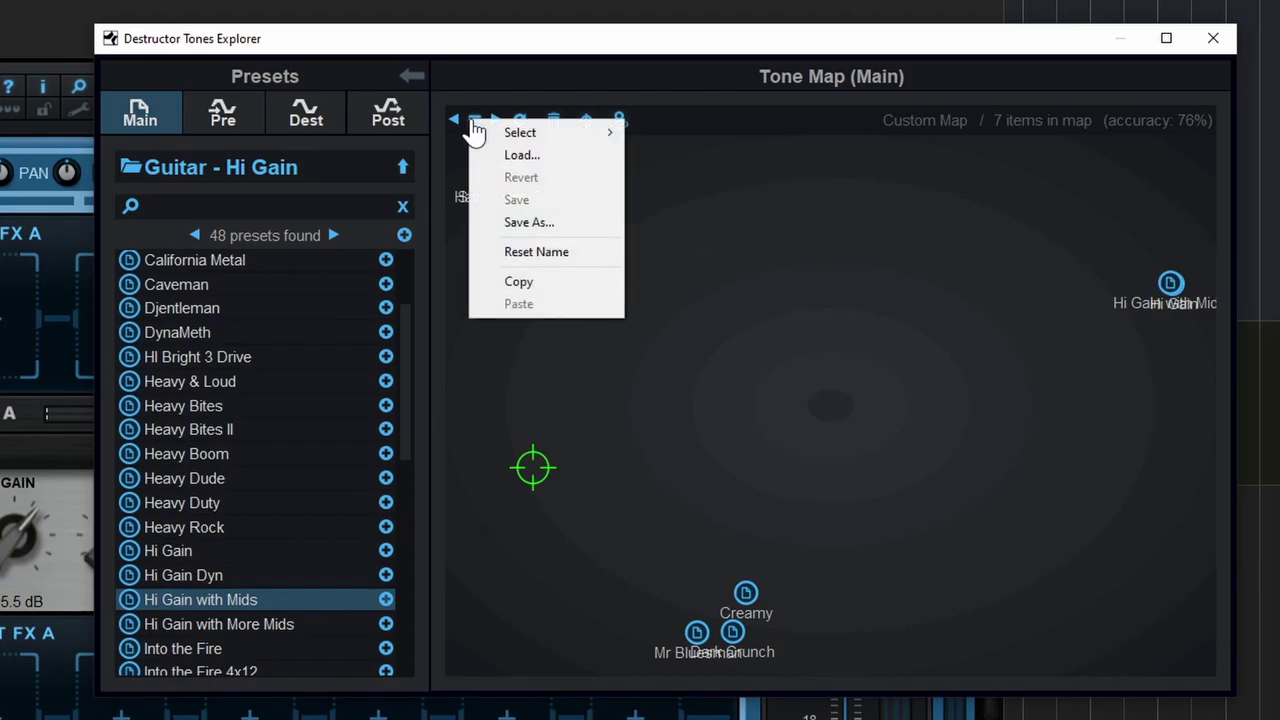
pyautogui.moveTo(520, 138)
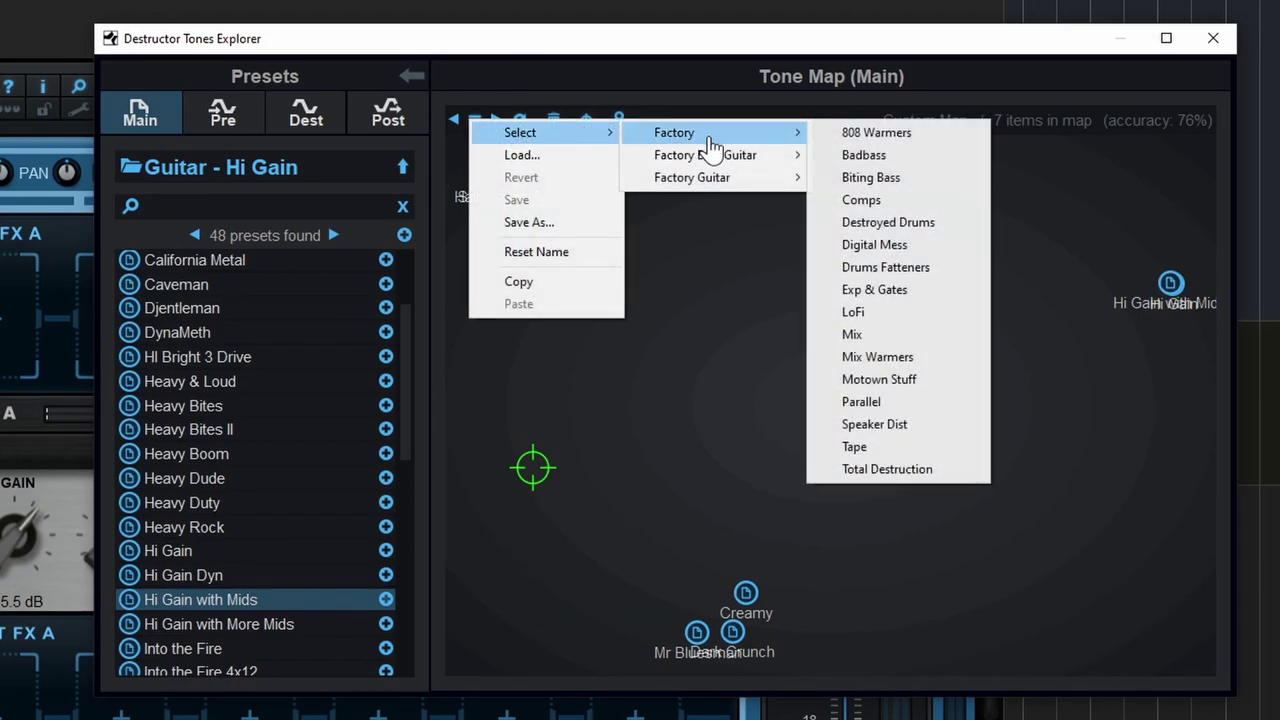
pyautogui.moveTo(727, 190)
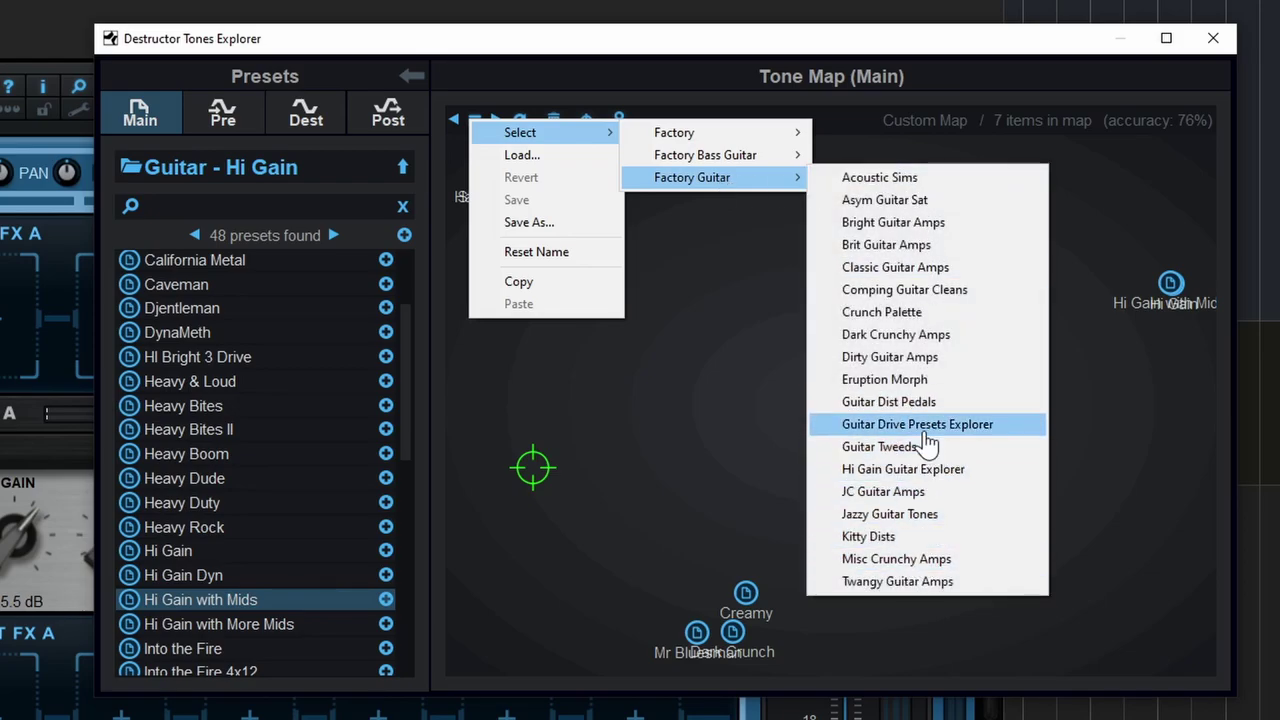
pyautogui.click(915, 404)
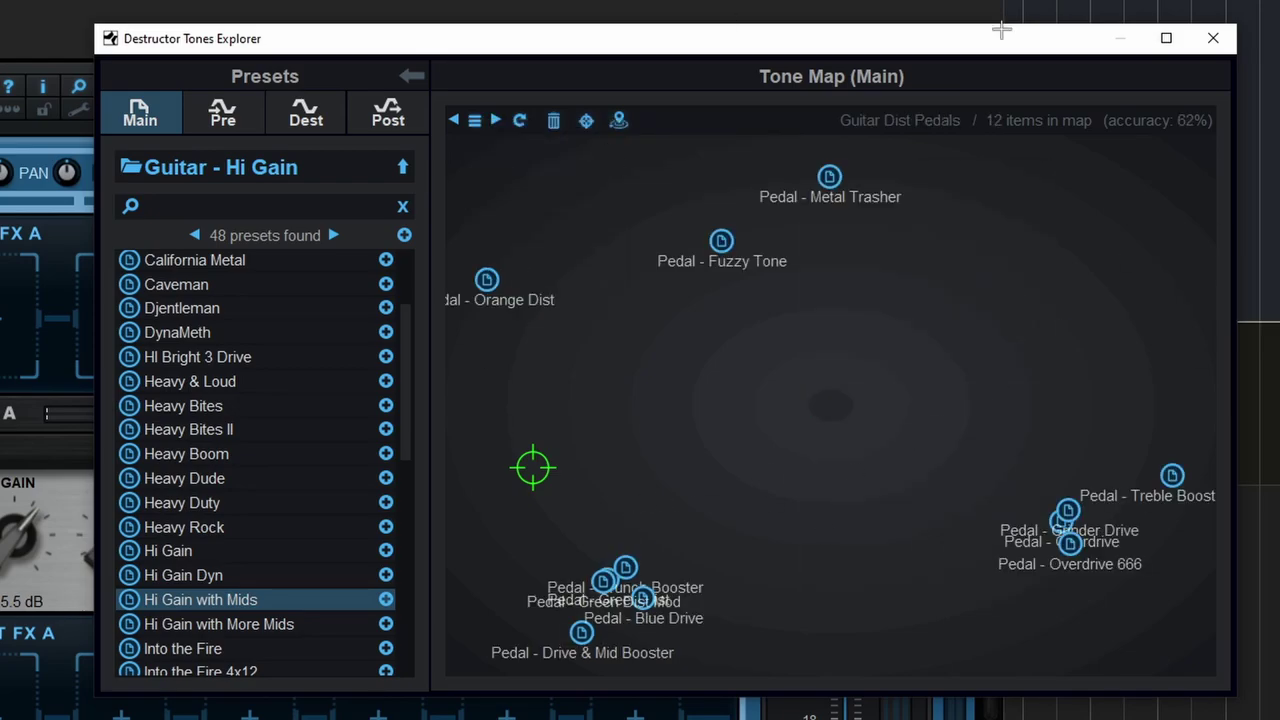
pyautogui.moveTo(612, 45); pyautogui.dragTo(638, 45)
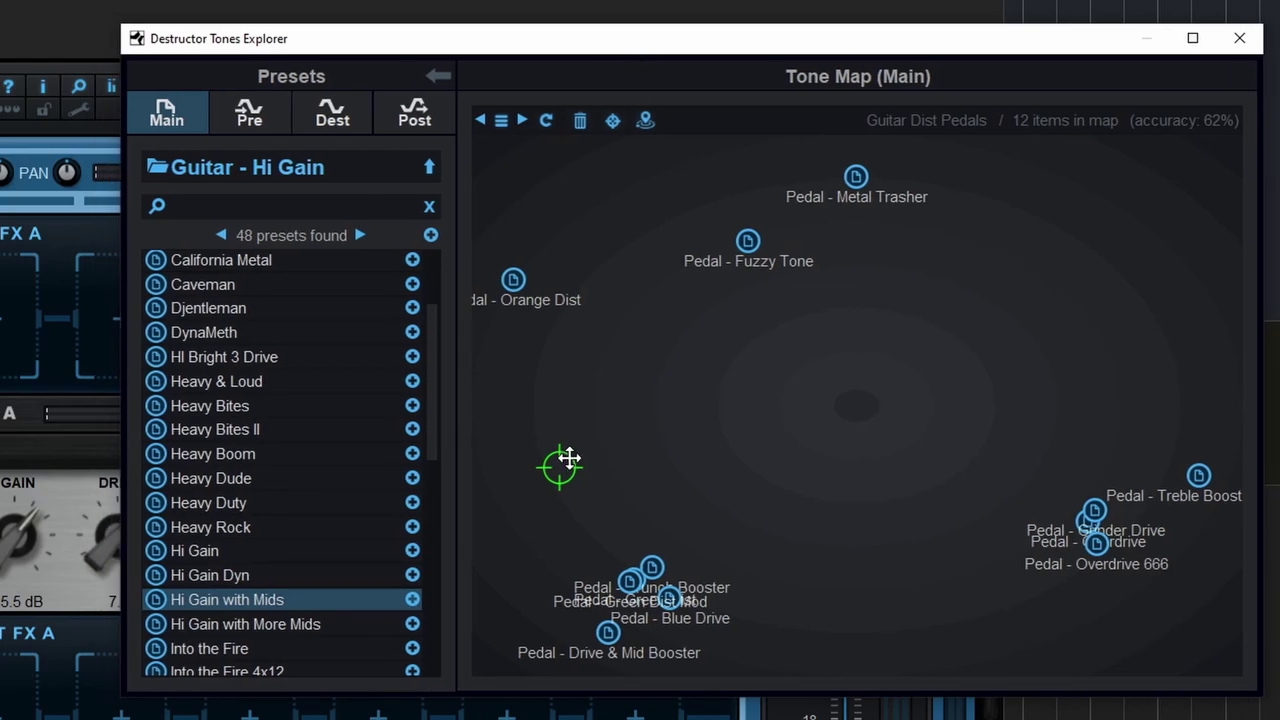
# Blend the pedal tones by moving the target from near Orange Dist to the overdrive cluster, ending among the Green Dist and Crunch Booster presets
pyautogui.click(647, 349)
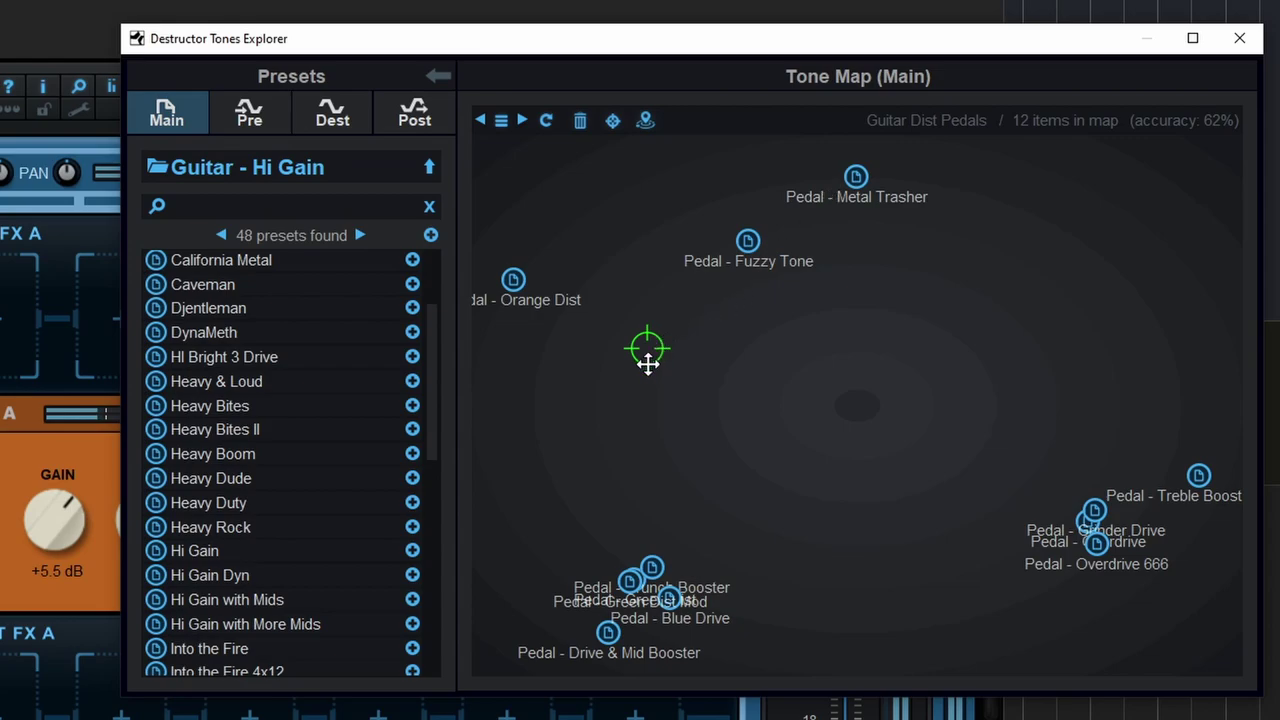
pyautogui.moveTo(648, 363); pyautogui.dragTo(1076, 521)
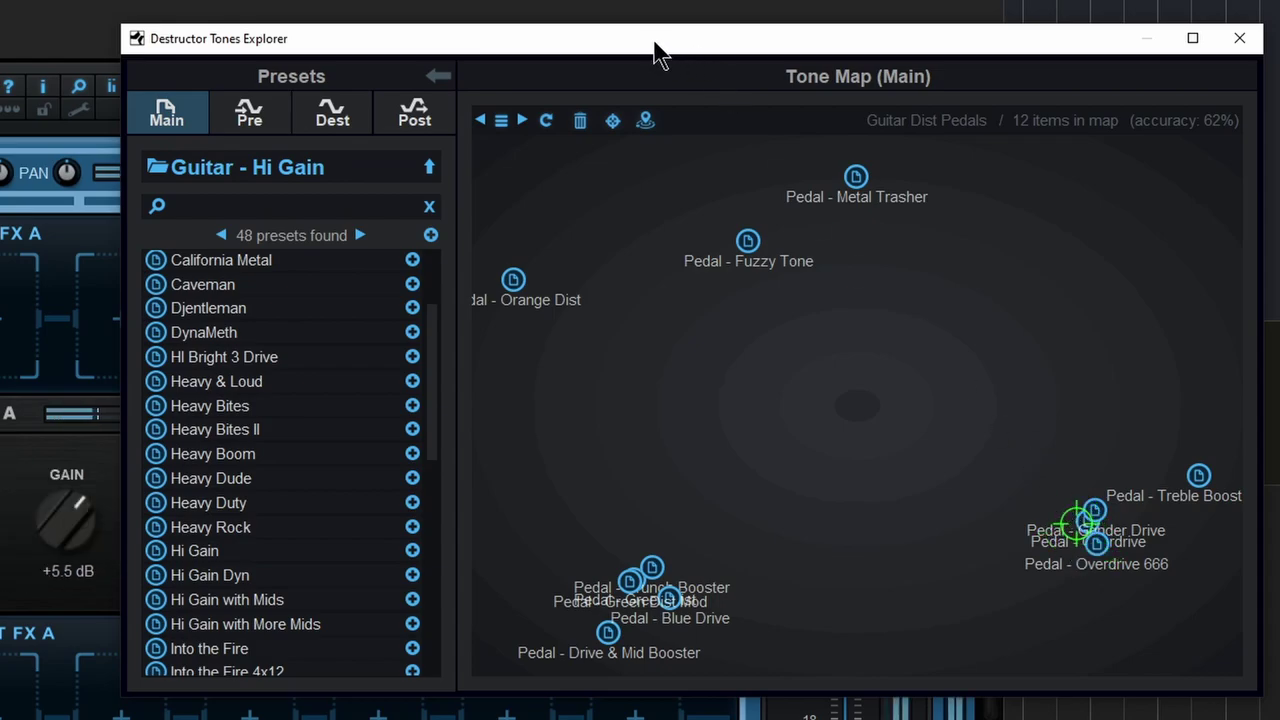
pyautogui.moveTo(655, 50); pyautogui.dragTo(900, 75)
pyautogui.moveTo(1189, 591); pyautogui.dragTo(899, 613)
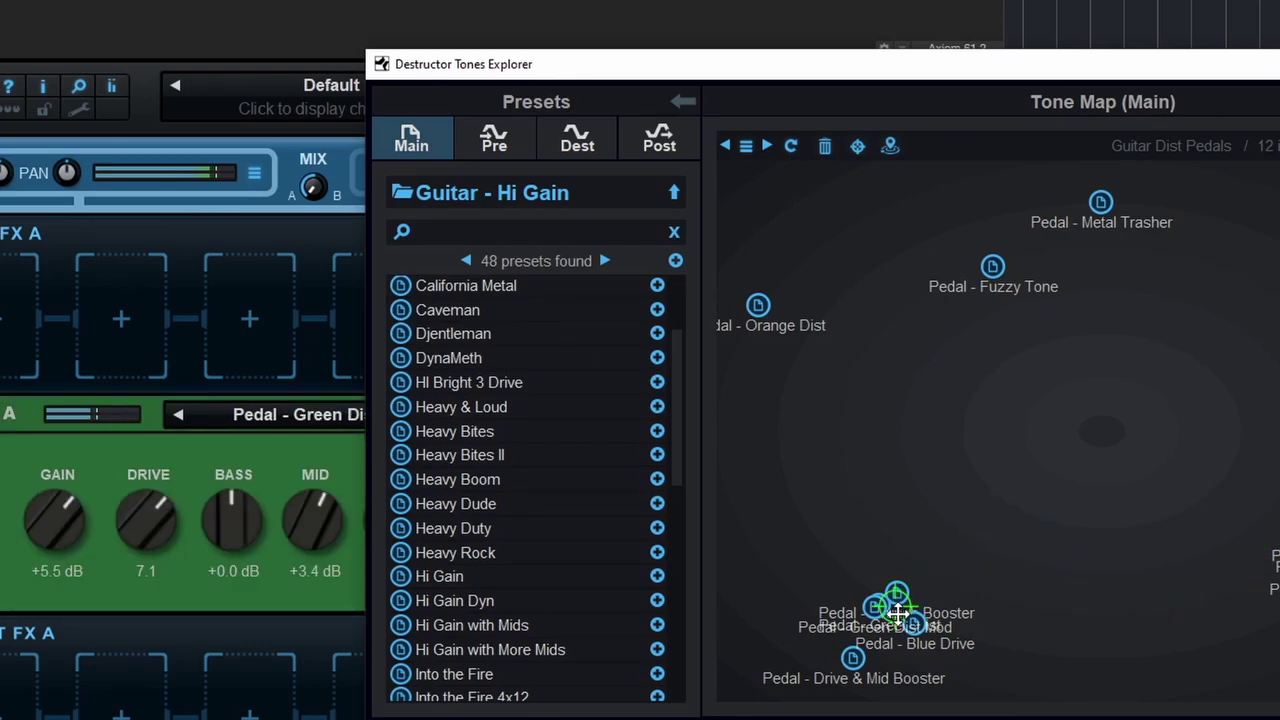
pyautogui.moveTo(1081, 75); pyautogui.dragTo(834, 60)
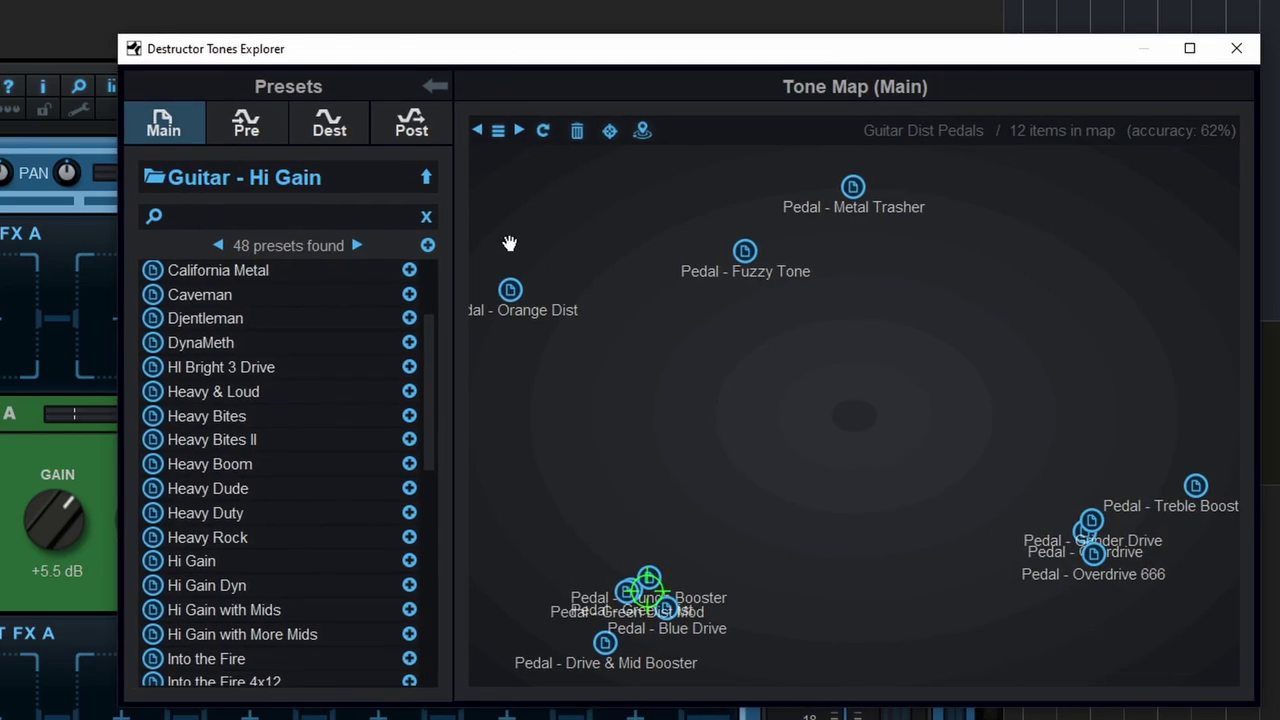
# Clear the Main tone map and load the Motown Stuff map from the Factory maps
pyautogui.click(577, 132)
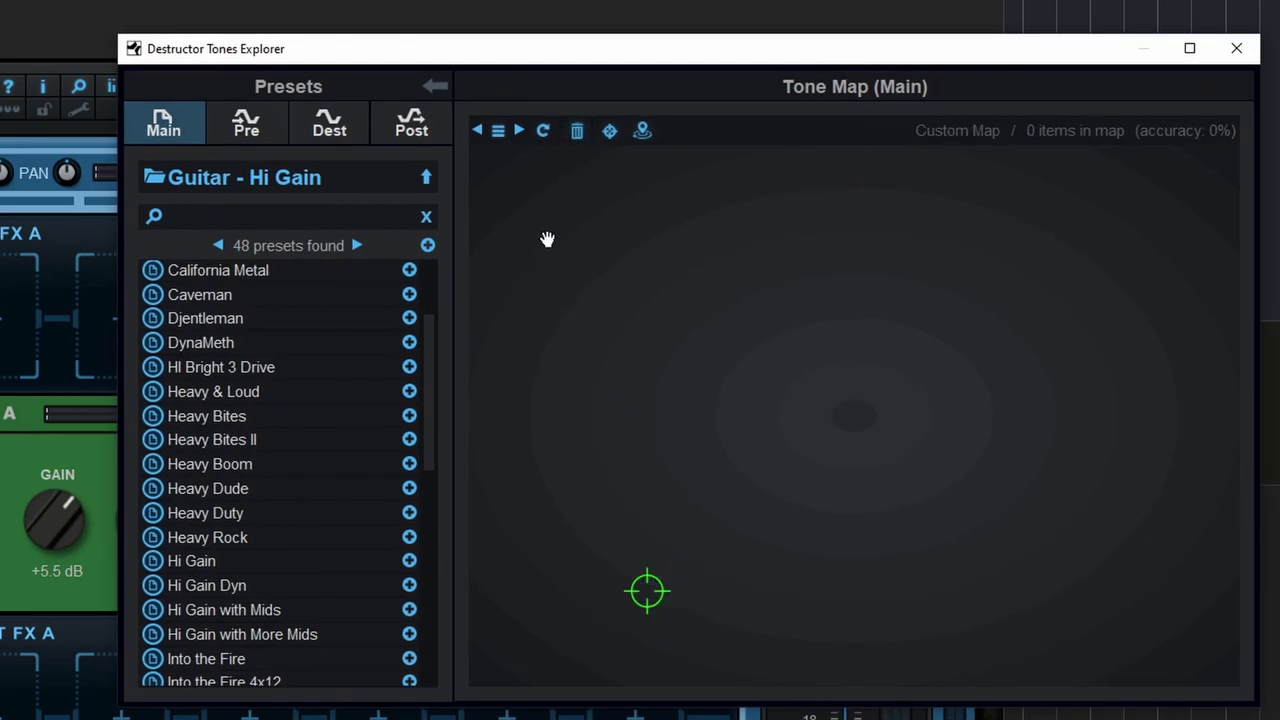
pyautogui.click(507, 141)
pyautogui.moveTo(520, 154)
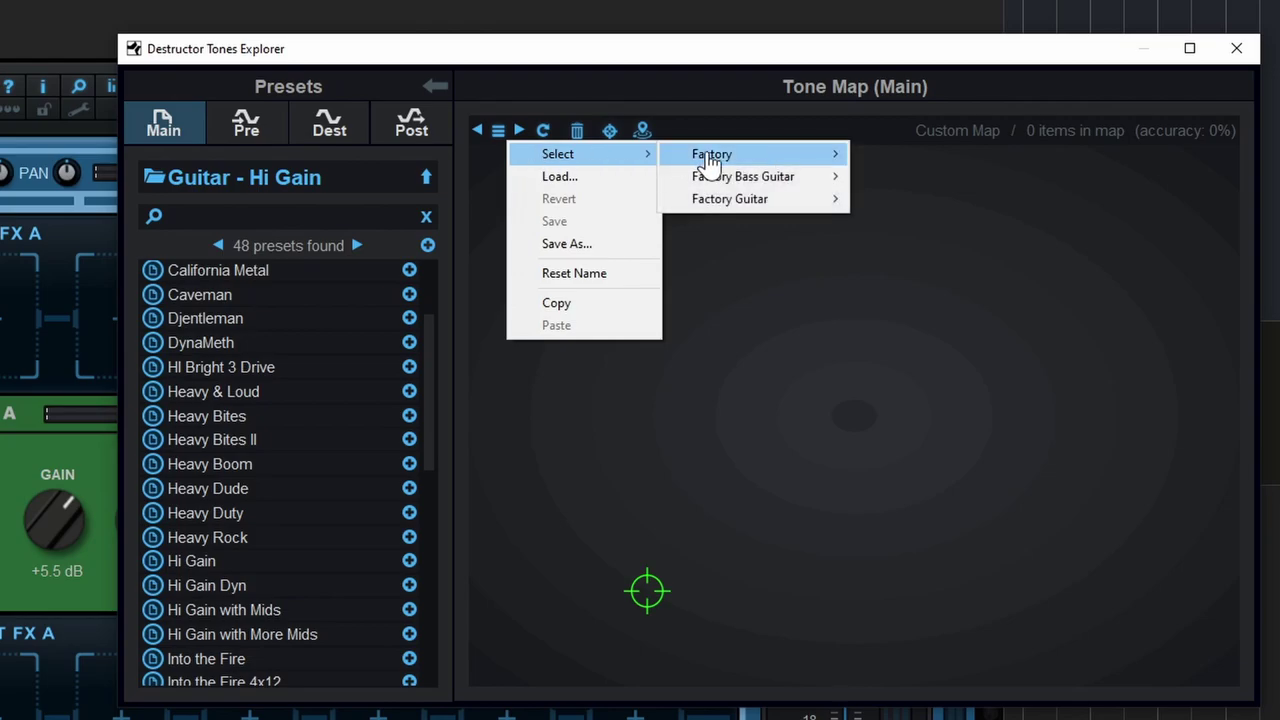
pyautogui.moveTo(702, 160)
pyautogui.click(980, 404)
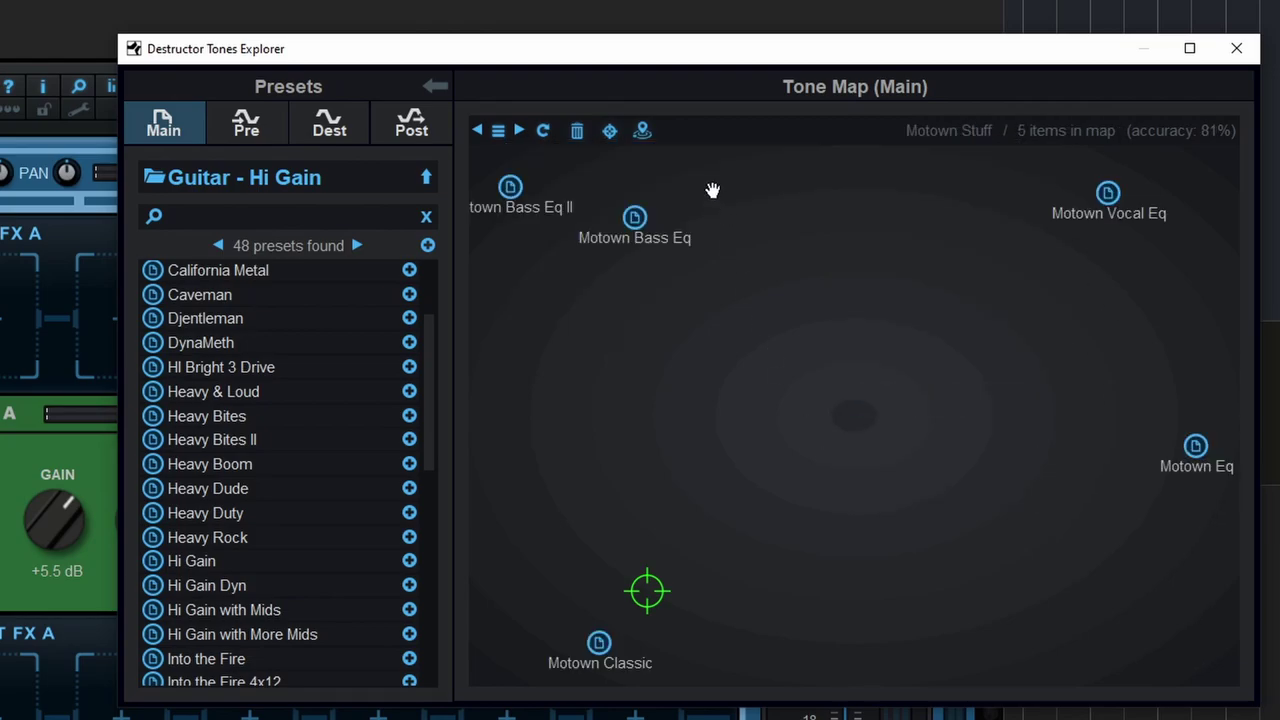
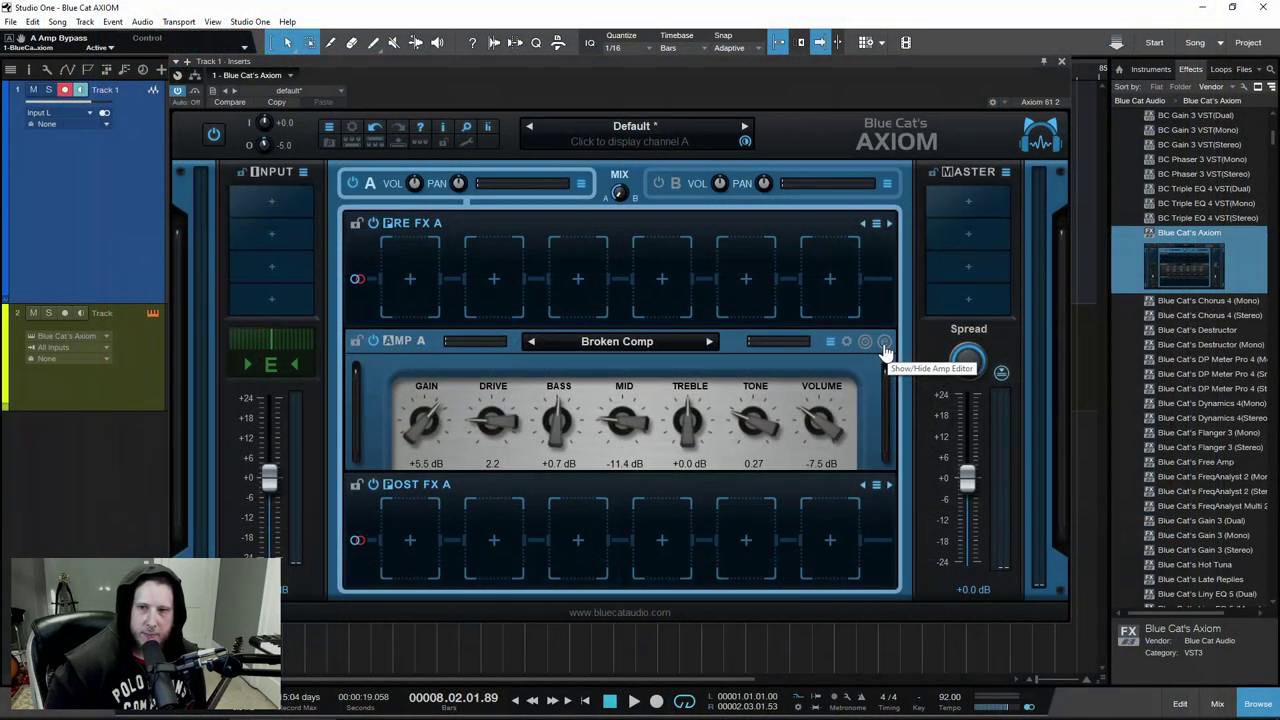
# Open the Destructor editor for Amp A and adjust its gate, ending at a 1:14.5 ratio and a -76 dB threshold
pyautogui.click(1161, 254)
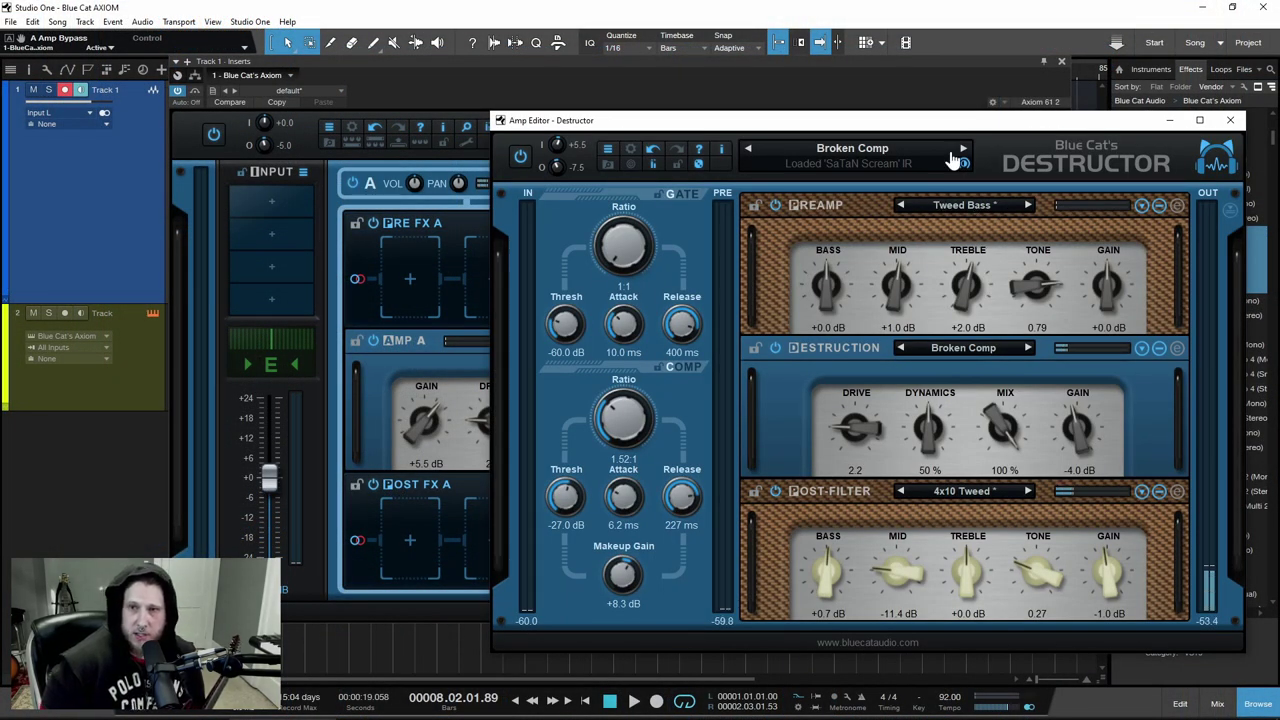
pyautogui.moveTo(985, 130); pyautogui.dragTo(818, 75)
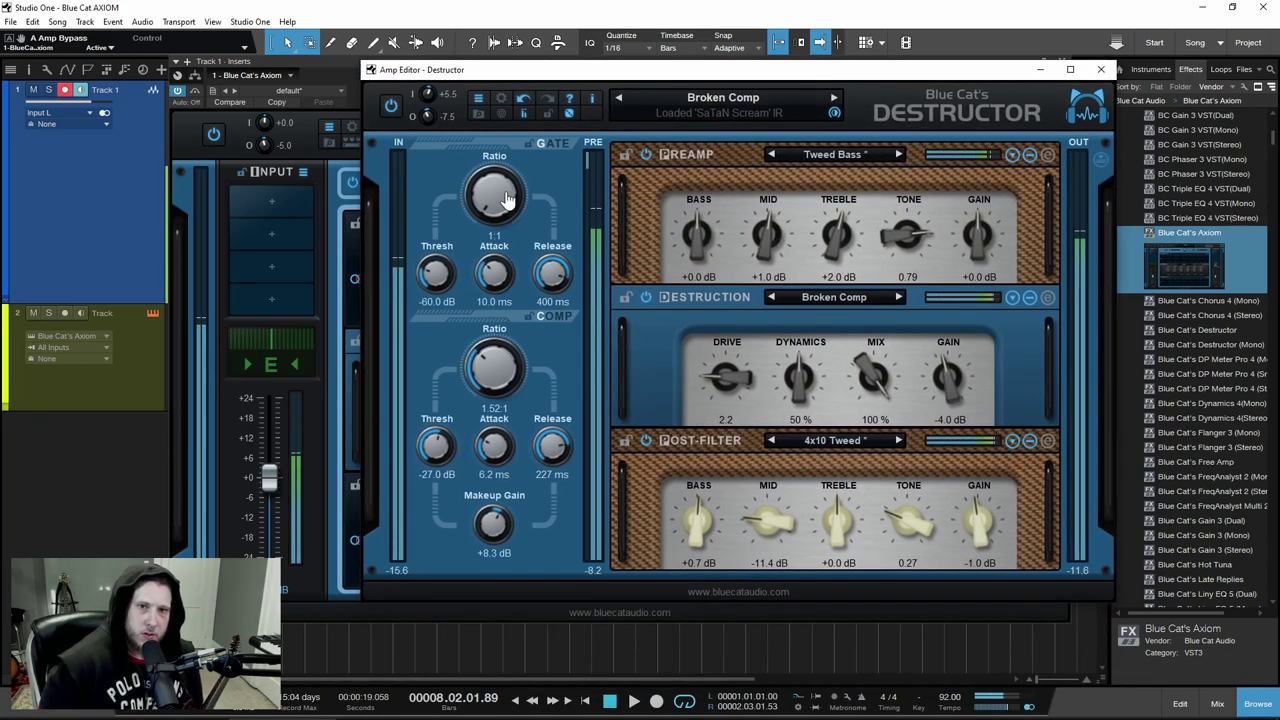
pyautogui.scroll(3, 503, 185)
pyautogui.scroll(1, 503, 185)
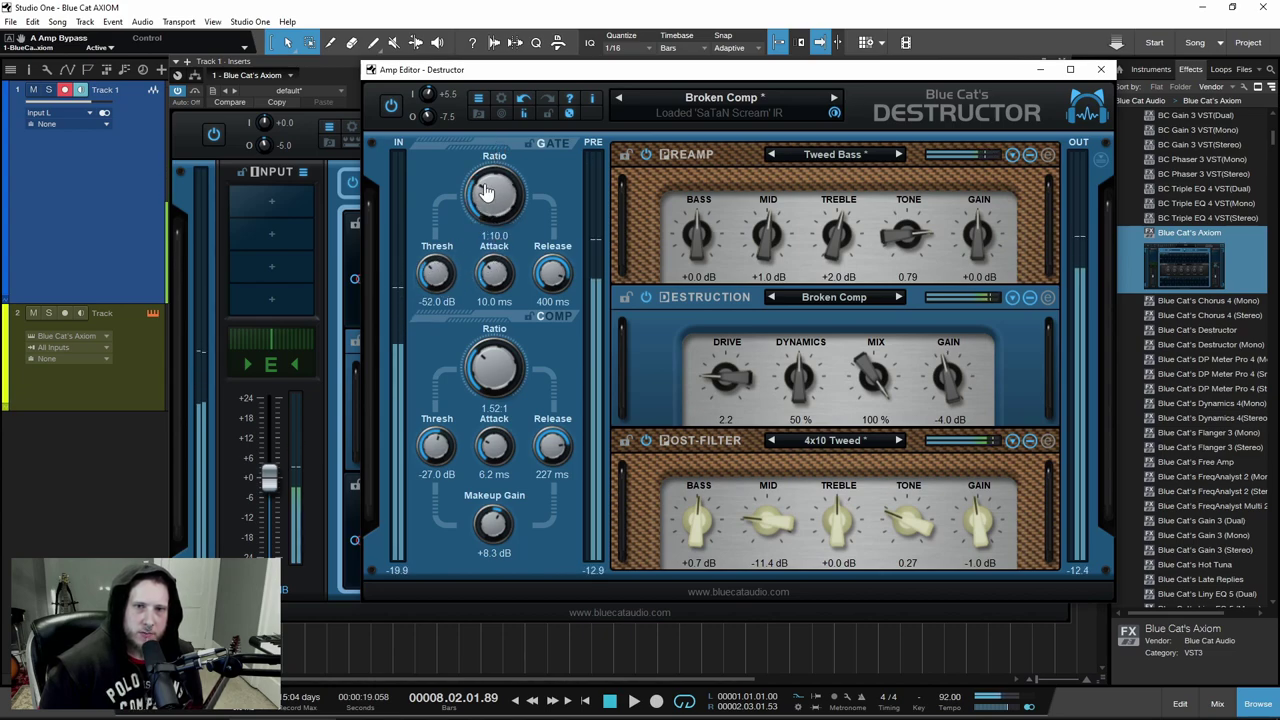
pyautogui.moveTo(487, 192); pyautogui.dragTo(498, 128)
pyautogui.moveTo(447, 290); pyautogui.dragTo(434, 234)
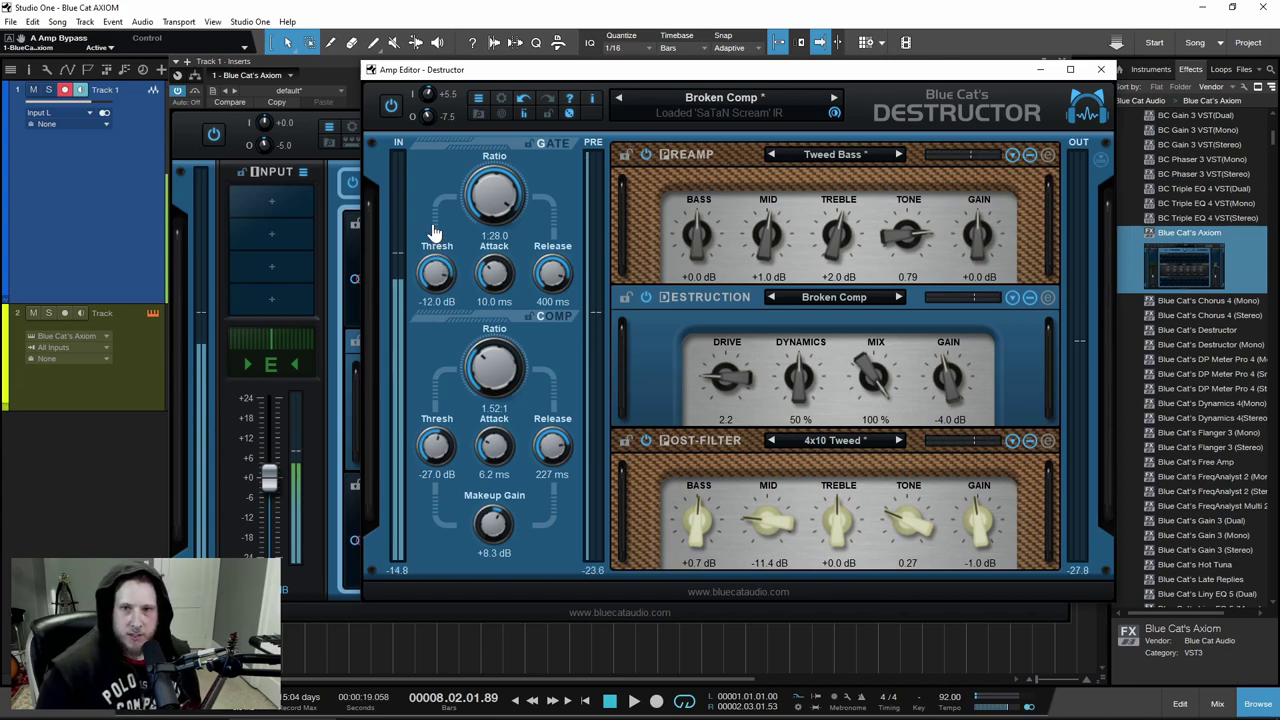
pyautogui.moveTo(434, 234); pyautogui.dragTo(437, 376)
pyautogui.moveTo(492, 196); pyautogui.dragTo(495, 245)
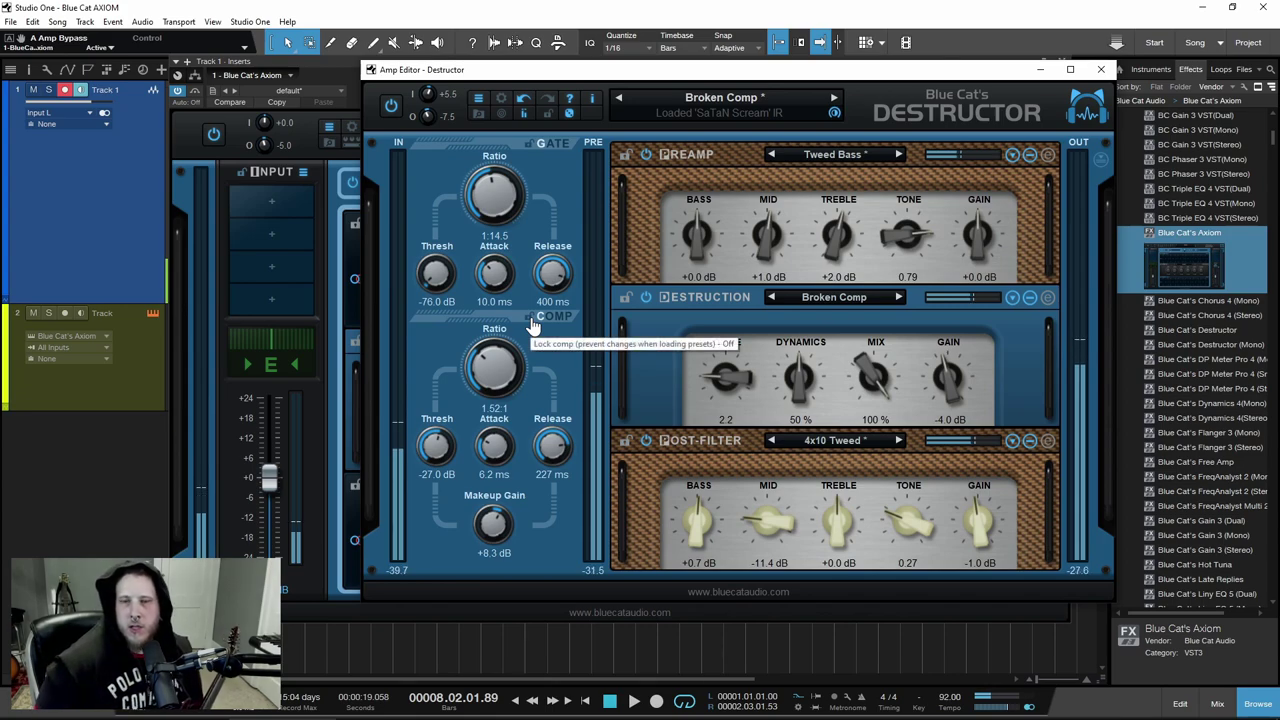
# Load the Vx Custom Wah Max preset from Factory Guitar FX into the Destructor's preamp
pyautogui.click(646, 156)
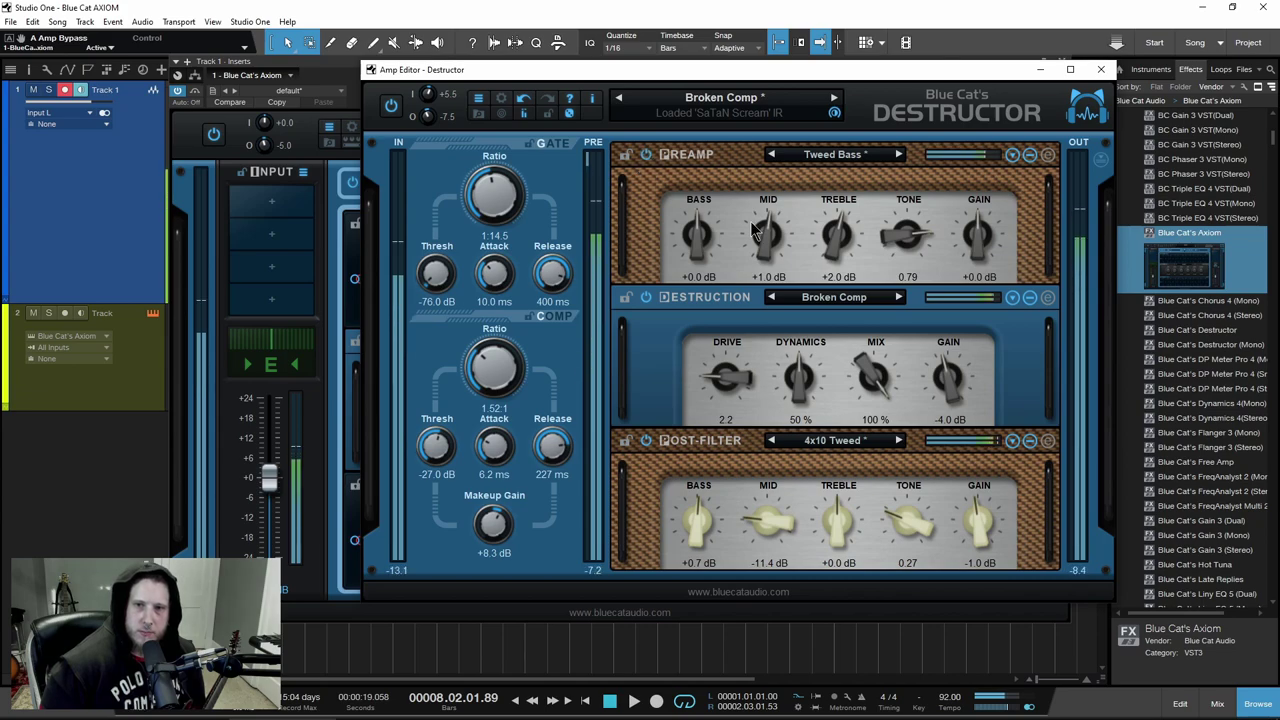
pyautogui.click(826, 174)
pyautogui.moveTo(866, 167)
pyautogui.moveTo(990, 196)
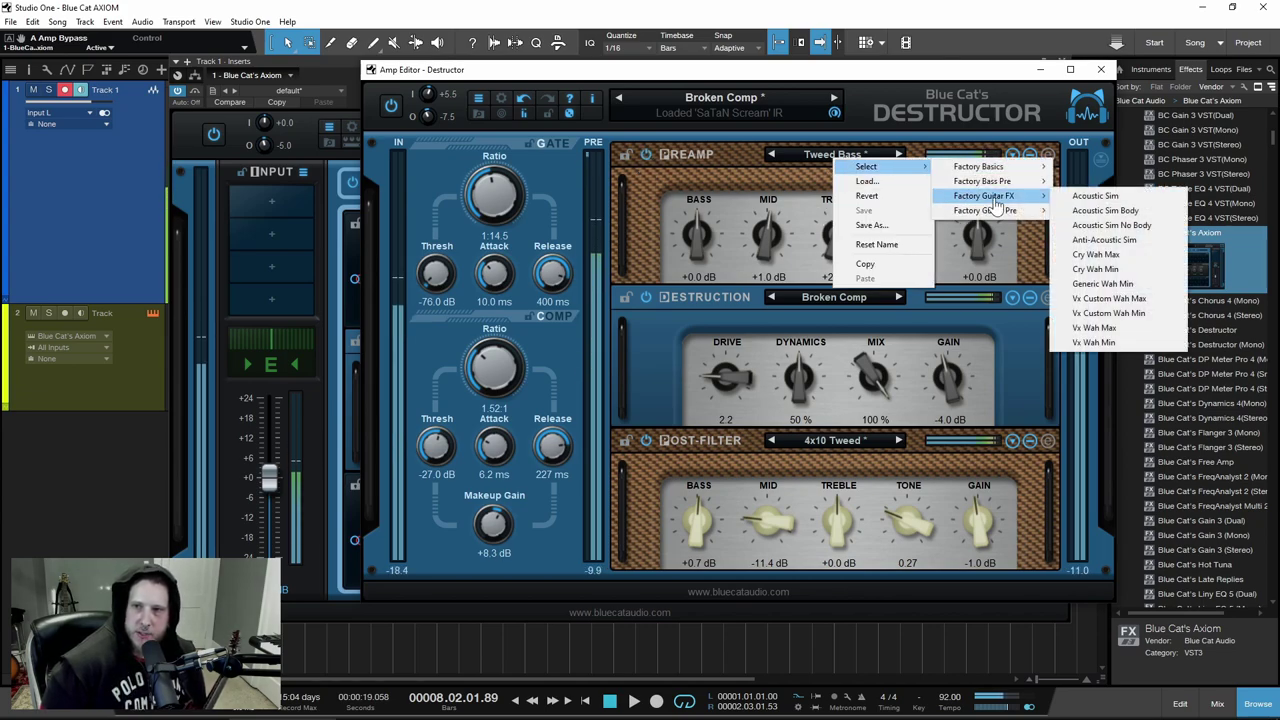
pyautogui.click(1108, 298)
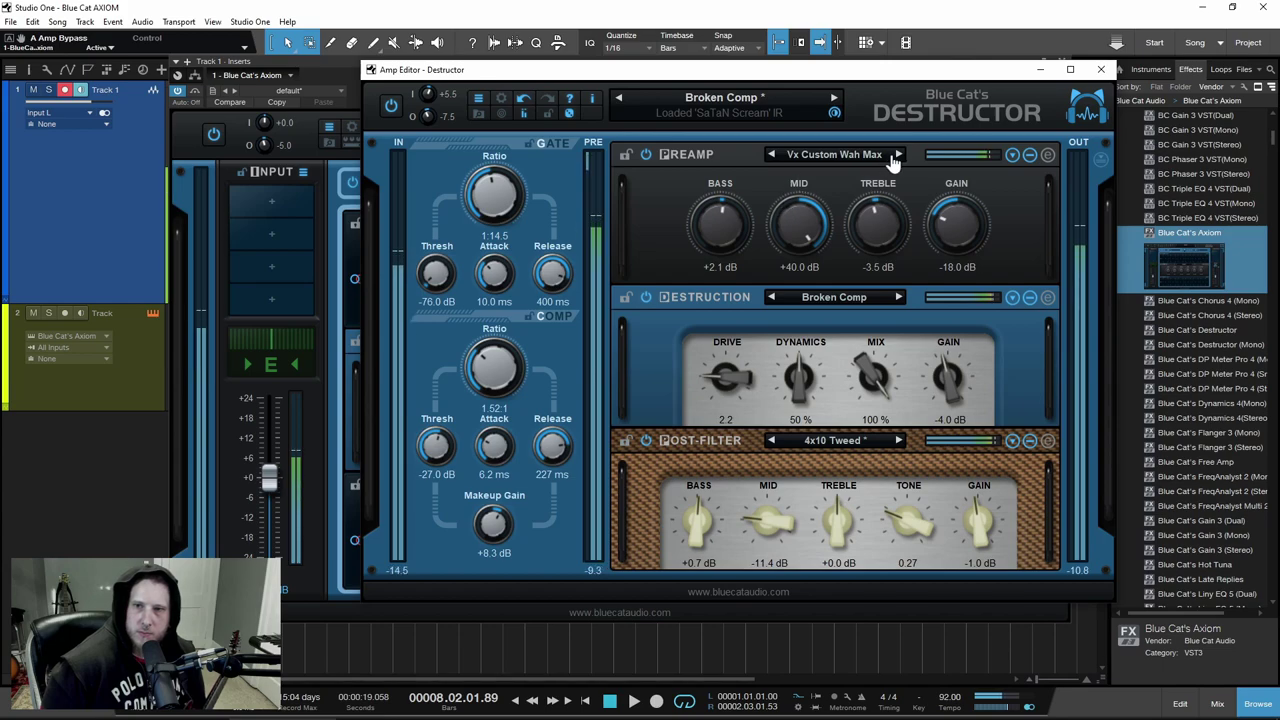
# Switch the preamp to Vx Wah Max and load Progressive Crunch from the factory Typical Guitar presets into the Destruction stage
pyautogui.click(898, 155)
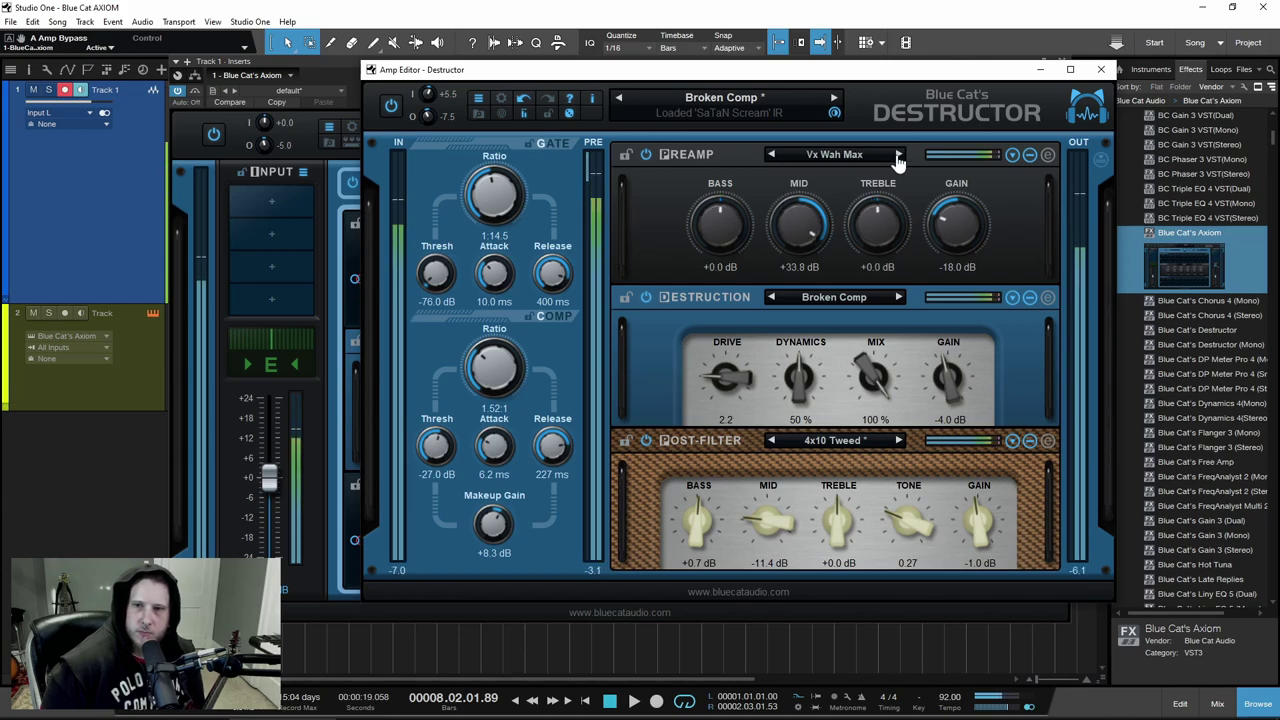
pyautogui.moveTo(640, 69); pyautogui.dragTo(570, 72)
pyautogui.click(750, 302)
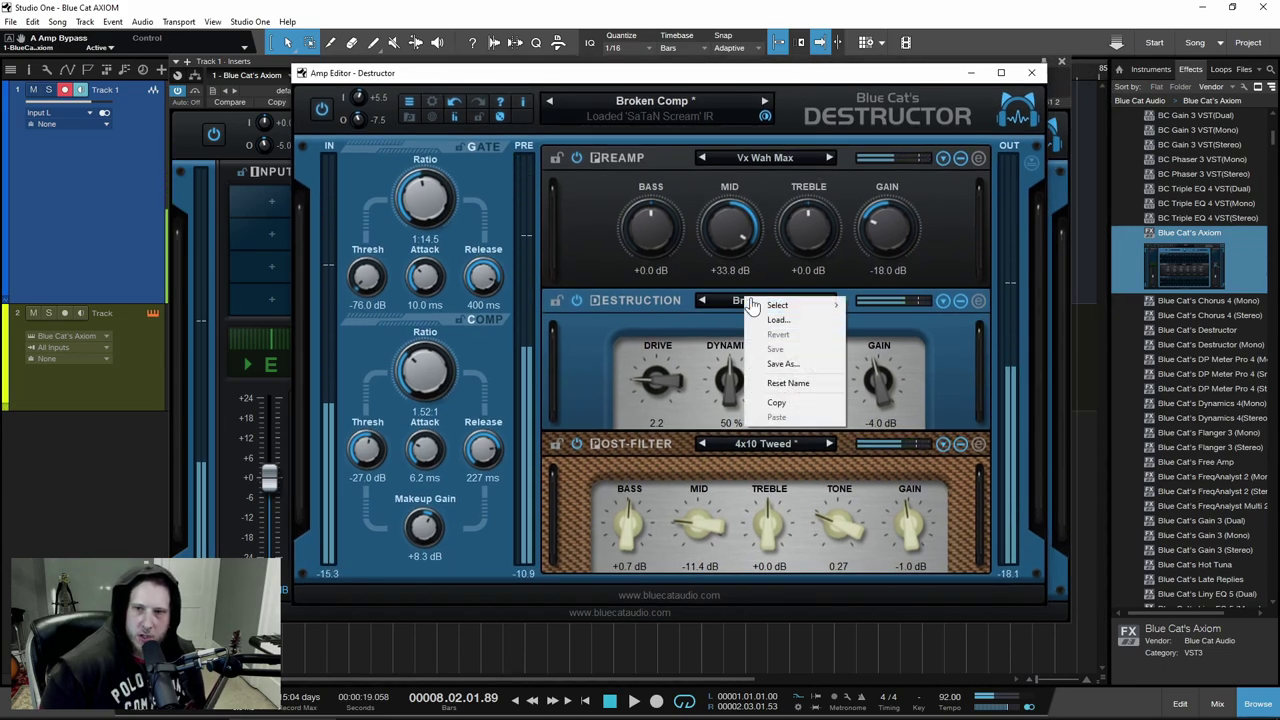
pyautogui.moveTo(777, 305)
pyautogui.click(890, 305)
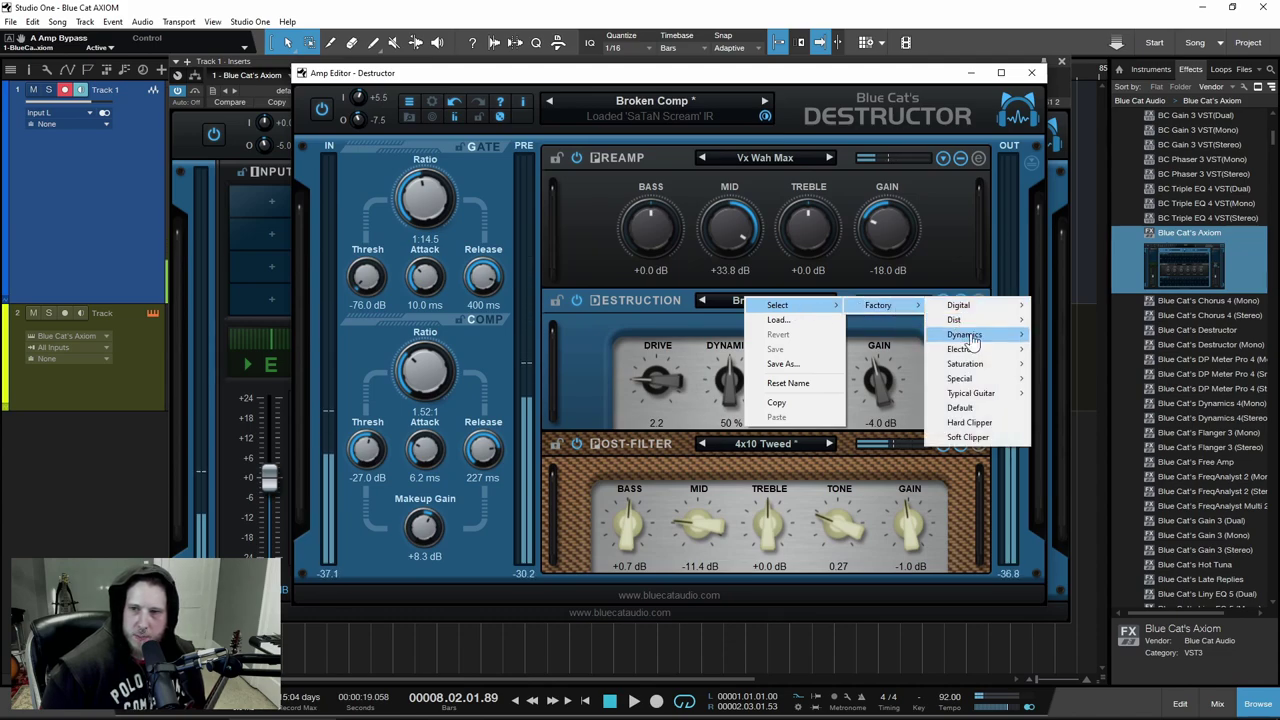
pyautogui.moveTo(985, 396)
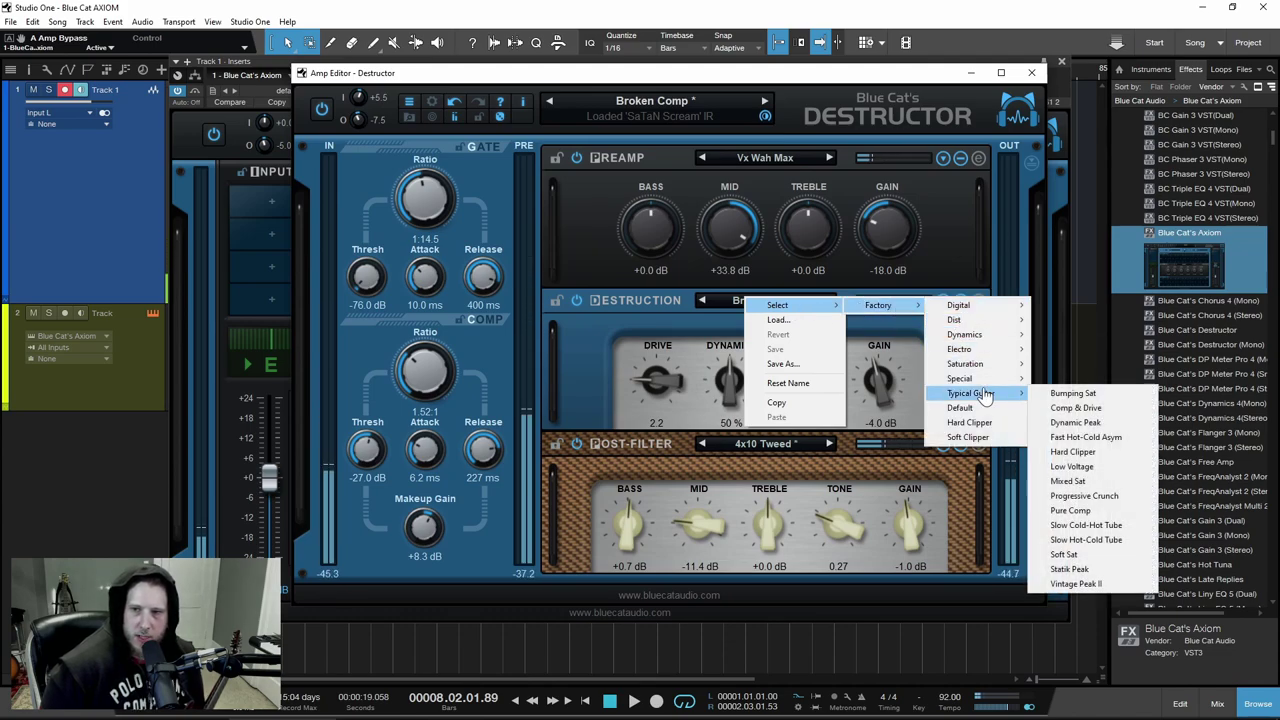
pyautogui.click(1086, 496)
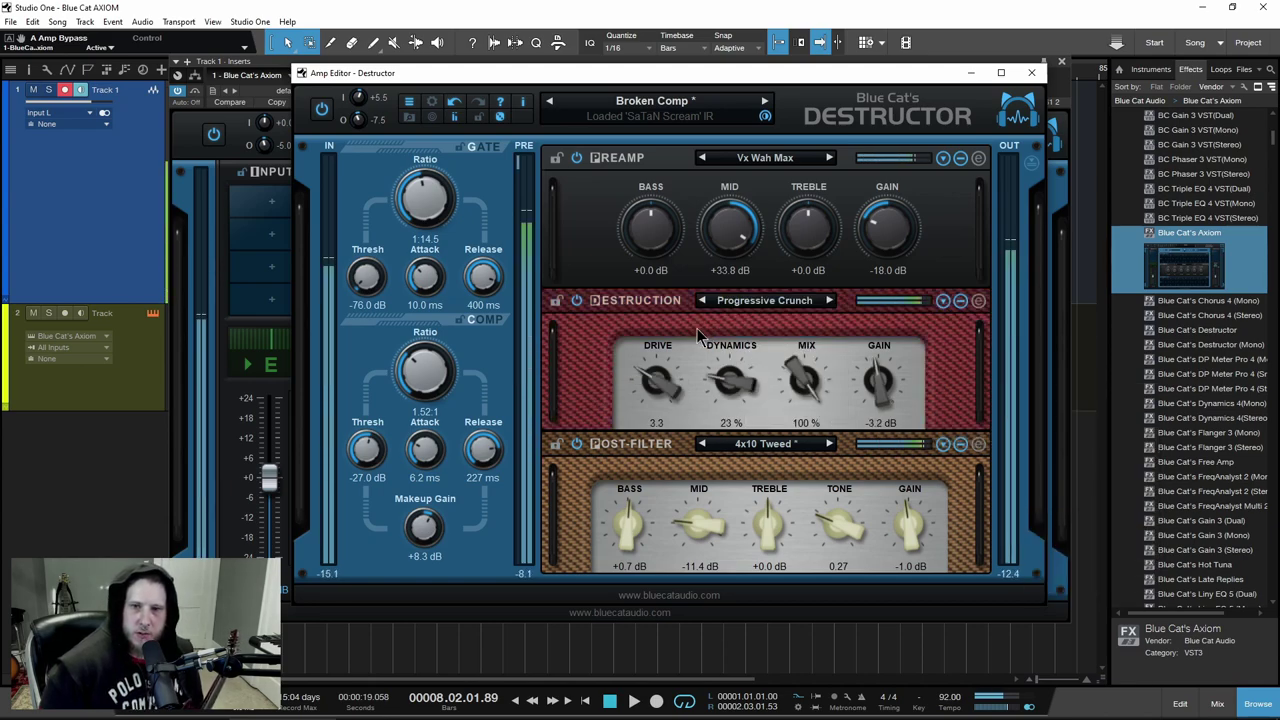
# Set the Destruction stage to drive 4.5, dynamics 36 % and gain -2.5 dB, and raise the preamp bass to +9.0 dB
pyautogui.scroll(5, 656, 378)
pyautogui.scroll(3, 740, 385)
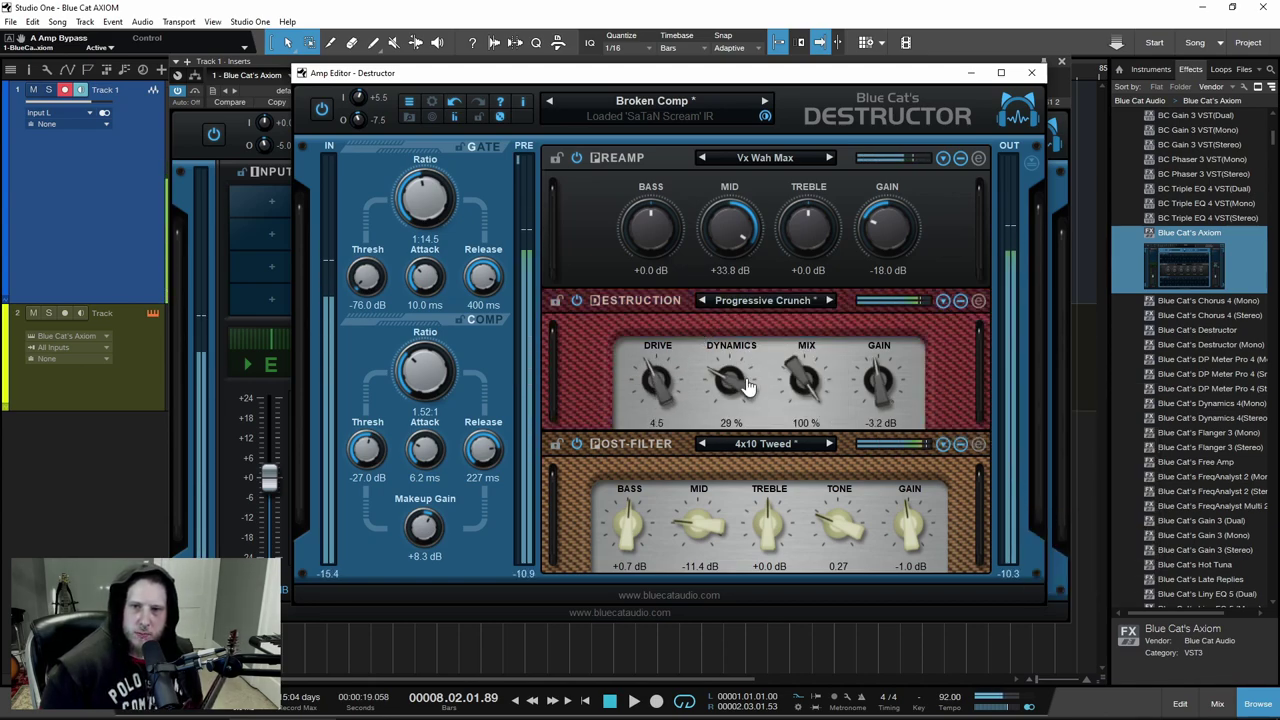
pyautogui.scroll(2, 740, 385)
pyautogui.scroll(6, 878, 380)
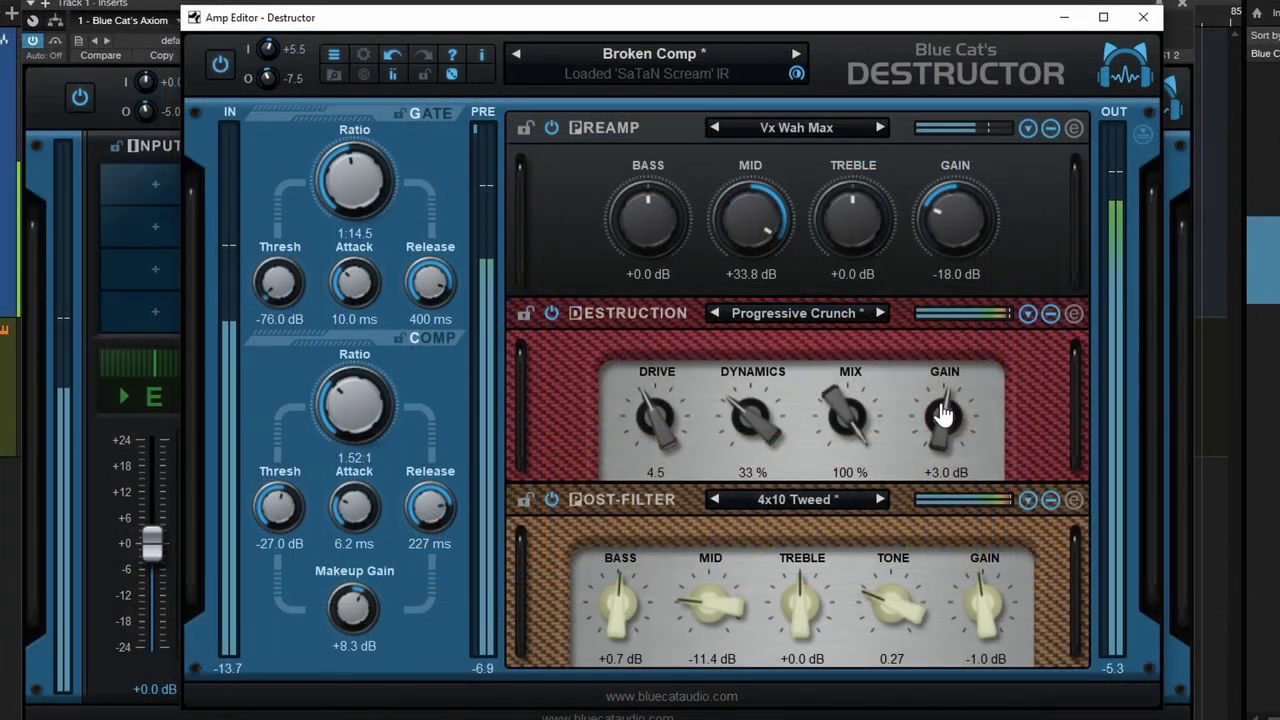
pyautogui.scroll(-6, 942, 415)
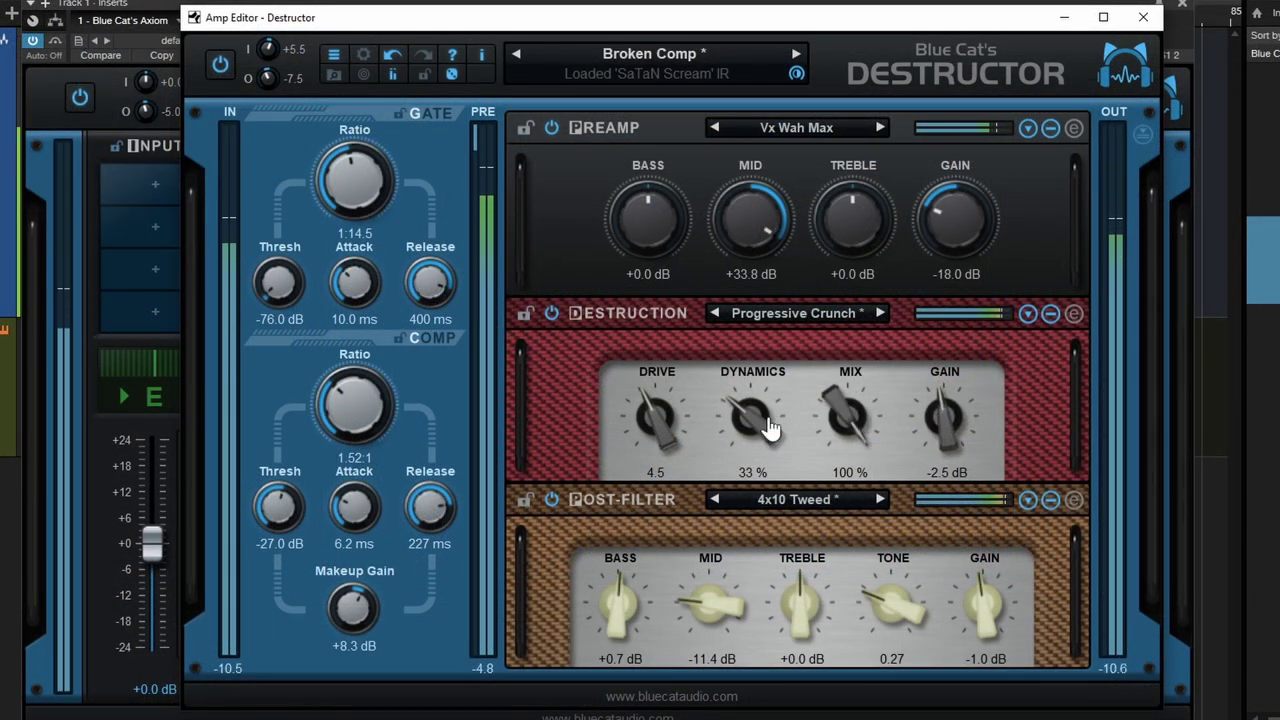
pyautogui.moveTo(770, 428); pyautogui.dragTo(766, 409)
pyautogui.moveTo(846, 412); pyautogui.dragTo(915, 358)
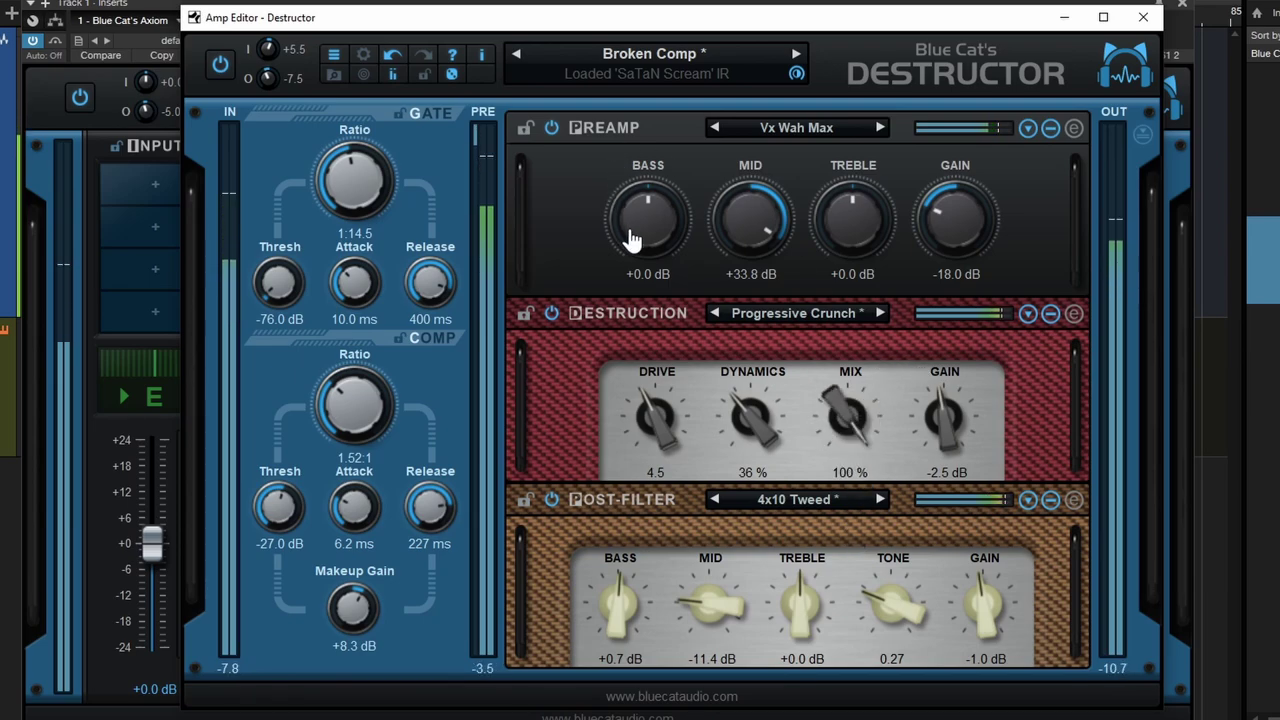
pyautogui.moveTo(632, 238); pyautogui.dragTo(634, 220)
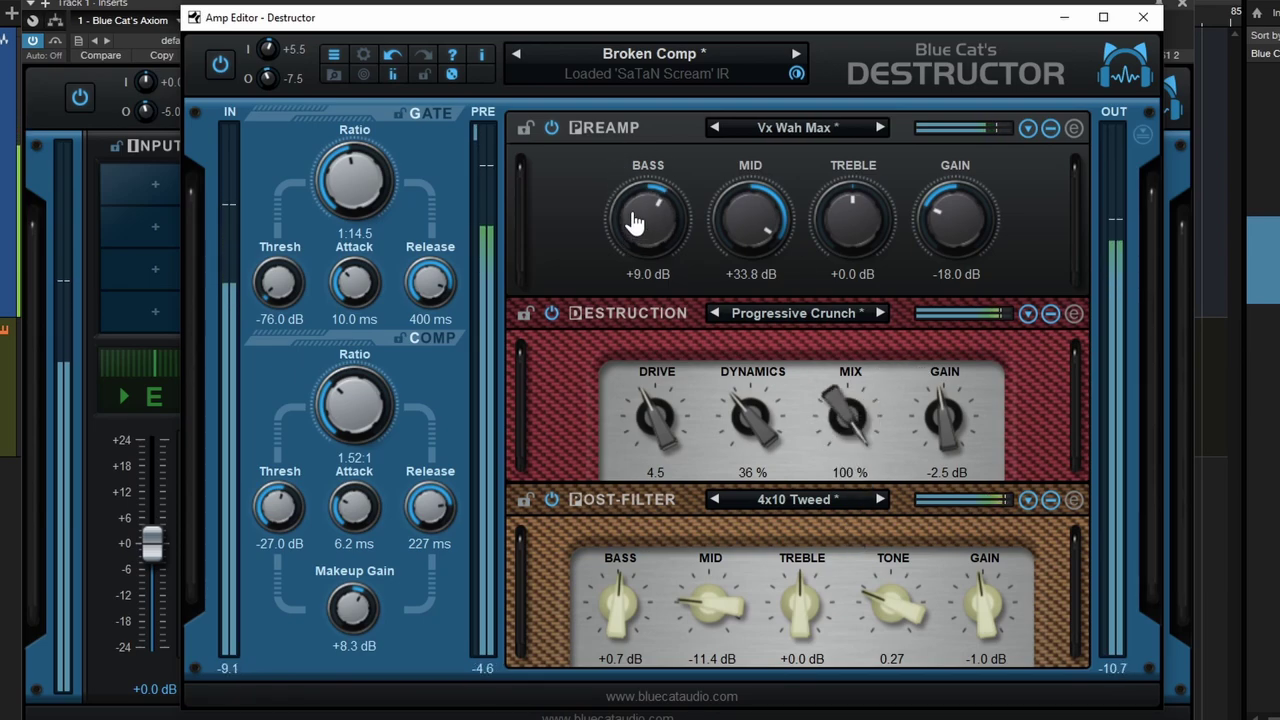
# Load the Brit Plex 59 I preset from the Factory Guitar Pre vintage heads into the preamp
pyautogui.click(820, 127)
pyautogui.moveTo(848, 140)
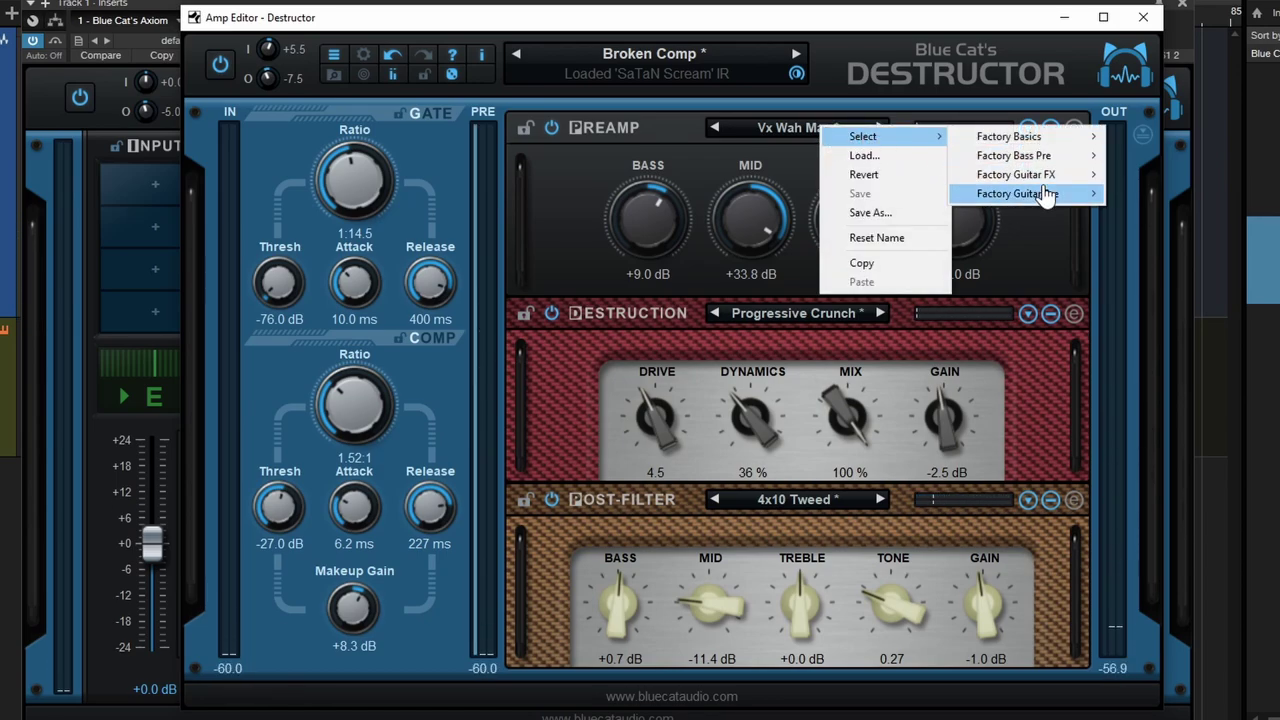
pyautogui.moveTo(1046, 193)
pyautogui.moveTo(1163, 250)
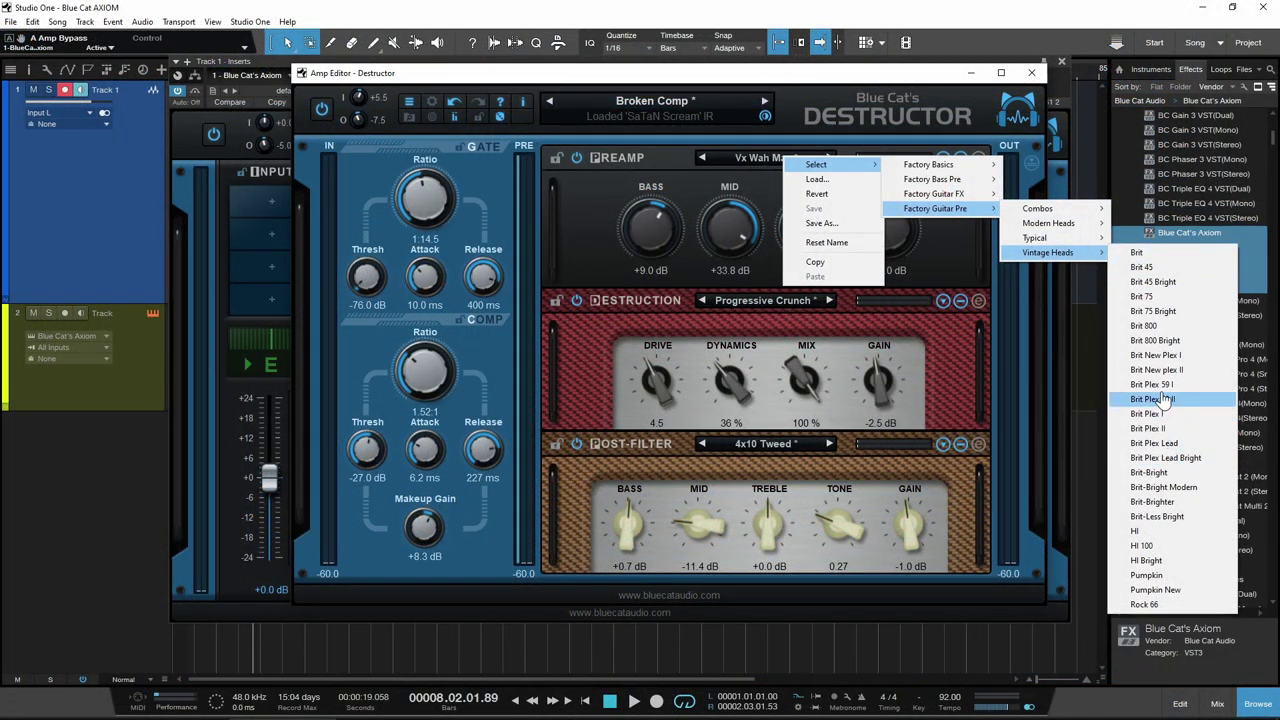
pyautogui.click(1160, 387)
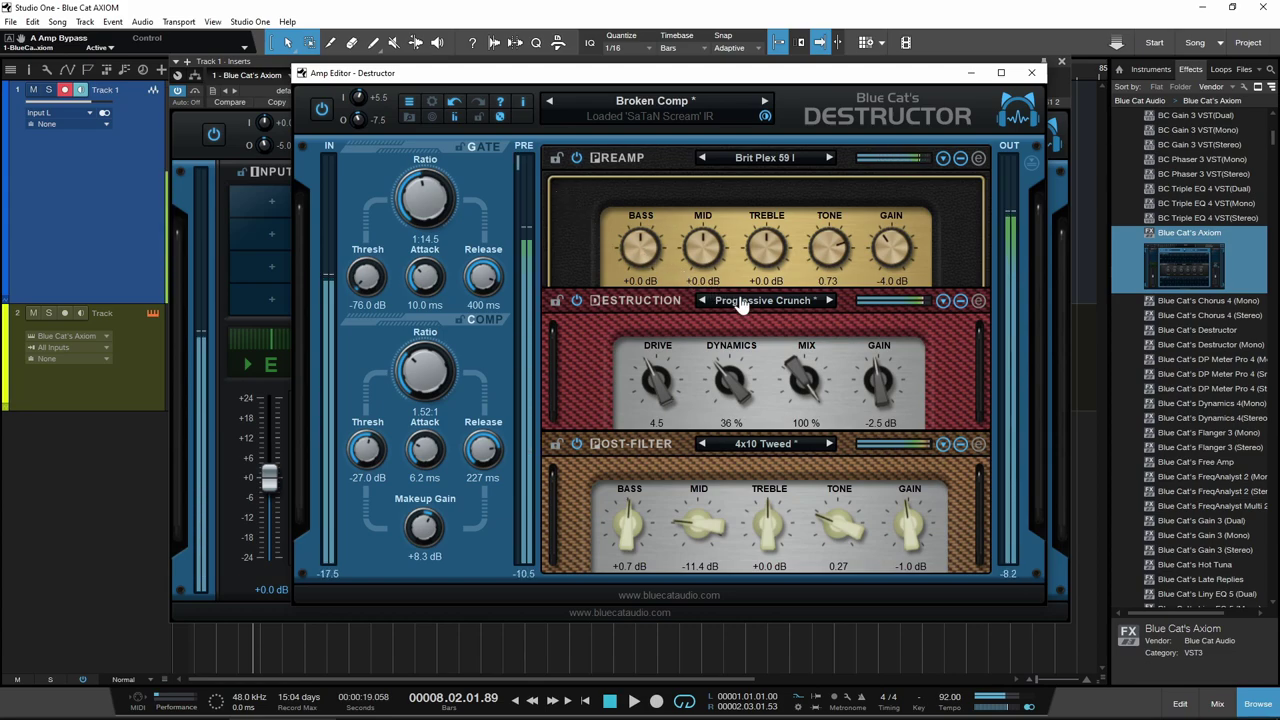
# Load the SLD preset from Factory Guitar Cabs into the post-filter and adjust its tone
pyautogui.click(793, 450)
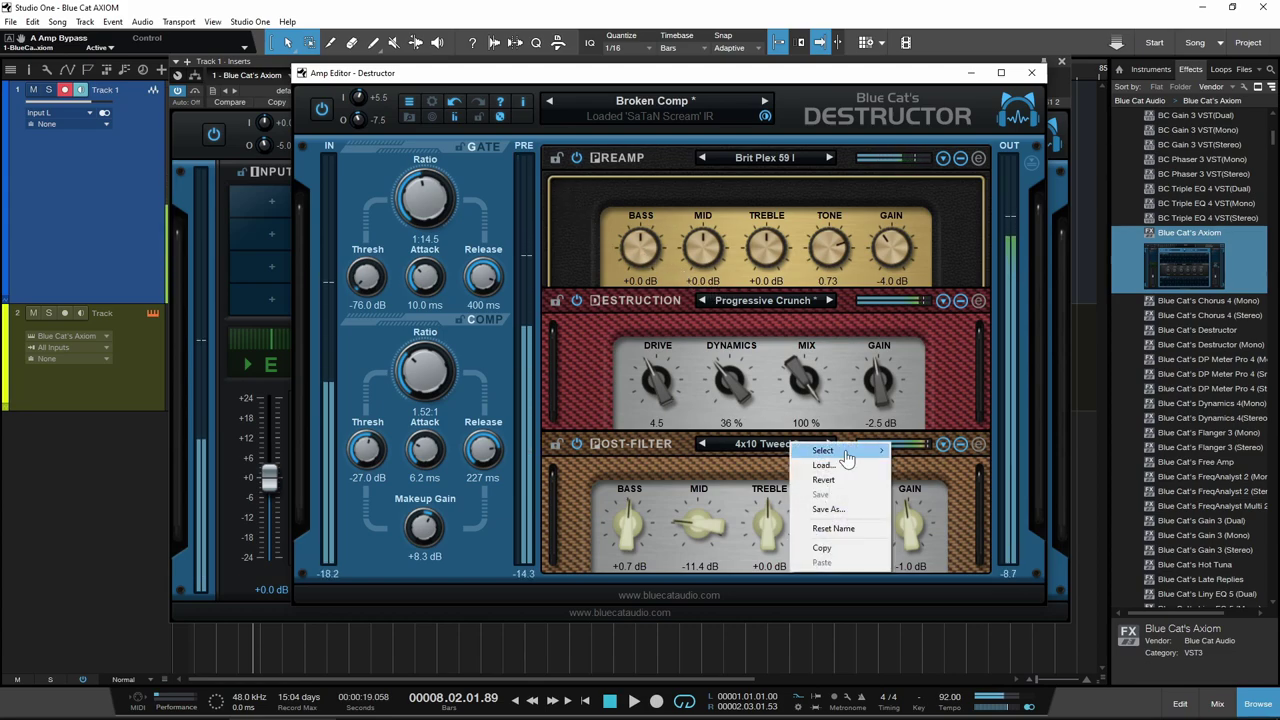
pyautogui.moveTo(830, 451)
pyautogui.moveTo(962, 458)
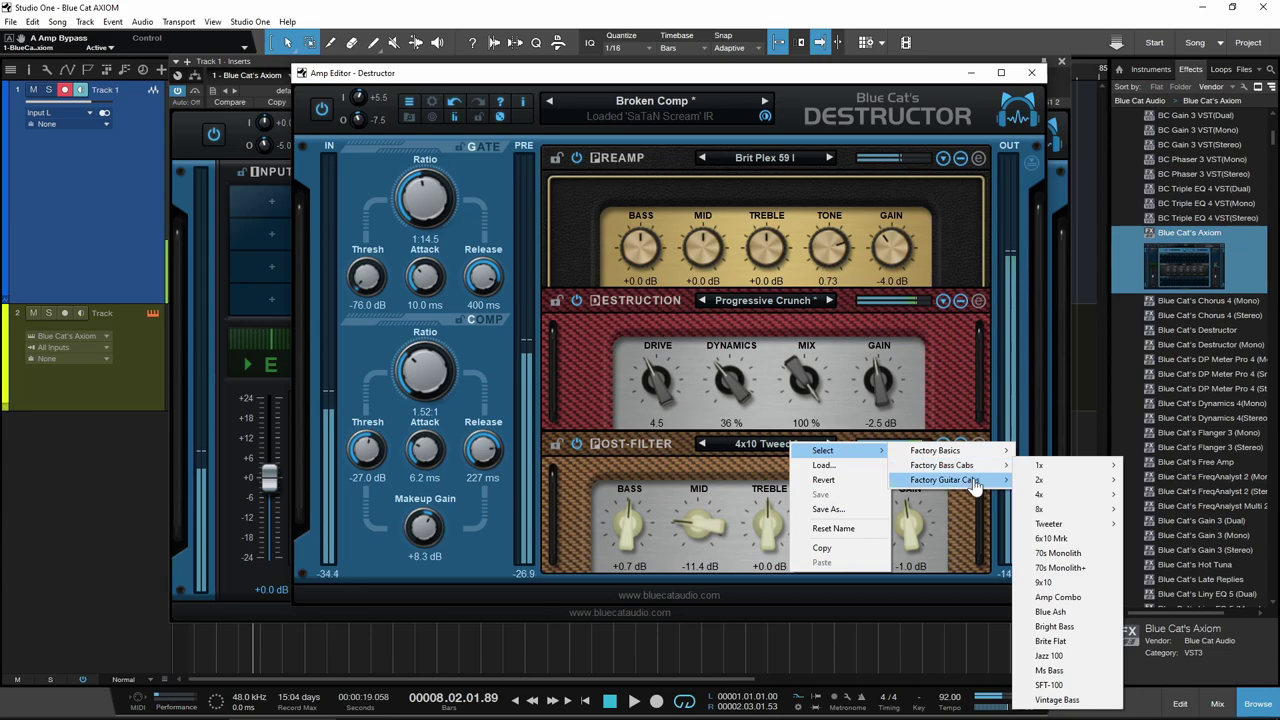
pyautogui.moveTo(975, 482)
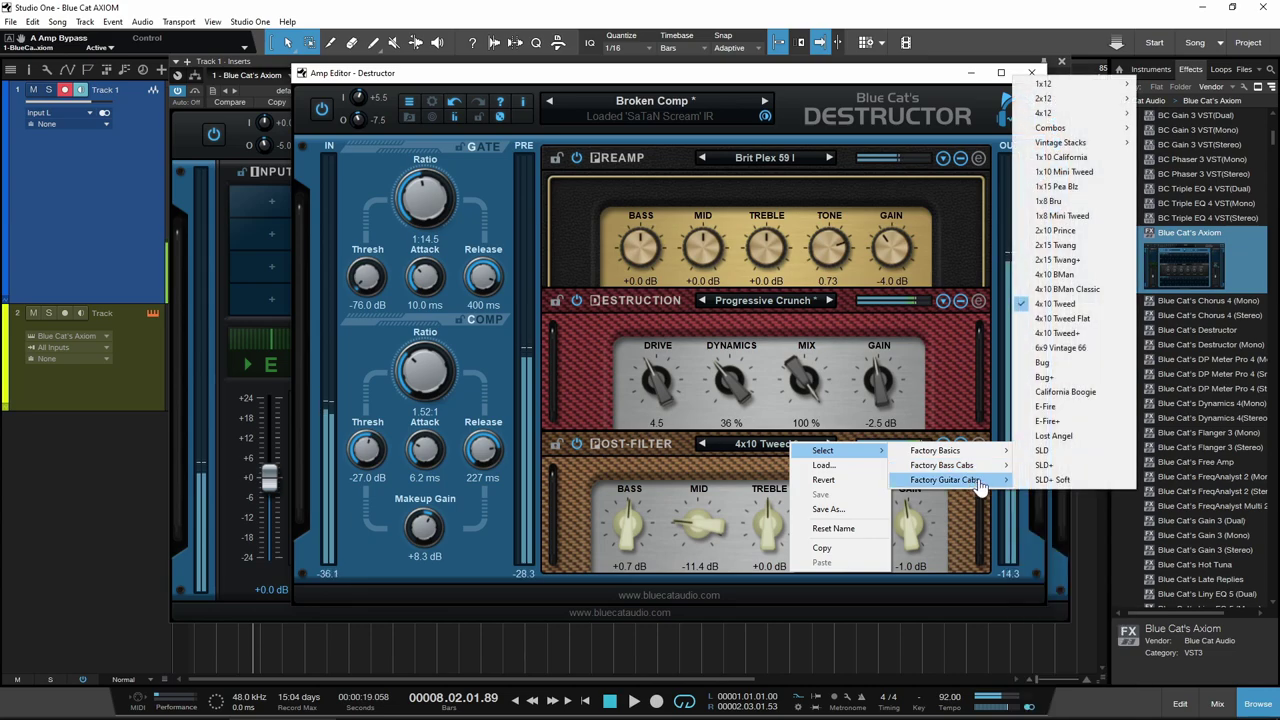
pyautogui.click(1048, 451)
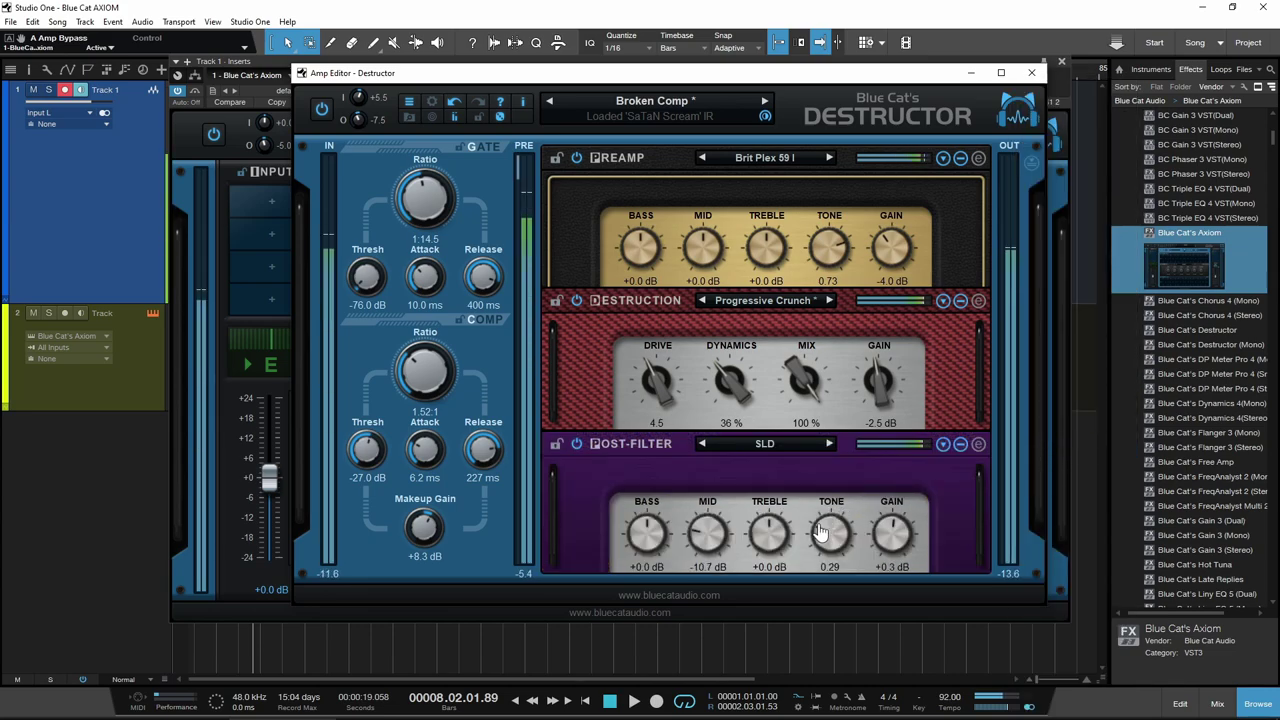
pyautogui.moveTo(825, 535); pyautogui.dragTo(860, 535)
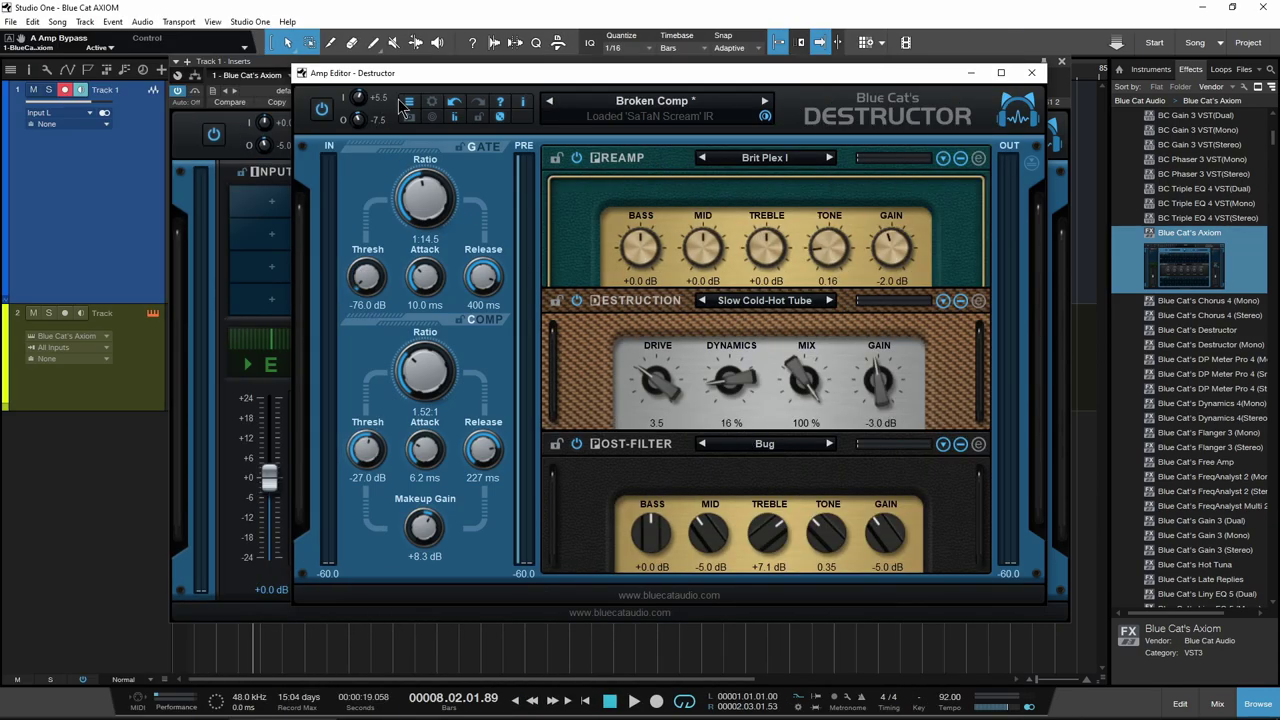
# Load the Hi Gain preset from the factory Guitar - Hi Gain presets for the whole Destructor
pyautogui.click(405, 106)
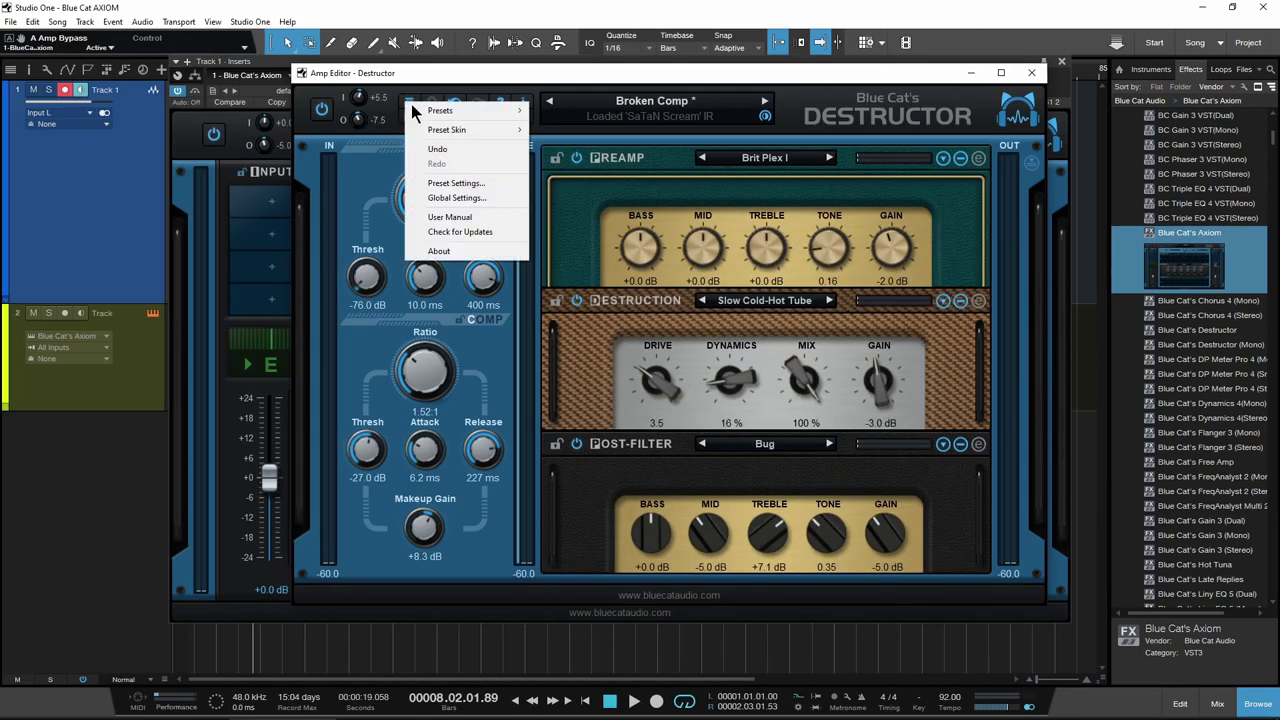
pyautogui.moveTo(465, 110)
pyautogui.moveTo(577, 110)
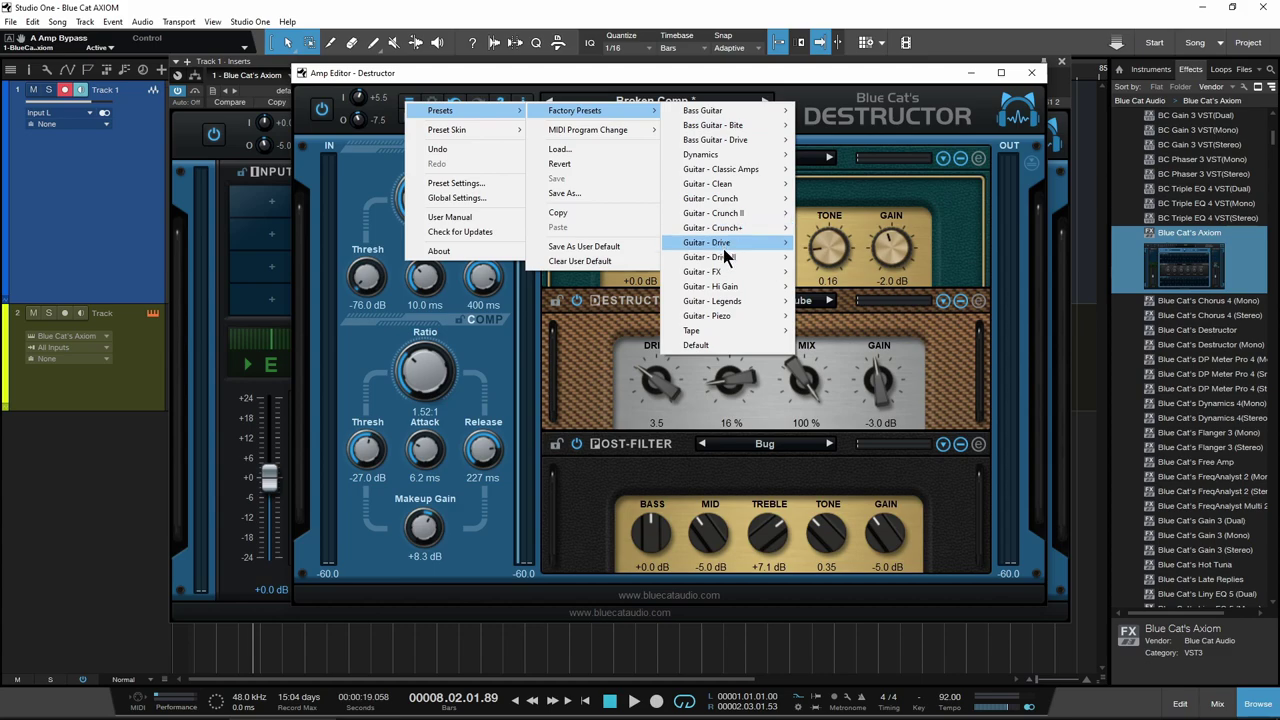
pyautogui.moveTo(737, 288)
pyautogui.click(827, 285)
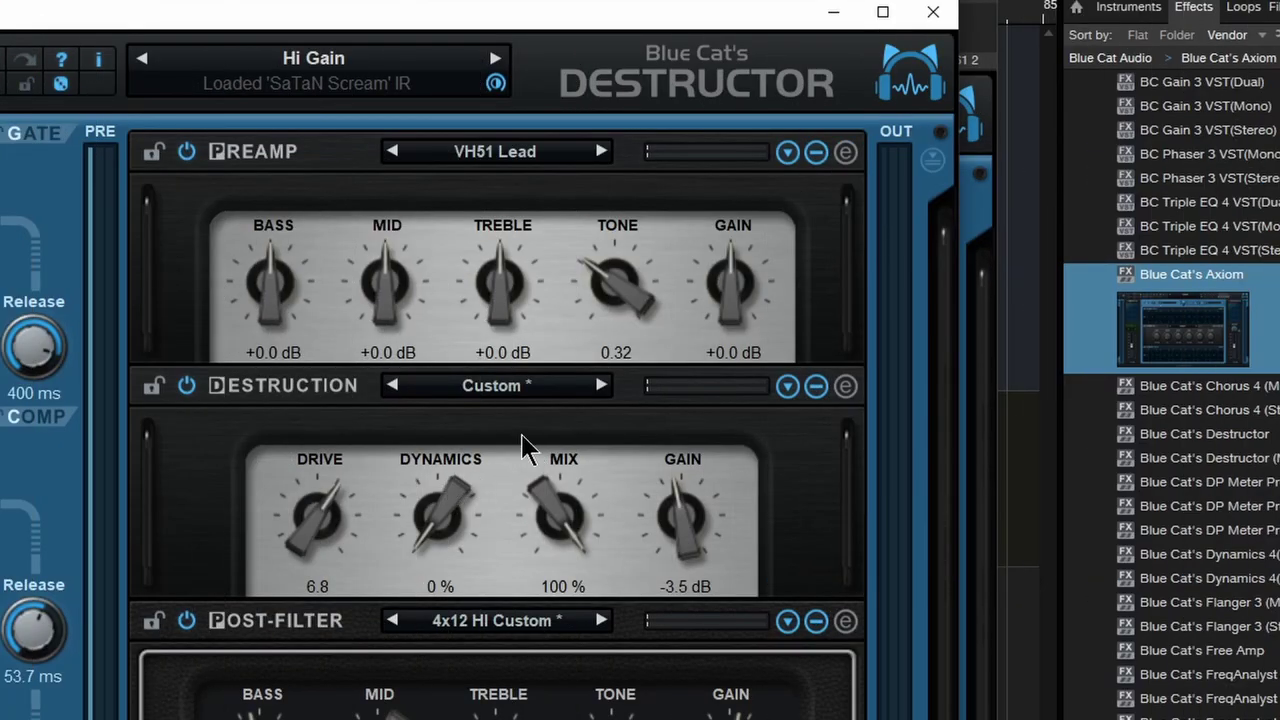
# Browse the Brushed Metal skins available for the preamp
pyautogui.click(788, 153)
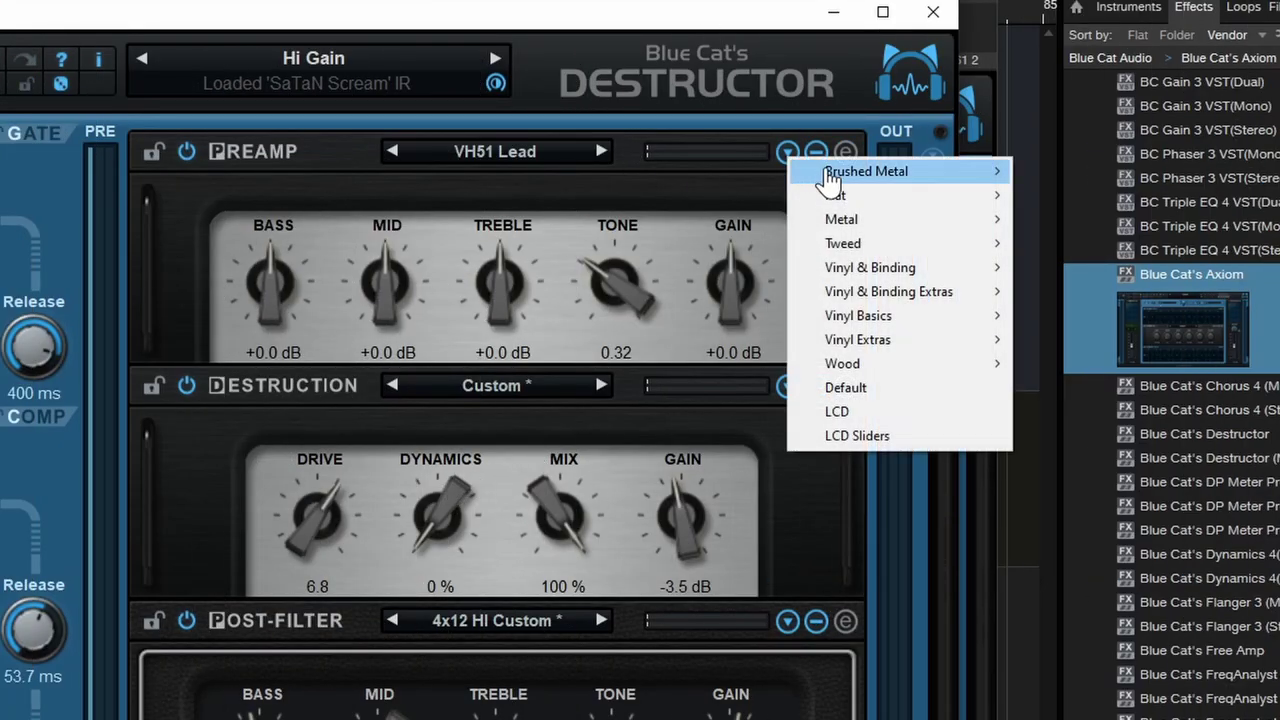
pyautogui.moveTo(906, 186)
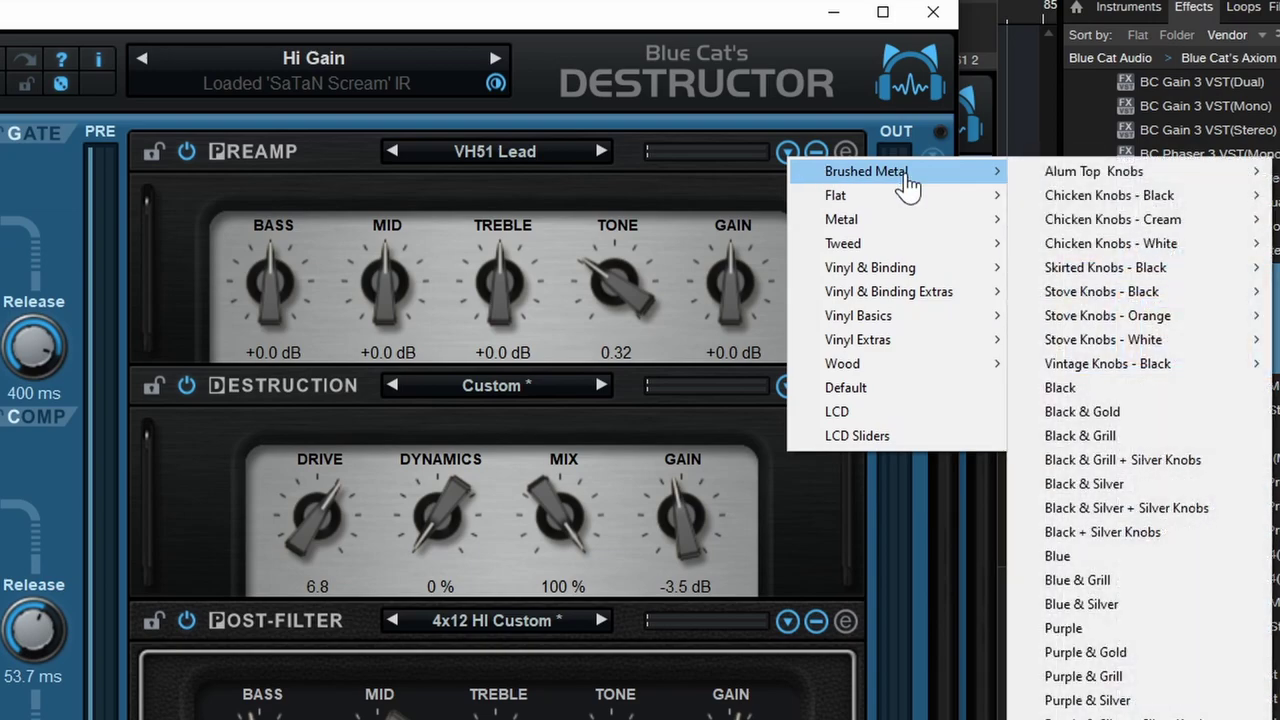
# Change the Preamp section's skin to a Wood style with black stove knobs and a grey control plate
pyautogui.click(1150, 533)
pyautogui.click(786, 155)
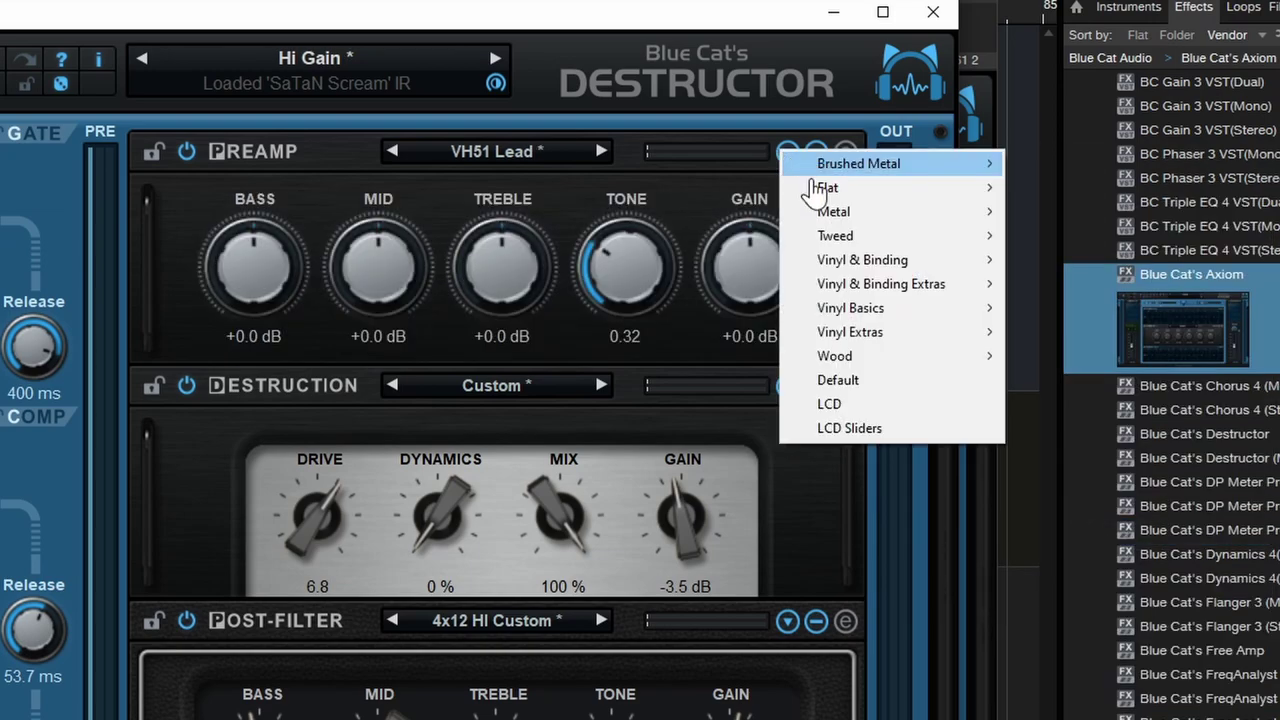
pyautogui.moveTo(866, 214)
pyautogui.moveTo(850, 356)
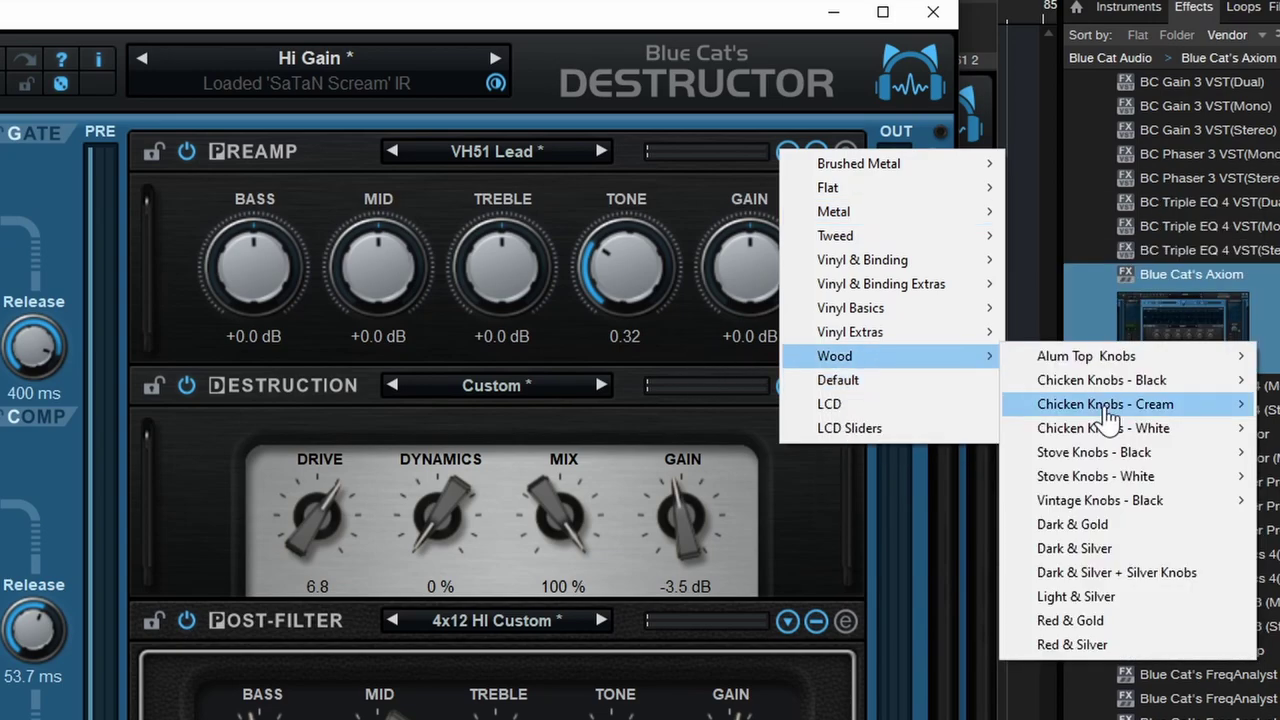
pyautogui.moveTo(1108, 462)
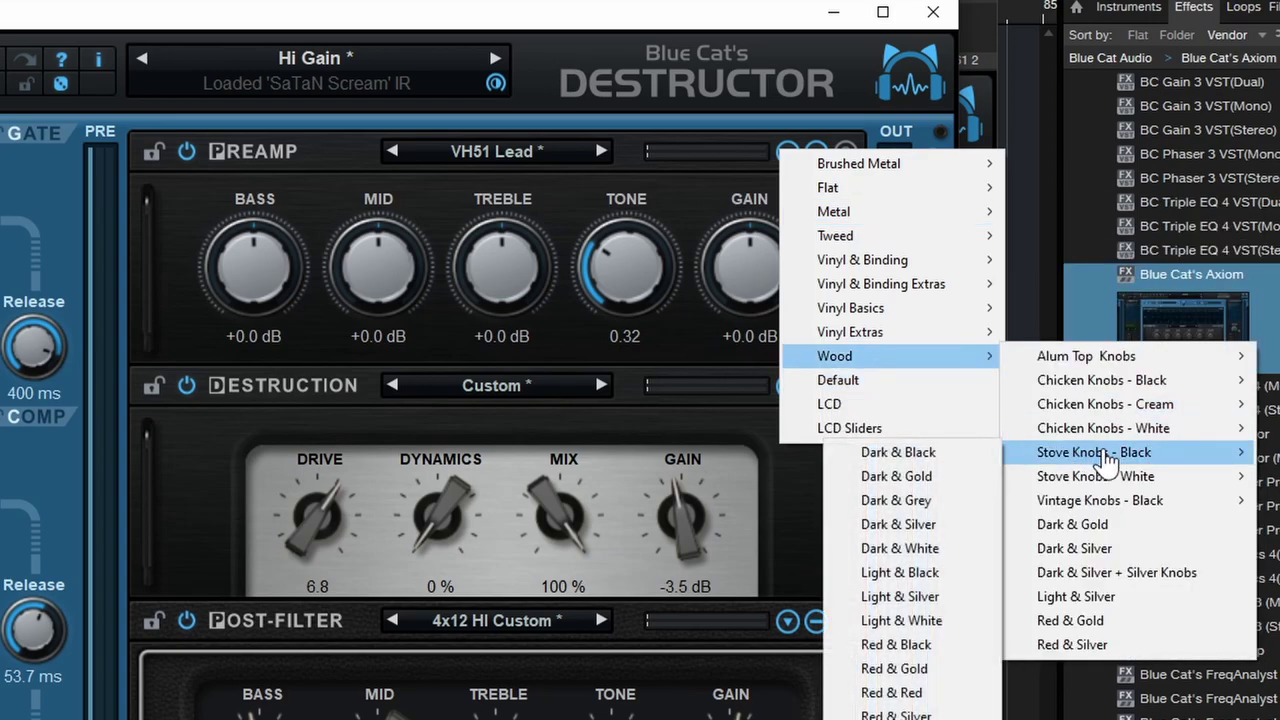
pyautogui.click(955, 502)
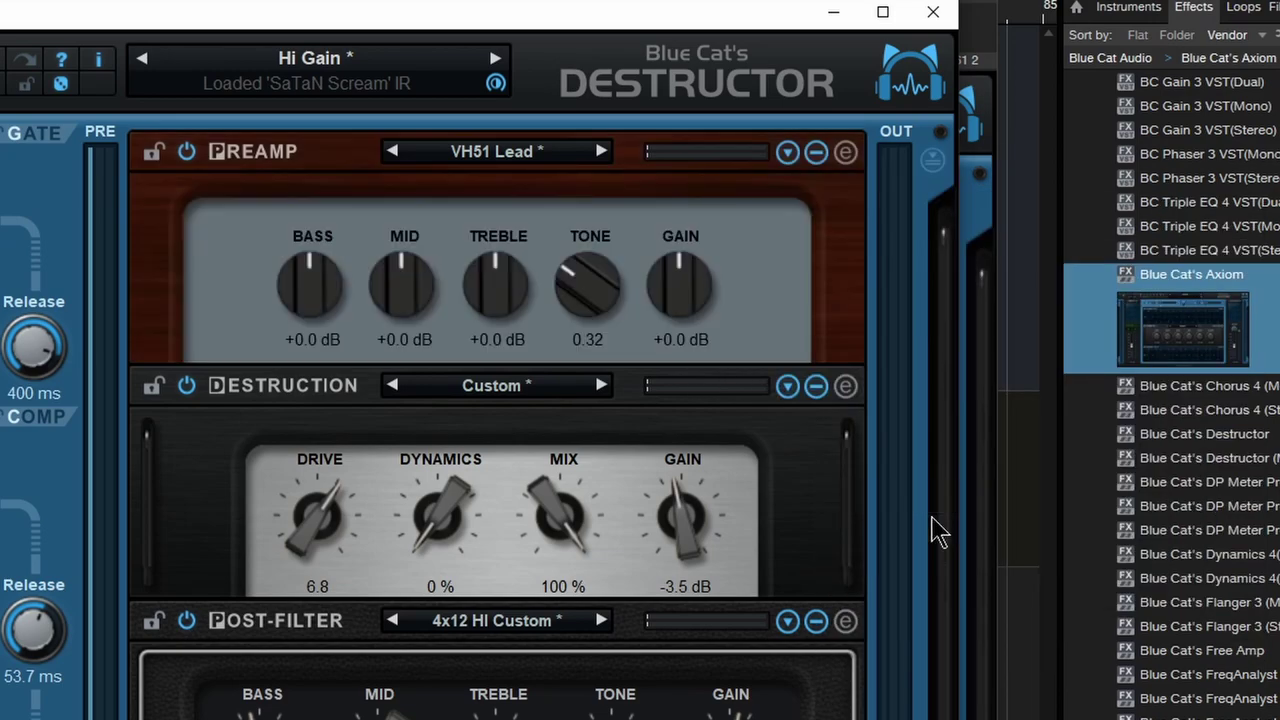
# Collapse and re-expand the Preamp and Destruction sections
pyautogui.click(818, 160)
pyautogui.click(820, 163)
pyautogui.click(817, 388)
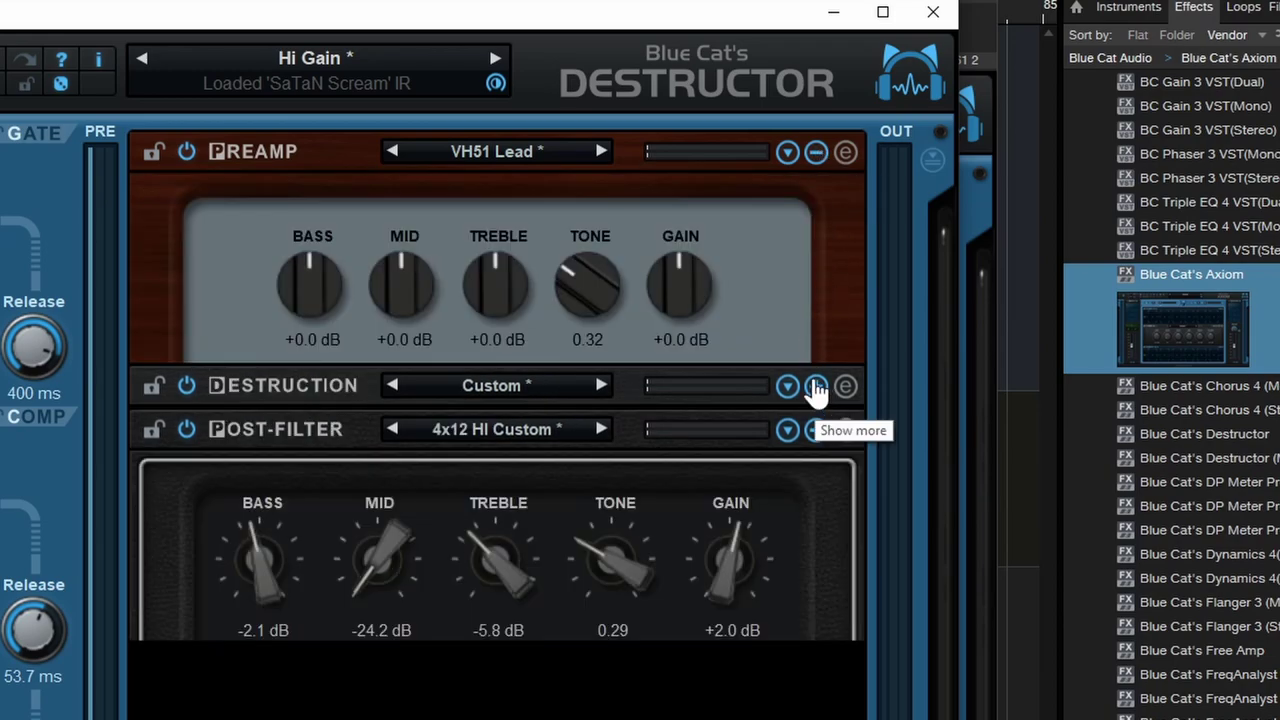
pyautogui.click(817, 387)
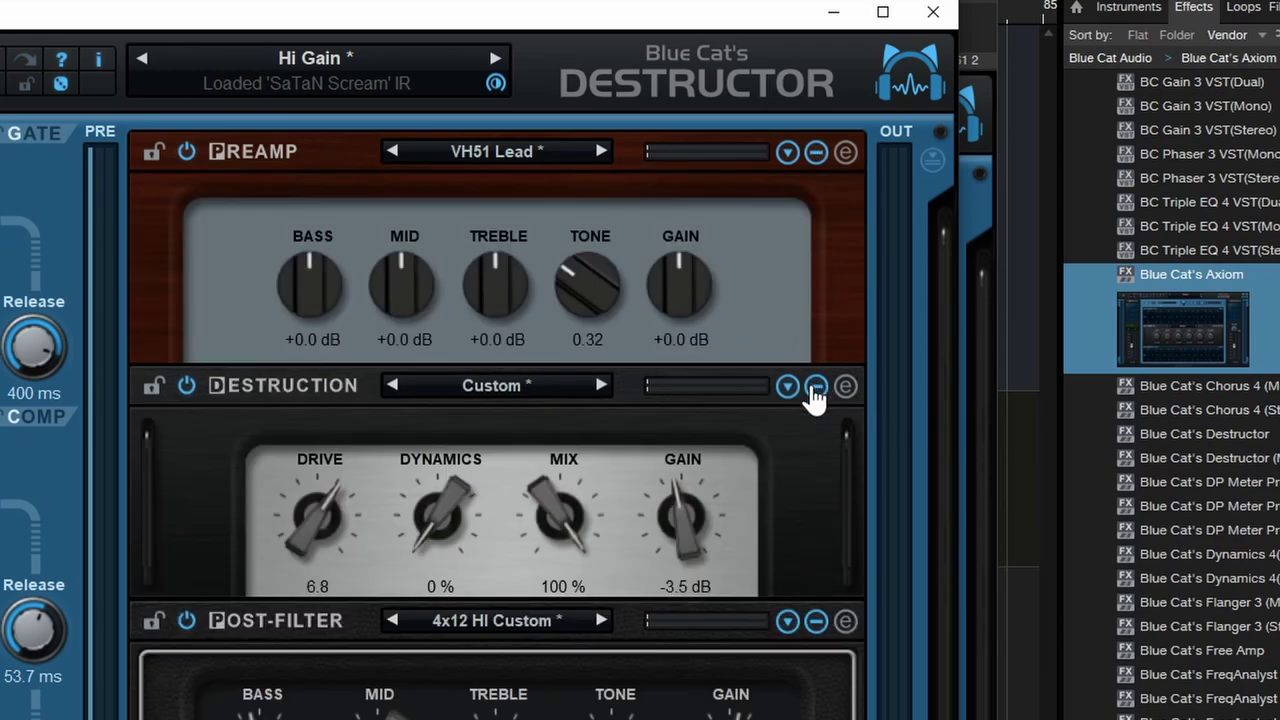
# Review the amp editor's factory preset categories without loading one, and close the editor window
pyautogui.click(334, 58)
pyautogui.moveTo(373, 75)
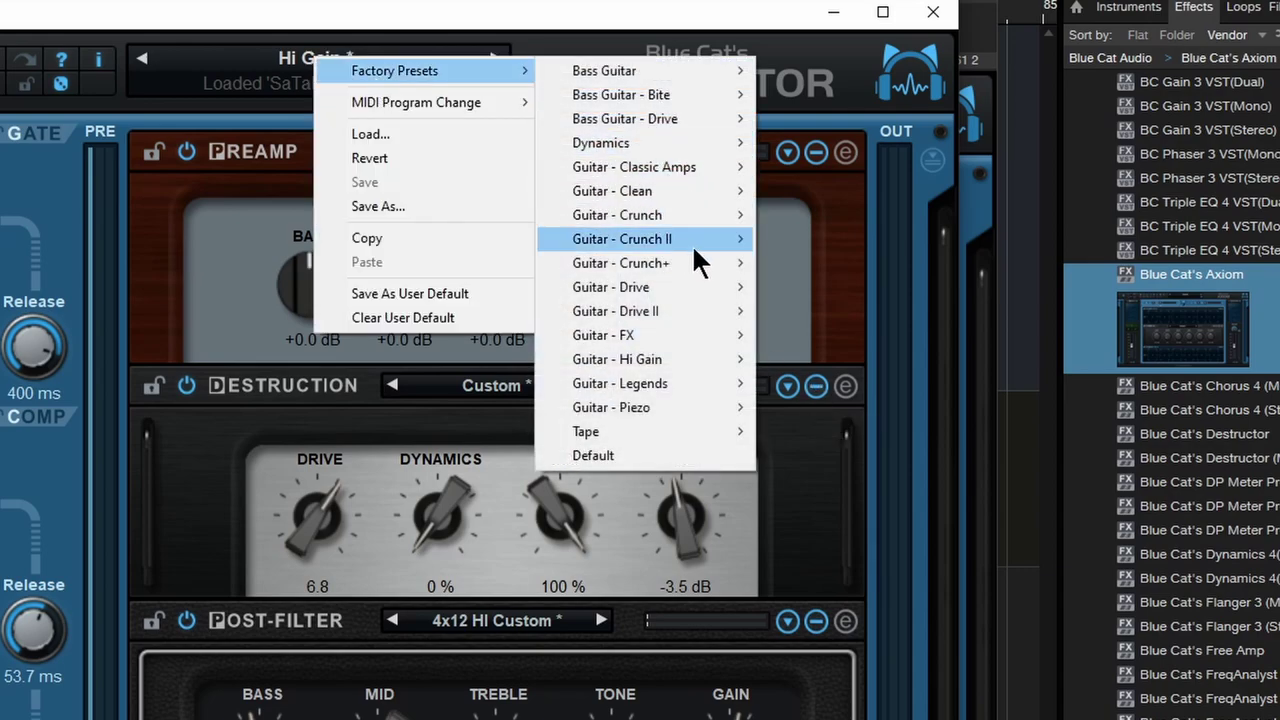
pyautogui.click(190, 320)
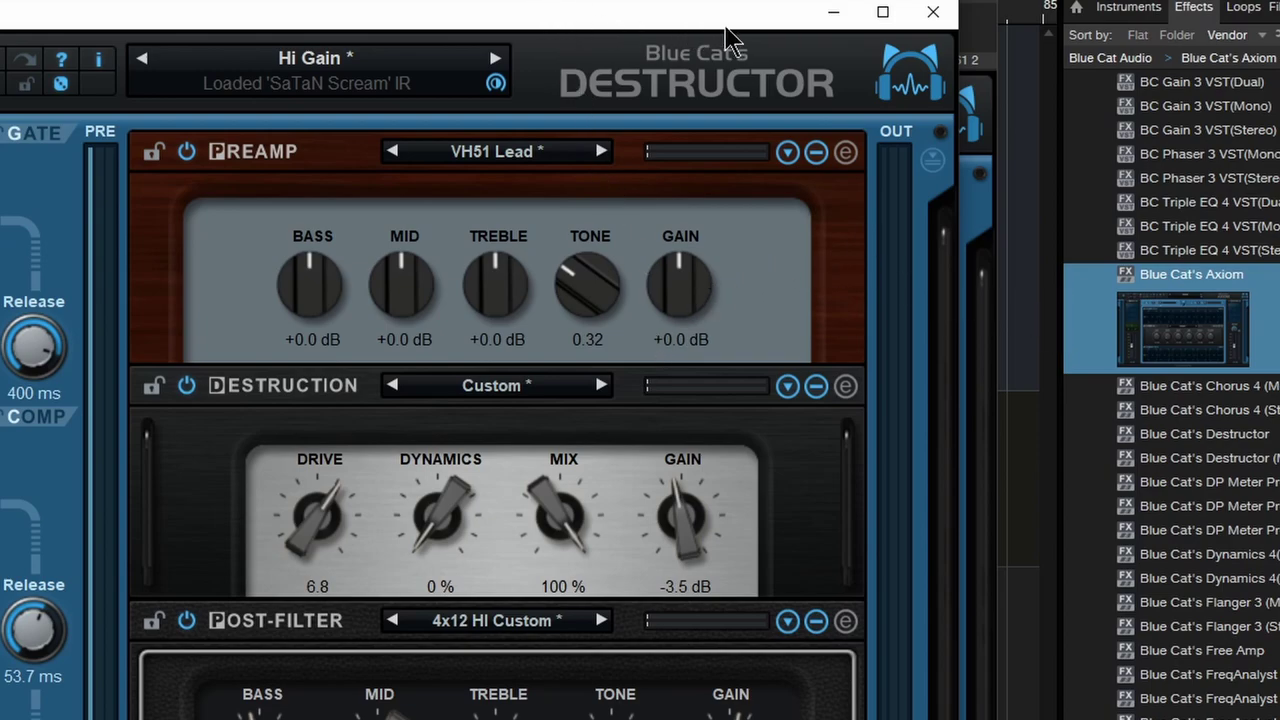
pyautogui.click(931, 13)
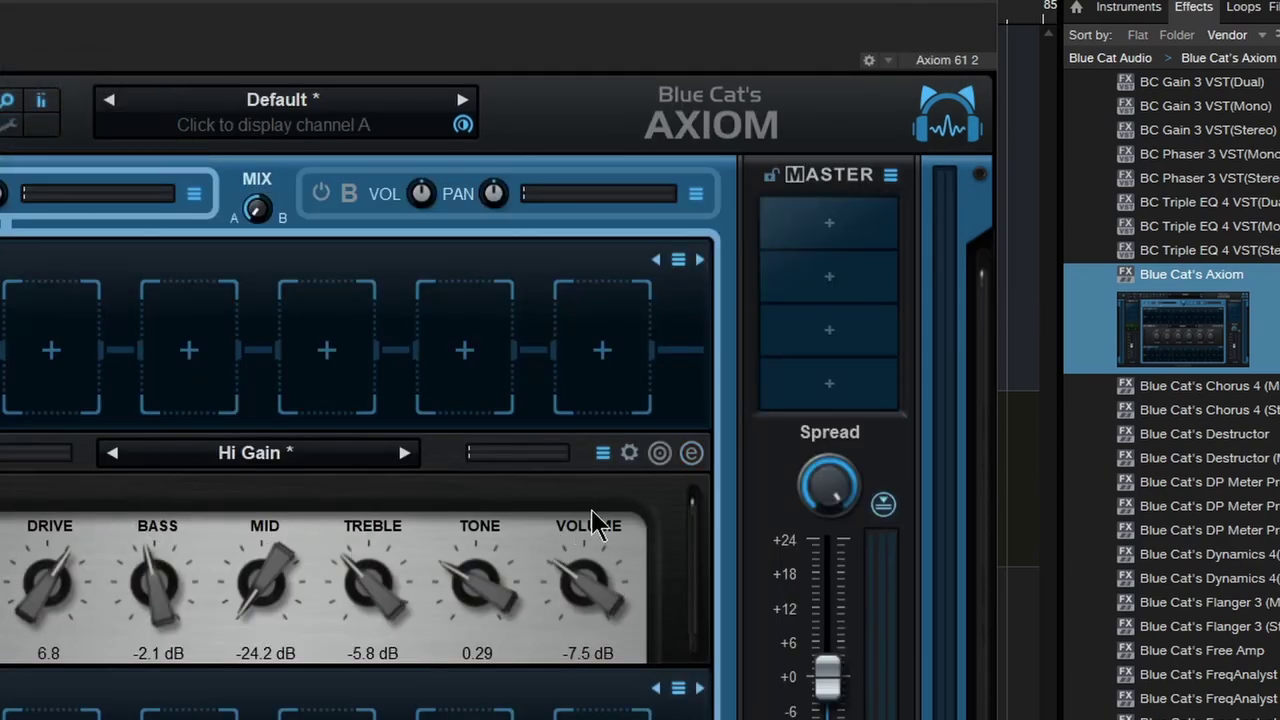
# In the amp editor's Preamp EQ graph, boost the orange band near 2 kHz and raise the treble shelf to about +3.1 dB
pyautogui.click(691, 455)
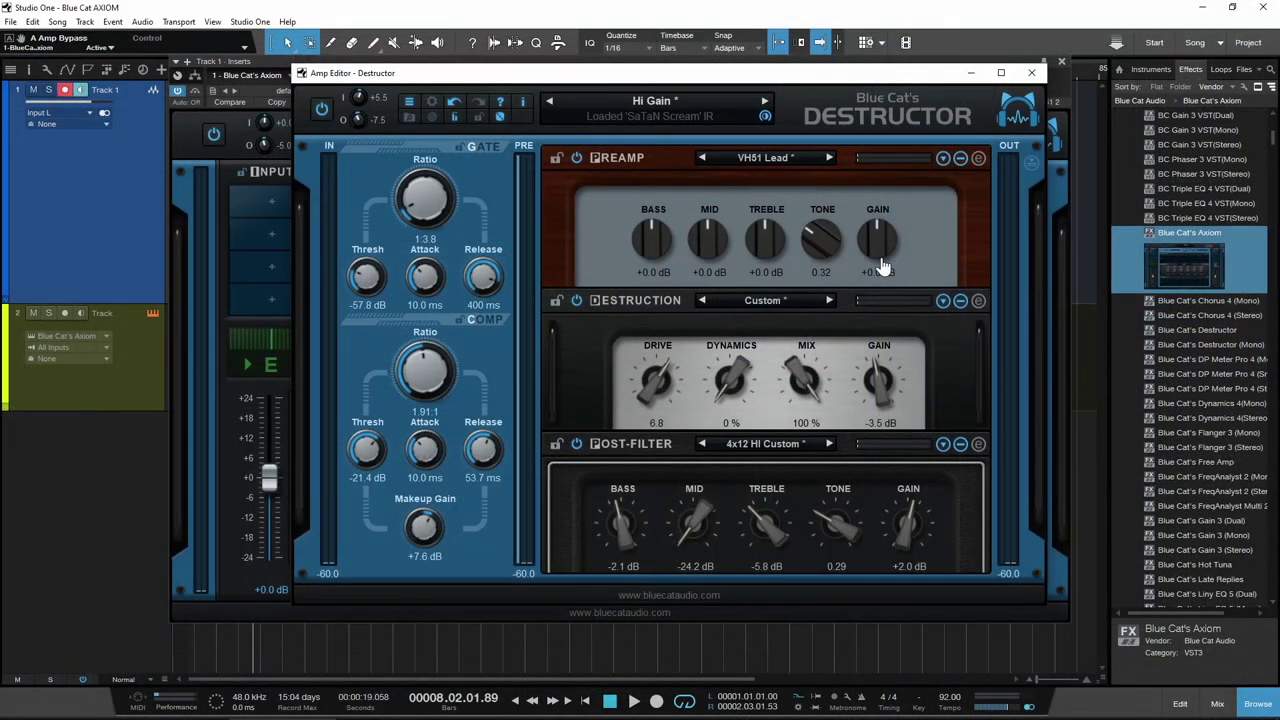
pyautogui.click(978, 159)
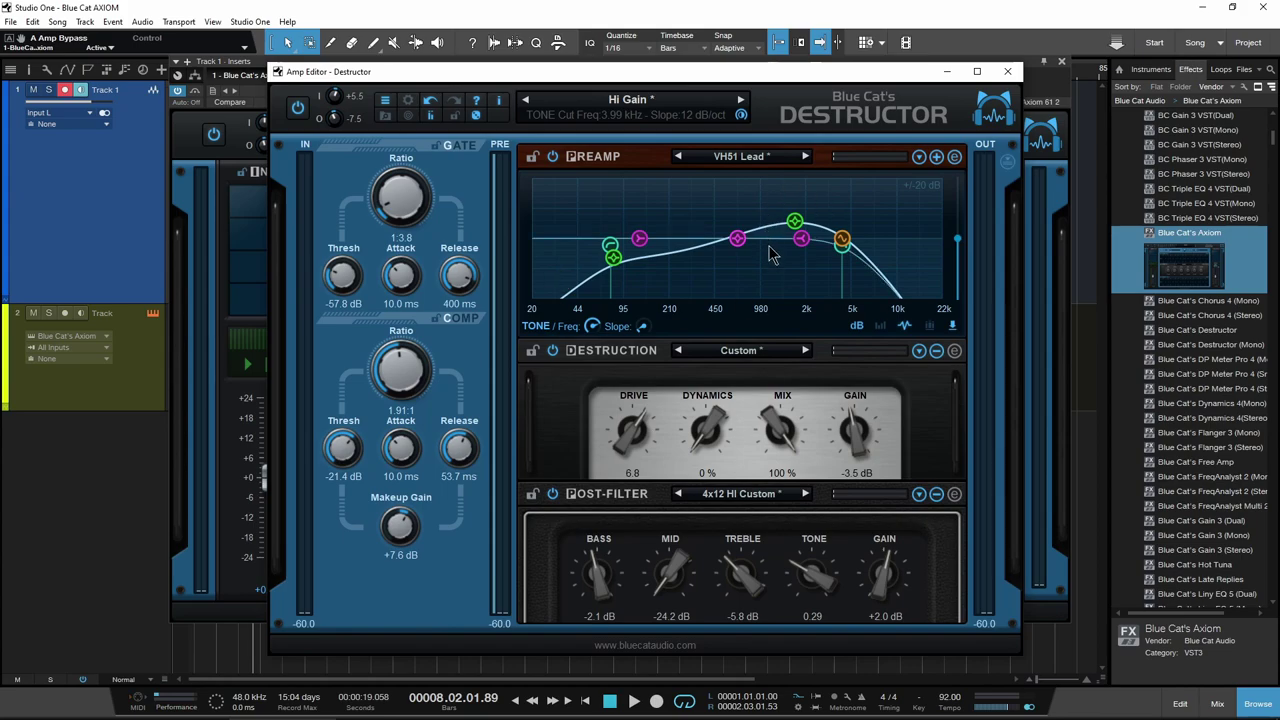
pyautogui.click(844, 240)
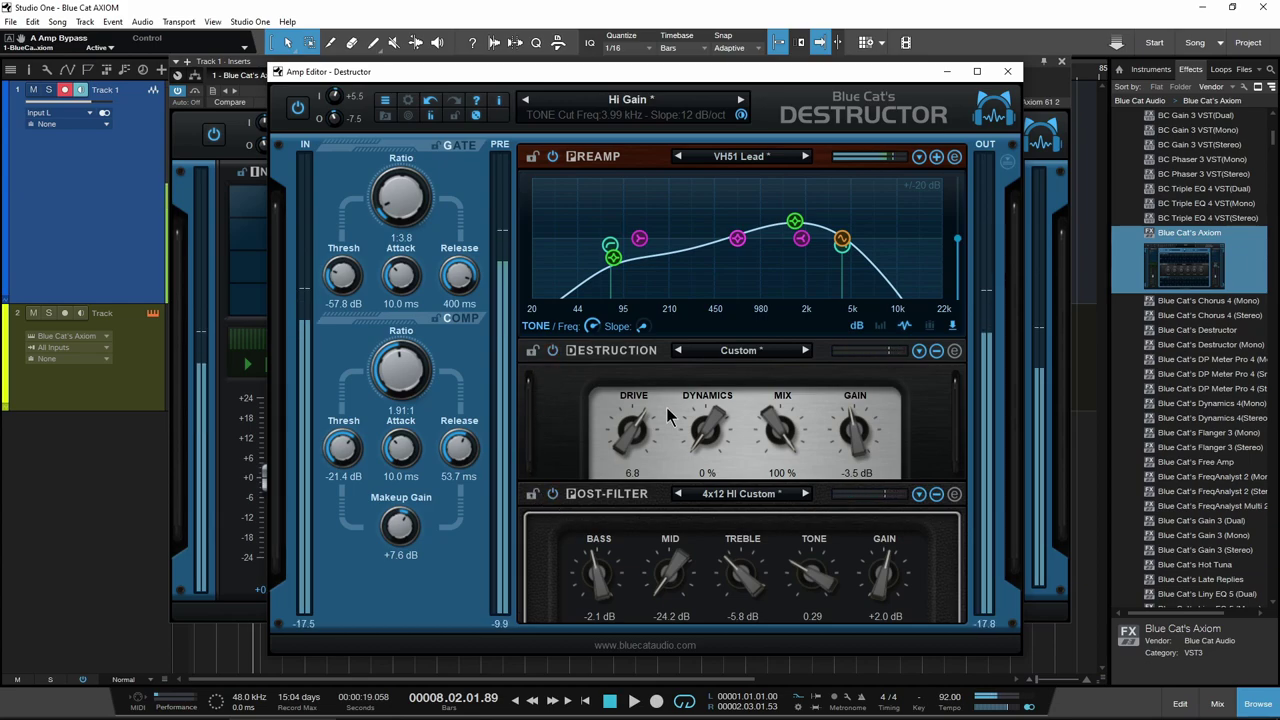
pyautogui.moveTo(842, 240); pyautogui.dragTo(793, 232)
# Set the Preamp's Tone cut to about 5.55 kHz with a 0 dB/oct slope and boost the Mid band
pyautogui.click(842, 251)
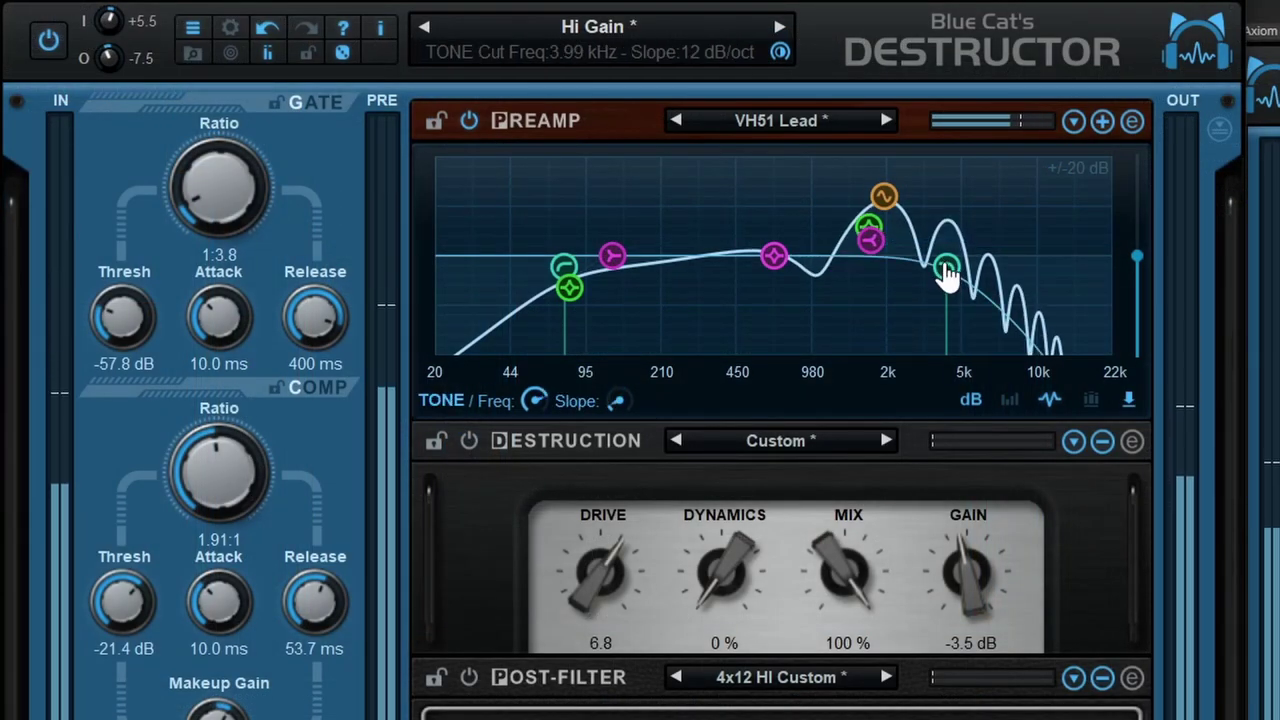
pyautogui.moveTo(948, 276); pyautogui.dragTo(980, 260)
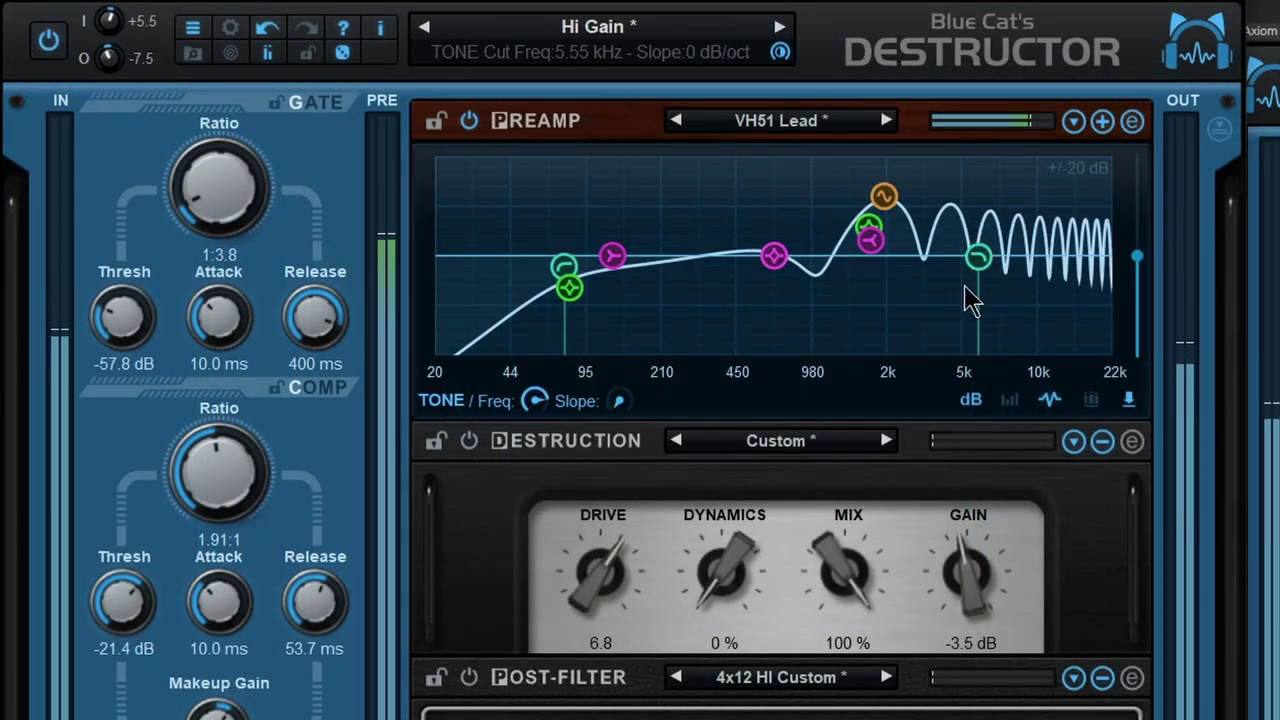
pyautogui.moveTo(773, 257); pyautogui.dragTo(762, 250)
pyautogui.click(870, 238)
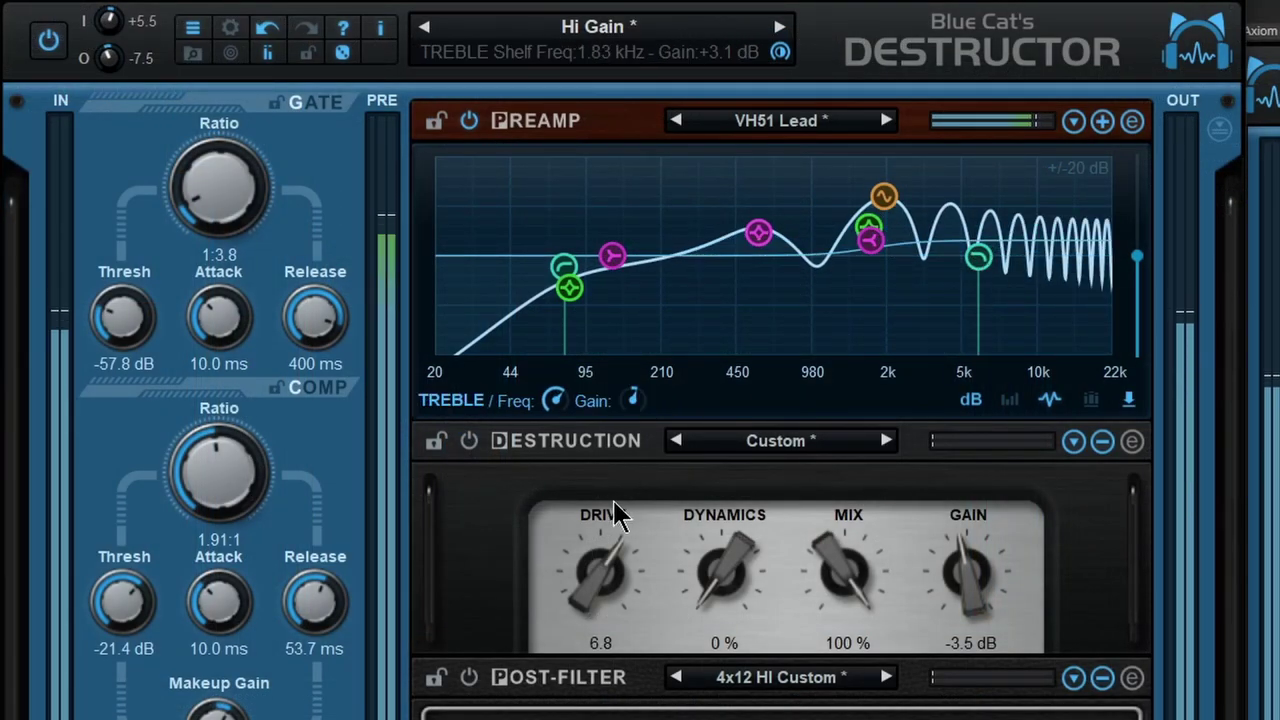
# Turn on the Destruction and Post-Filter stages
pyautogui.click(470, 442)
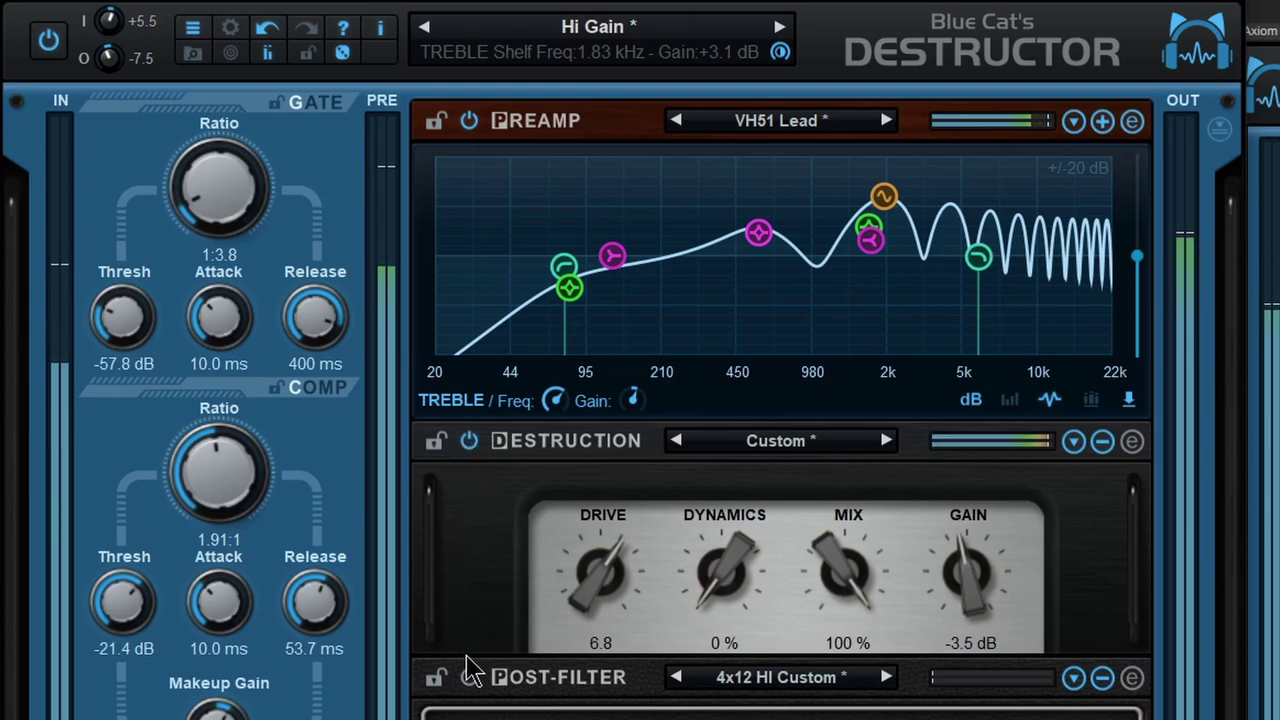
pyautogui.click(468, 679)
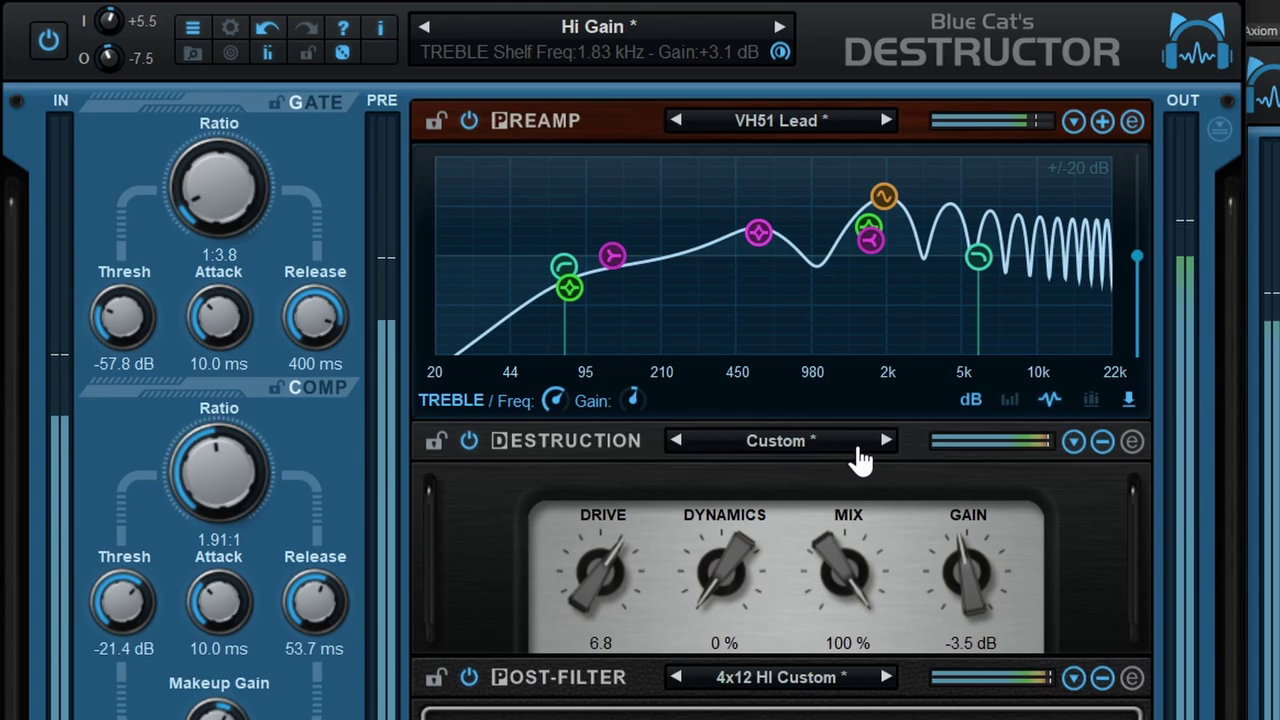
# Set the Preamp's Tone cut to about 5.24 kHz at 24 dB/oct and its Mid band to about +3.4 dB near 450 Hz
pyautogui.moveTo(977, 262); pyautogui.dragTo(975, 282)
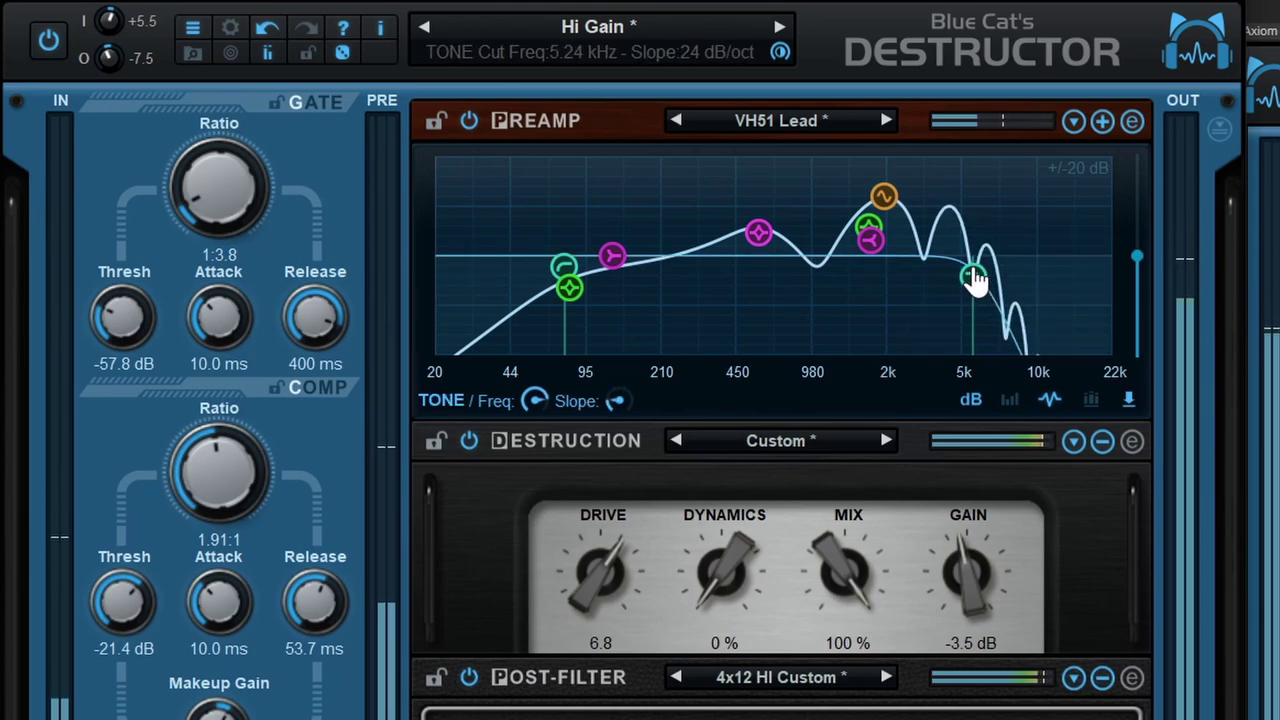
pyautogui.moveTo(759, 238); pyautogui.dragTo(745, 257)
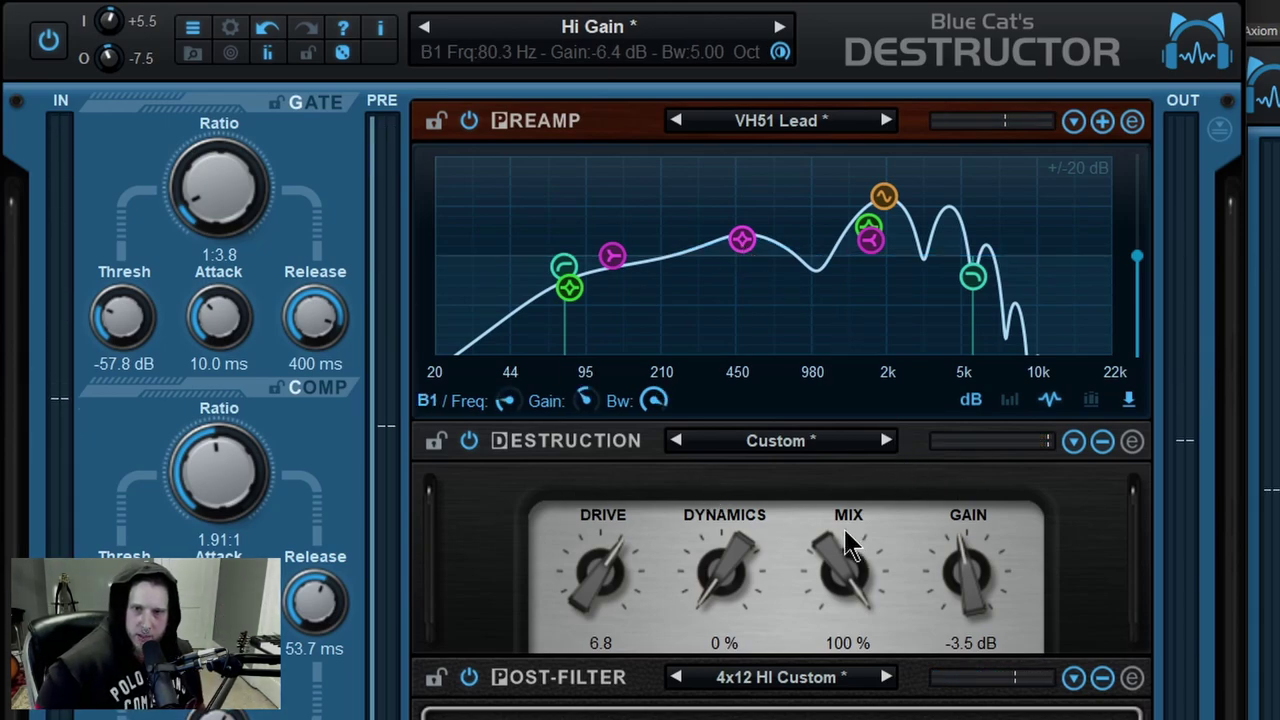
# Open the Destruction stage's shape editor and load the Rectified Sine shape from the factory Special category
pyautogui.click(1131, 441)
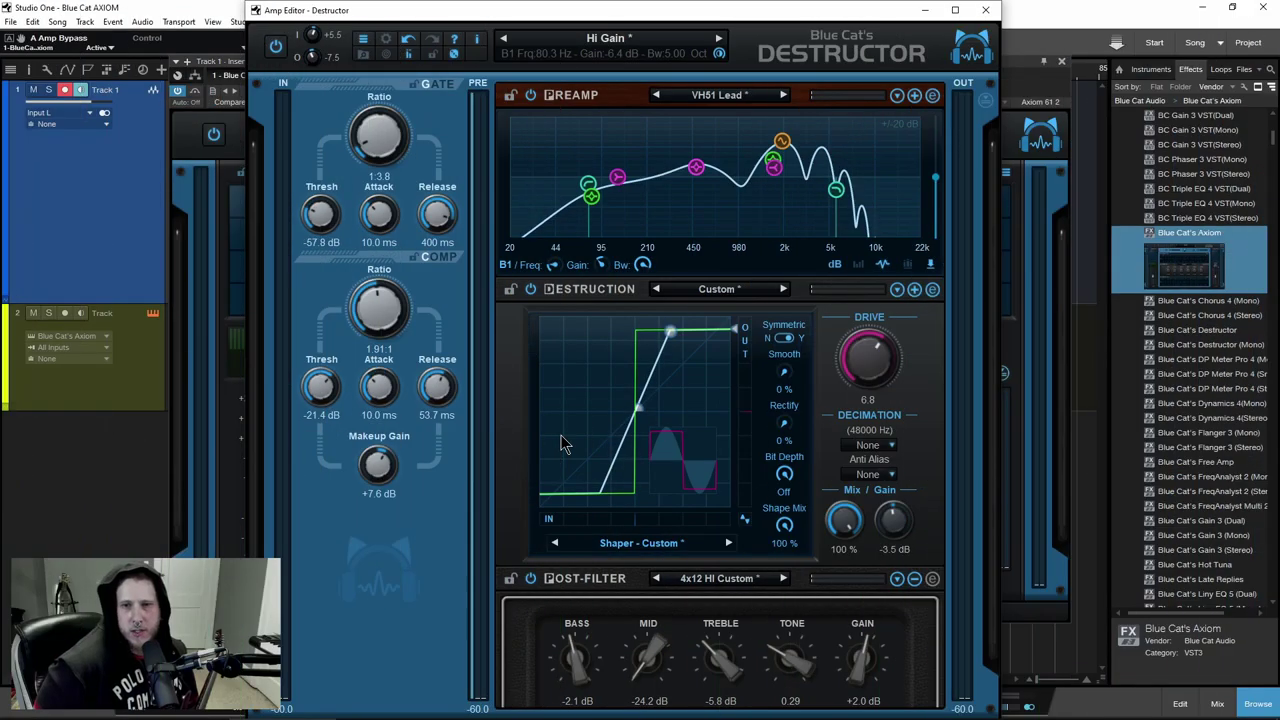
pyautogui.click(672, 556)
pyautogui.moveTo(705, 559)
pyautogui.moveTo(812, 559)
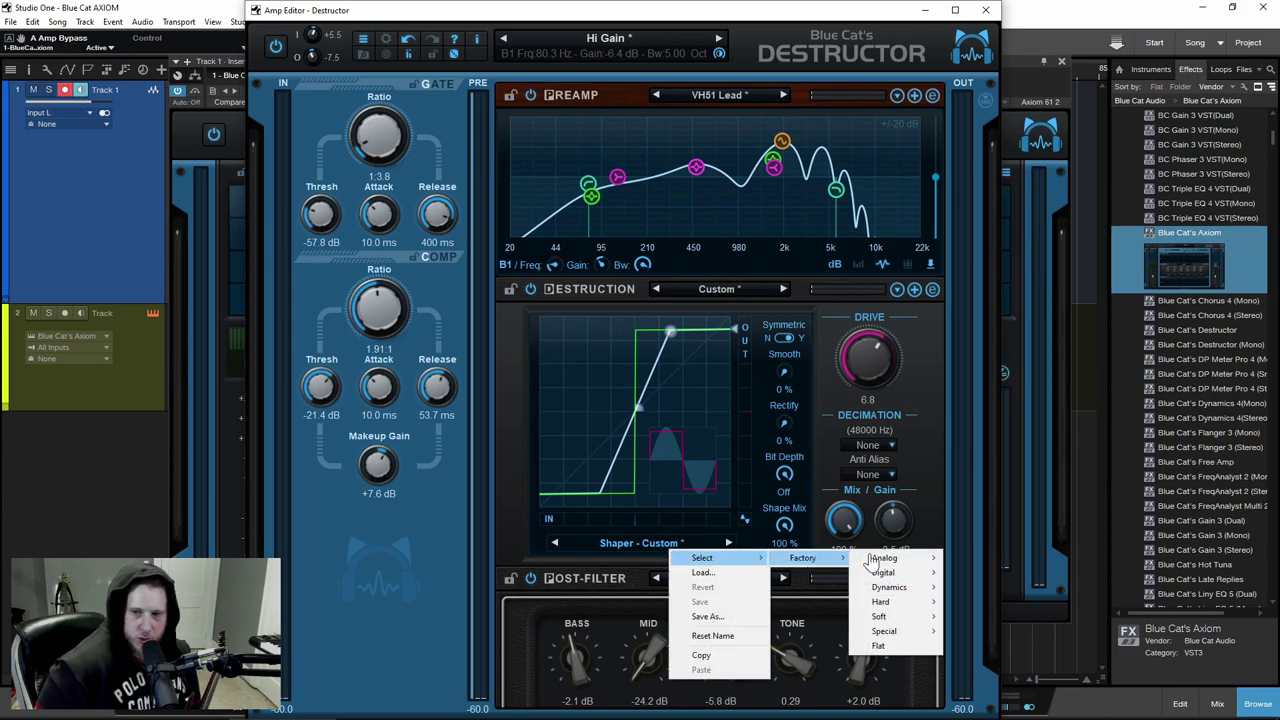
pyautogui.moveTo(915, 566)
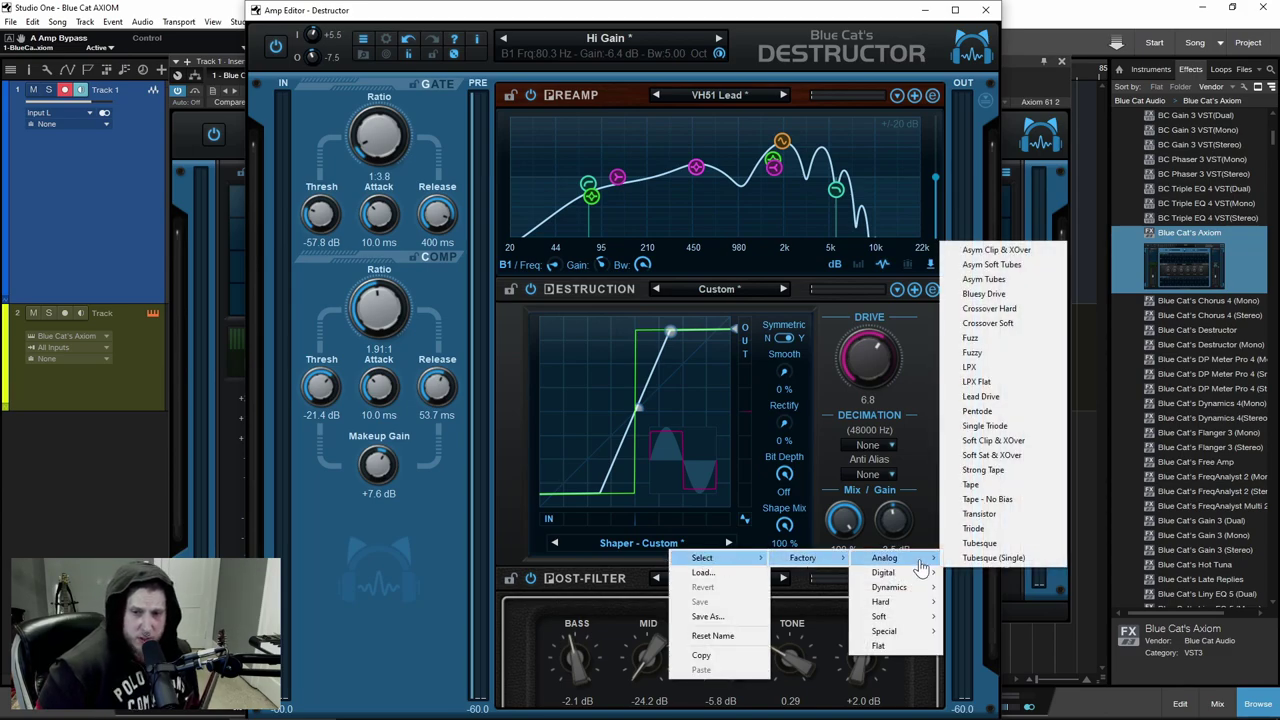
pyautogui.moveTo(913, 604)
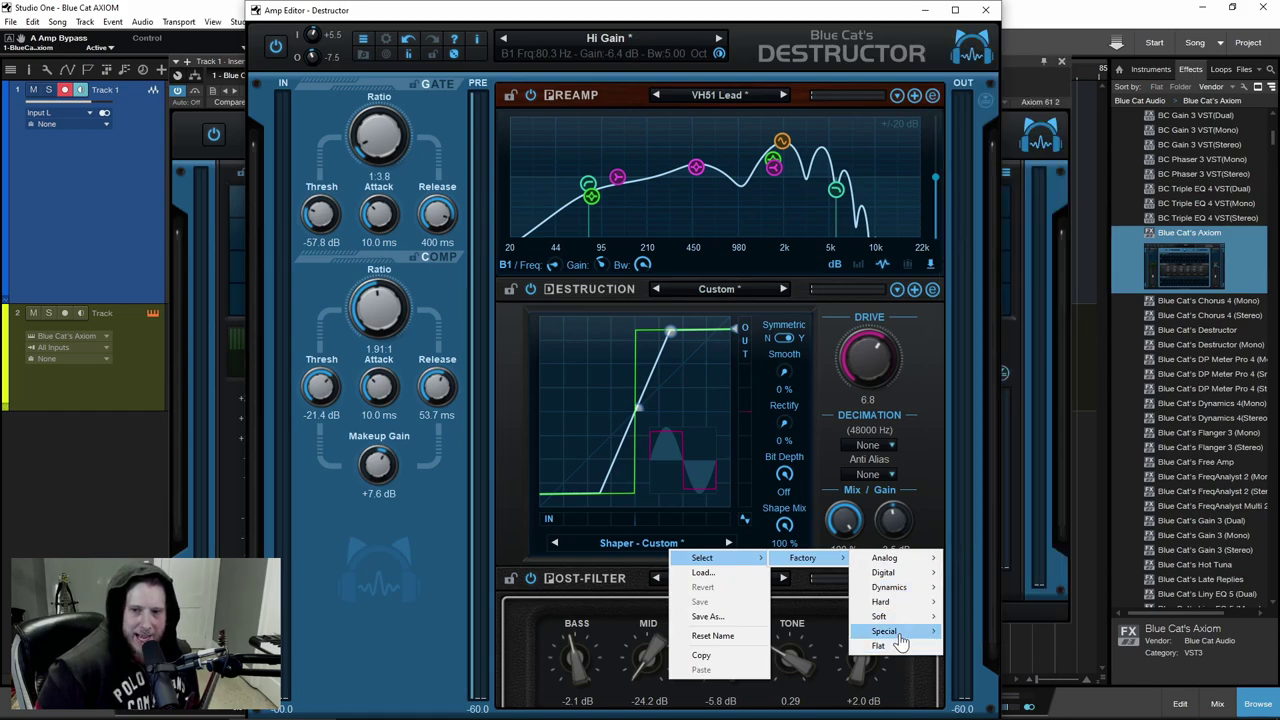
pyautogui.moveTo(900, 642)
pyautogui.click(1000, 382)
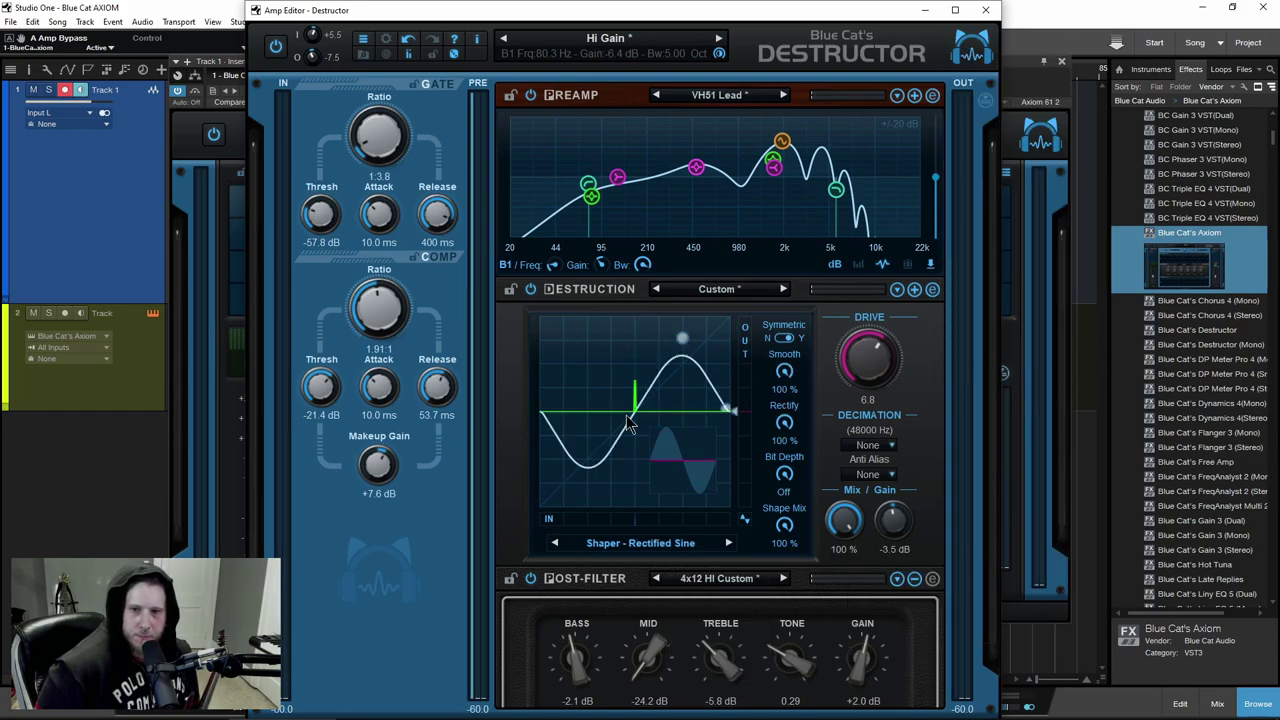
# Load the factory preset Corrosive into the Destruction stage
pyautogui.click(743, 293)
pyautogui.moveTo(775, 303)
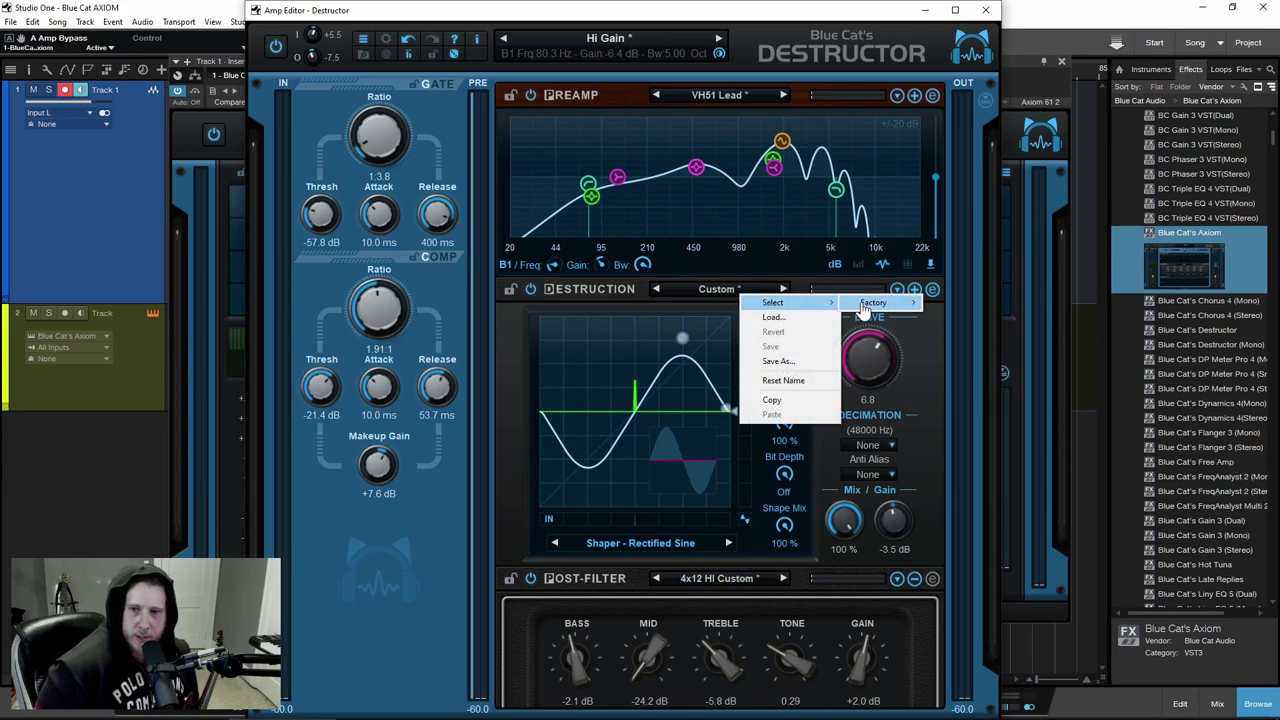
pyautogui.moveTo(870, 303)
pyautogui.moveTo(970, 318)
pyautogui.click(1058, 330)
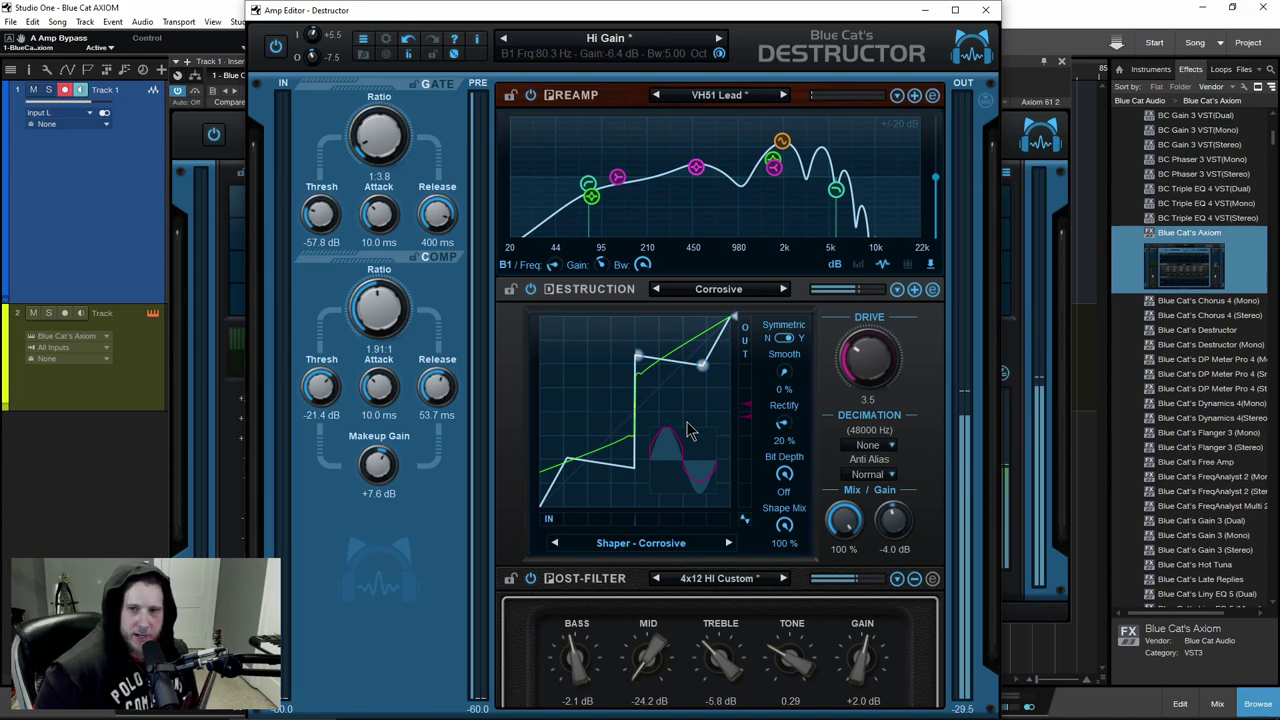
# Show the Destruction stage's extended controls, set the Shape Dynamics range to 3 % and soften the central step of the Corrosive curve
pyautogui.click(913, 290)
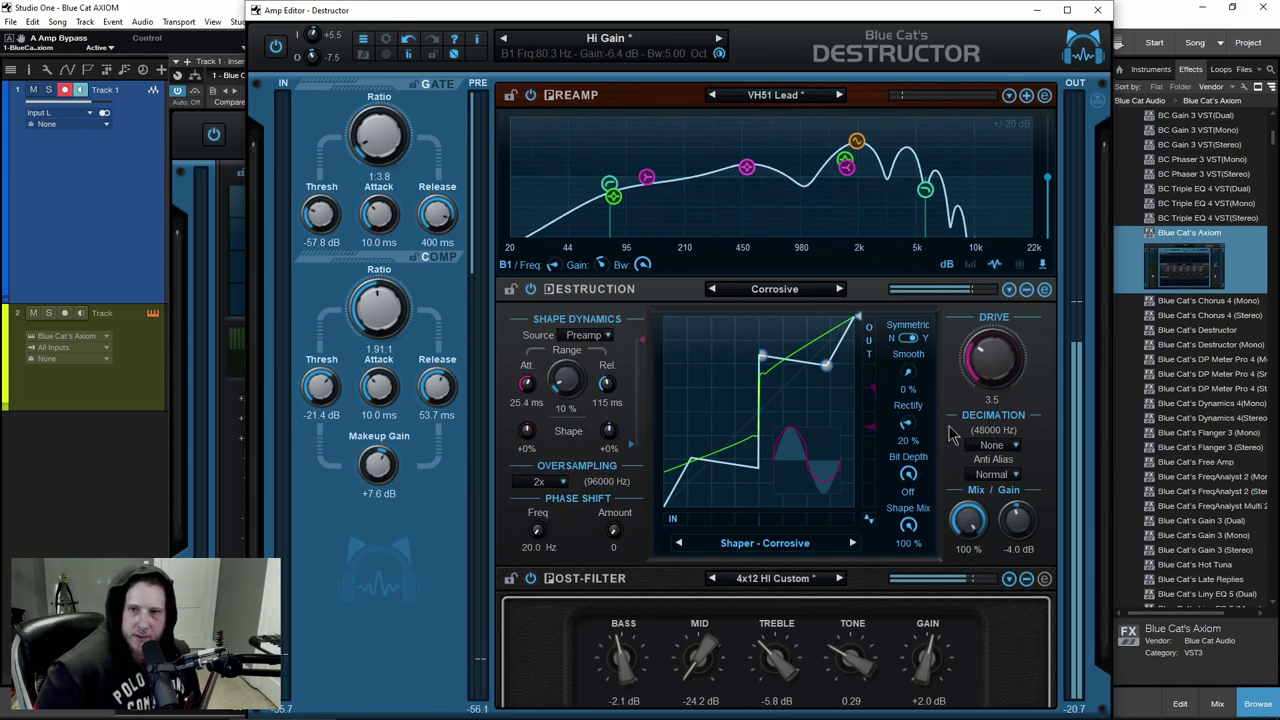
pyautogui.moveTo(566, 385)
pyautogui.mouseDown()
pyautogui.moveTo(565, 340)
pyautogui.moveTo(571, 393)
pyautogui.mouseUp()
pyautogui.moveTo(765, 366)
pyautogui.mouseDown()
pyautogui.moveTo(772, 421)
pyautogui.moveTo(771, 374)
pyautogui.mouseUp()
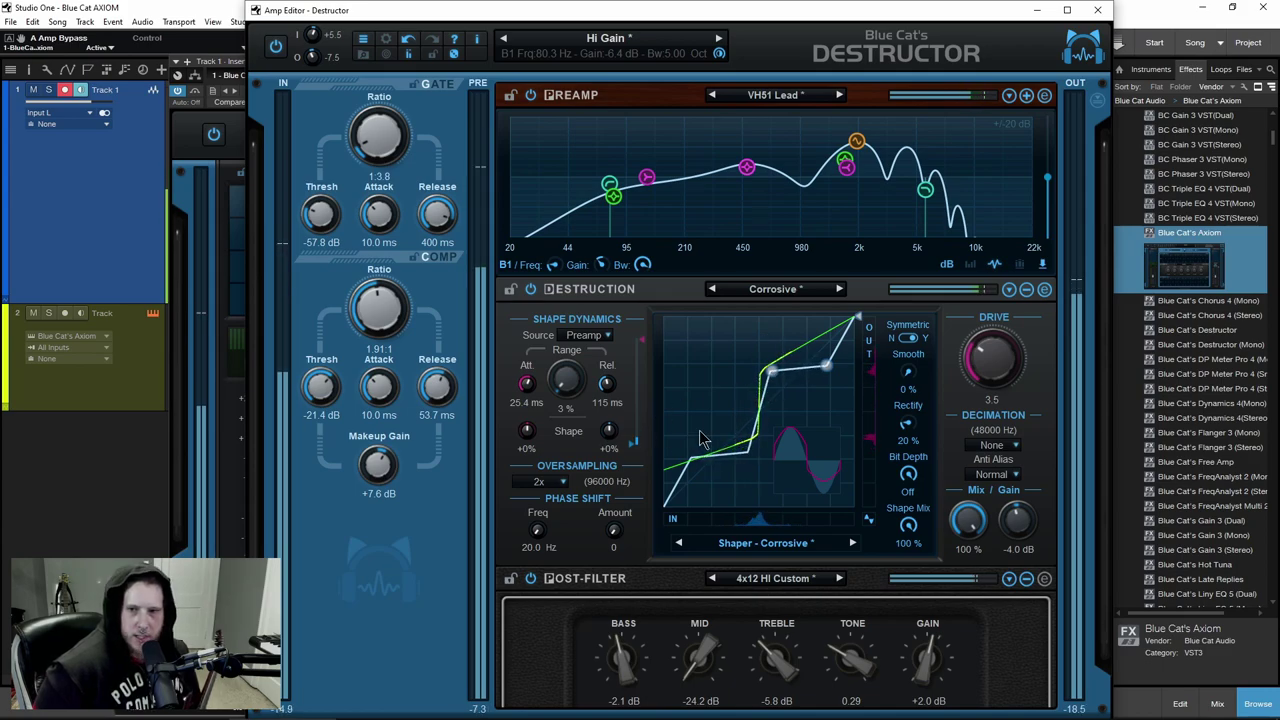
# Shift the upper point of the Fifty Rect shaper curve slightly toward the end of the curve
pyautogui.scroll(4, 988, 358)
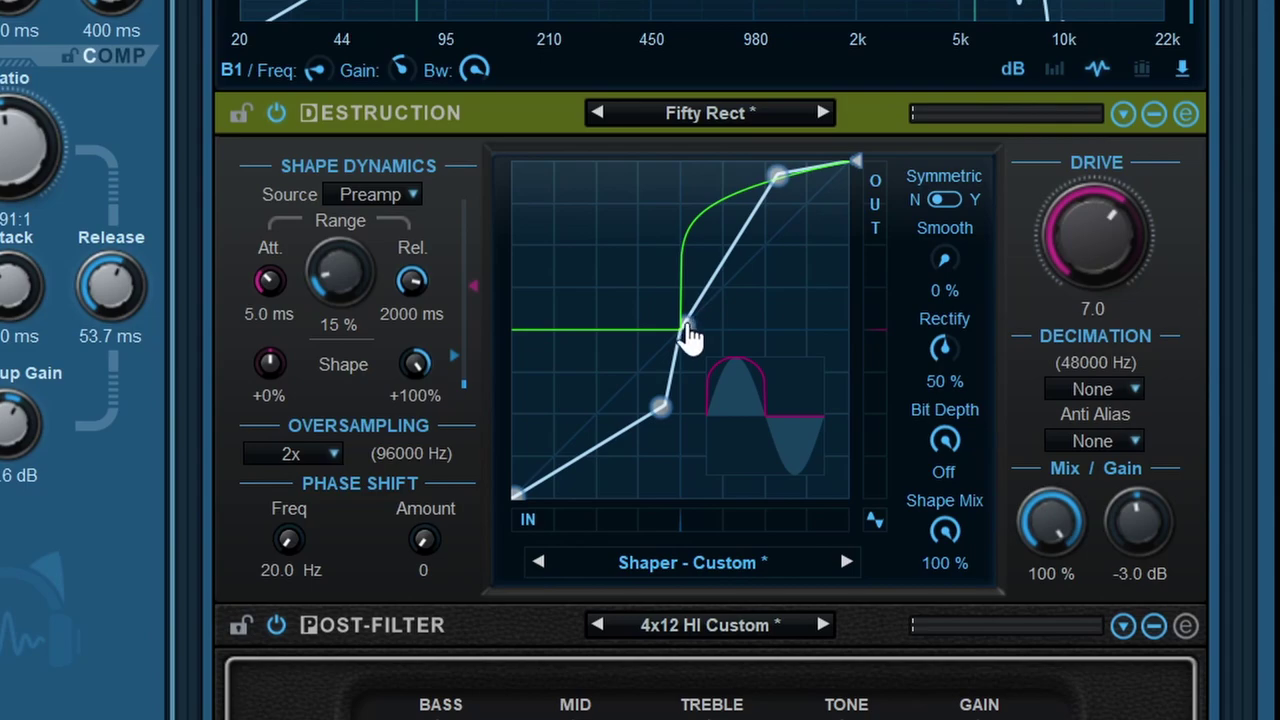
pyautogui.moveTo(776, 186); pyautogui.dragTo(796, 183)
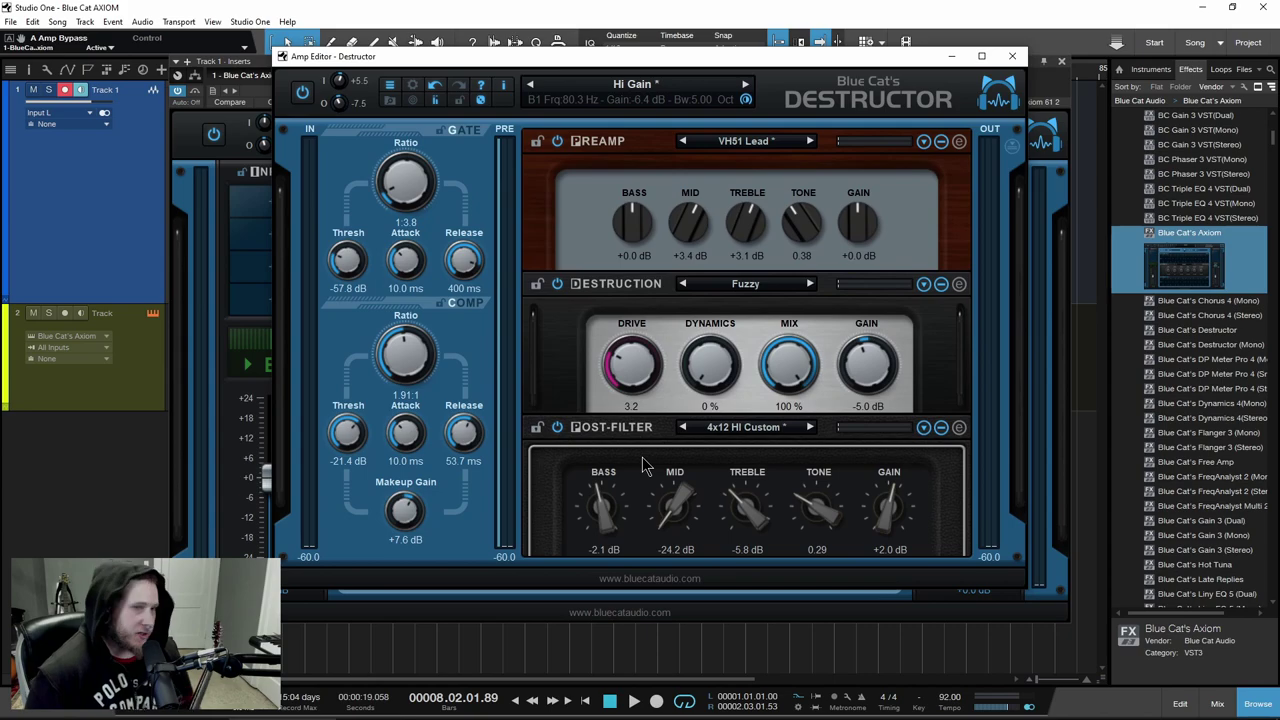
# Open the Post-Filter's EQ graph and step through its presets to California Boogie
pyautogui.click(959, 428)
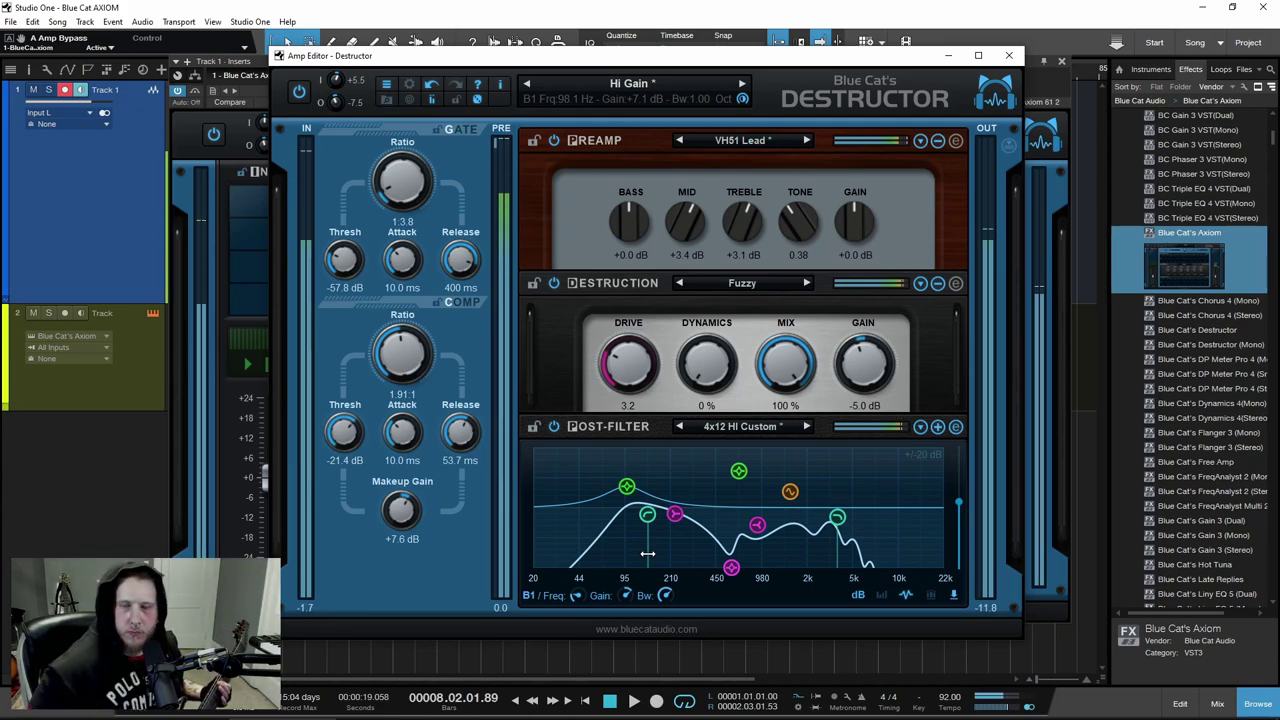
pyautogui.click(806, 428)
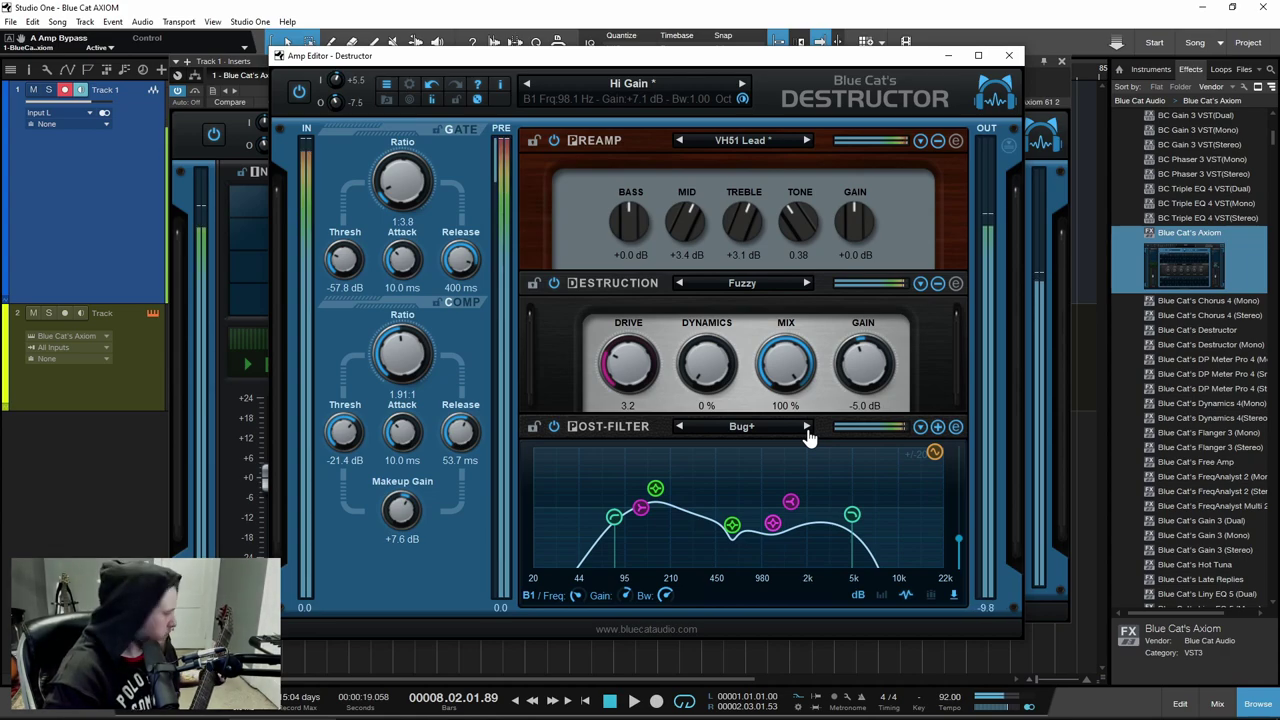
pyautogui.click(806, 428)
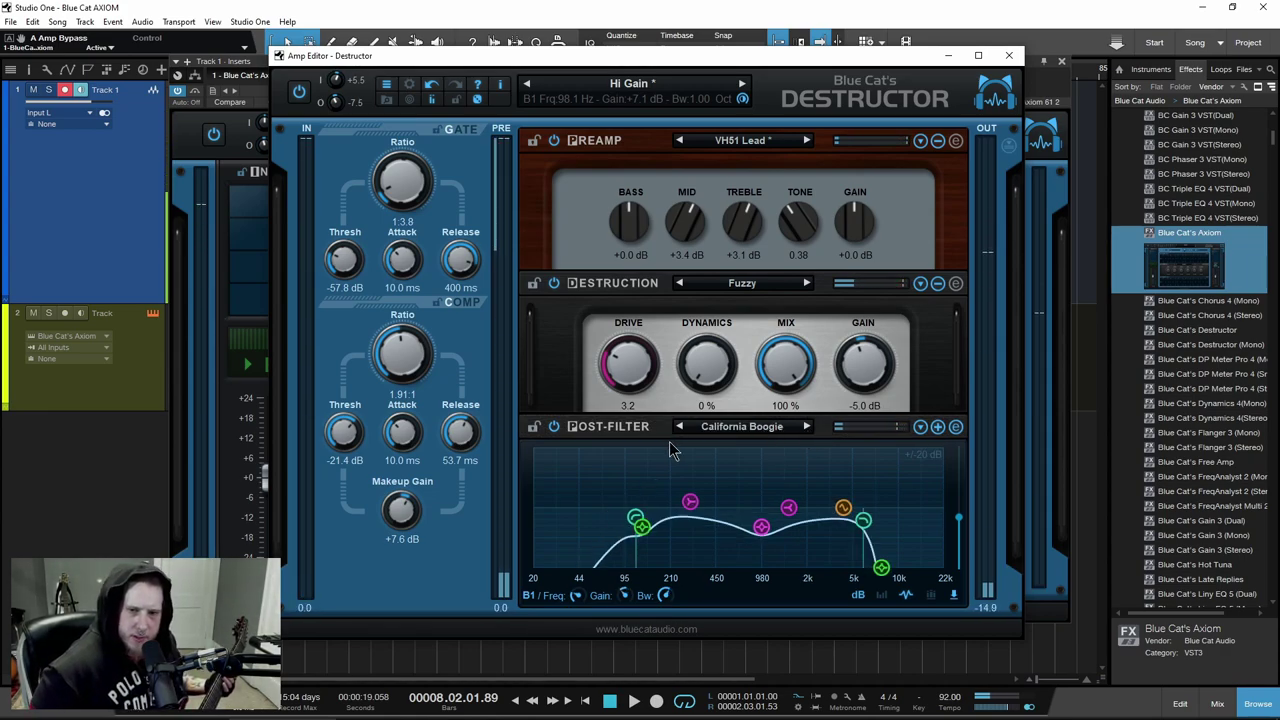
# Shape the Post-Filter EQ by raising the bass shelf, lowering the mid band slightly and setting the treble shelf to about -1.1 dB at 1.78 kHz
pyautogui.moveTo(690, 501); pyautogui.dragTo(696, 482)
pyautogui.moveTo(757, 530); pyautogui.dragTo(792, 488)
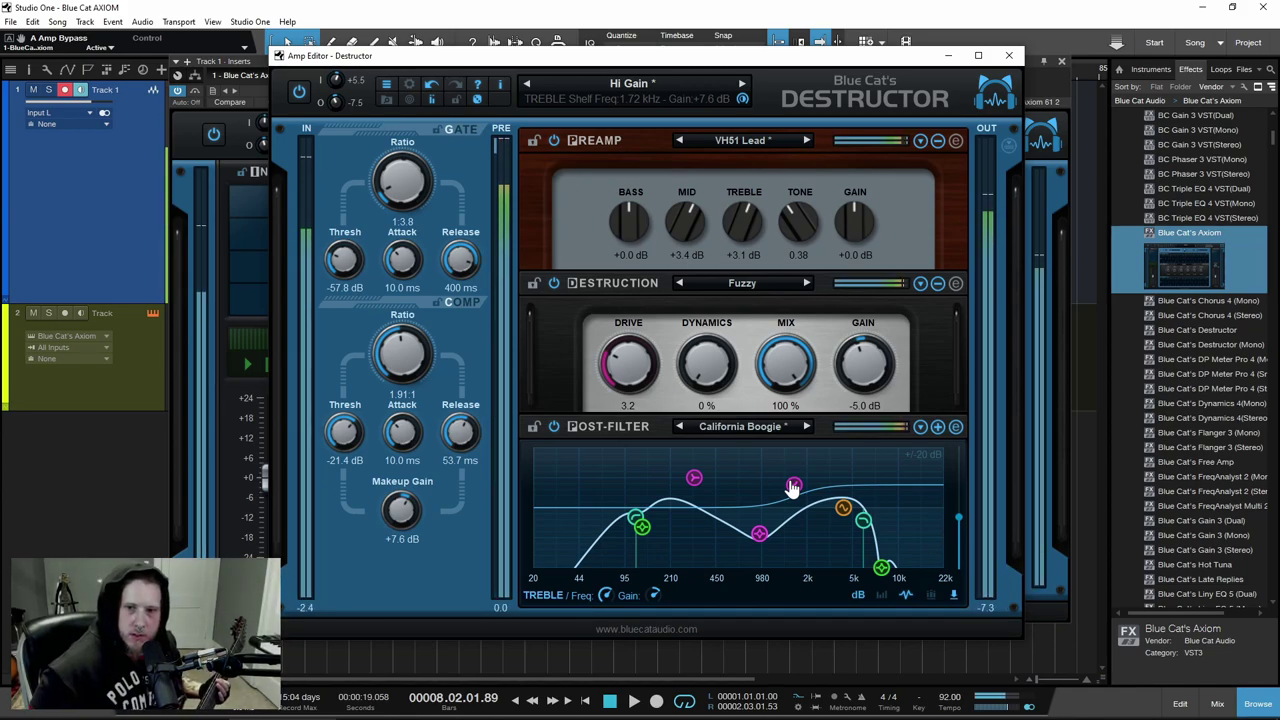
pyautogui.moveTo(793, 487); pyautogui.dragTo(795, 510)
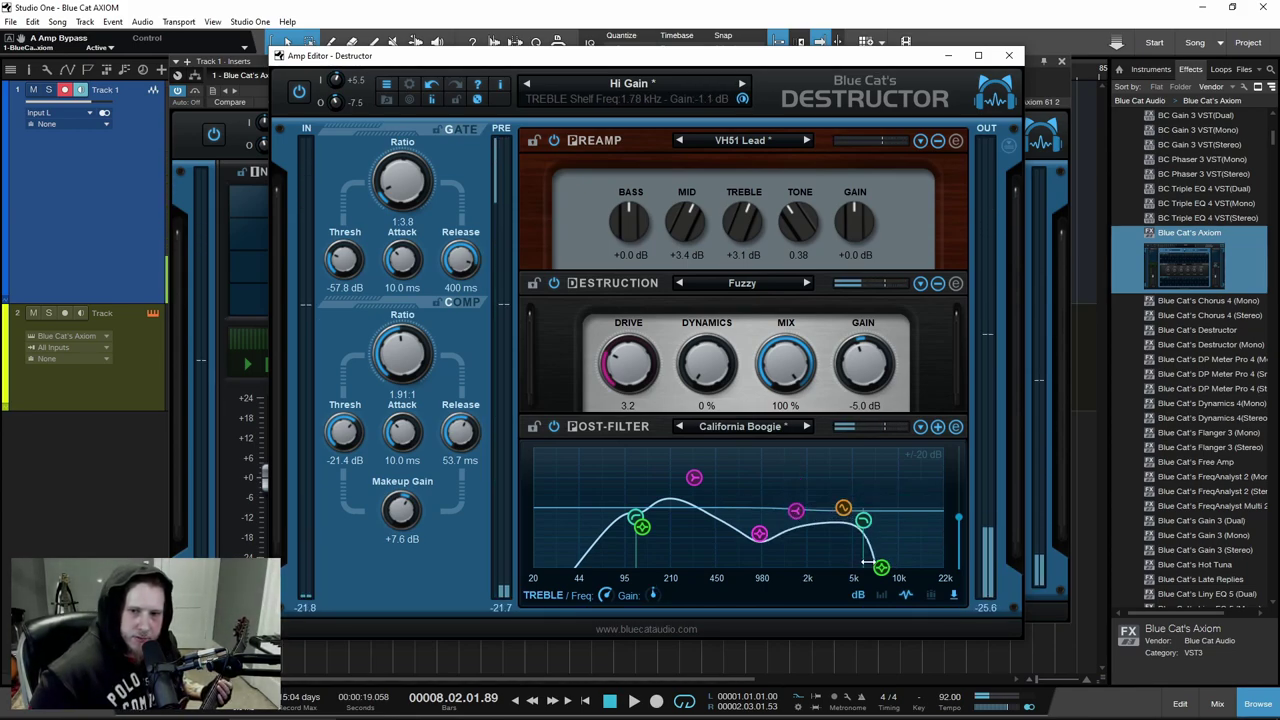
# Raise the Post-Filter's highest band slightly and set the comb filter to 2.00 kHz with a +63 % mix
pyautogui.moveTo(880, 567); pyautogui.dragTo(887, 563)
pyautogui.moveTo(846, 520); pyautogui.dragTo(800, 482)
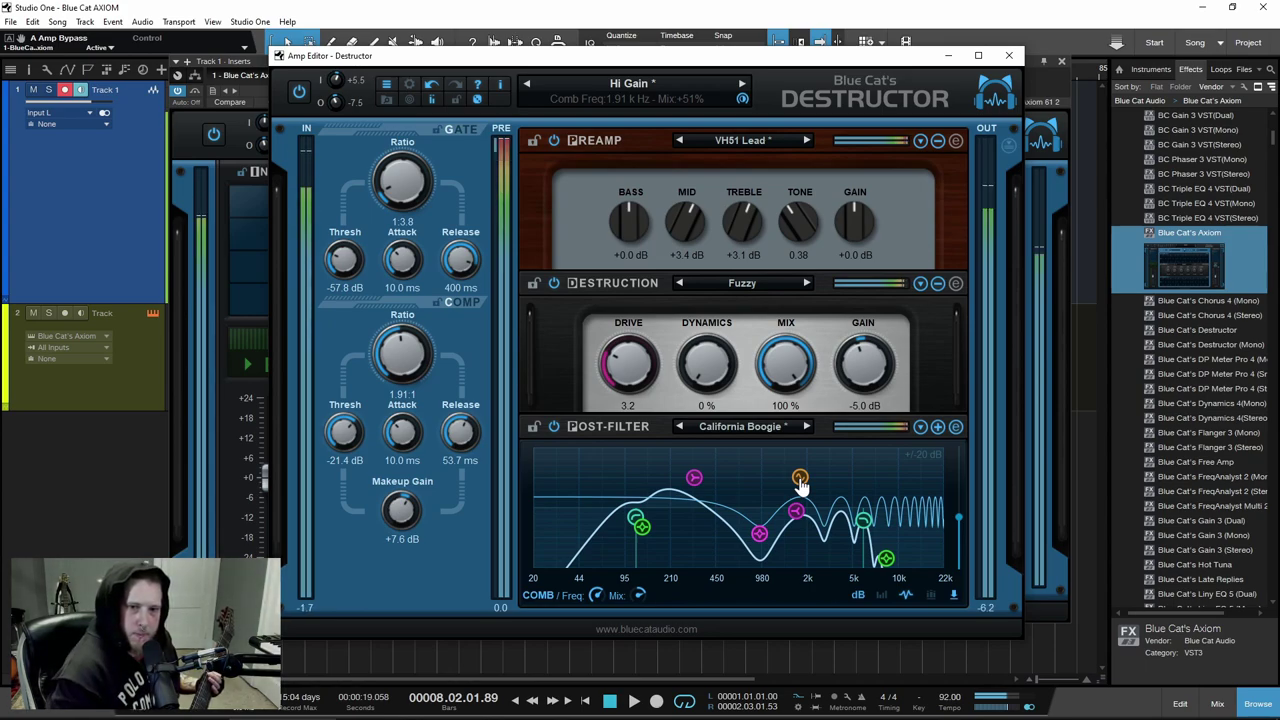
pyautogui.moveTo(595, 596); pyautogui.dragTo(637, 582)
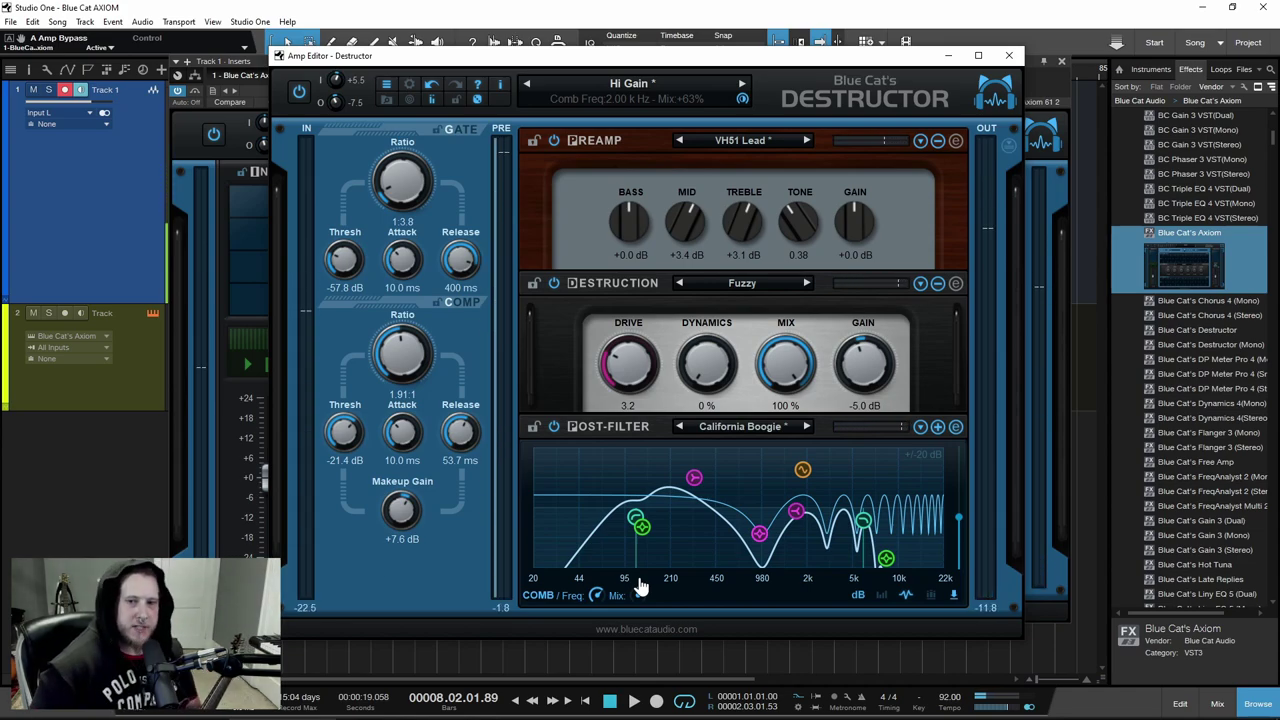
# Open Save Filter Curve As for the Post-Filter curve and dismiss the dialog without saving
pyautogui.click(906, 595)
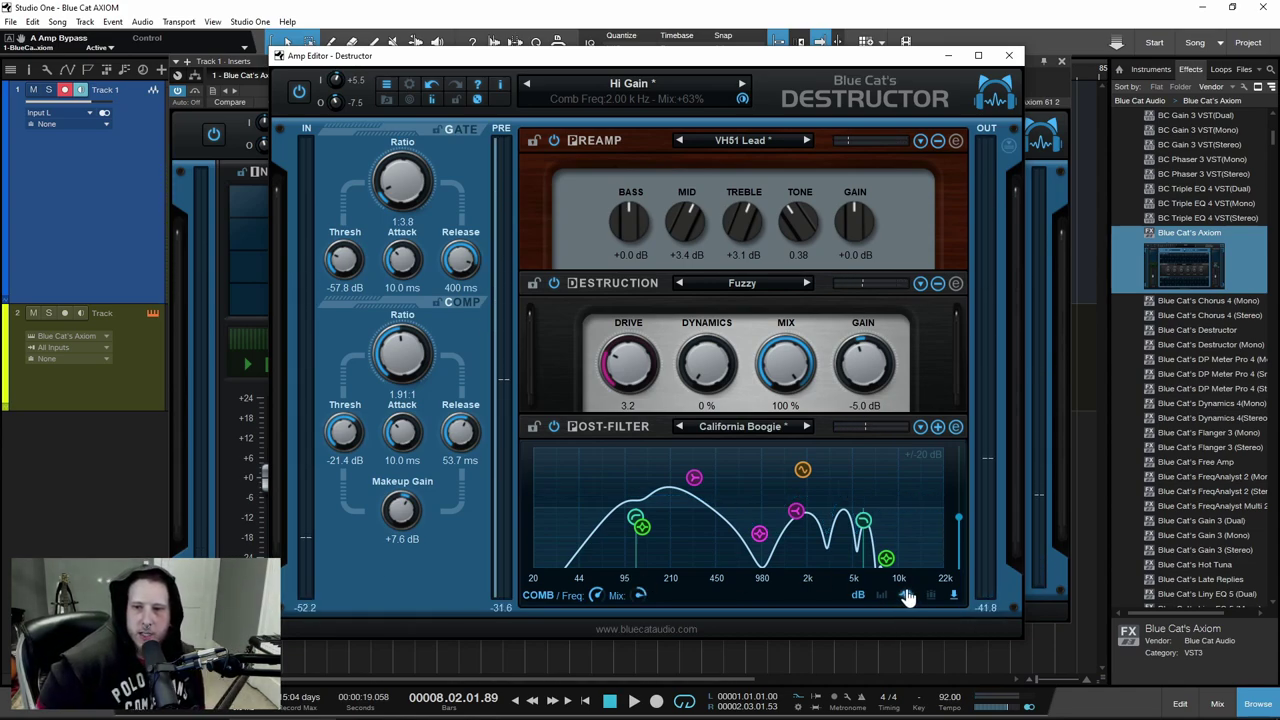
pyautogui.click(906, 597)
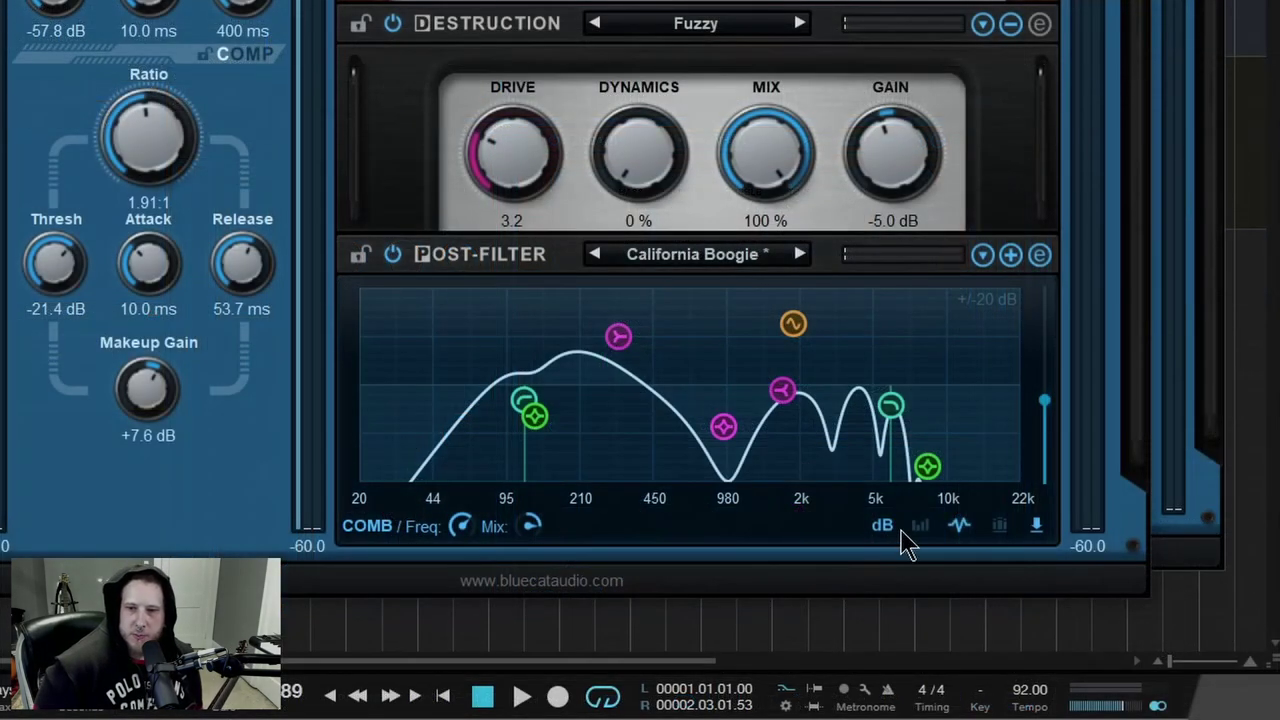
pyautogui.click(1037, 526)
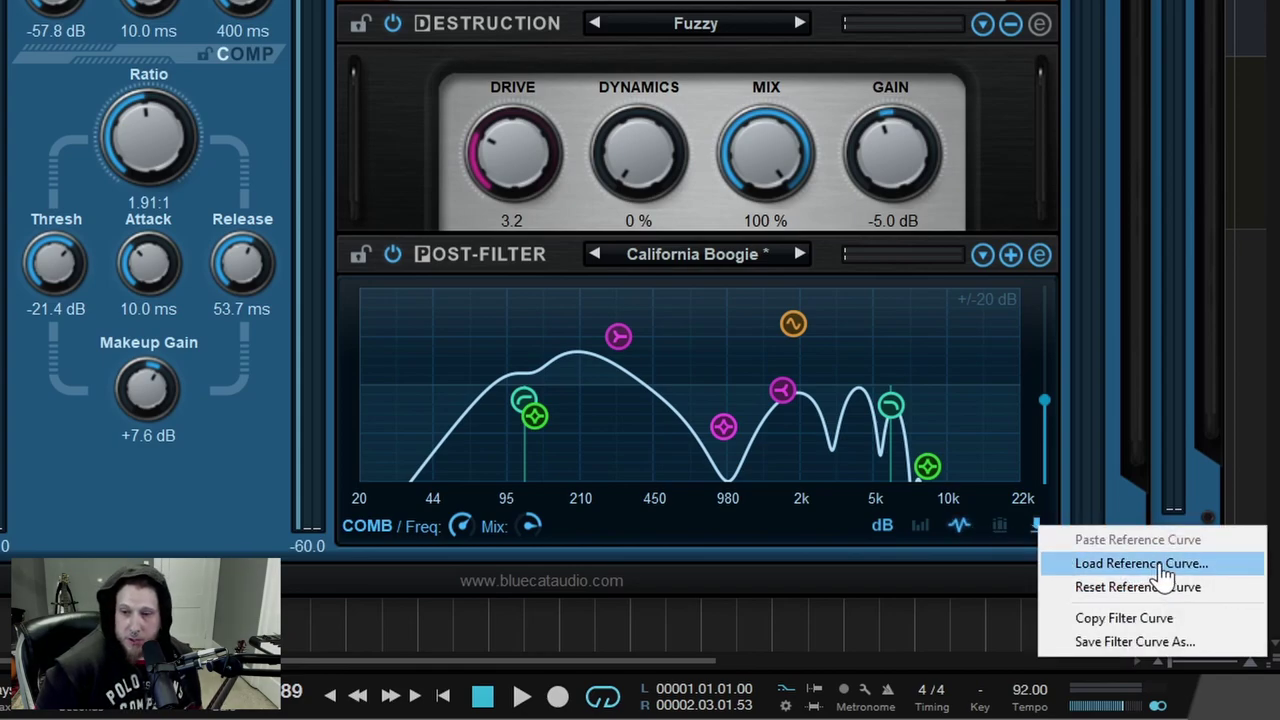
pyautogui.click(1135, 642)
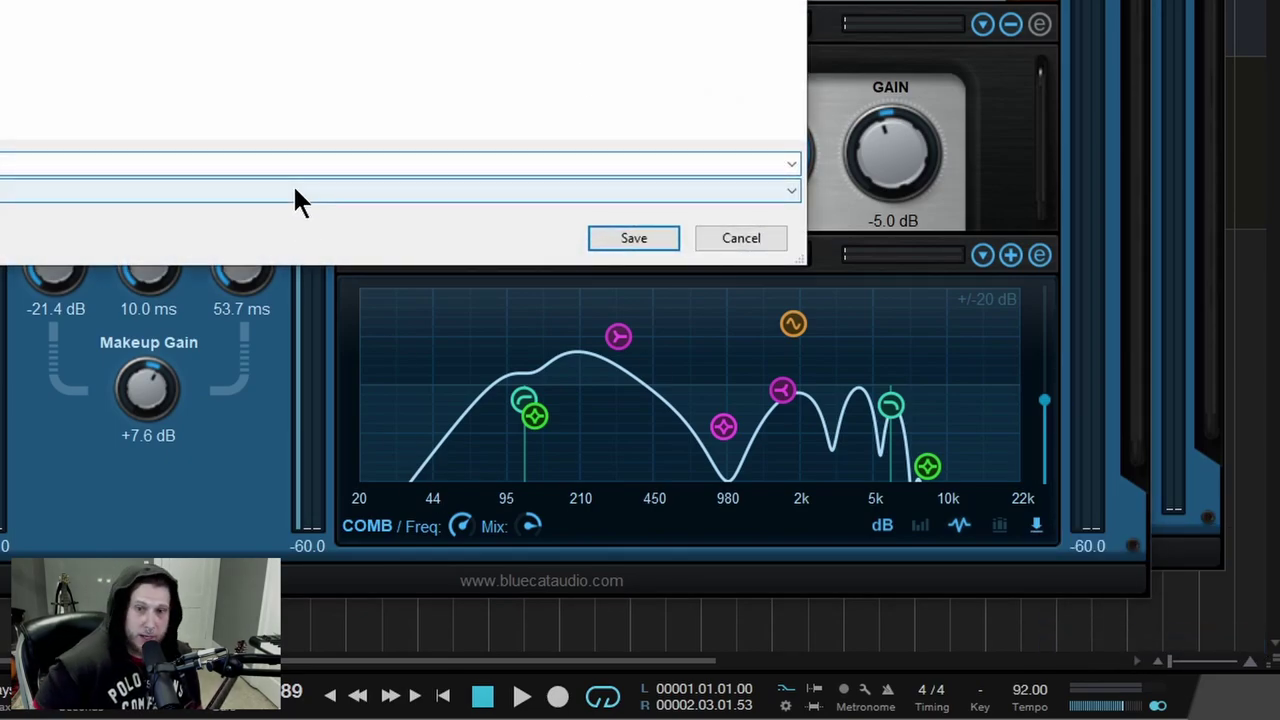
pyautogui.click(738, 240)
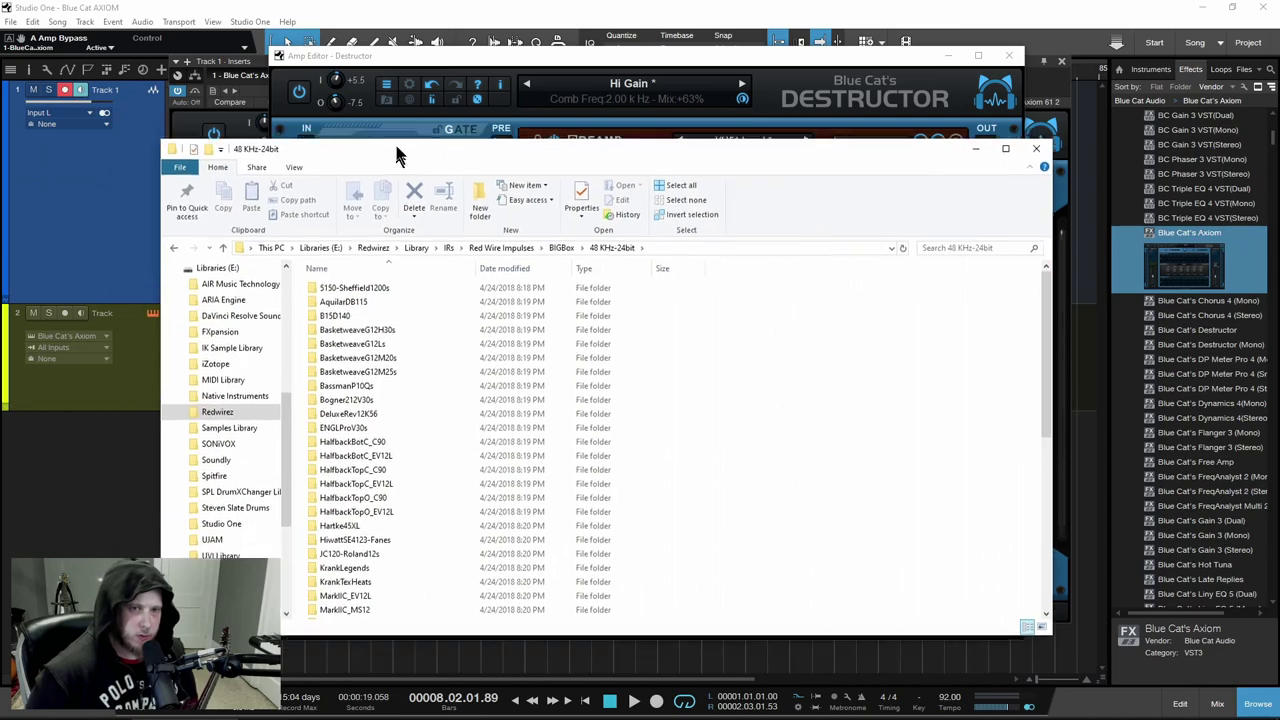
# In the file manager, browse the 48 KHz-24bit impulse library, open 5150-Sheffield1200s and narrow the window beside the amp editor
pyautogui.moveTo(394, 154); pyautogui.dragTo(294, 94)
pyautogui.scroll(-5, 312, 432)
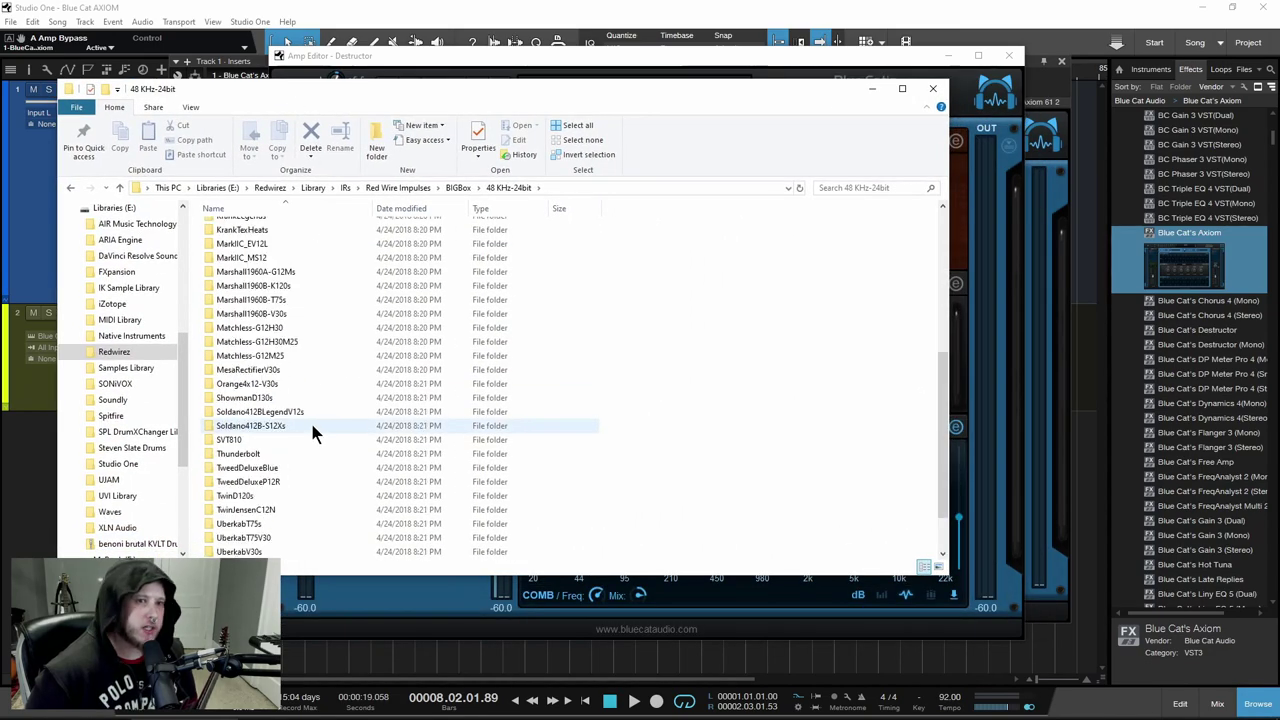
pyautogui.scroll(7, 312, 432)
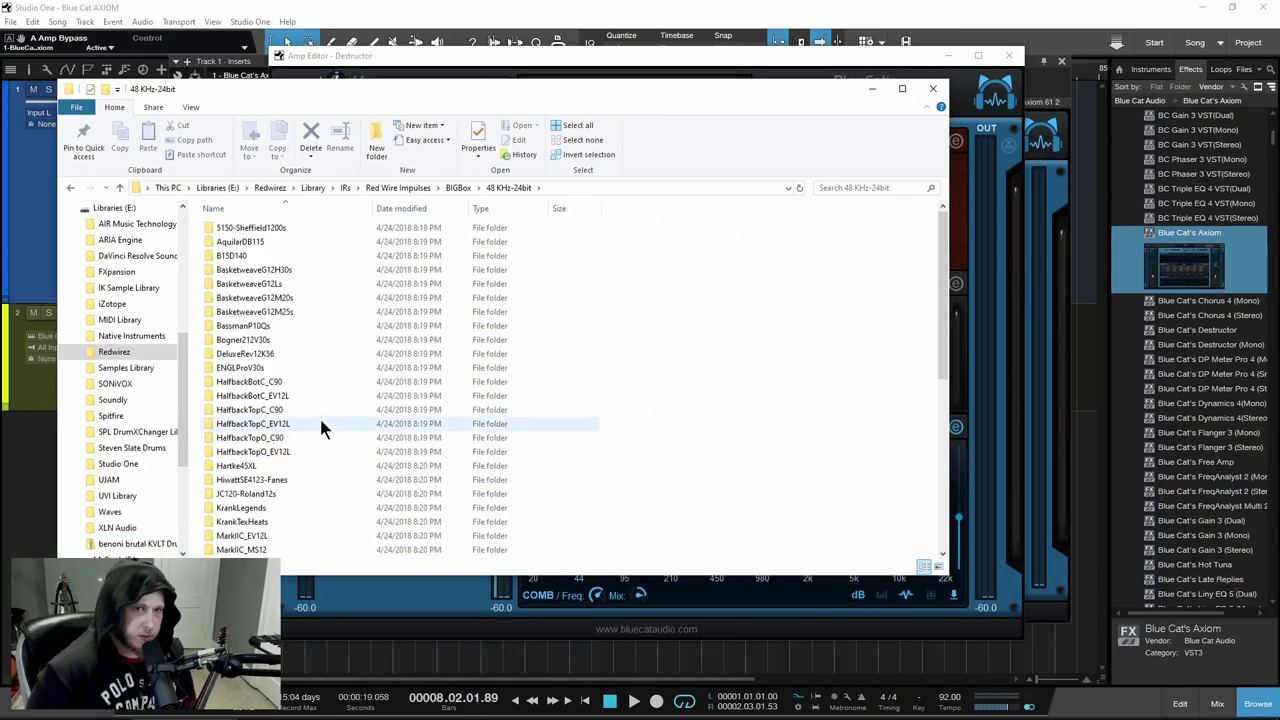
pyautogui.click(275, 232)
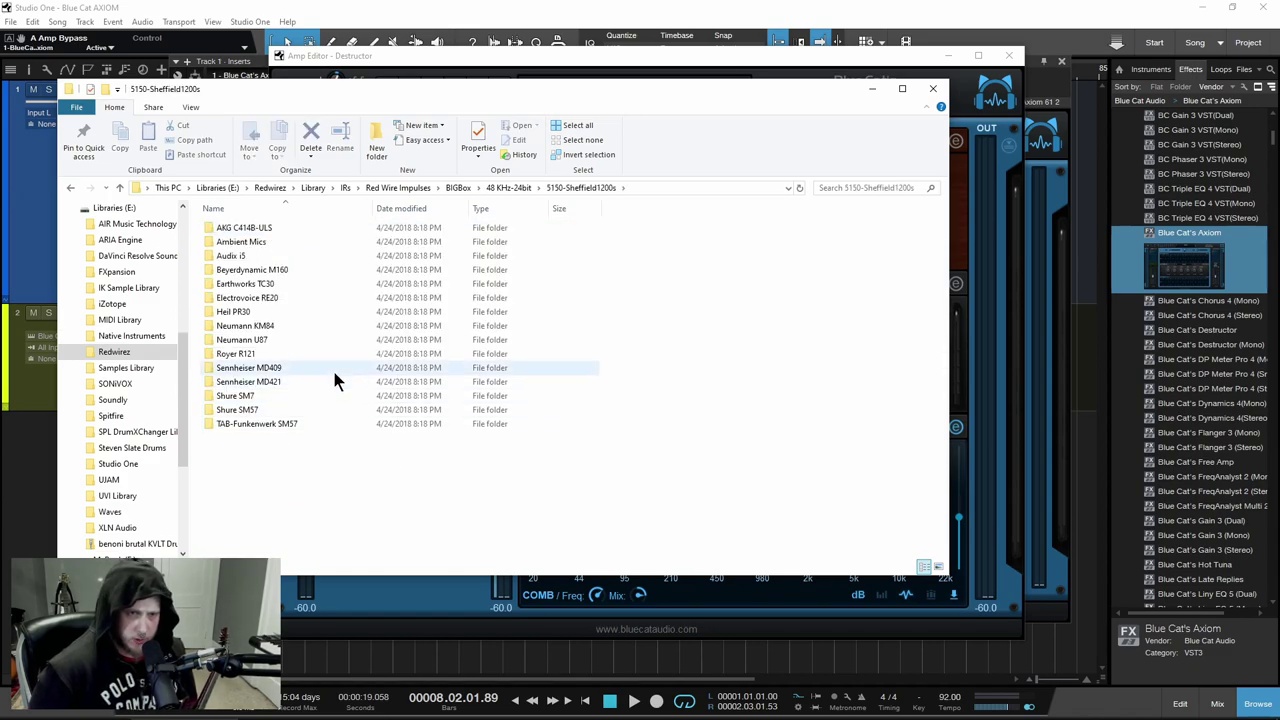
pyautogui.moveTo(408, 82); pyautogui.dragTo(391, 91)
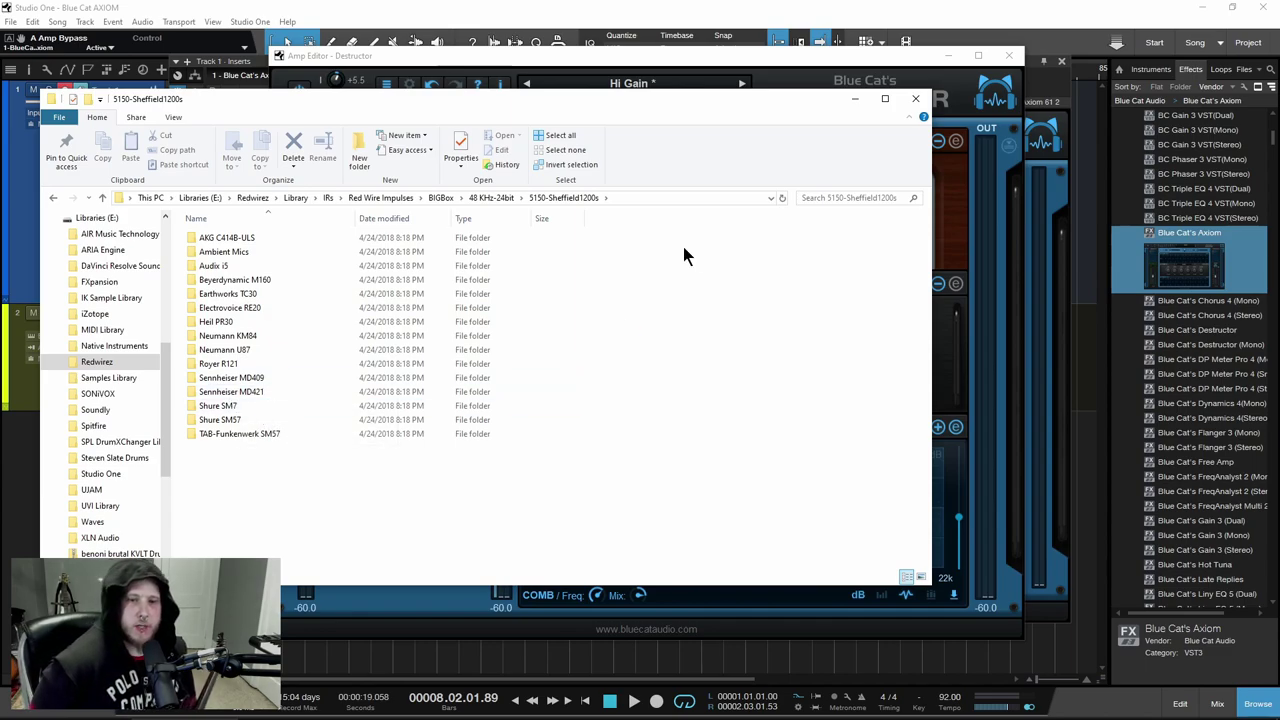
pyautogui.moveTo(932, 223); pyautogui.dragTo(640, 241)
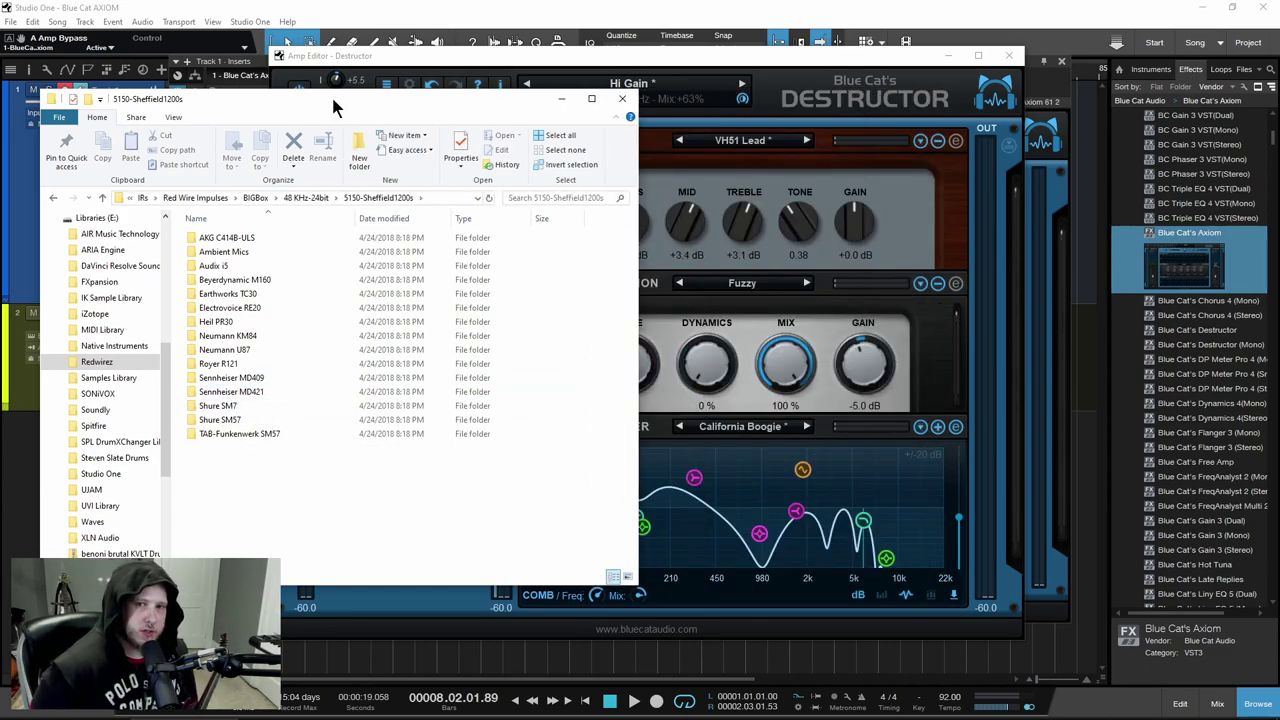
pyautogui.moveTo(331, 94); pyautogui.dragTo(335, 109)
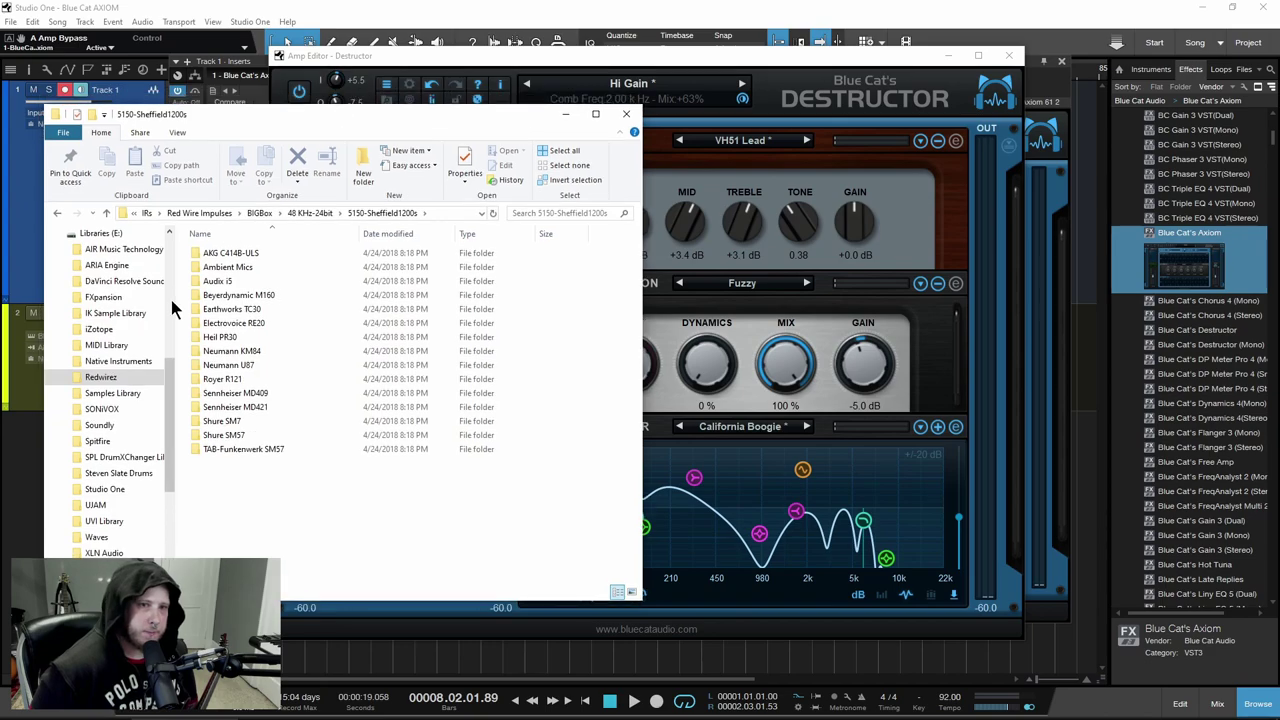
# Load the impulse response 5150-Sheffield1200s-U87-Cap-0_5in from the Neumann U87 folder into the Post-Filter
pyautogui.doubleClick(222, 366)
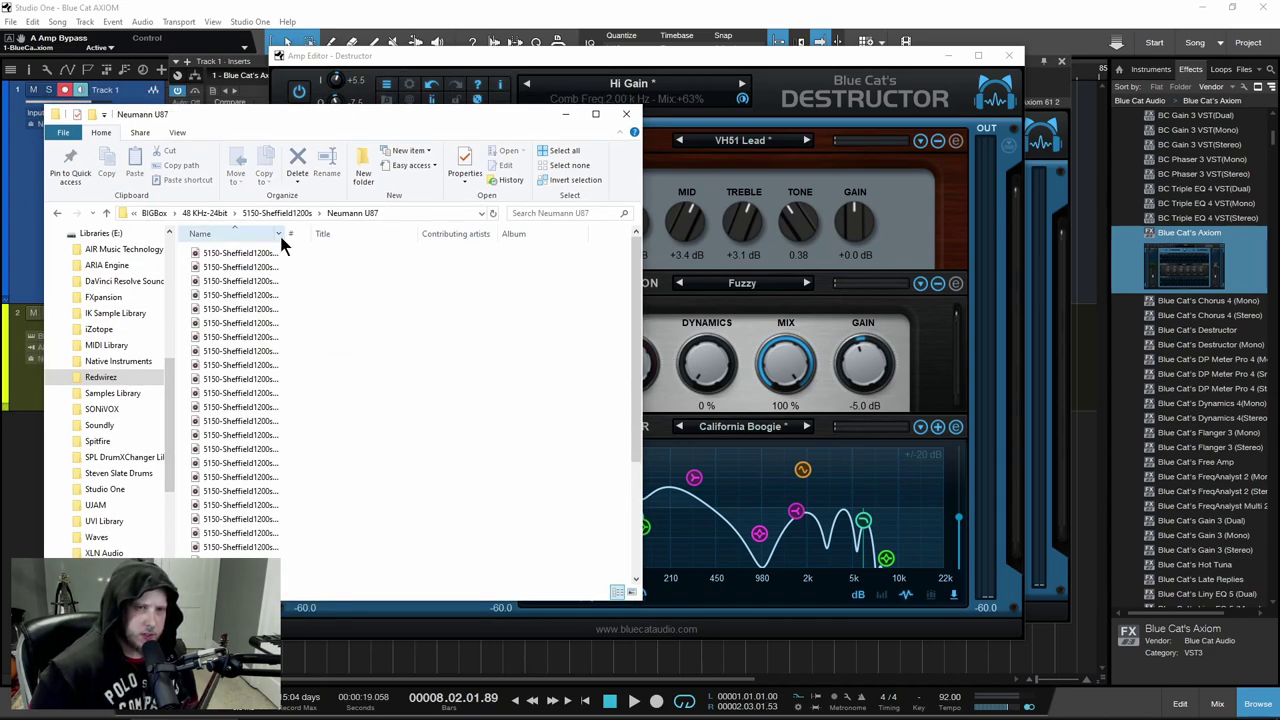
pyautogui.moveTo(281, 235); pyautogui.dragTo(405, 235)
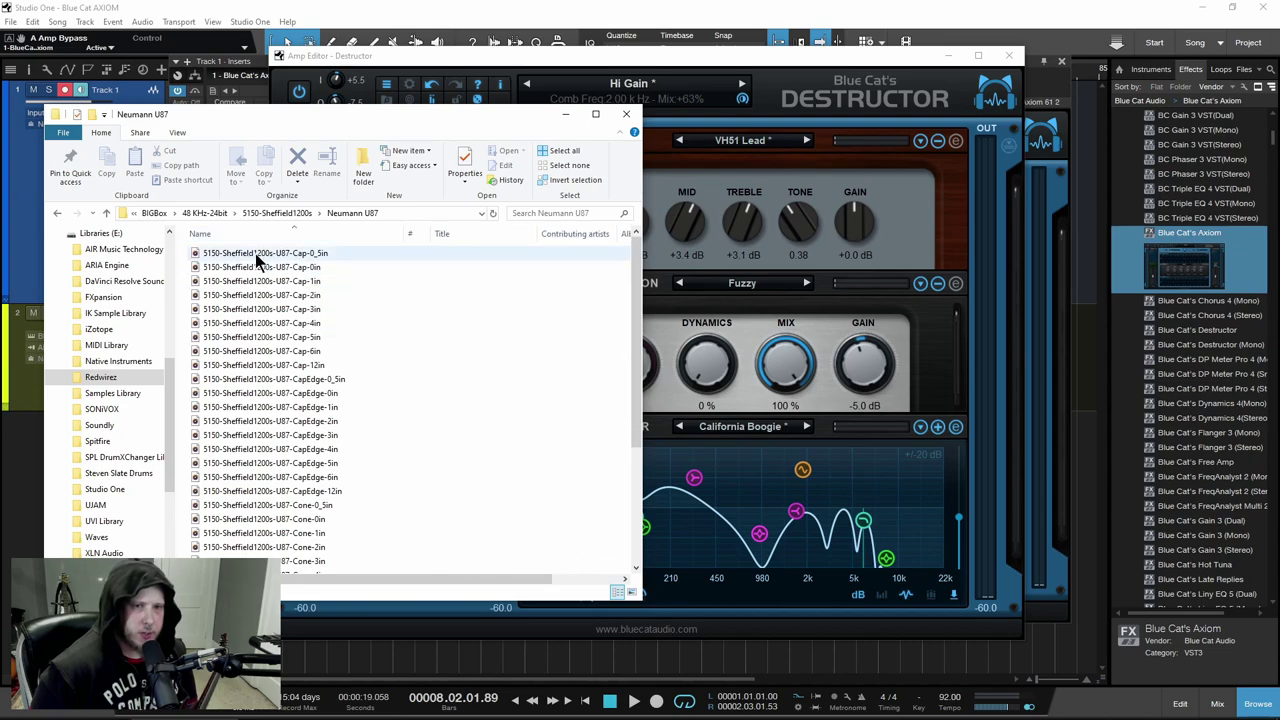
pyautogui.moveTo(210, 116); pyautogui.dragTo(1057, 167)
pyautogui.moveTo(1080, 304); pyautogui.dragTo(645, 520)
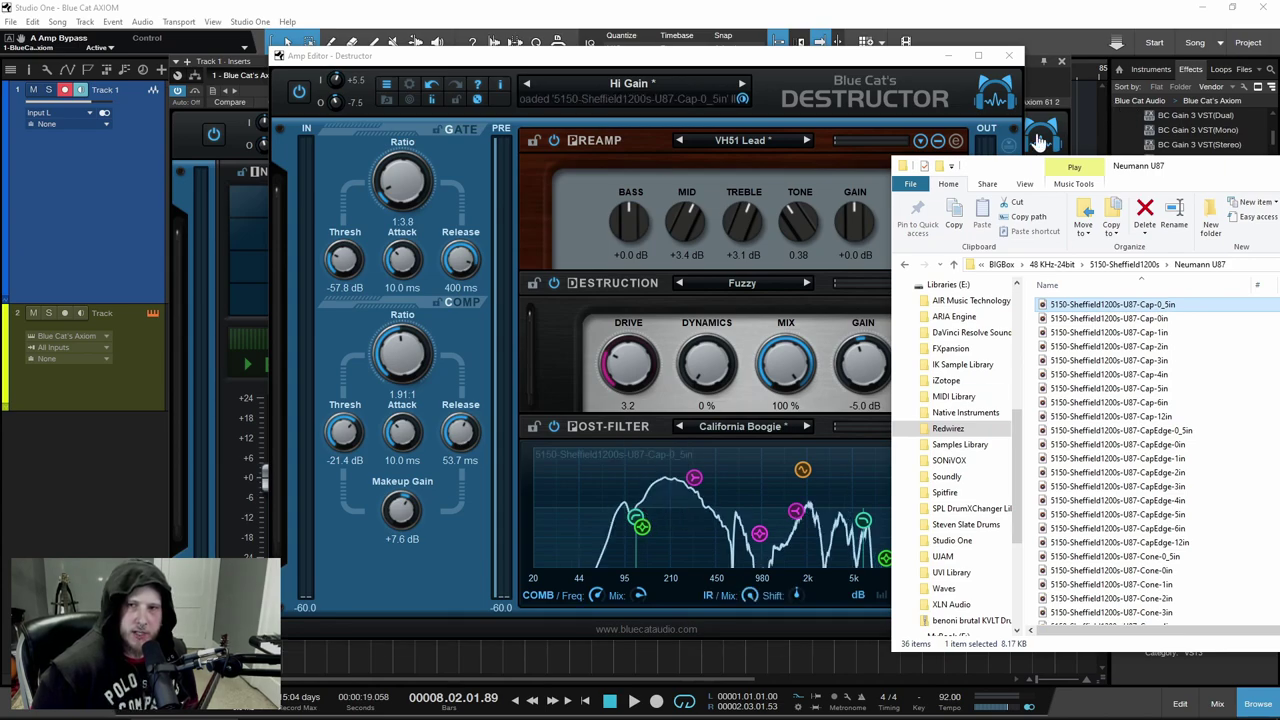
pyautogui.hotkey('alt', 'Tab')
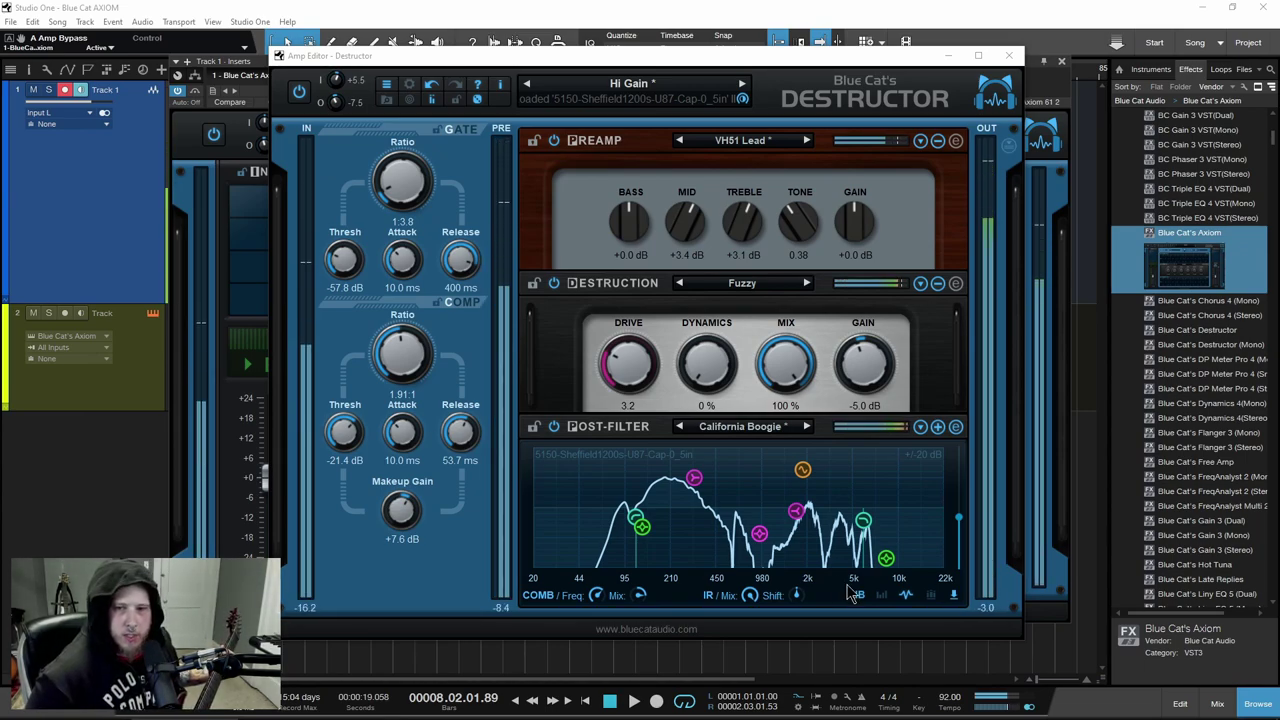
# Replace the Post-Filter's impulse response with 5150-Sheffield1200s-U87-ConeEdge-3in
pyautogui.click(906, 596)
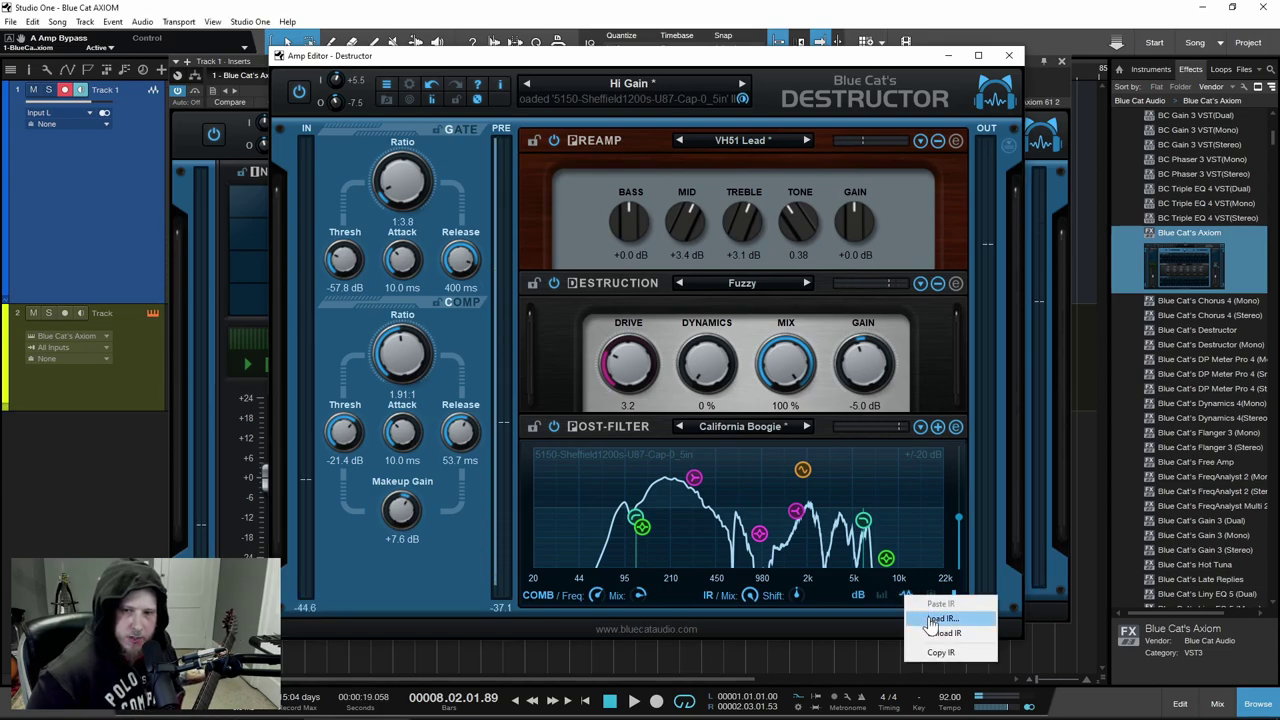
pyautogui.click(941, 618)
pyautogui.scroll(-3, 413, 257)
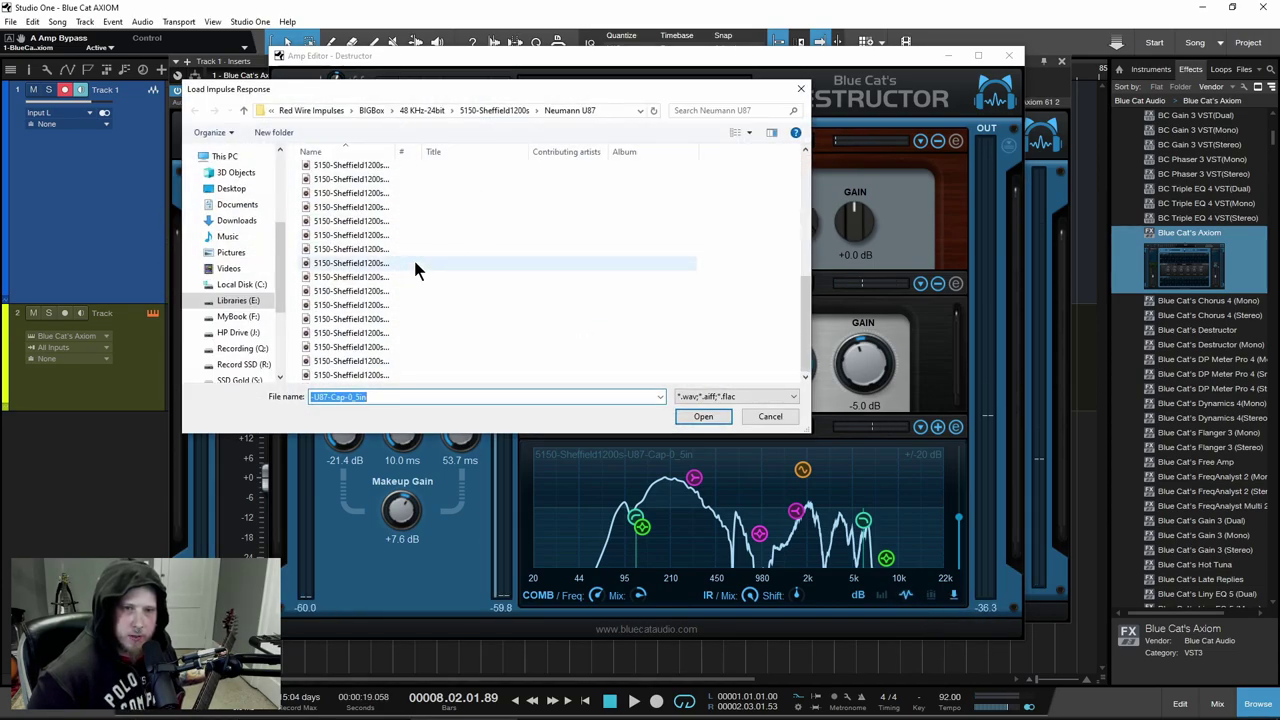
pyautogui.click(354, 318)
pyautogui.click(706, 417)
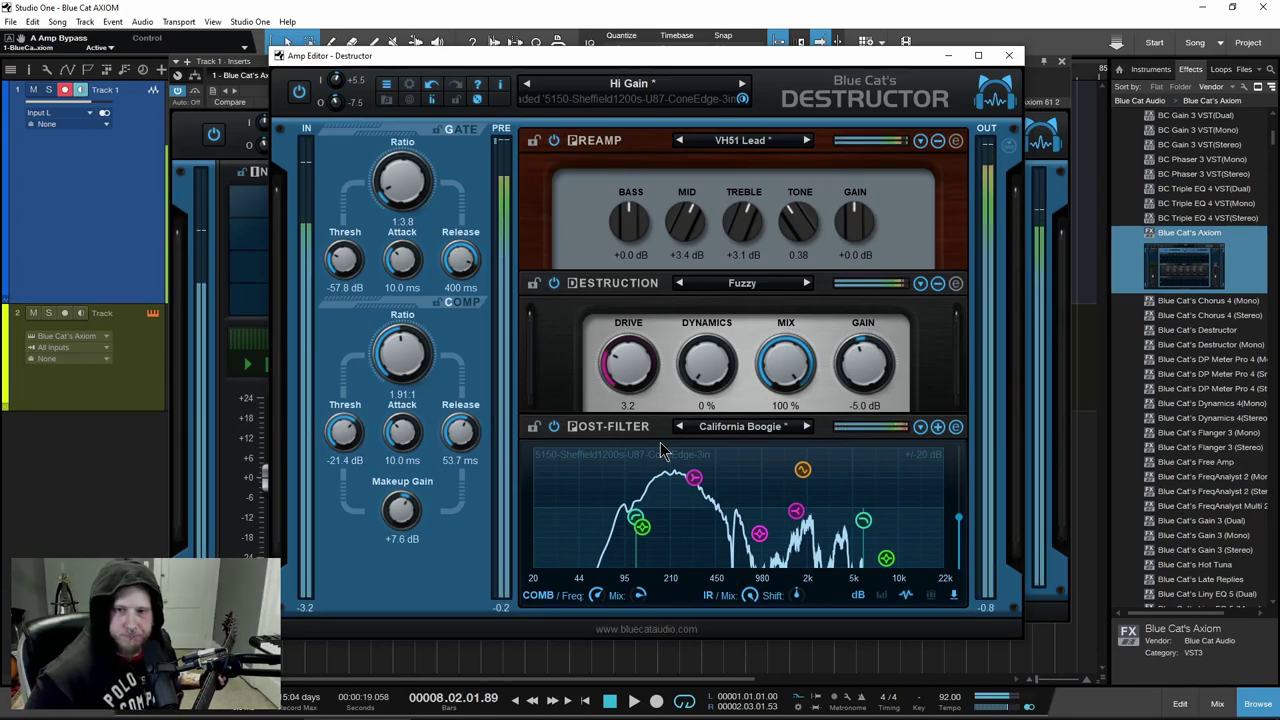
# Copy the Post-Filter's impulse response and paste it into the Preamp's EQ graph
pyautogui.click(903, 596)
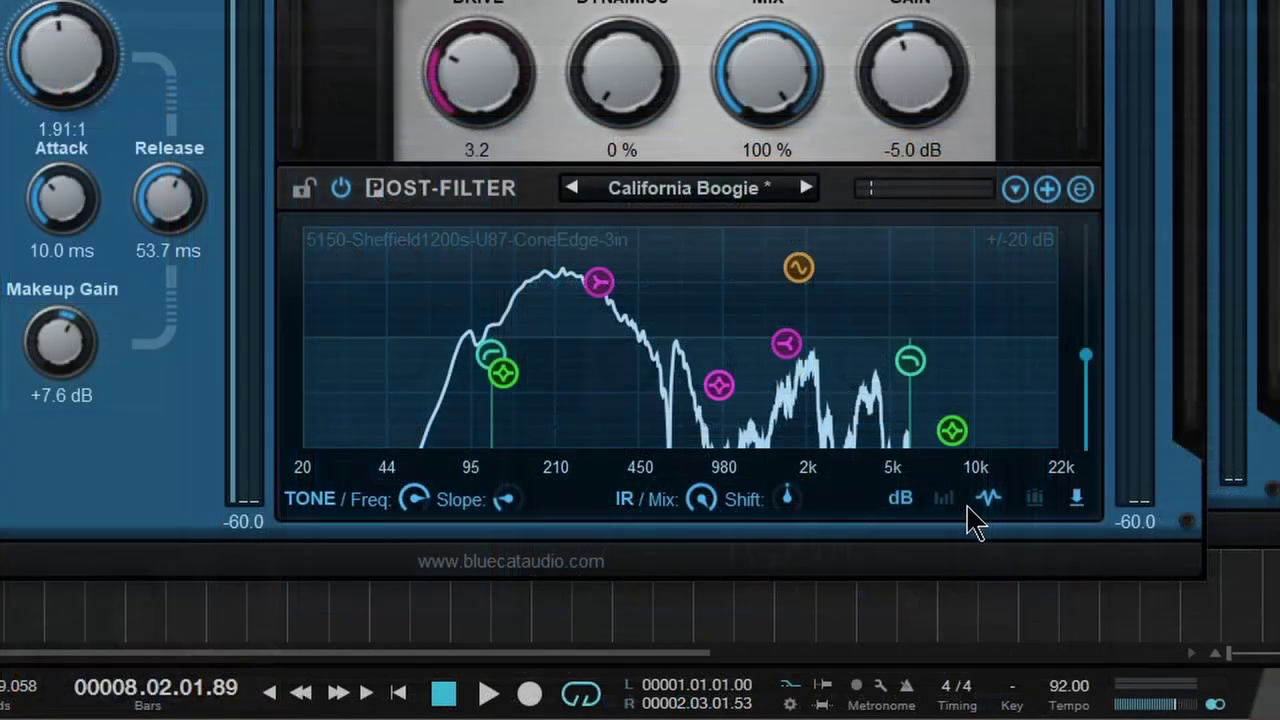
pyautogui.click(905, 597)
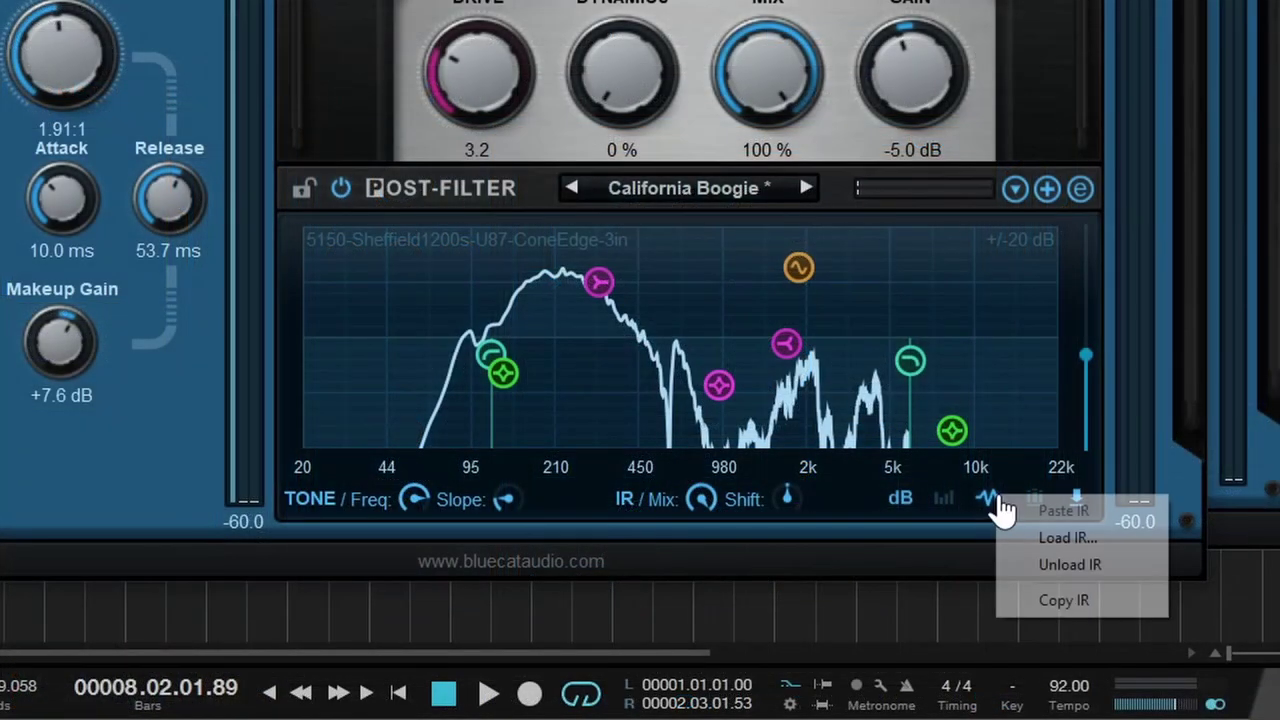
pyautogui.click(1051, 600)
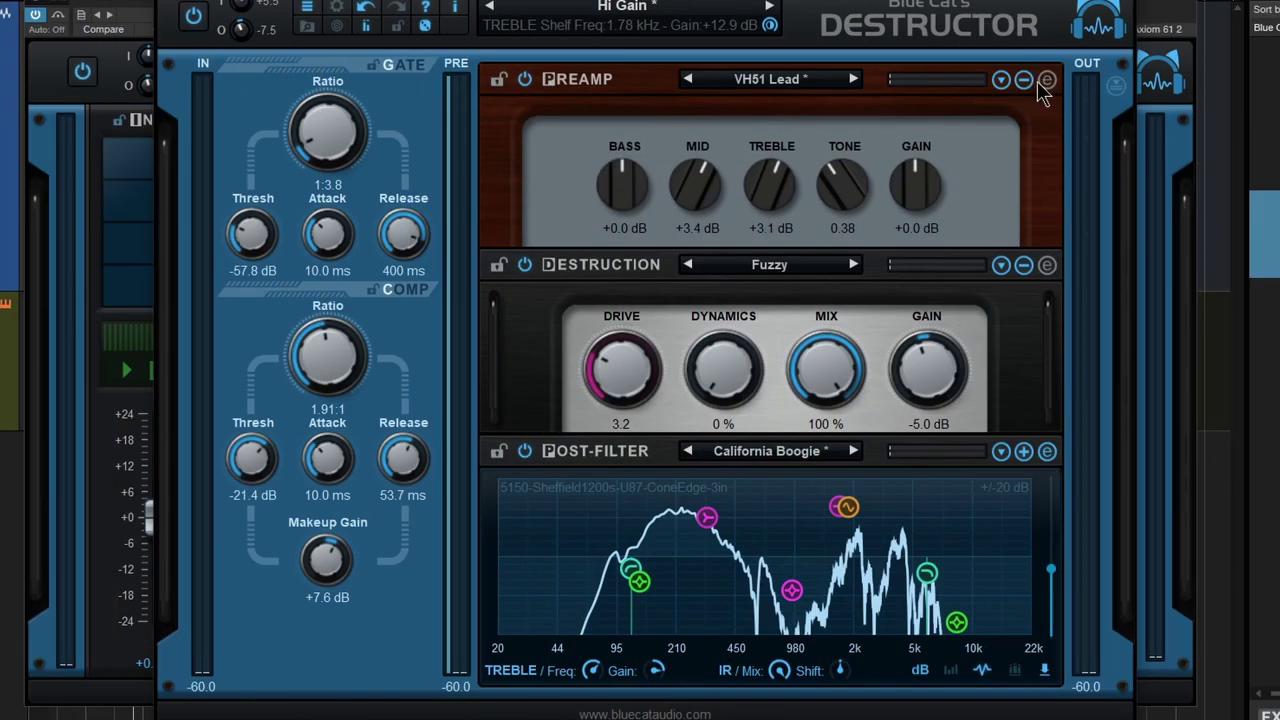
pyautogui.click(1042, 81)
pyautogui.click(984, 302)
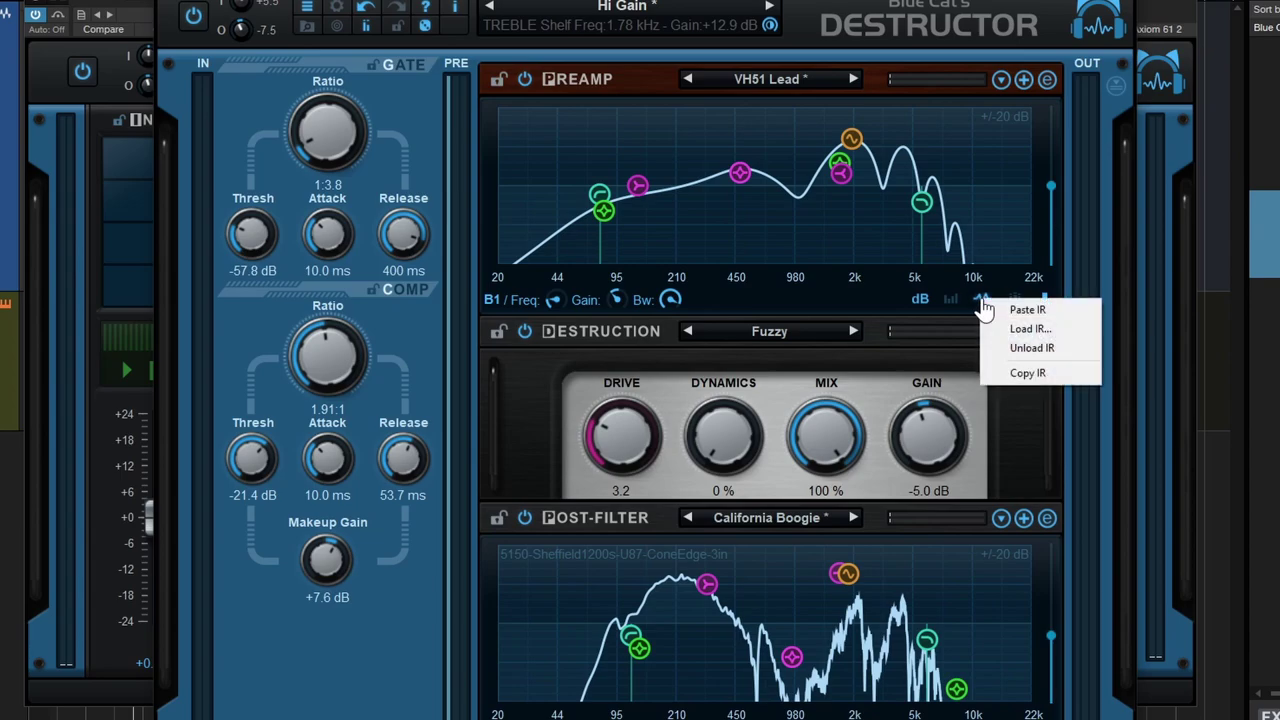
pyautogui.click(1012, 310)
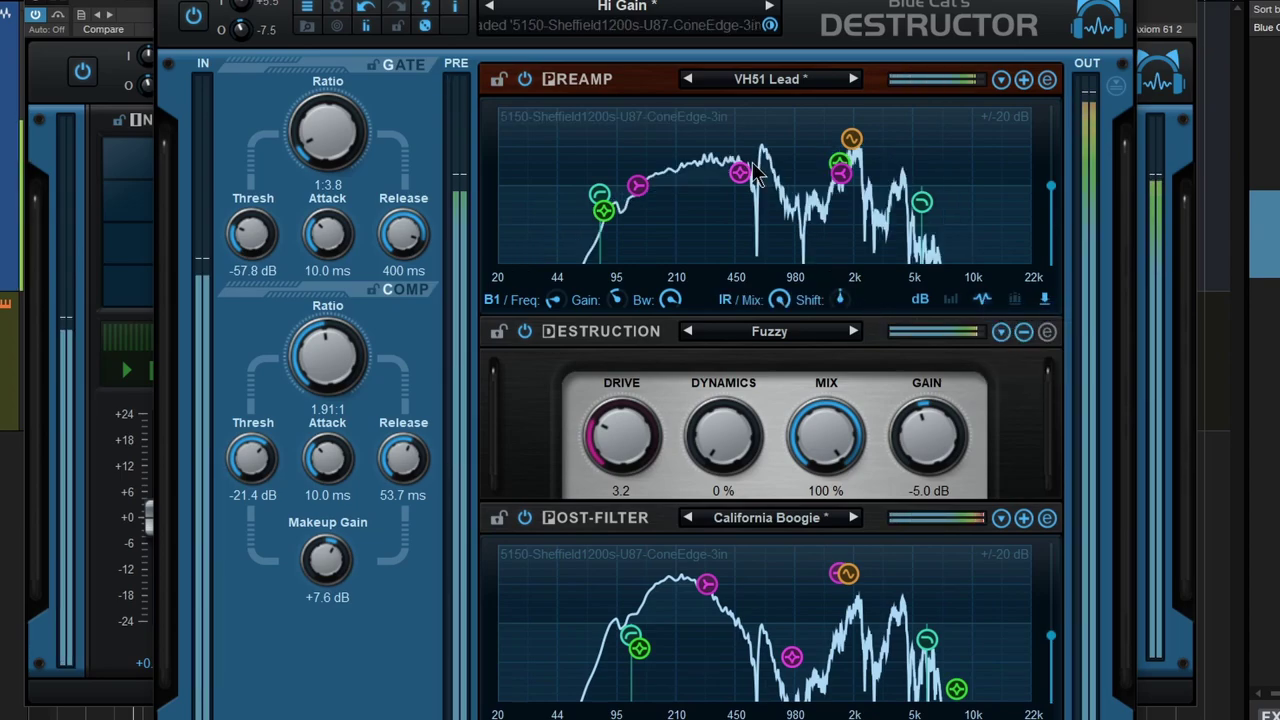
# Unload the impulse response from the Preamp and return that stage to its knob view
pyautogui.click(984, 300)
pyautogui.click(1012, 348)
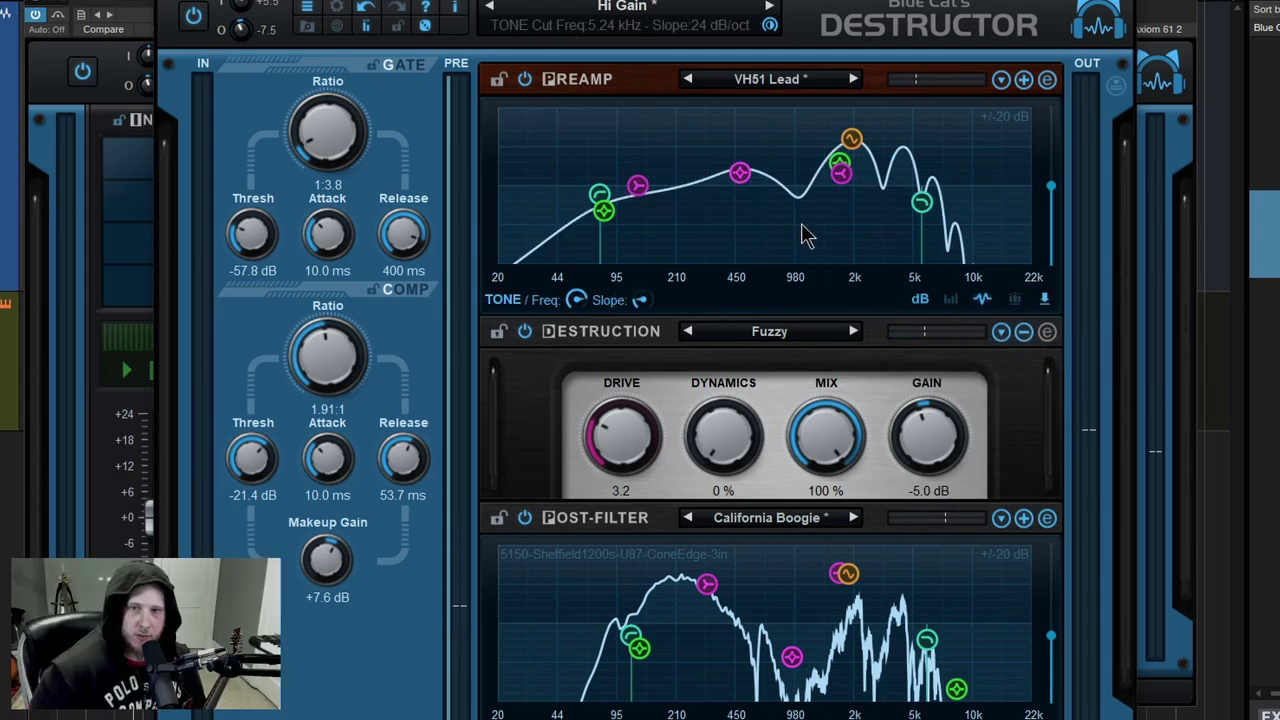
pyautogui.click(1047, 80)
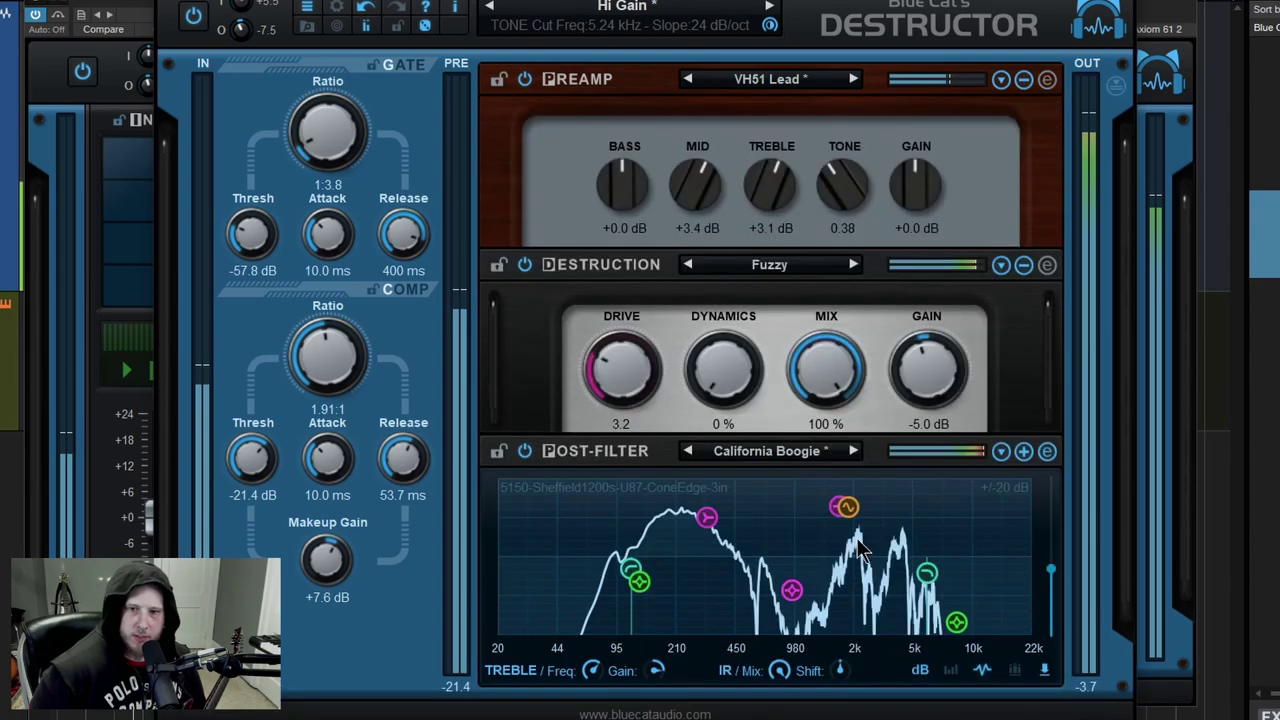
# Load the E-Fire preset in the Post-Filter
pyautogui.click(855, 453)
pyautogui.click(858, 564)
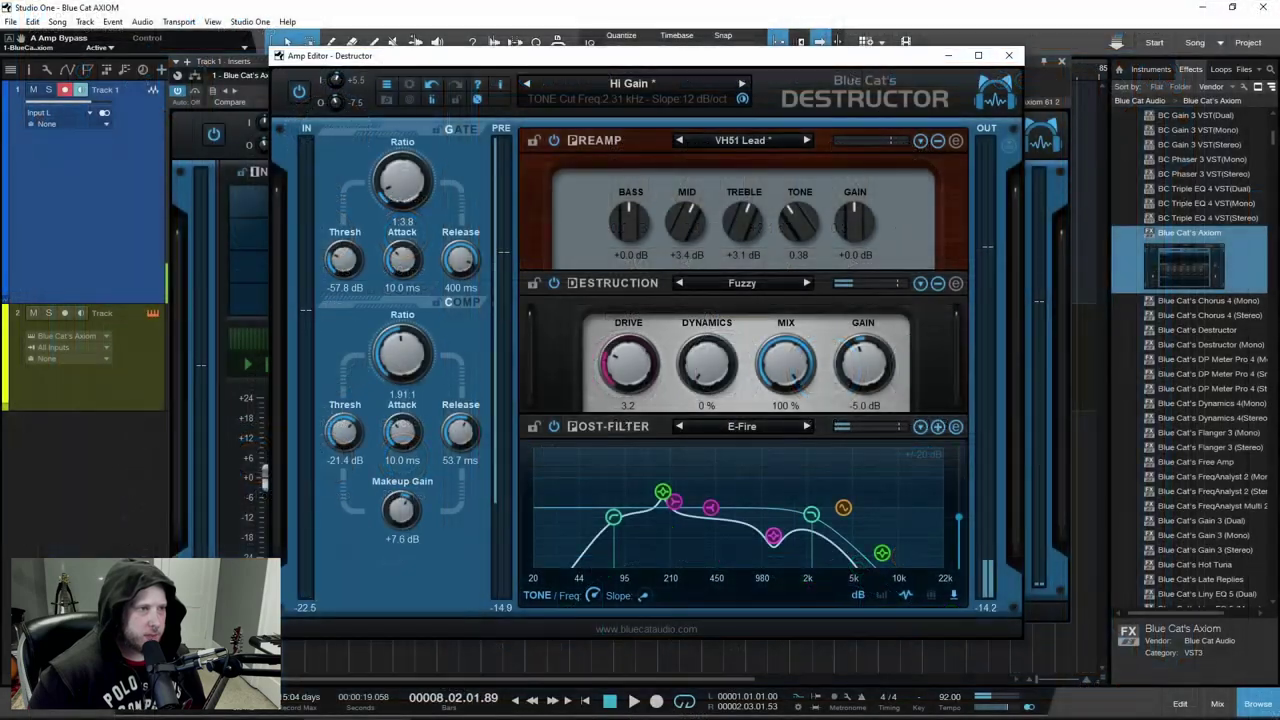
# Load 5150-Sheffield1200s-SM7-CapEdge-1in from the Shure SM7 folder into the Post-Filter and minimize the file manager
pyautogui.hotkey('alt', 'Tab')
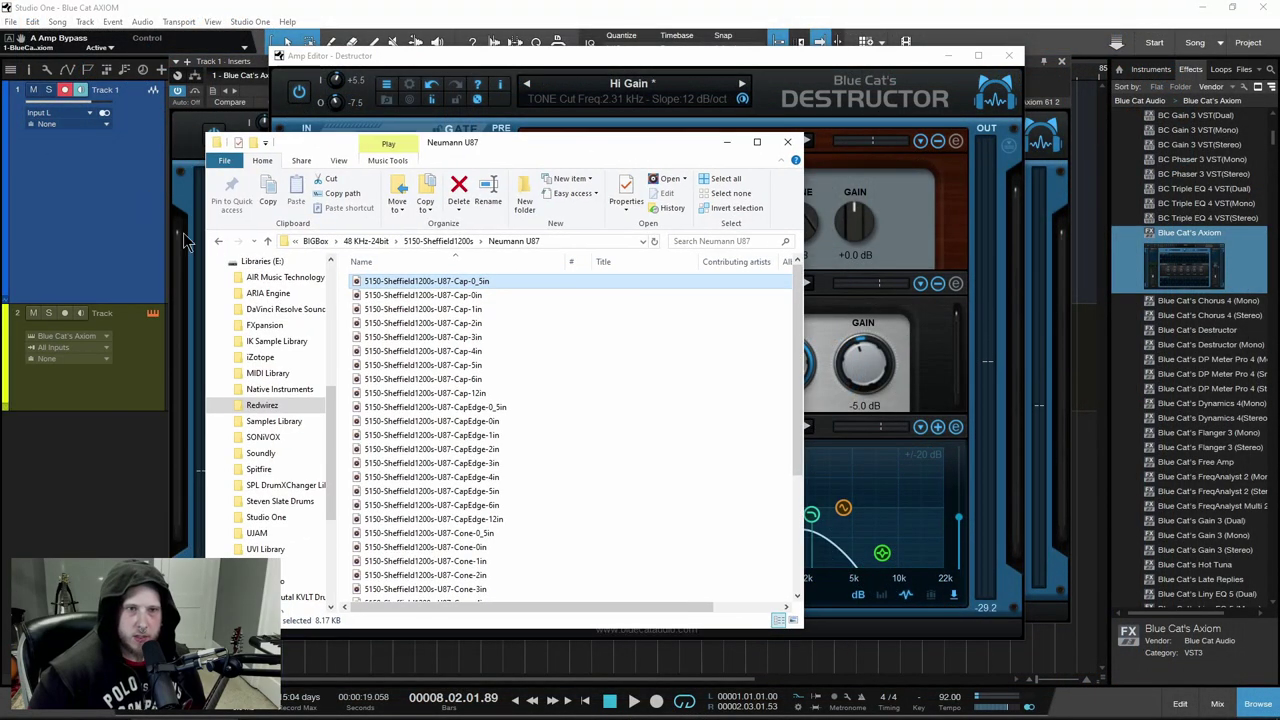
pyautogui.click(218, 241)
pyautogui.click(218, 241)
pyautogui.click(238, 241)
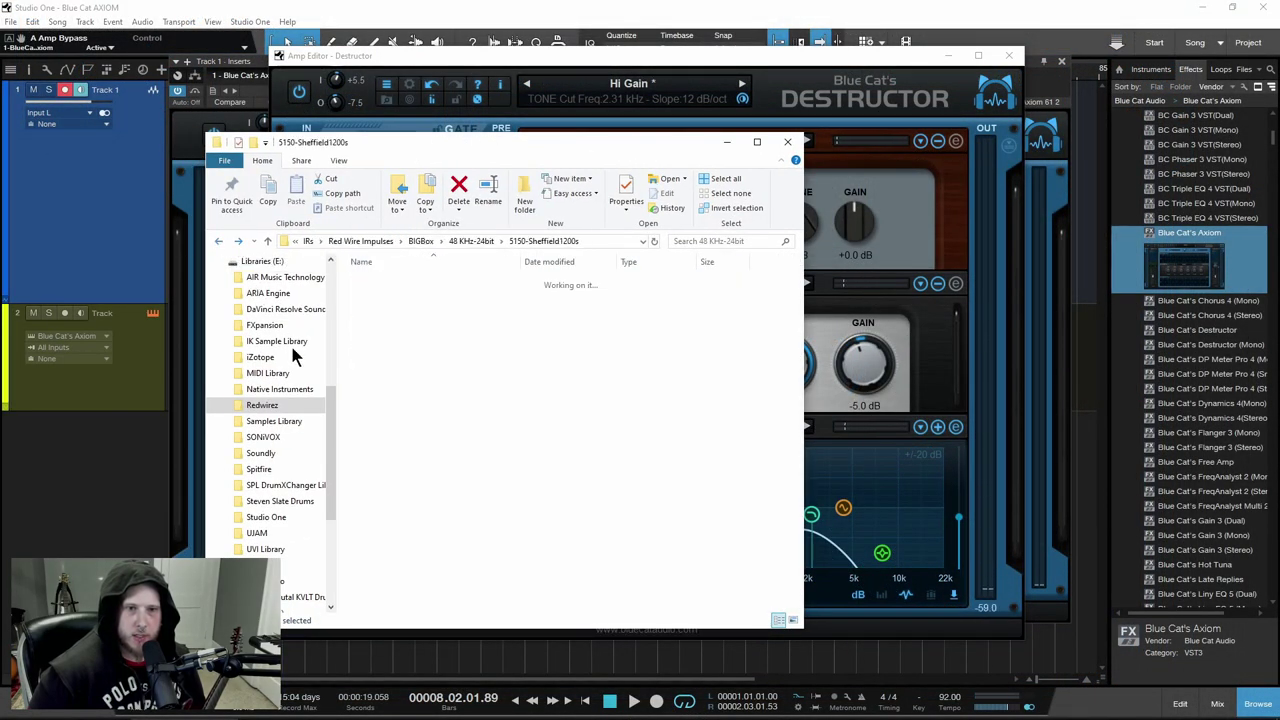
pyautogui.doubleClick(384, 449)
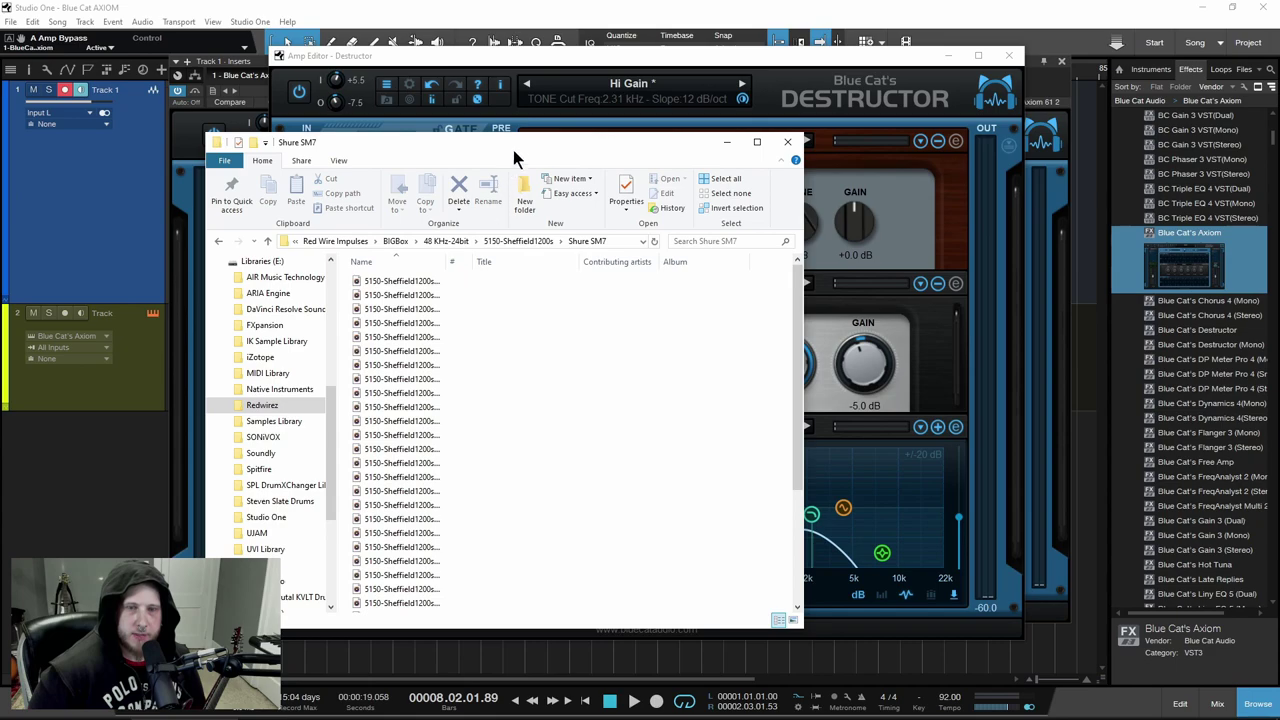
pyautogui.moveTo(516, 147); pyautogui.dragTo(365, 108)
pyautogui.click(205, 396)
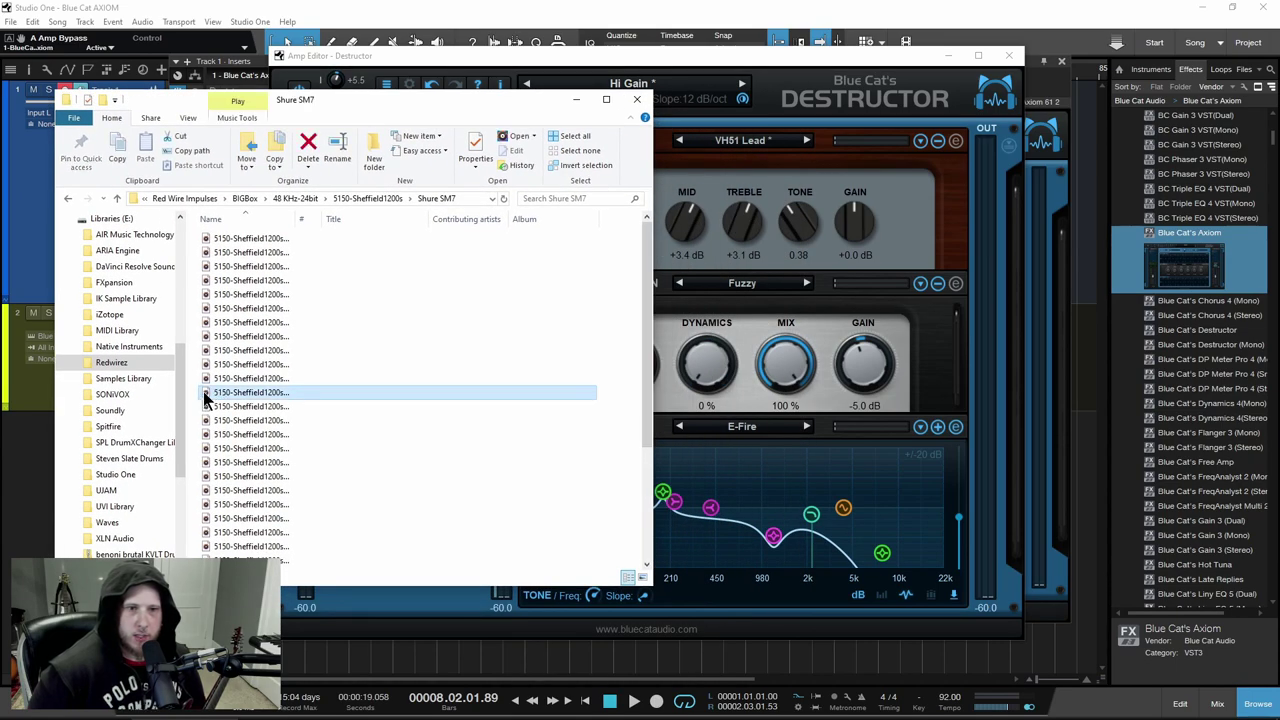
pyautogui.moveTo(375, 415); pyautogui.dragTo(770, 518)
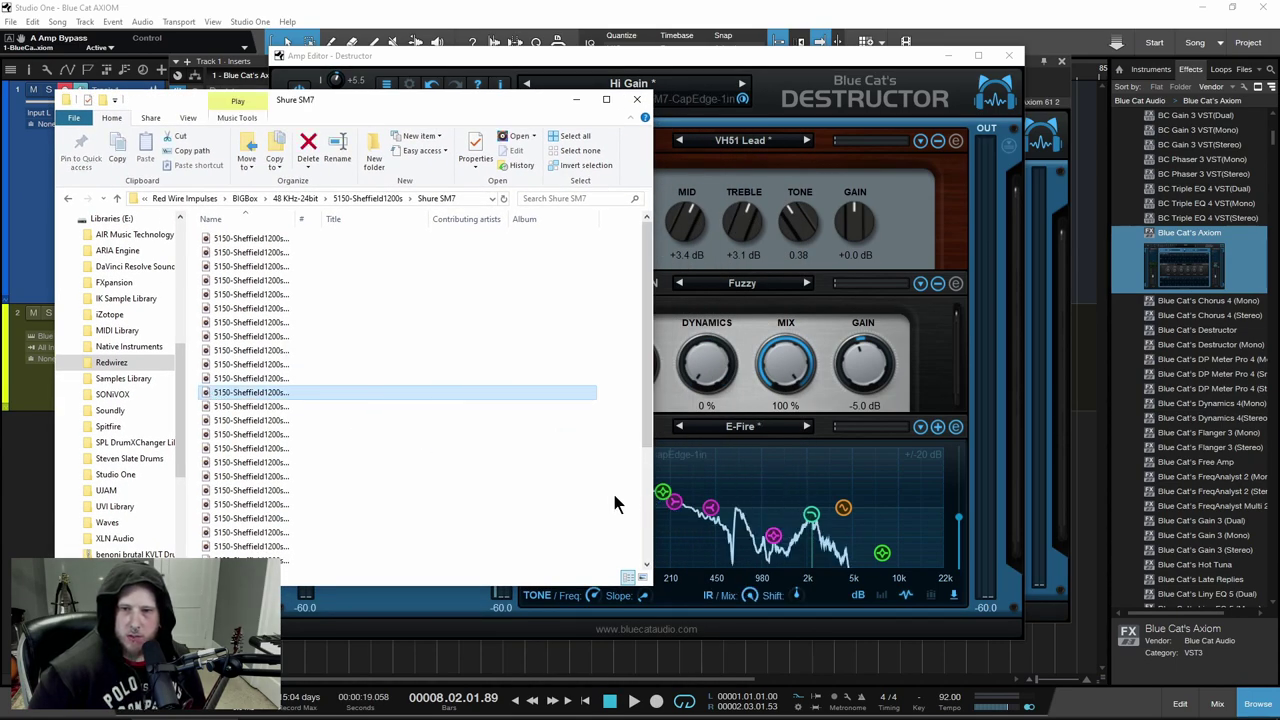
pyautogui.click(575, 99)
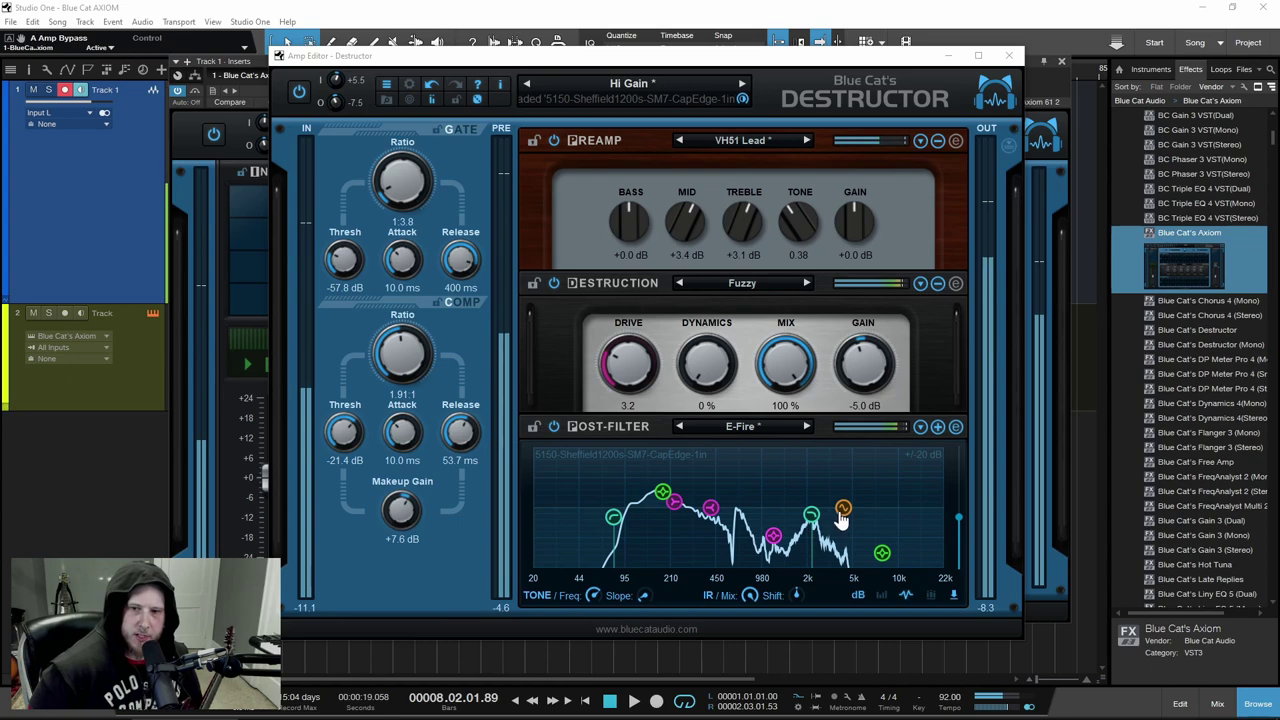
# Shape the Post-Filter by lowering the comb and low-cut frequencies, raising the bass shelf and setting band B3 to 172 Hz, +1.1 dB
pyautogui.moveTo(842, 518); pyautogui.dragTo(770, 545)
pyautogui.moveTo(675, 500); pyautogui.dragTo(693, 488)
pyautogui.moveTo(614, 518); pyautogui.dragTo(581, 514)
pyautogui.moveTo(662, 491); pyautogui.dragTo(660, 507)
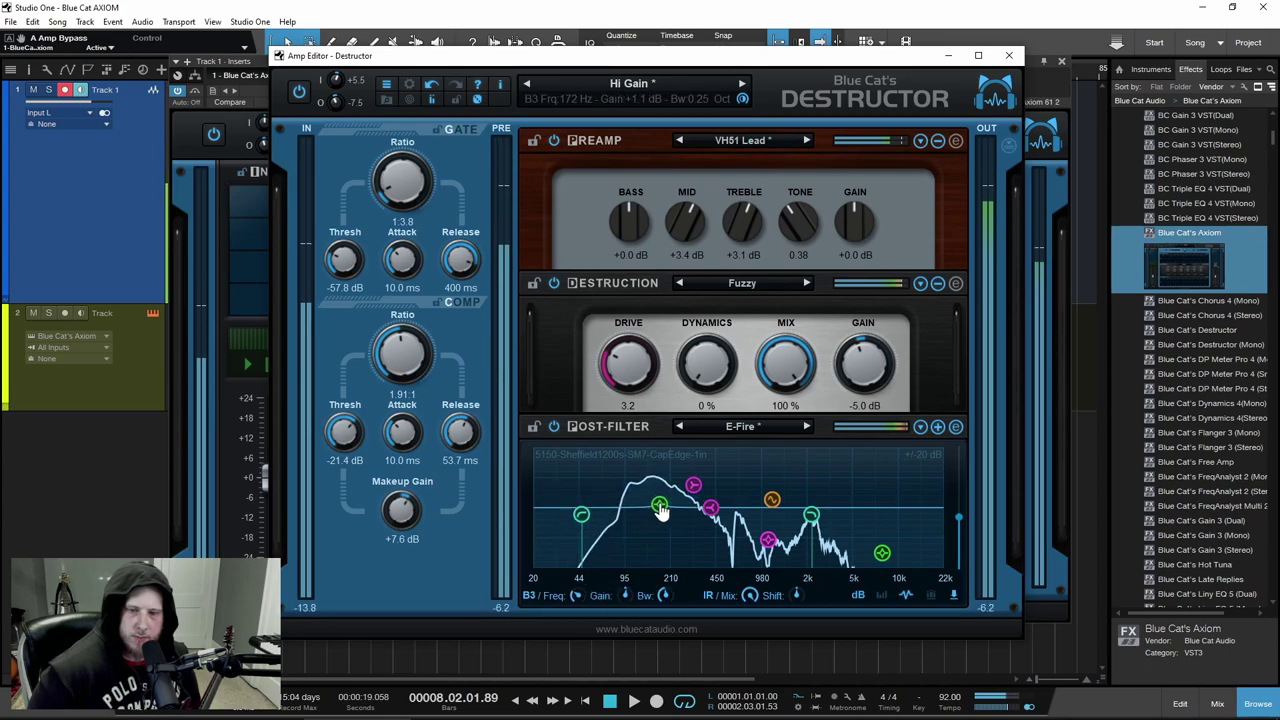
# Turn on Spectrum analysis in the Post-Filter's response graph
pyautogui.click(953, 594)
pyautogui.click(868, 605)
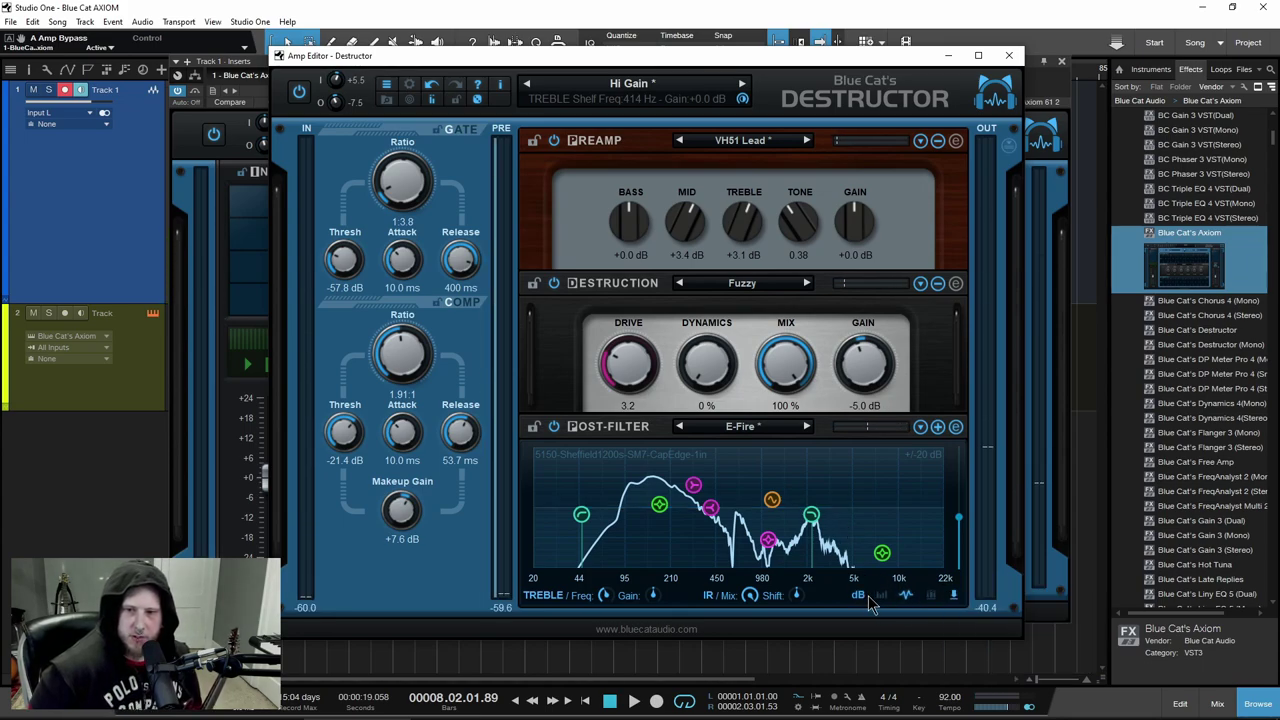
pyautogui.click(881, 600)
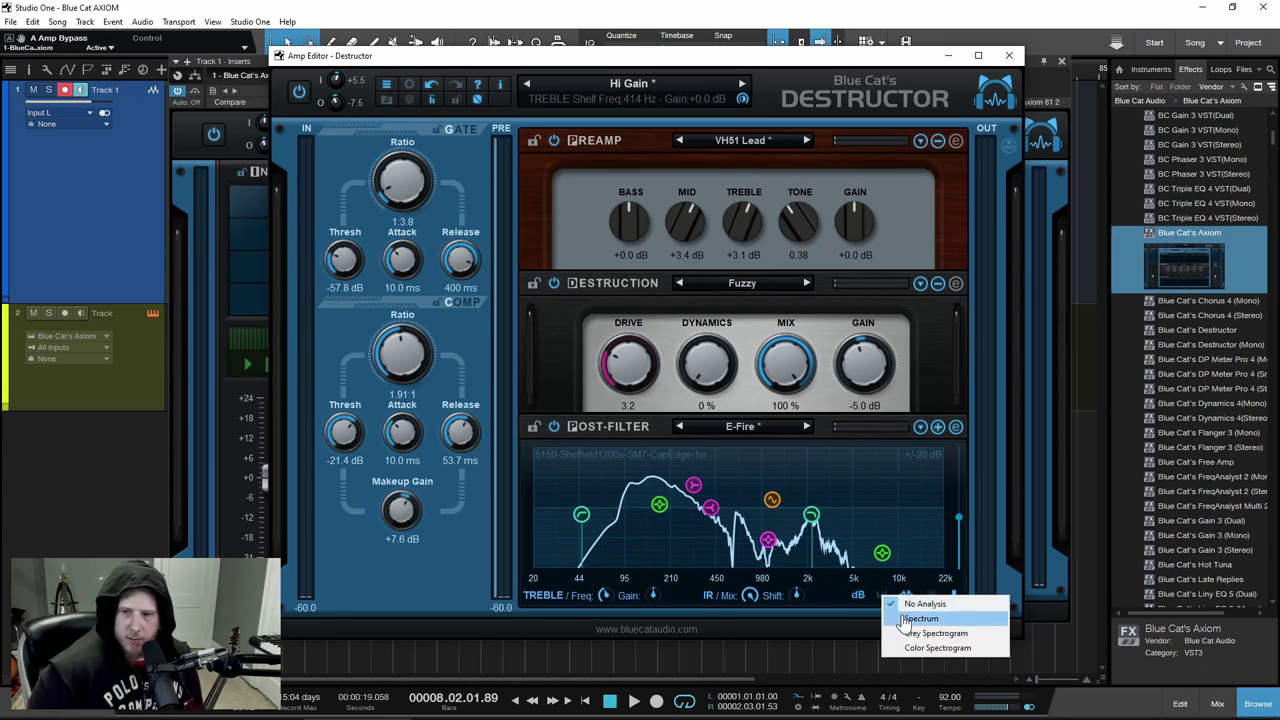
pyautogui.click(918, 618)
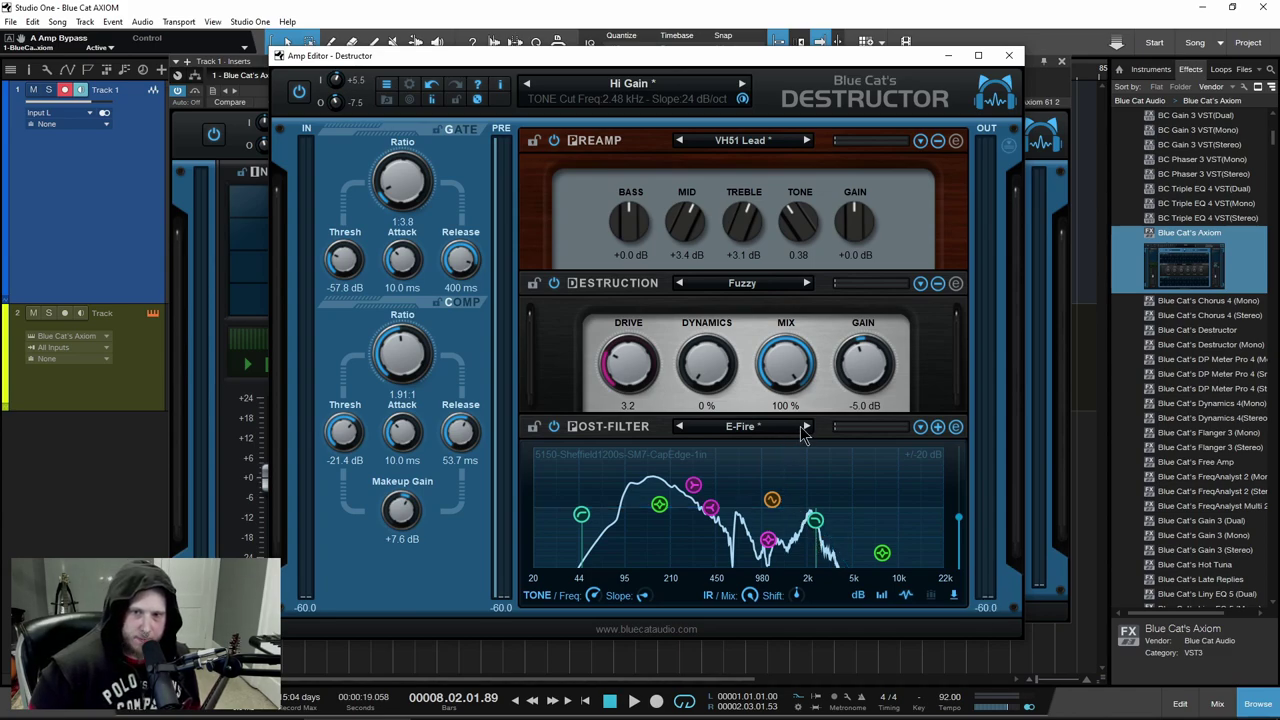
# Load the Lost Angel preset in the Post-Filter and close the amp editor
pyautogui.click(806, 427)
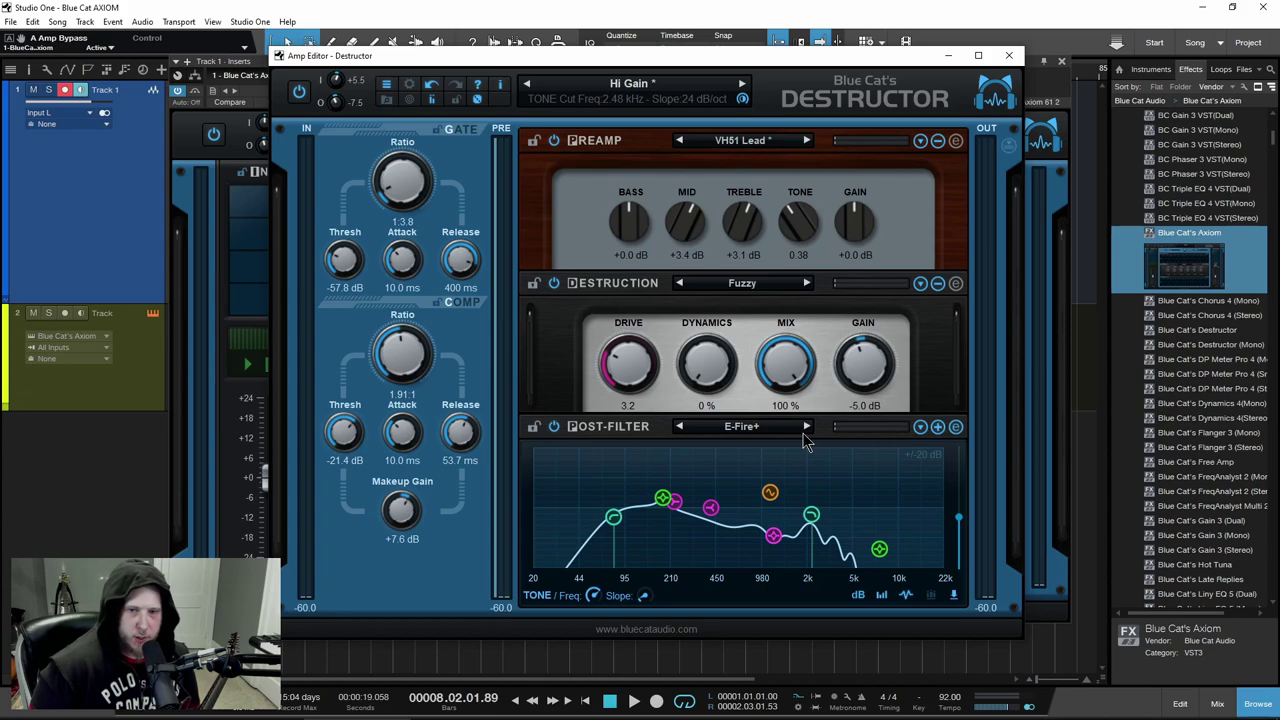
pyautogui.click(806, 427)
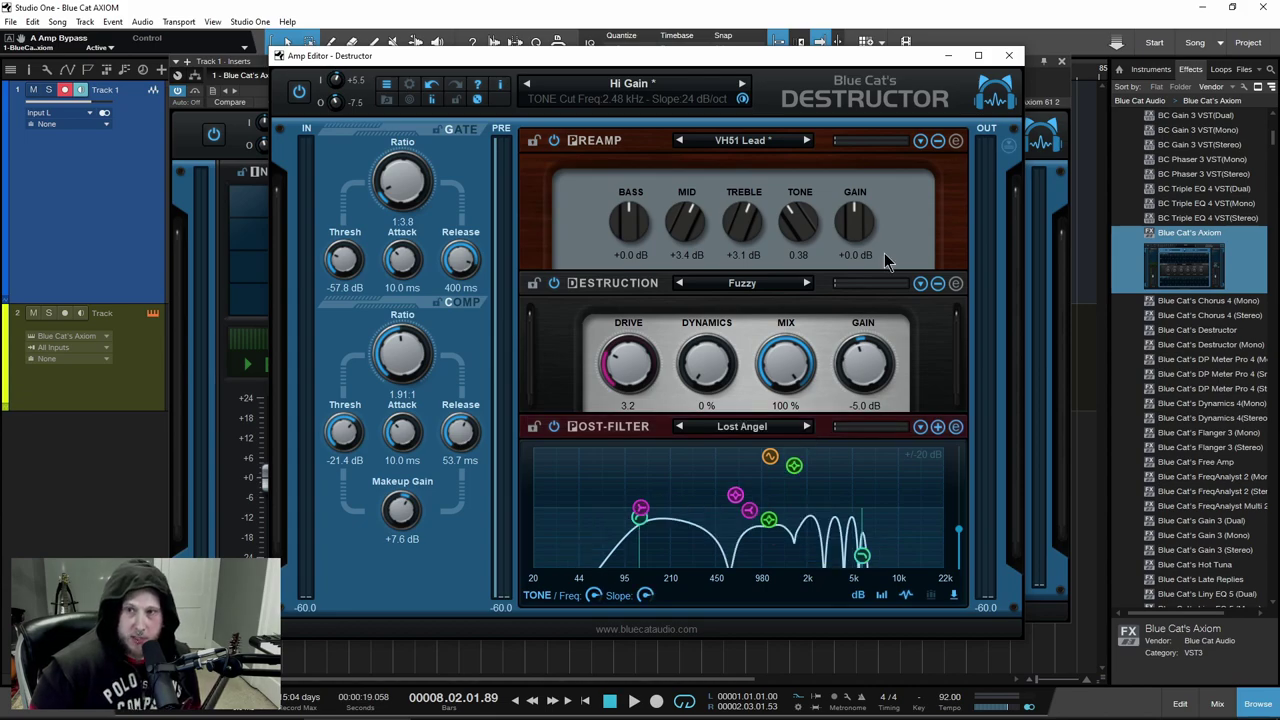
pyautogui.click(1010, 57)
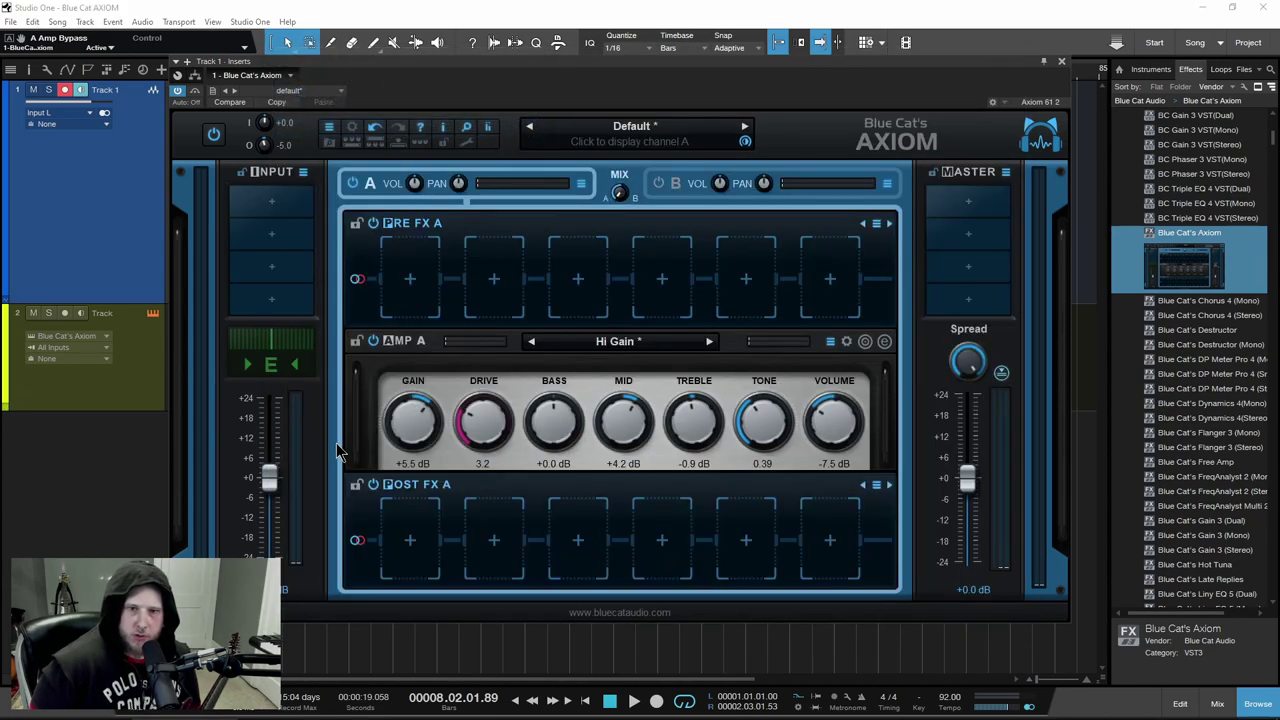
# Reopen the amp editor for Amp A, return the Post-Filter to its knob view and close the editor
pyautogui.click(886, 343)
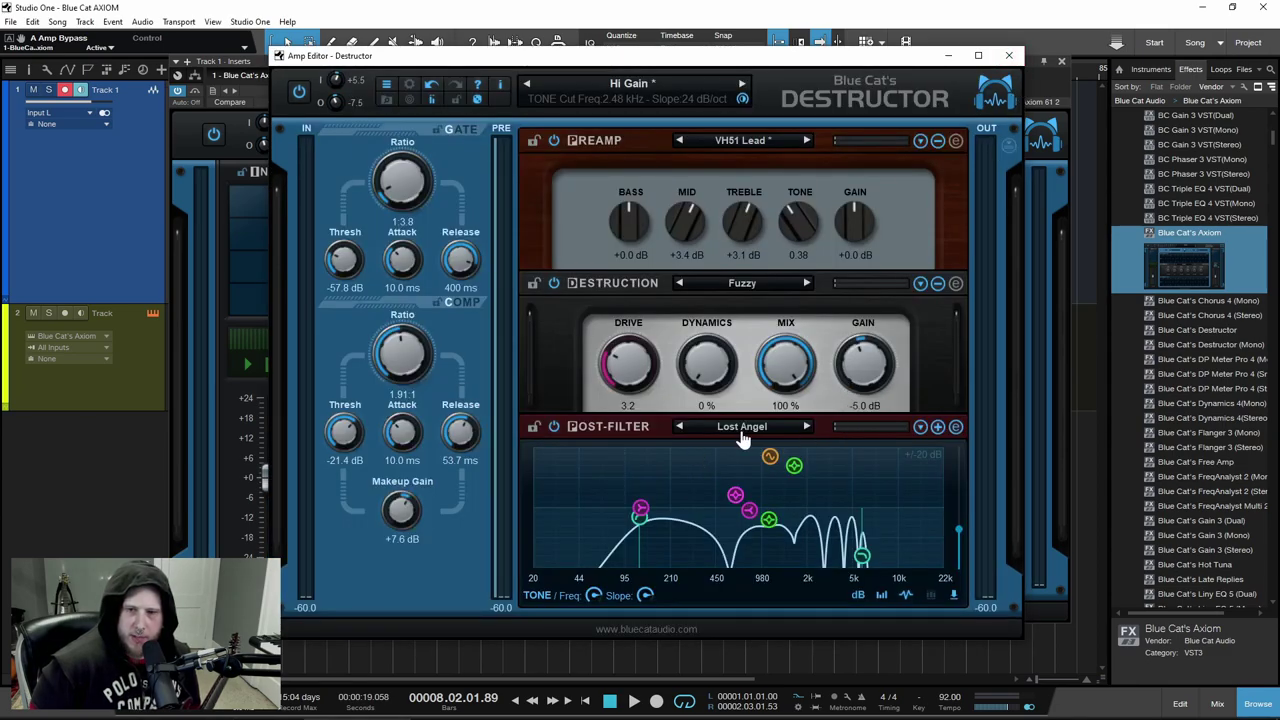
pyautogui.click(956, 428)
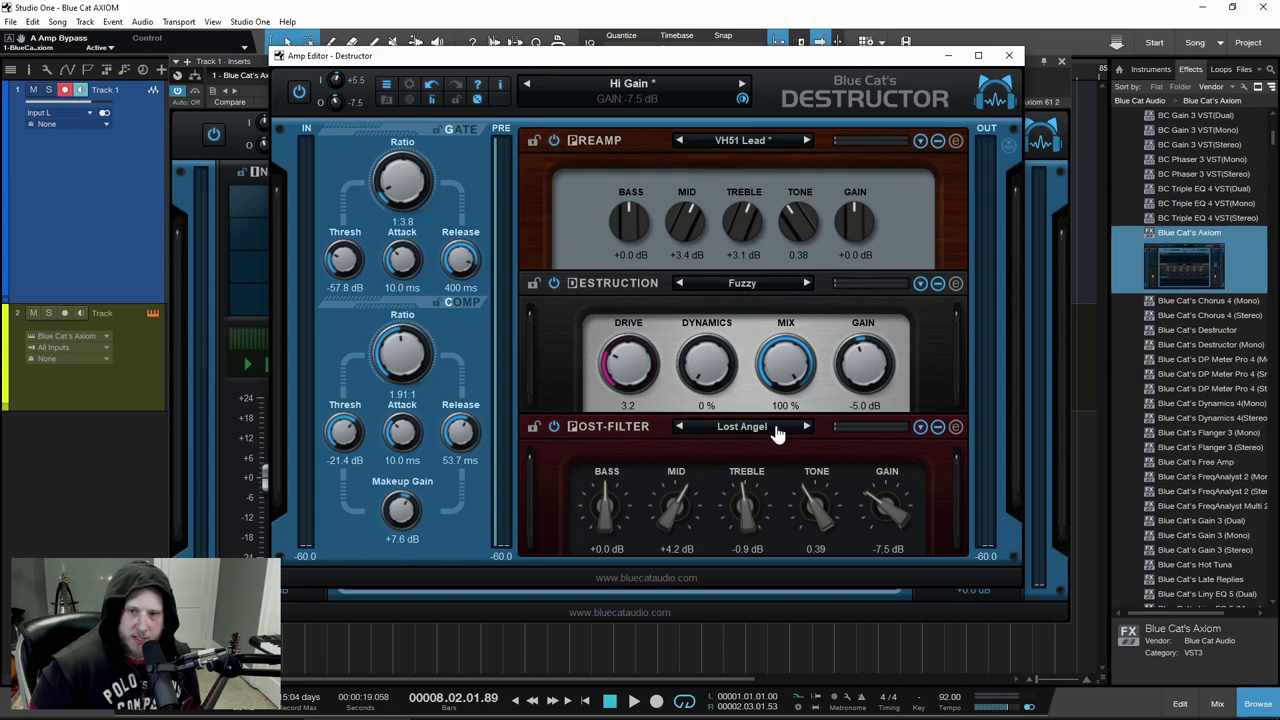
pyautogui.click(1008, 57)
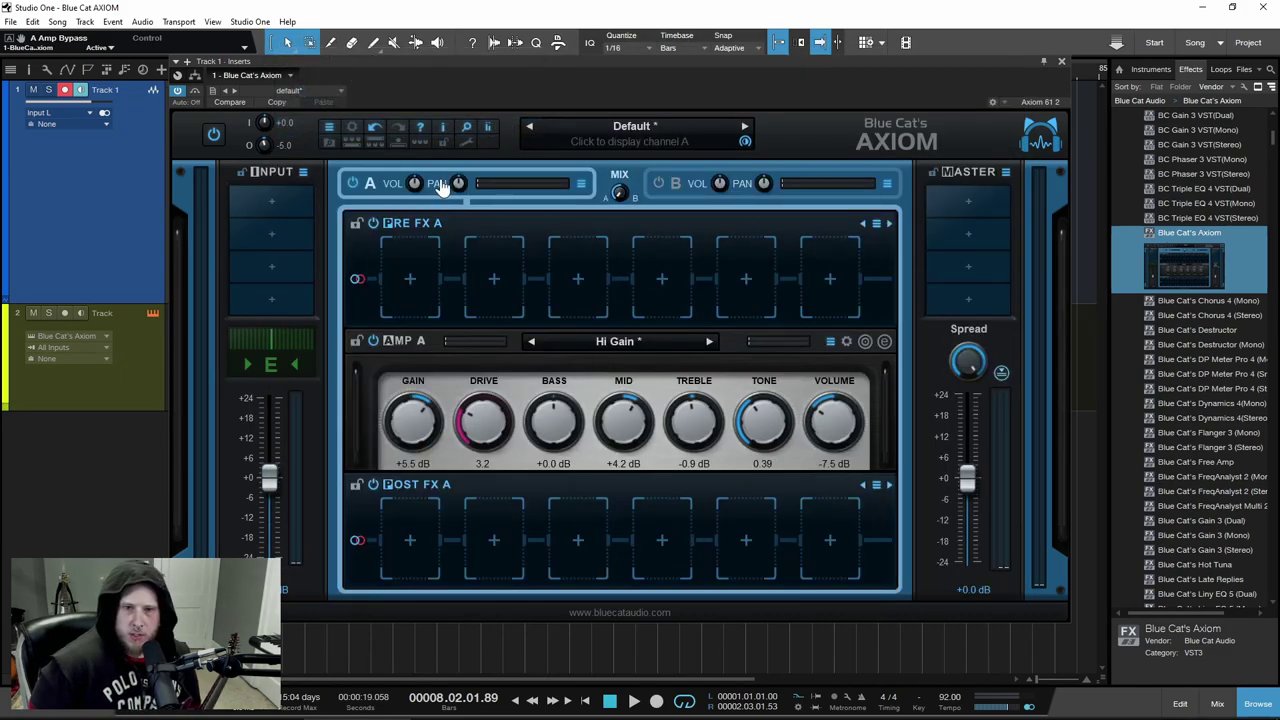
# Load 5150-Sheffield1200s-SM7-ConeEdge-0in from the Shure SM7 folder onto Amp A, showing the full file names, and minimize the file manager
pyautogui.moveTo(489, 72); pyautogui.dragTo(489, 95)
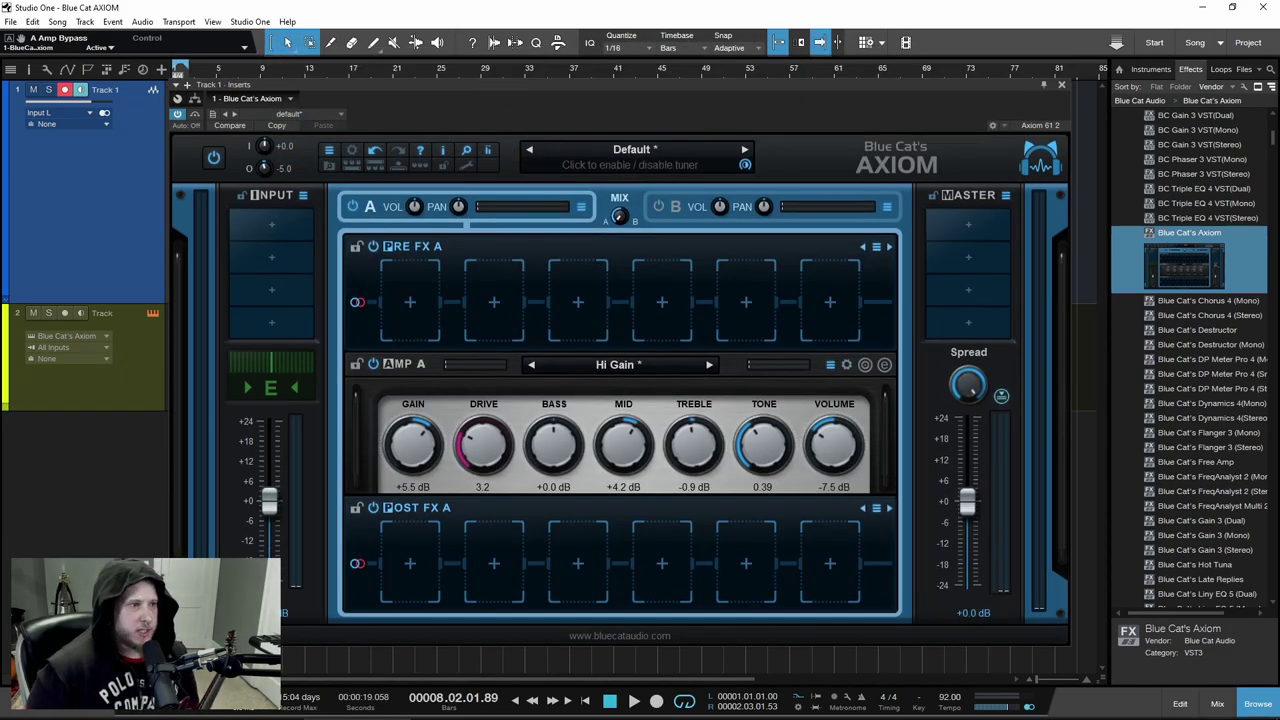
pyautogui.hotkey('alt', 'Tab')
pyautogui.moveTo(844, 119); pyautogui.dragTo(1001, 120)
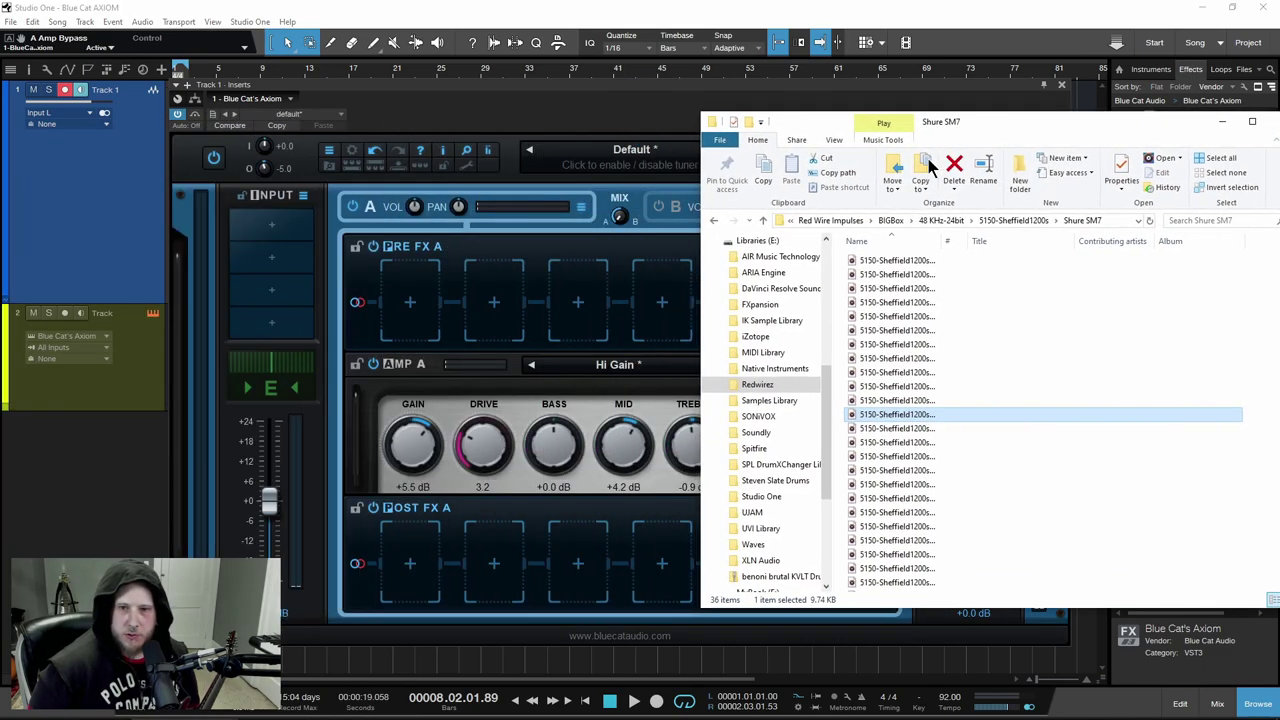
pyautogui.scroll(-4, 984, 523)
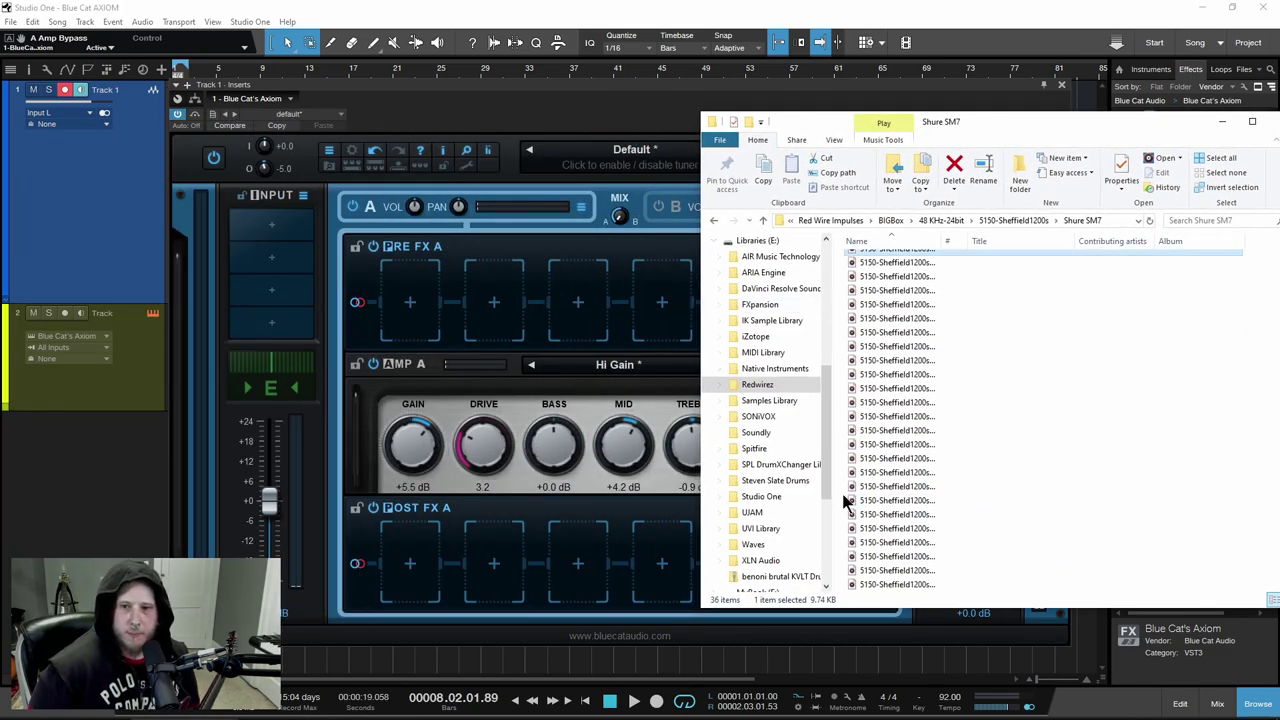
pyautogui.moveTo(864, 486); pyautogui.dragTo(514, 454)
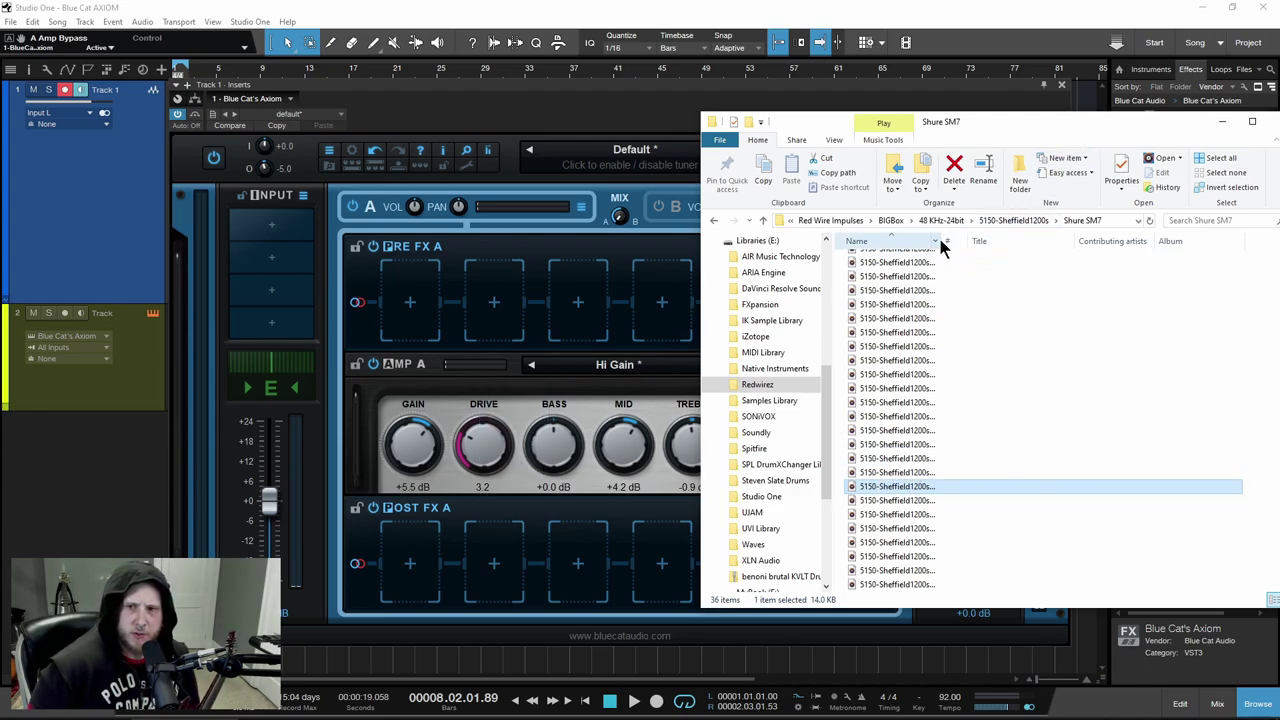
pyautogui.moveTo(940, 243); pyautogui.dragTo(1133, 250)
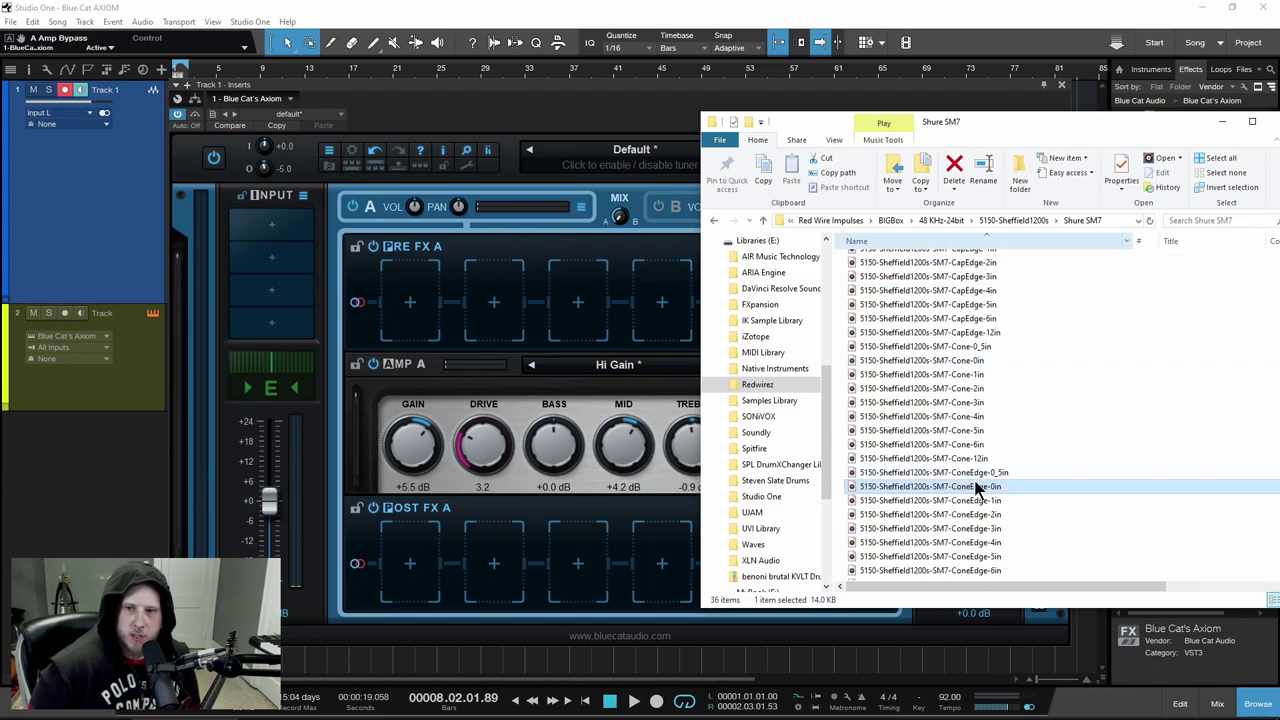
pyautogui.click(1222, 121)
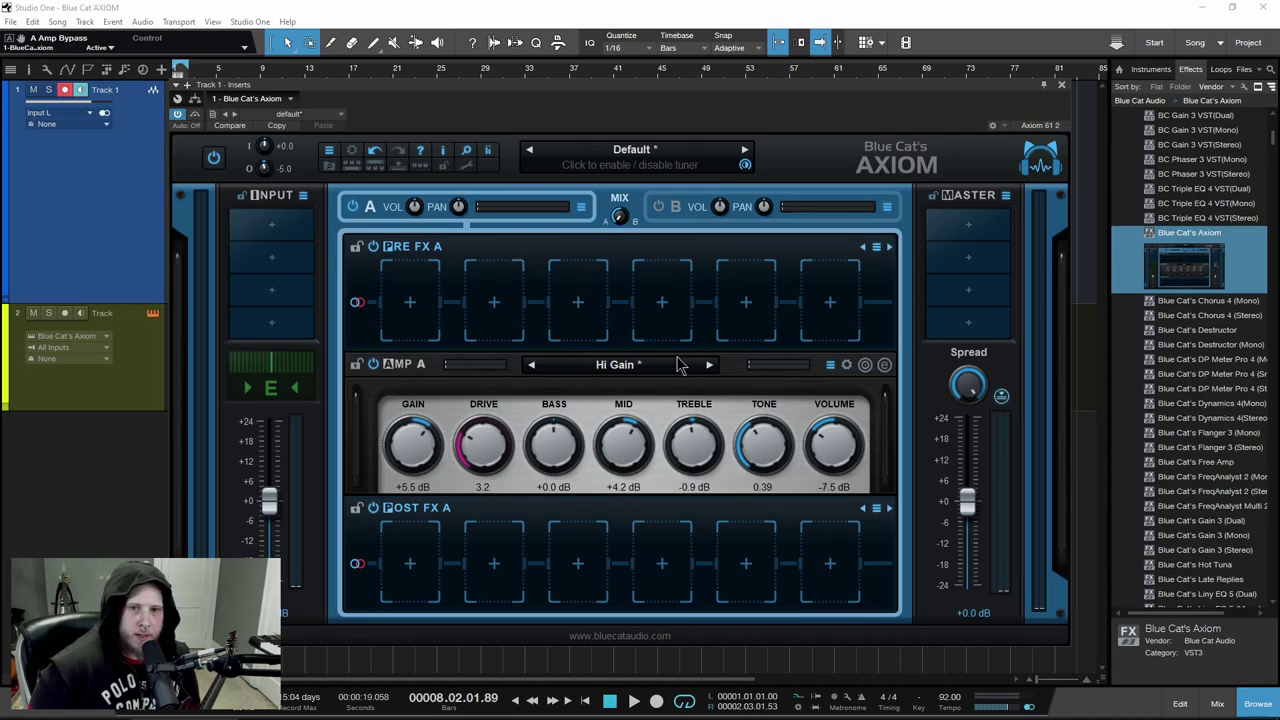
# Open the amp editor and expand the Post-Filter's graph to check the loaded impulse response
pyautogui.click(885, 368)
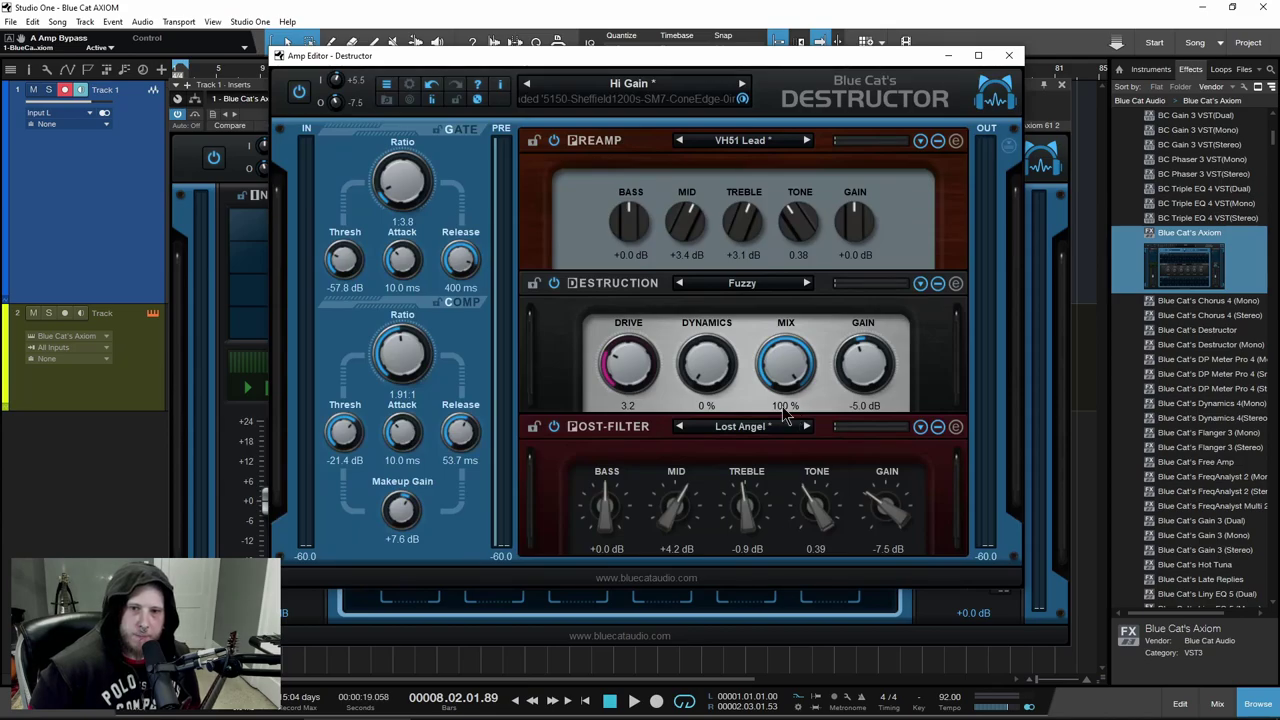
pyautogui.click(955, 427)
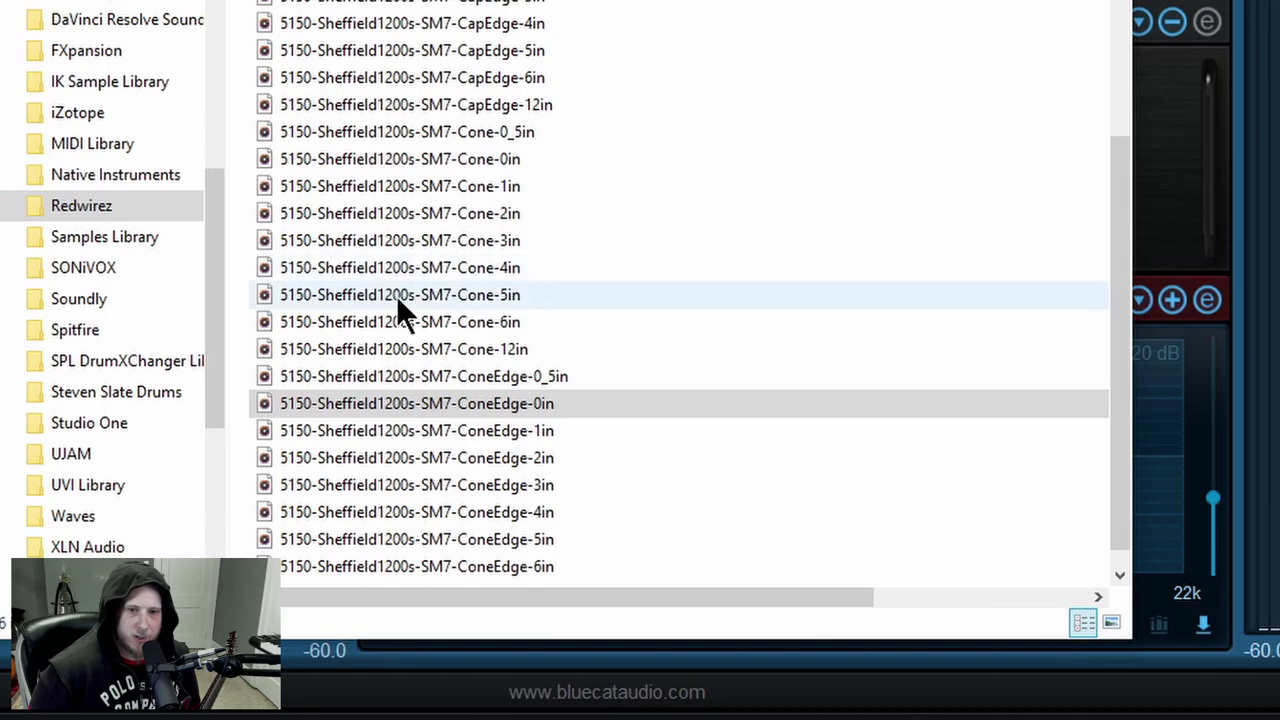
pyautogui.press('Escape')
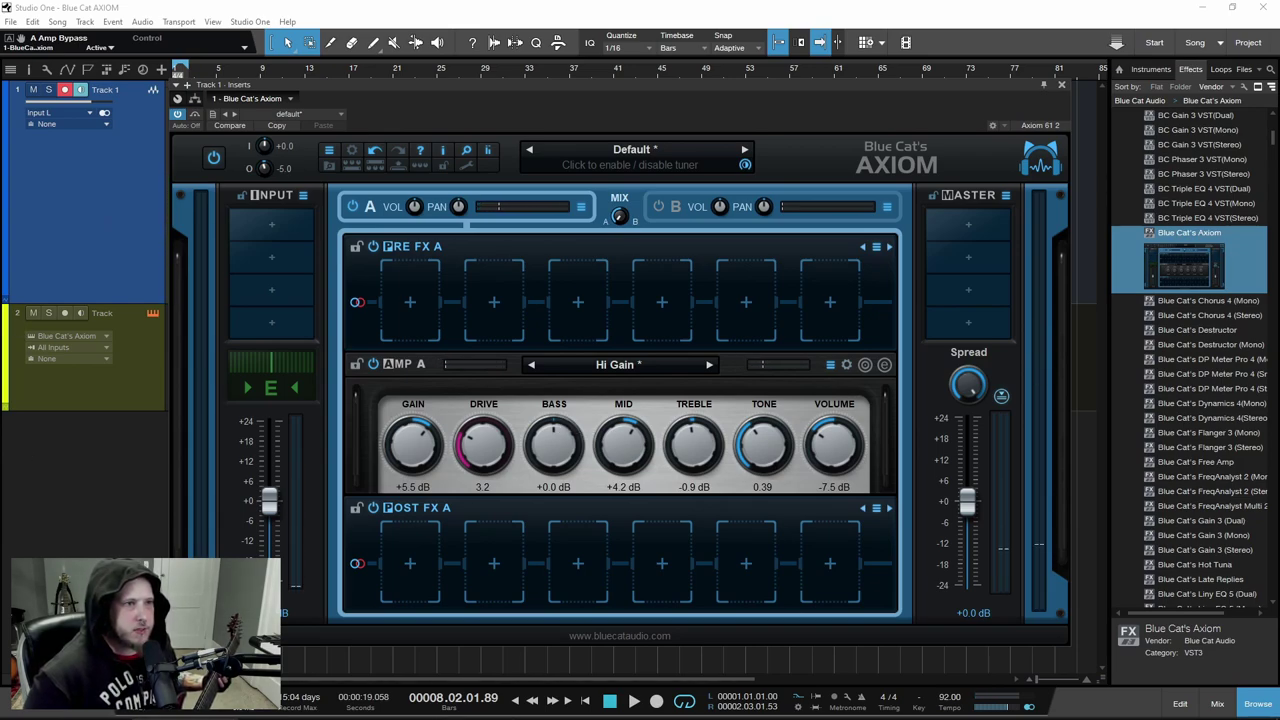
# Browse in the file manager to the Heil PR30 folder of the Soldano412B-S12Xs cabinet and widen the name column to show full names
pyautogui.hotkey('alt', 'Tab')
pyautogui.click(357, 170)
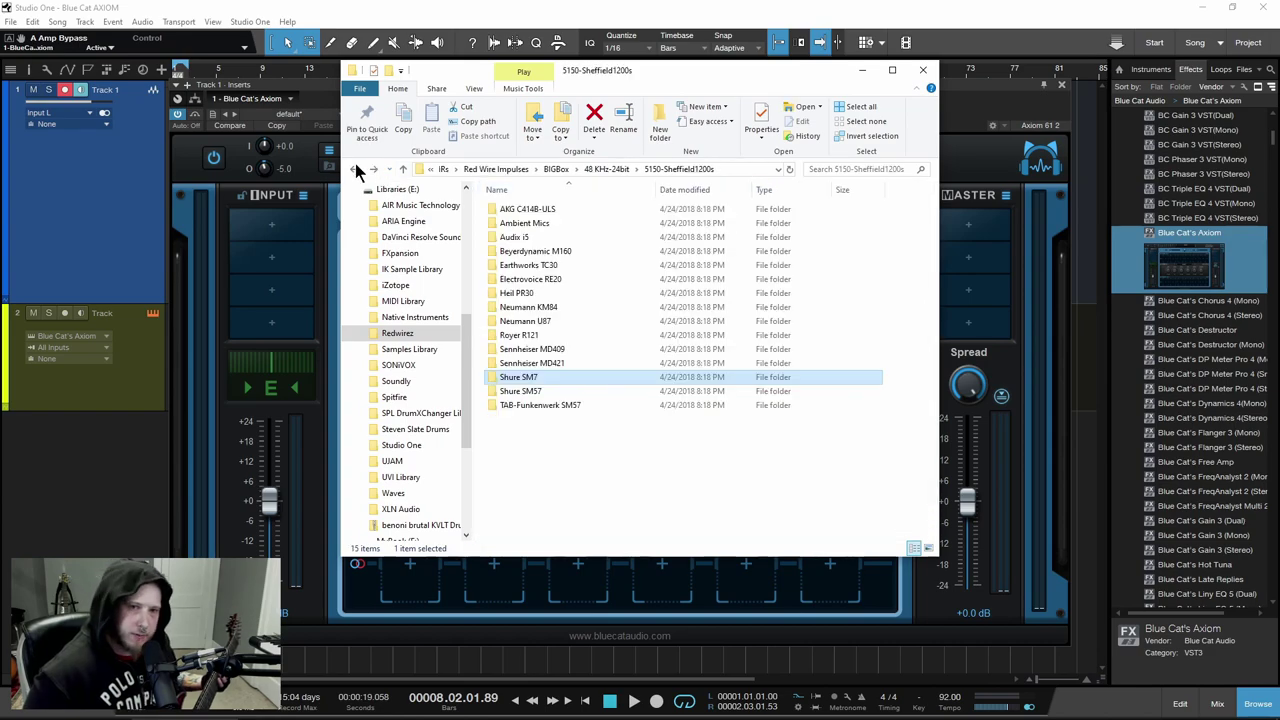
pyautogui.click(355, 170)
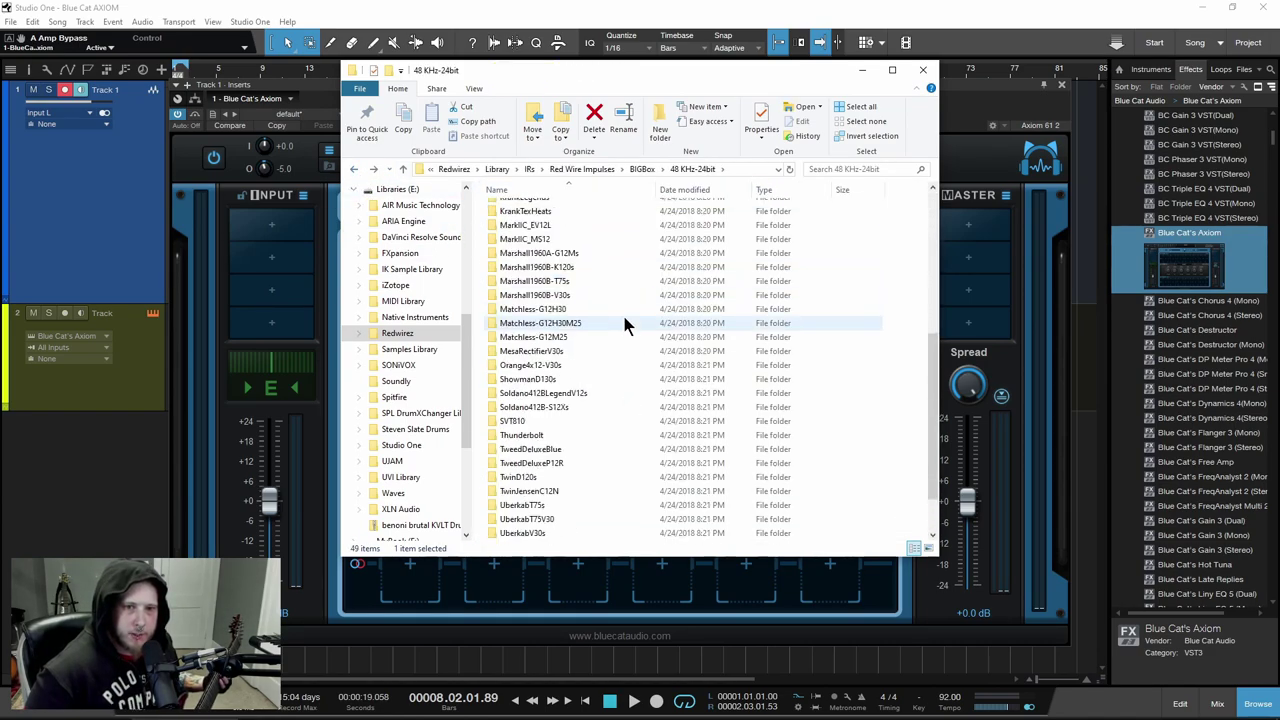
pyautogui.scroll(-5, 555, 367)
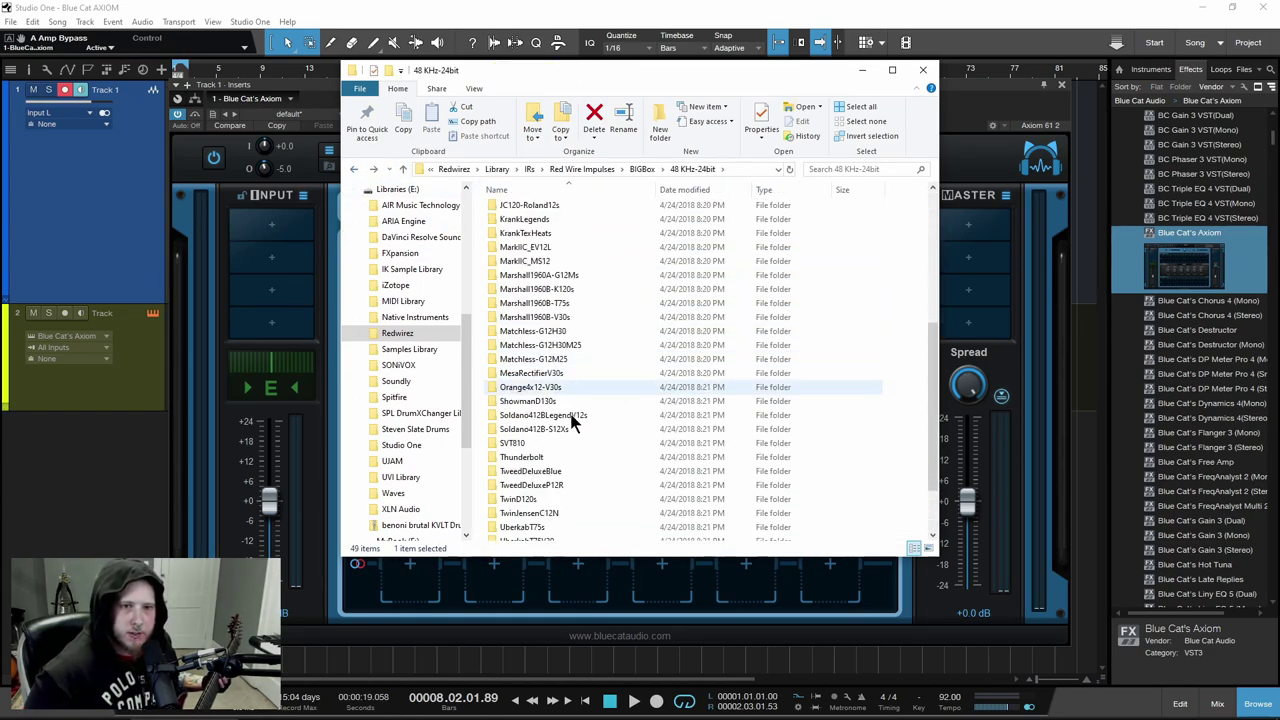
pyautogui.doubleClick(566, 432)
pyautogui.doubleClick(557, 291)
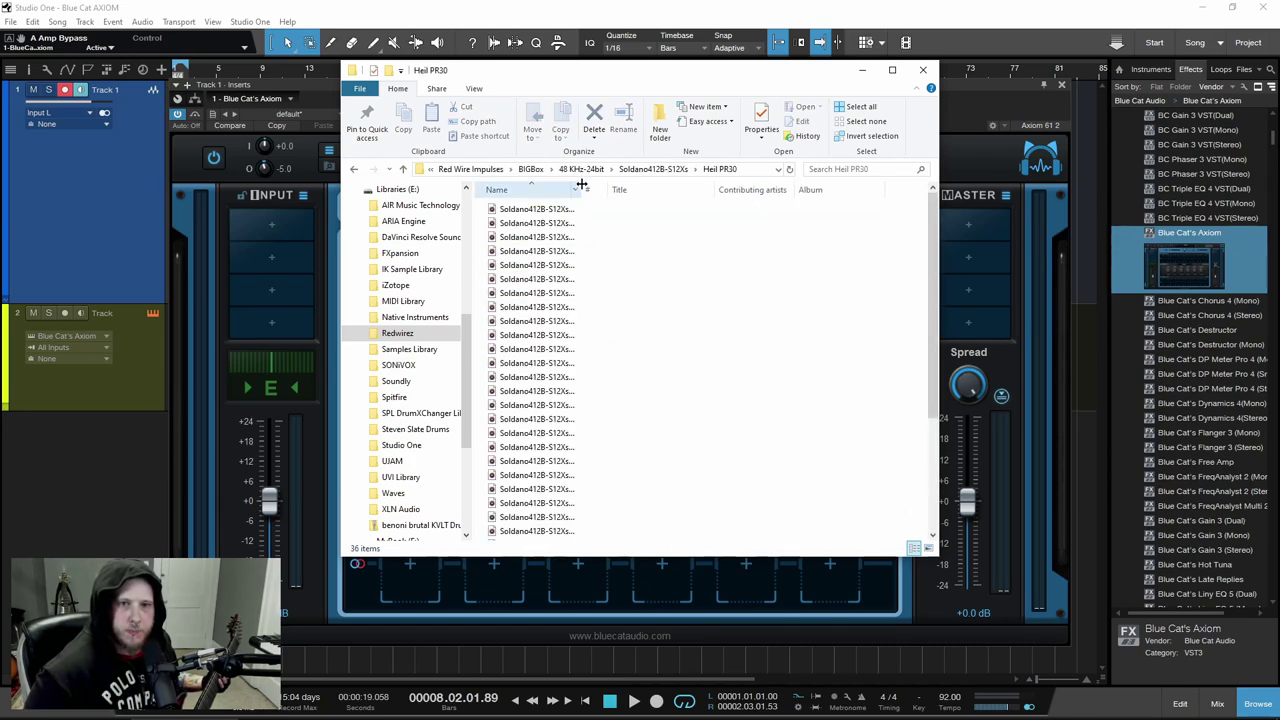
pyautogui.doubleClick(582, 189)
# Load Soldano412B-S12Xs-PR30-CapEdge-4in onto Amp A and check it in the amp editor
pyautogui.moveTo(577, 78); pyautogui.dragTo(1062, 110)
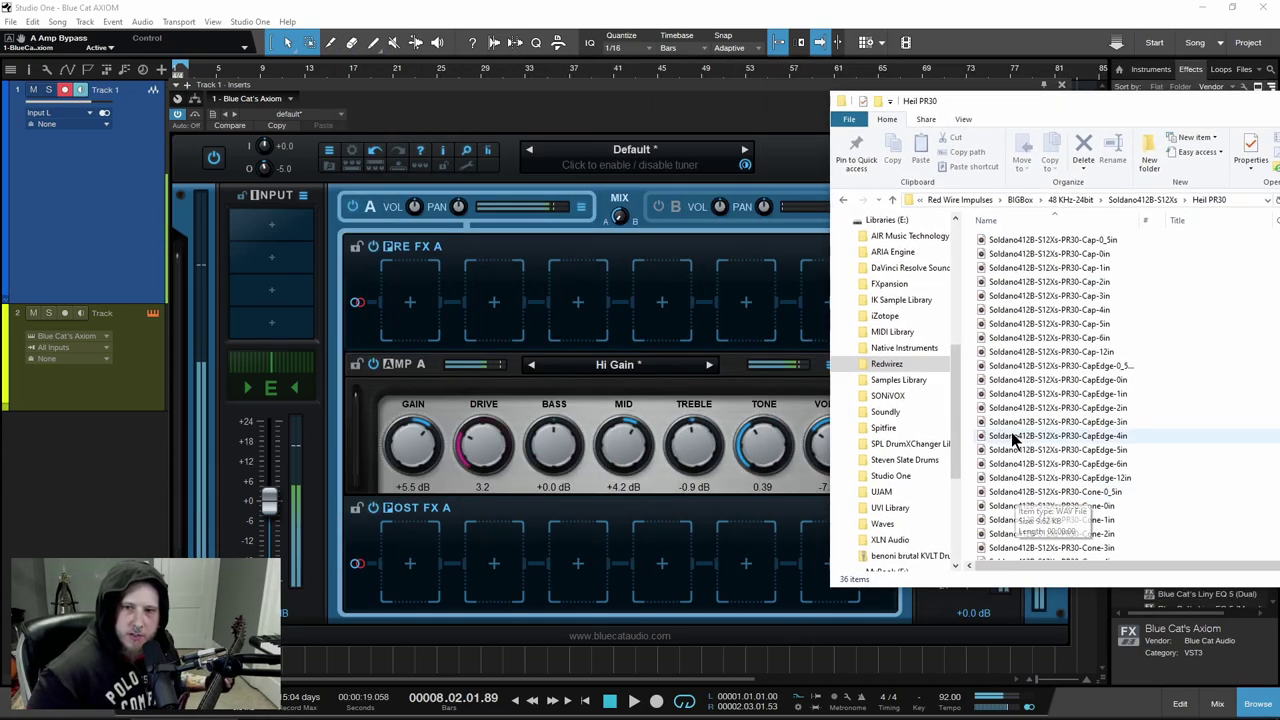
pyautogui.moveTo(990, 436); pyautogui.dragTo(552, 442)
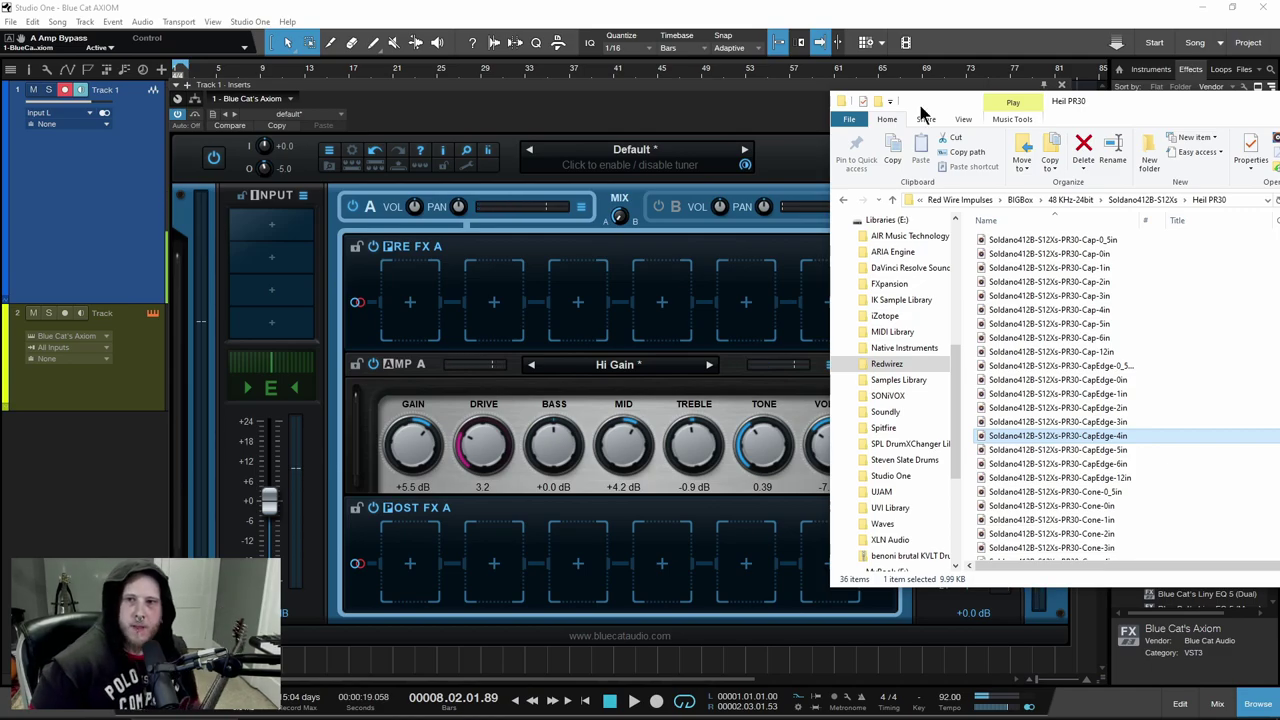
pyautogui.moveTo(1150, 118); pyautogui.dragTo(571, 109)
pyautogui.click(825, 95)
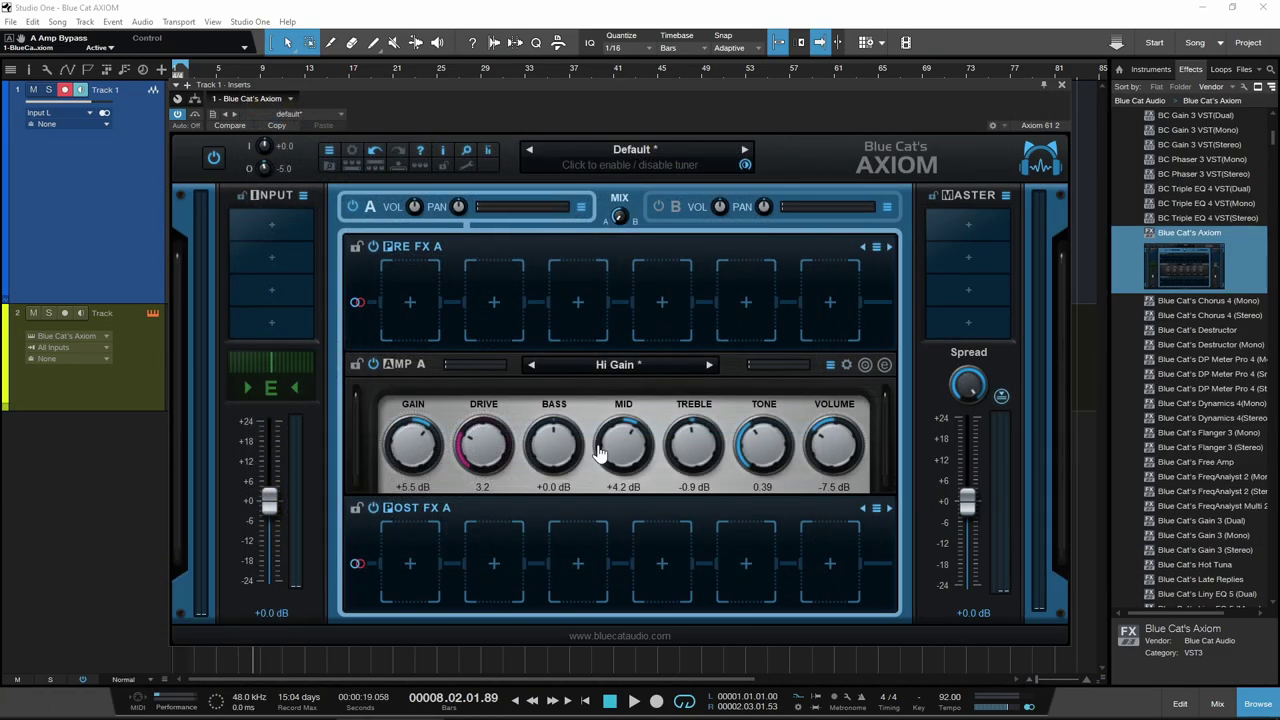
pyautogui.click(884, 367)
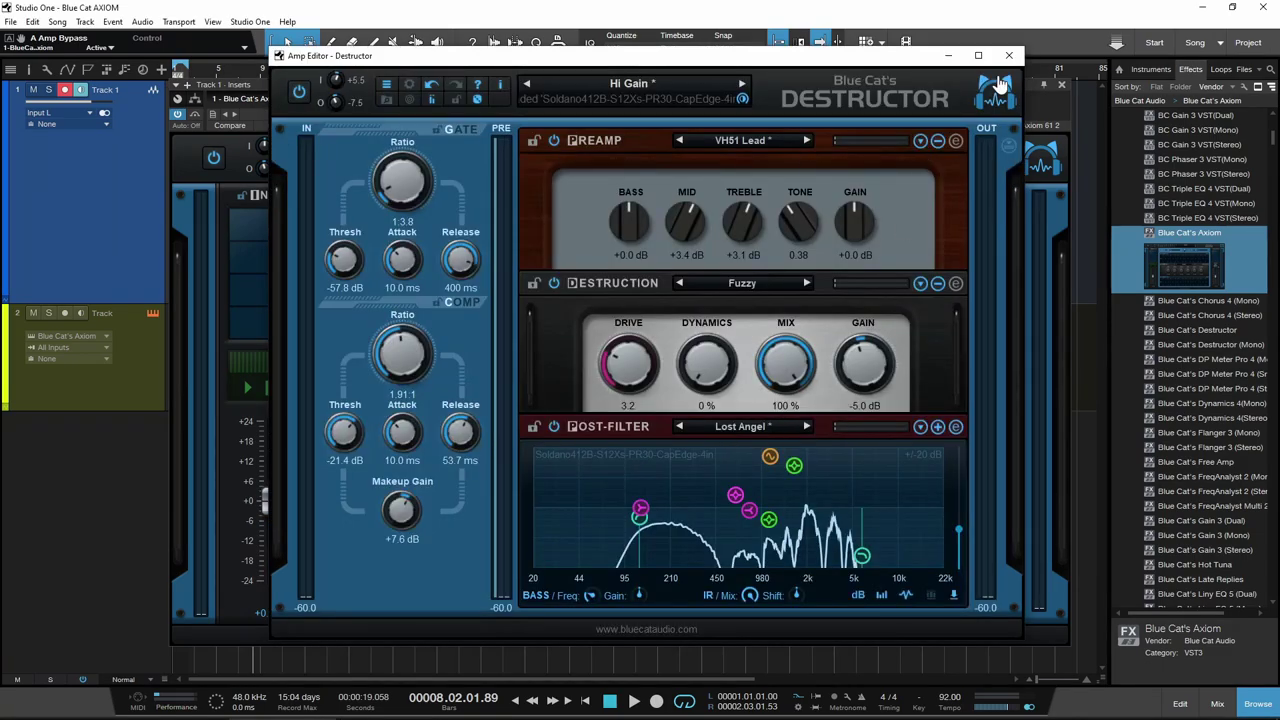
pyautogui.click(1009, 55)
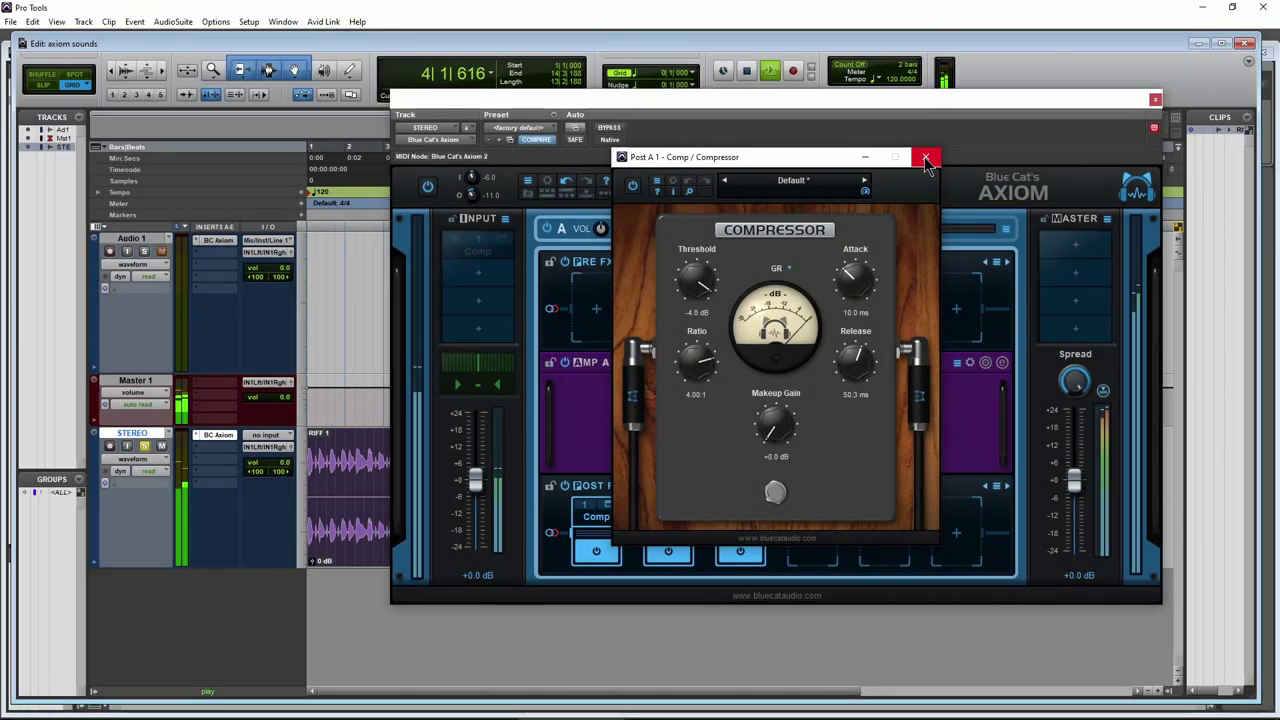
# In Pro Tools, close the Compressor window and look over the Reverb and Chorus settings in Post FX A
pyautogui.click(926, 160)
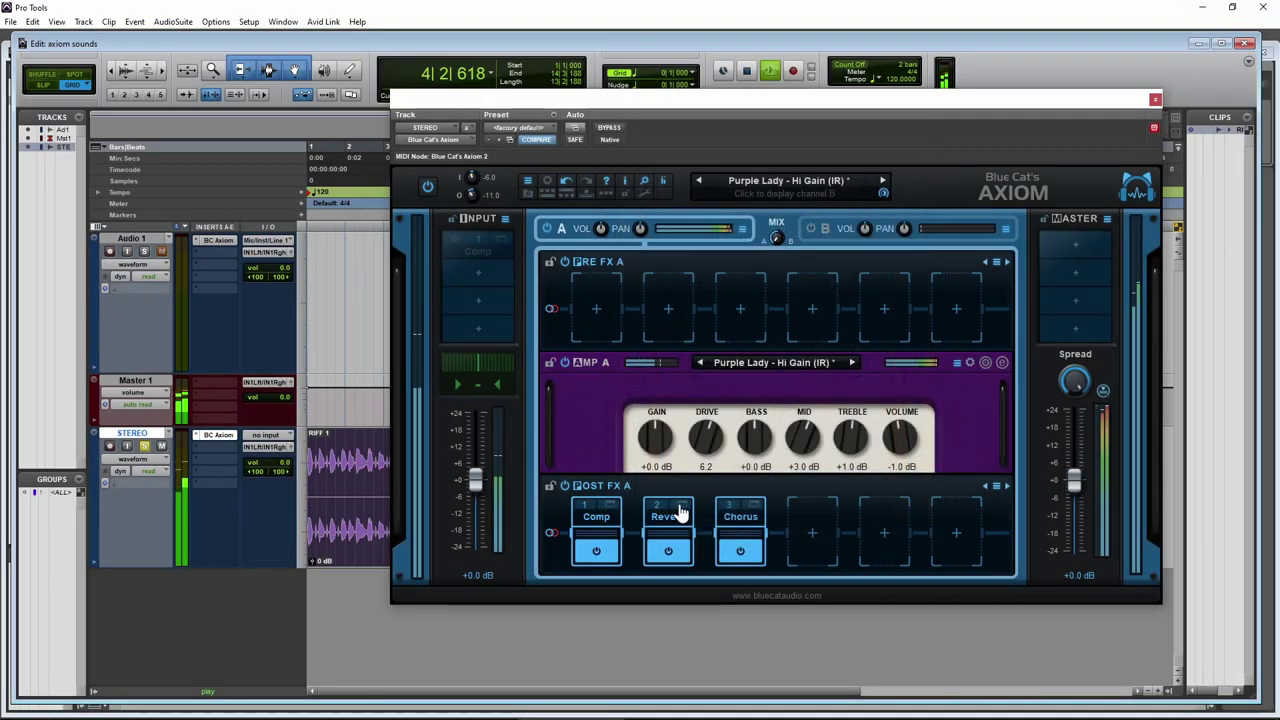
pyautogui.click(685, 505)
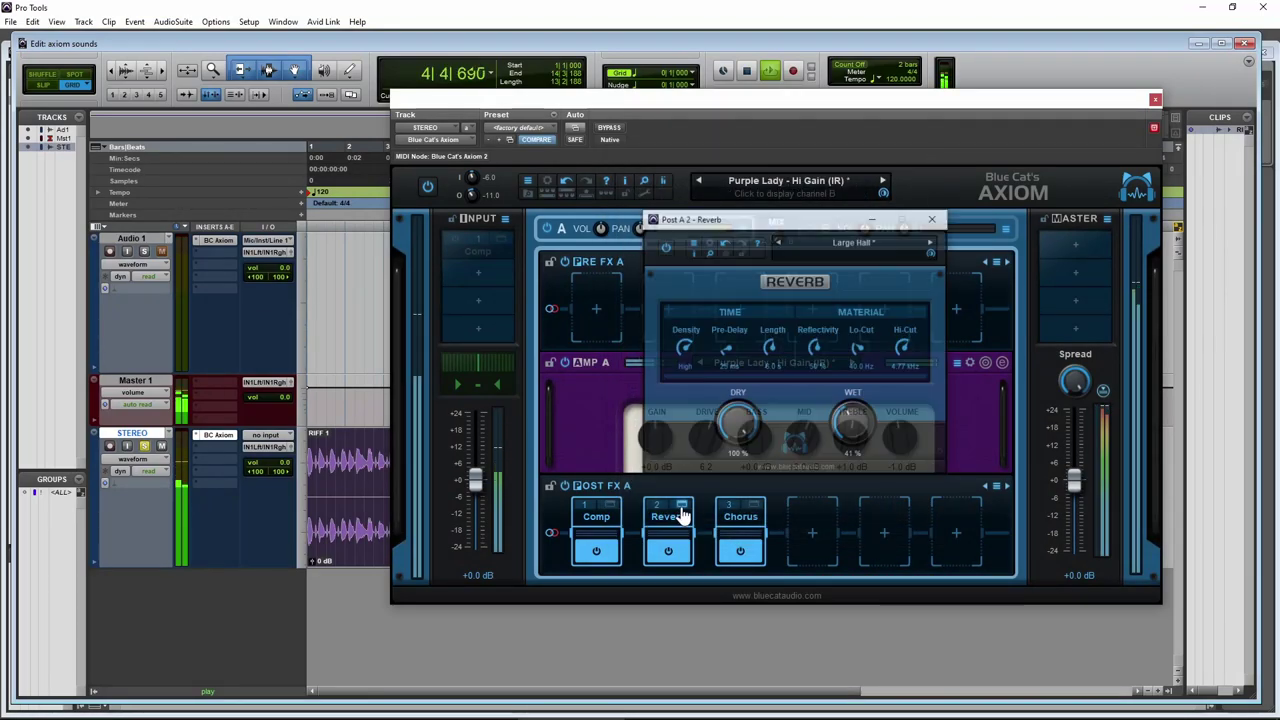
pyautogui.click(933, 218)
pyautogui.click(757, 504)
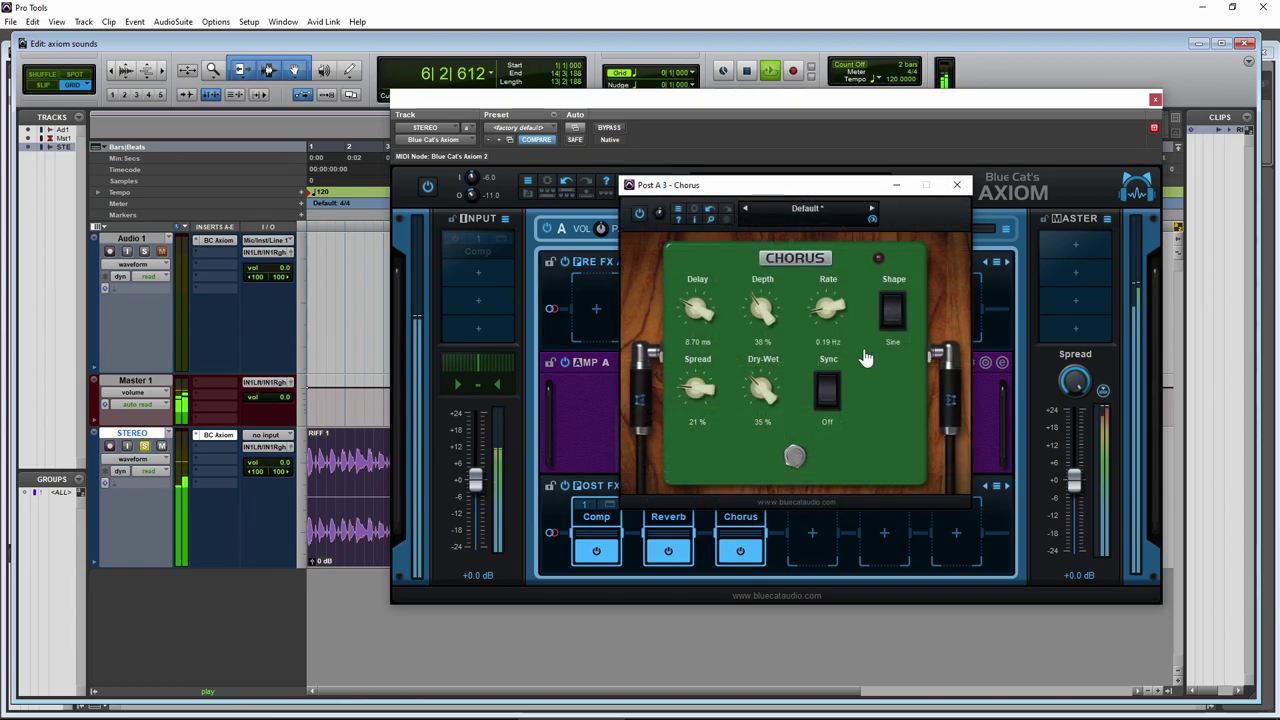
pyautogui.click(957, 190)
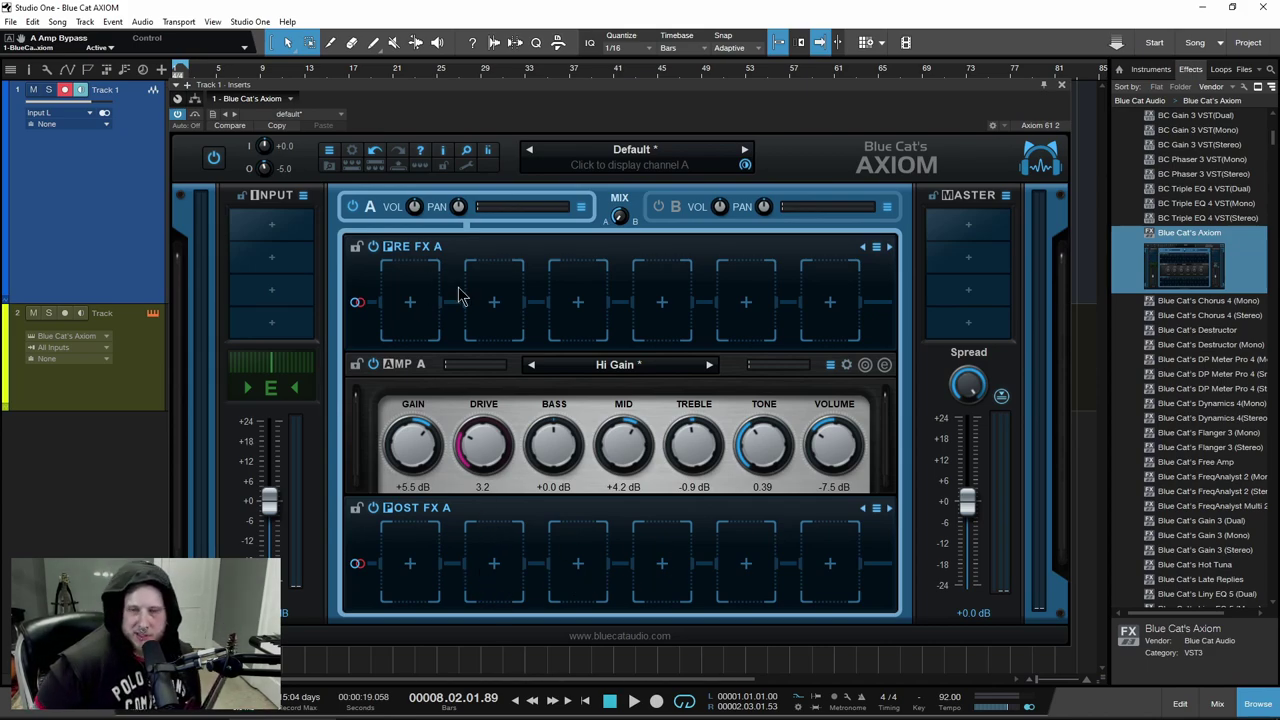
# View channel B's effects and amp chain in Axiom, and return to channel A
pyautogui.click(675, 210)
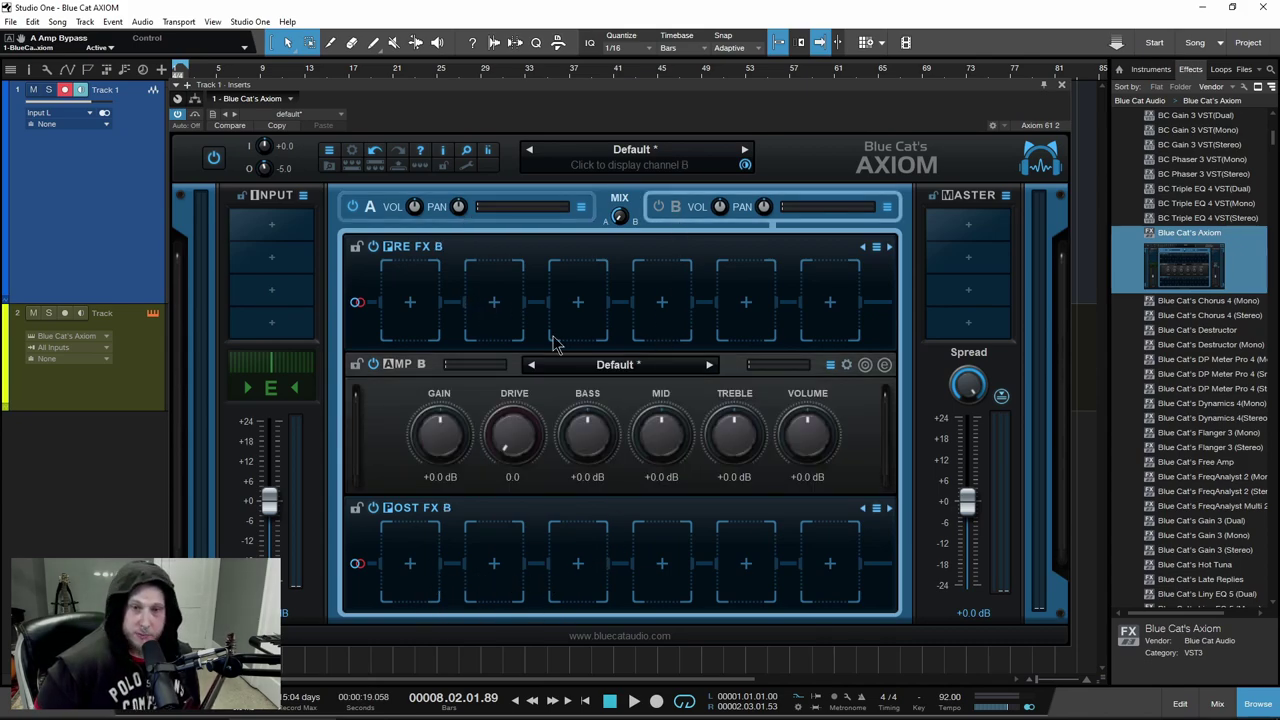
pyautogui.click(380, 210)
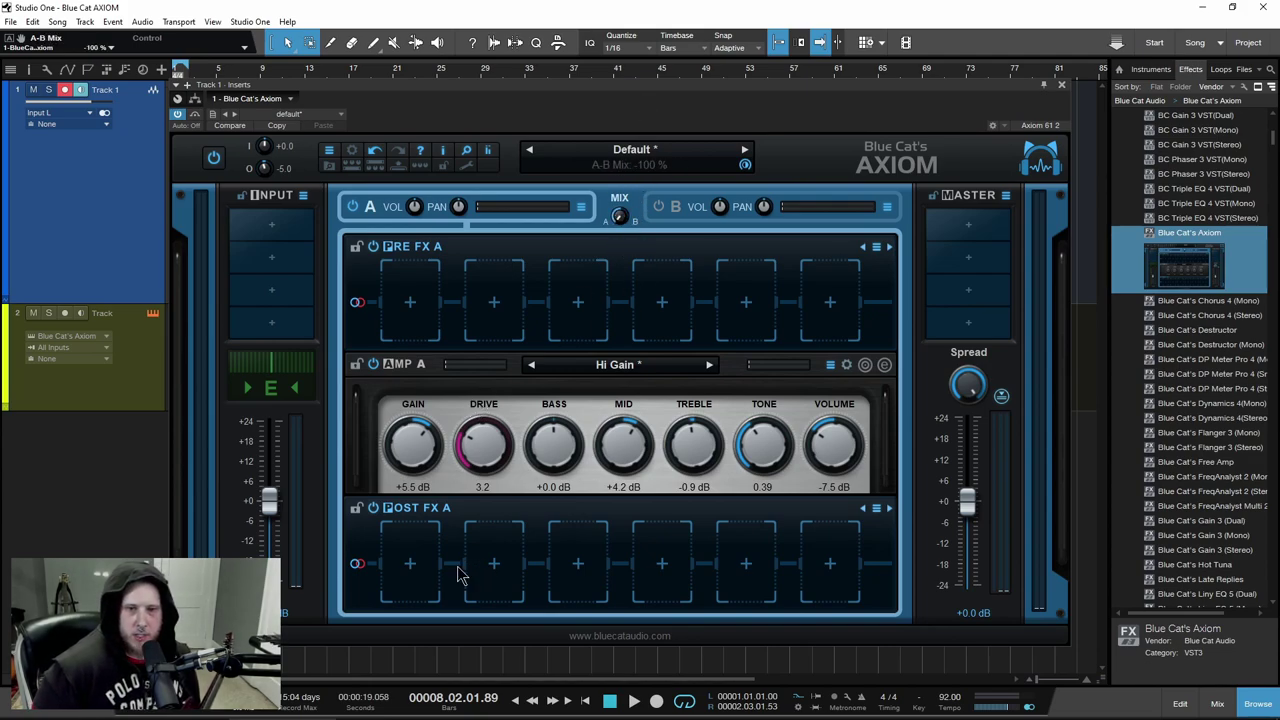
# Browse the built-in effect categories available for the first Post FX A slot, including FX and Delay & Reverb
pyautogui.click(421, 562)
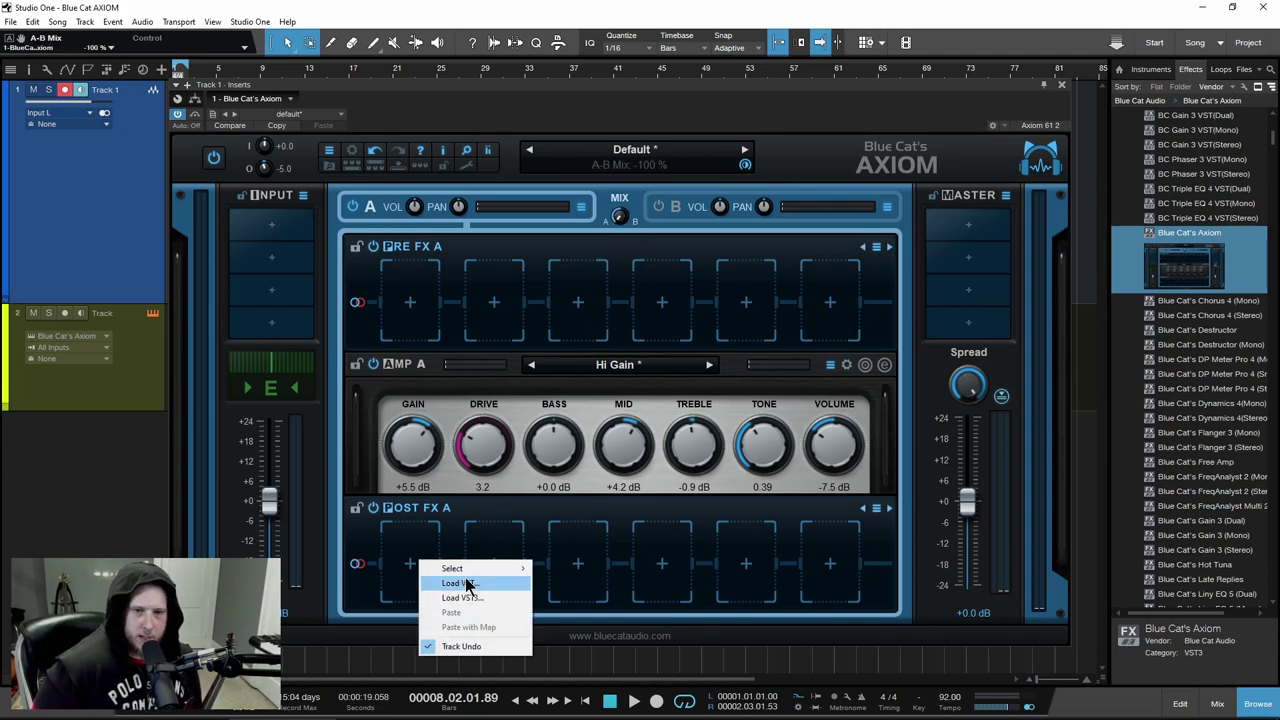
pyautogui.moveTo(474, 570)
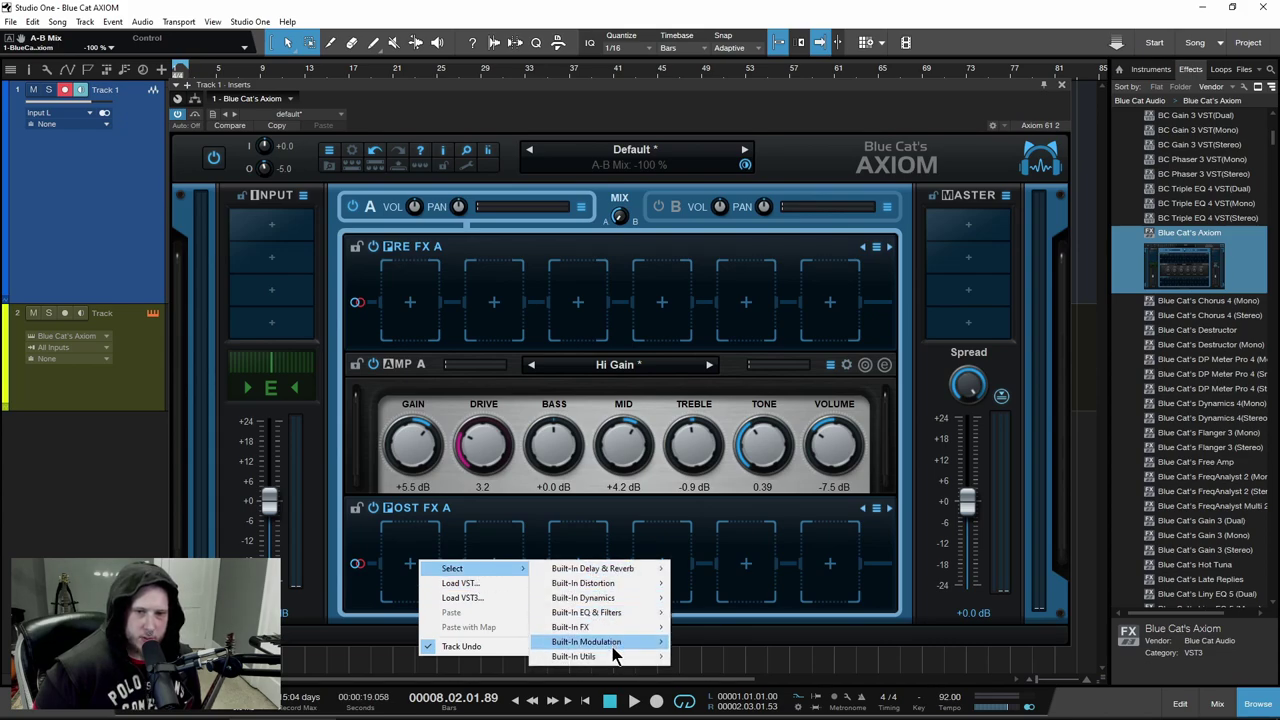
pyautogui.moveTo(613, 645)
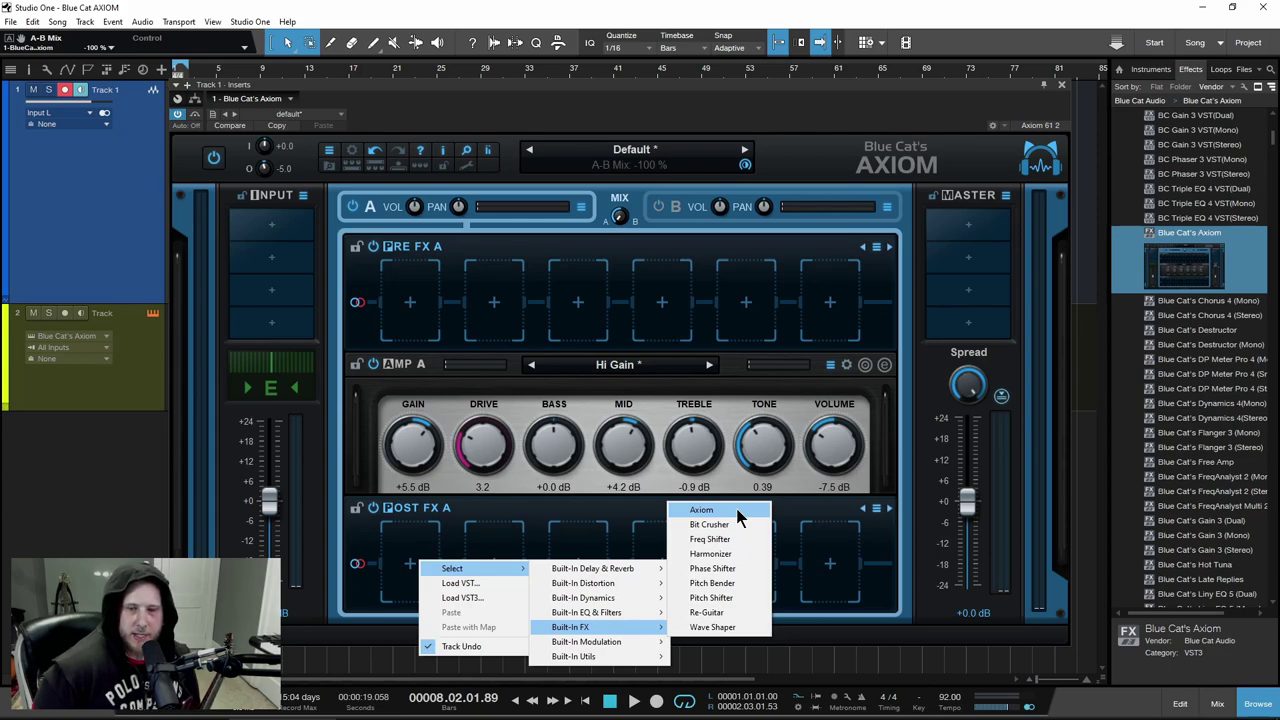
pyautogui.moveTo(600, 568)
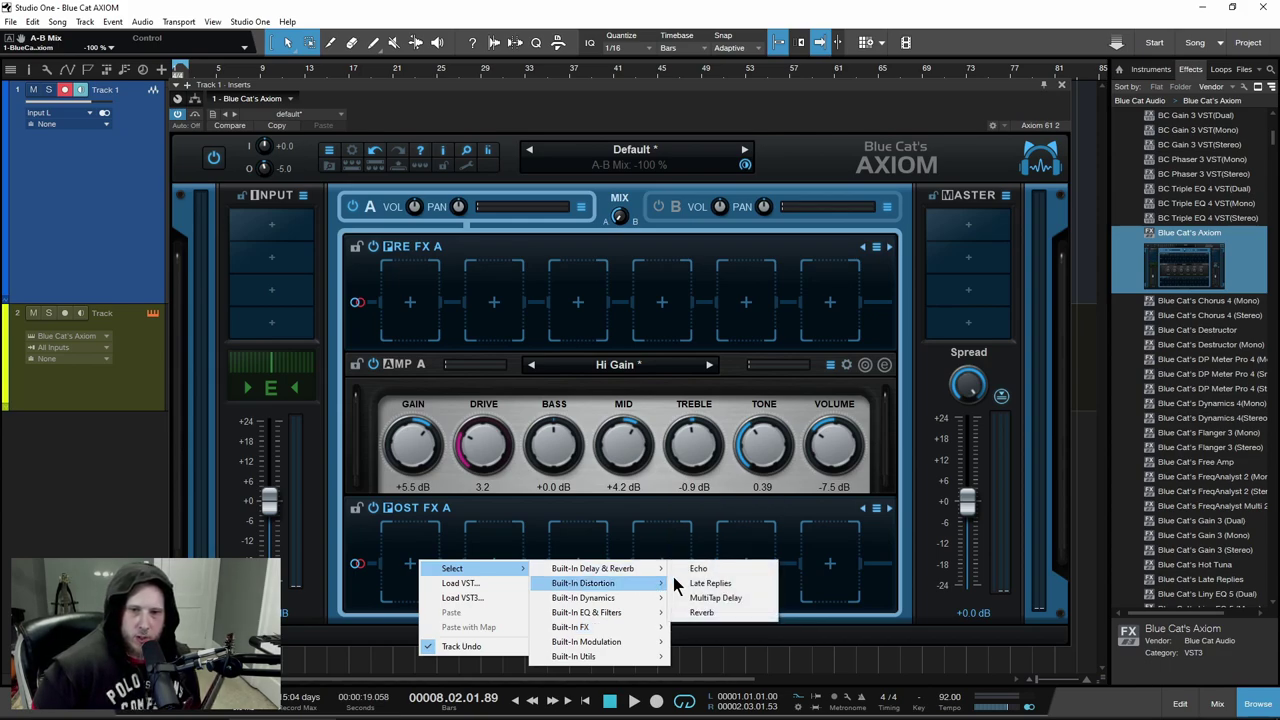
pyautogui.click(712, 584)
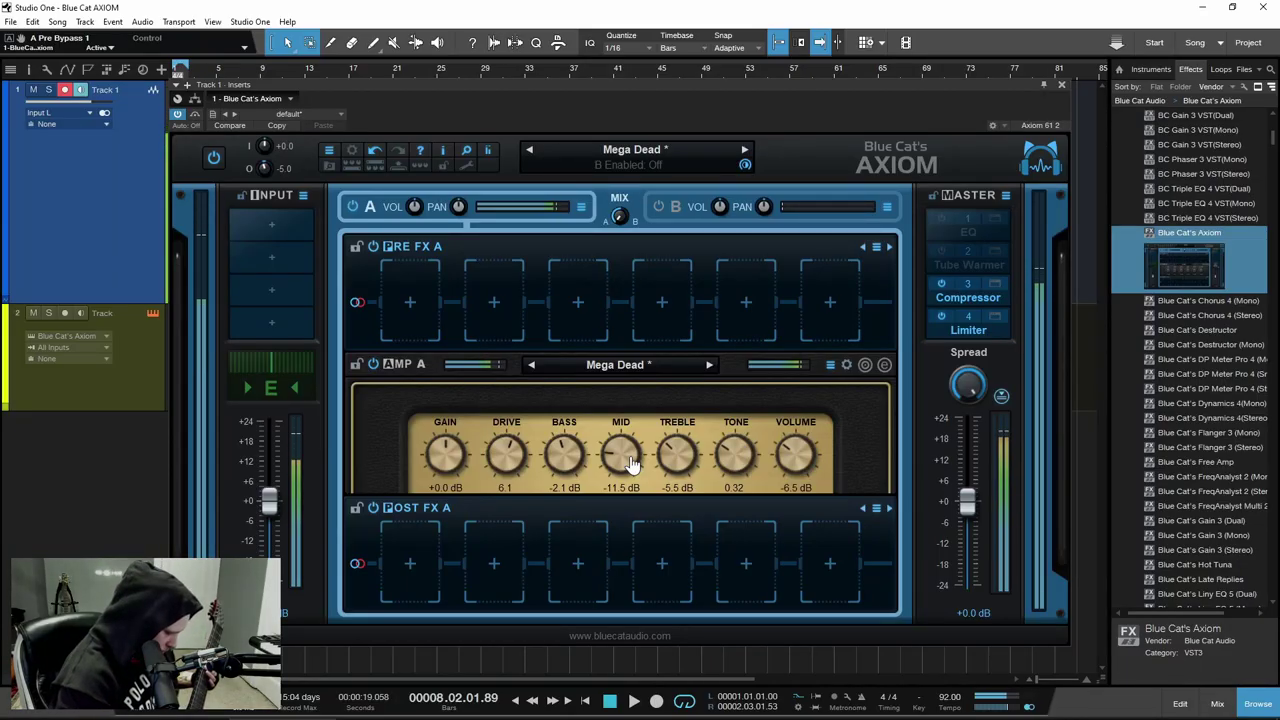
# Add the built-in Reverb effect to the second Post FX A slot
pyautogui.rightClick(497, 541)
pyautogui.moveTo(530, 549)
pyautogui.moveTo(675, 549)
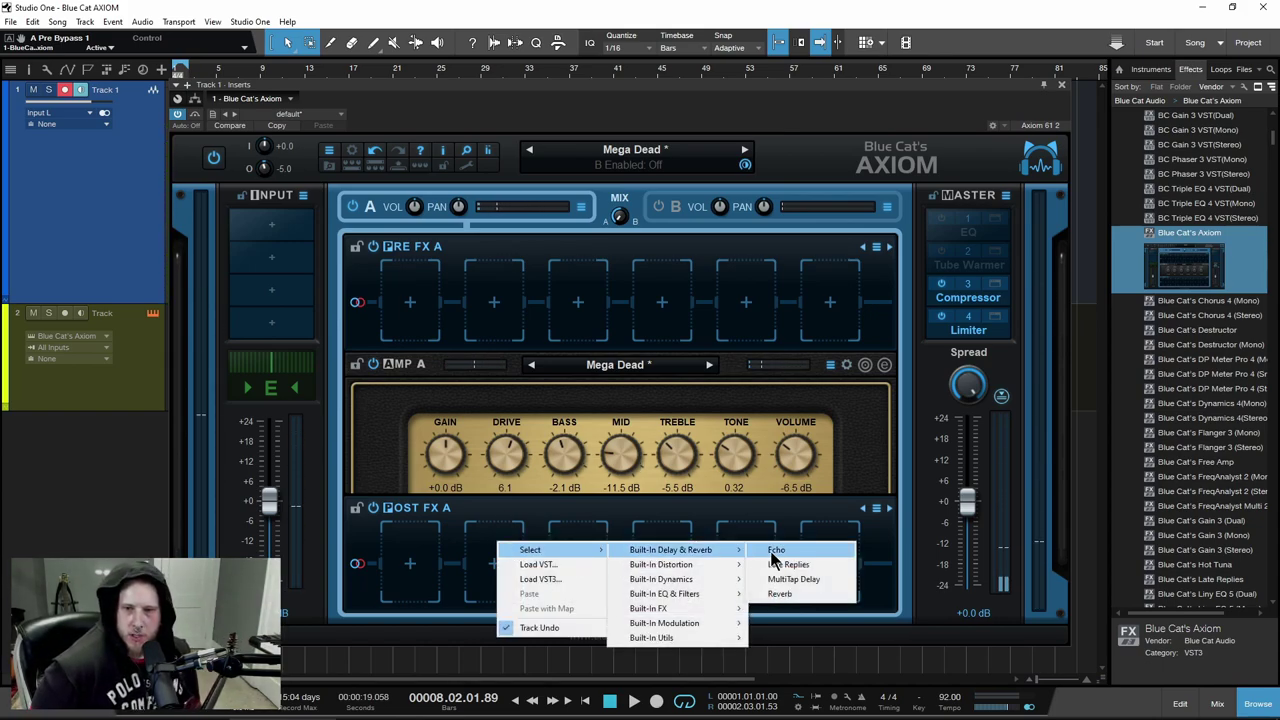
pyautogui.click(803, 591)
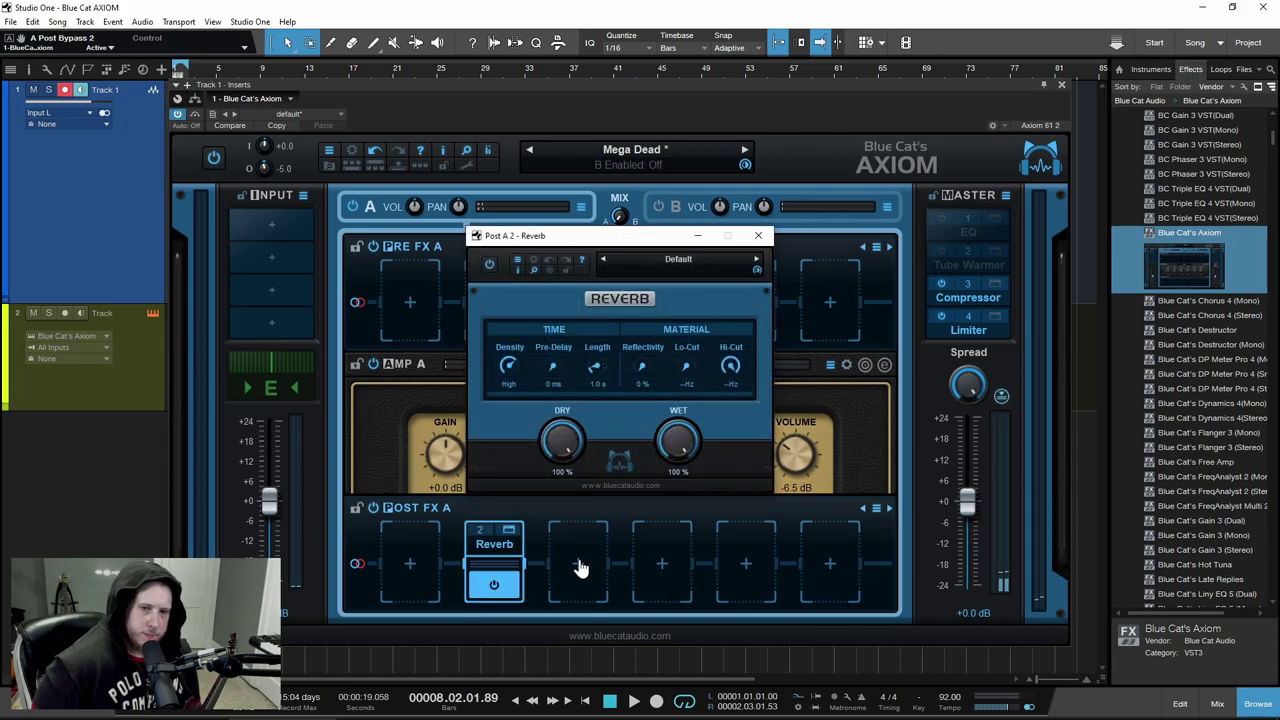
# Add the built-in Chorus effect to the third Post FX A slot and close the Chorus and Reverb editors
pyautogui.rightClick(580, 566)
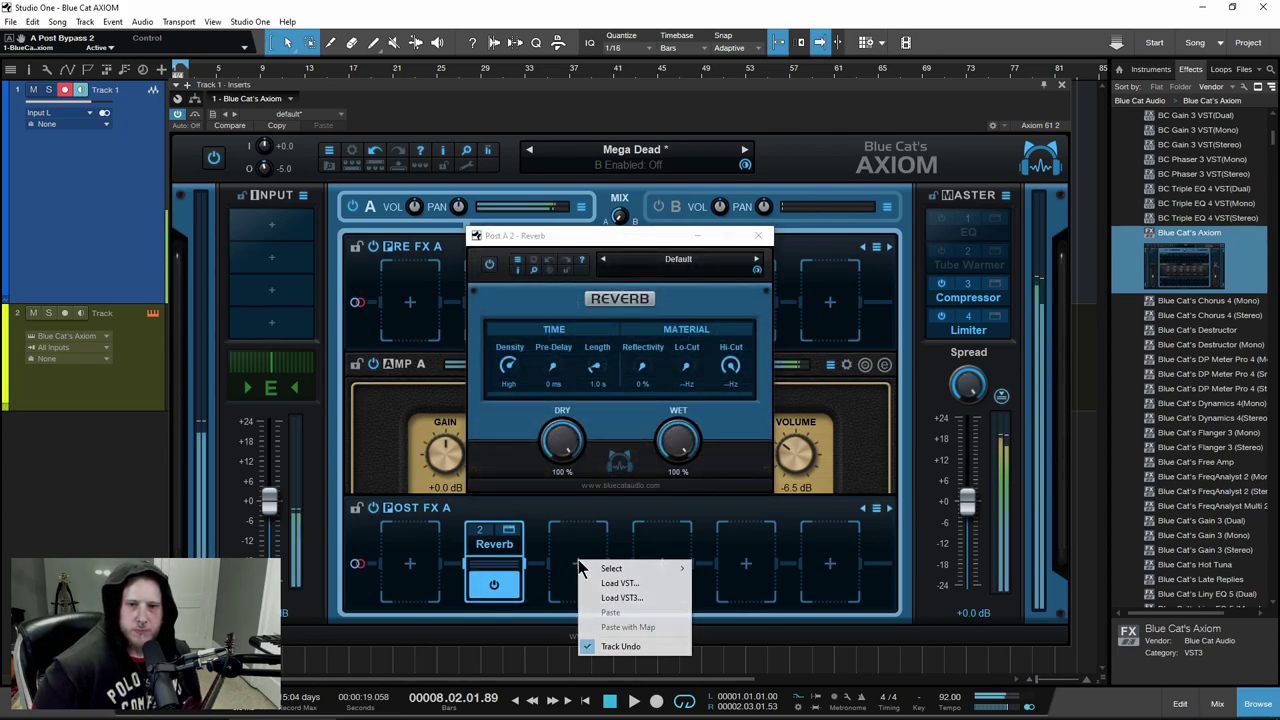
pyautogui.moveTo(623, 570)
pyautogui.moveTo(767, 614)
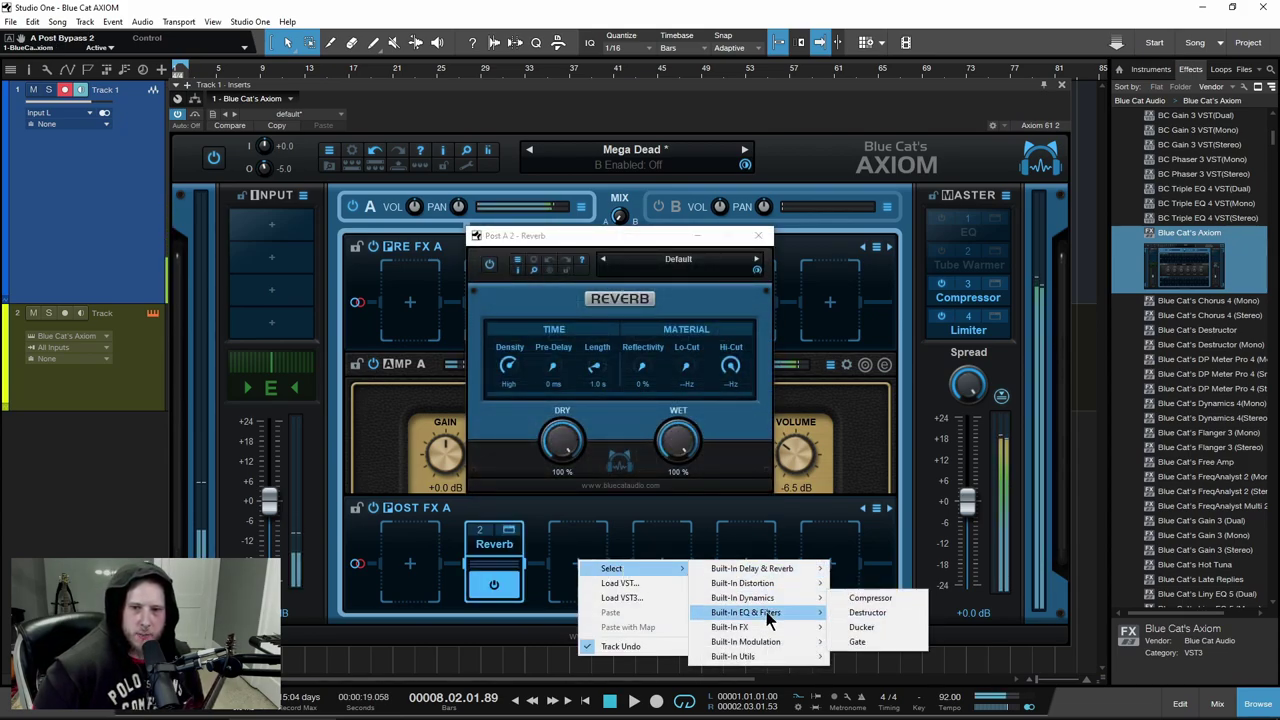
pyautogui.moveTo(790, 641)
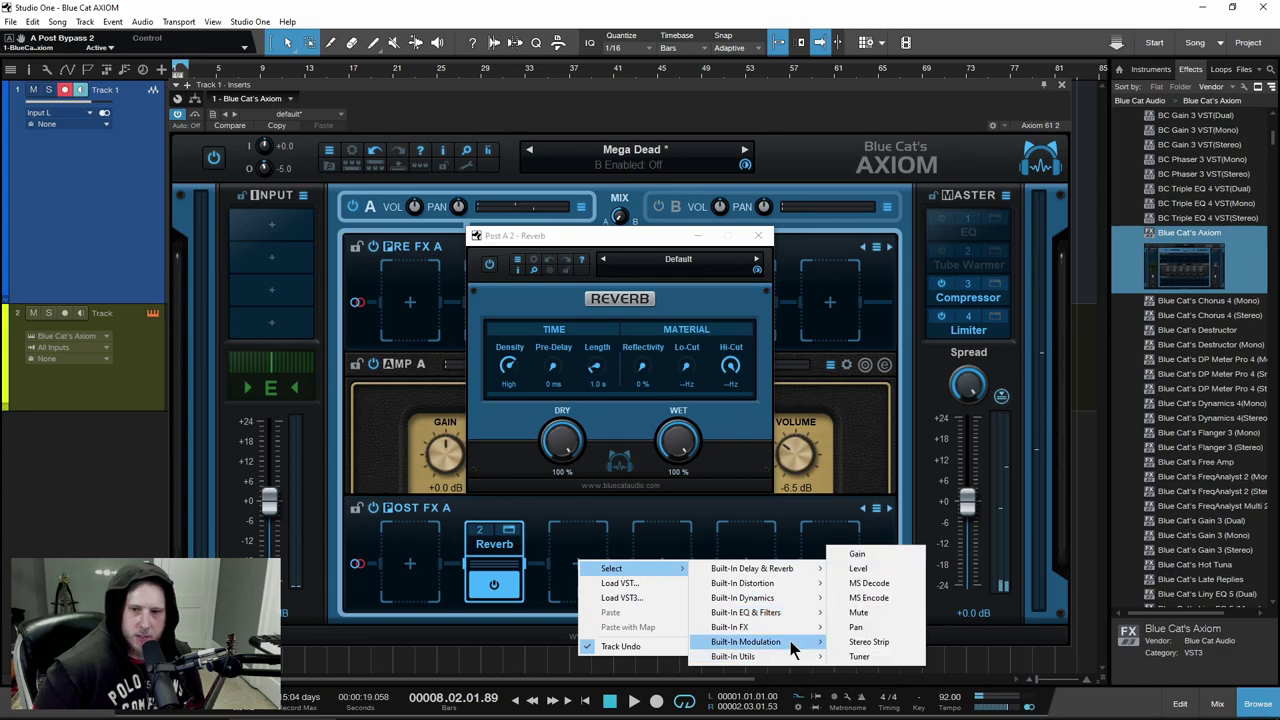
pyautogui.click(860, 642)
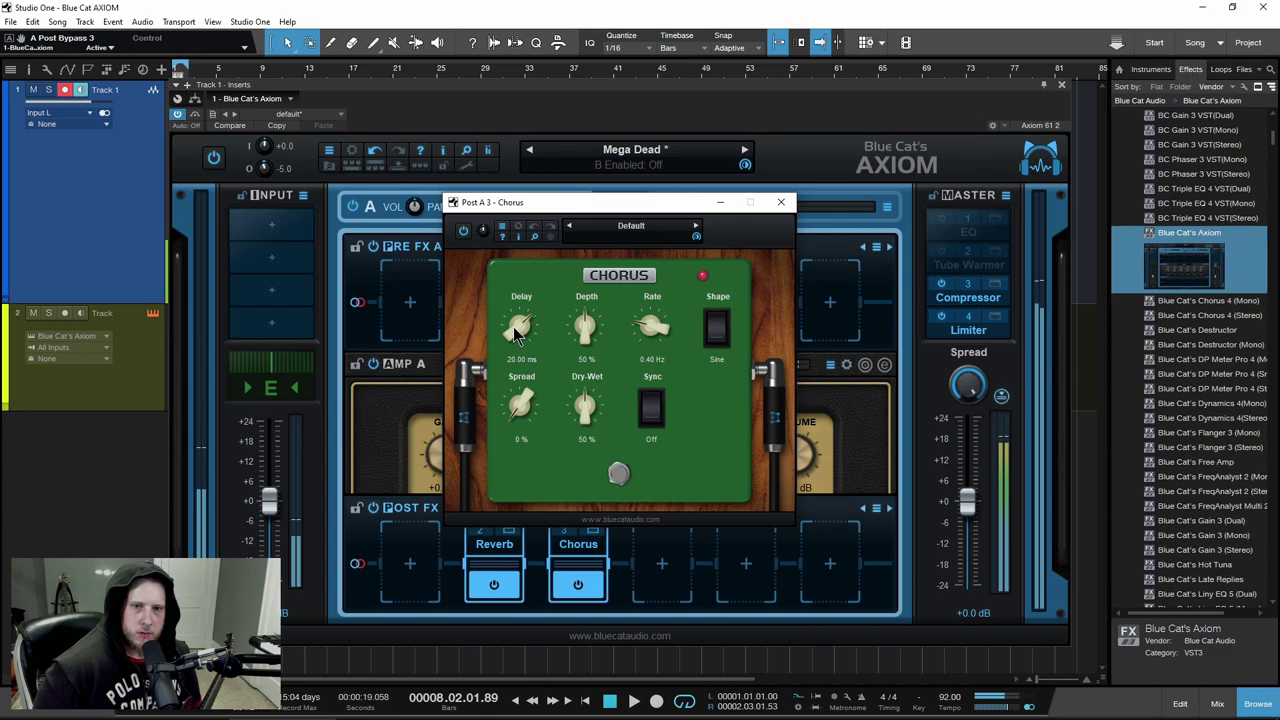
pyautogui.moveTo(515, 333); pyautogui.dragTo(517, 345)
pyautogui.click(781, 202)
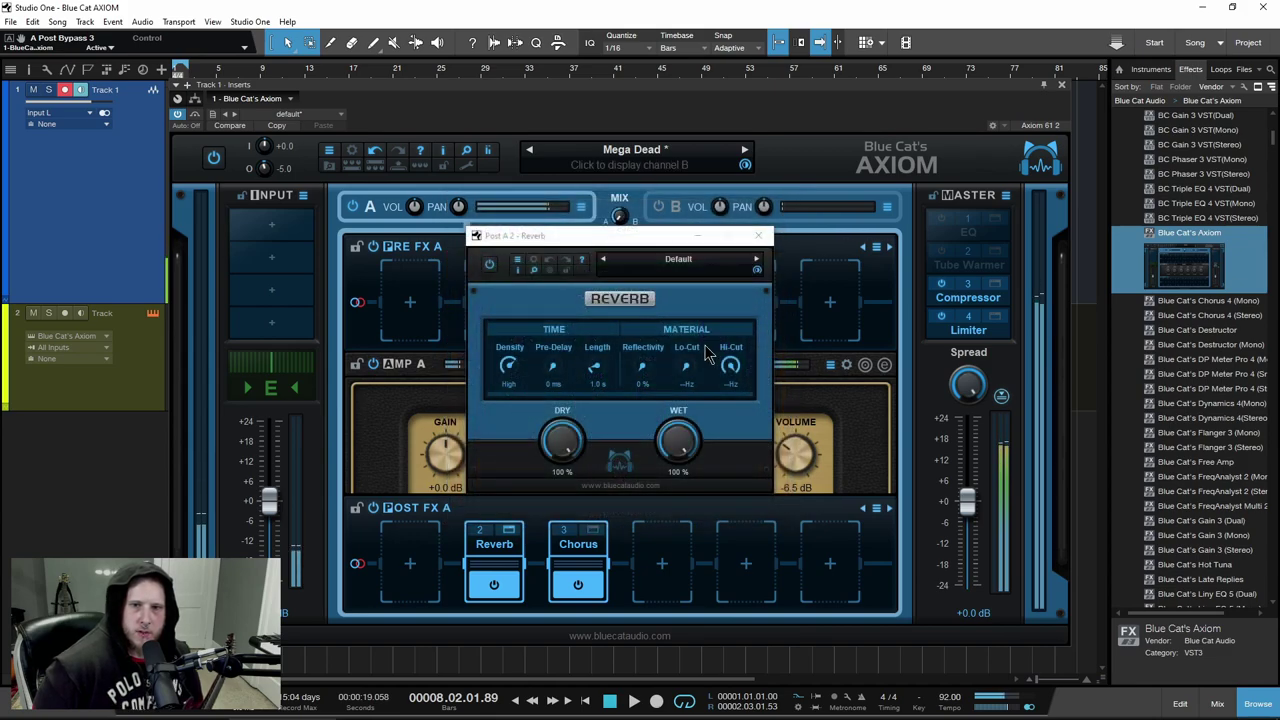
pyautogui.click(758, 229)
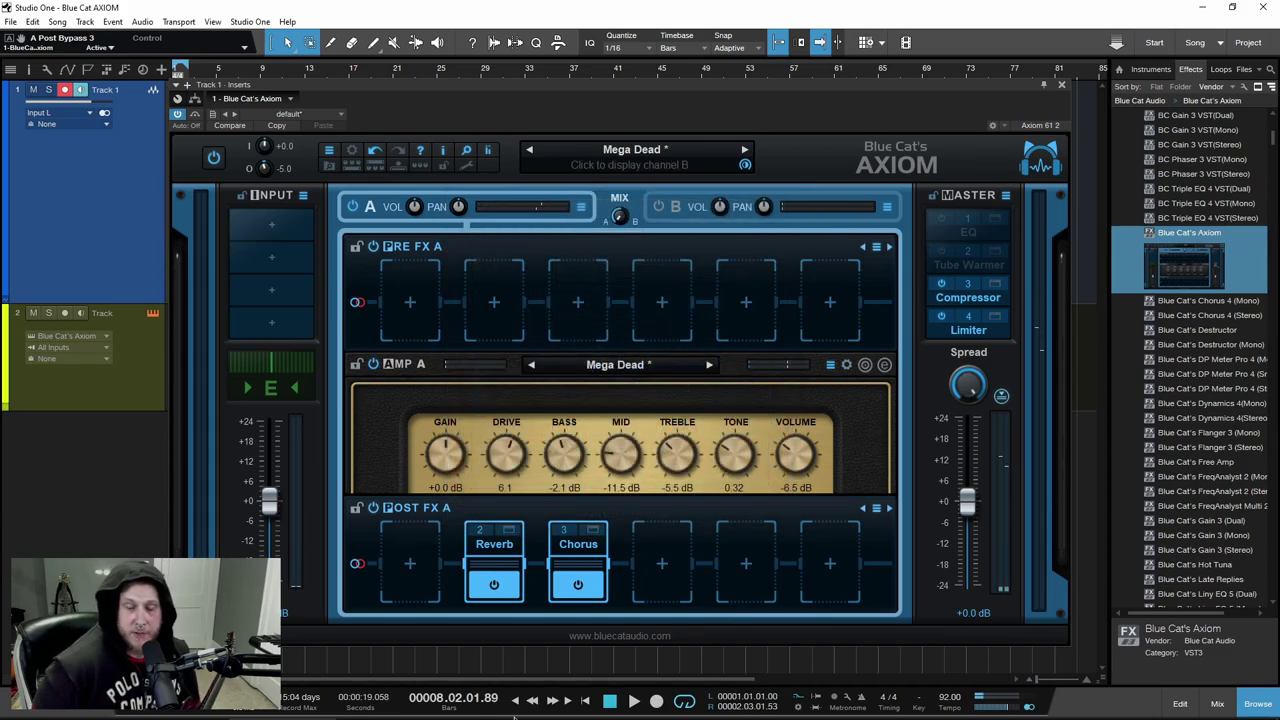
# Look at the dialog for saving the Post FX A chain as a strip file and dismiss it without saving
pyautogui.click(876, 508)
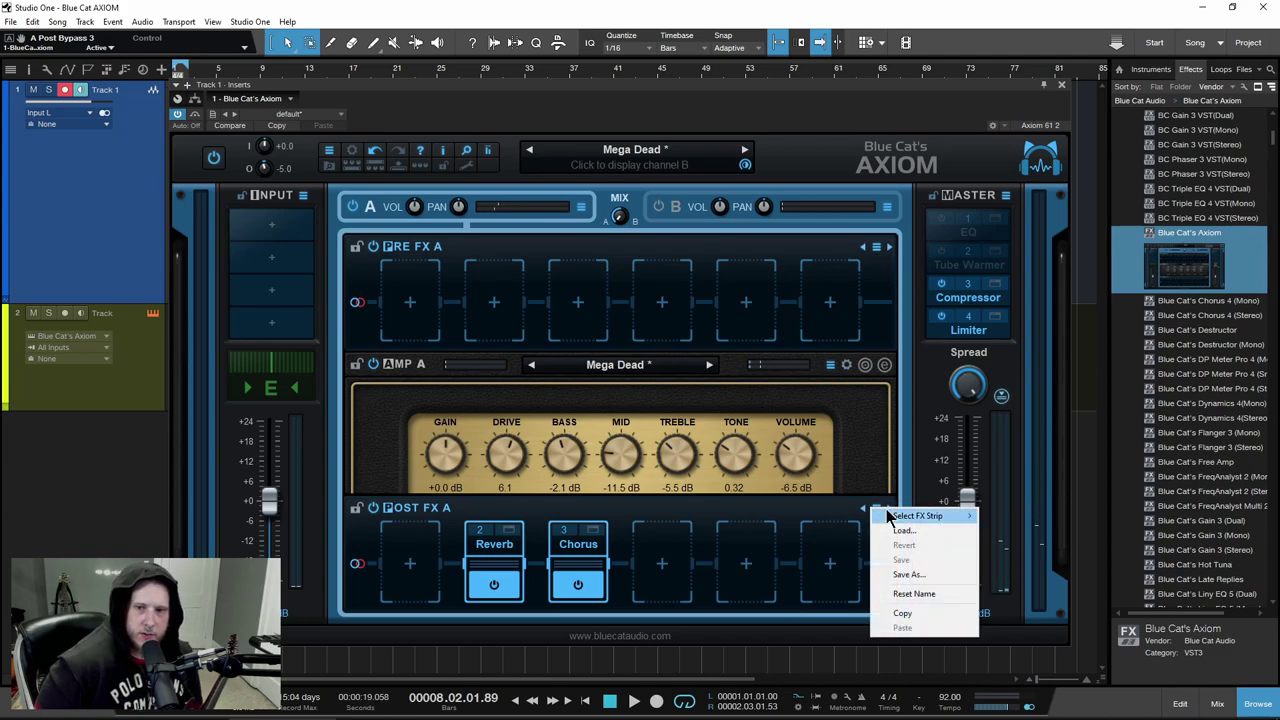
pyautogui.click(905, 574)
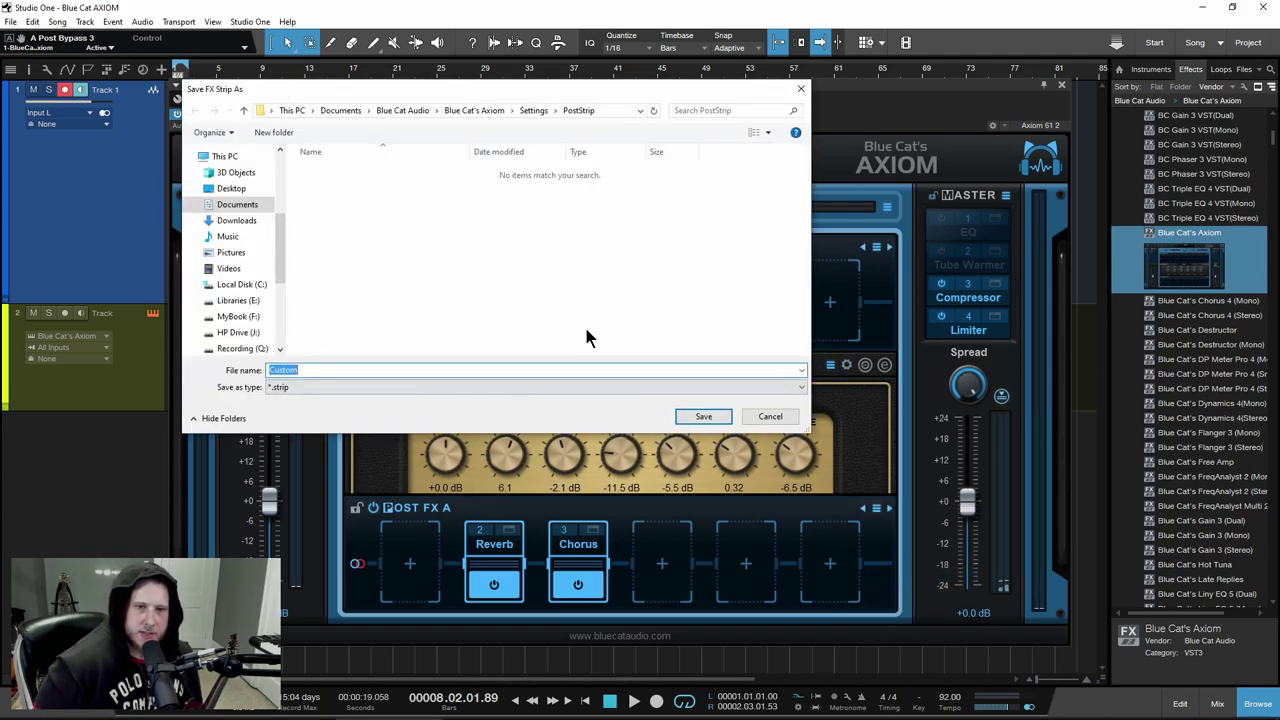
pyautogui.click(775, 419)
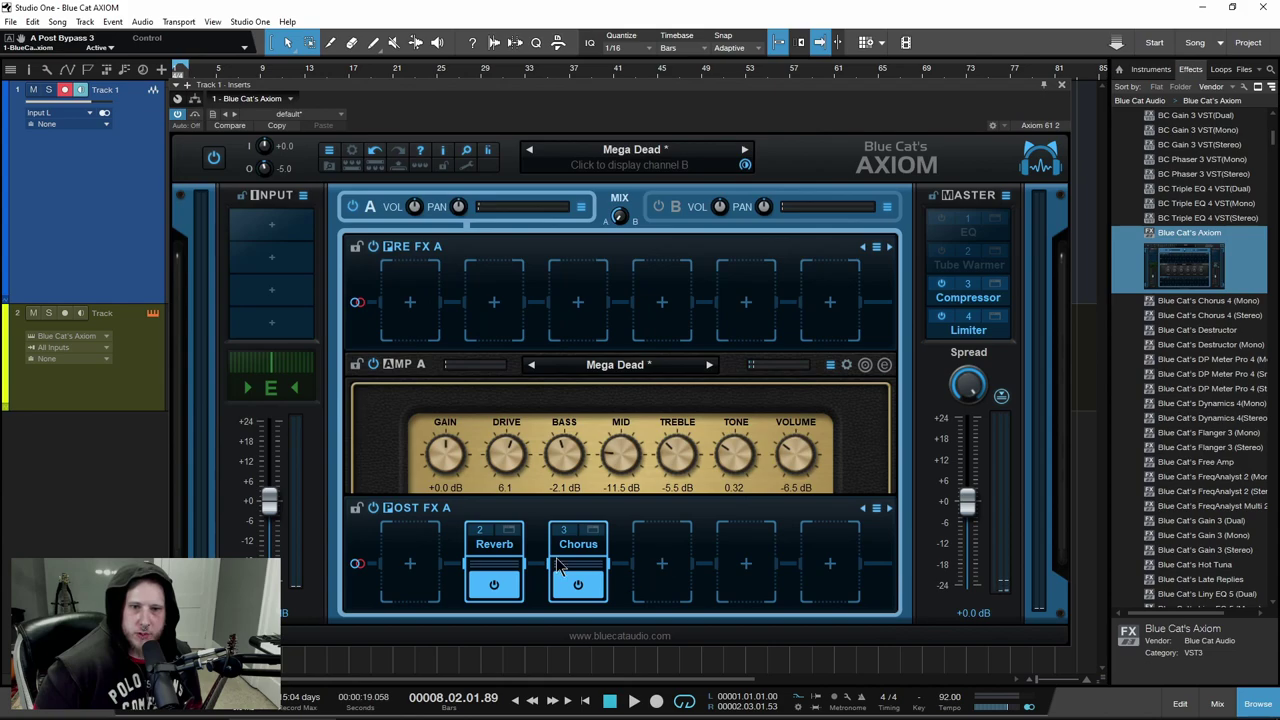
# Load a reverb strip from Factory Ambiences into Post FX A, keeping the section switched on
pyautogui.click(373, 510)
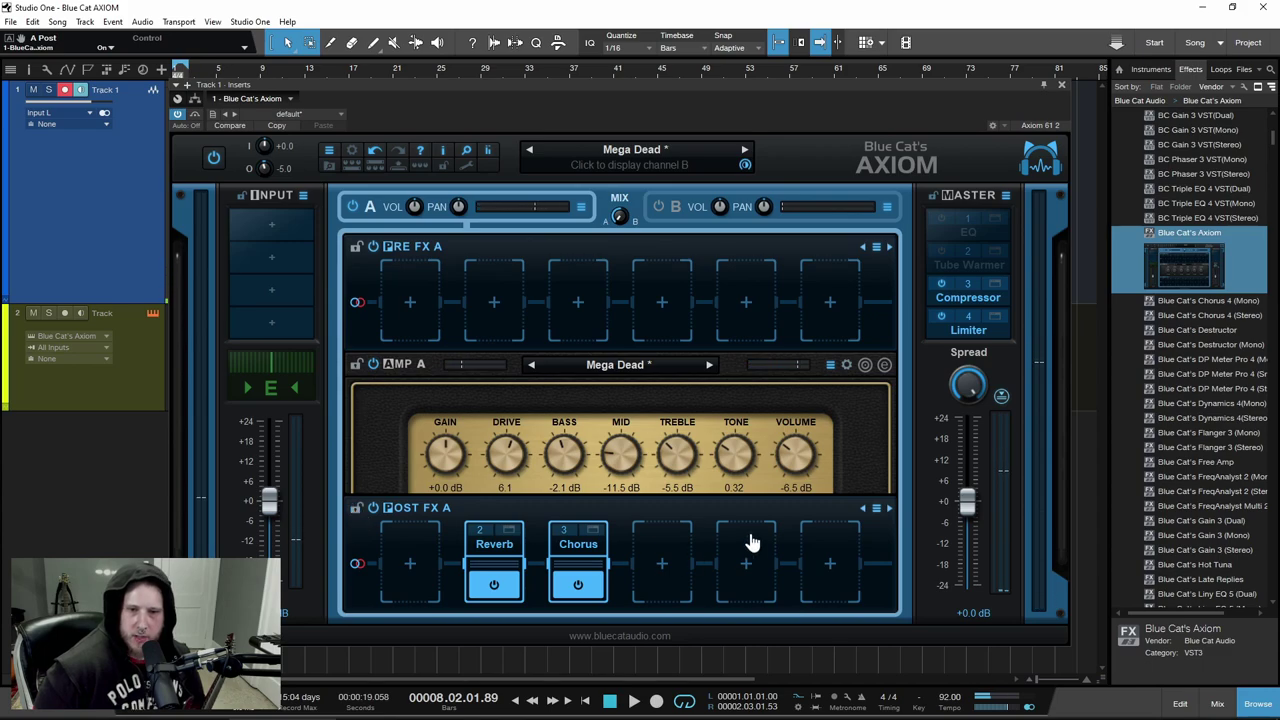
pyautogui.click(877, 509)
pyautogui.moveTo(940, 520)
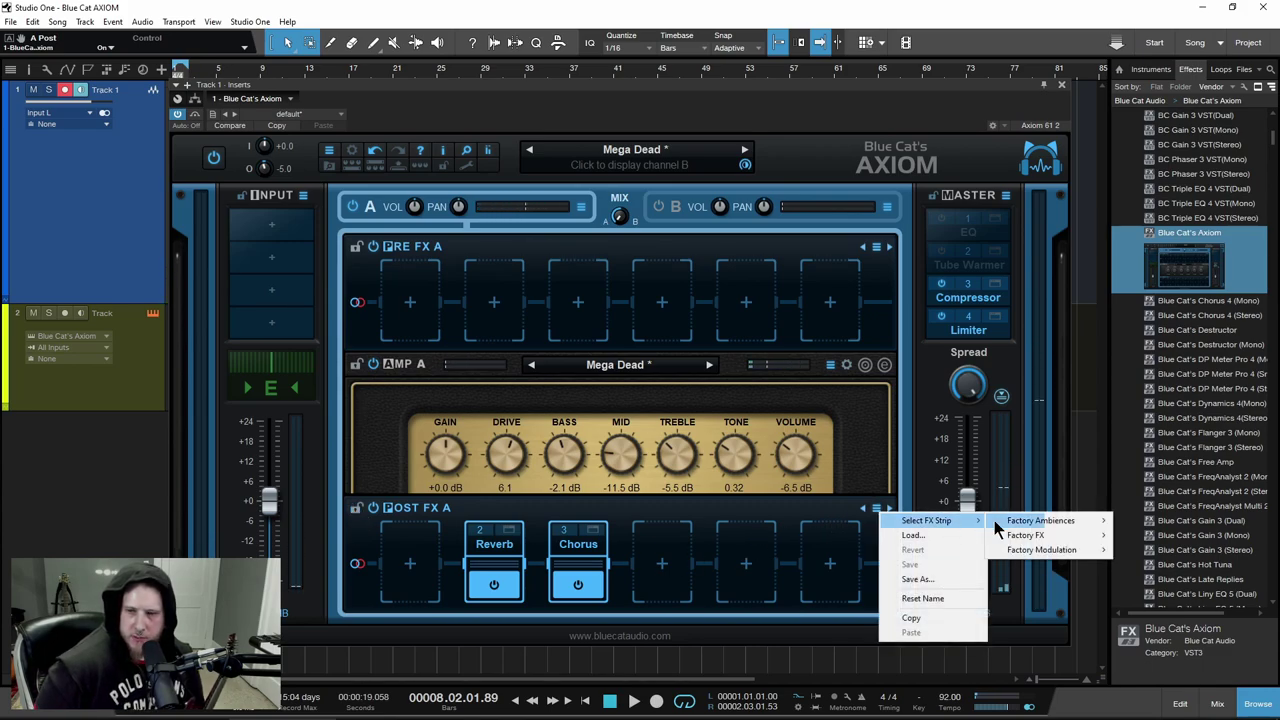
pyautogui.moveTo(1014, 521)
pyautogui.click(1154, 518)
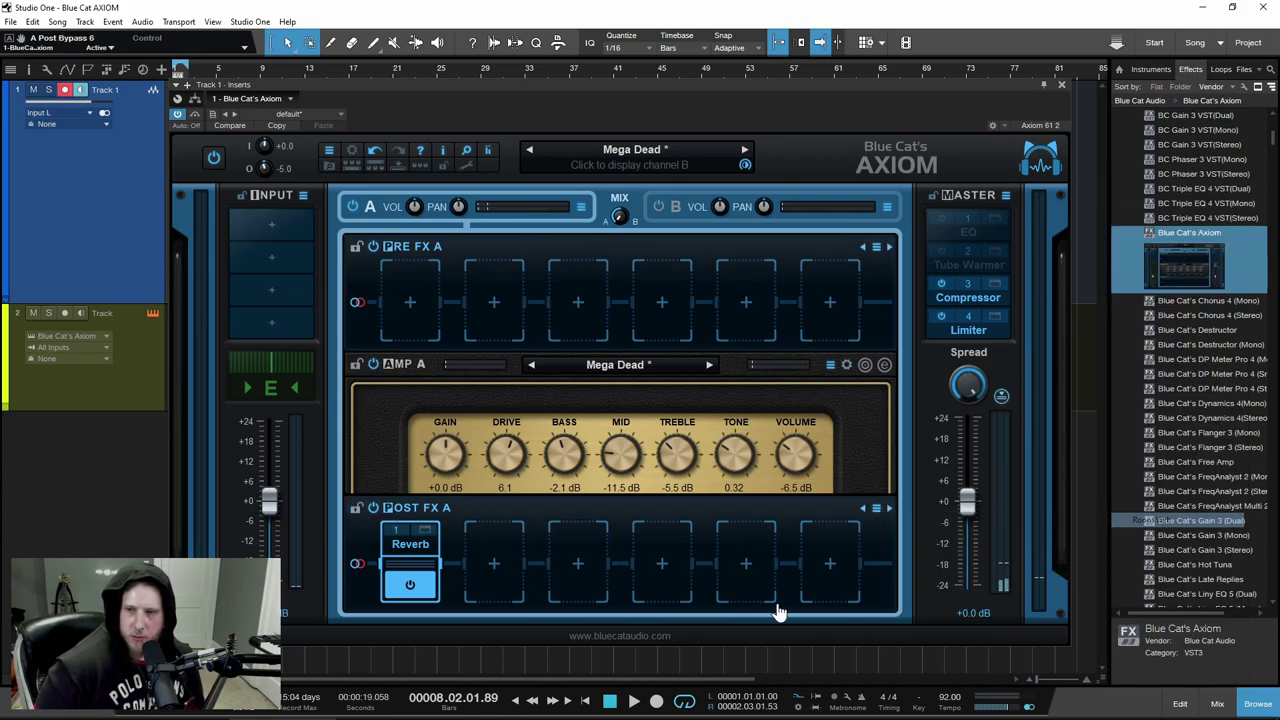
# Step through the factory strips in Post FX A to the Reverse and Reverb chain, toggling the Gain effect's bypass along the way
pyautogui.click(889, 509)
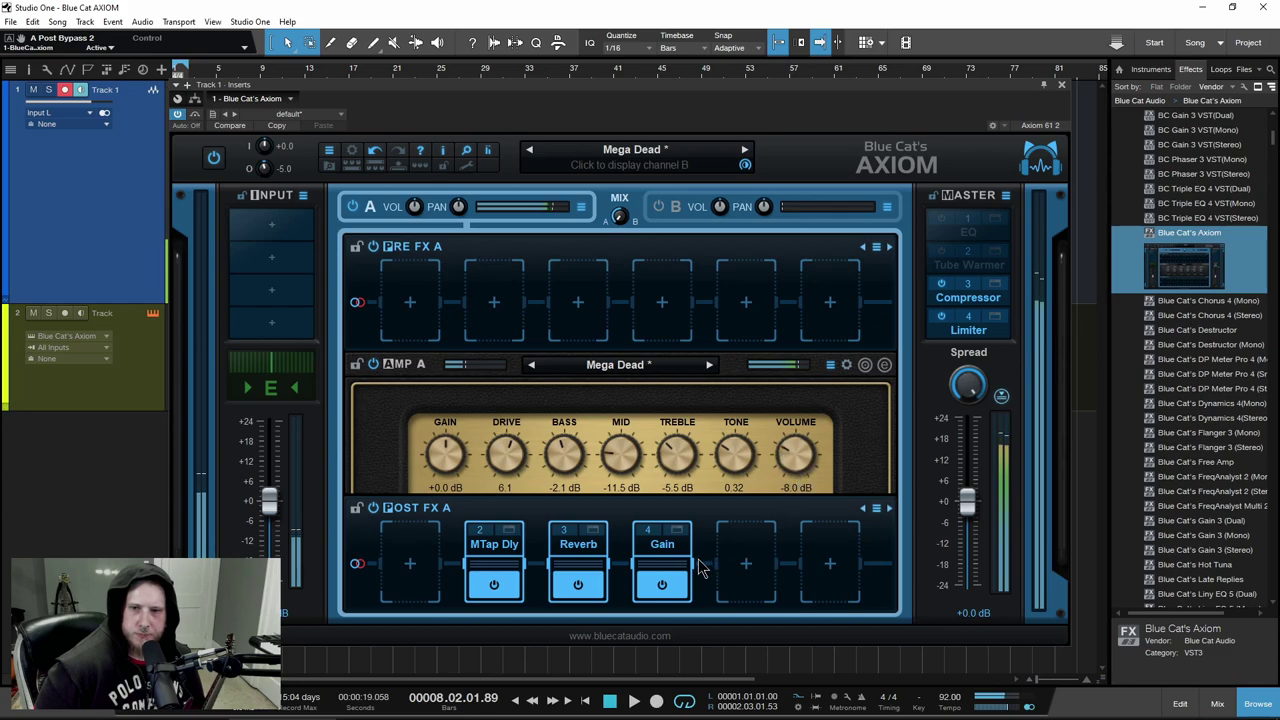
pyautogui.click(662, 584)
pyautogui.click(662, 584)
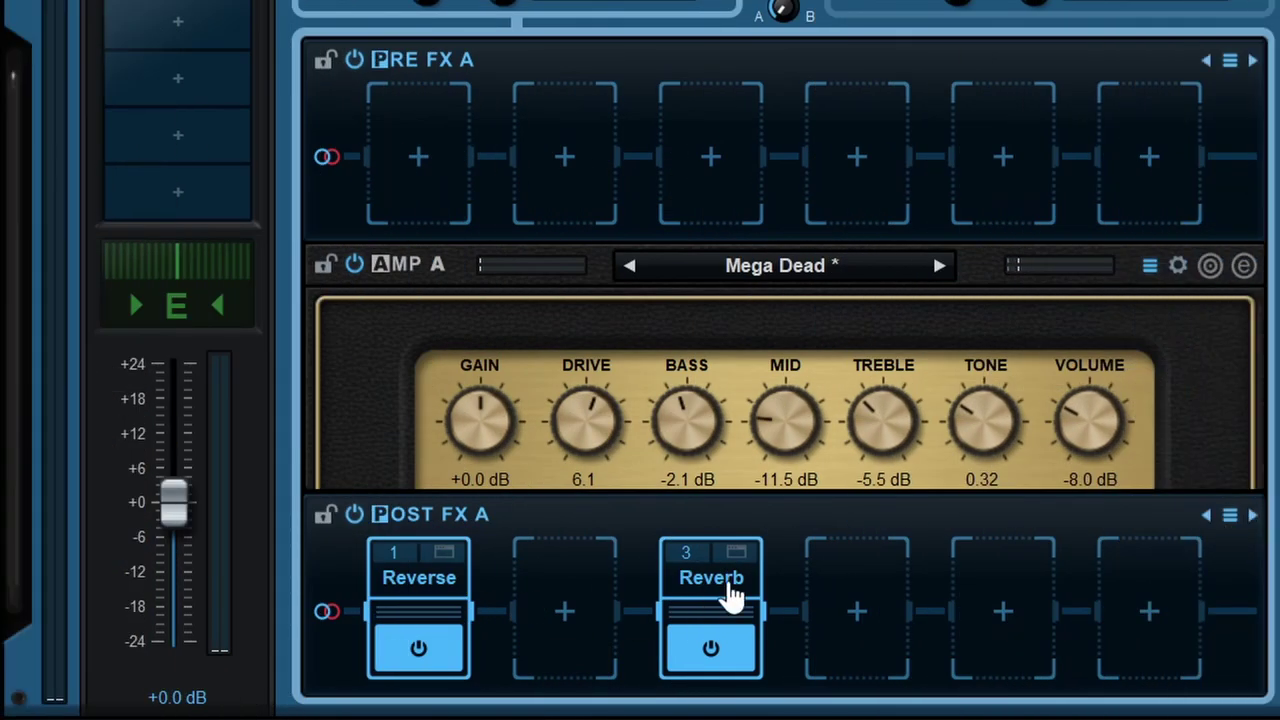
# Rename the Reverb effect in the third Post FX A slot as "reverse 2"
pyautogui.rightClick(732, 592)
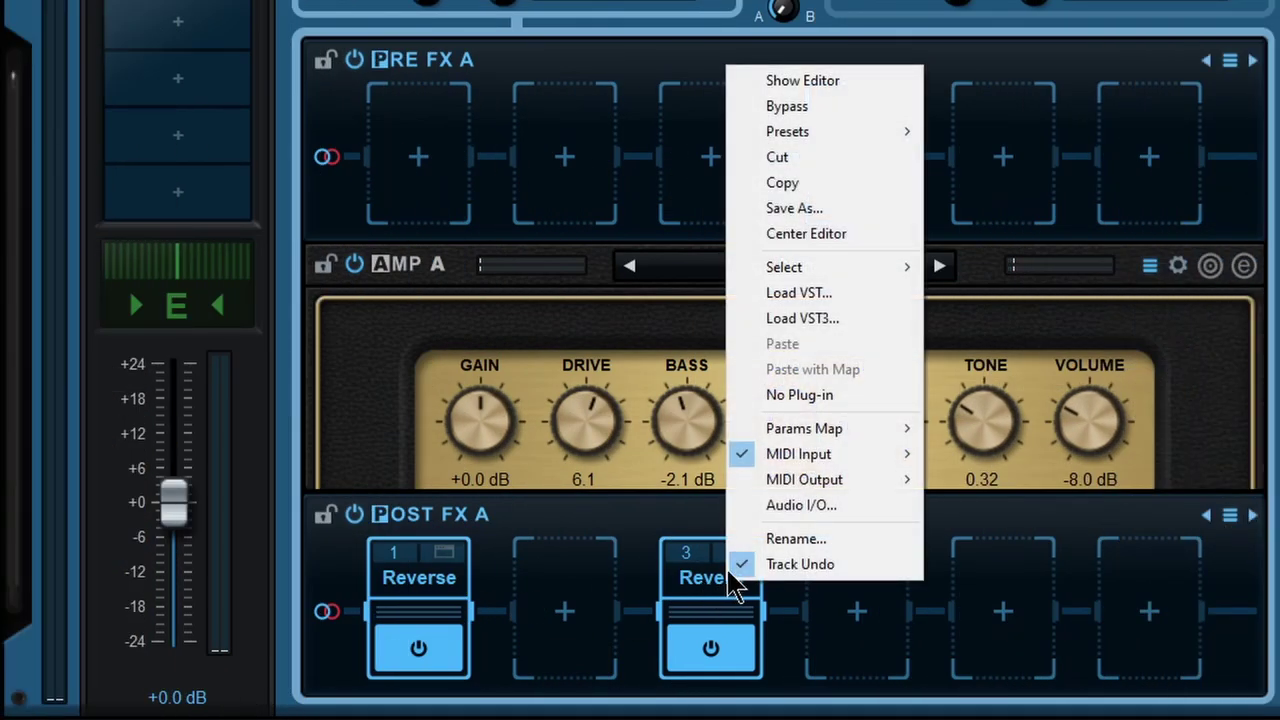
pyautogui.click(540, 628)
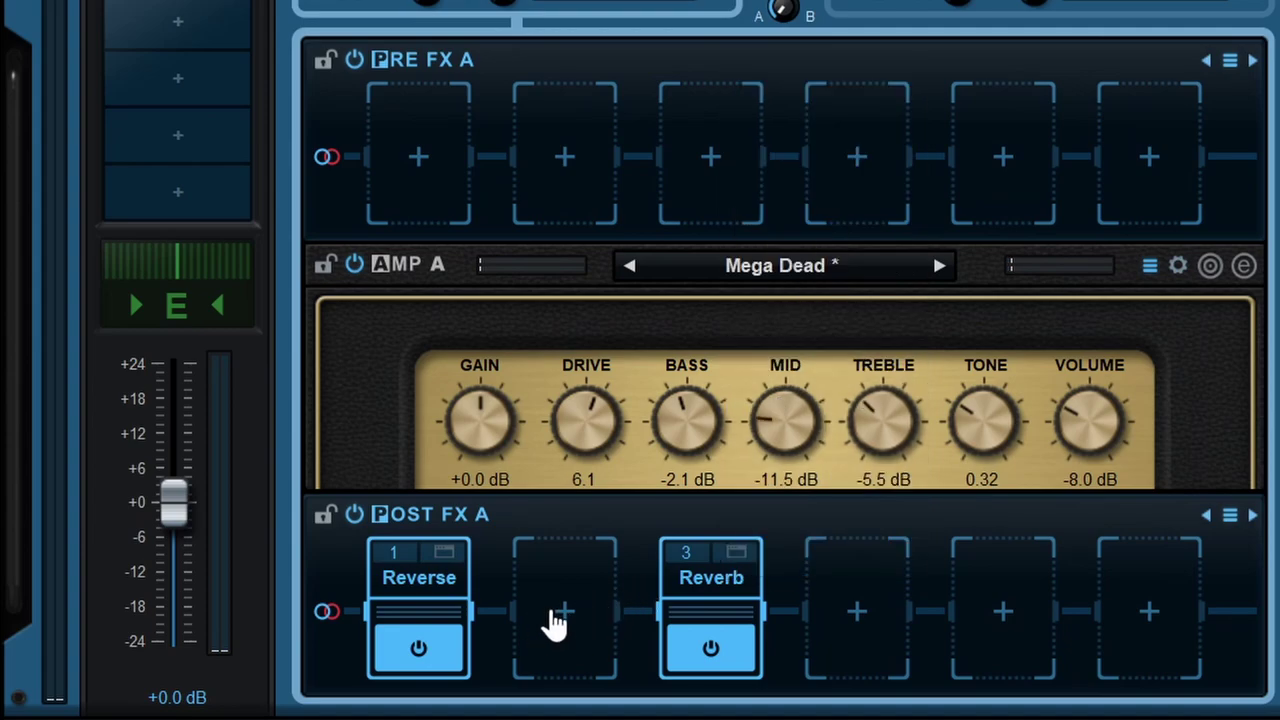
pyautogui.rightClick(711, 592)
pyautogui.click(757, 540)
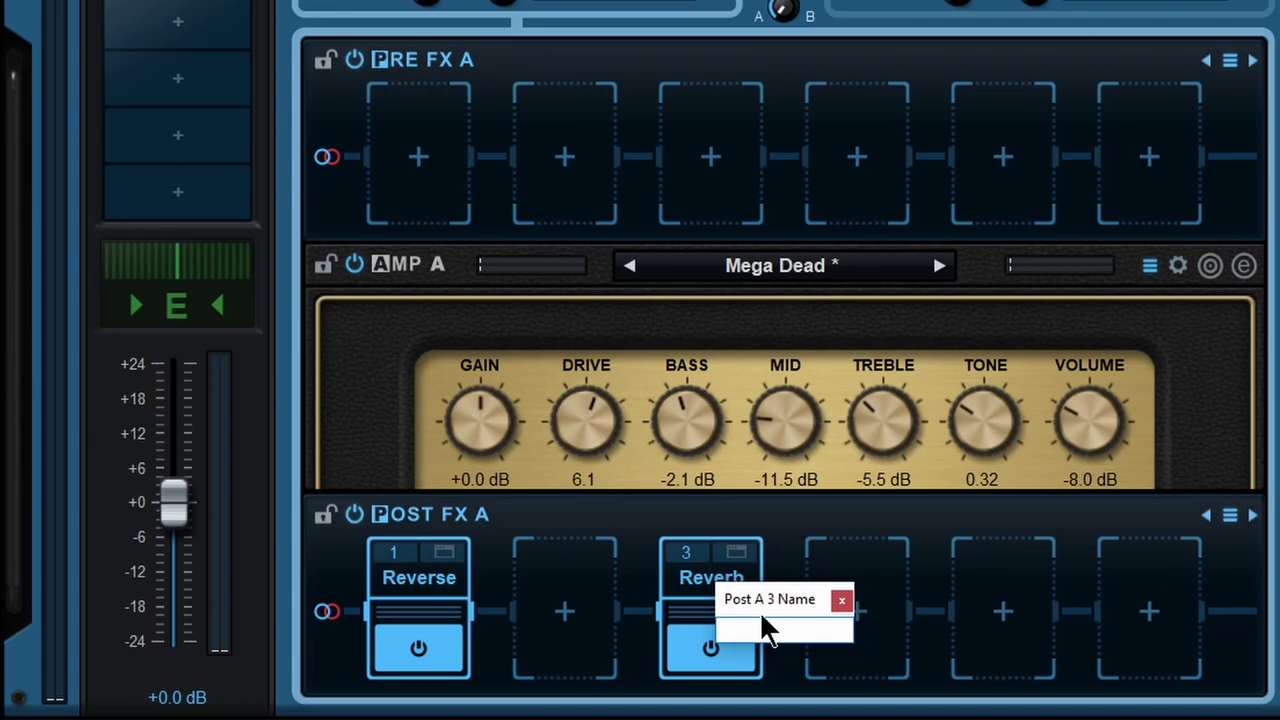
pyautogui.write('rever')
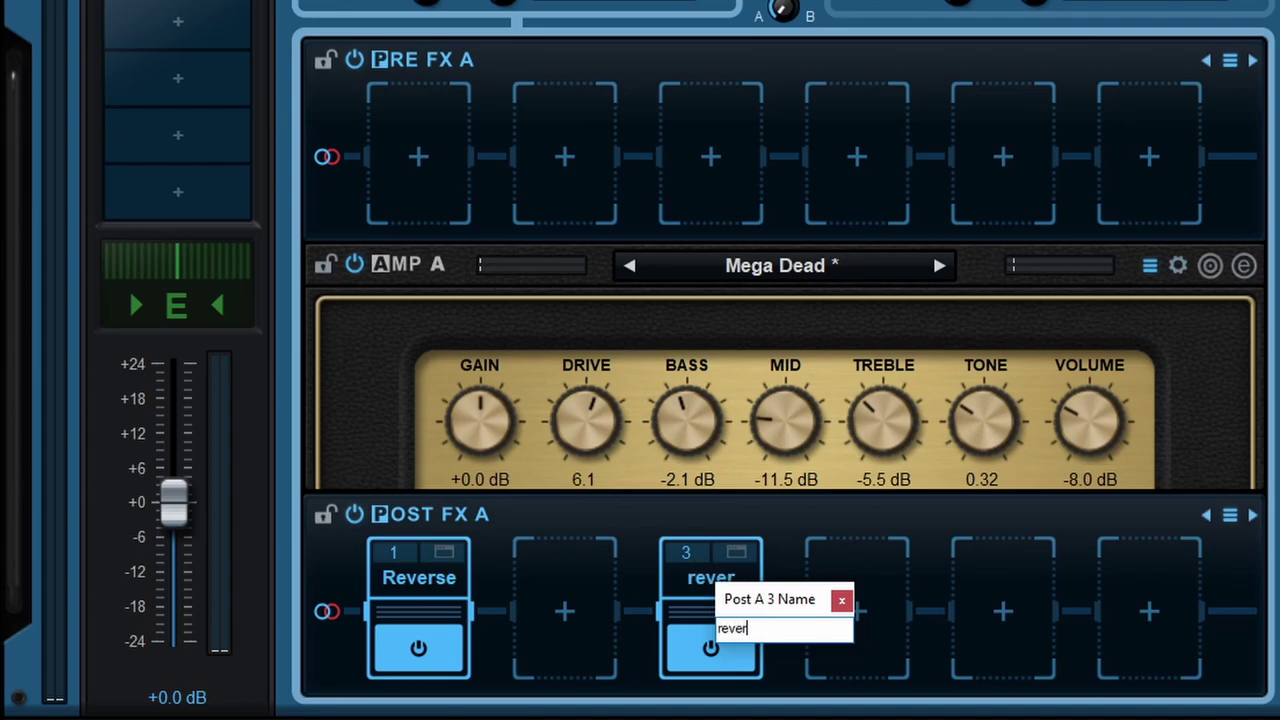
pyautogui.write('se 2')
pyautogui.press('Return')
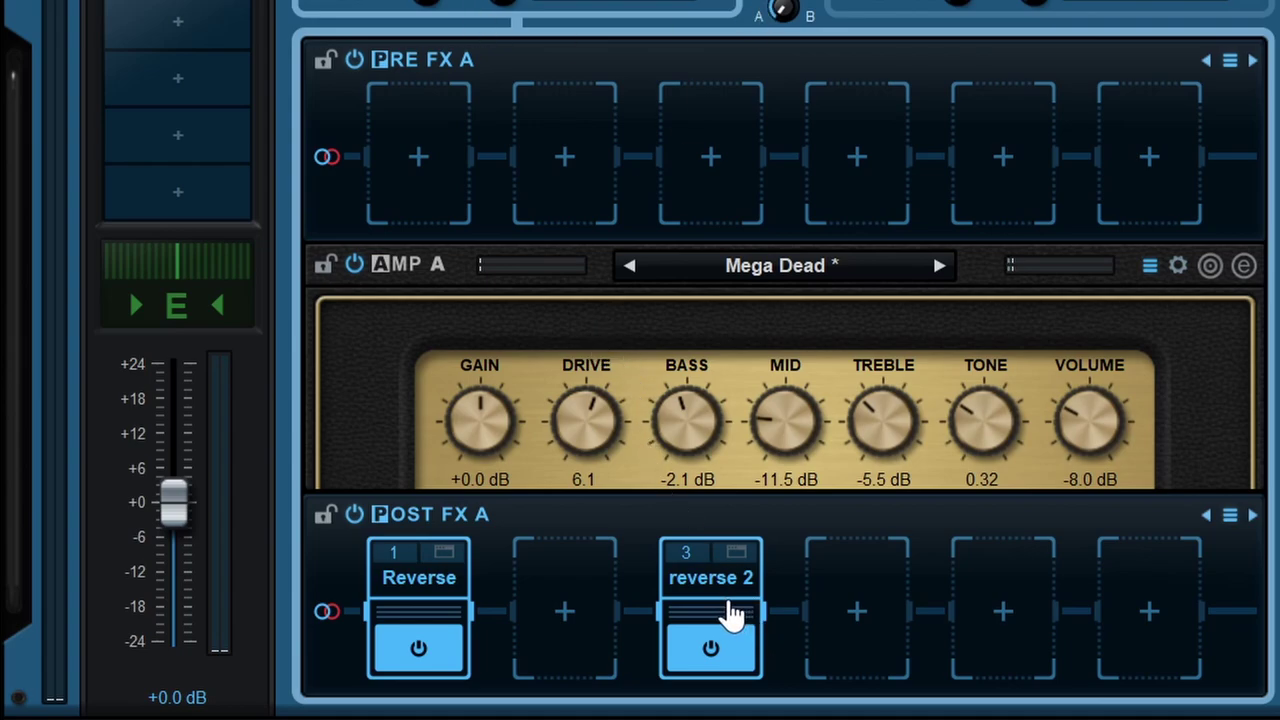
# Rearrange Post FX A so that reverse 2 sits in the second slot and Reverse in the third
pyautogui.moveTo(733, 614); pyautogui.dragTo(591, 609)
pyautogui.moveTo(423, 614); pyautogui.dragTo(690, 650)
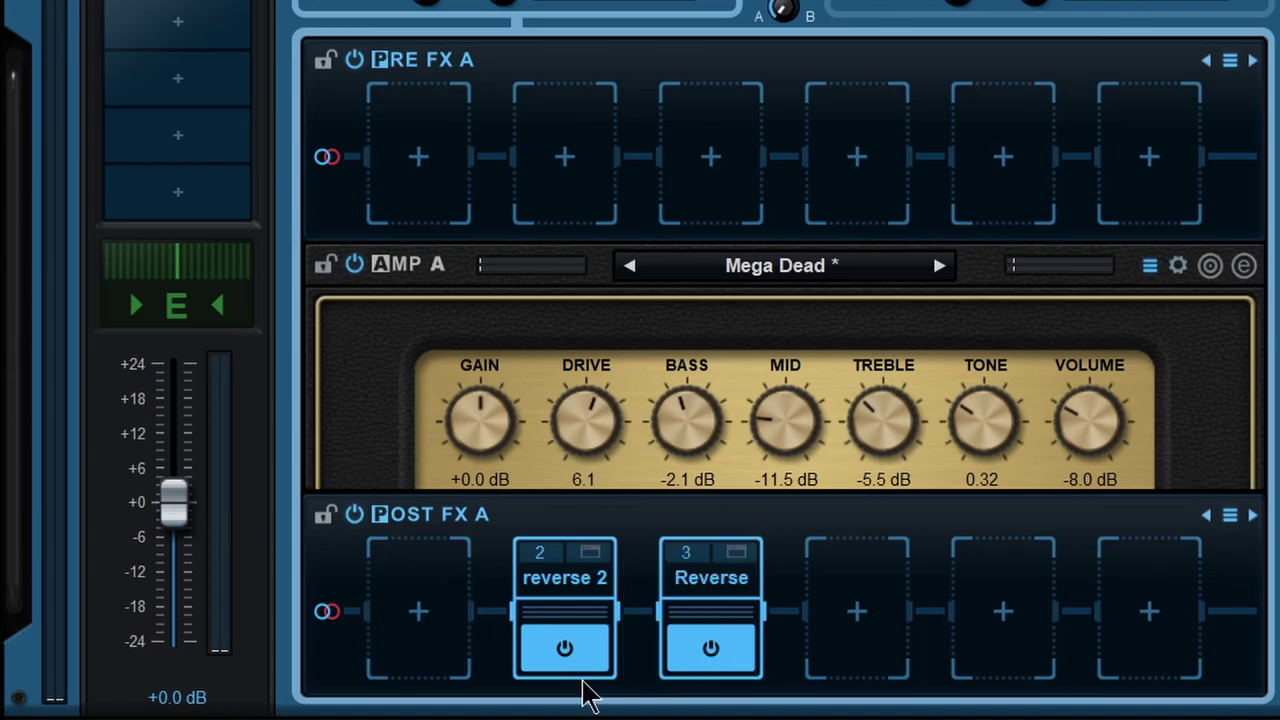
pyautogui.moveTo(571, 634); pyautogui.dragTo(729, 651)
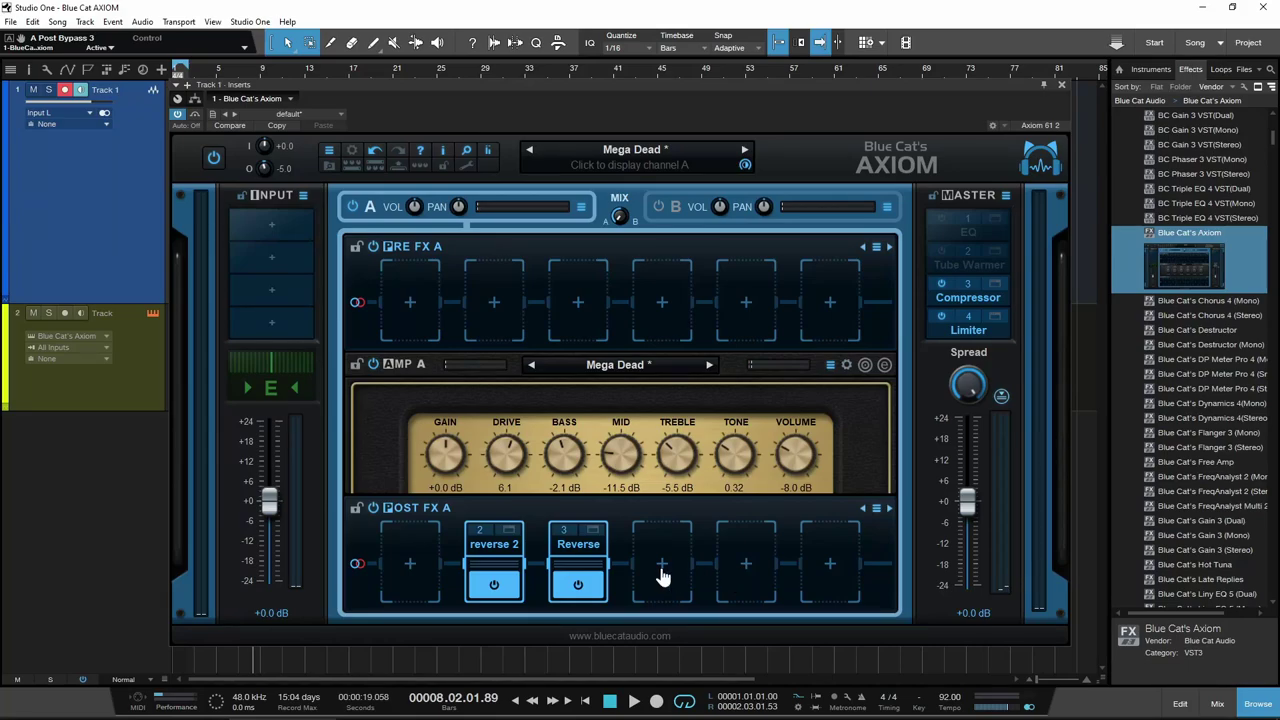
# Look at the file dialog for loading an external VST plug-in into the fourth Post FX A slot and dismiss it
pyautogui.click(663, 577)
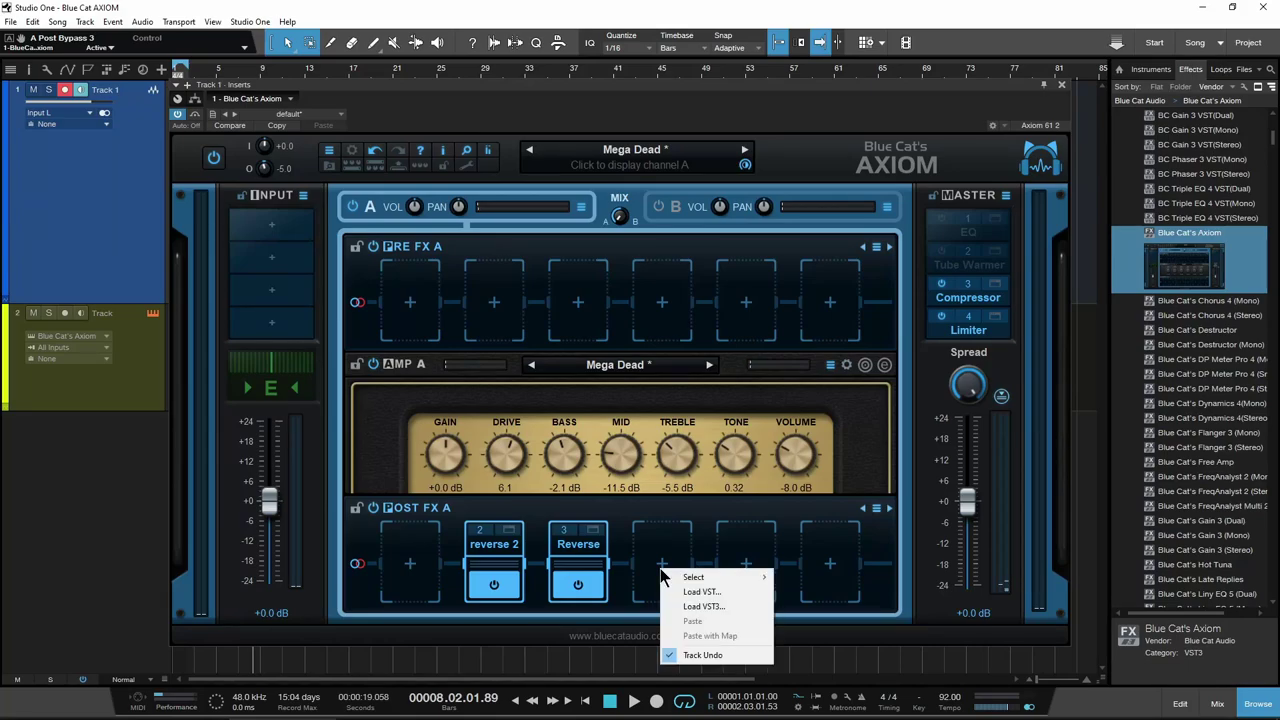
pyautogui.click(700, 598)
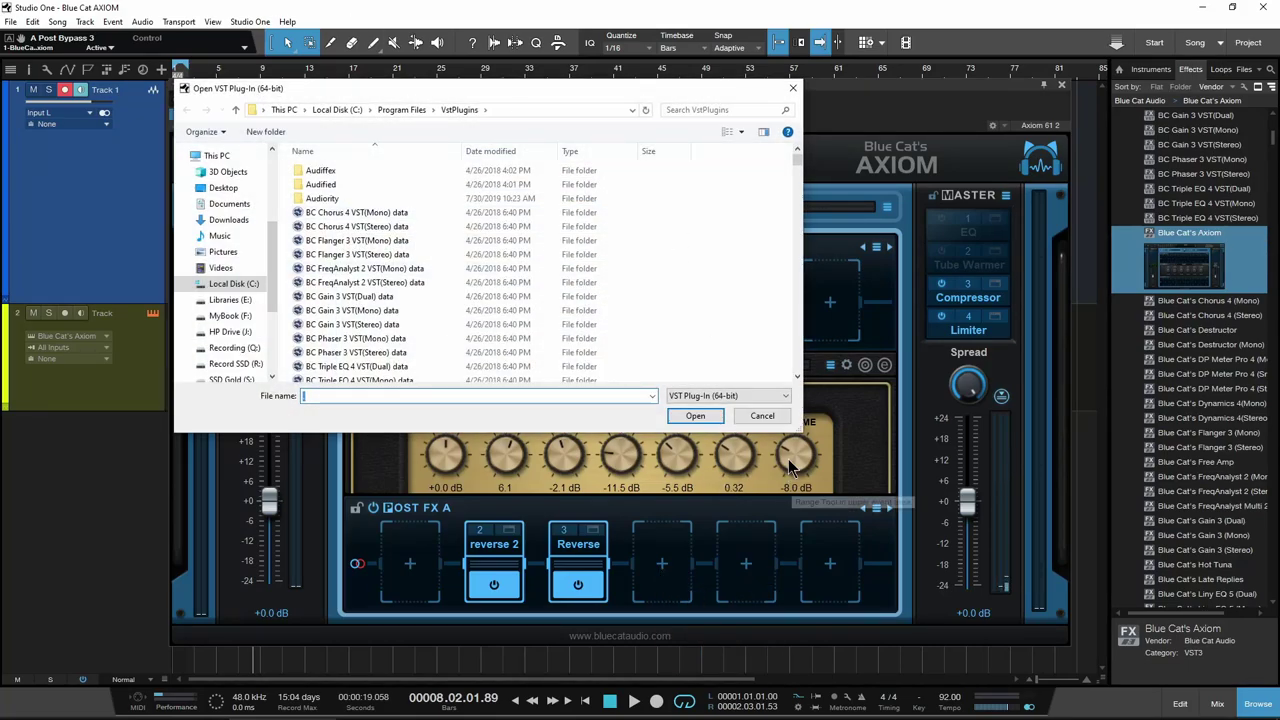
pyautogui.click(765, 416)
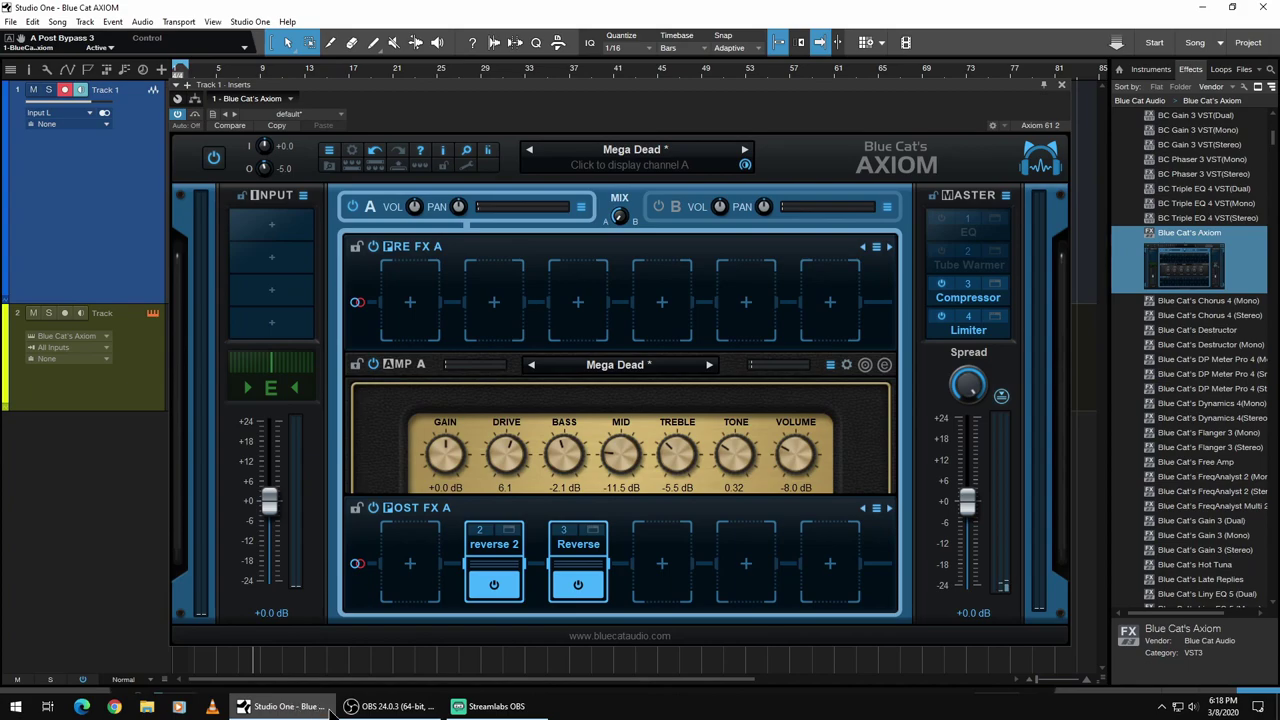
# Switch to the file manager and look through the plug-in files in the VstPlugins folder inside Program Files > Steinberg
pyautogui.click(179, 706)
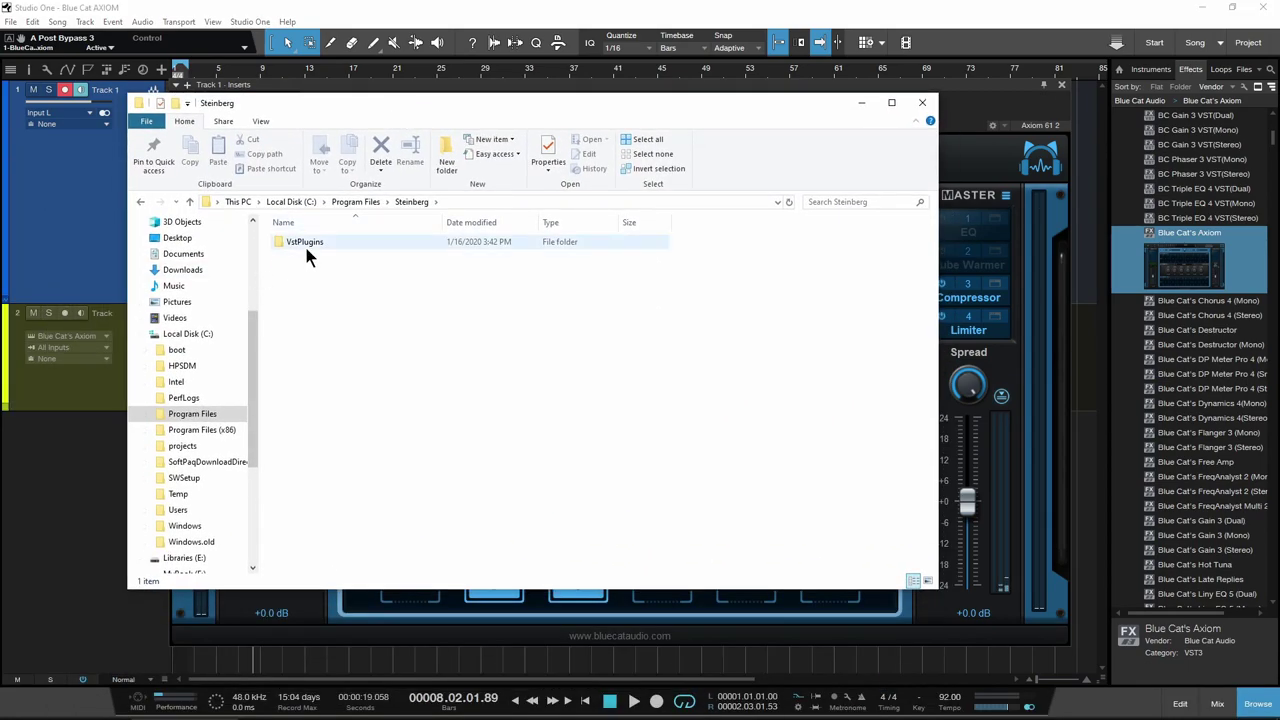
pyautogui.doubleClick(306, 247)
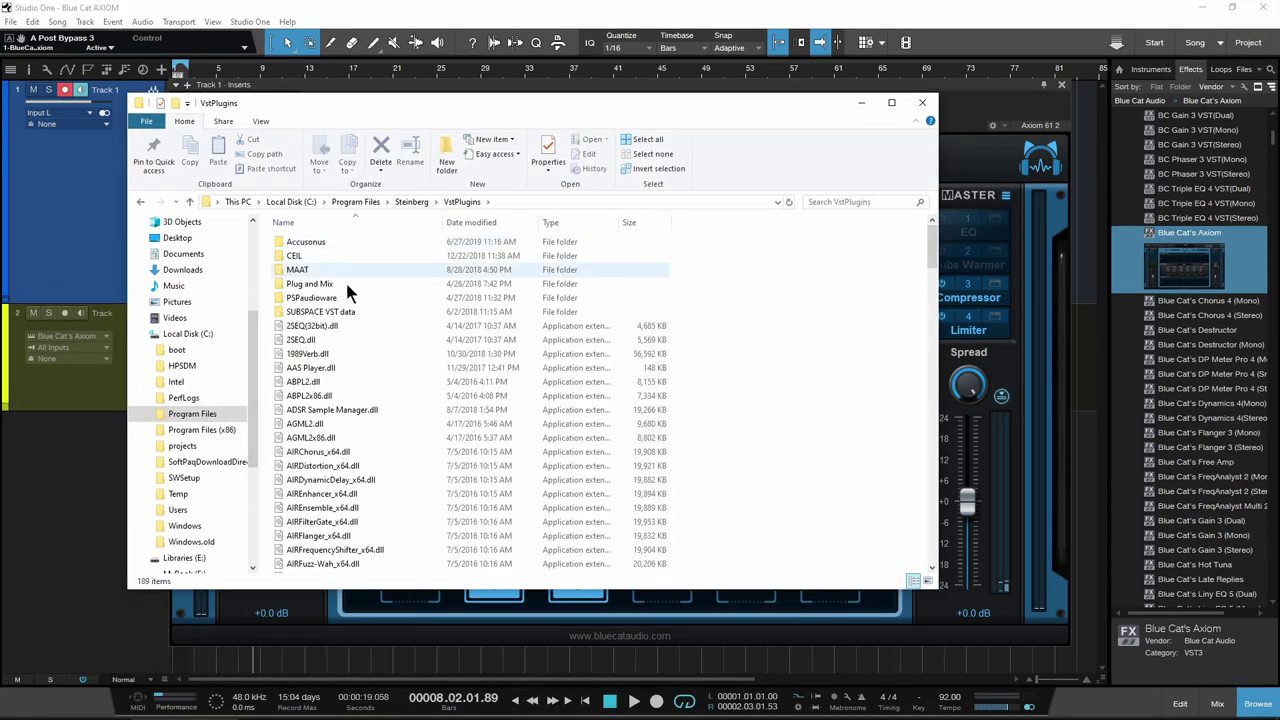
pyautogui.scroll(-20, 412, 370)
pyautogui.scroll(-10, 414, 378)
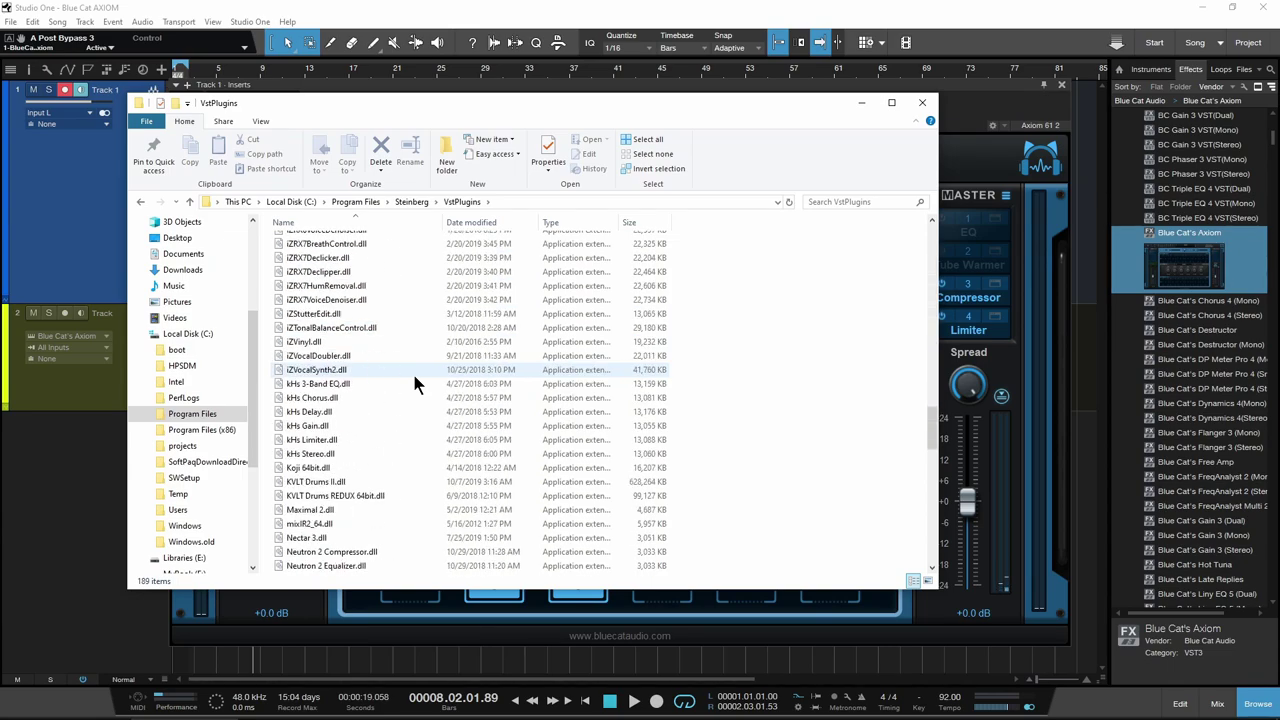
pyautogui.scroll(-4, 412, 370)
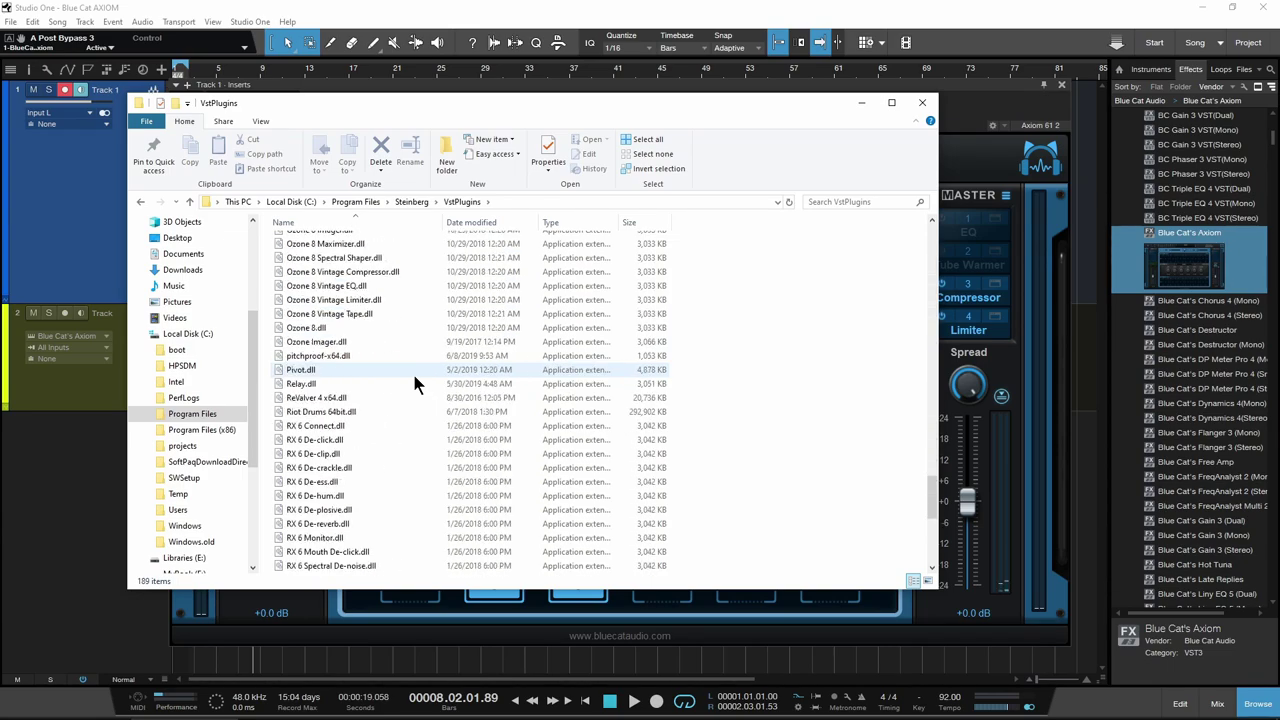
# Load Ozone 8 Equalizer.dll from the VstPlugins folder into the fourth Post FX A slot
pyautogui.scroll(5, 414, 377)
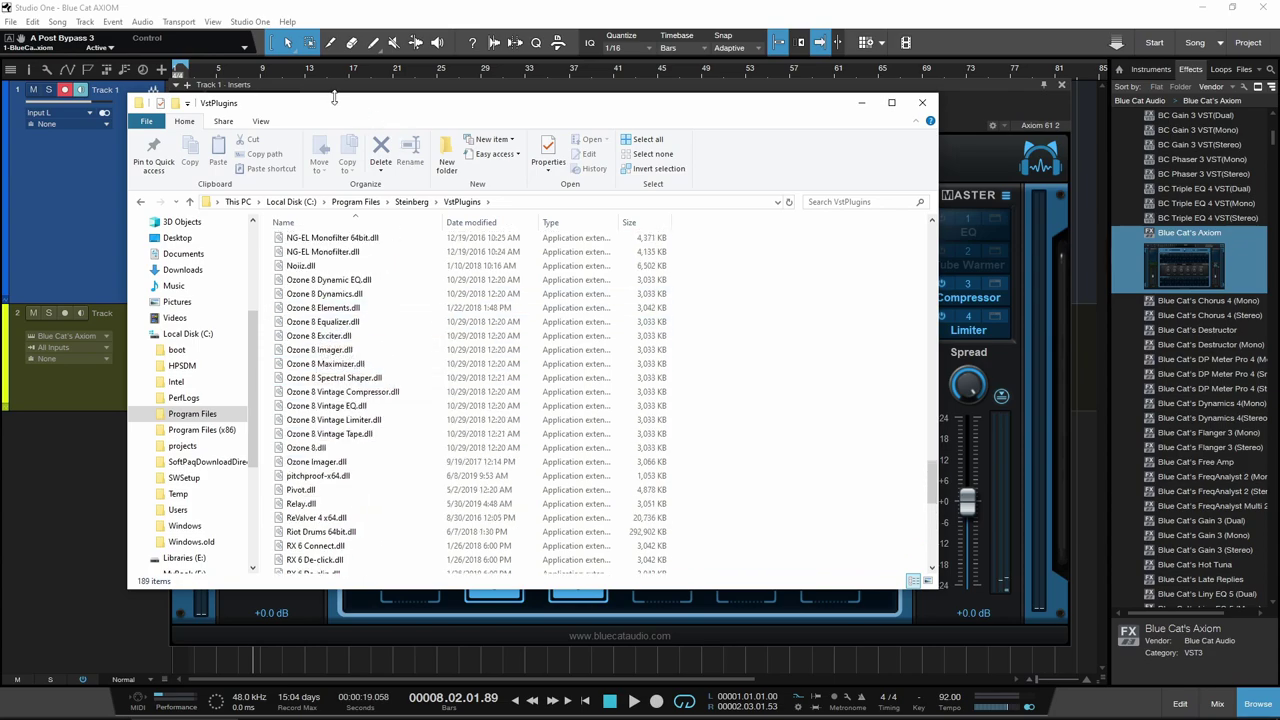
pyautogui.moveTo(323, 112); pyautogui.dragTo(1113, 222)
pyautogui.rightClick(678, 578)
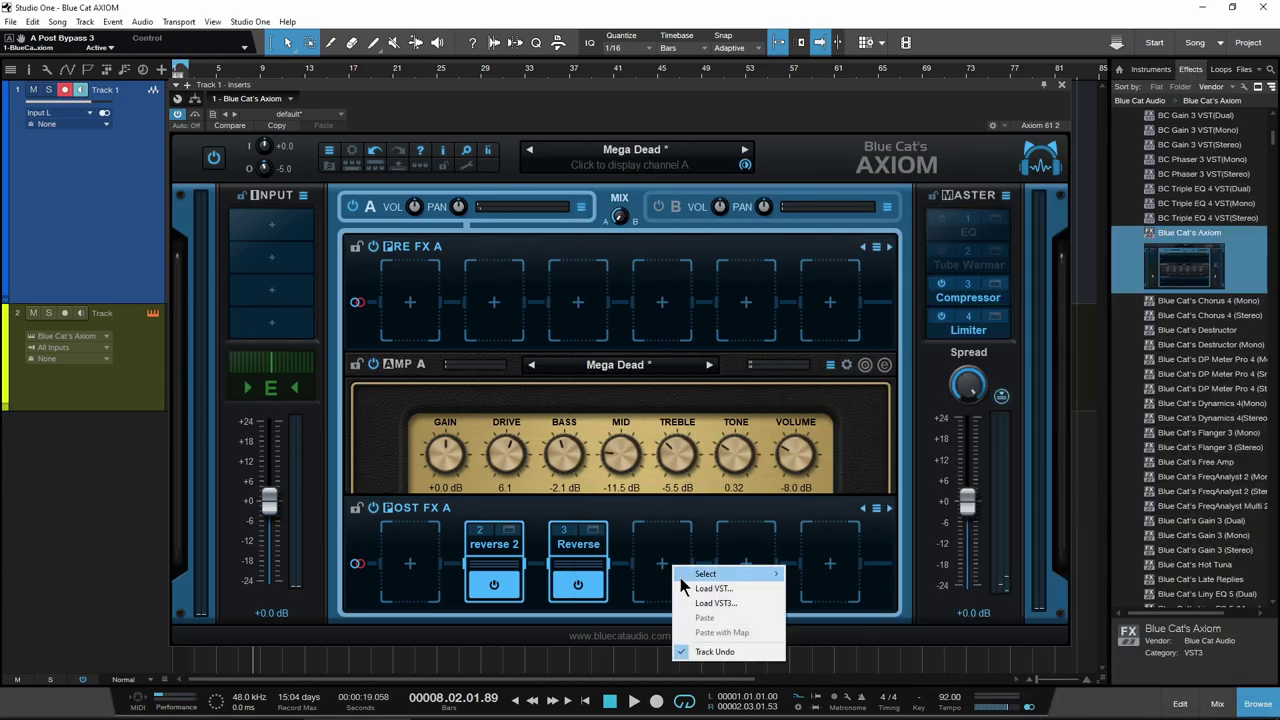
pyautogui.click(190, 707)
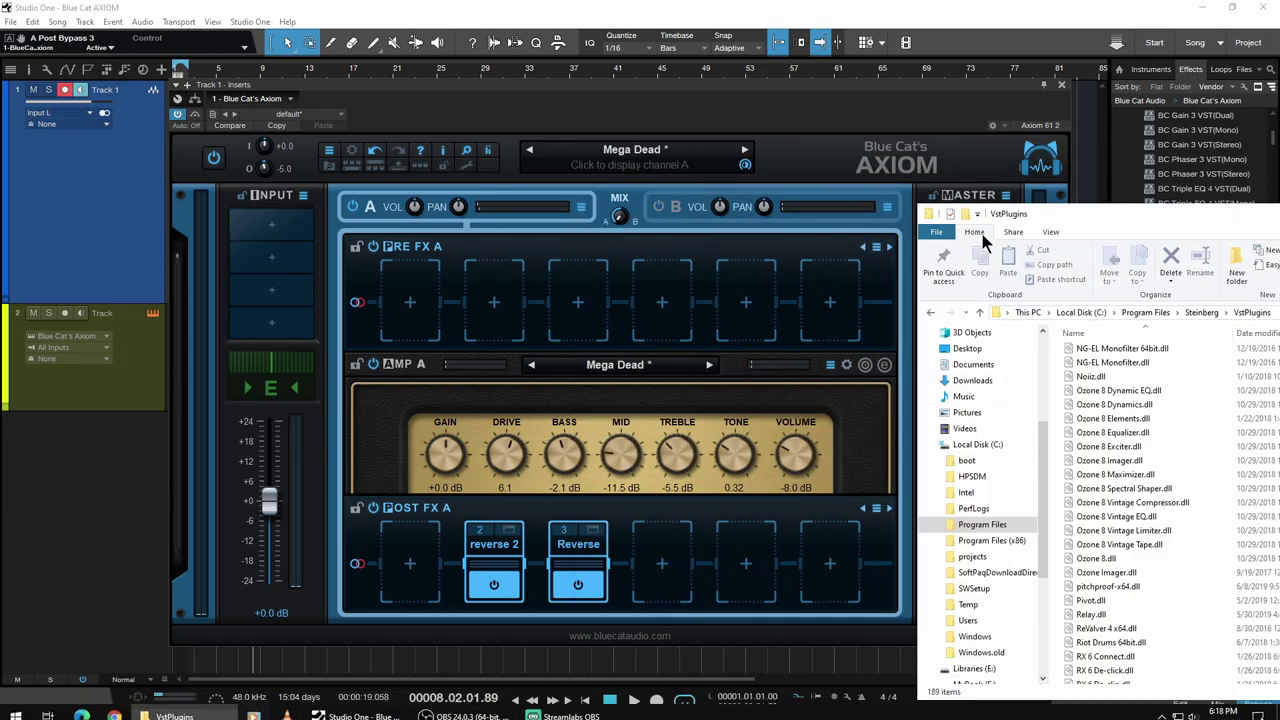
pyautogui.moveTo(1069, 212); pyautogui.dragTo(974, 137)
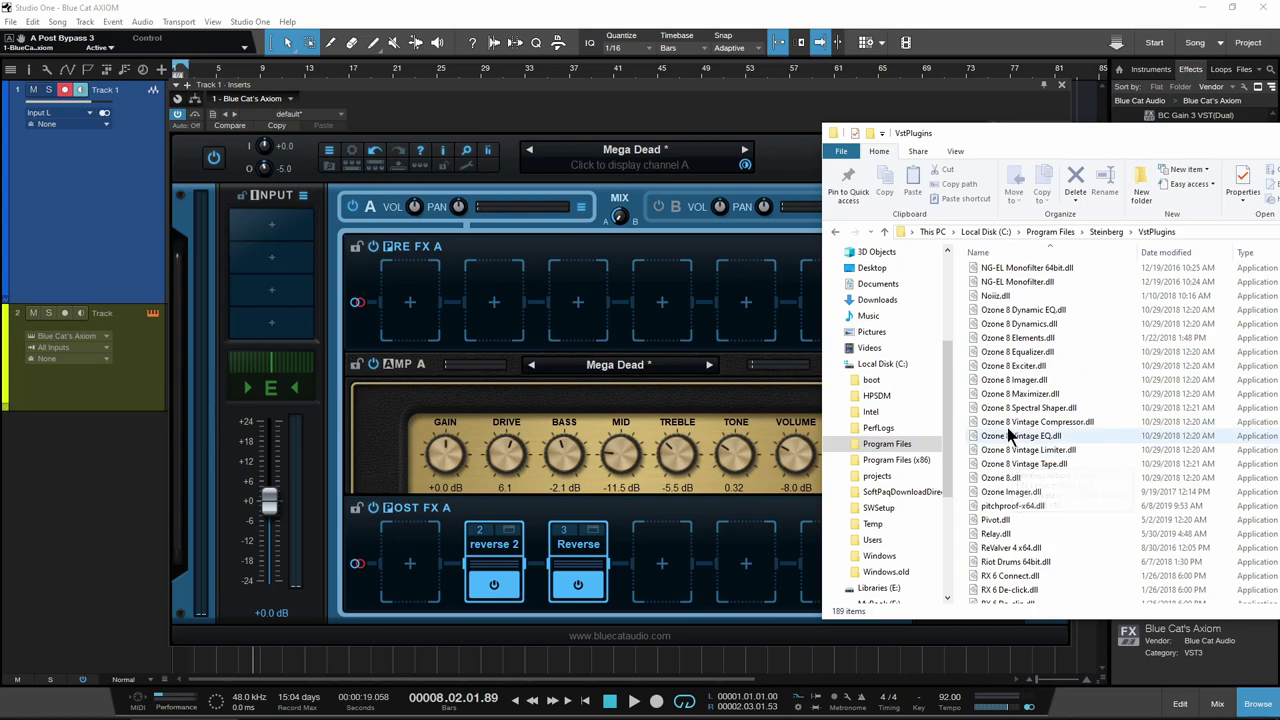
pyautogui.click(976, 352)
pyautogui.moveTo(977, 355); pyautogui.dragTo(668, 583)
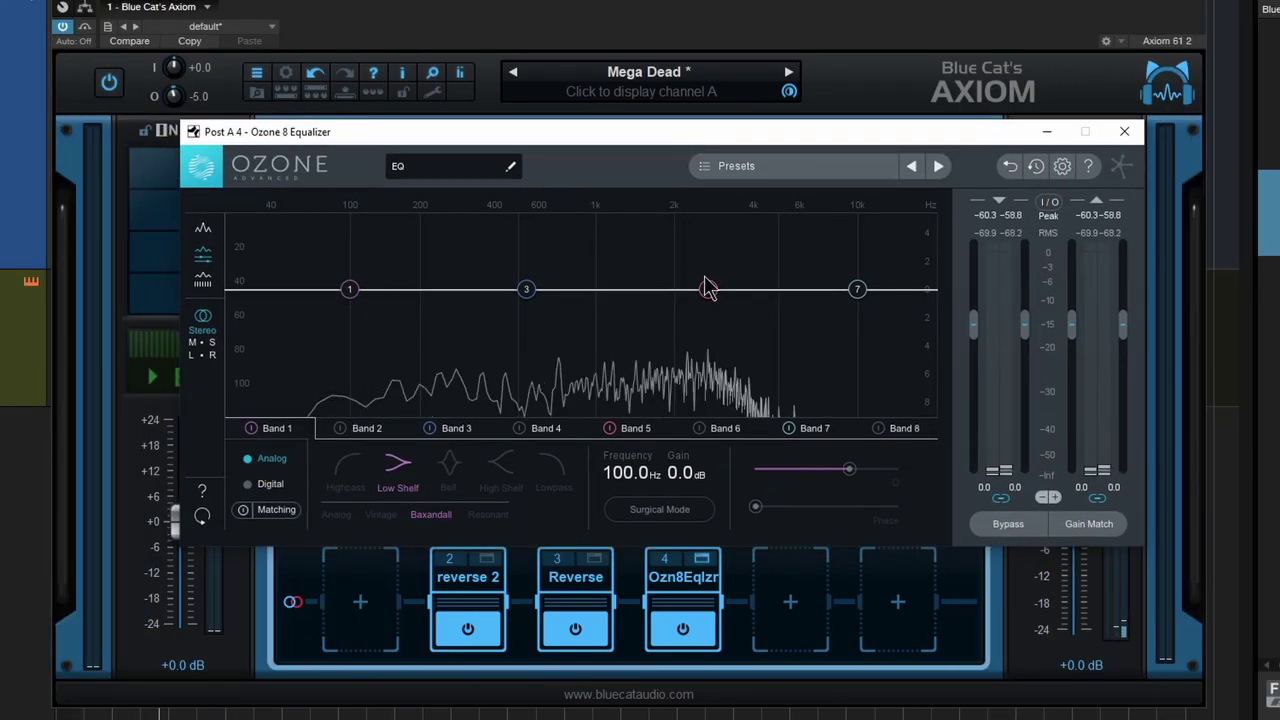
# Bypass both reverse effects and boost bands 5 and 7 of the Ozone equalizer, band 7 to about 12.1 kHz and 3.9 dB
pyautogui.click(573, 629)
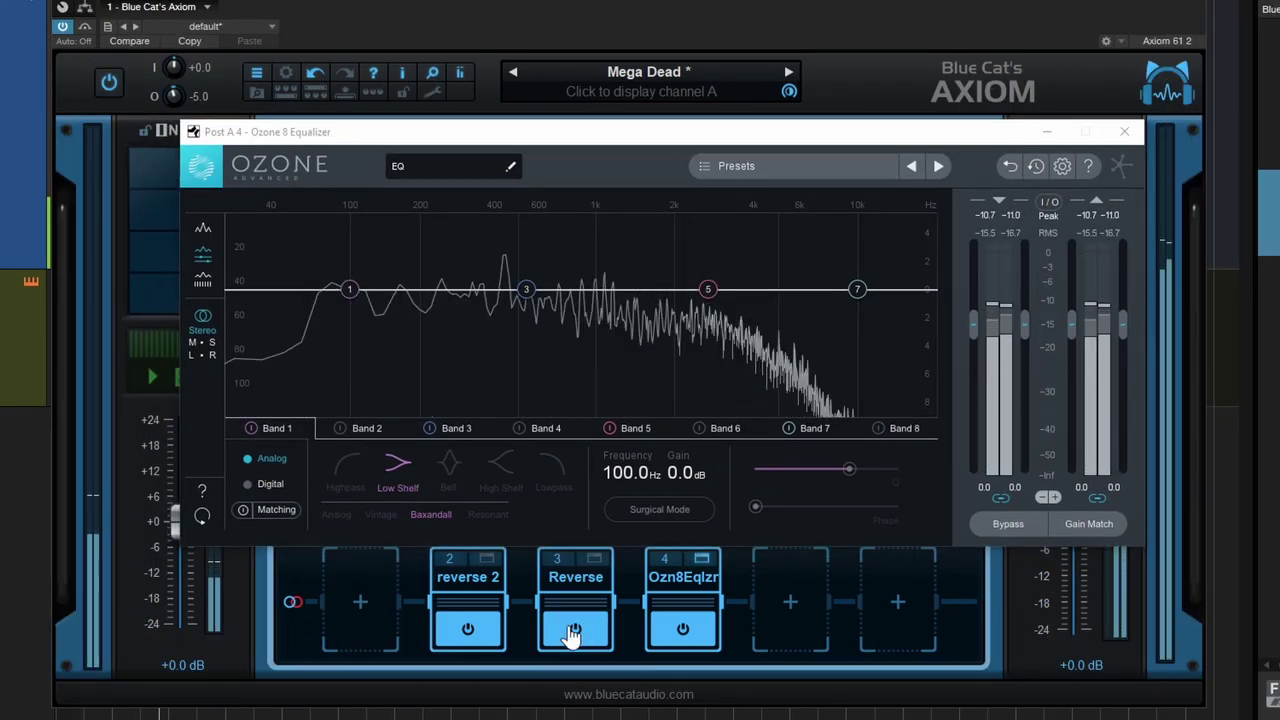
pyautogui.click(467, 628)
pyautogui.moveTo(708, 289); pyautogui.dragTo(764, 262)
pyautogui.moveTo(857, 289); pyautogui.dragTo(877, 245)
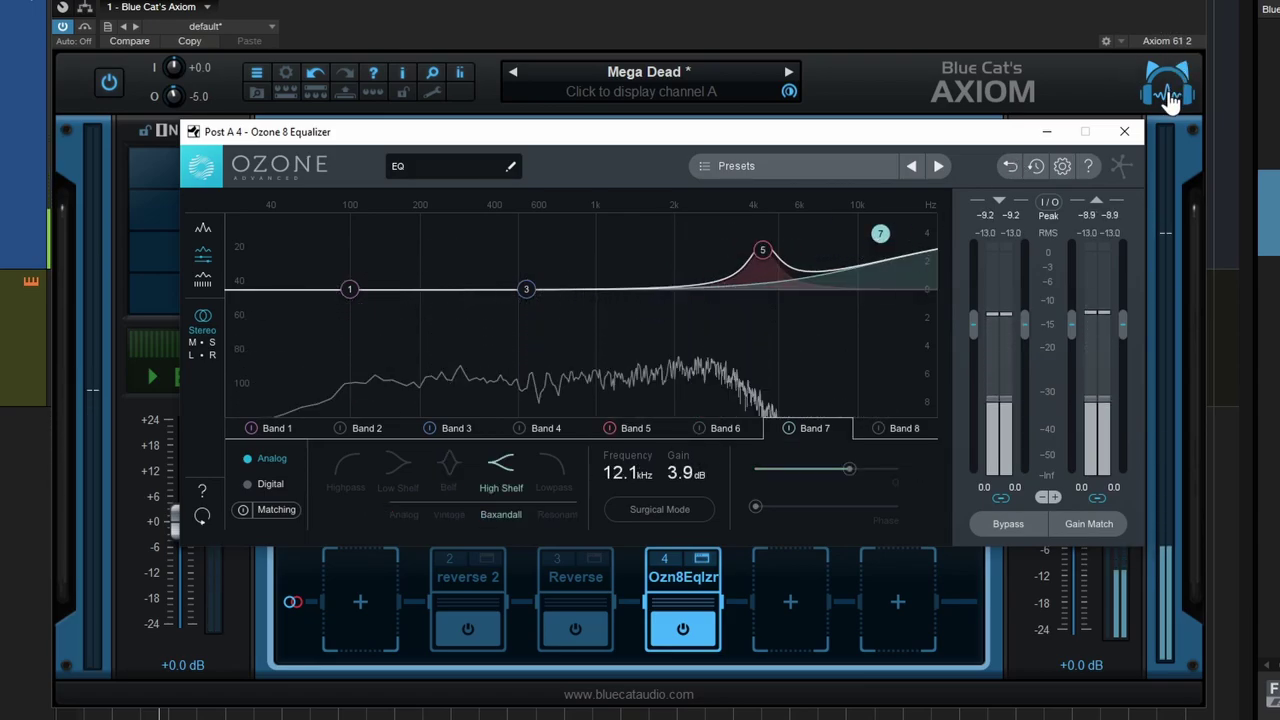
pyautogui.click(1124, 131)
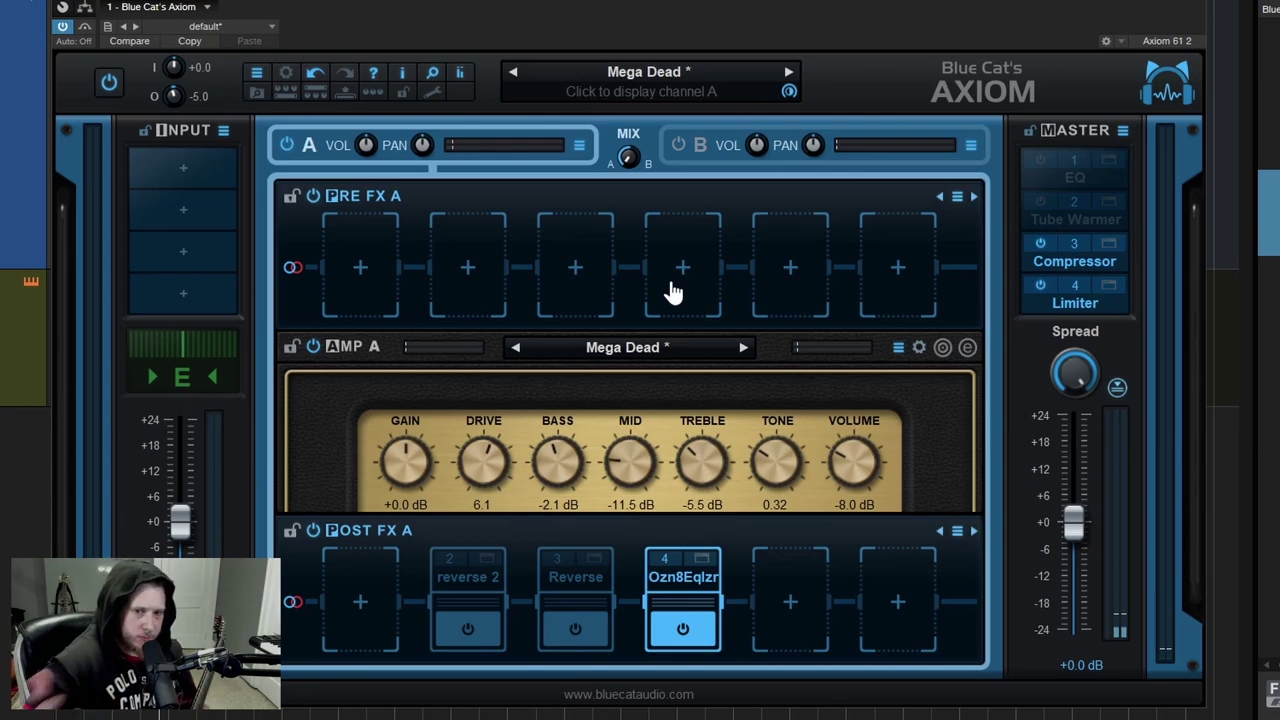
# Bypass the Ozone equalizer and load the built-in Comb Filter IIR into the fifth Post FX A slot
pyautogui.click(684, 672)
pyautogui.click(795, 606)
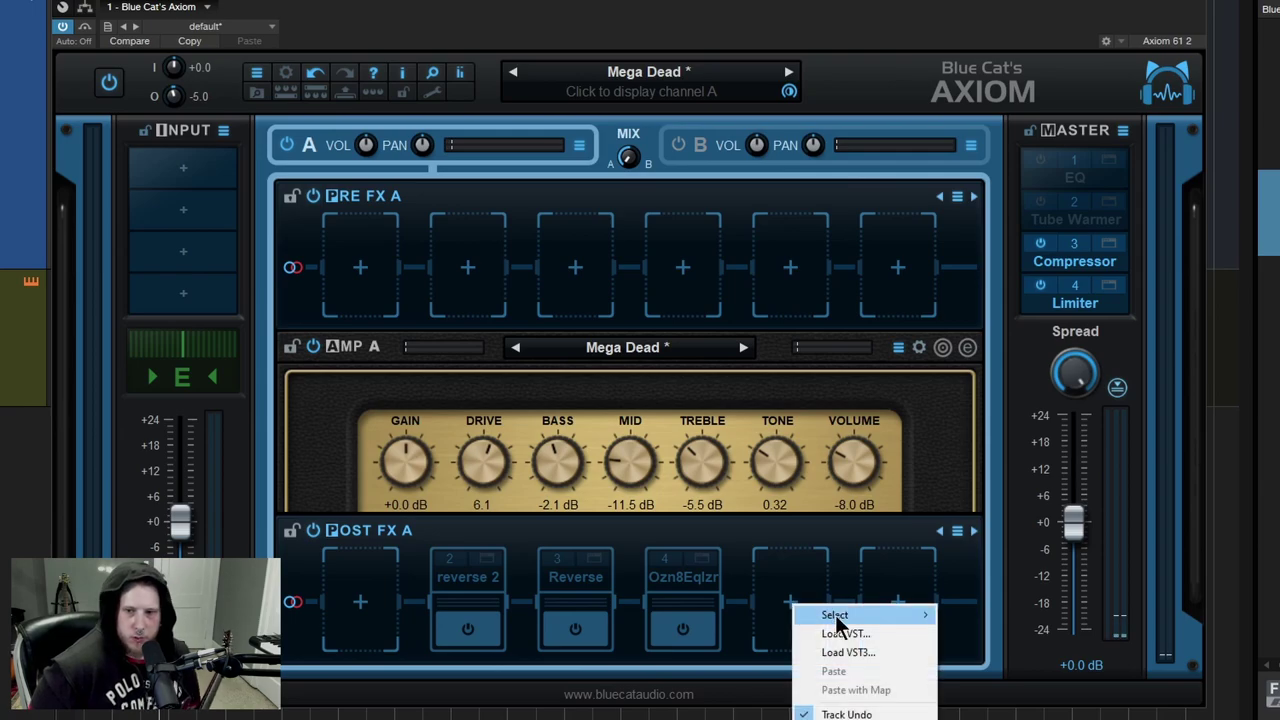
pyautogui.moveTo(840, 615)
pyautogui.moveTo(1038, 673)
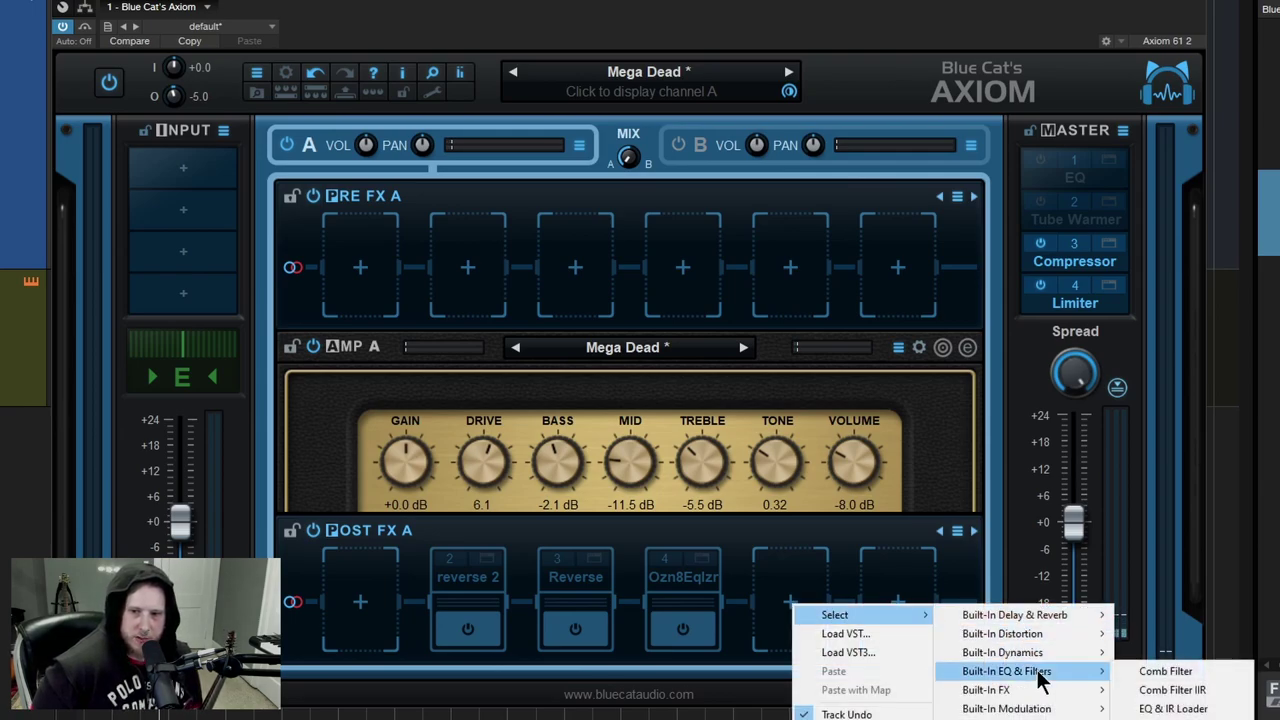
pyautogui.click(1170, 689)
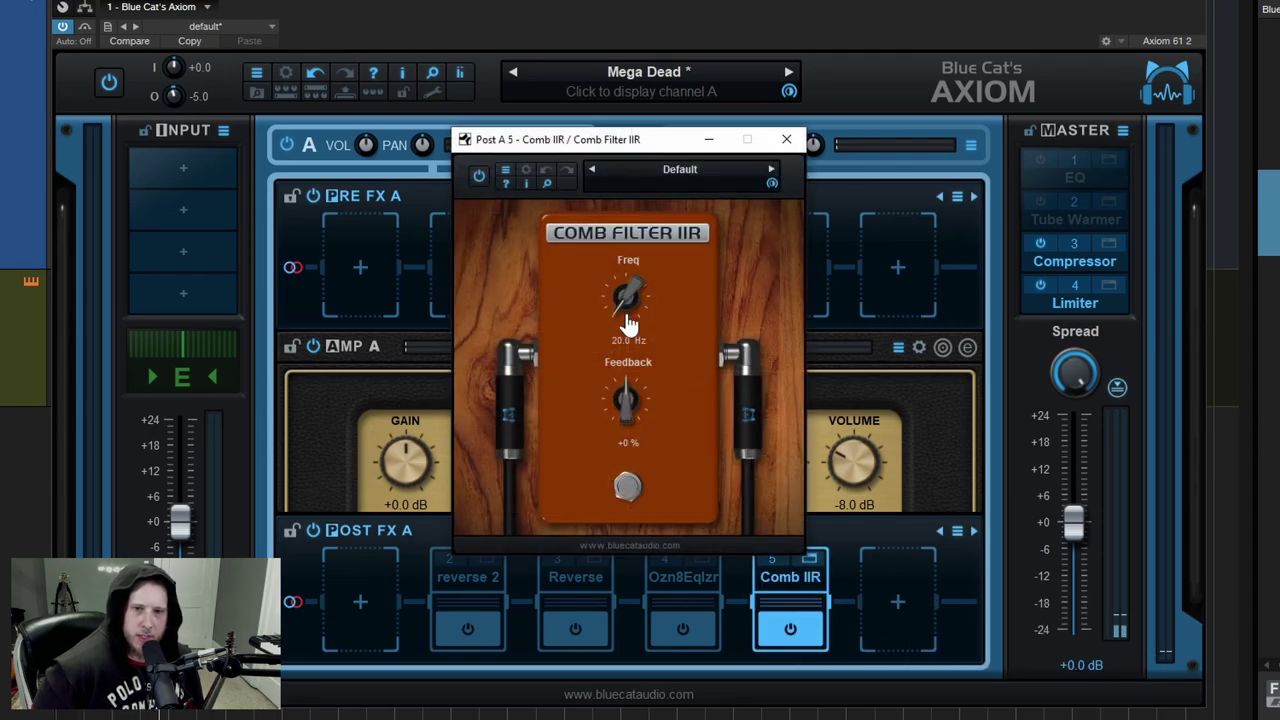
# Set the Comb Filter IIR frequency to about 451 Hz and its feedback to about +42 %, and close its window
pyautogui.moveTo(628, 322); pyautogui.dragTo(618, 232)
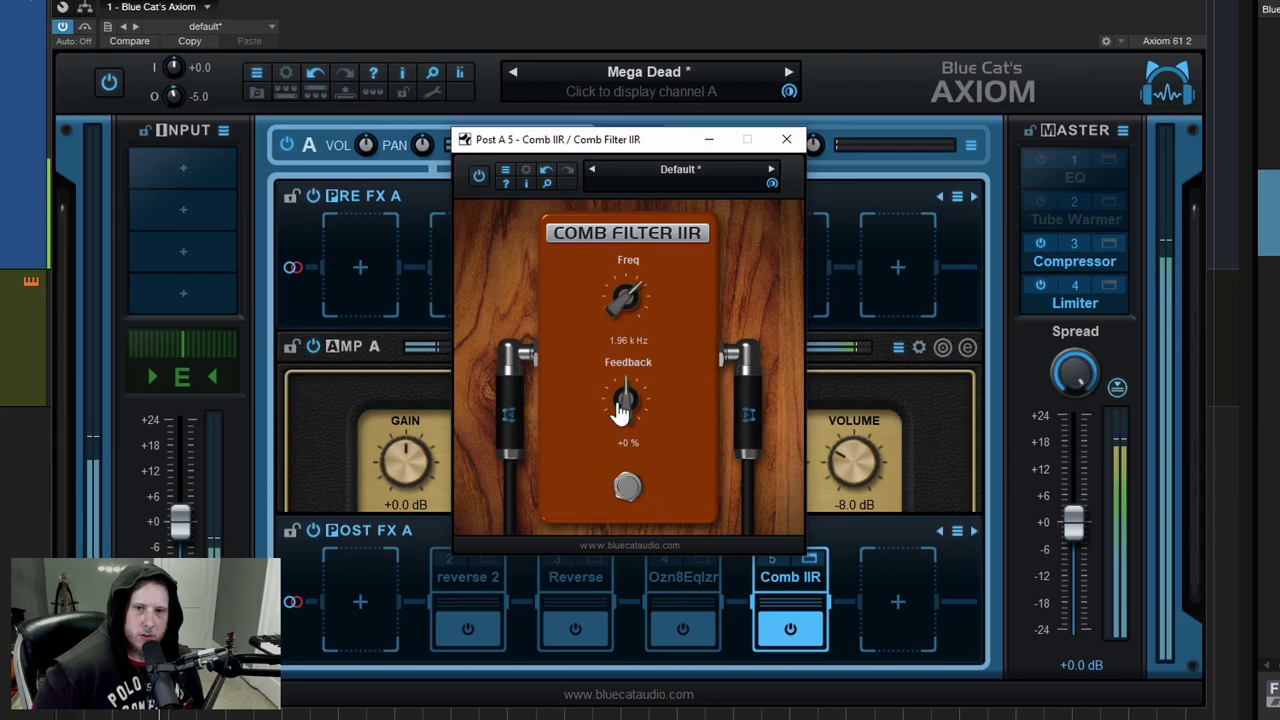
pyautogui.moveTo(620, 410); pyautogui.dragTo(634, 380)
pyautogui.moveTo(628, 298); pyautogui.dragTo(614, 362)
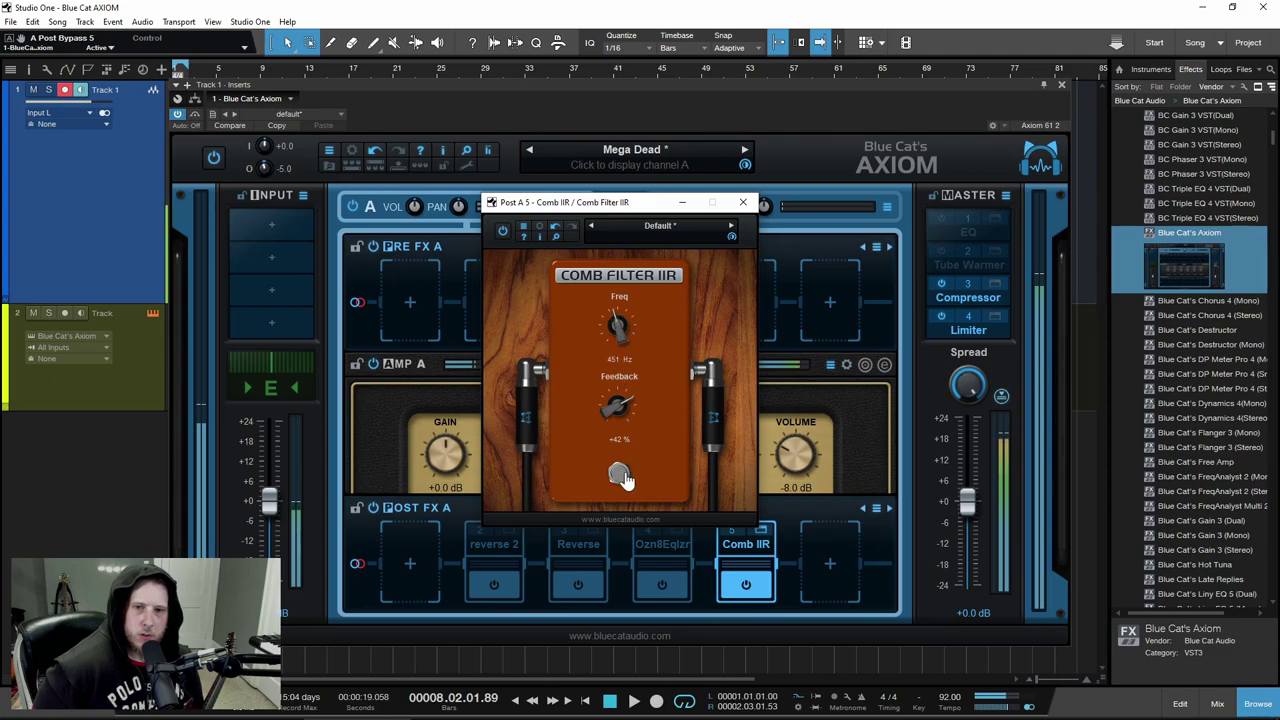
pyautogui.click(743, 202)
# Load the built-in EQ & IR Loader into the sixth Post FX A slot
pyautogui.rightClick(825, 568)
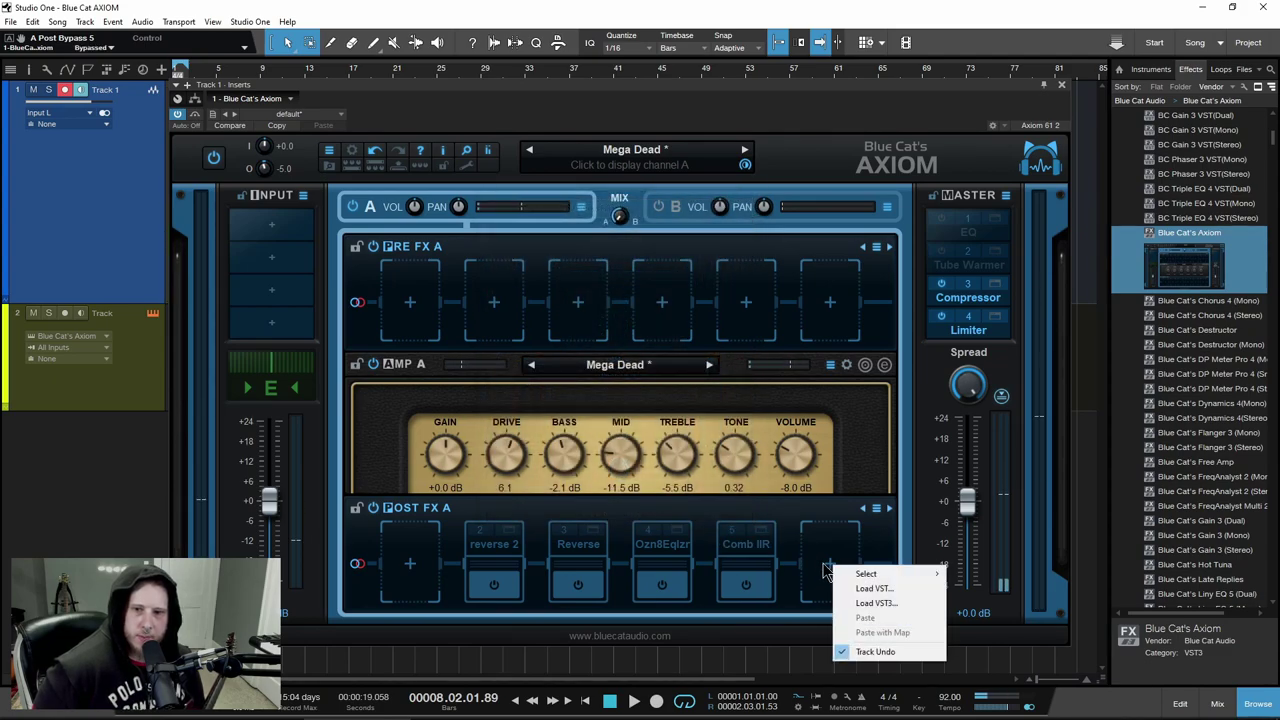
pyautogui.moveTo(890, 574)
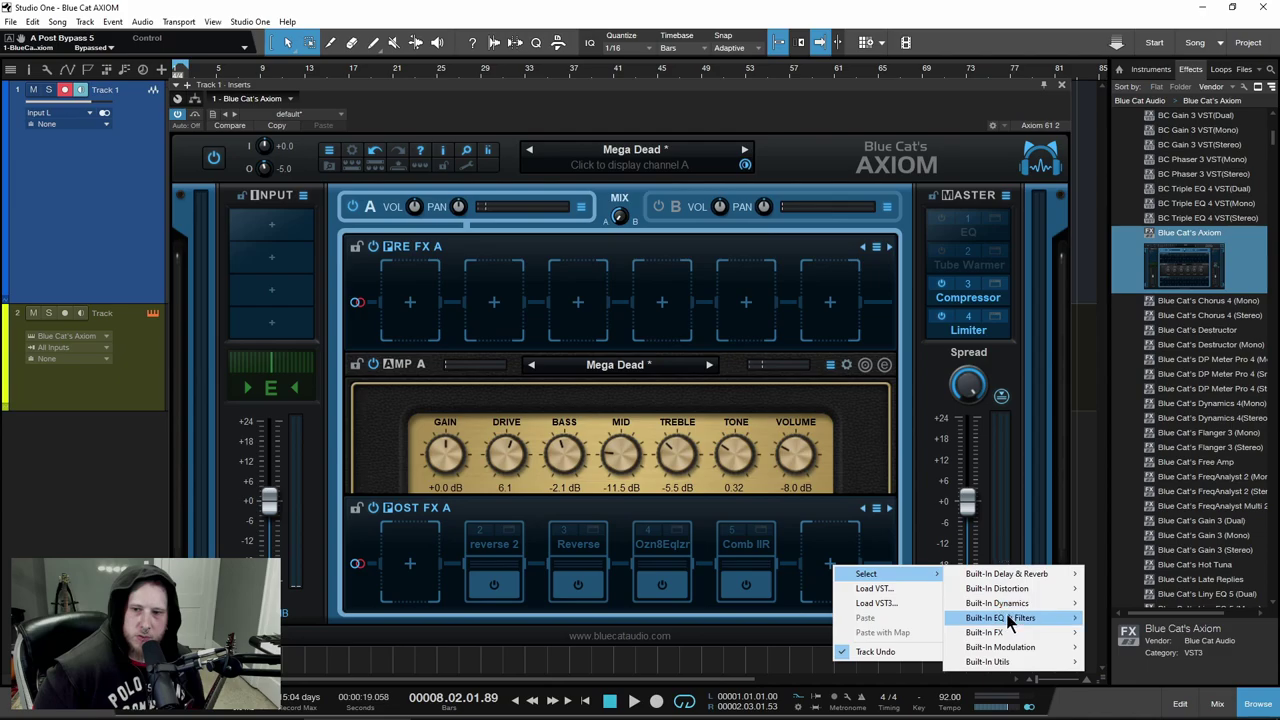
pyautogui.moveTo(1010, 621)
pyautogui.click(1160, 650)
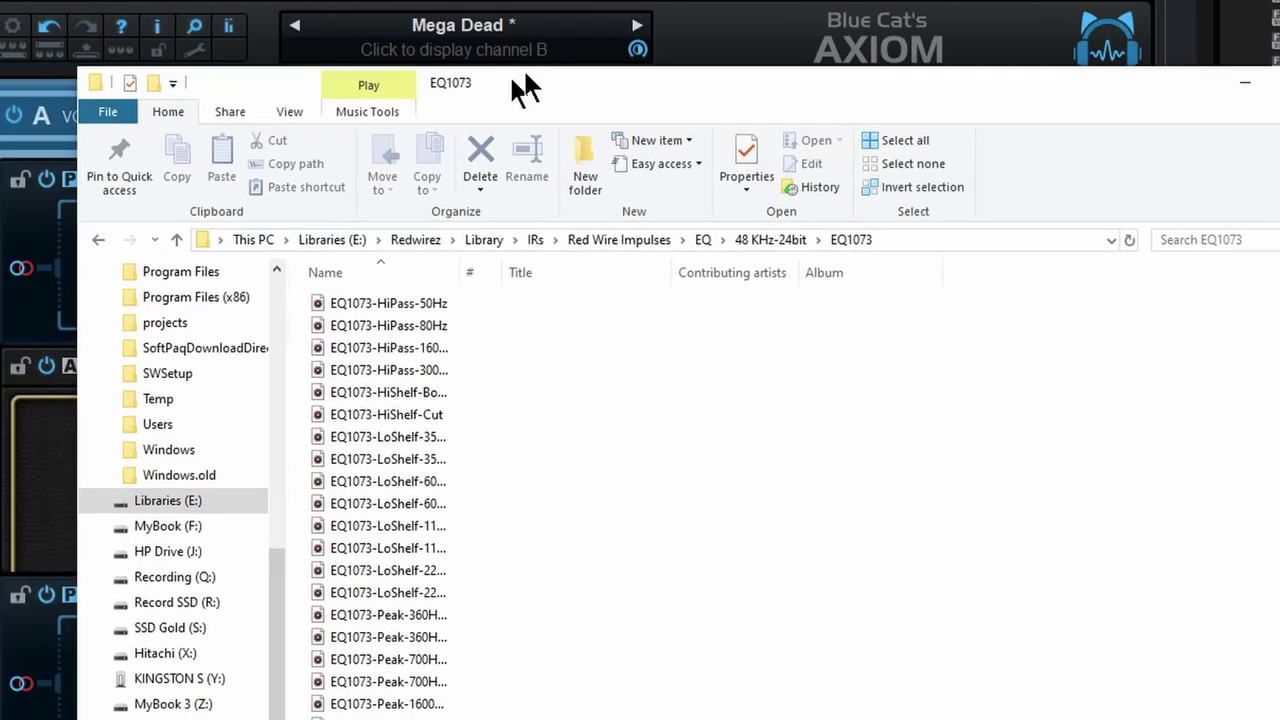
# Try EQ1073 impulse responses in the slot 6 EQ, starting with EQ1073-LoShelf-60Hz-Boost and ending with EQ1073-Peak-1600Hz-Boost
pyautogui.moveTo(668, 180); pyautogui.dragTo(1036, 151)
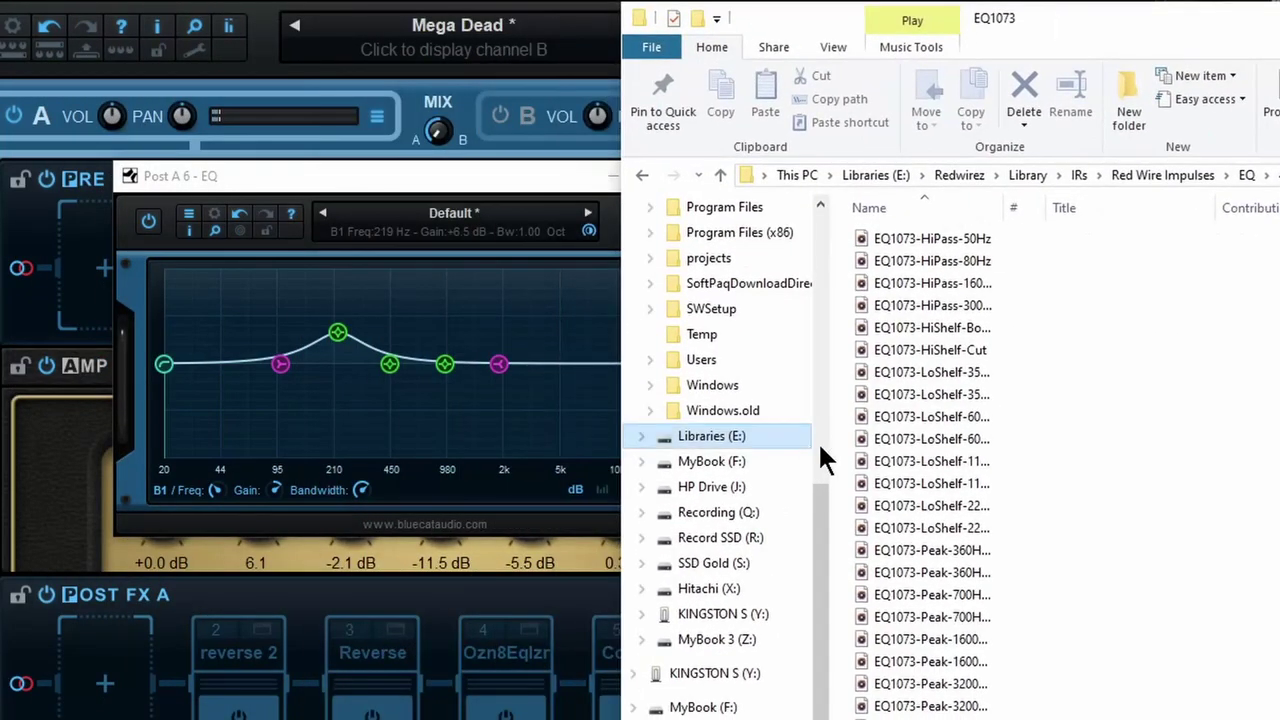
pyautogui.moveTo(858, 416); pyautogui.dragTo(355, 378)
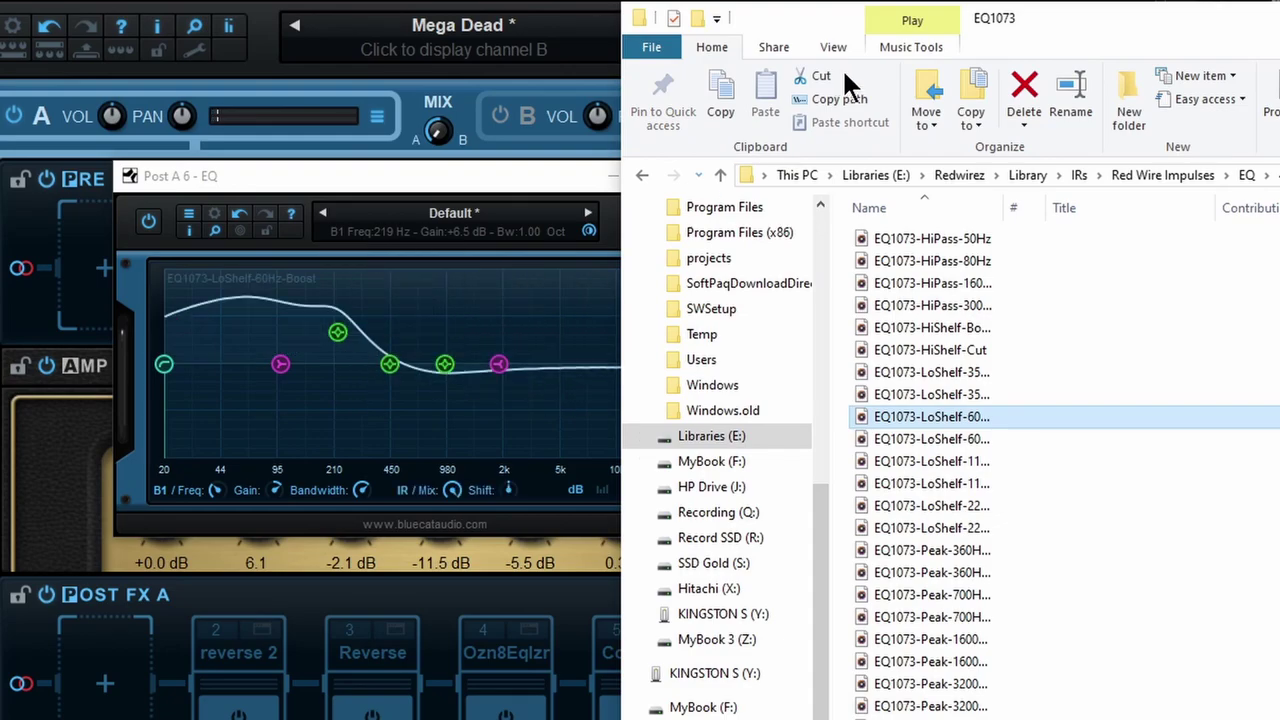
pyautogui.moveTo(813, 20); pyautogui.dragTo(1009, 30)
pyautogui.moveTo(1074, 573); pyautogui.dragTo(560, 420)
pyautogui.moveTo(1068, 648); pyautogui.dragTo(430, 385)
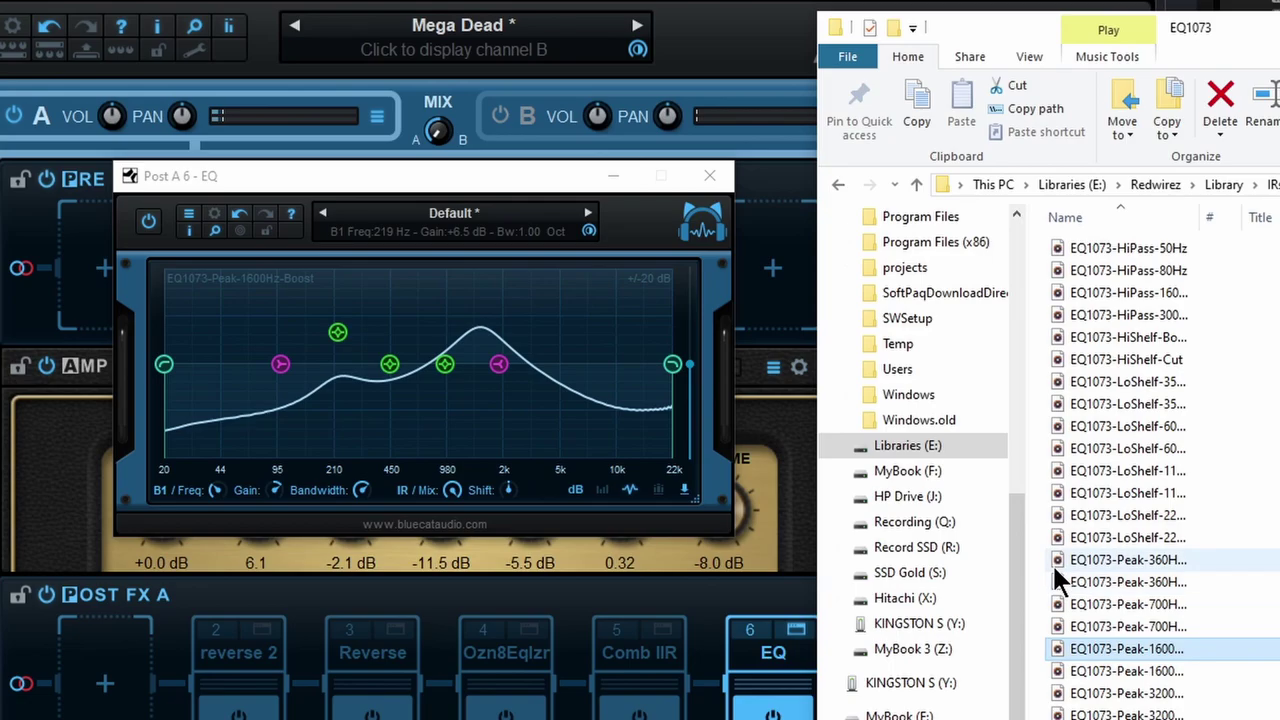
# Go back up through the parent folders of the EQ1073 impulse responses in the file manager
pyautogui.click(836, 185)
pyautogui.click(836, 185)
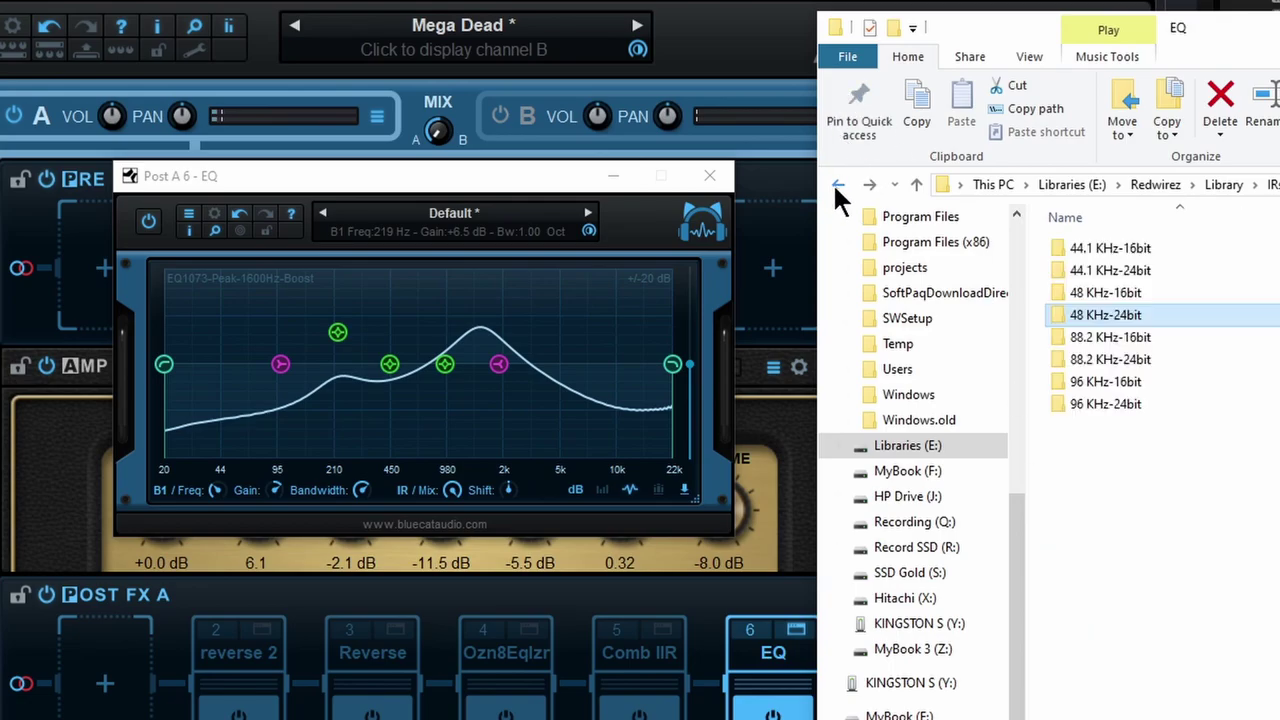
pyautogui.click(830, 181)
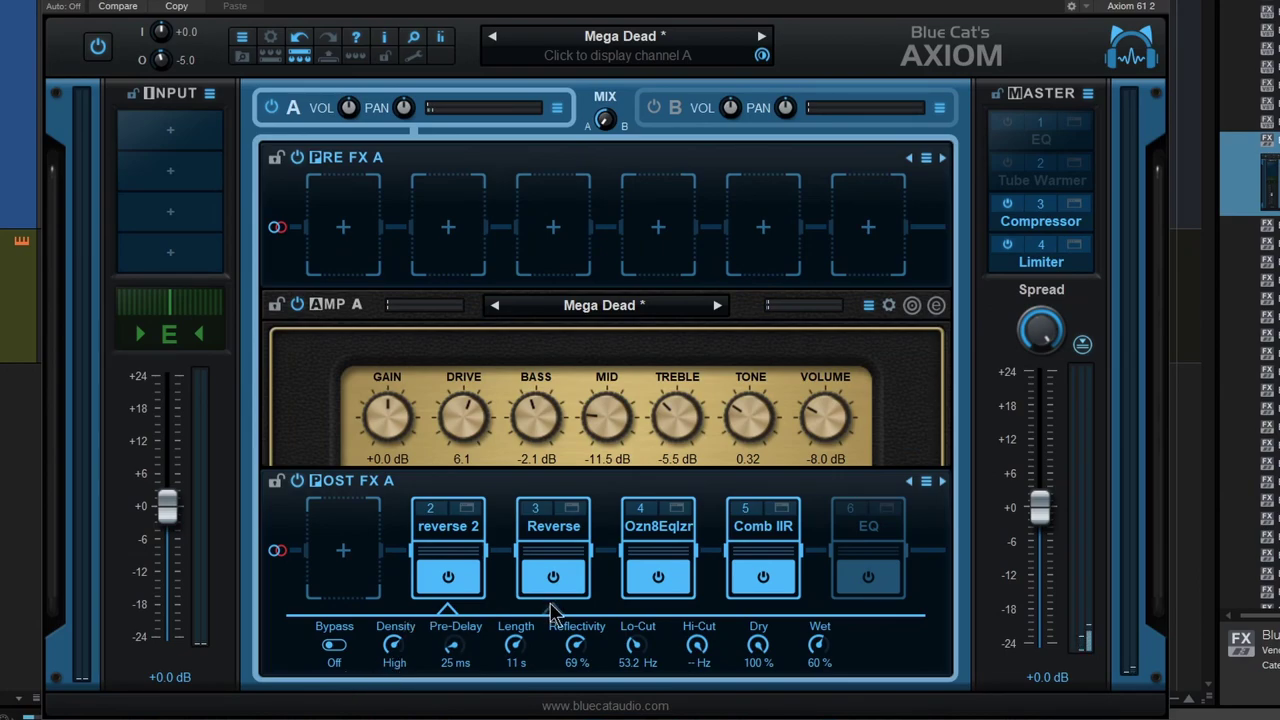
# Lower several Ozn8Eqlzr gains in the inline Post FX A controls, including GAINItR(U to about -18.48 and GAINOL(L) to about -13.21
pyautogui.click(657, 612)
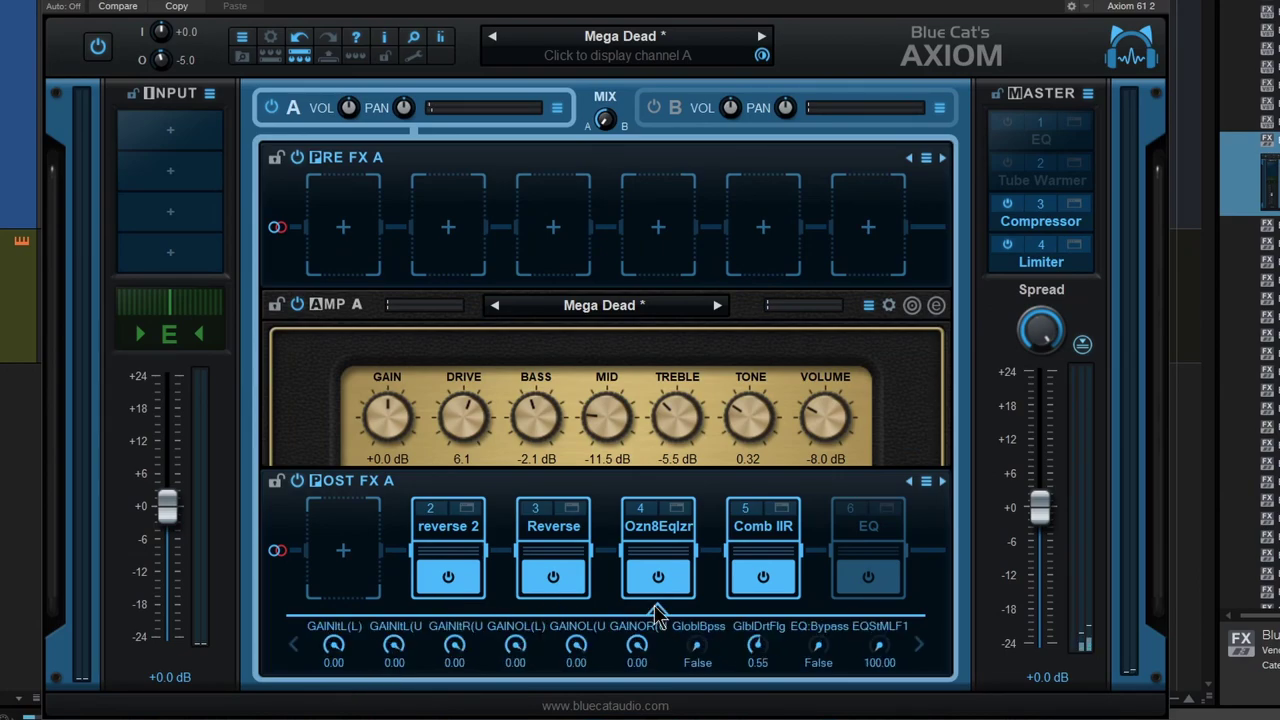
pyautogui.click(760, 614)
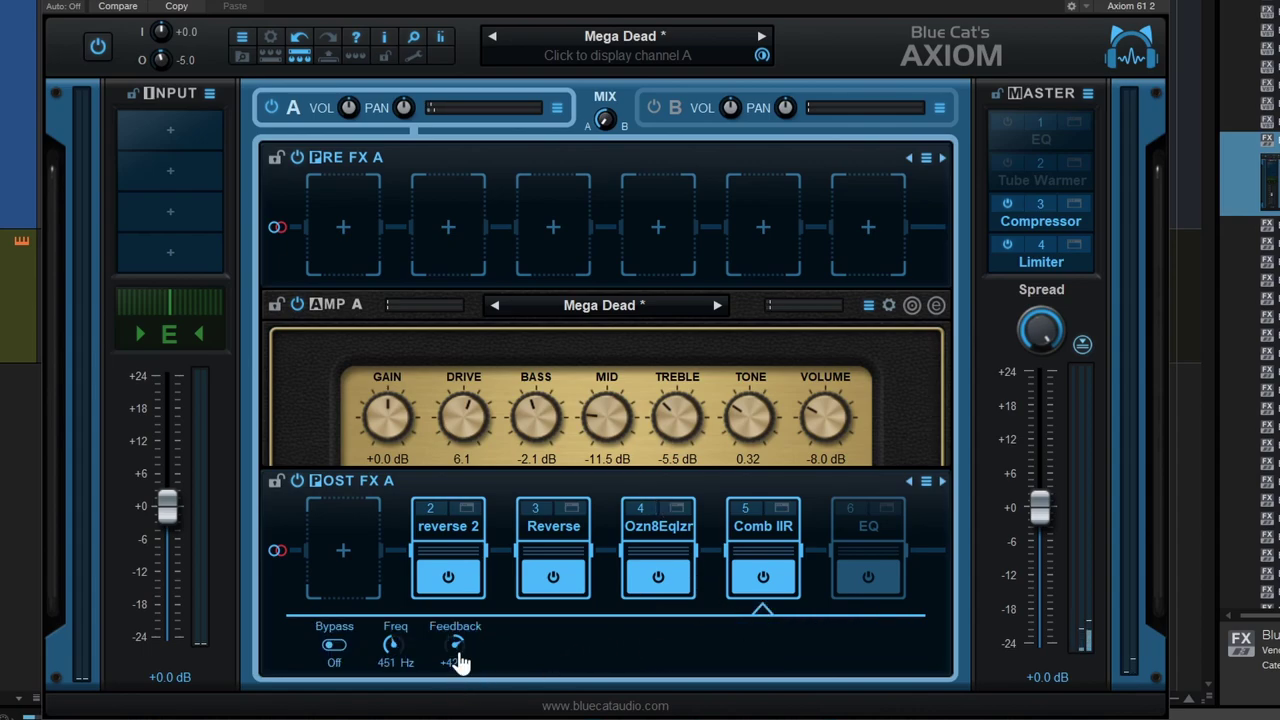
pyautogui.click(660, 675)
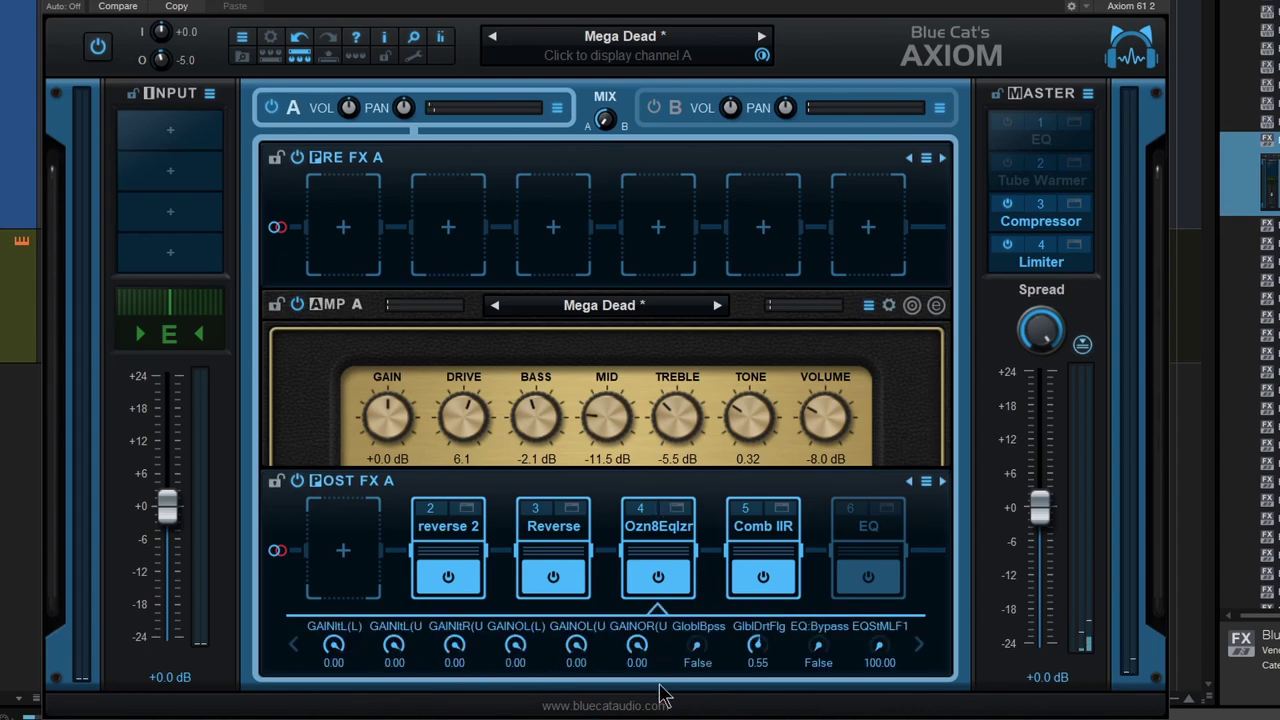
pyautogui.moveTo(519, 655); pyautogui.dragTo(519, 685)
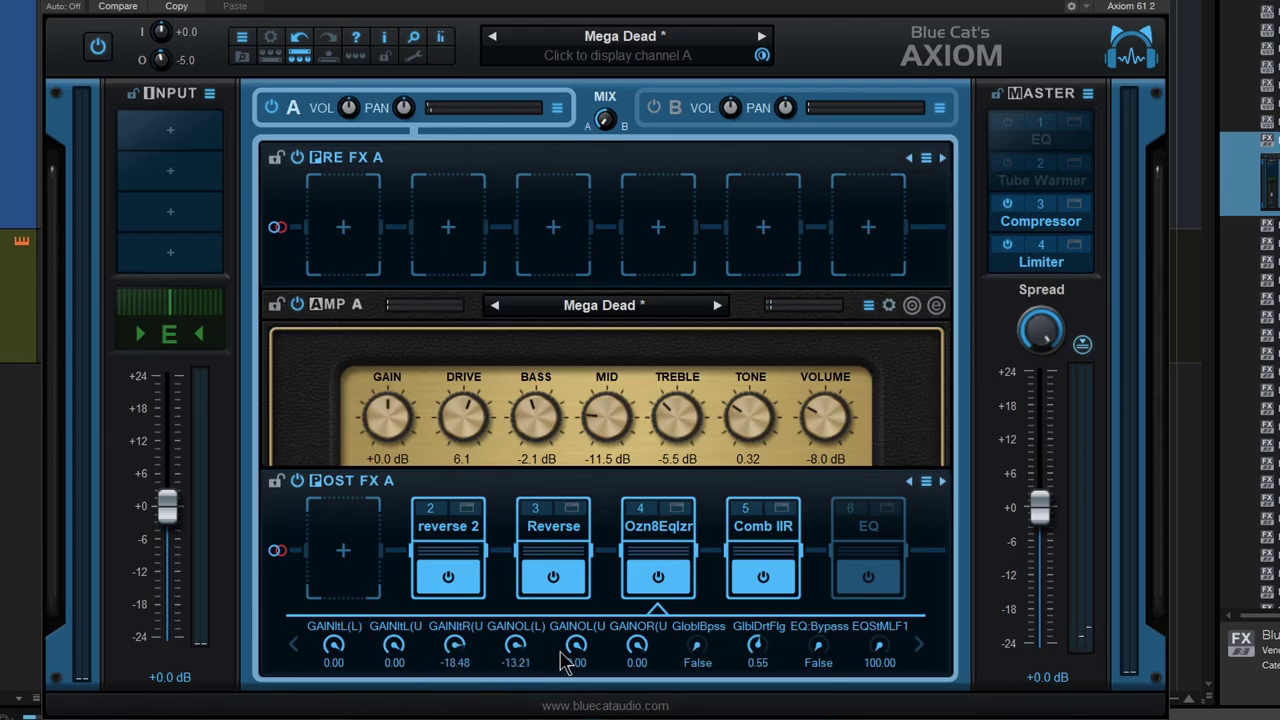
pyautogui.moveTo(576, 648); pyautogui.dragTo(580, 677)
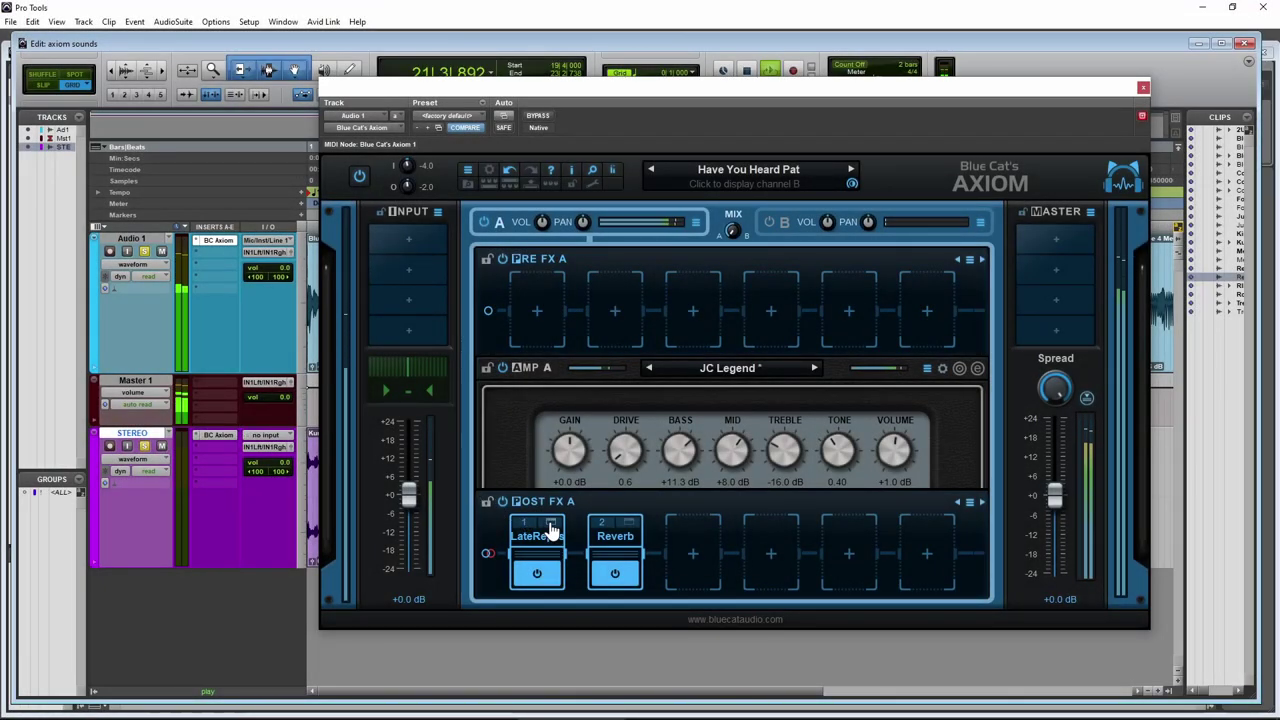
# In the Pro Tools session, examine the Late Replies, Reverb and JC Legend amp editor settings of the Have You Heard Pat preset
pyautogui.click(549, 528)
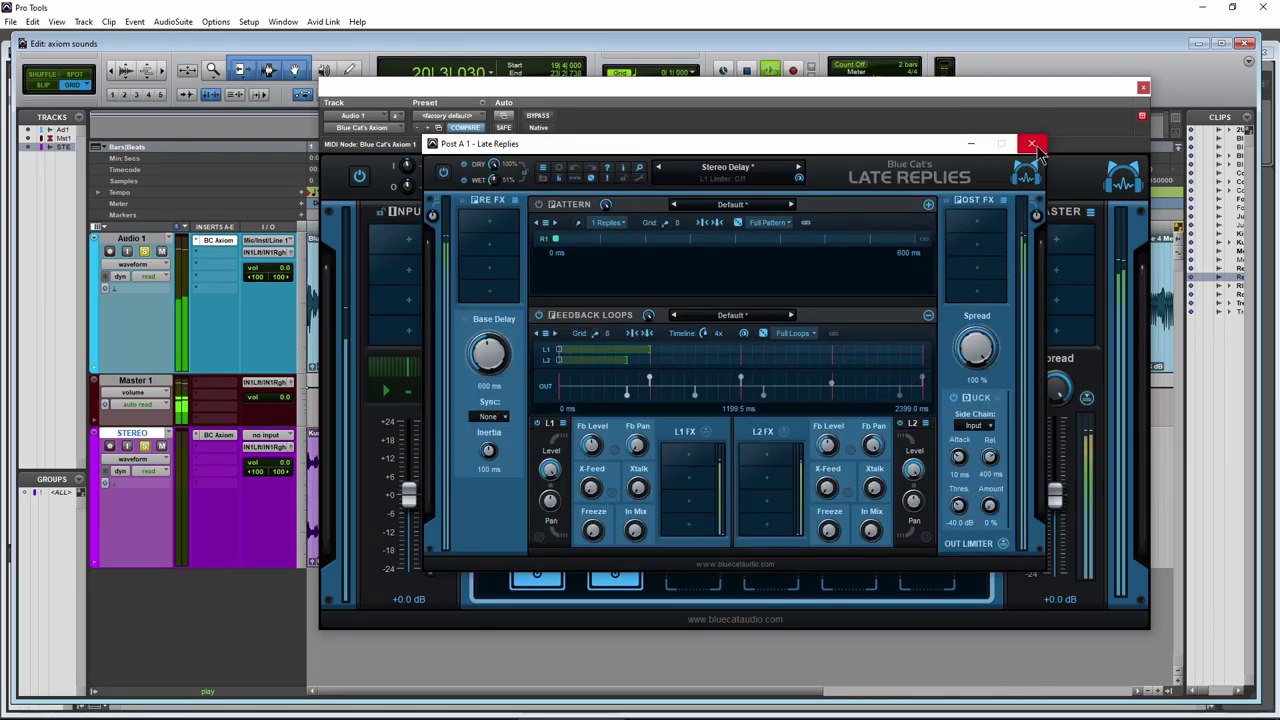
pyautogui.click(1033, 145)
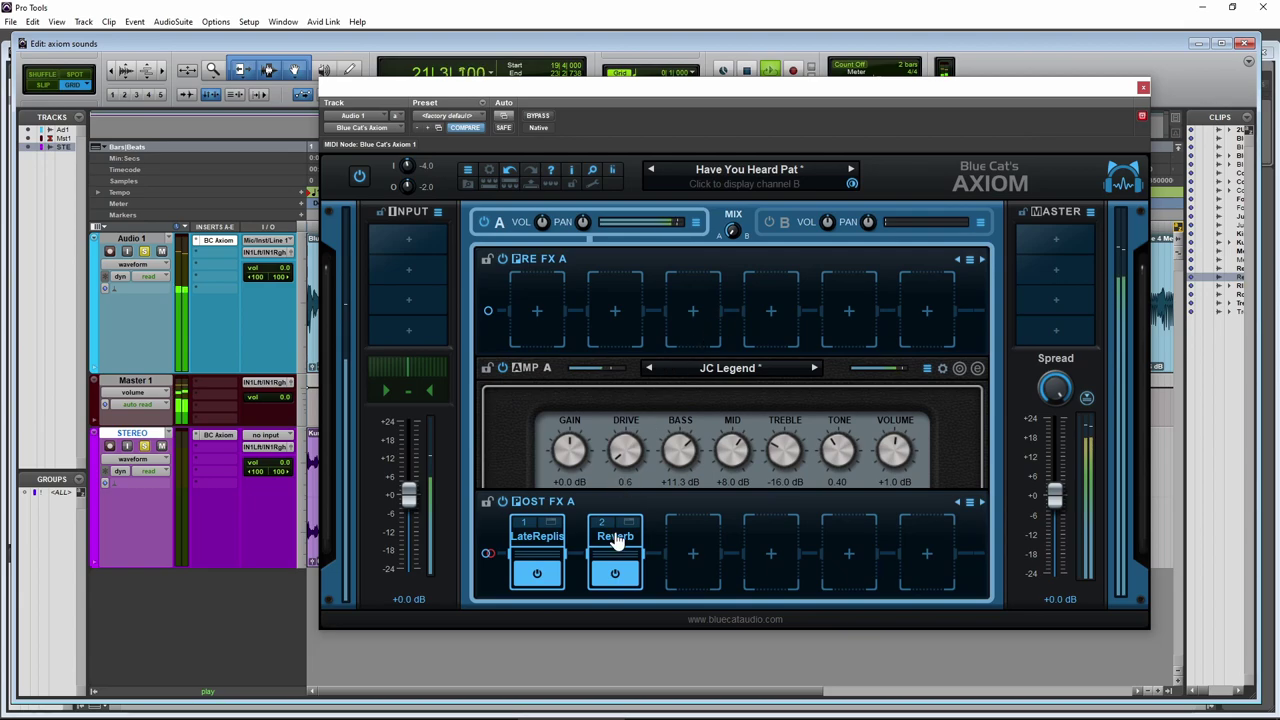
pyautogui.click(630, 524)
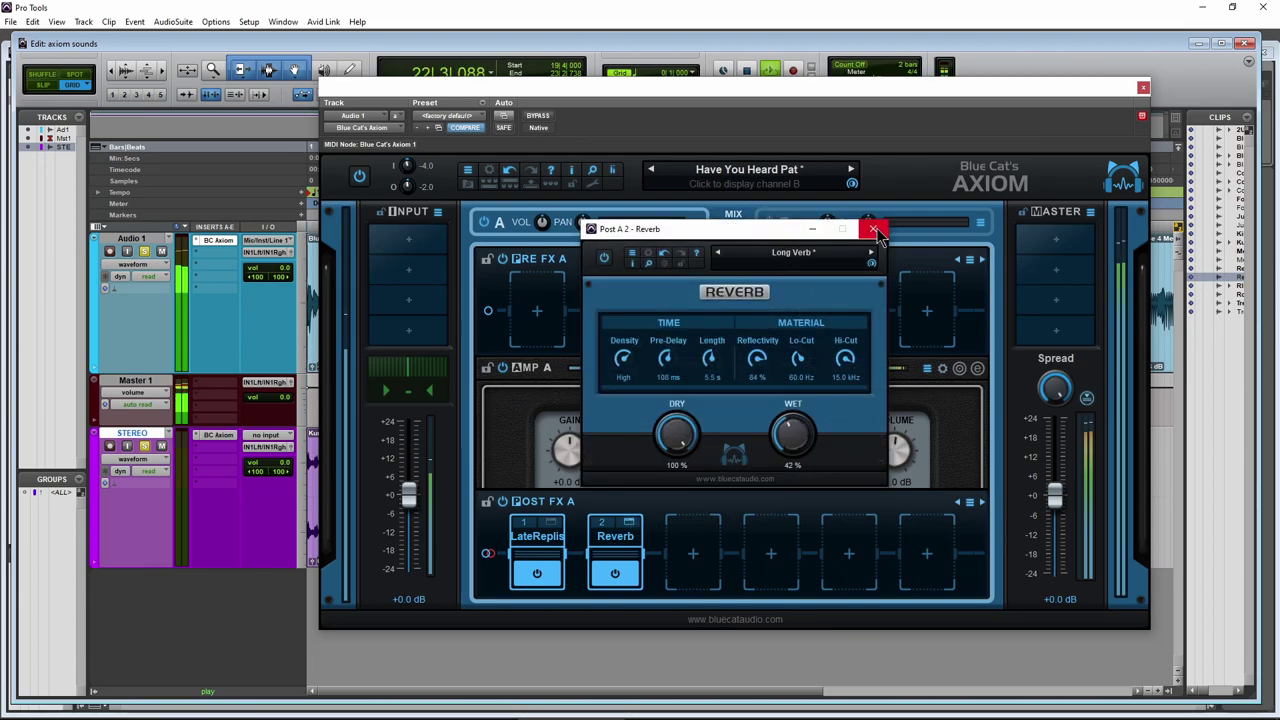
pyautogui.click(875, 232)
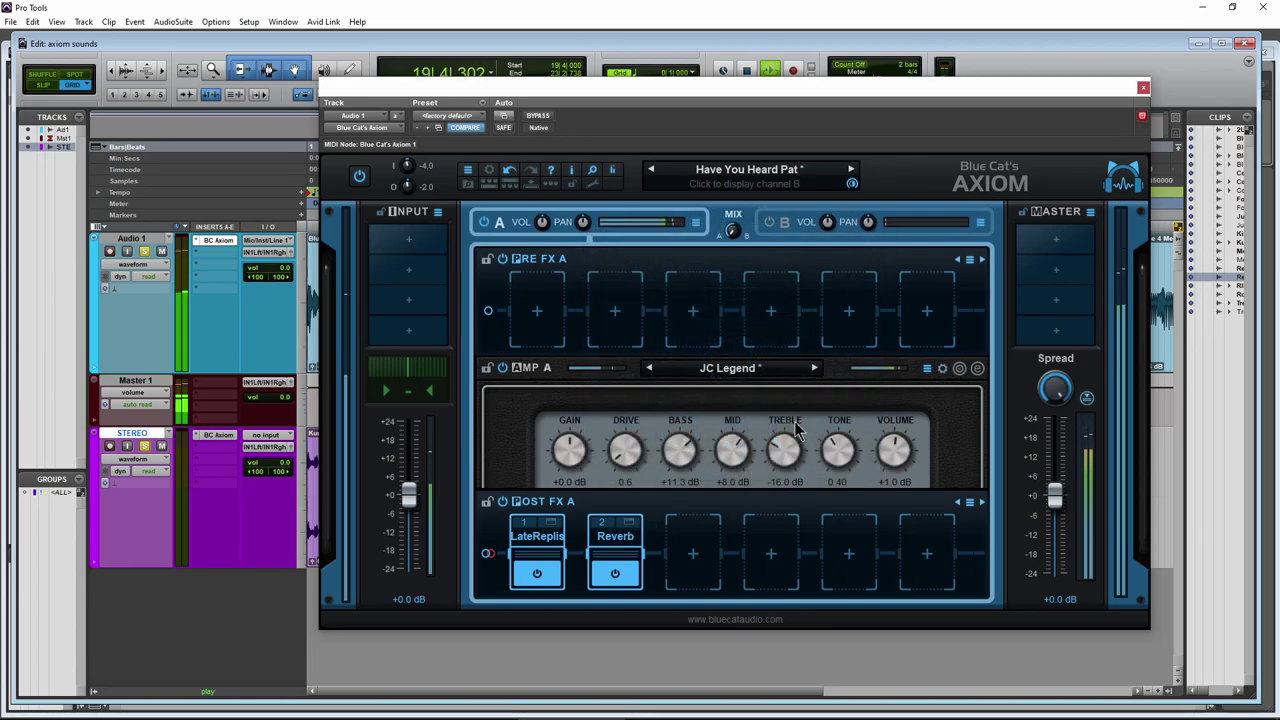
pyautogui.click(972, 370)
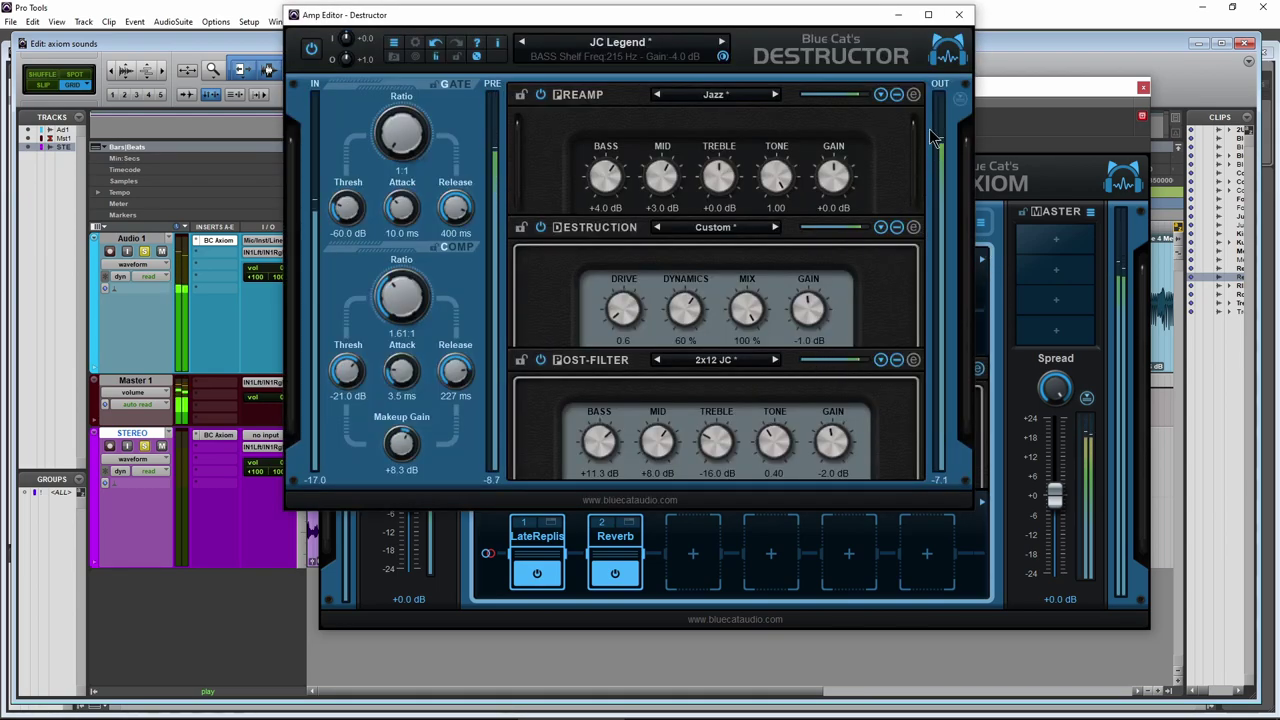
pyautogui.click(960, 16)
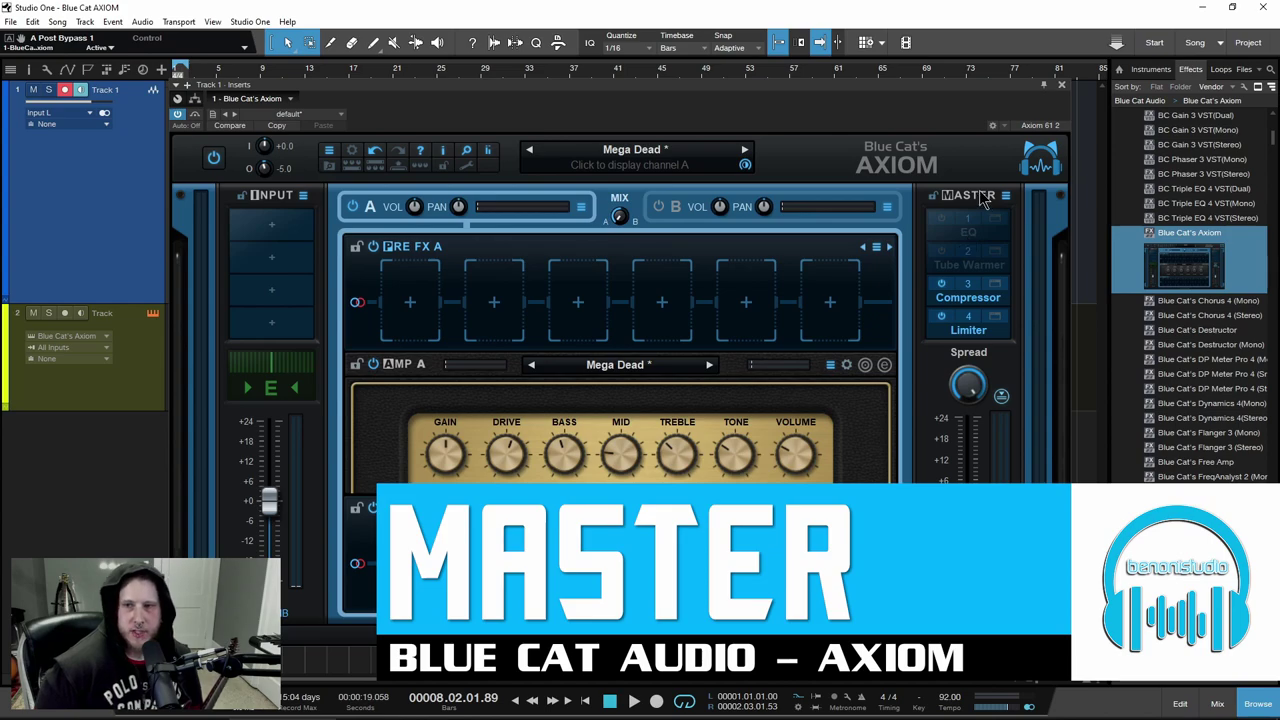
# Switch to the Metal Fatigue II (Chords) preset and look over the built-in effect categories available for the second Master slot
pyautogui.click(745, 152)
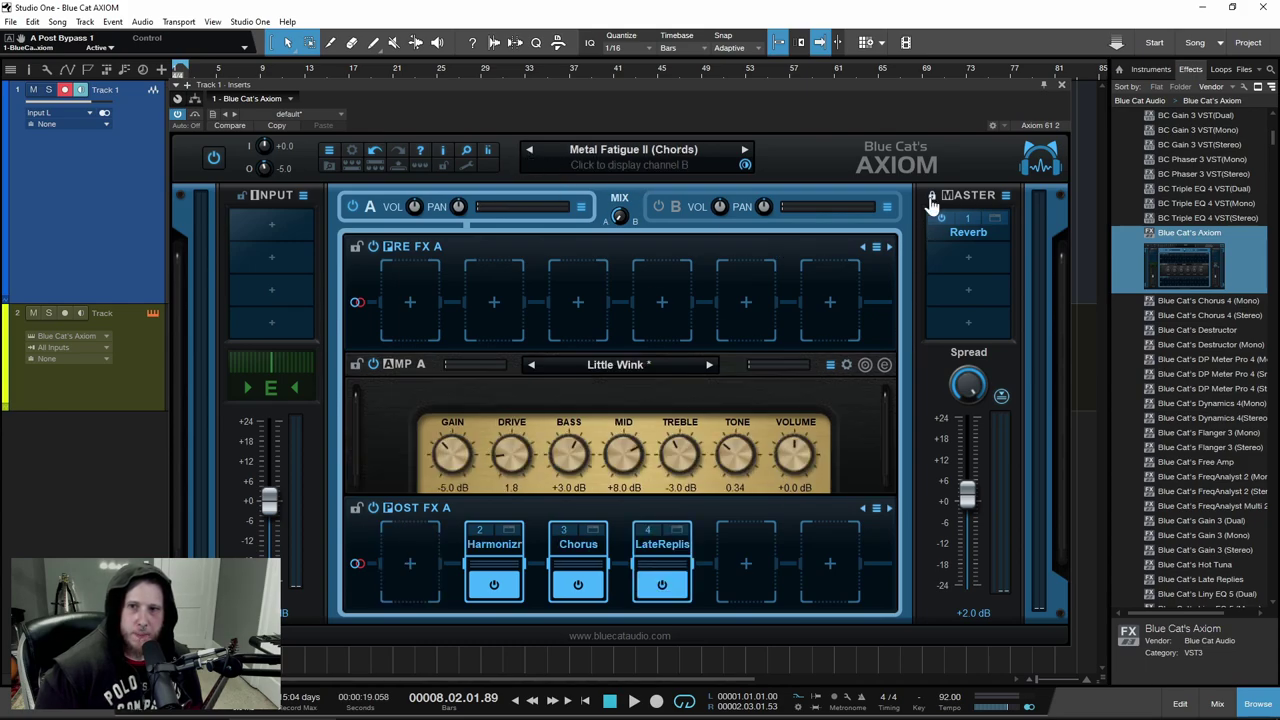
pyautogui.rightClick(951, 263)
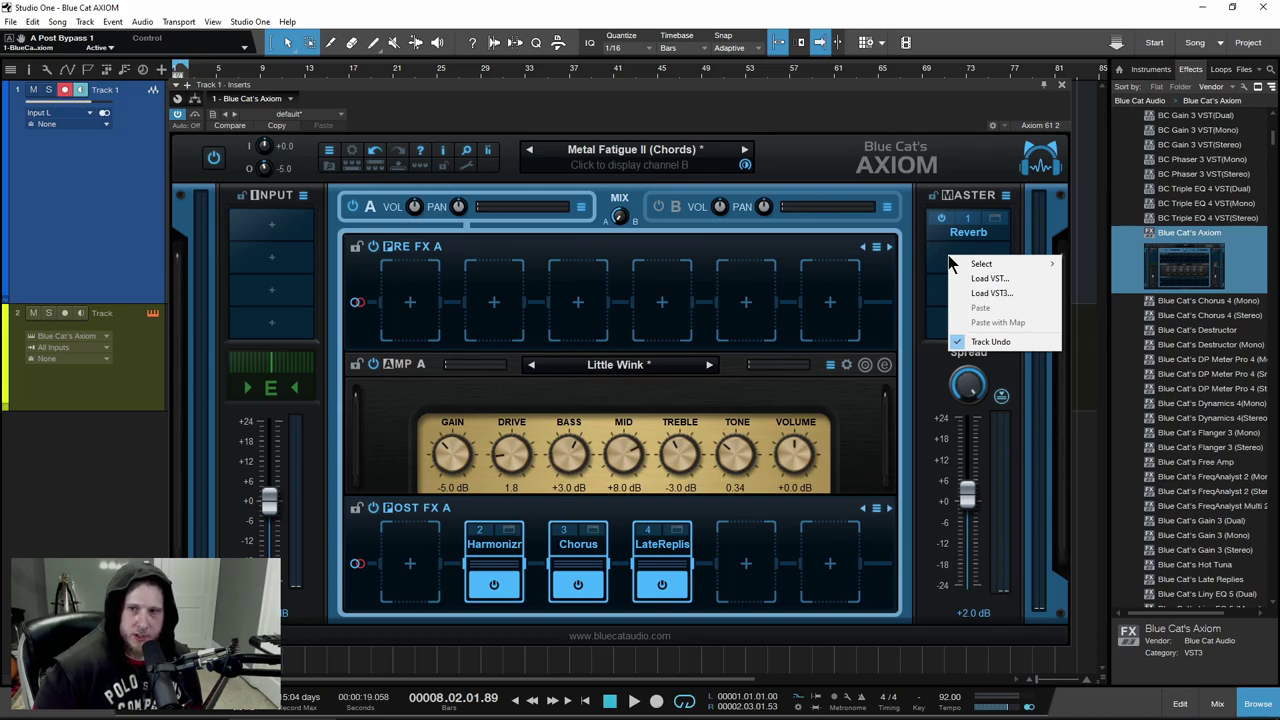
pyautogui.moveTo(975, 265)
pyautogui.moveTo(1139, 318)
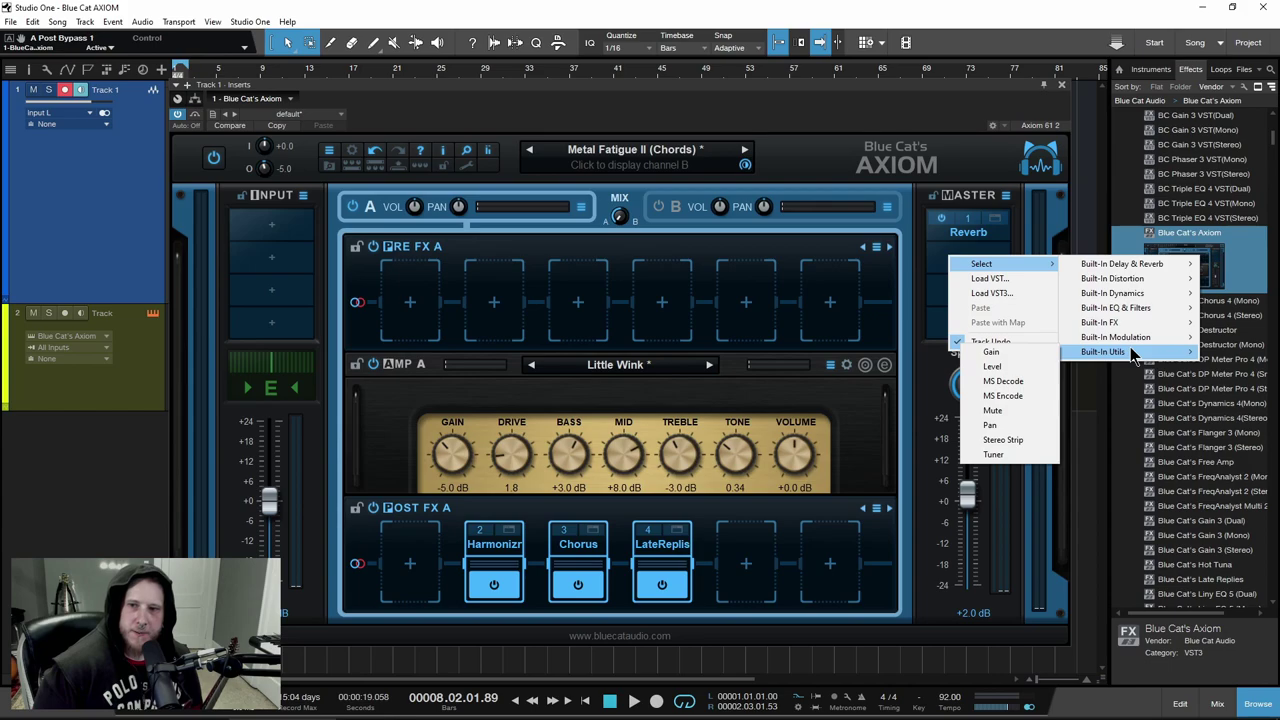
pyautogui.click(944, 262)
pyautogui.rightClick(944, 258)
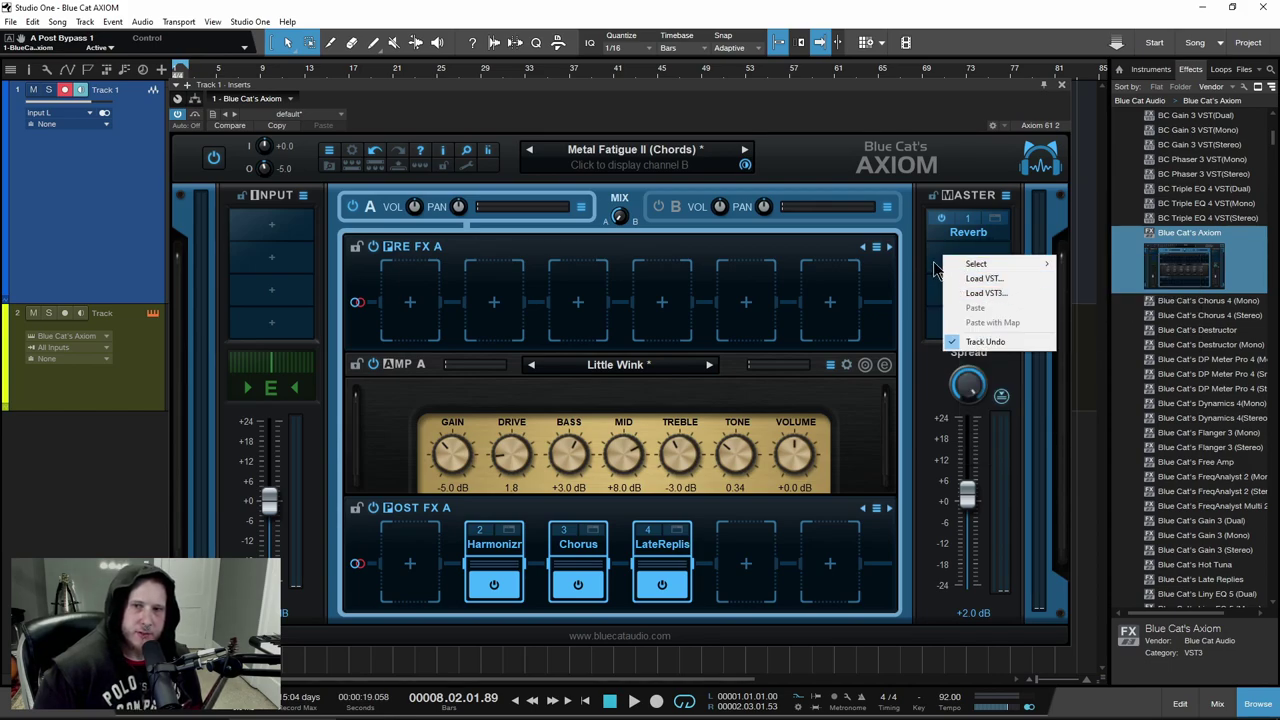
pyautogui.click(940, 280)
# Load the Crazy Tail factory FX strip into the Master section
pyautogui.click(1005, 198)
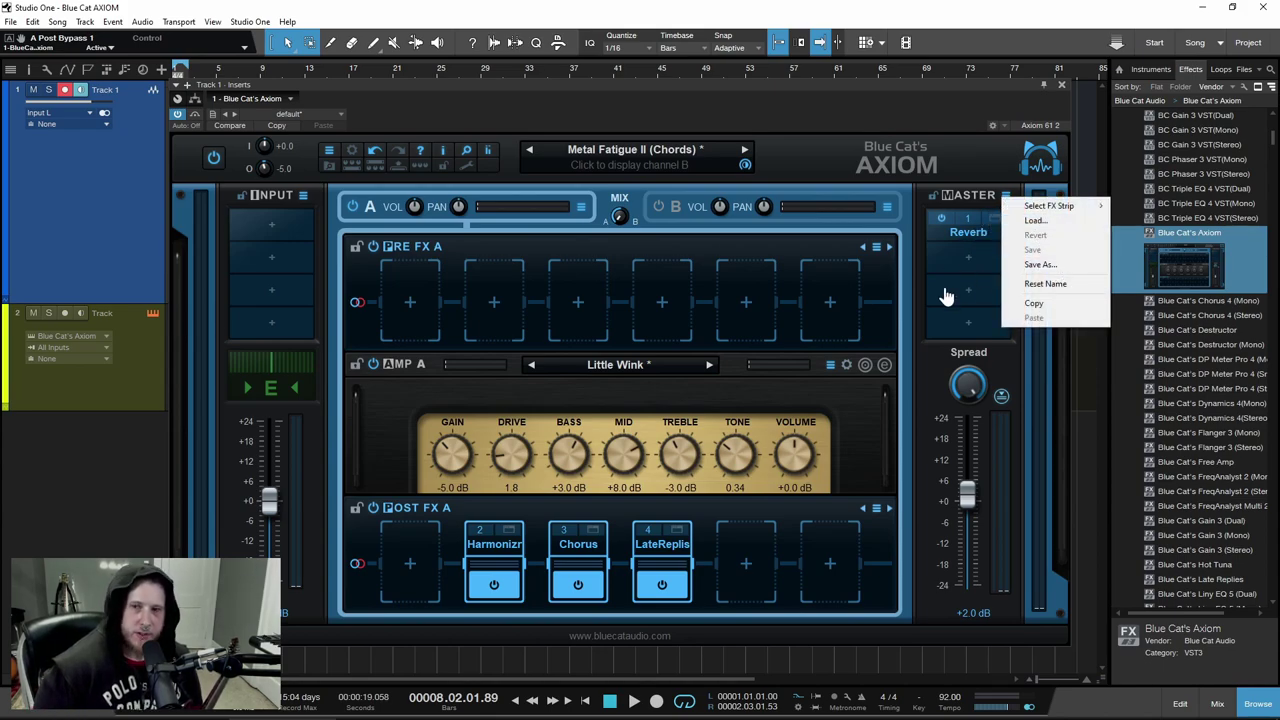
pyautogui.moveTo(1055, 208)
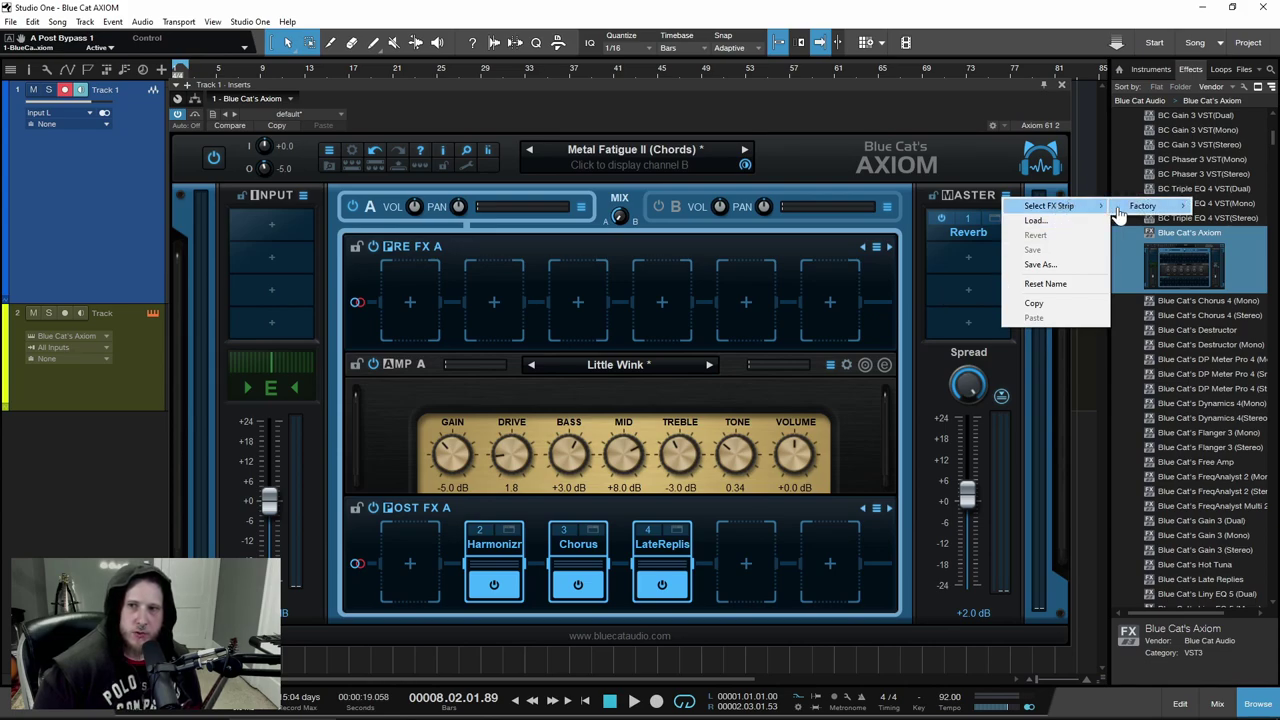
pyautogui.moveTo(1118, 210)
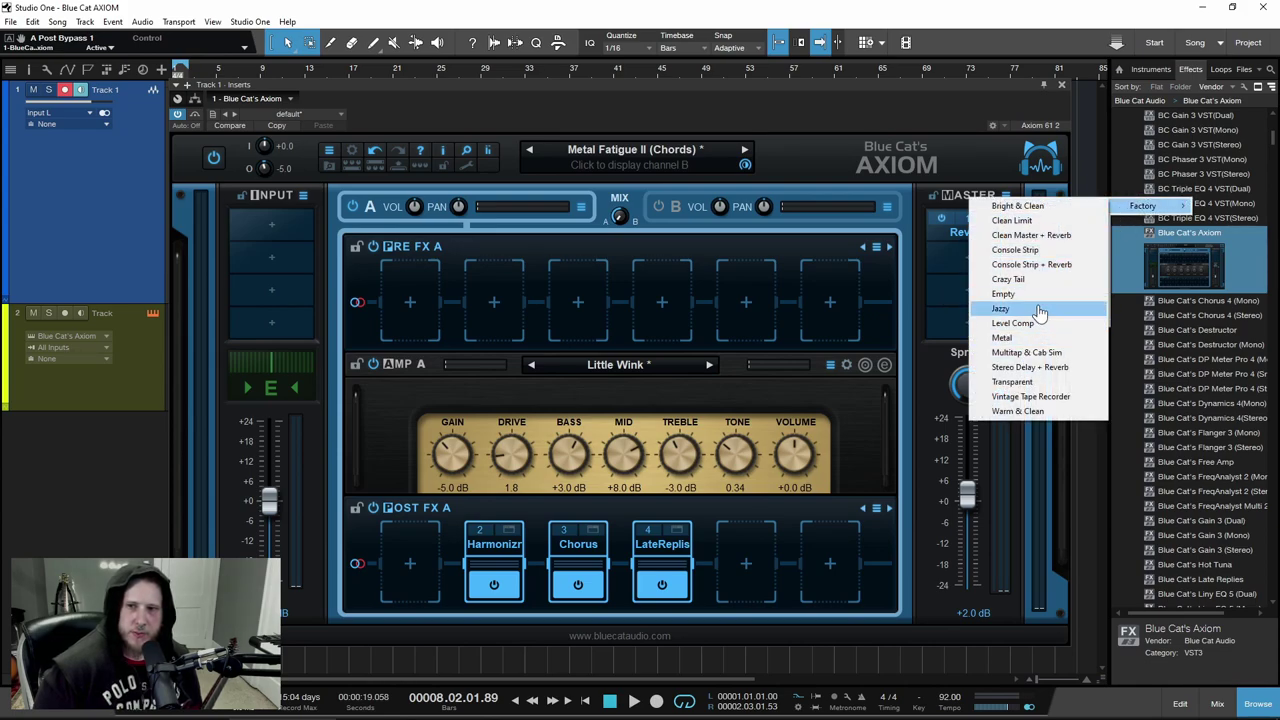
pyautogui.click(1020, 279)
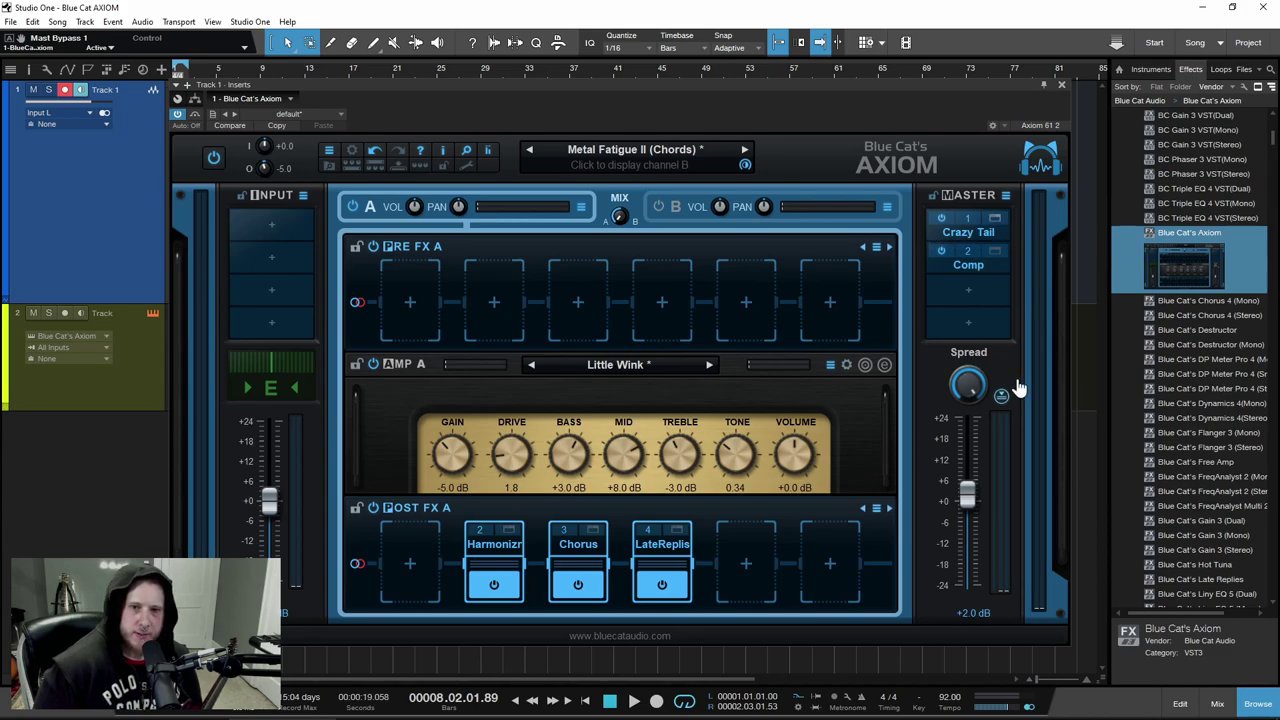
# Examine the Late Replies editor of the Crazy Tail effect in the first Master slot and close it
pyautogui.click(886, 380)
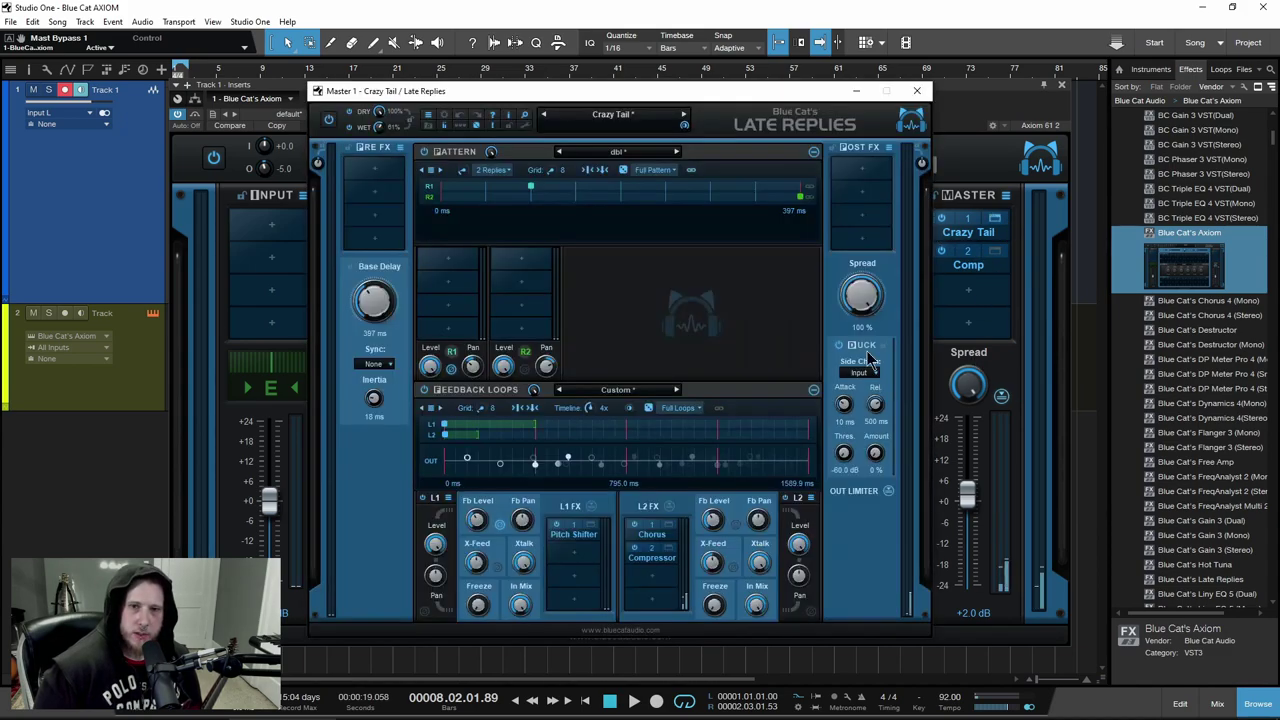
pyautogui.moveTo(635, 100); pyautogui.dragTo(578, 100)
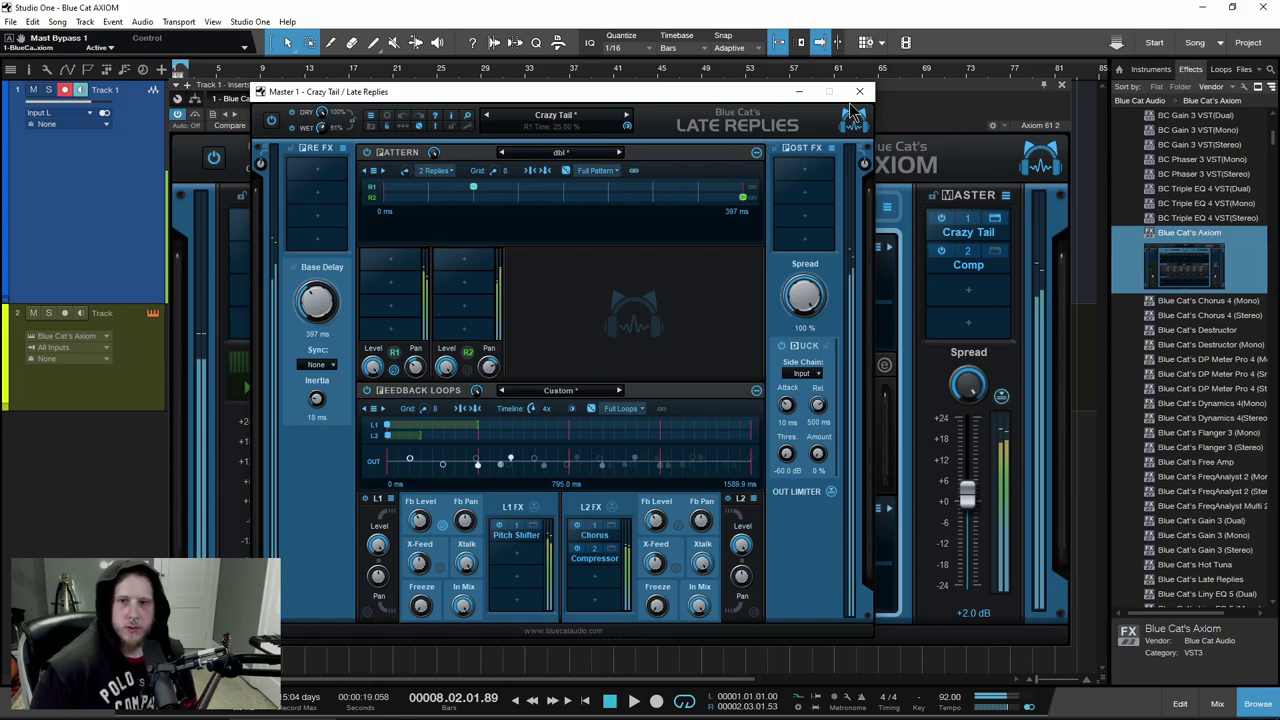
pyautogui.click(859, 91)
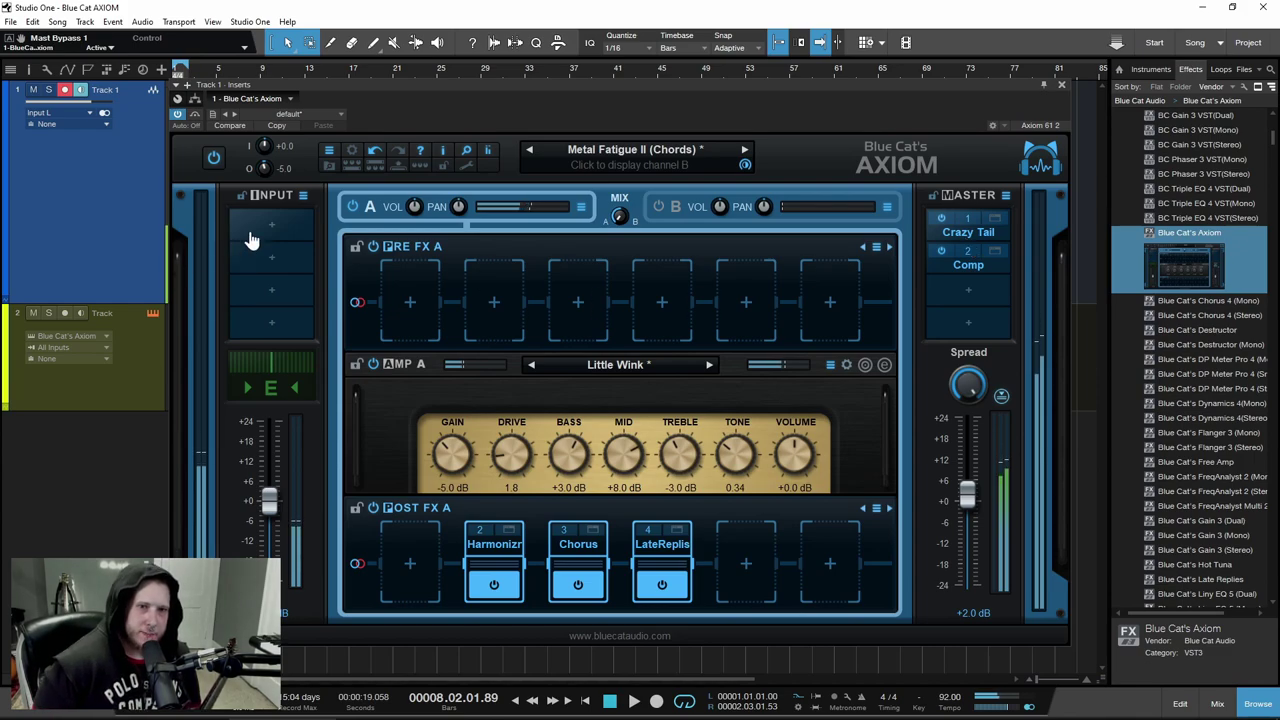
pyautogui.click(684, 207)
pyautogui.click(391, 207)
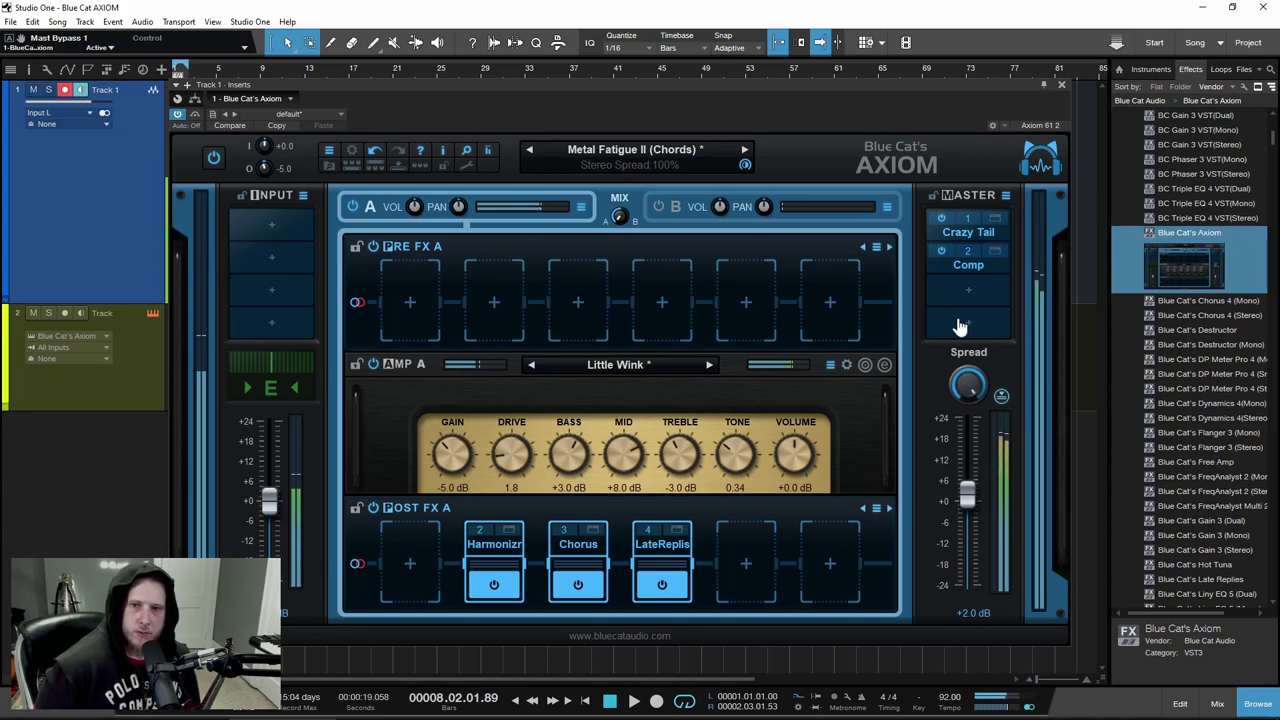
# Bypass the Crazy Tail and Comp effects in the Master section and re-enable both to compare the sound
pyautogui.click(941, 220)
pyautogui.click(941, 252)
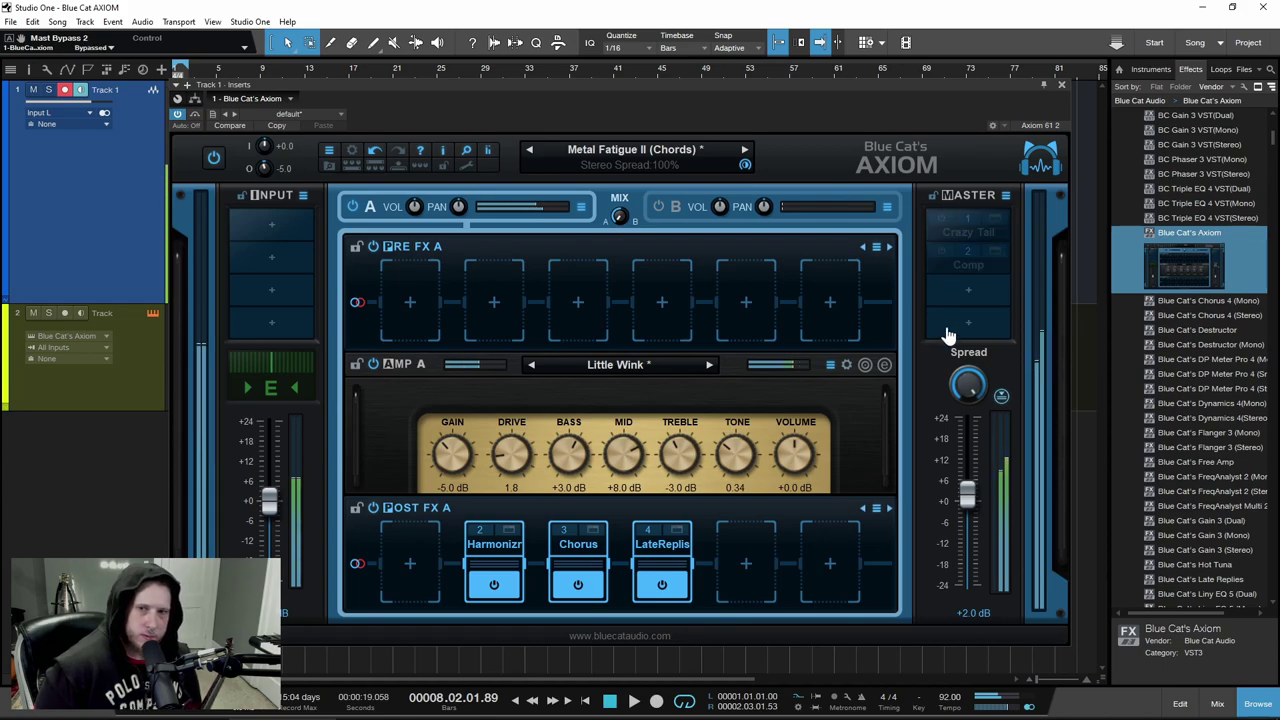
pyautogui.click(941, 252)
pyautogui.click(941, 220)
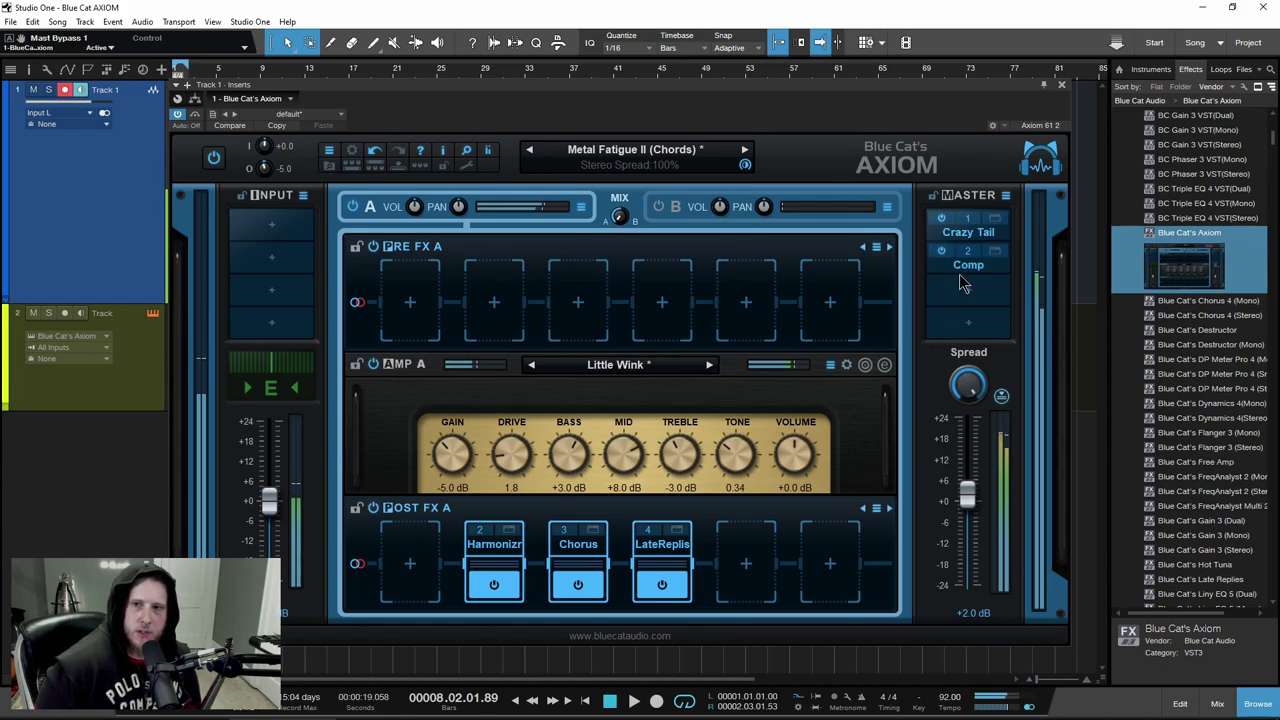
pyautogui.moveTo(966, 232)
pyautogui.mouseDown()
pyautogui.moveTo(968, 298)
pyautogui.moveTo(955, 250)
pyautogui.mouseUp()
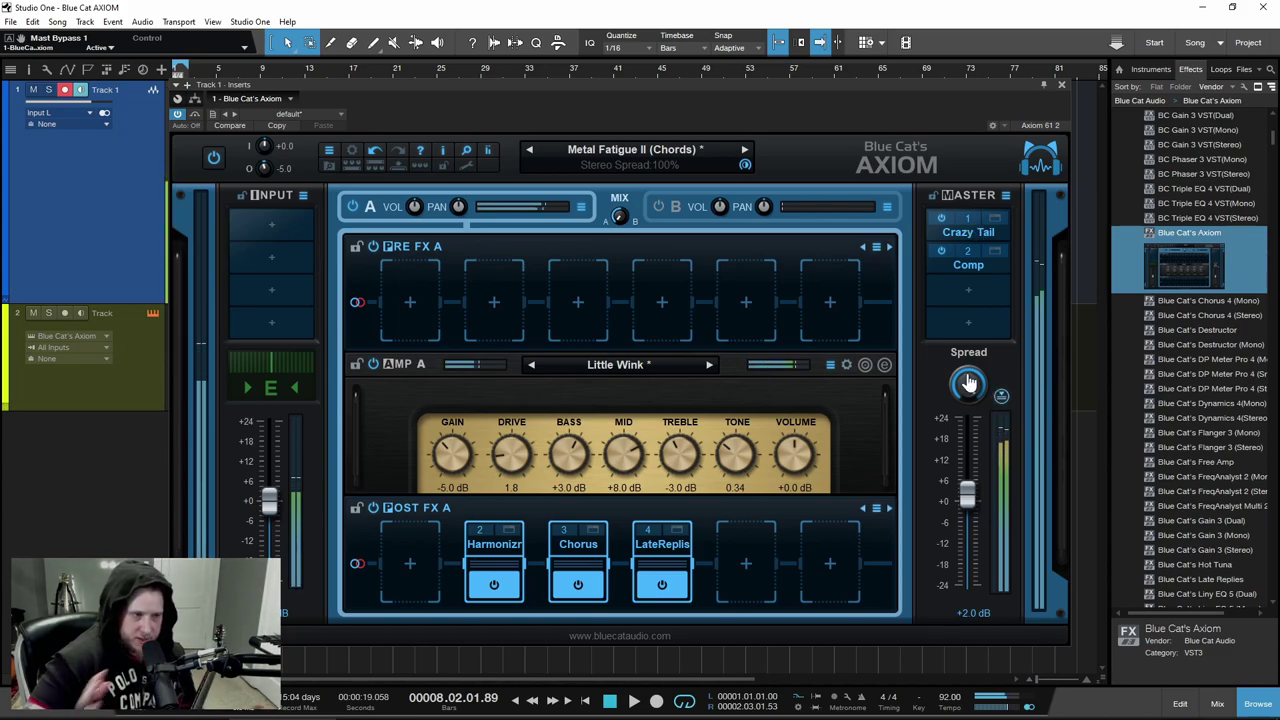
# Compare the Master stereo Spread between 0% and 100%, switching back and forth and ending on 100%
pyautogui.moveTo(968, 382); pyautogui.dragTo(976, 547)
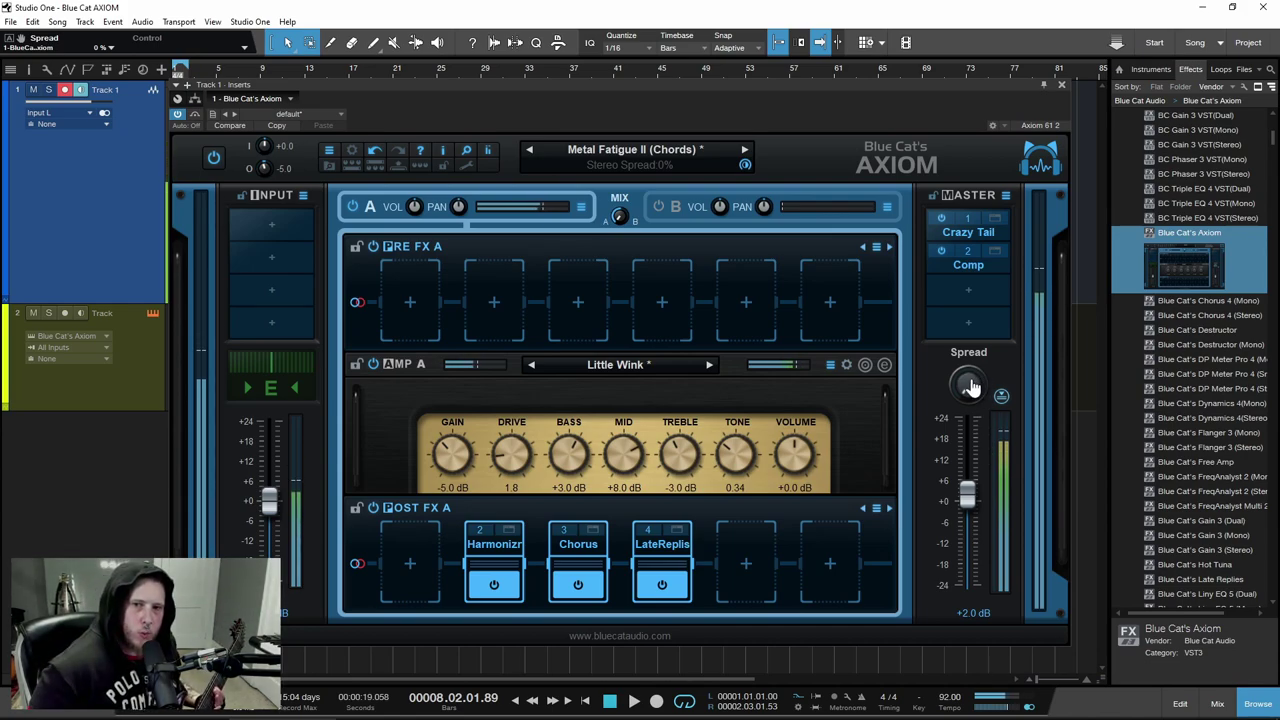
pyautogui.moveTo(970, 387); pyautogui.dragTo(969, 289)
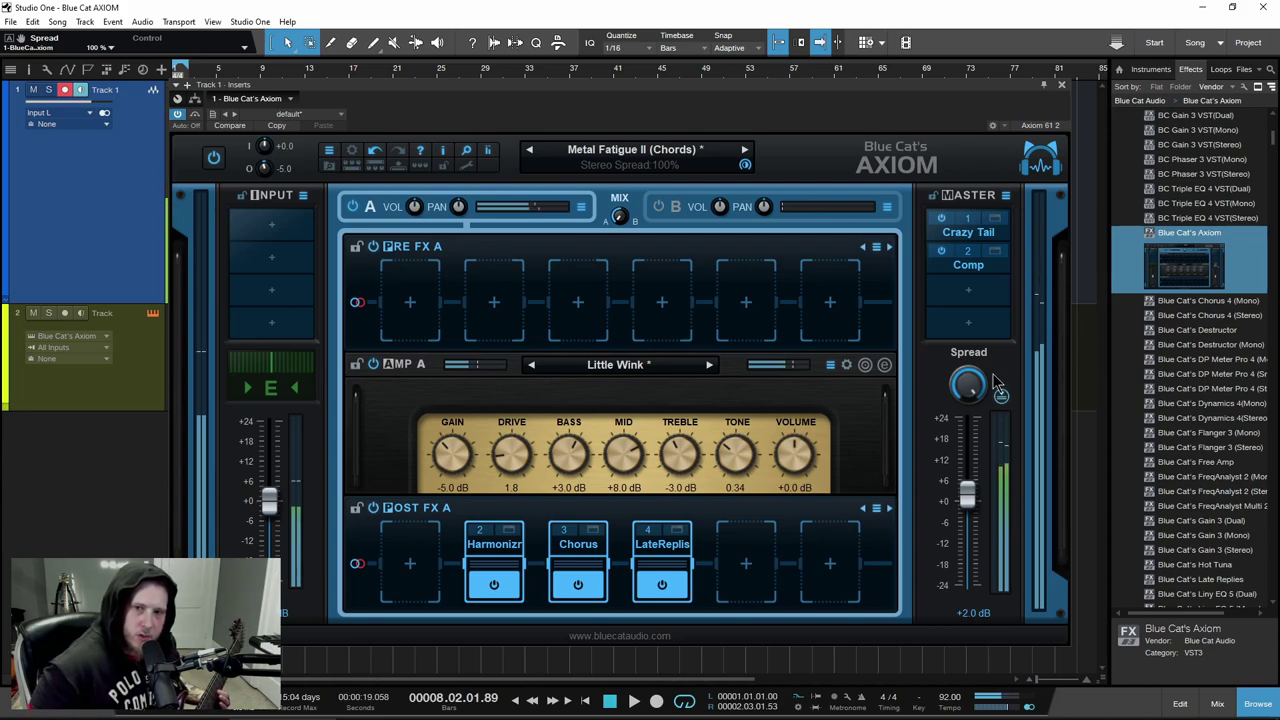
pyautogui.moveTo(968, 385); pyautogui.dragTo(971, 500)
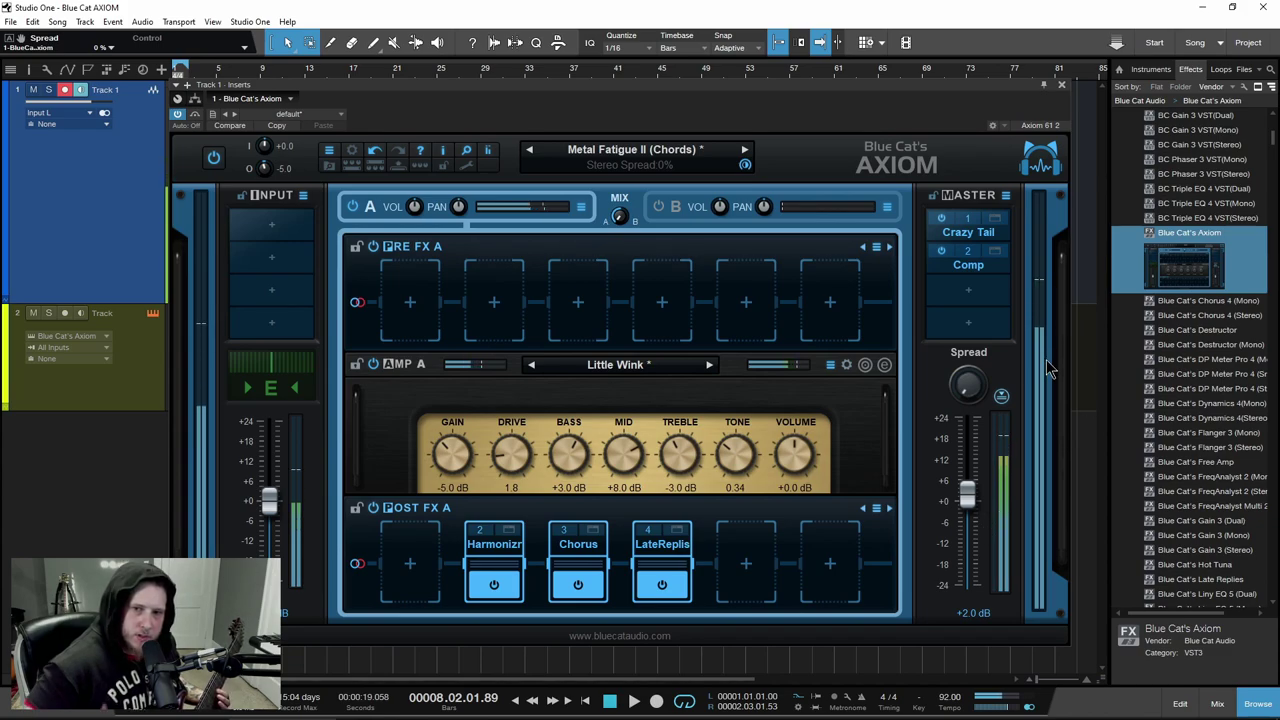
pyautogui.moveTo(966, 388); pyautogui.dragTo(975, 276)
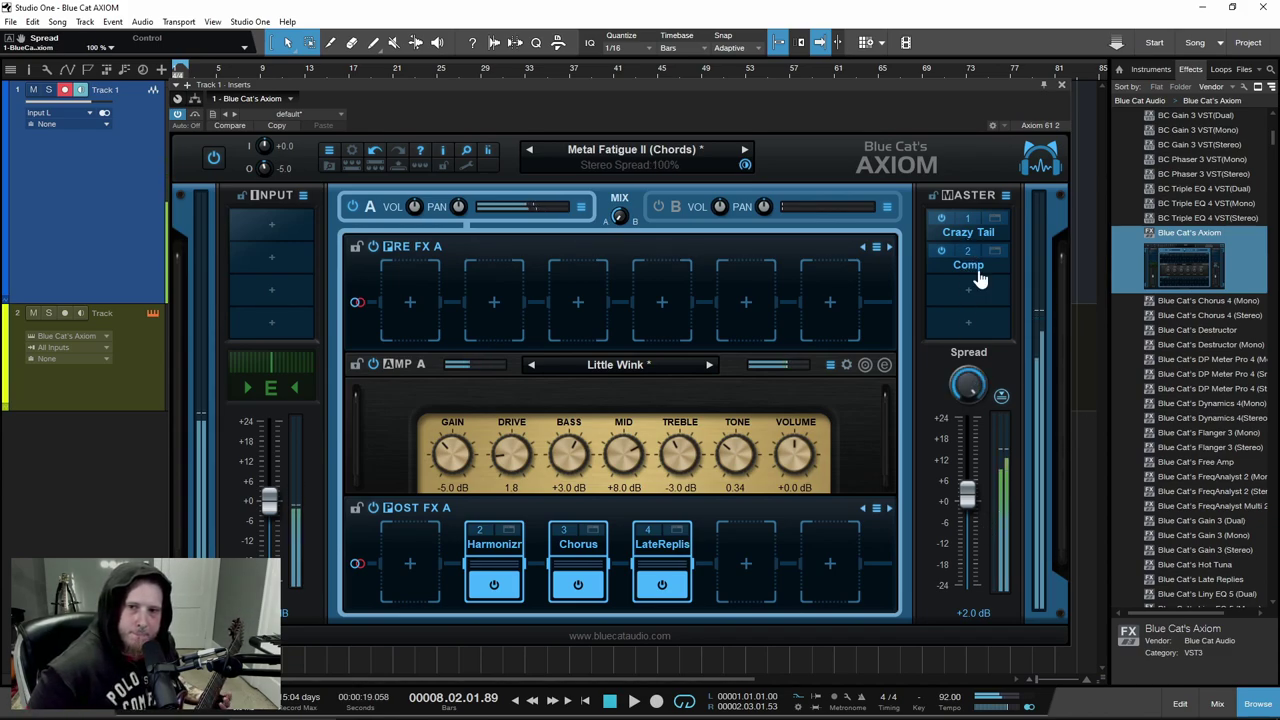
# Try the Master gain at +4.0 dB, bring it down to -1.0 dB and adjust the plug-in's overall output gain
pyautogui.moveTo(968, 494)
pyautogui.mouseDown()
pyautogui.moveTo(969, 548)
pyautogui.moveTo(966, 487)
pyautogui.mouseUp()
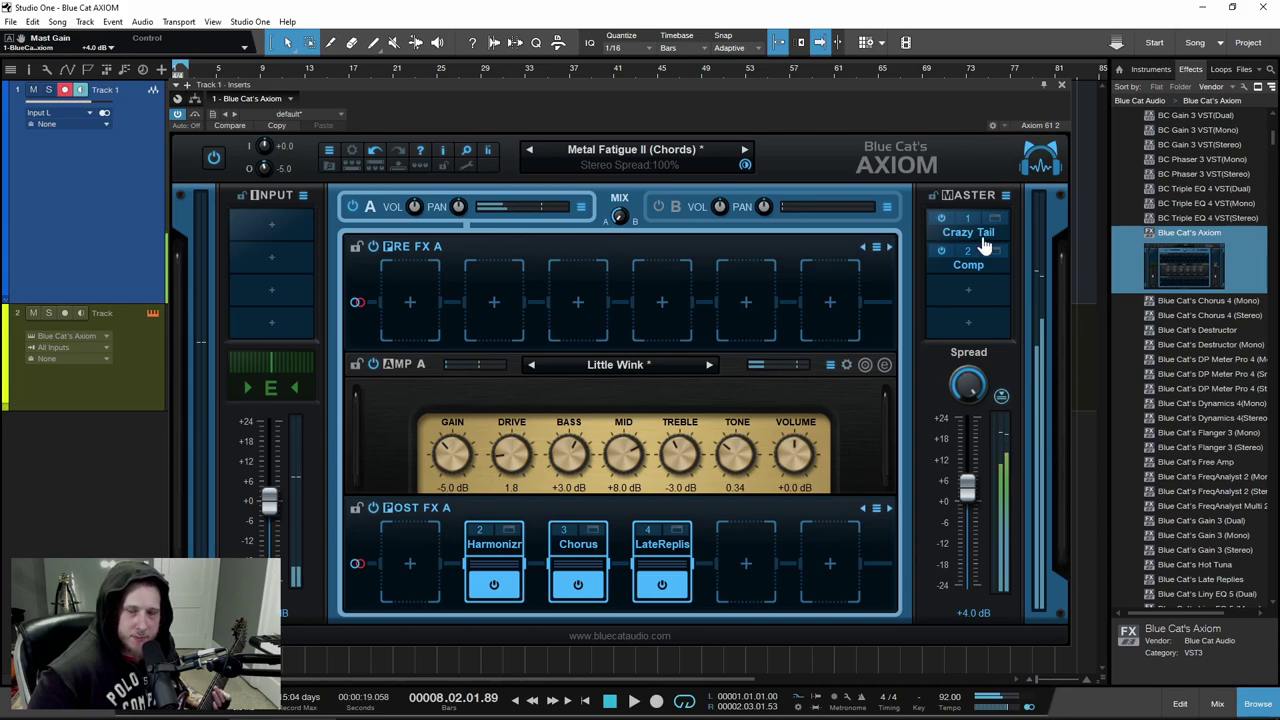
pyautogui.moveTo(969, 490); pyautogui.dragTo(969, 508)
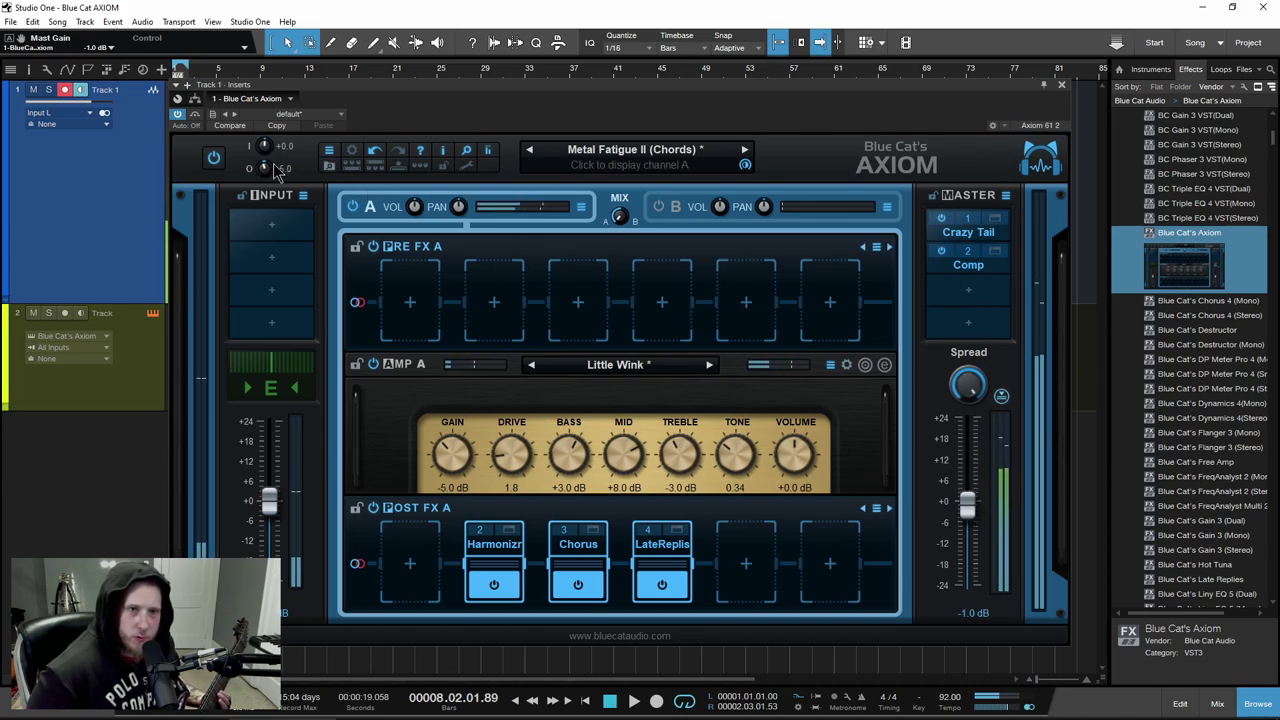
pyautogui.moveTo(264, 168)
pyautogui.mouseDown()
pyautogui.moveTo(263, 194)
pyautogui.moveTo(275, 174)
pyautogui.mouseUp()
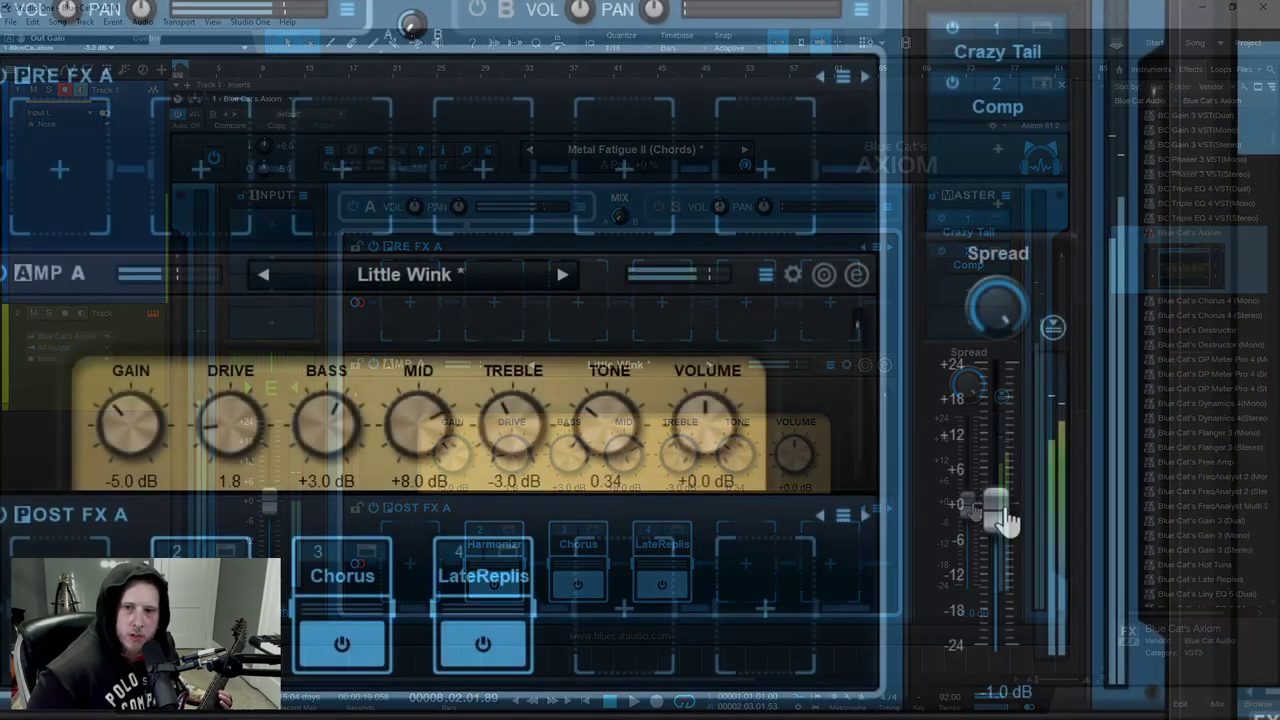
pyautogui.moveTo(968, 508); pyautogui.dragTo(972, 505)
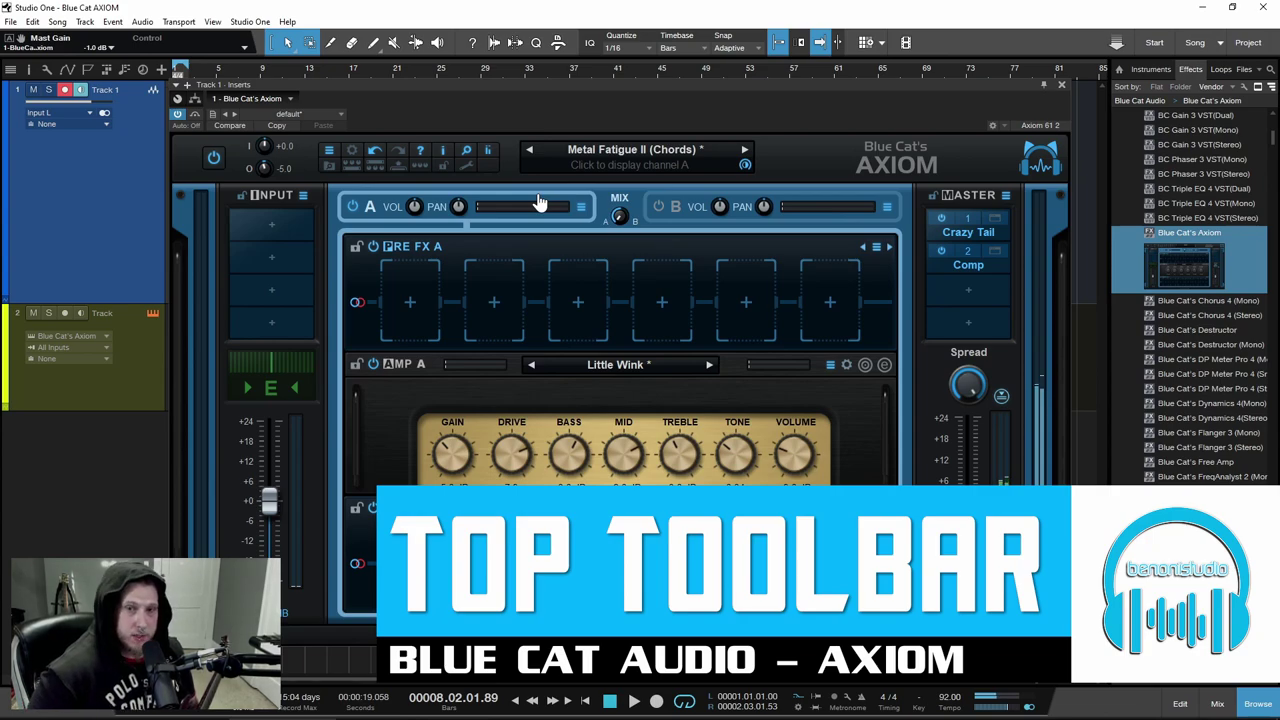
# Browse the factory preset categories and step forward through Metal Fatigue III (Solo) to the Mike Can't Dance preset
pyautogui.moveTo(745, 168); pyautogui.dragTo(773, 120)
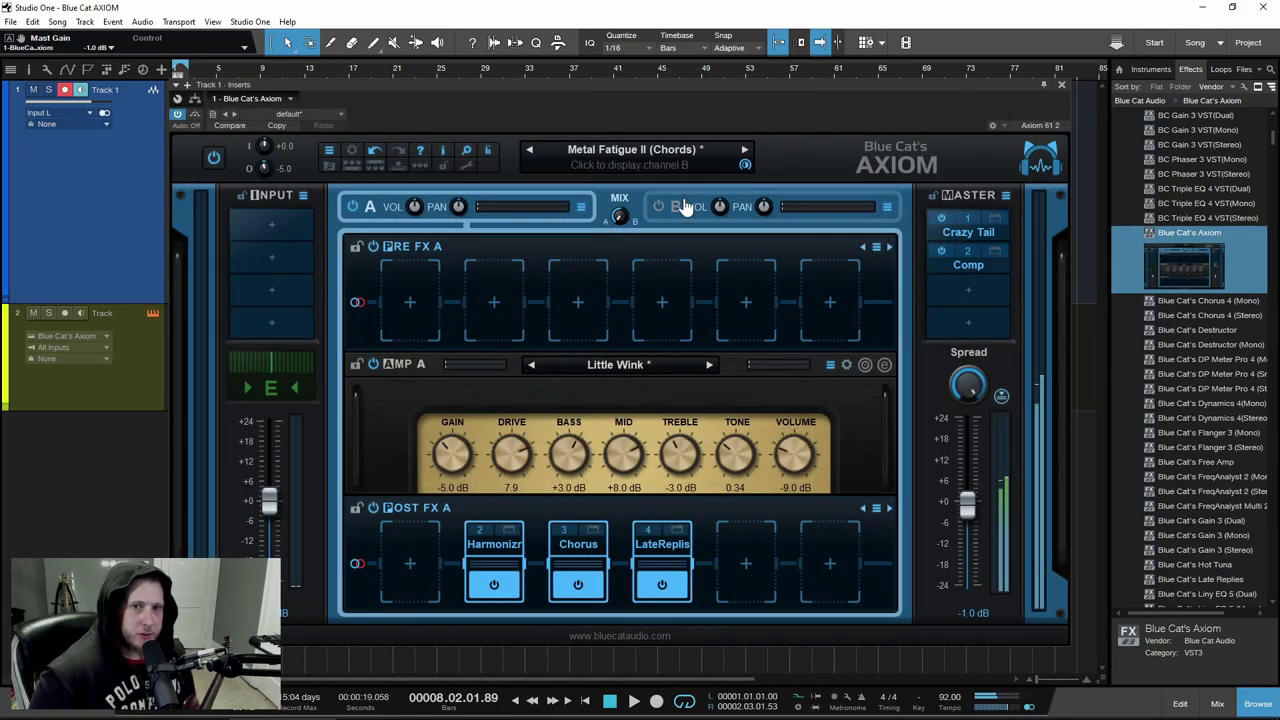
pyautogui.click(630, 160)
pyautogui.moveTo(700, 161)
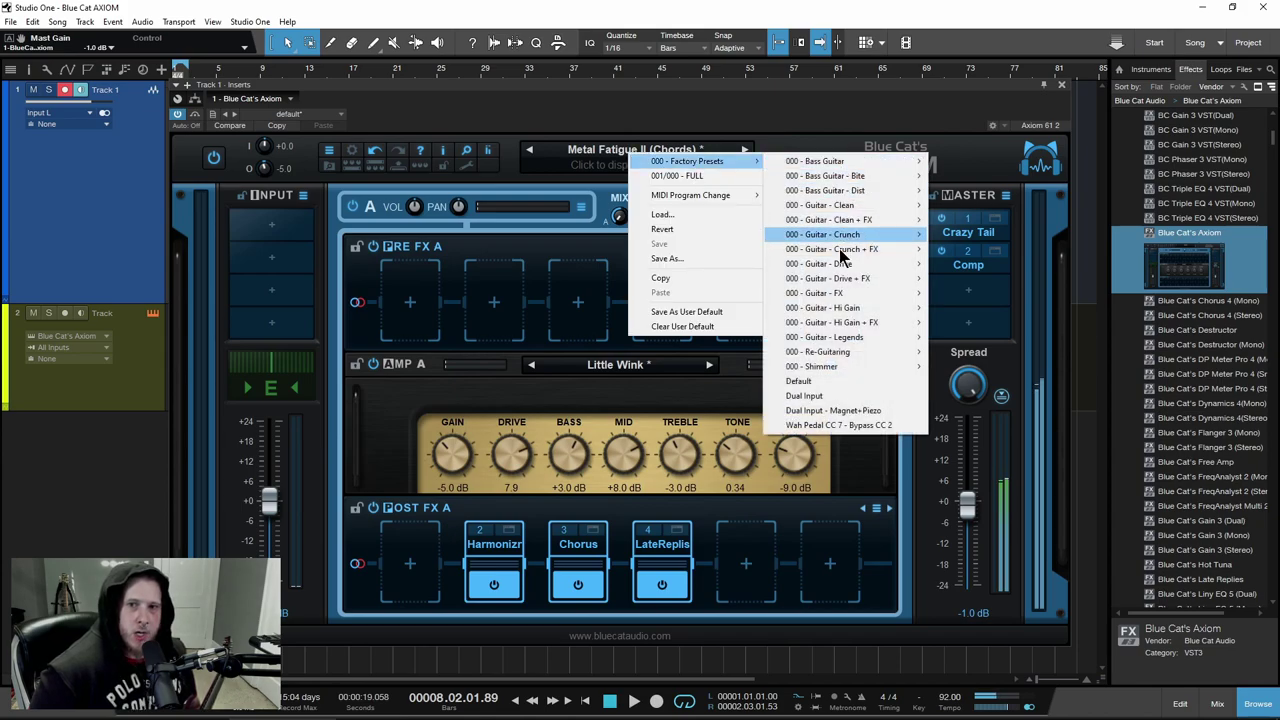
pyautogui.moveTo(840, 250)
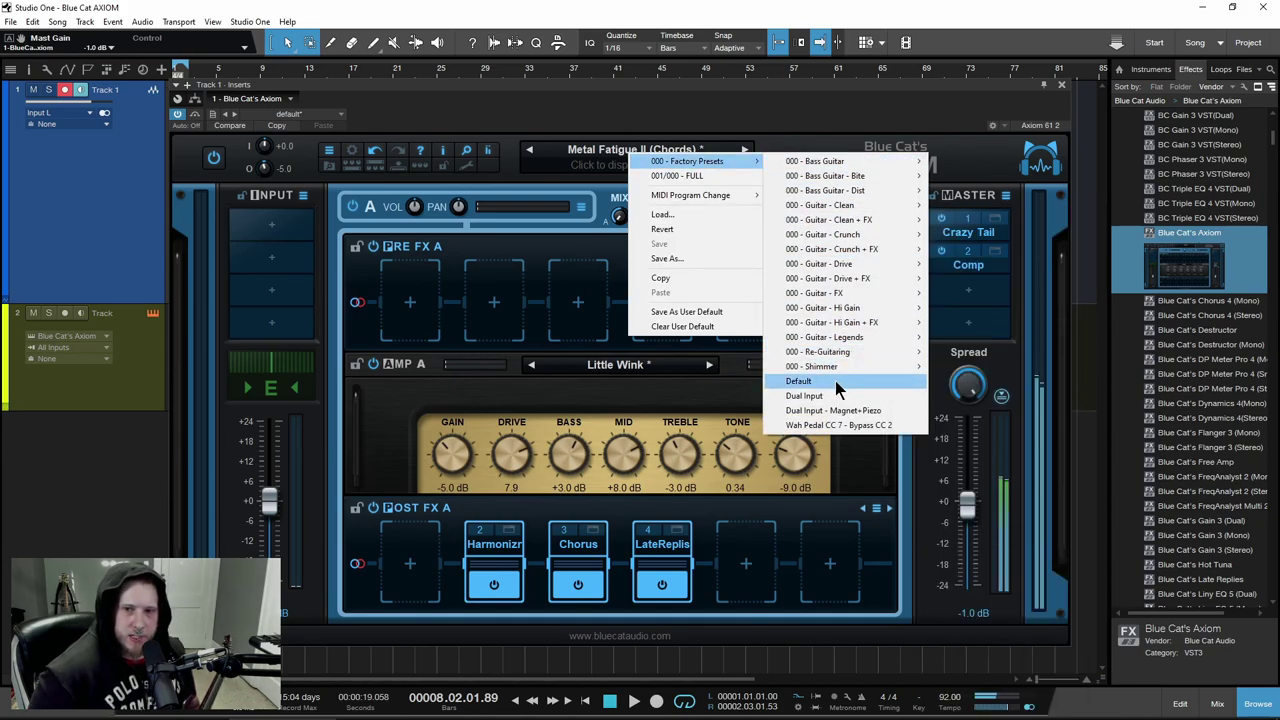
pyautogui.click(827, 131)
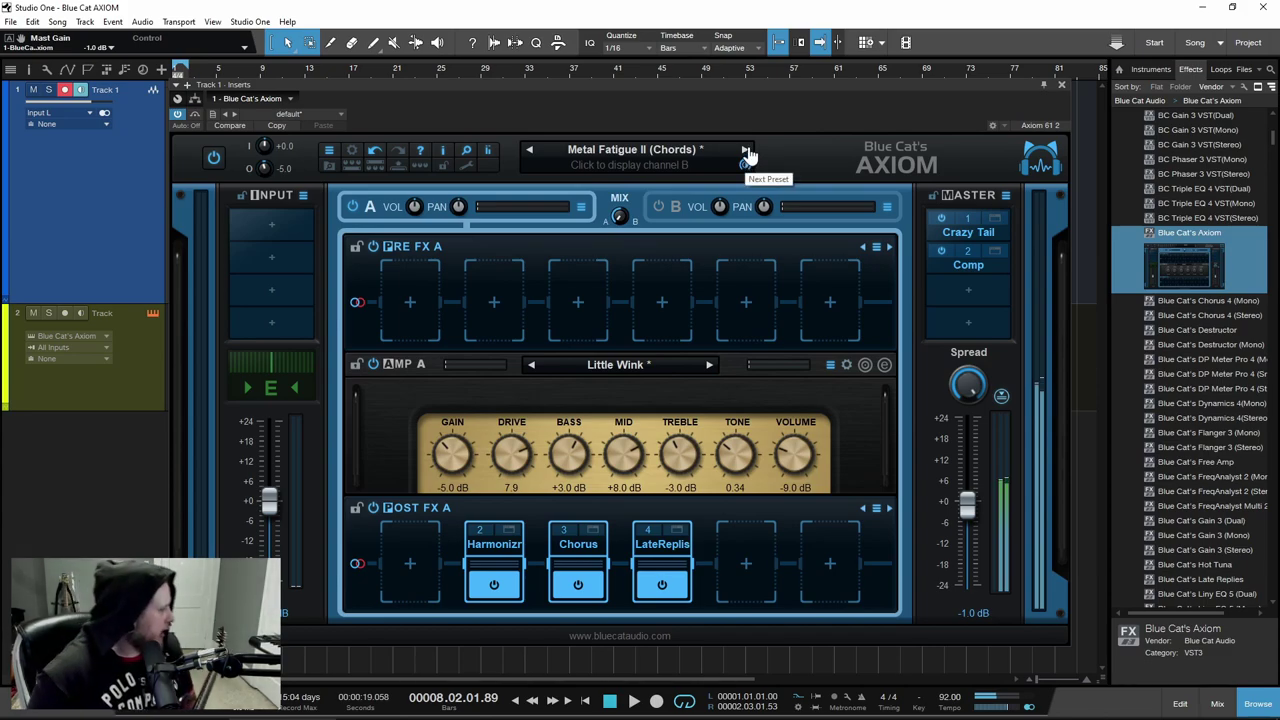
pyautogui.click(746, 151)
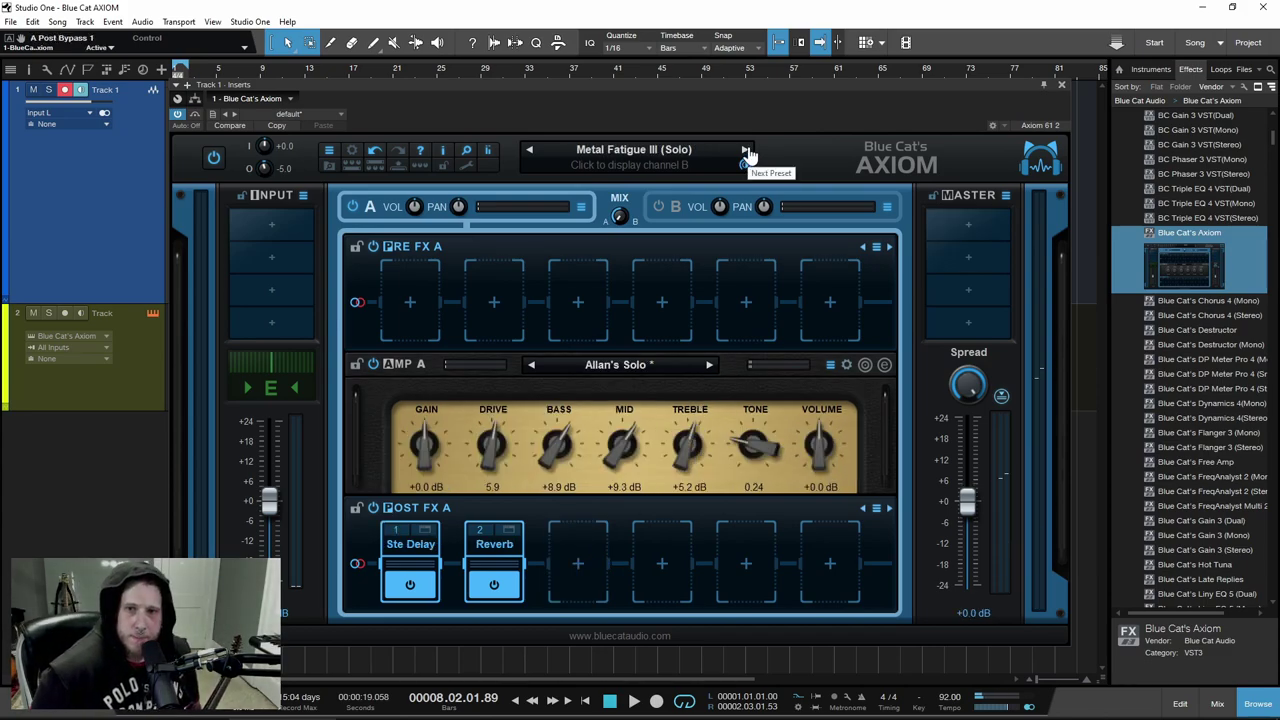
pyautogui.click(746, 151)
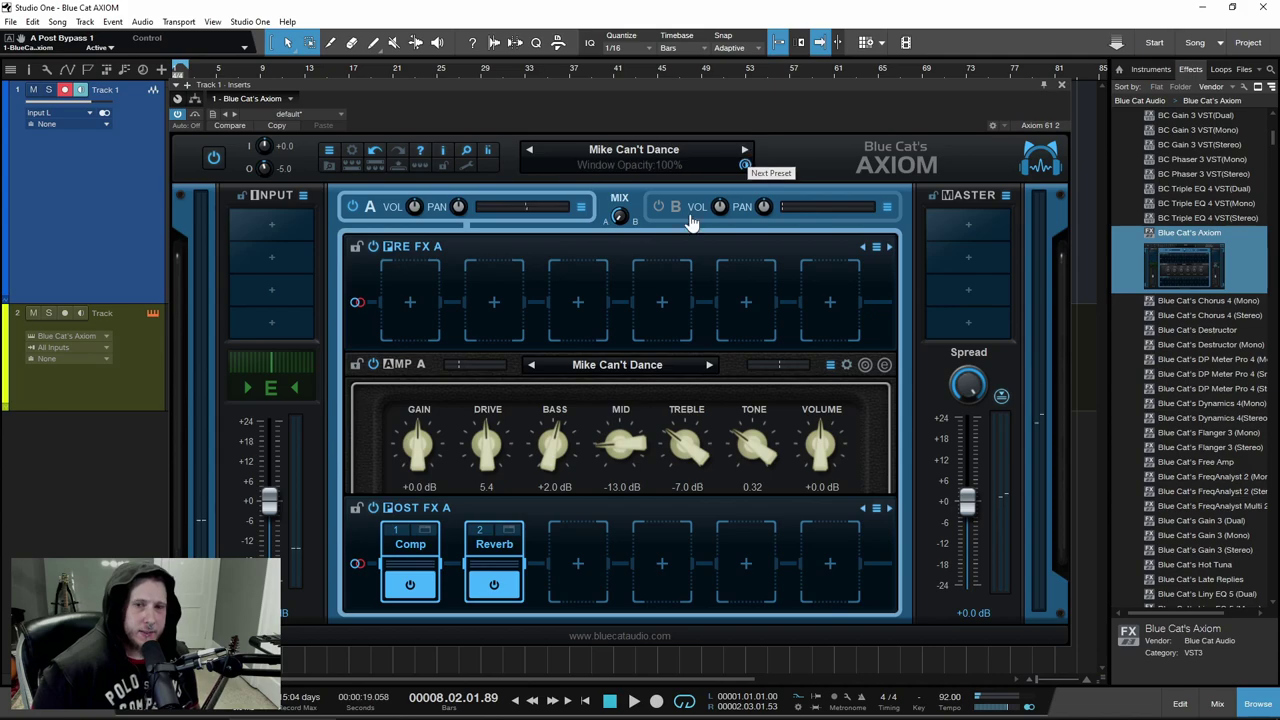
# Add the built-in FuzzyTone distortion to the third slot of Pre FX A
pyautogui.click(583, 292)
pyautogui.moveTo(620, 297)
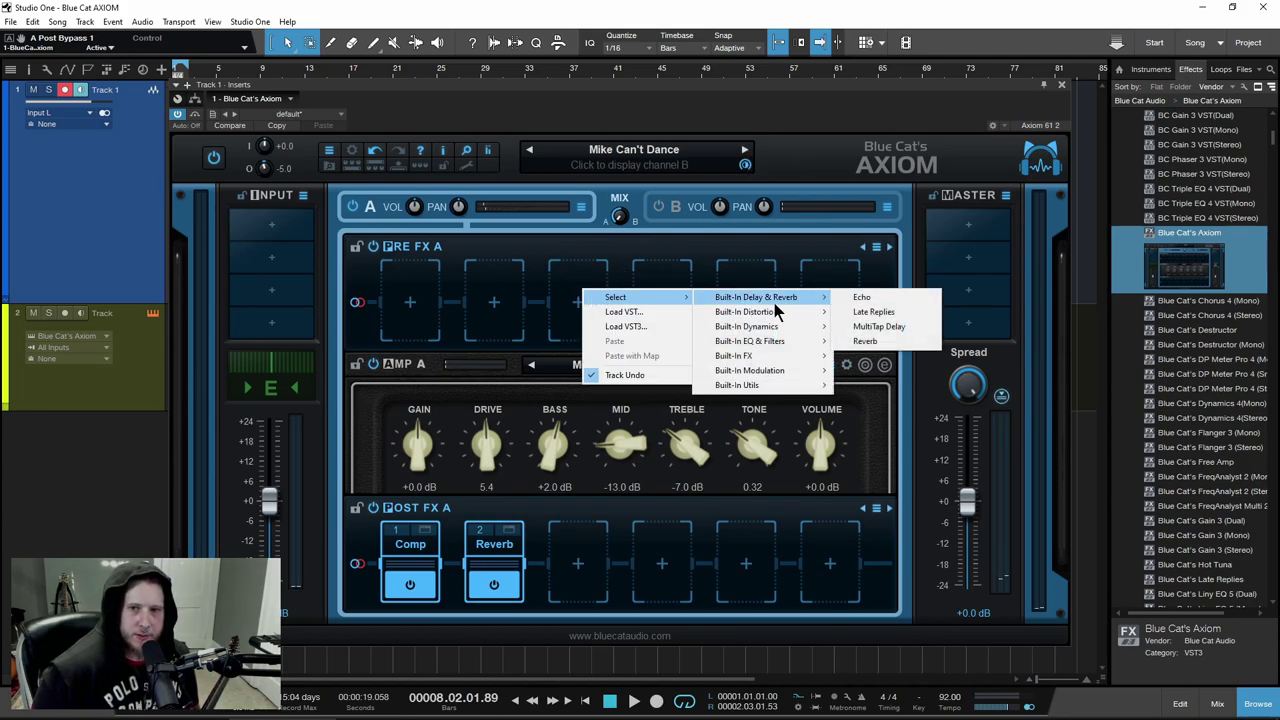
pyautogui.moveTo(775, 312)
pyautogui.click(880, 371)
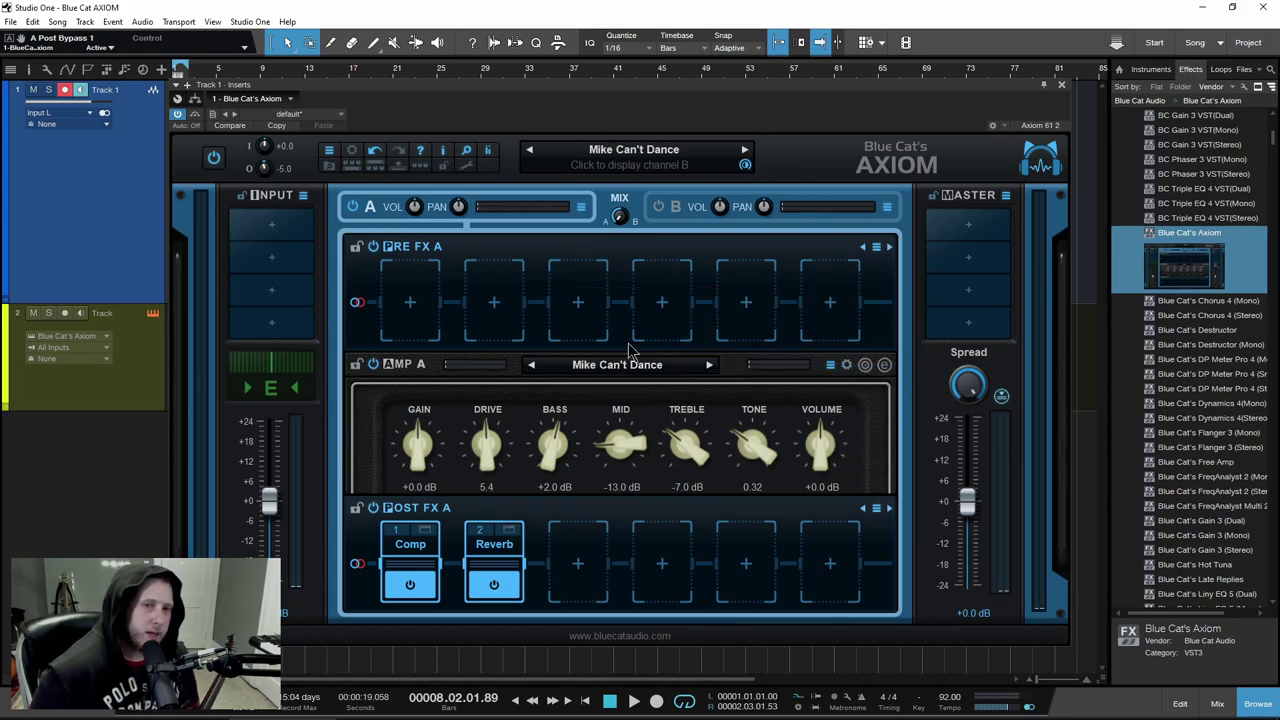
pyautogui.click(754, 199)
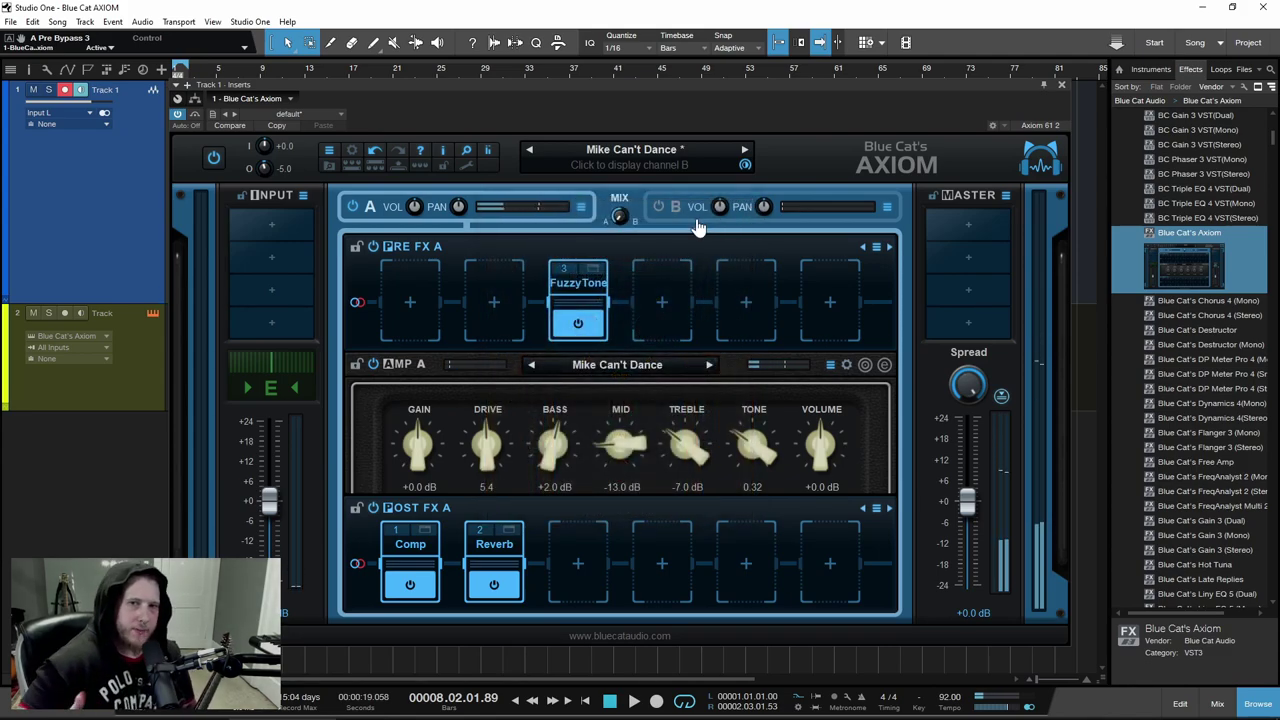
# Save the current setup as the user default preset and close the Axiom plug-in window
pyautogui.click(659, 150)
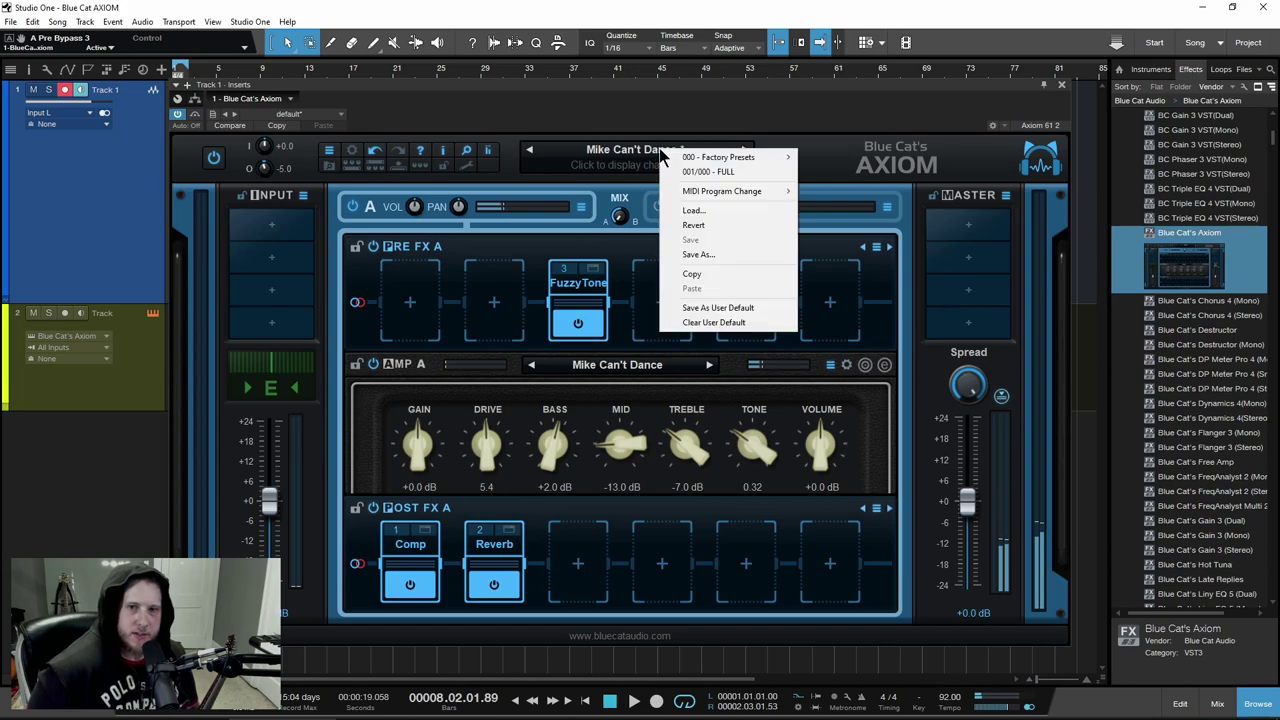
pyautogui.click(737, 310)
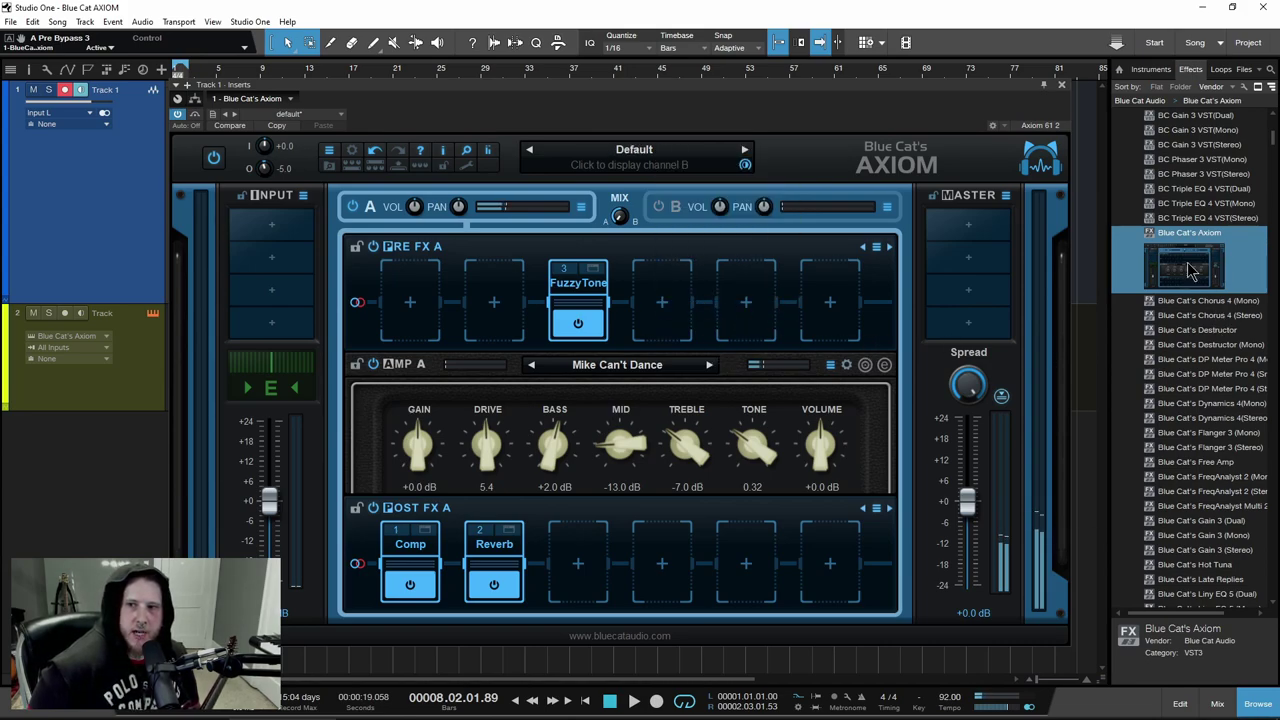
pyautogui.click(1062, 84)
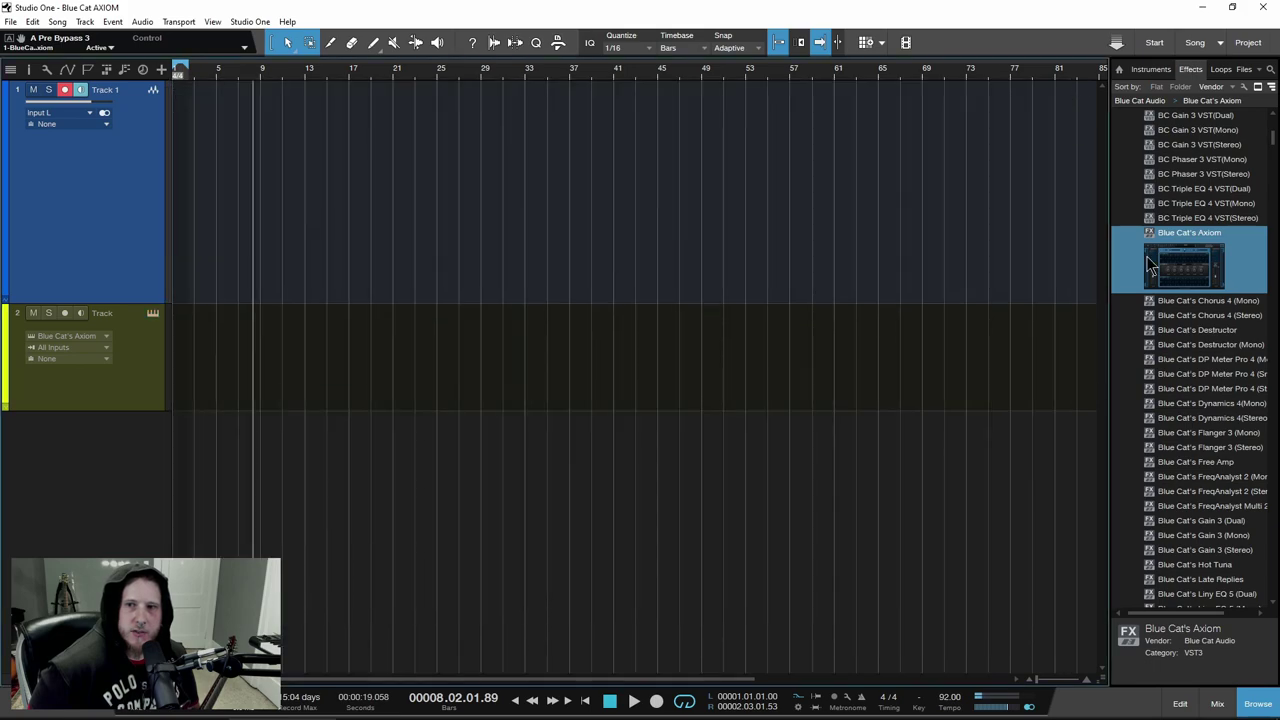
# Create a new track with a fresh Blue Cat's Axiom instance to check the saved default, and delete that track
pyautogui.moveTo(1150, 264); pyautogui.dragTo(48, 504)
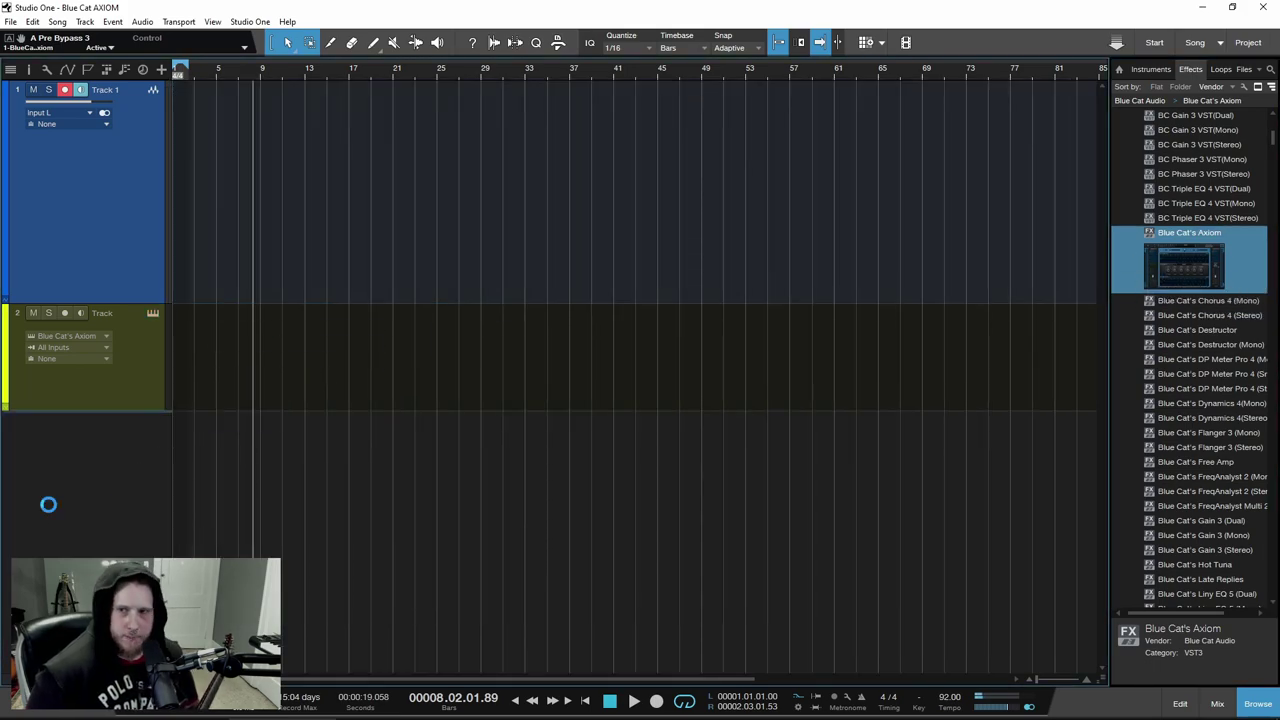
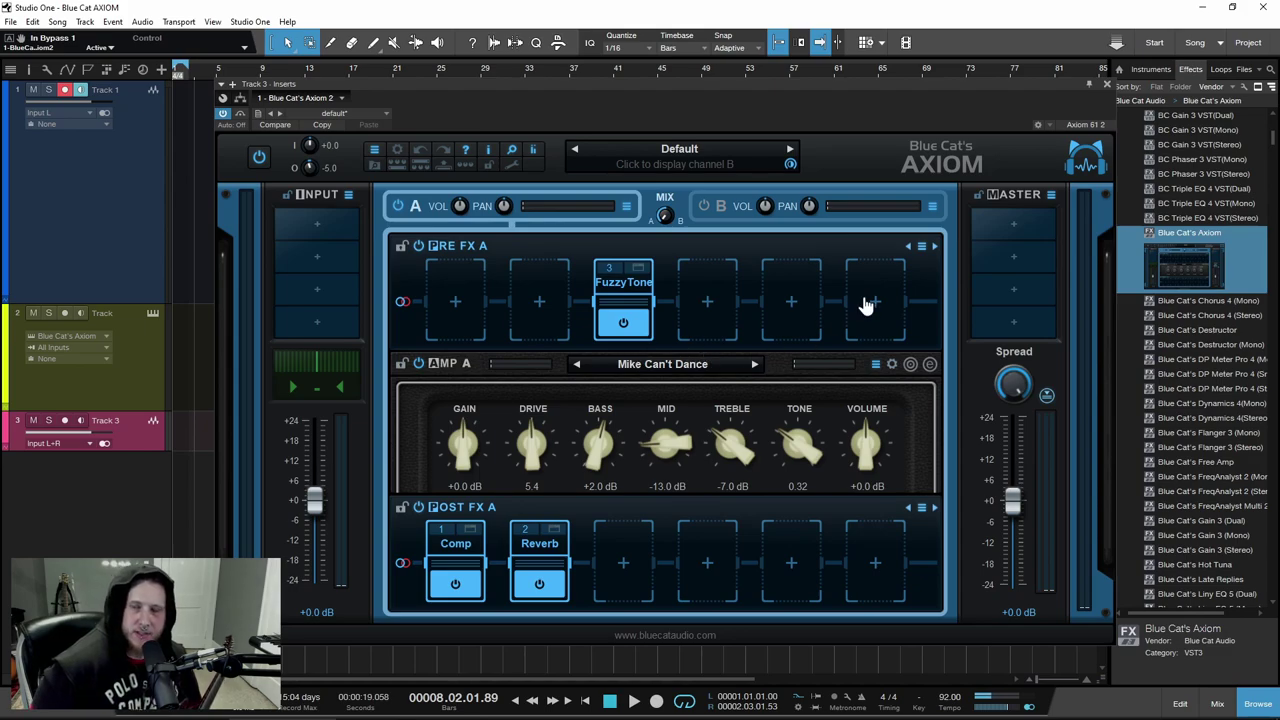
pyautogui.click(1107, 88)
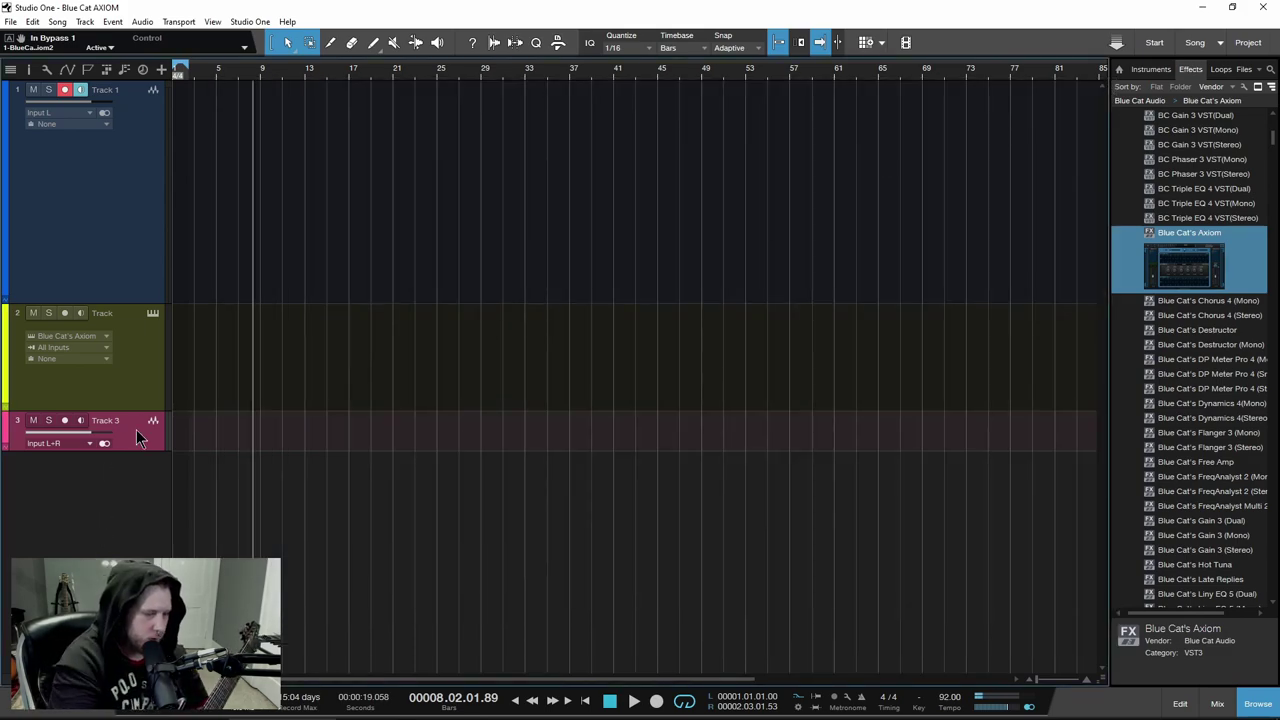
pyautogui.press('Delete')
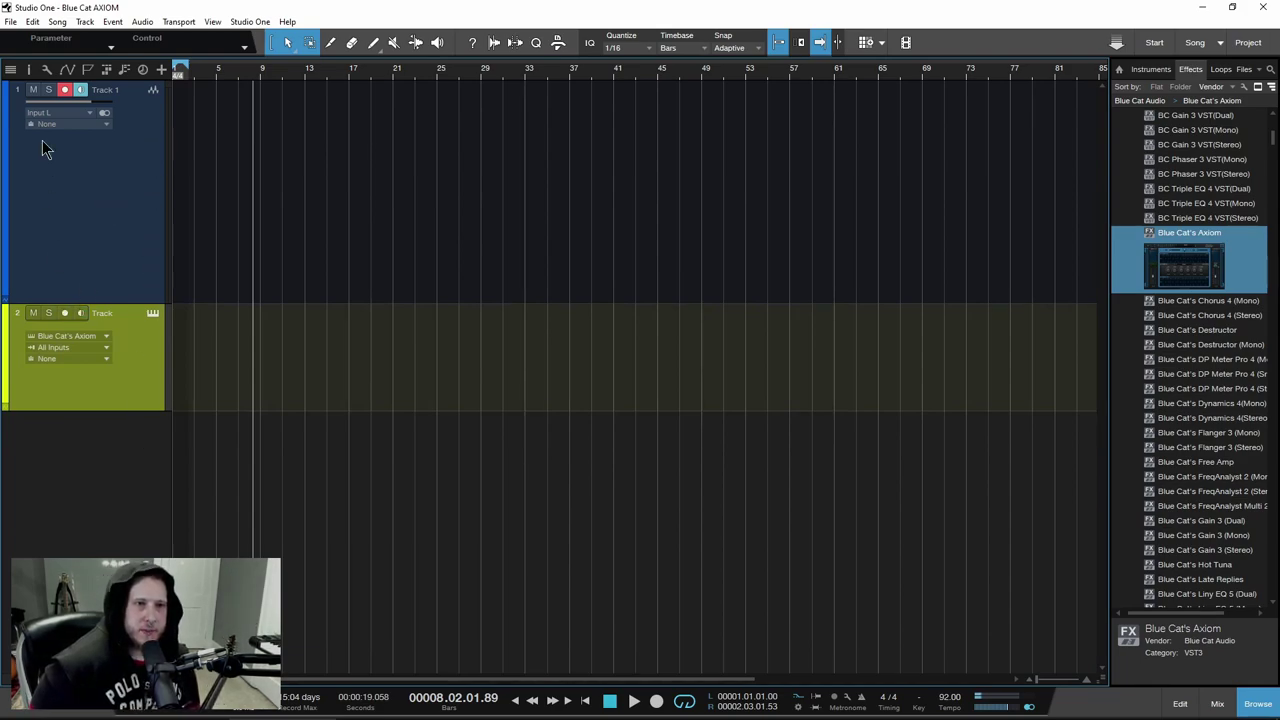
# Reopen the Axiom window on Track 1 and look up the standalone Blue Cat's Axiom-x64 among the recently added programs
pyautogui.click(20, 95)
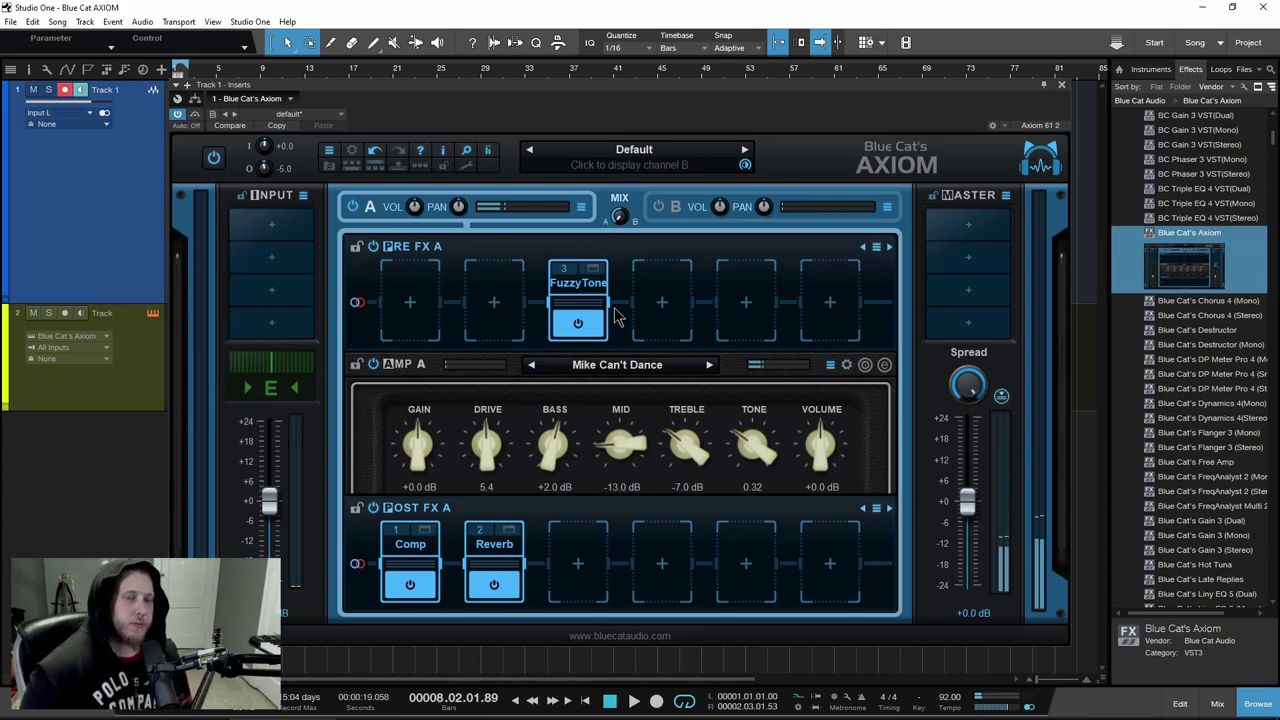
pyautogui.press('super')
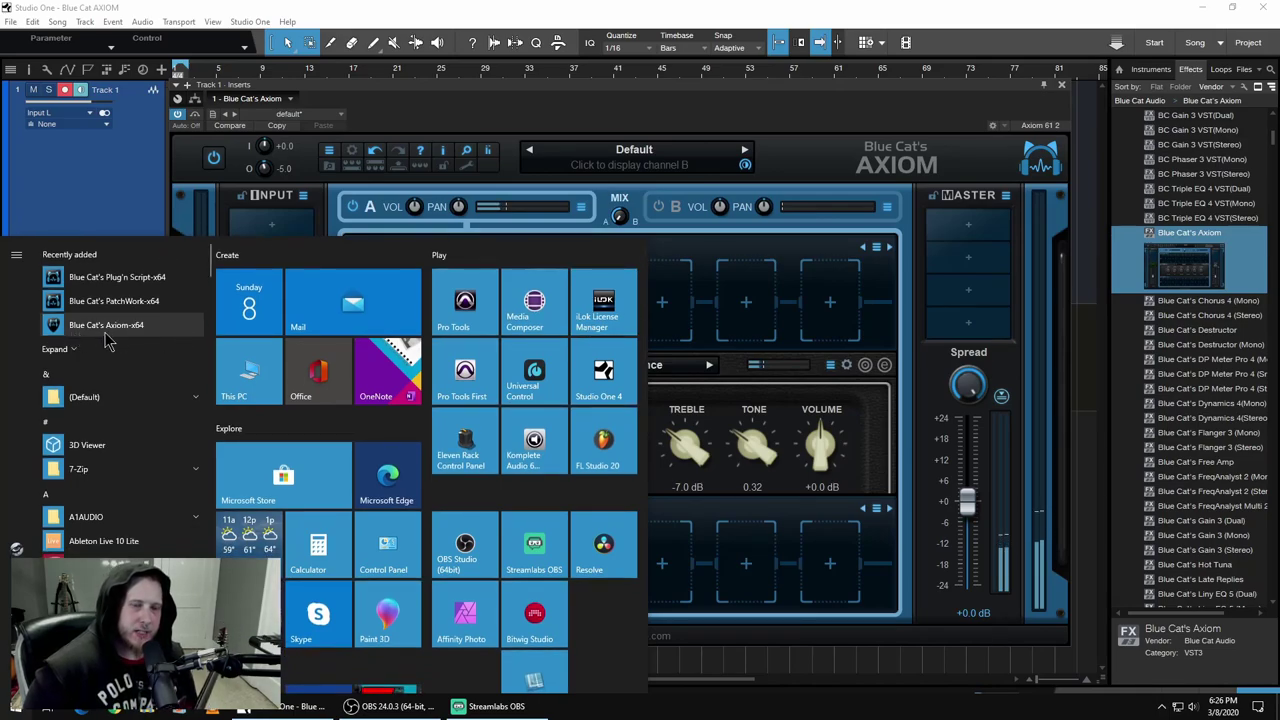
pyautogui.click(677, 106)
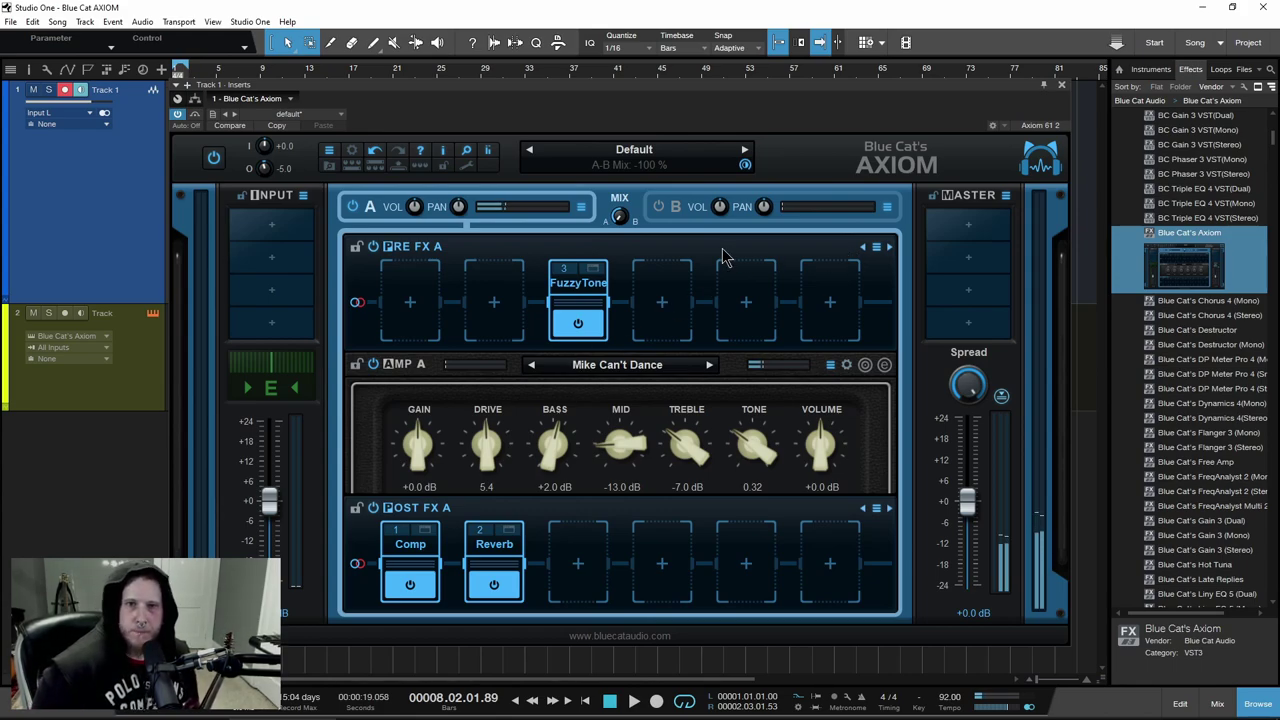
# Clear the saved user default preset
pyautogui.click(745, 163)
pyautogui.click(725, 152)
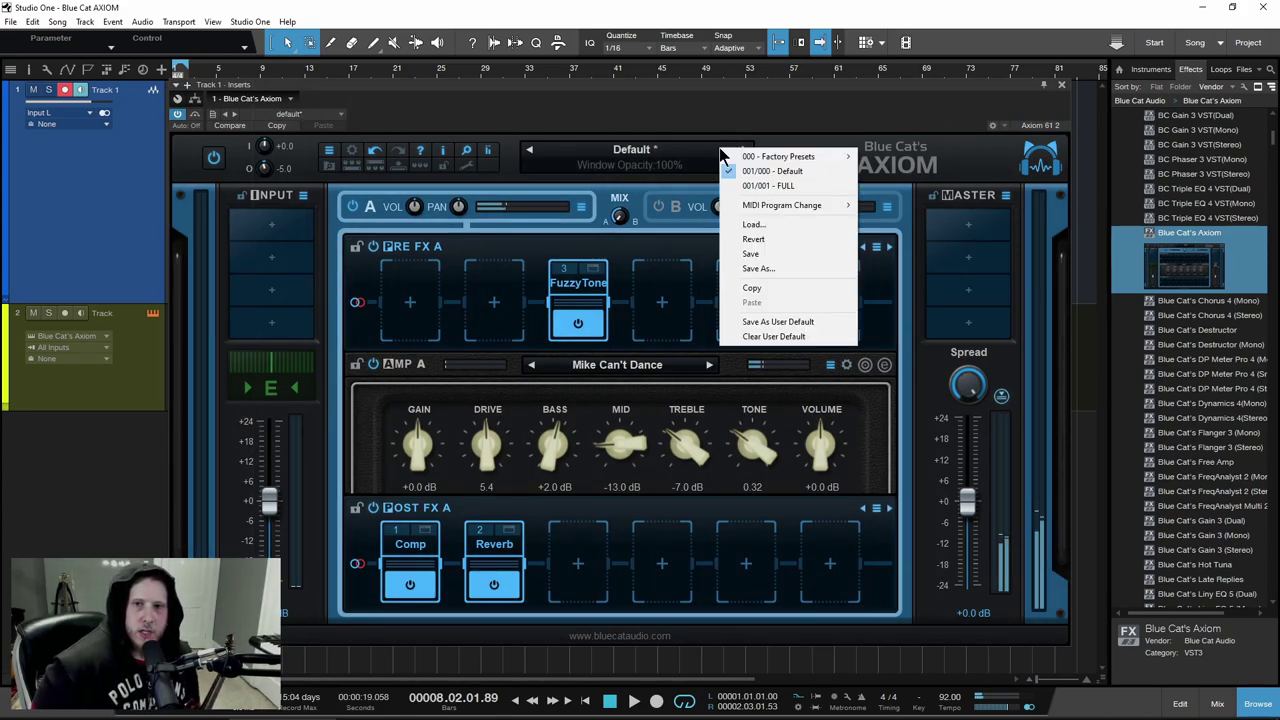
pyautogui.click(785, 337)
# Look over the factory preset categories and step forward to the Big Blue Double Taps preset
pyautogui.click(666, 155)
pyautogui.moveTo(718, 162)
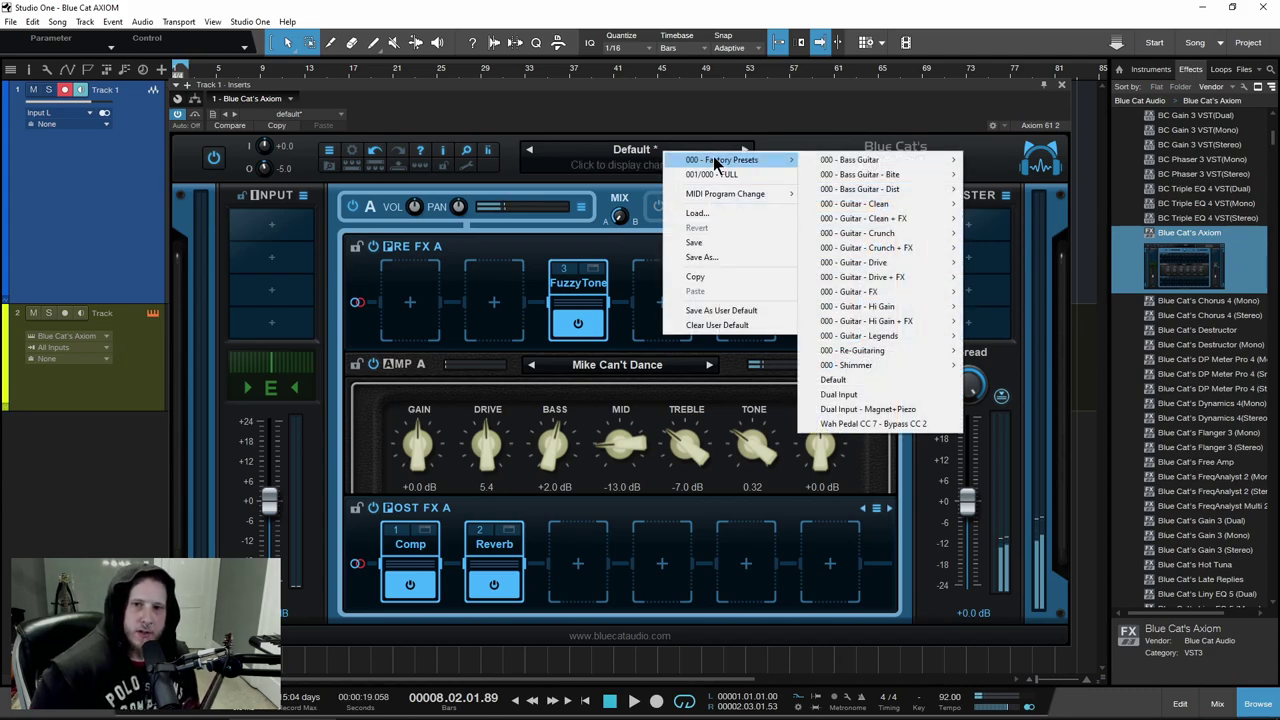
pyautogui.click(560, 123)
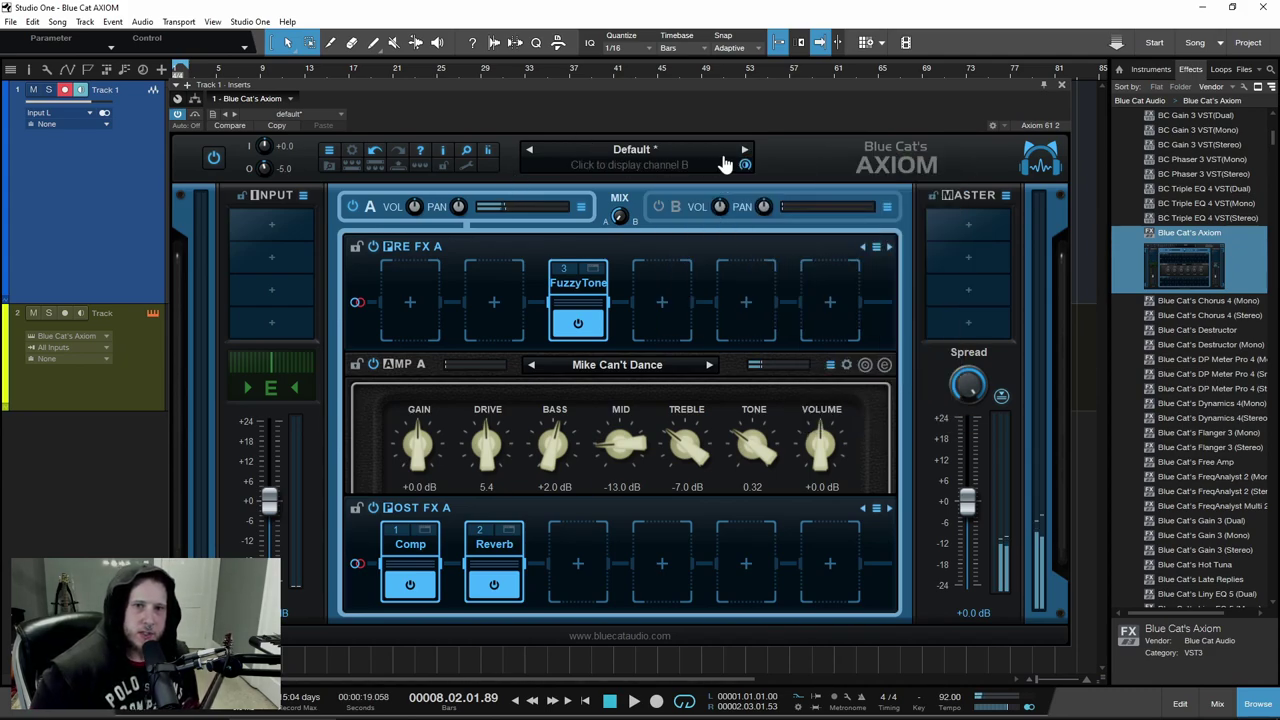
pyautogui.click(745, 151)
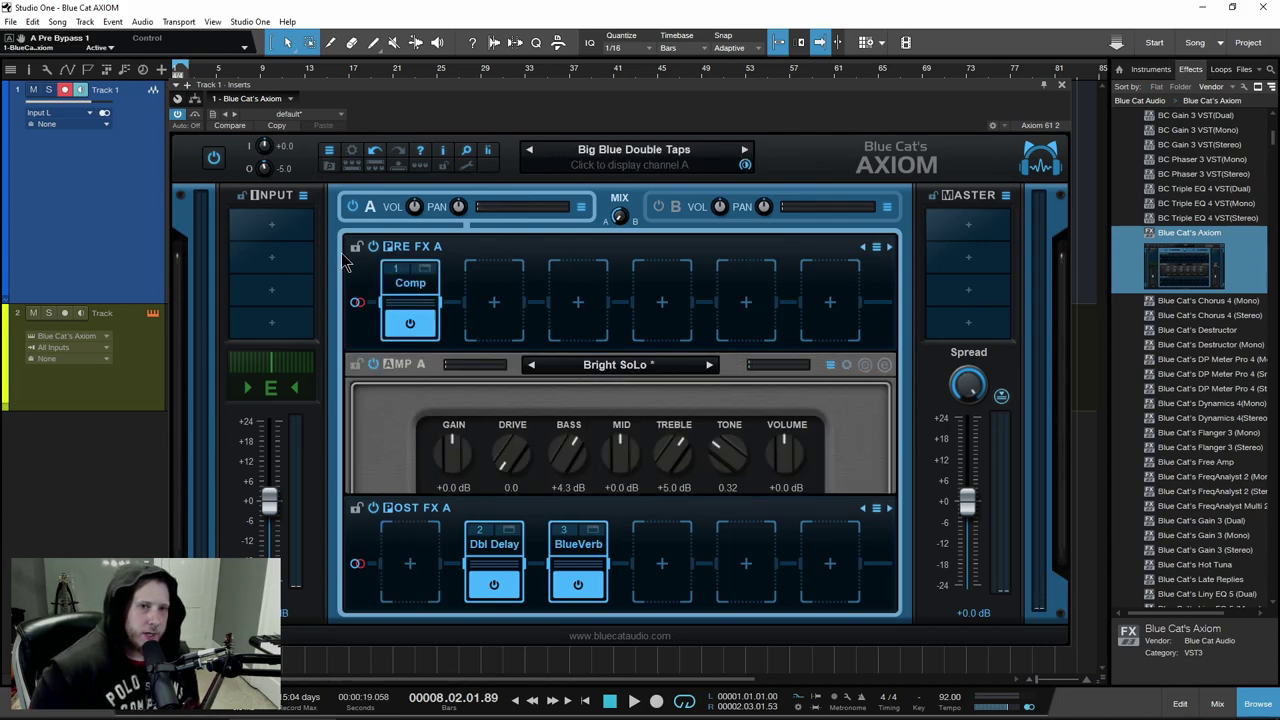
# Examine the preset skin options and the current preset's general and MIDI control input settings, leaving them without changes
pyautogui.click(330, 150)
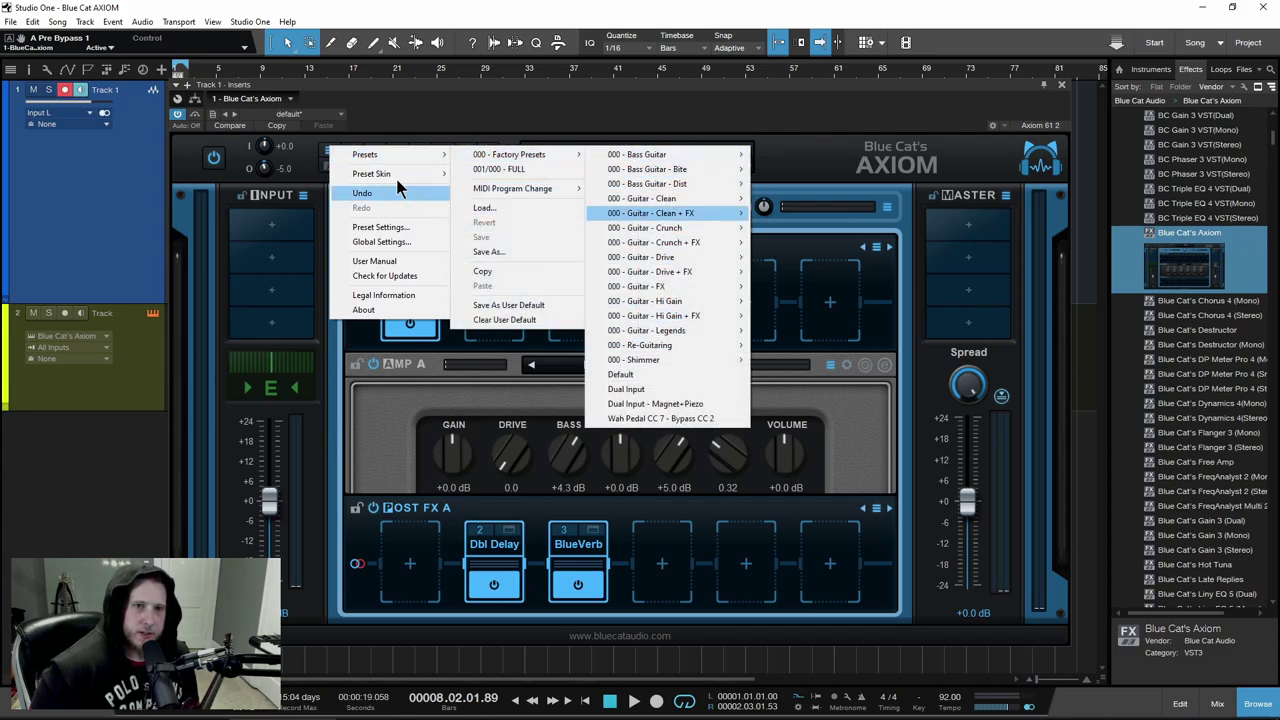
pyautogui.moveTo(396, 174)
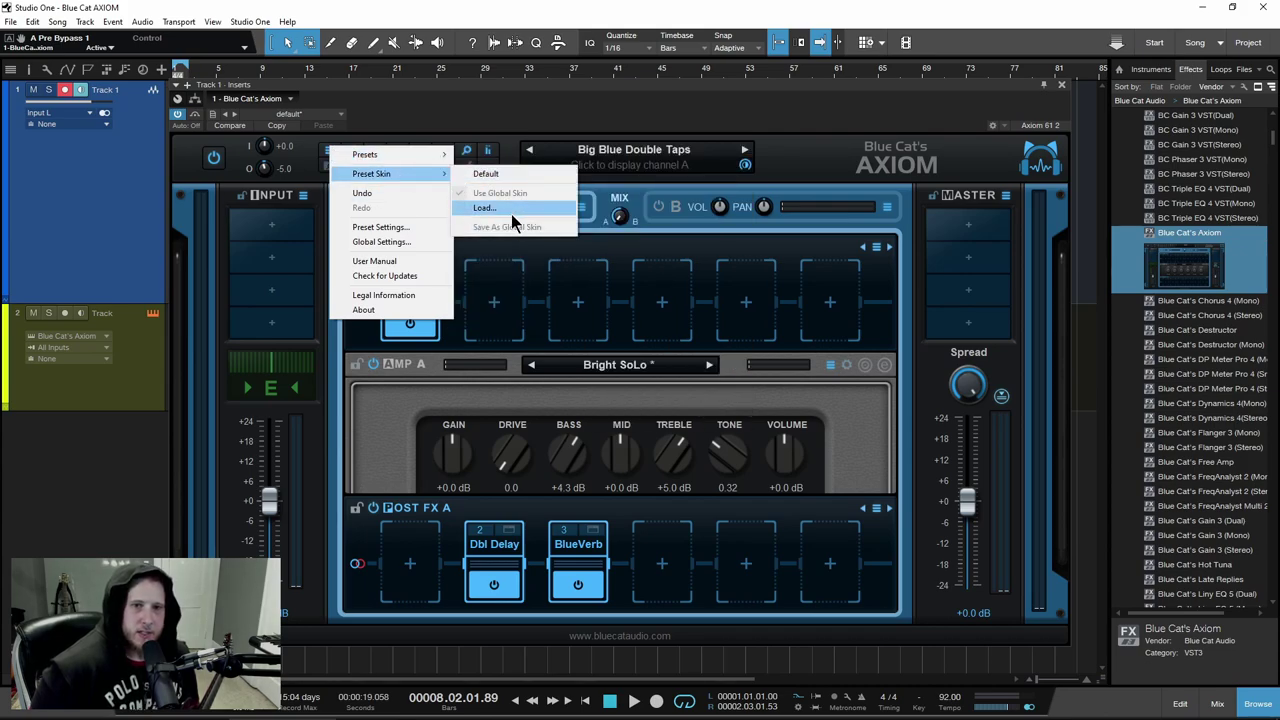
pyautogui.click(380, 227)
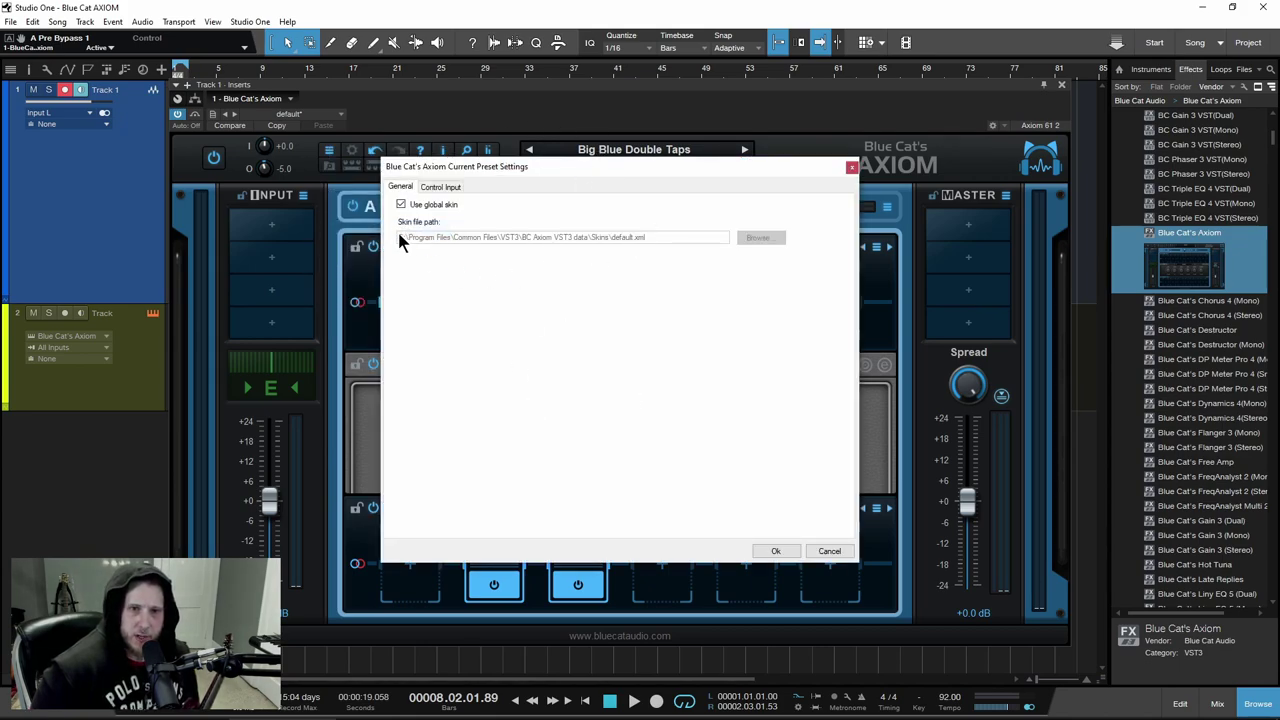
pyautogui.click(437, 188)
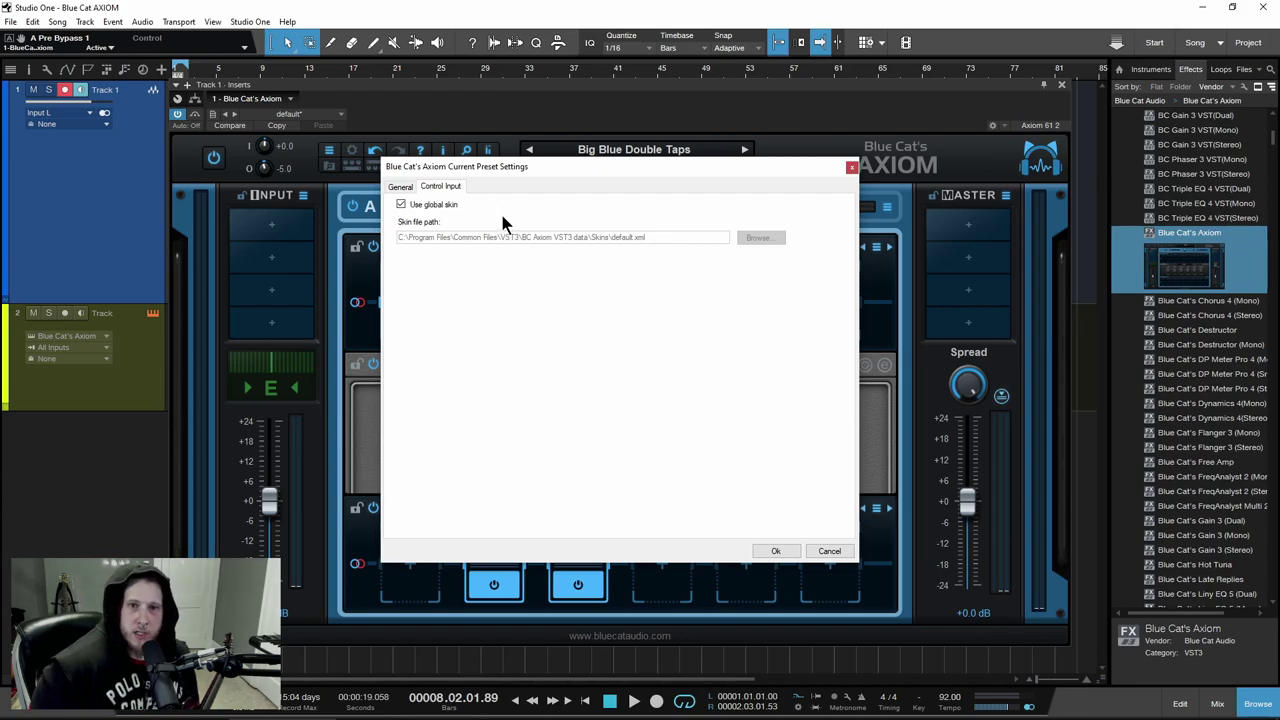
pyautogui.moveTo(505, 170); pyautogui.dragTo(551, 112)
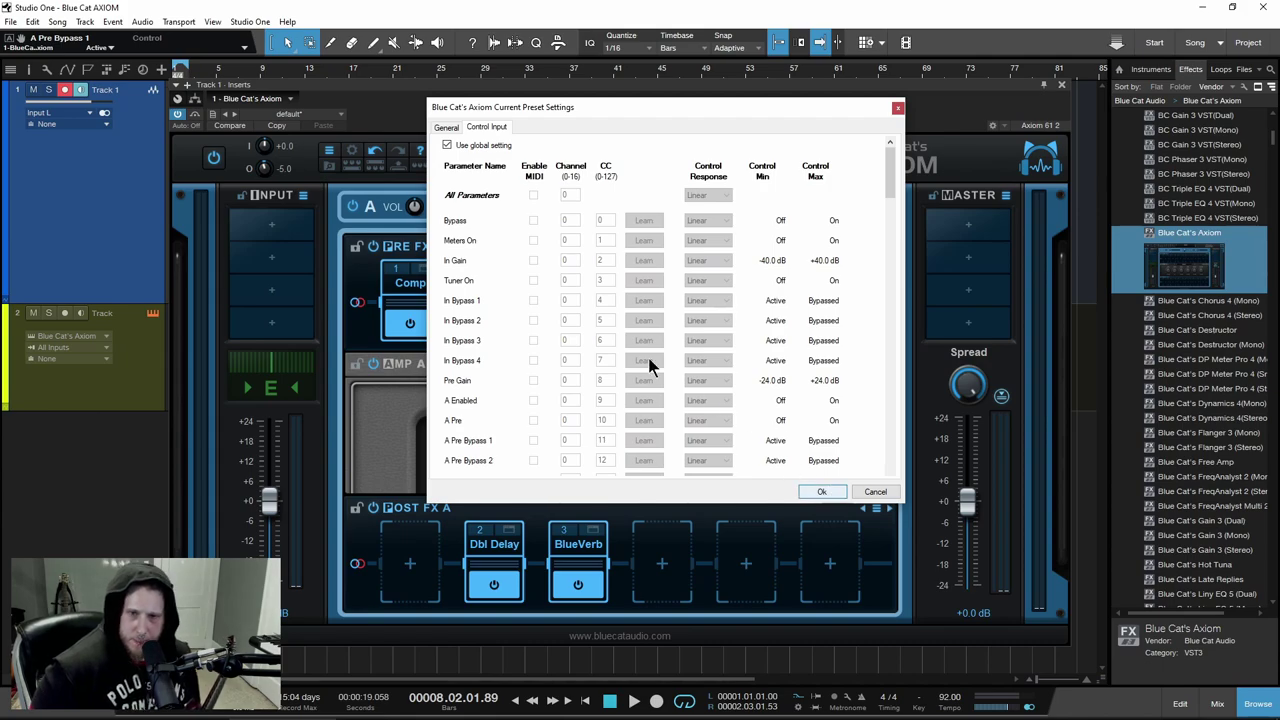
pyautogui.scroll(-2, 501, 373)
pyautogui.scroll(-5, 501, 373)
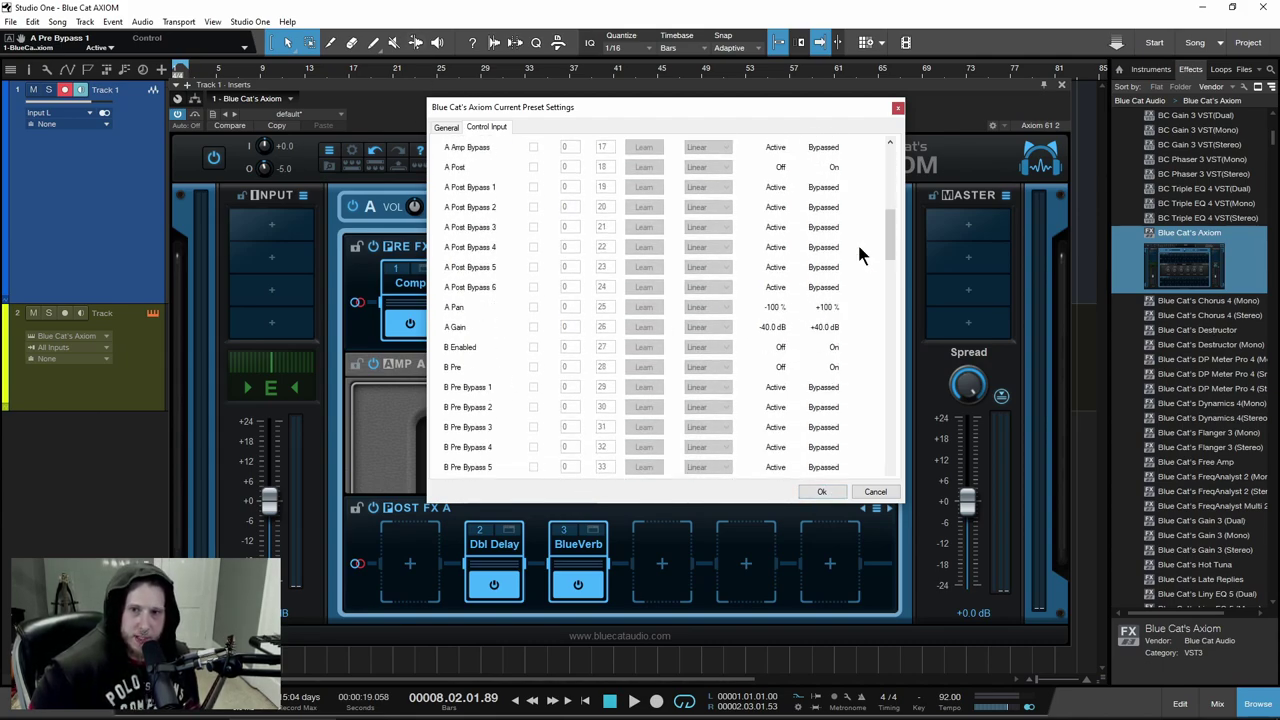
pyautogui.moveTo(889, 240); pyautogui.dragTo(875, 472)
pyautogui.scroll(10, 875, 472)
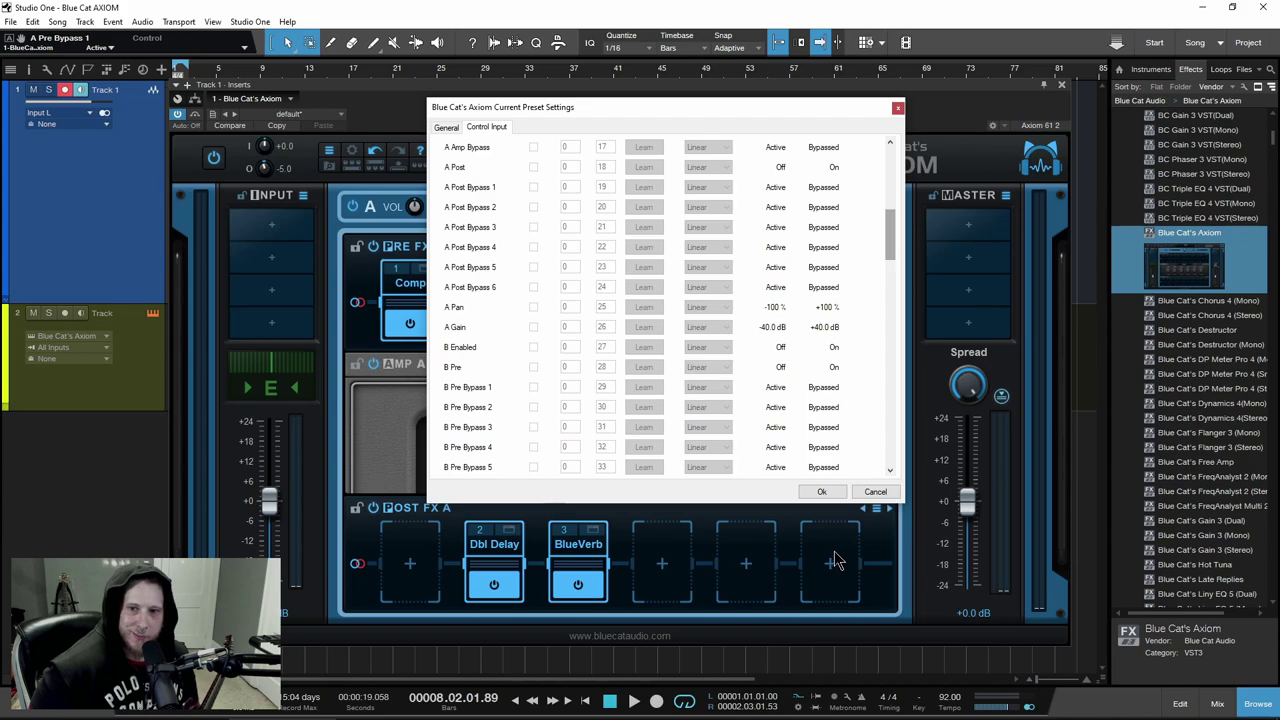
pyautogui.click(875, 491)
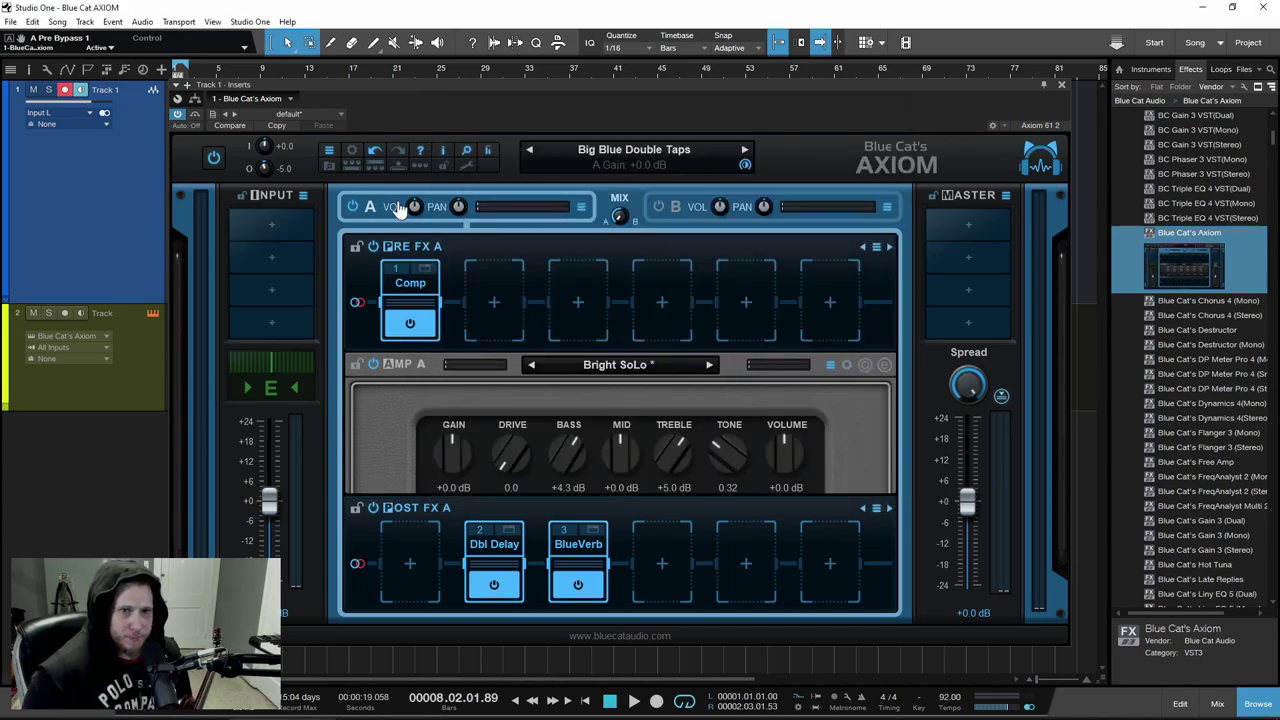
# Try amp A's Drive at 8.7, and undo, redo and again undo that change
pyautogui.click(374, 150)
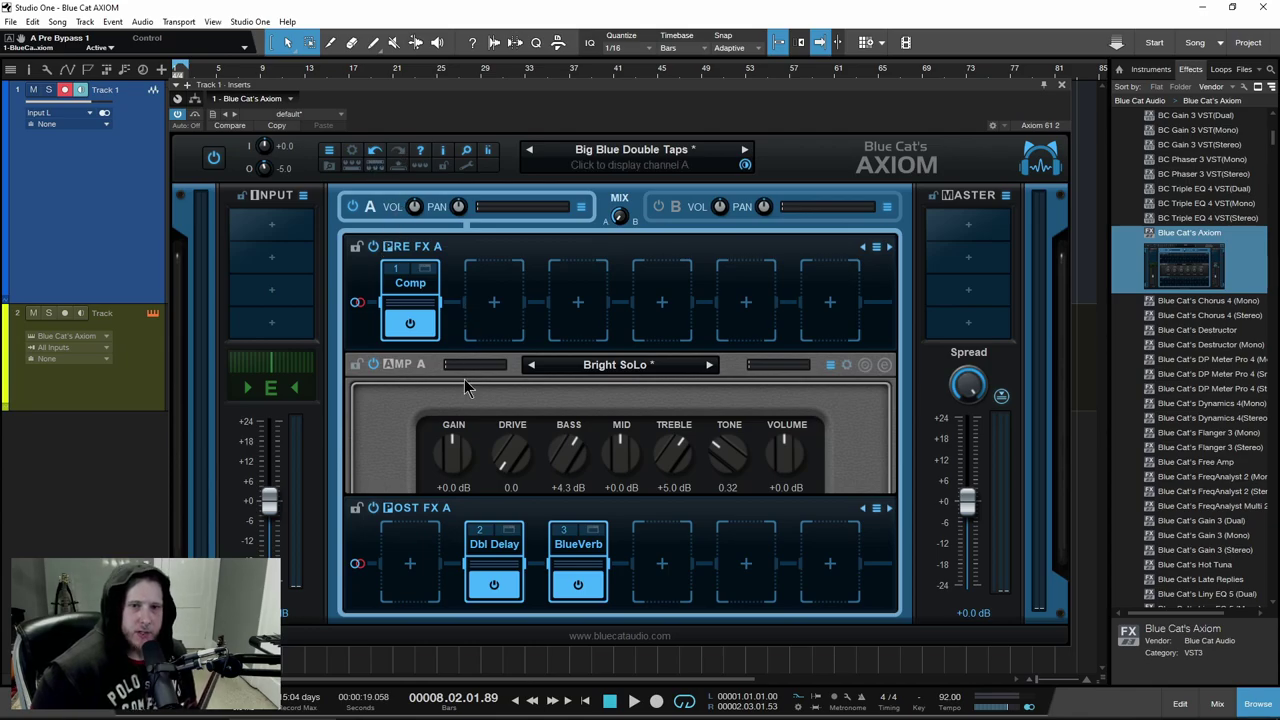
pyautogui.moveTo(510, 458); pyautogui.dragTo(377, 164)
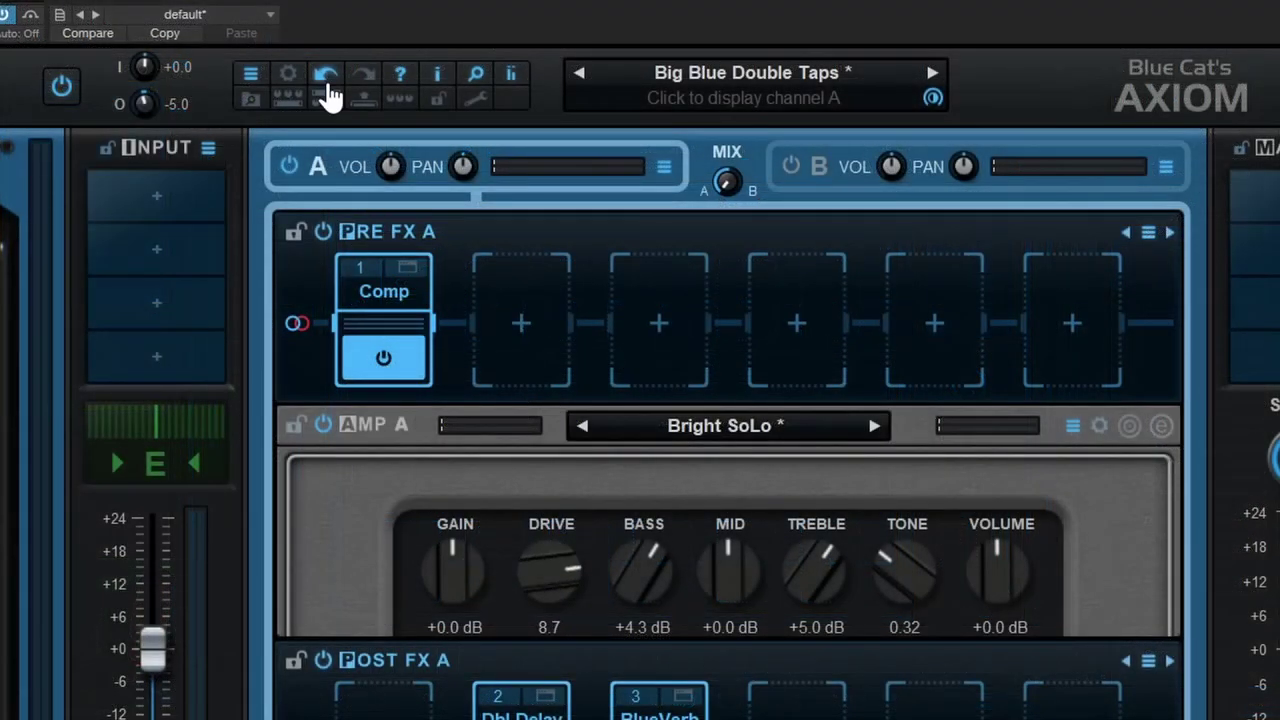
pyautogui.click(326, 80)
pyautogui.click(363, 76)
pyautogui.click(328, 82)
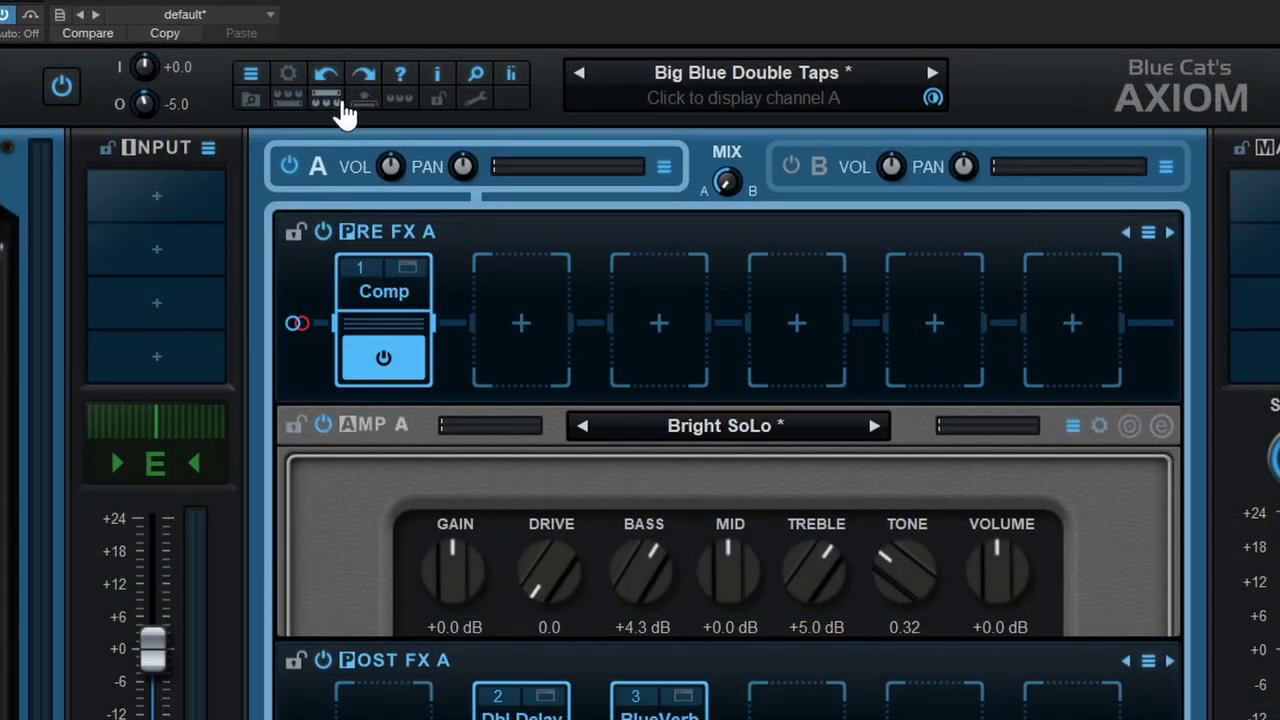
# Try the plug-in interface zoom at 100 %, return it to 140 % and reposition the plug-in window
pyautogui.click(476, 86)
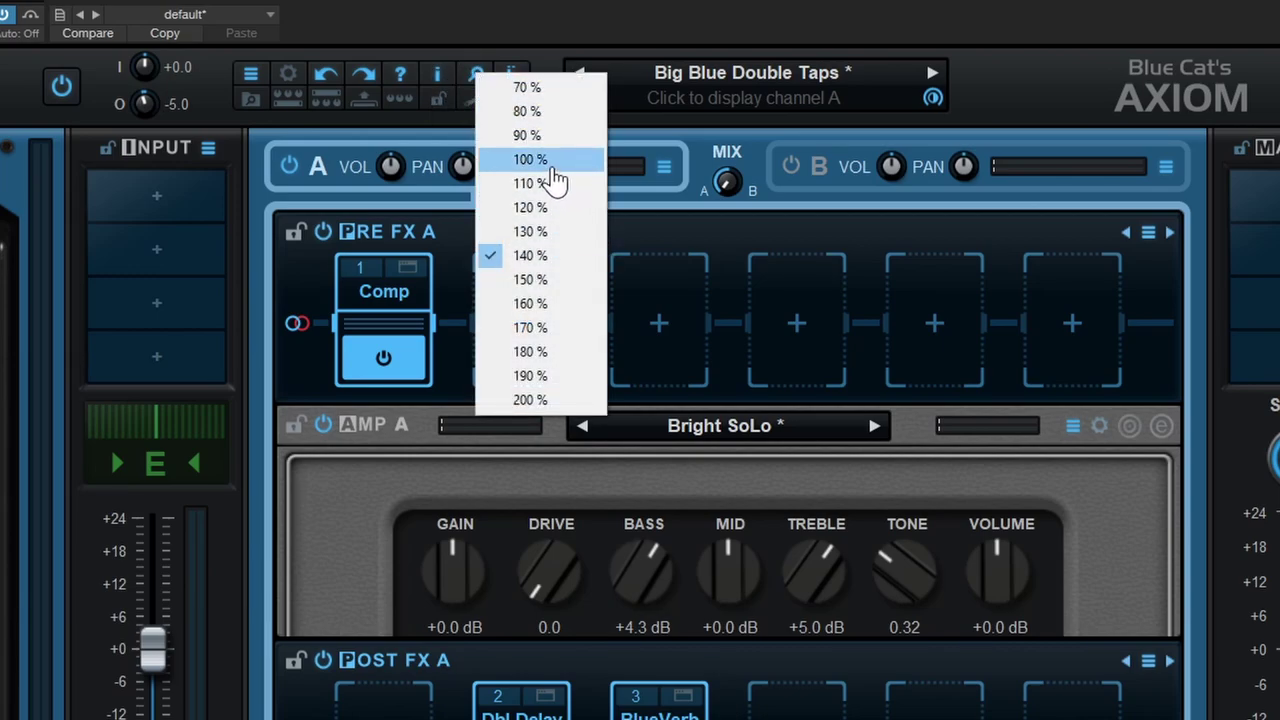
pyautogui.click(549, 548)
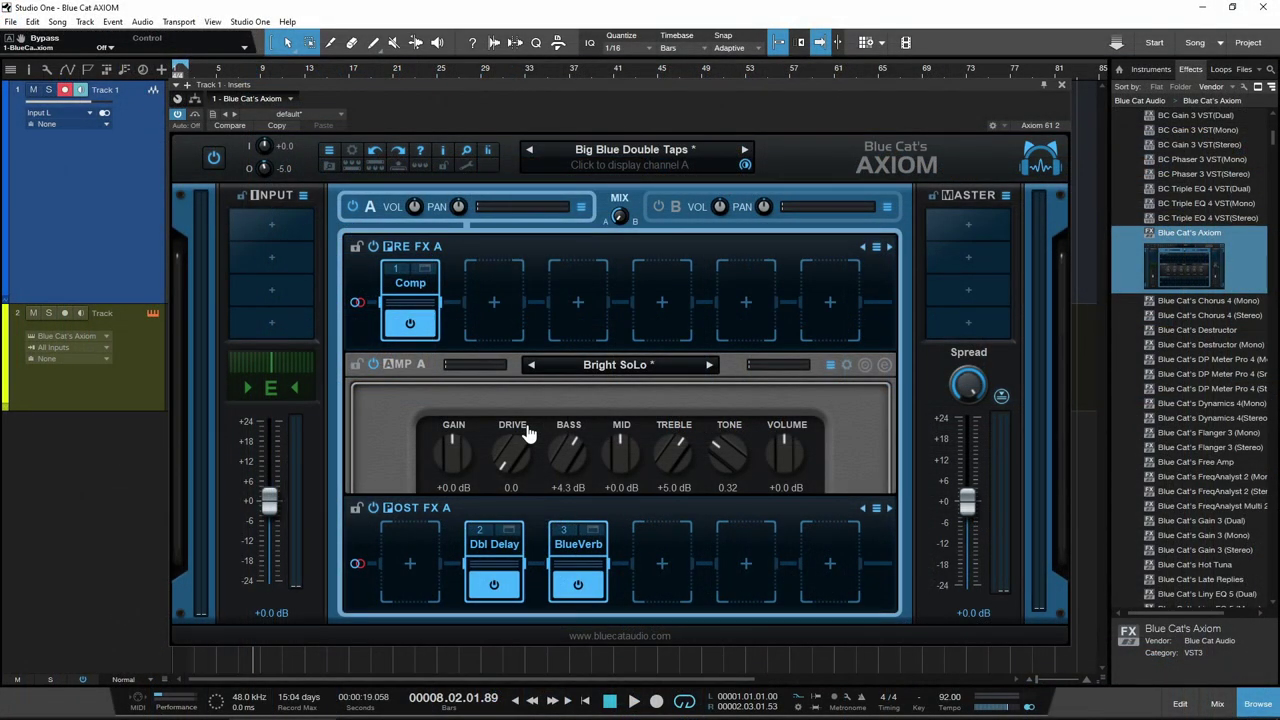
pyautogui.moveTo(423, 92); pyautogui.dragTo(508, 175)
pyautogui.click(506, 187)
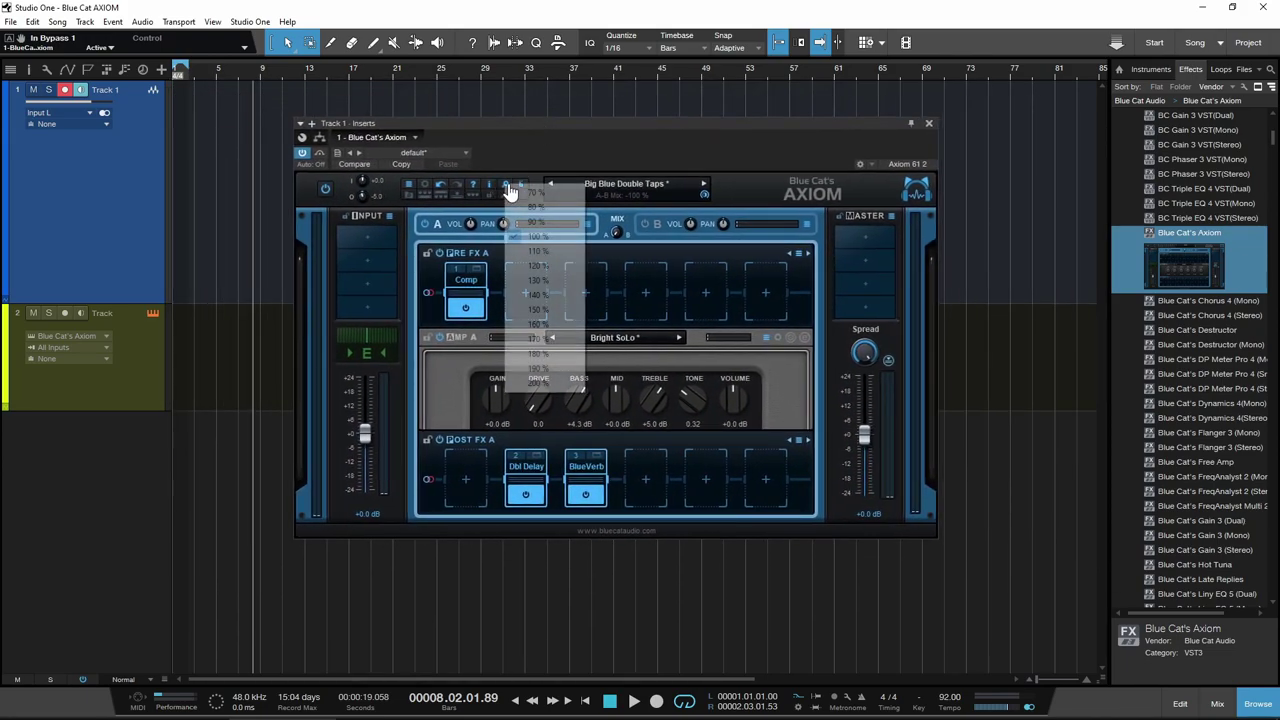
pyautogui.click(556, 295)
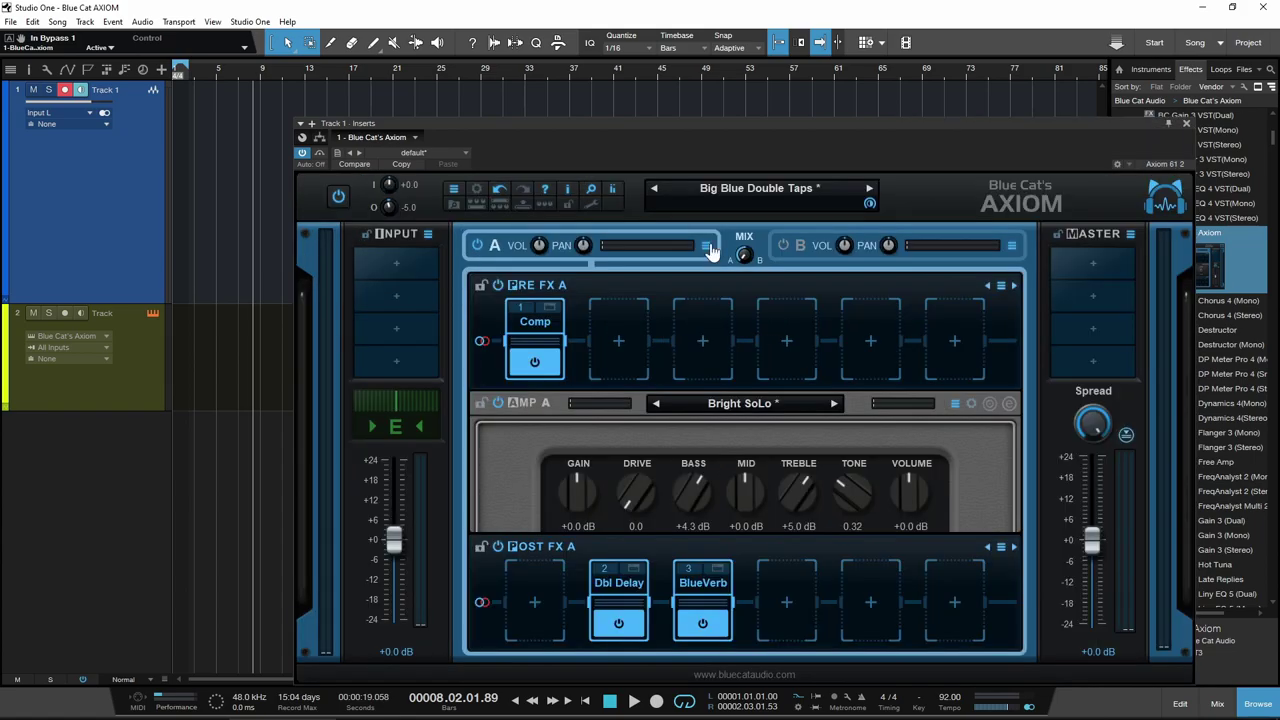
pyautogui.moveTo(771, 130); pyautogui.dragTo(666, 77)
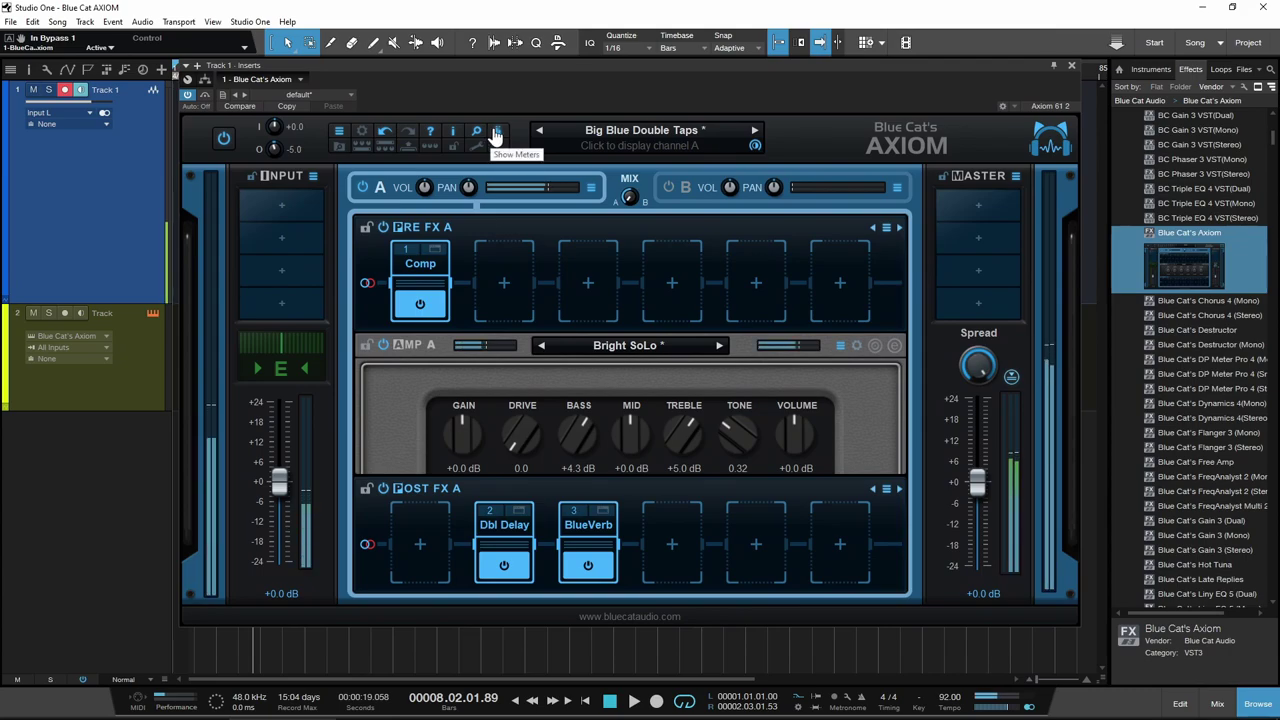
# Hide and restore the level meters, and set amp A's Volume to -4.5 dB
pyautogui.click(497, 133)
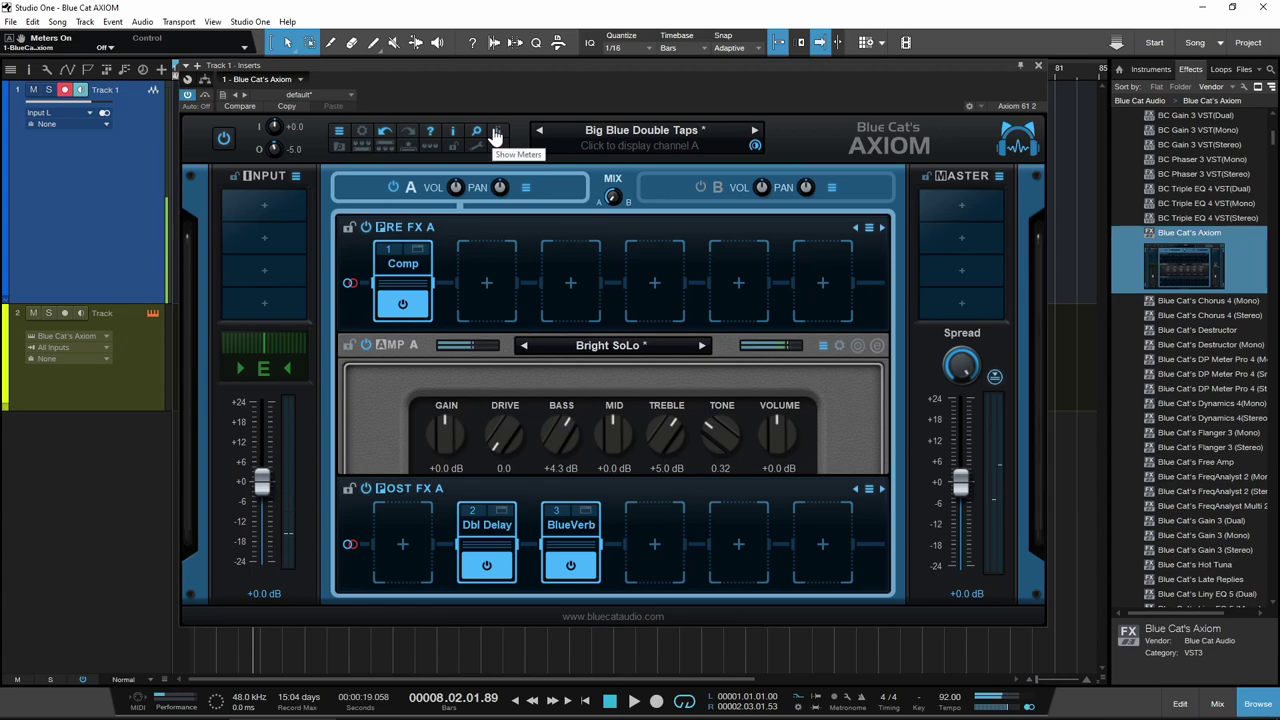
pyautogui.click(496, 136)
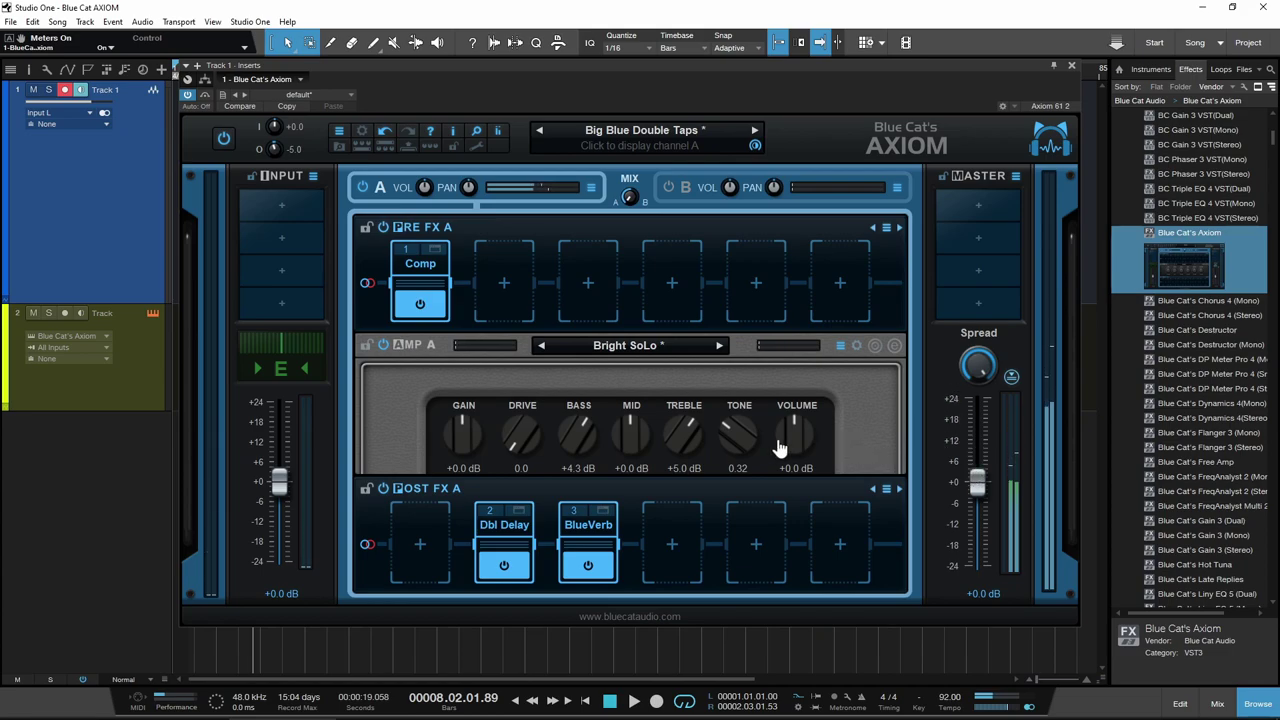
pyautogui.moveTo(798, 436); pyautogui.dragTo(800, 443)
# Open the preset browser and compare the main factory presets with the sections for channels A and B, ending on all Channel A presets
pyautogui.click(340, 150)
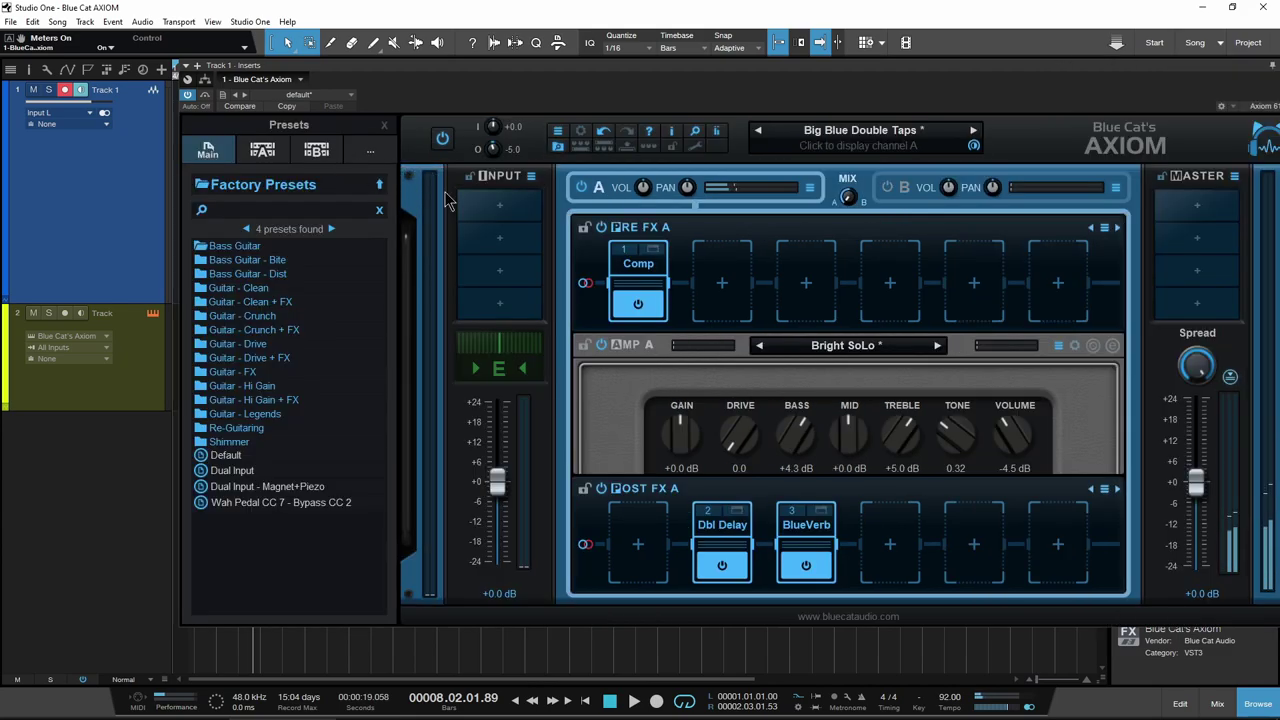
pyautogui.click(845, 140)
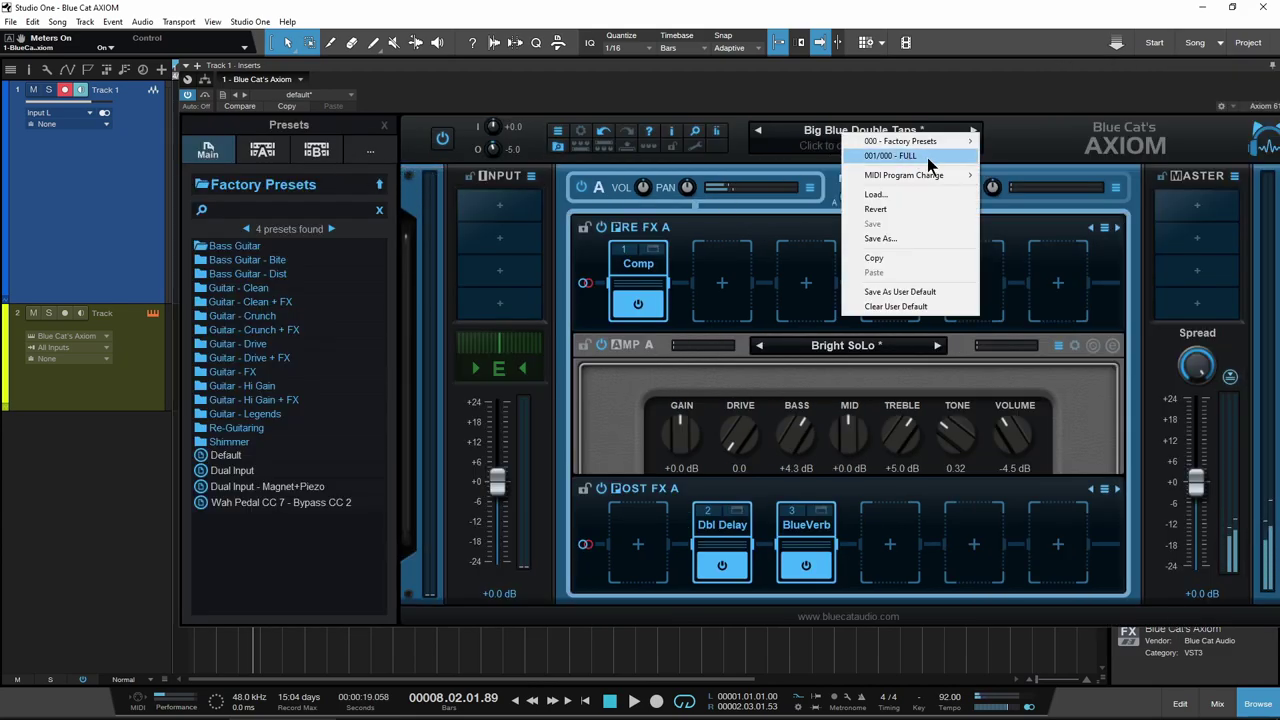
pyautogui.click(1049, 110)
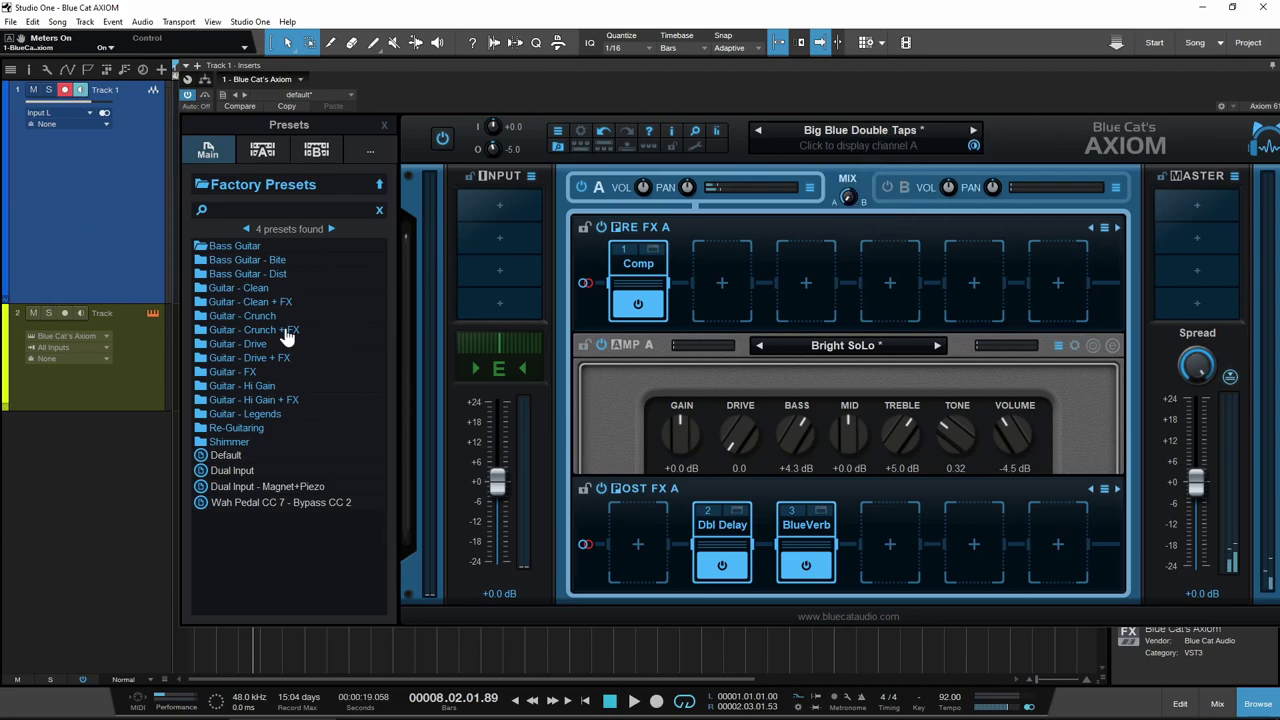
pyautogui.click(316, 150)
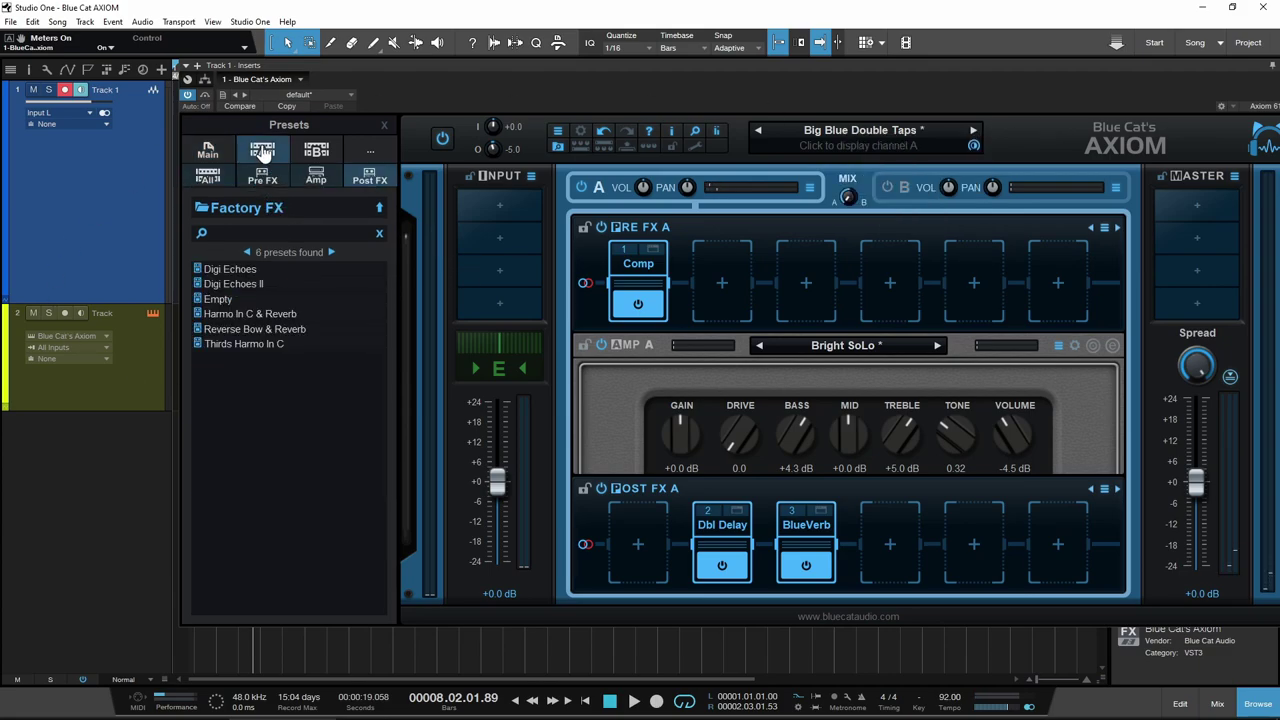
pyautogui.click(316, 175)
pyautogui.click(259, 179)
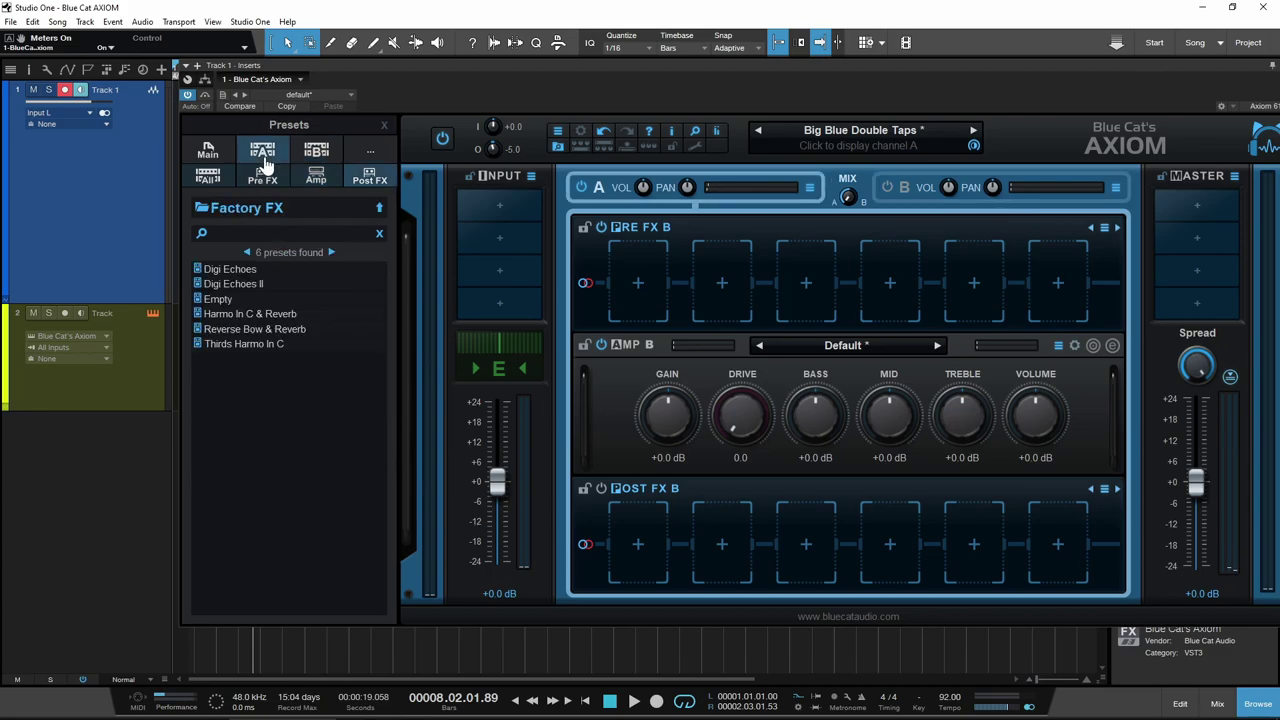
pyautogui.click(208, 177)
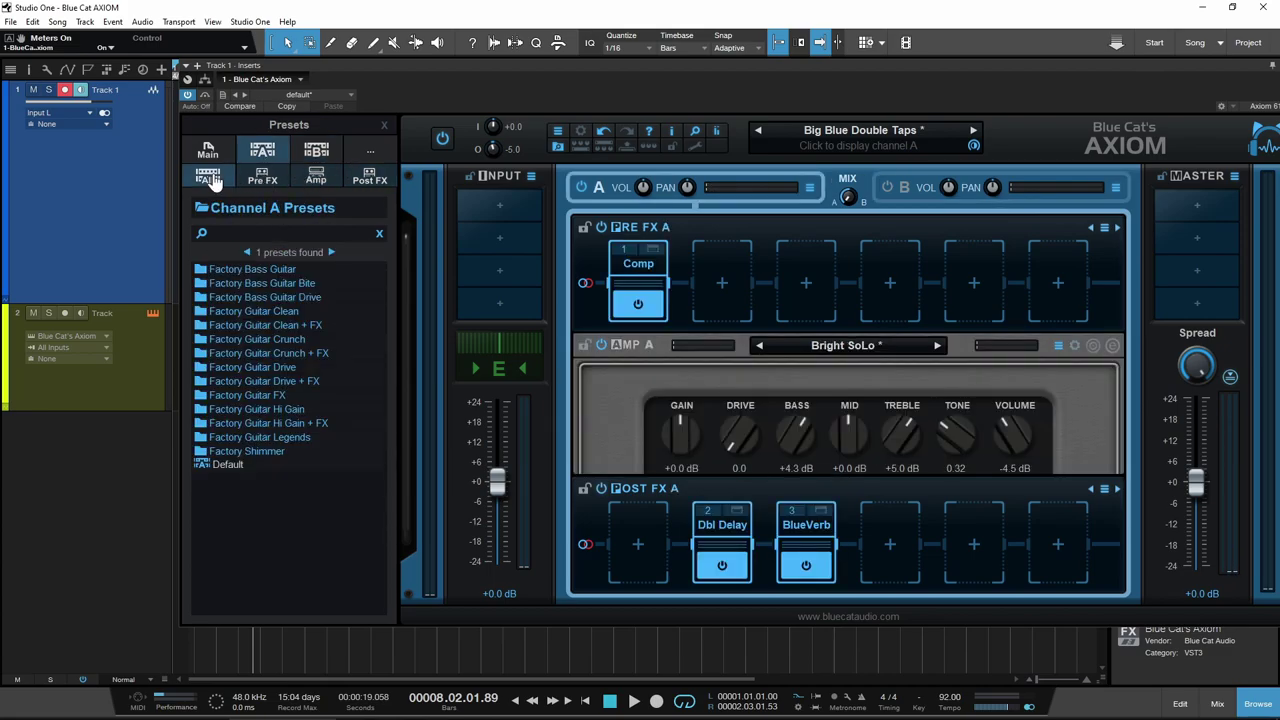
# Try the main factory presets All Blue and Crunch Blues G-Comp from Guitar - Crunch, and load Dual Band Clean & Crunch
pyautogui.click(207, 148)
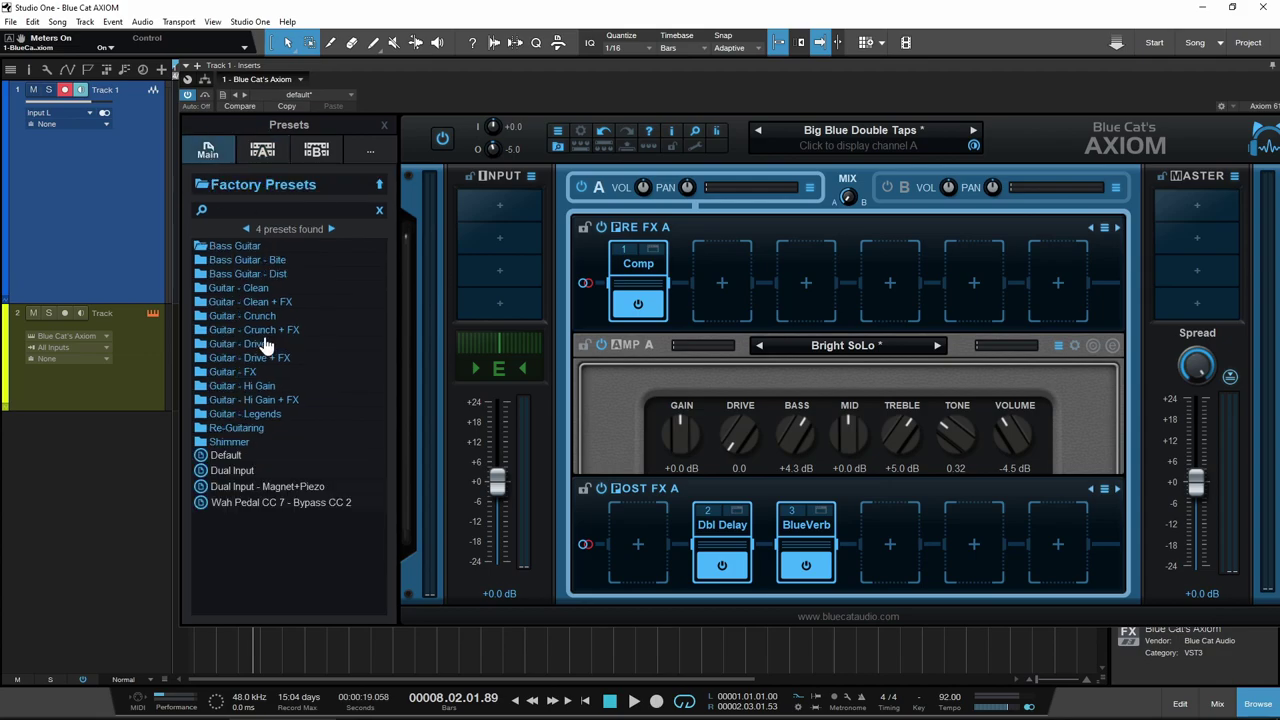
pyautogui.click(213, 318)
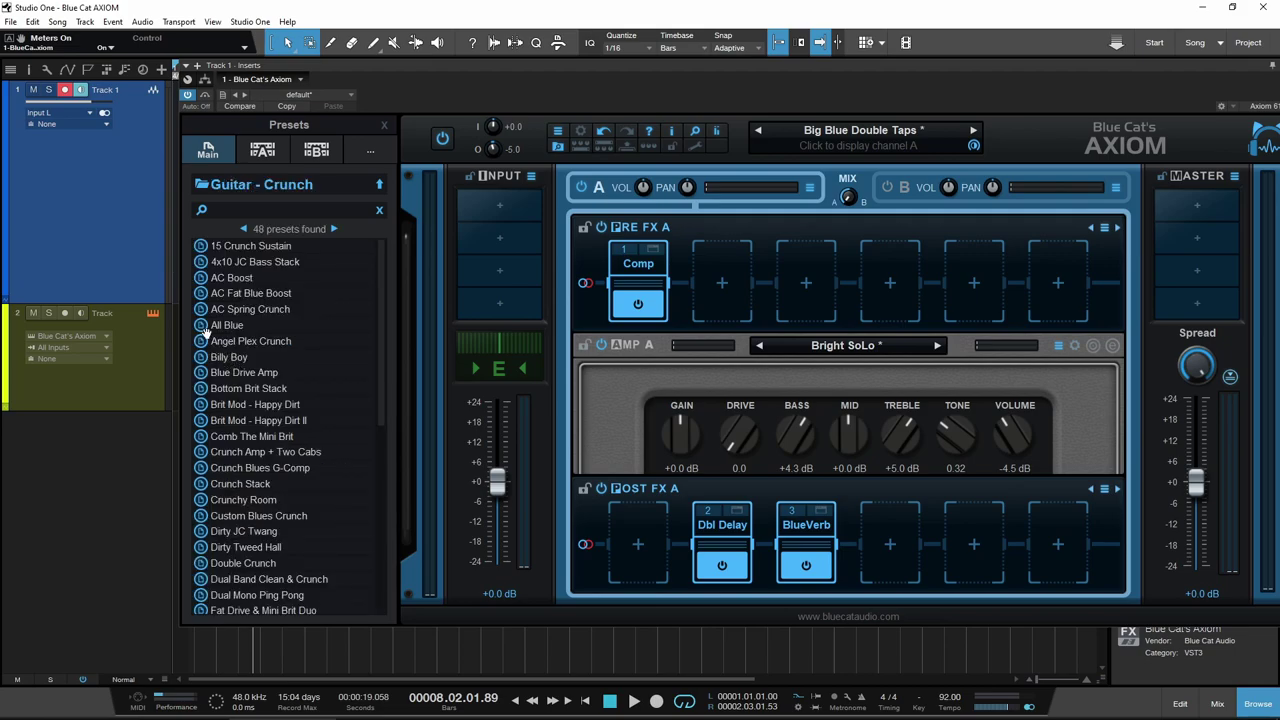
pyautogui.click(204, 330)
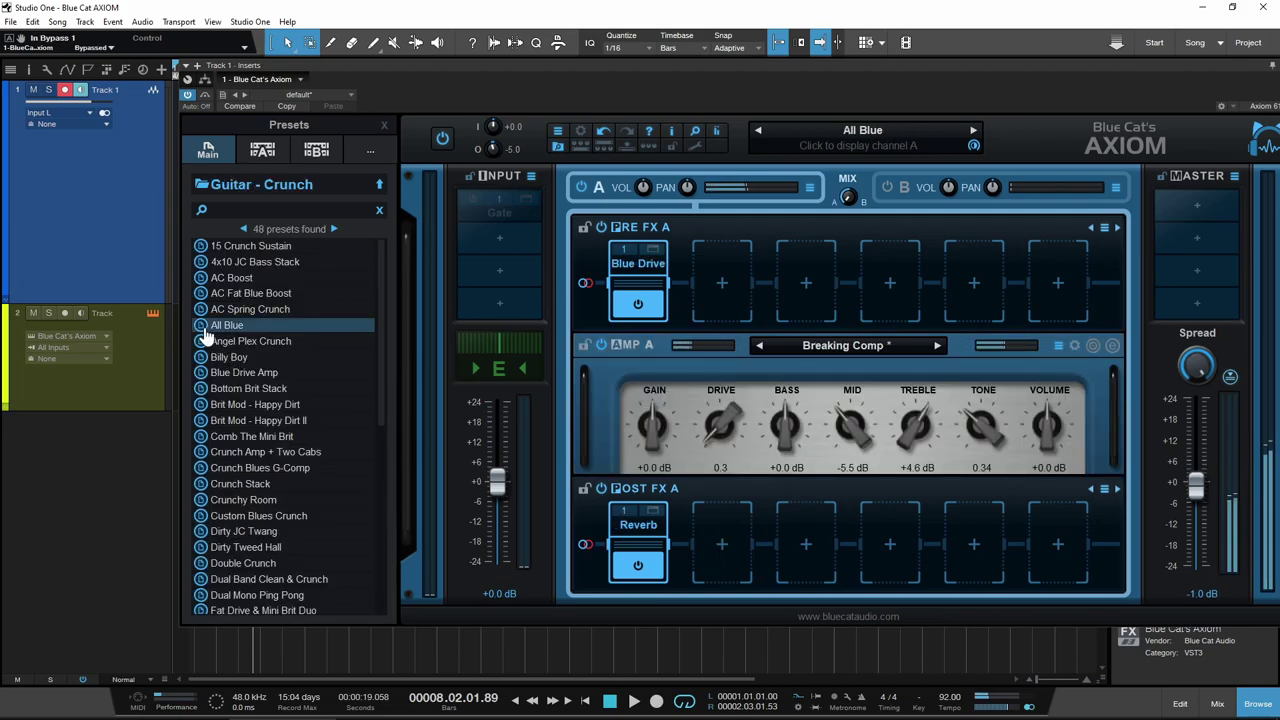
pyautogui.click(250, 468)
pyautogui.click(269, 579)
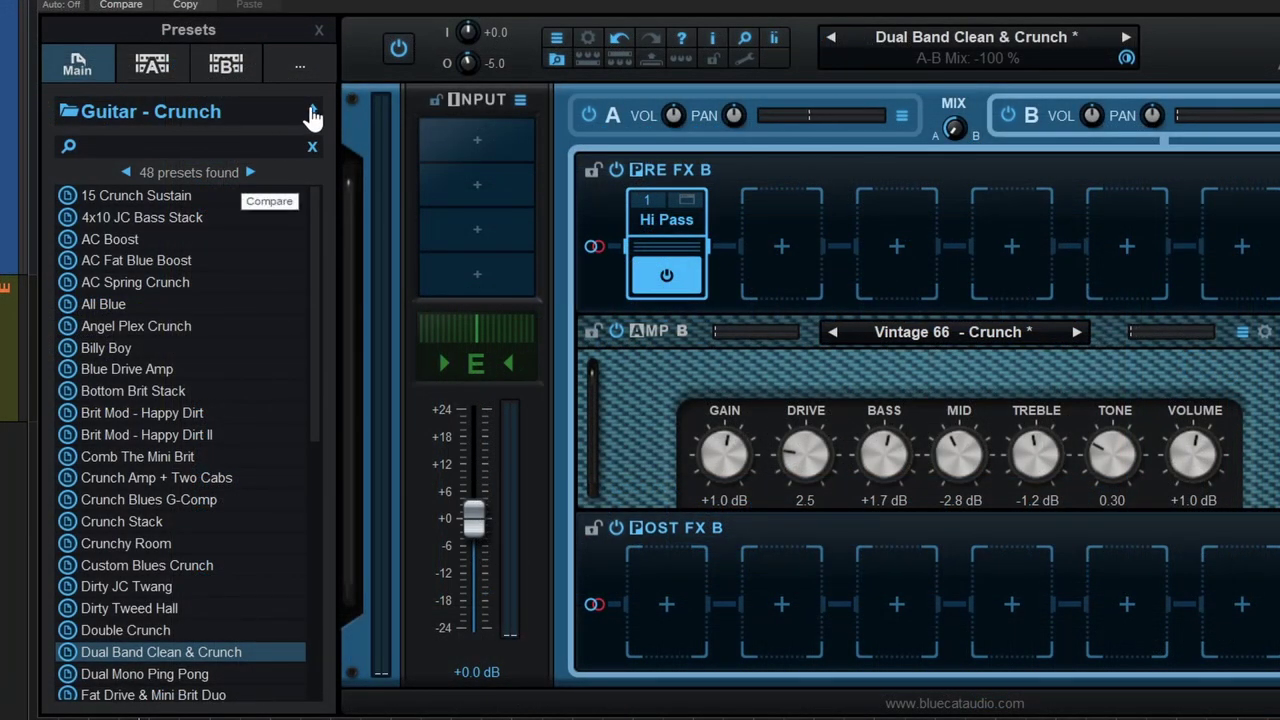
# Go up to the top-level Axiom Presets folder, show all Channel A presets and switch channel B off
pyautogui.click(312, 112)
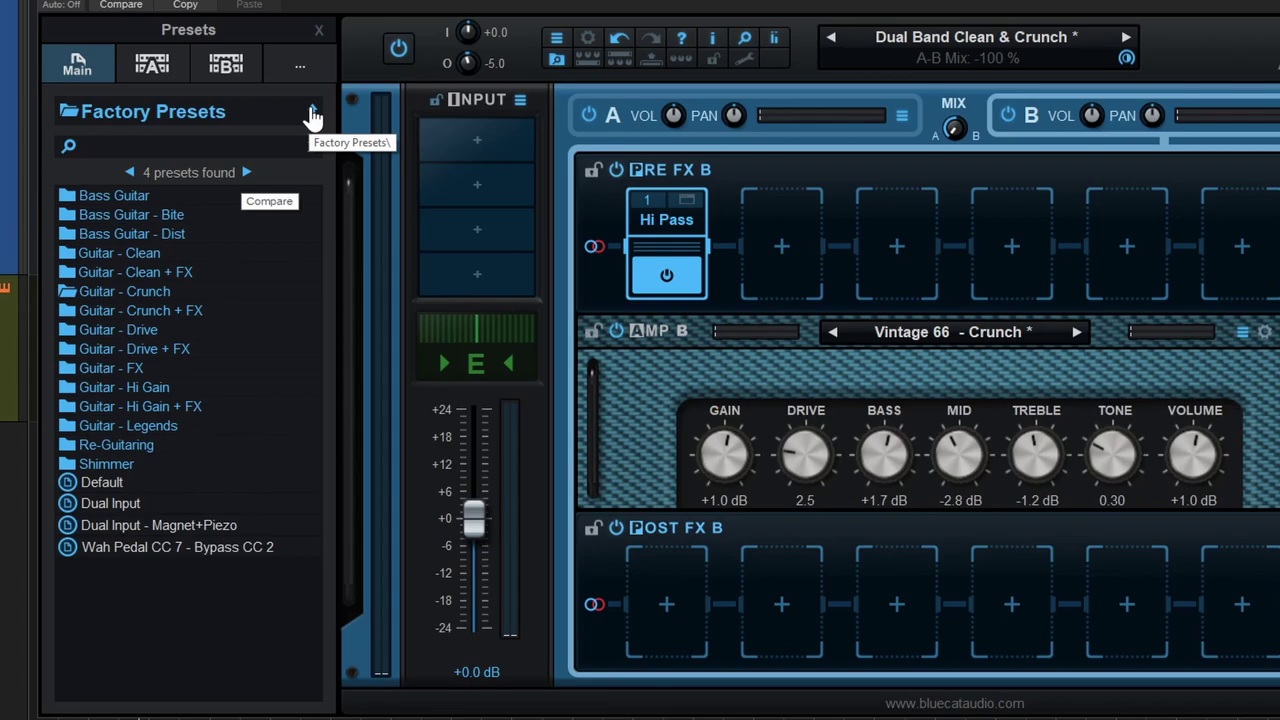
pyautogui.click(312, 112)
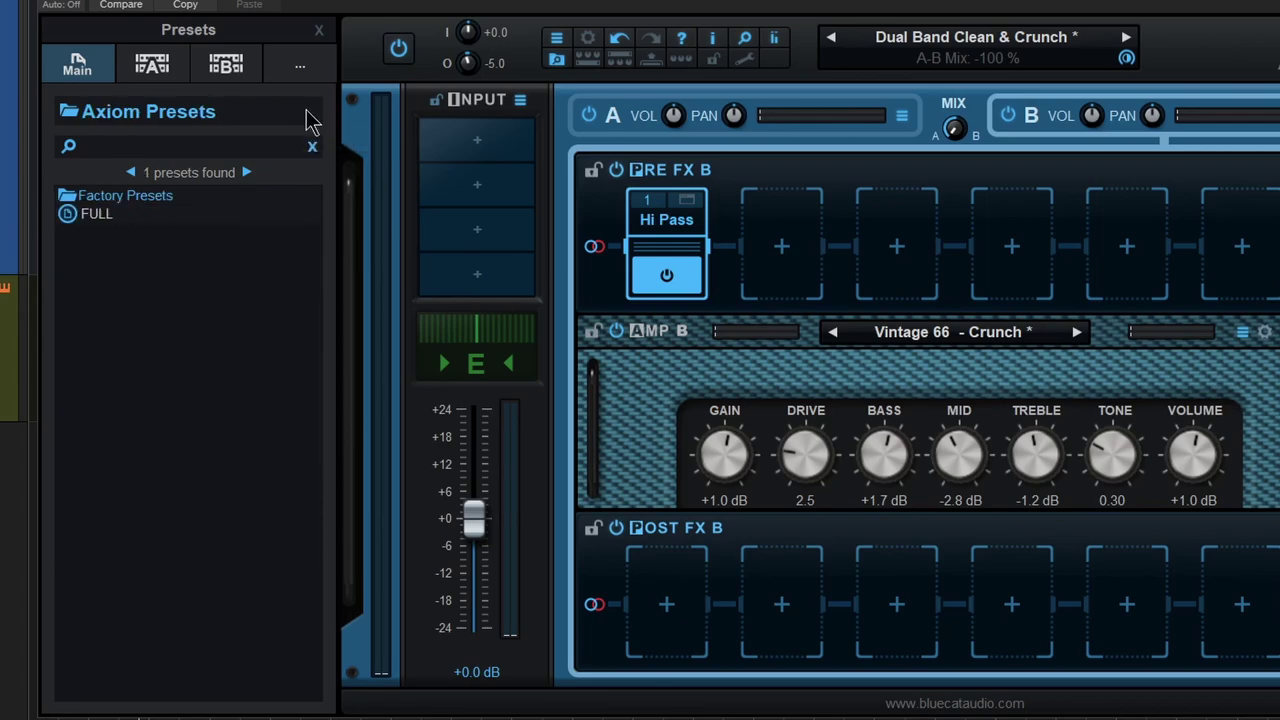
pyautogui.click(151, 66)
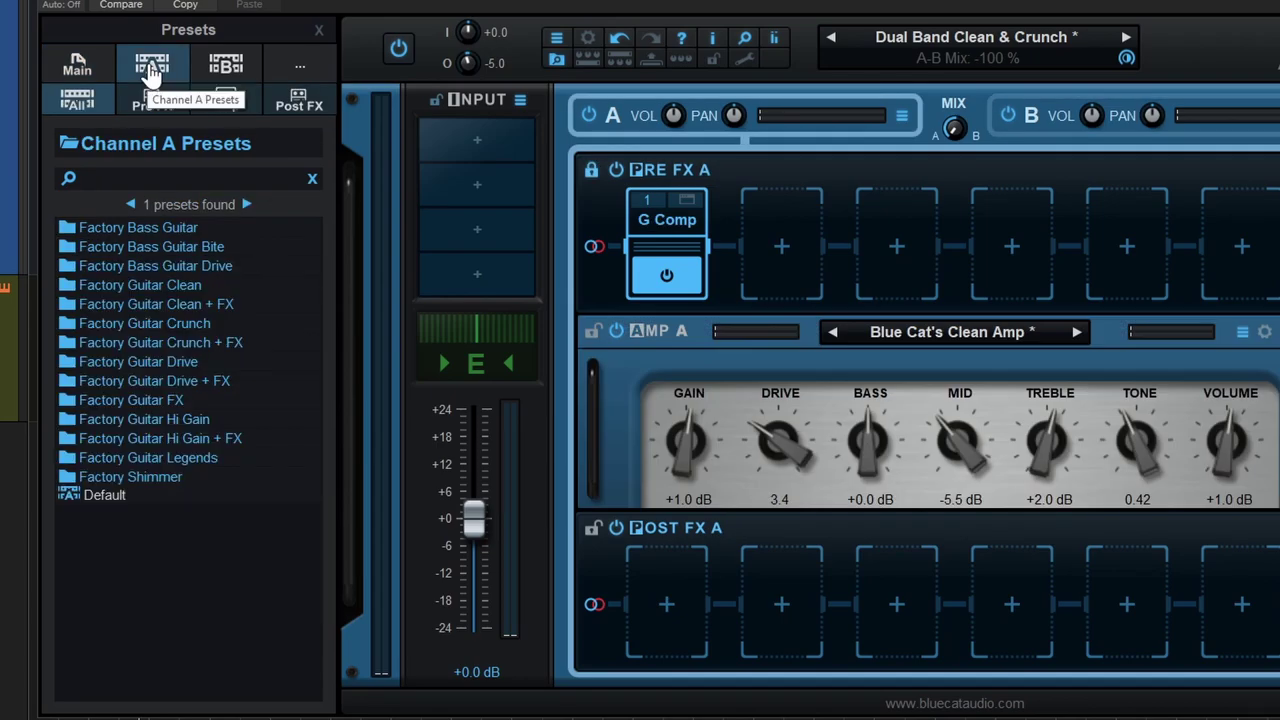
pyautogui.click(1008, 116)
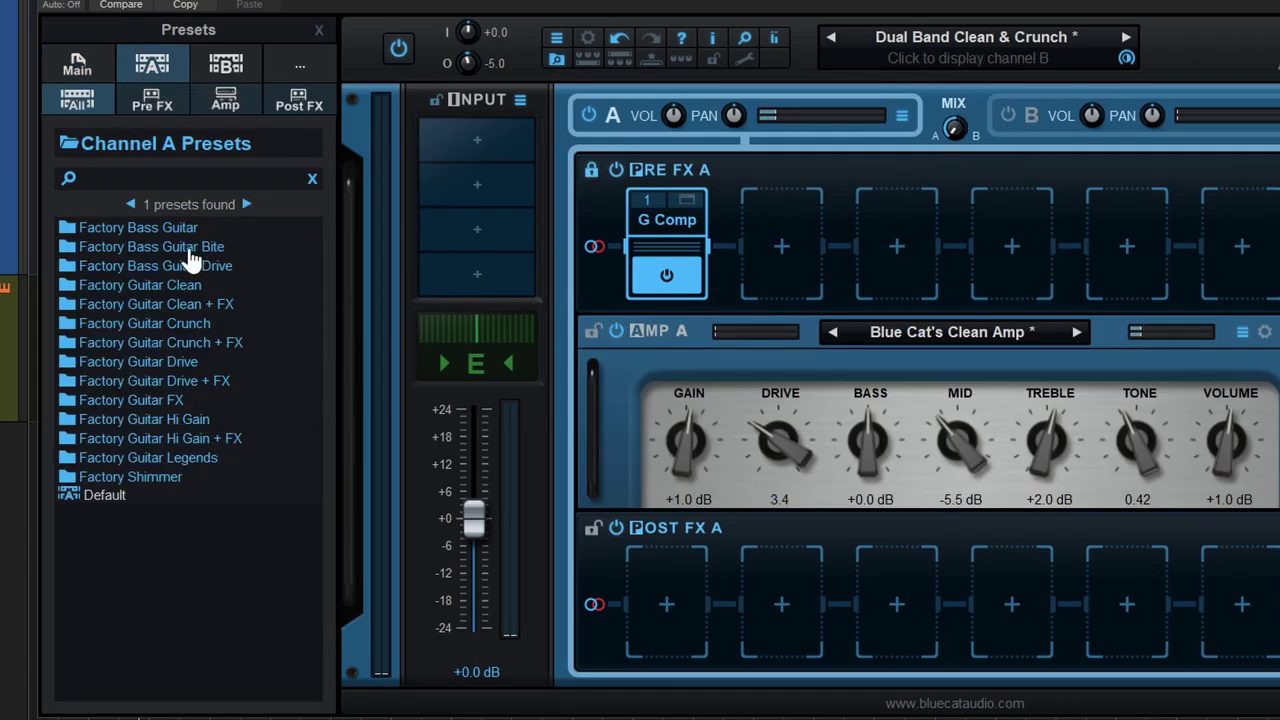
pyautogui.moveTo(957, 129)
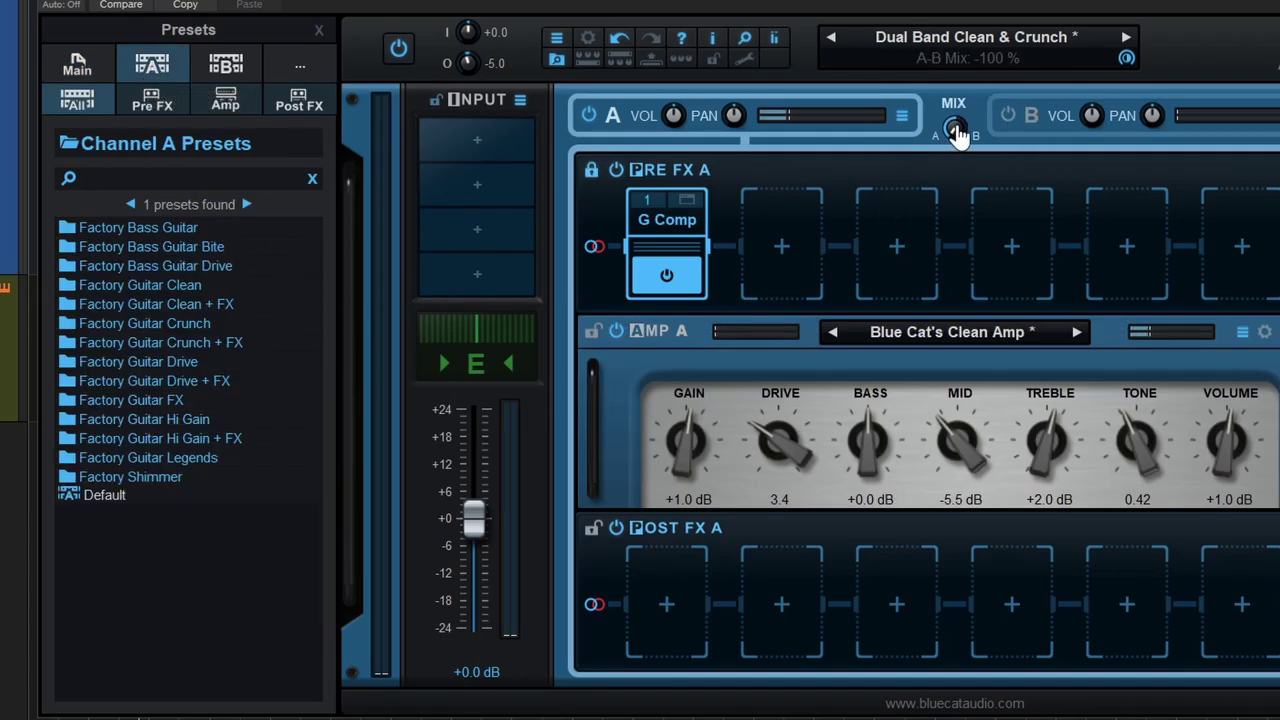
# Audition Channel A presets Clean Solo Harmony In C, Funky Phase and Kot Kots, and load Play With Fire from Factory Guitar Hi Gain
pyautogui.click(135, 306)
pyautogui.click(120, 396)
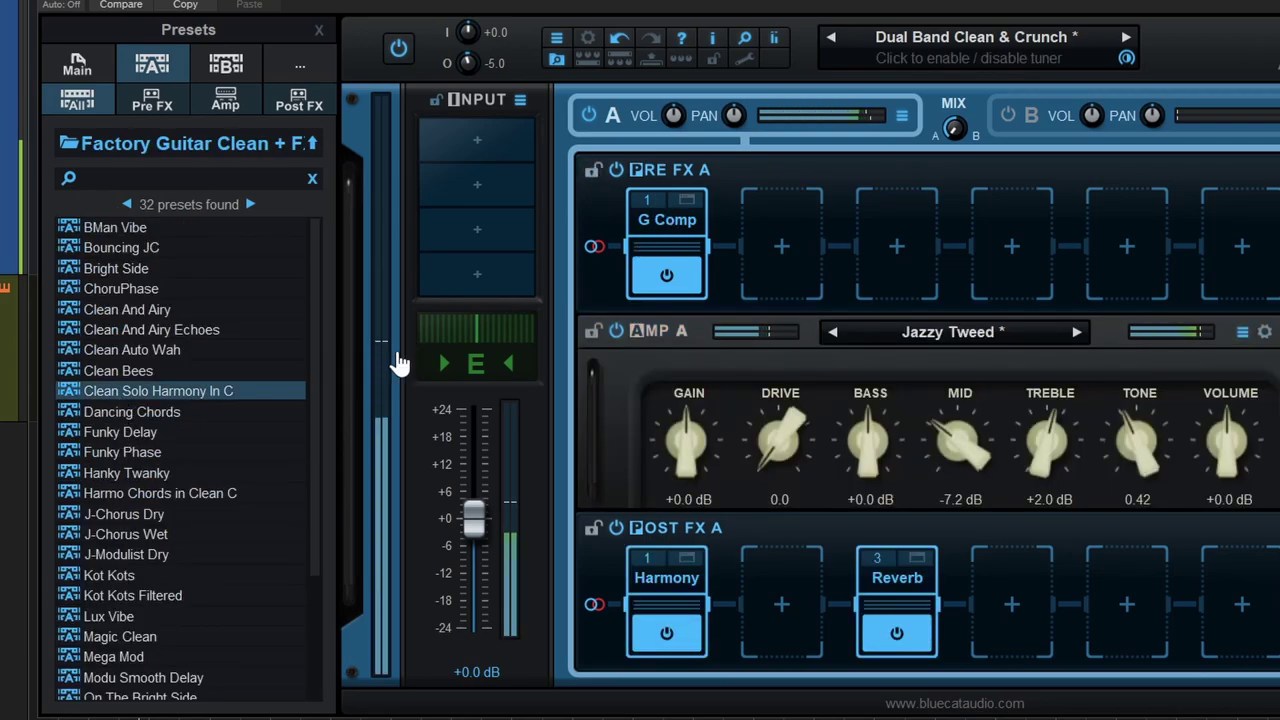
pyautogui.click(125, 453)
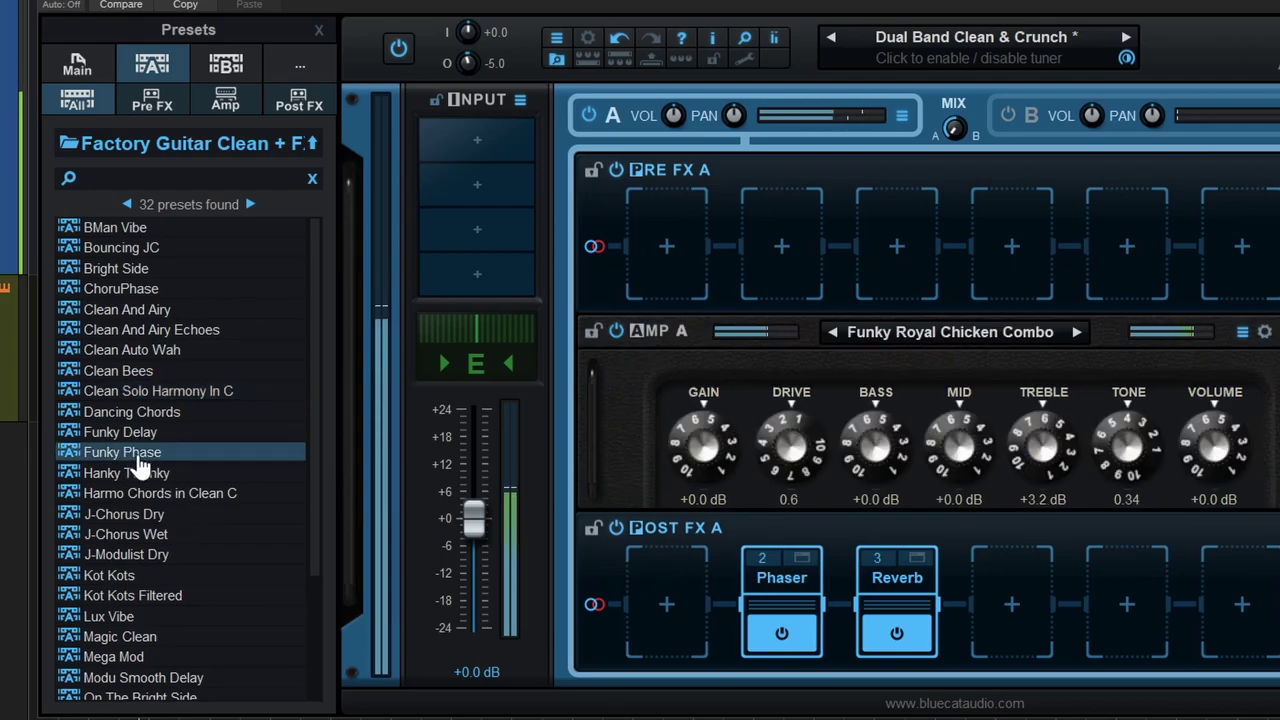
pyautogui.click(132, 577)
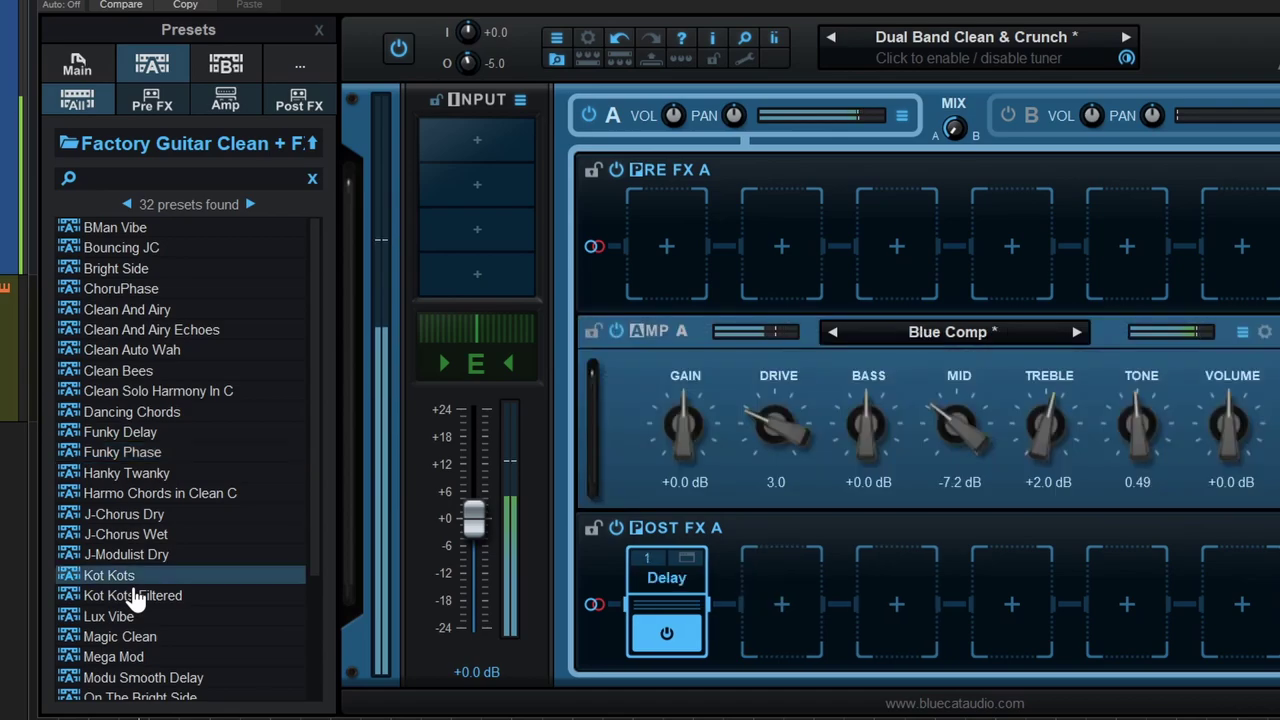
pyautogui.scroll(-4, 133, 596)
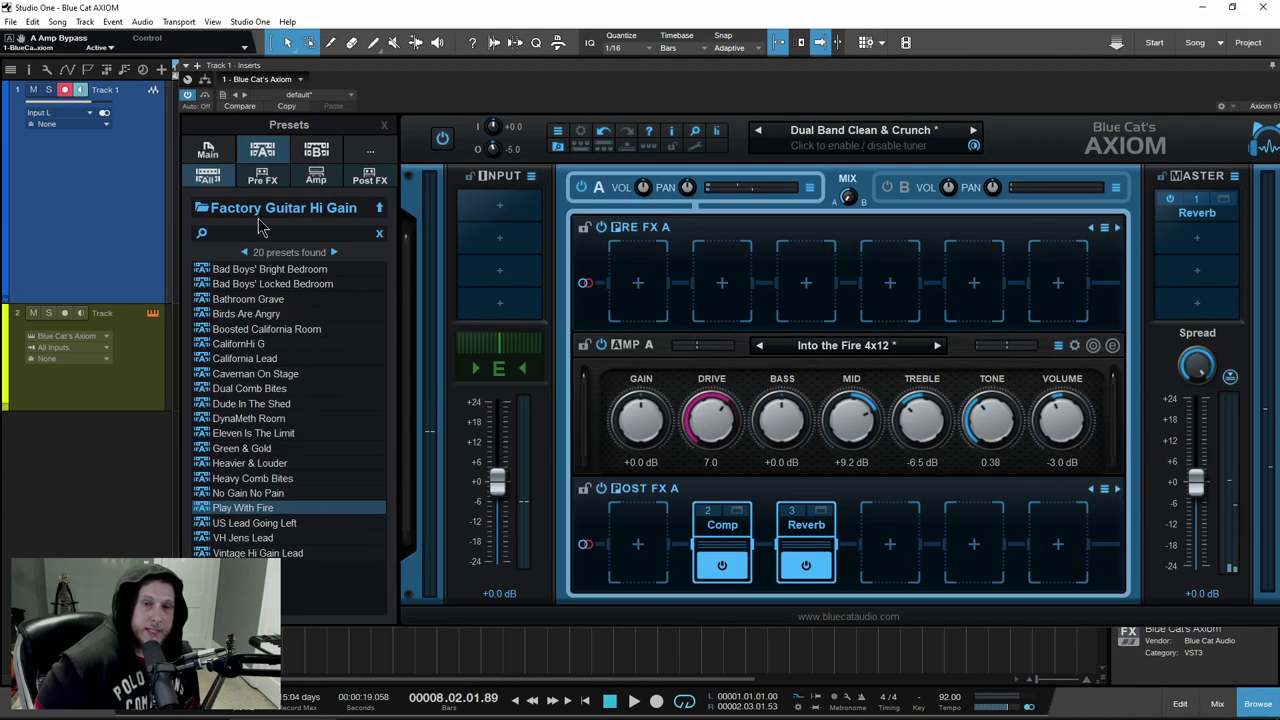
# Try the channel A Pre FX factory presets Digi Synth Bass Flange and Mutable Pre-Verb, and load Sixteenths Flange Up
pyautogui.click(262, 172)
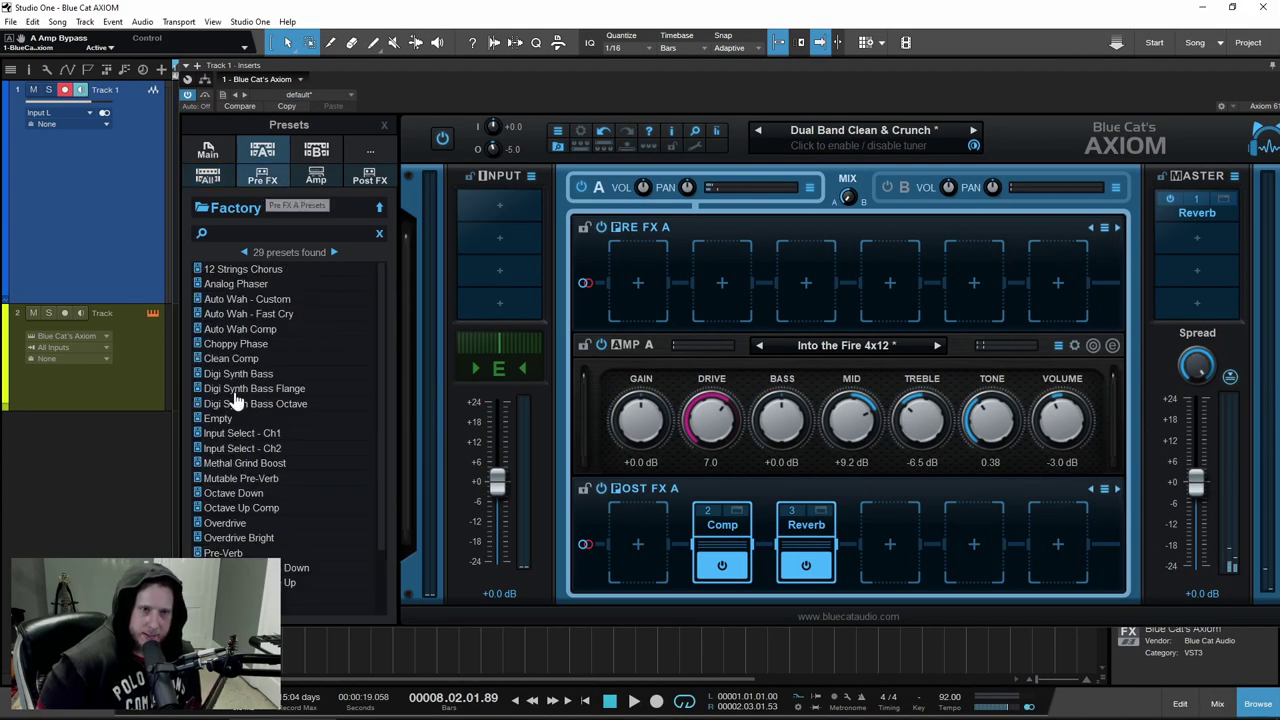
pyautogui.scroll(-3, 235, 405)
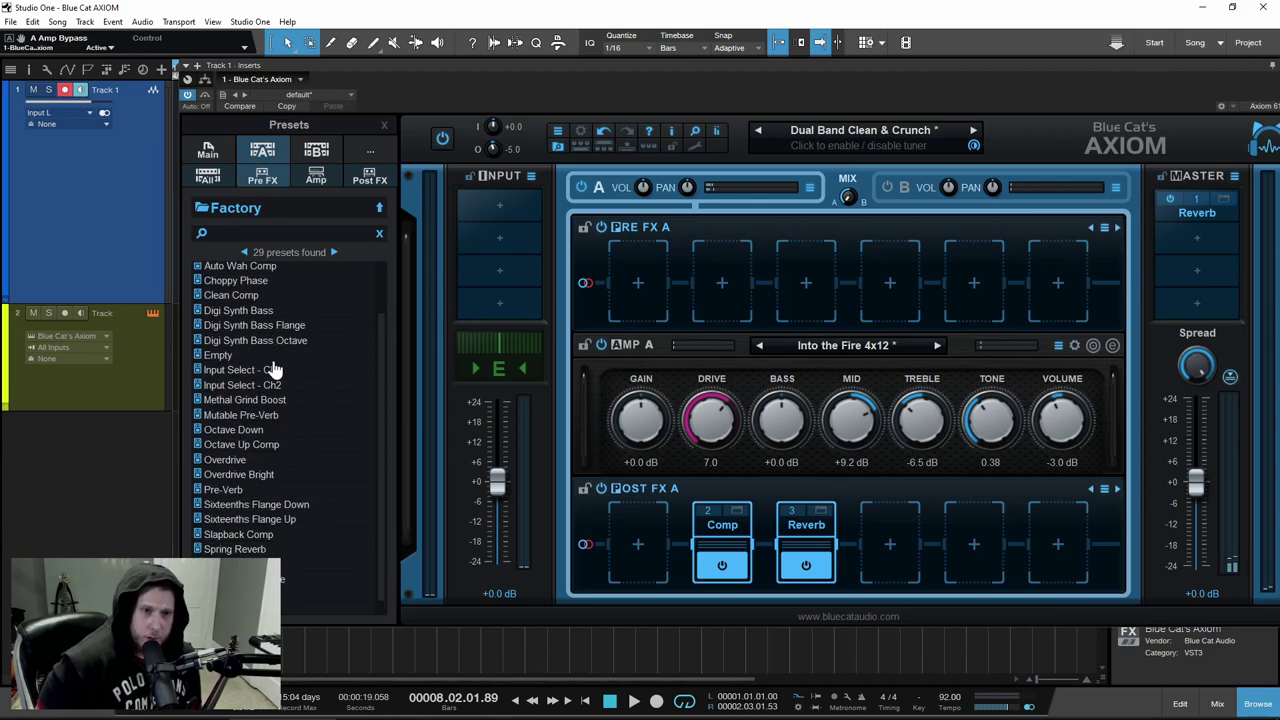
pyautogui.click(255, 325)
pyautogui.click(241, 414)
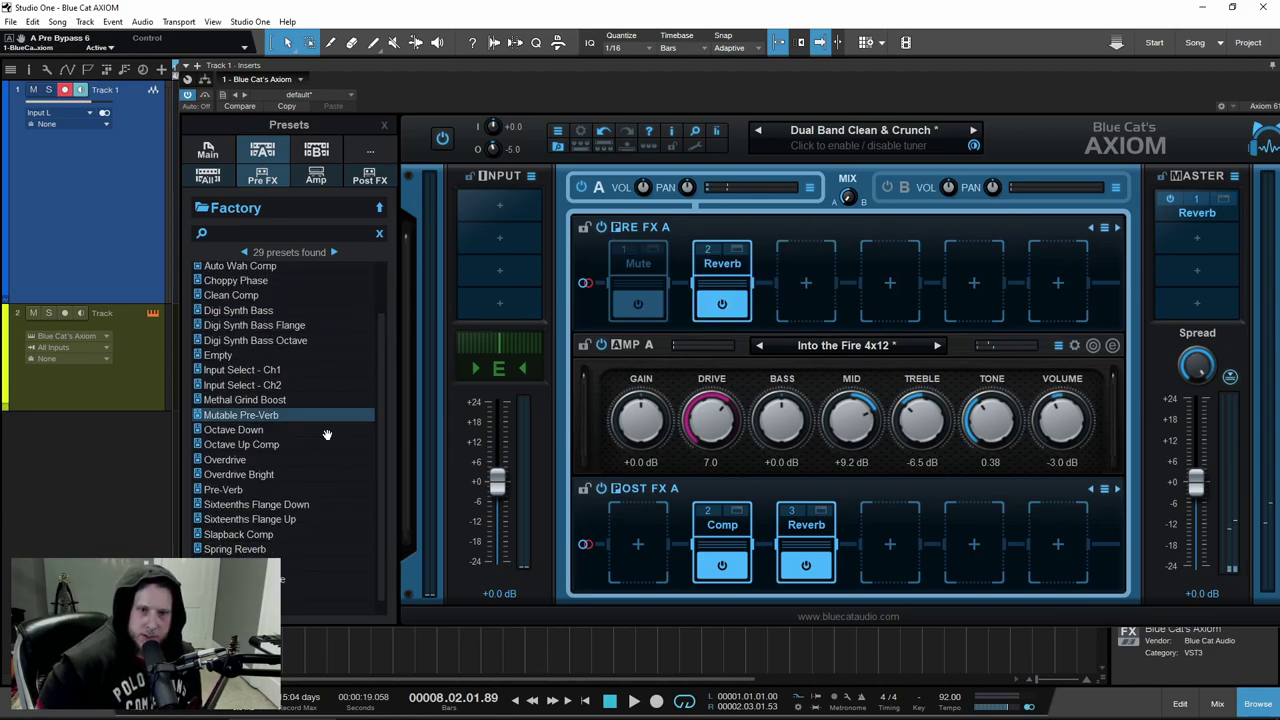
pyautogui.click(279, 527)
# Try amp A's Dirty Tweed preset from Guitar - Crunch+ and load Dyna Tweed
pyautogui.click(314, 180)
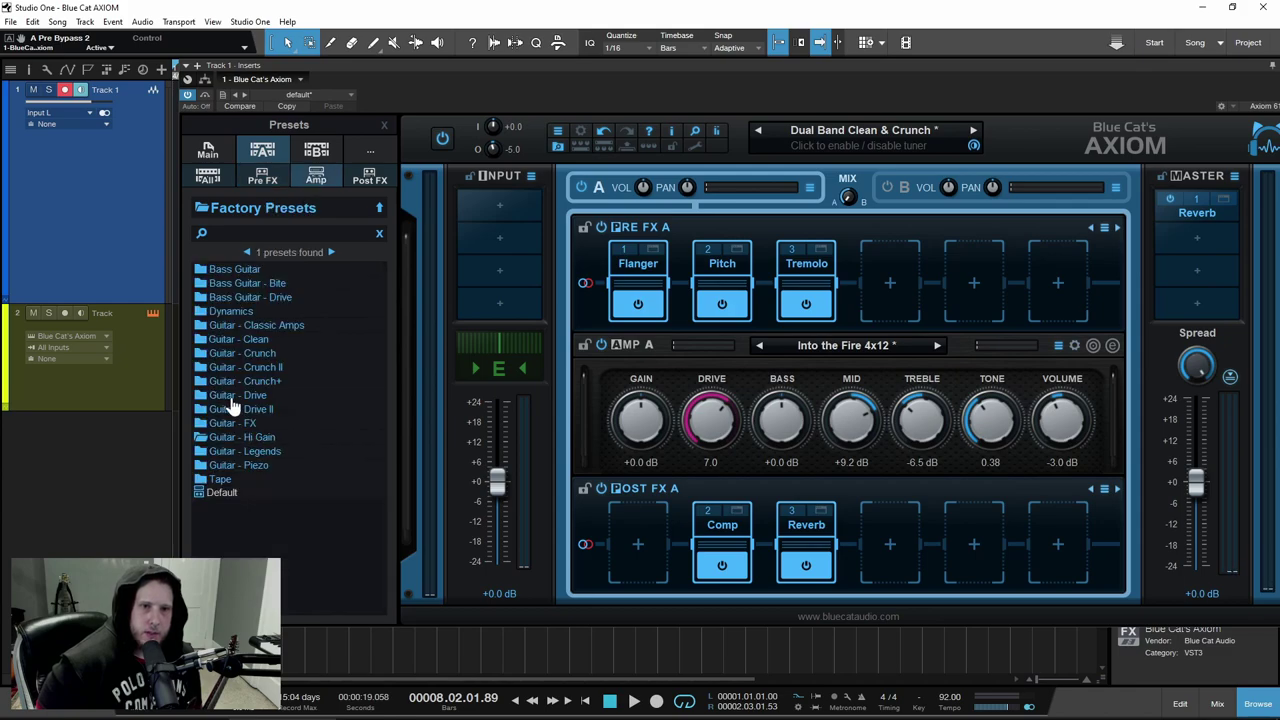
pyautogui.click(229, 479)
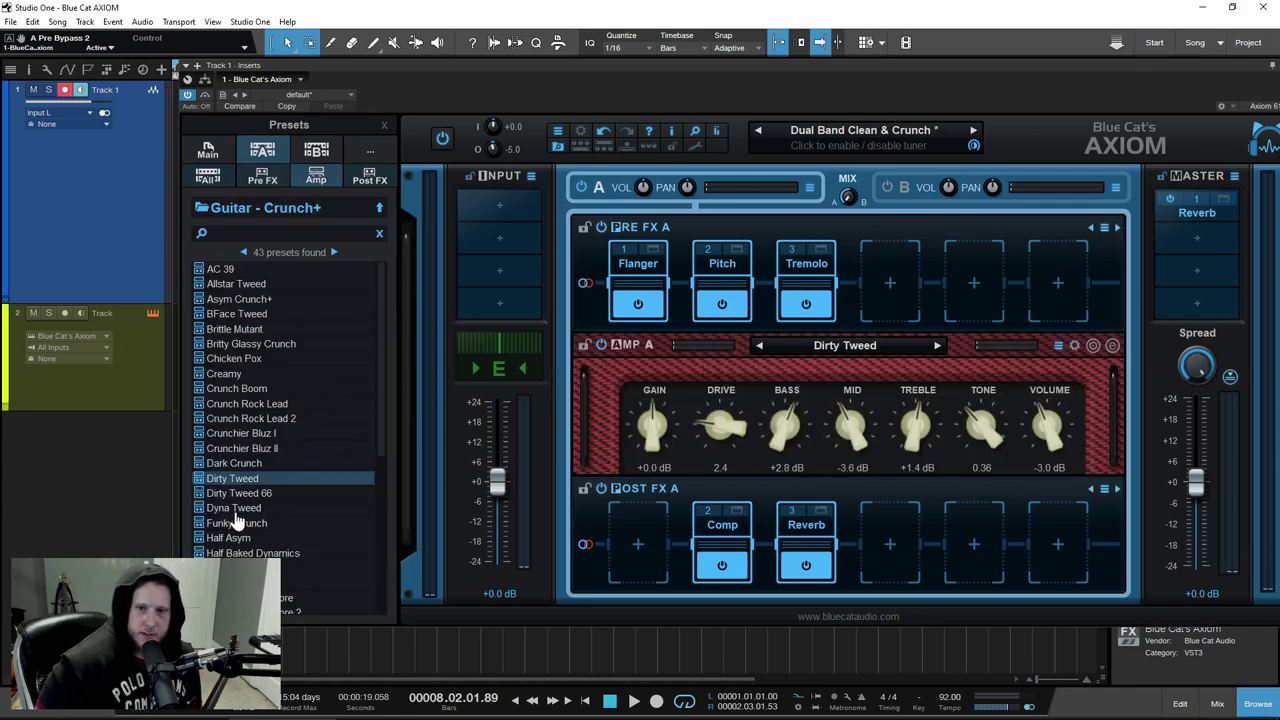
pyautogui.click(234, 510)
# Try the channel A Post FX preset Reverse Bow & Reverb and load Harmo In C & Reverb from Factory FX
pyautogui.click(369, 178)
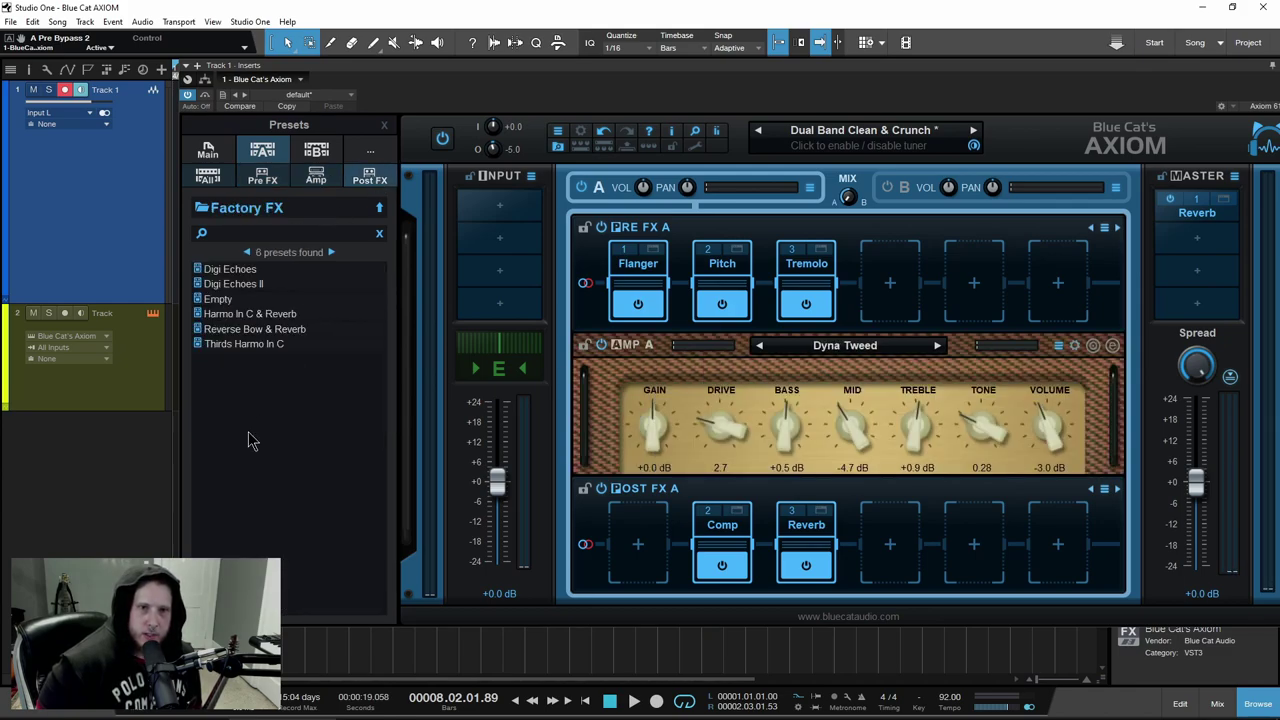
pyautogui.click(240, 332)
pyautogui.click(257, 314)
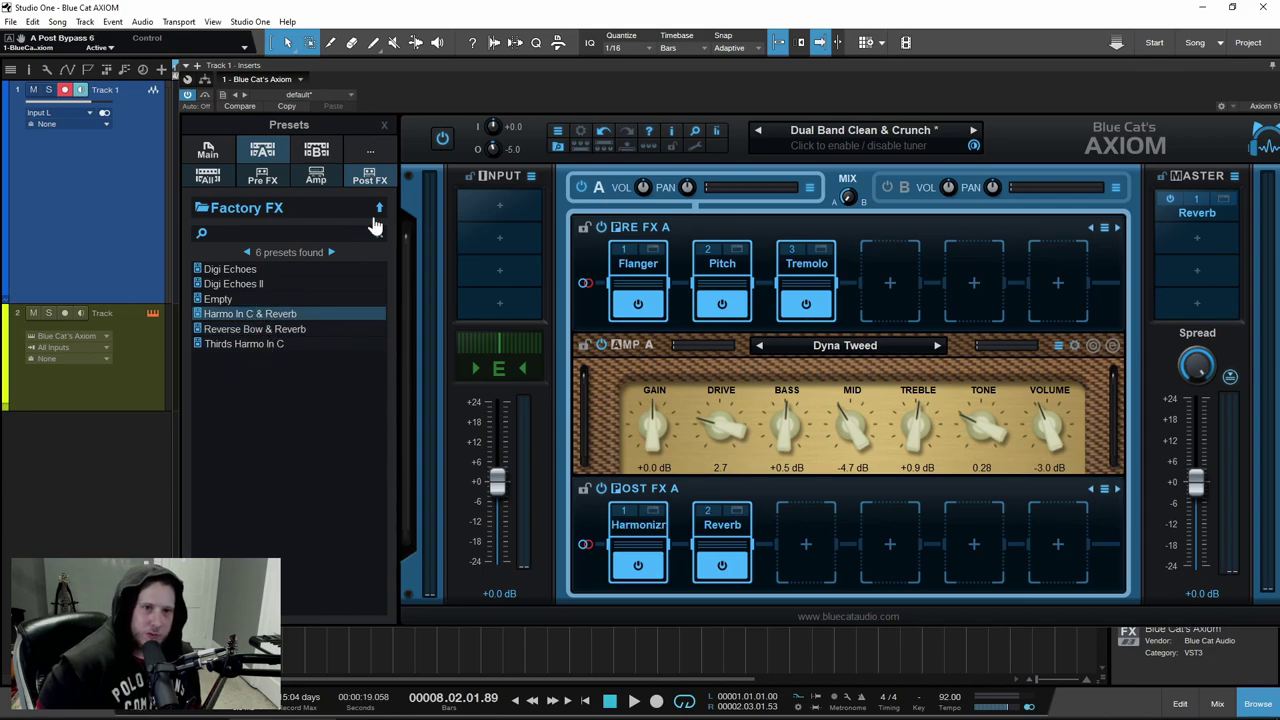
pyautogui.click(378, 209)
# Open the Tools rack presets and load the factory preset Empty
pyautogui.click(371, 156)
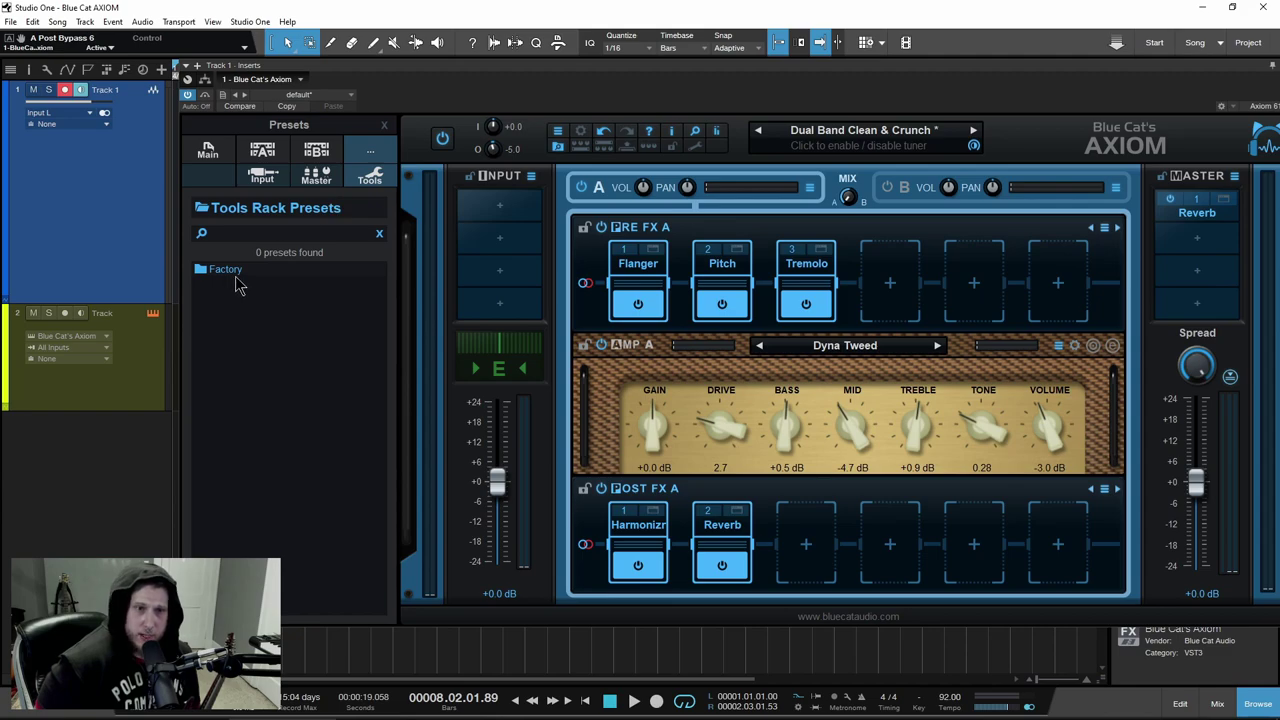
pyautogui.doubleClick(226, 270)
pyautogui.click(230, 272)
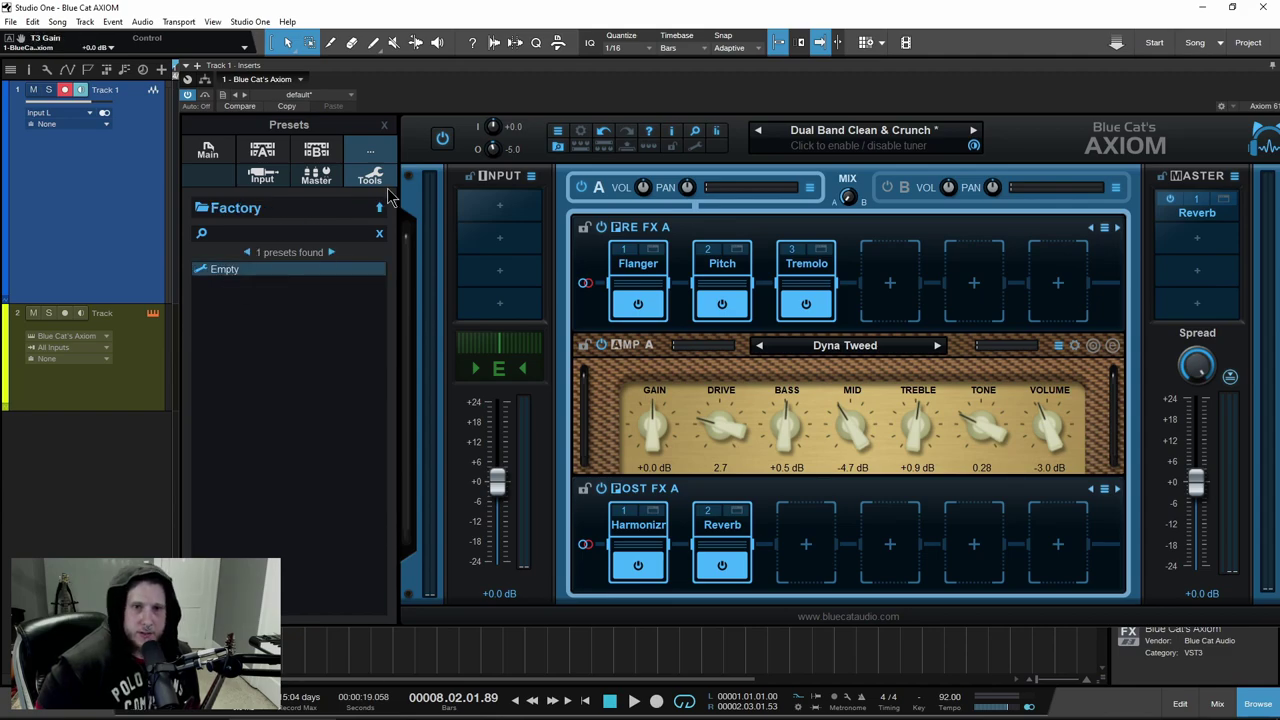
# Try the Master factory presets Console Strip and Multitap & Cab Sim, reposition the plug-in window, and load Transparent
pyautogui.click(318, 177)
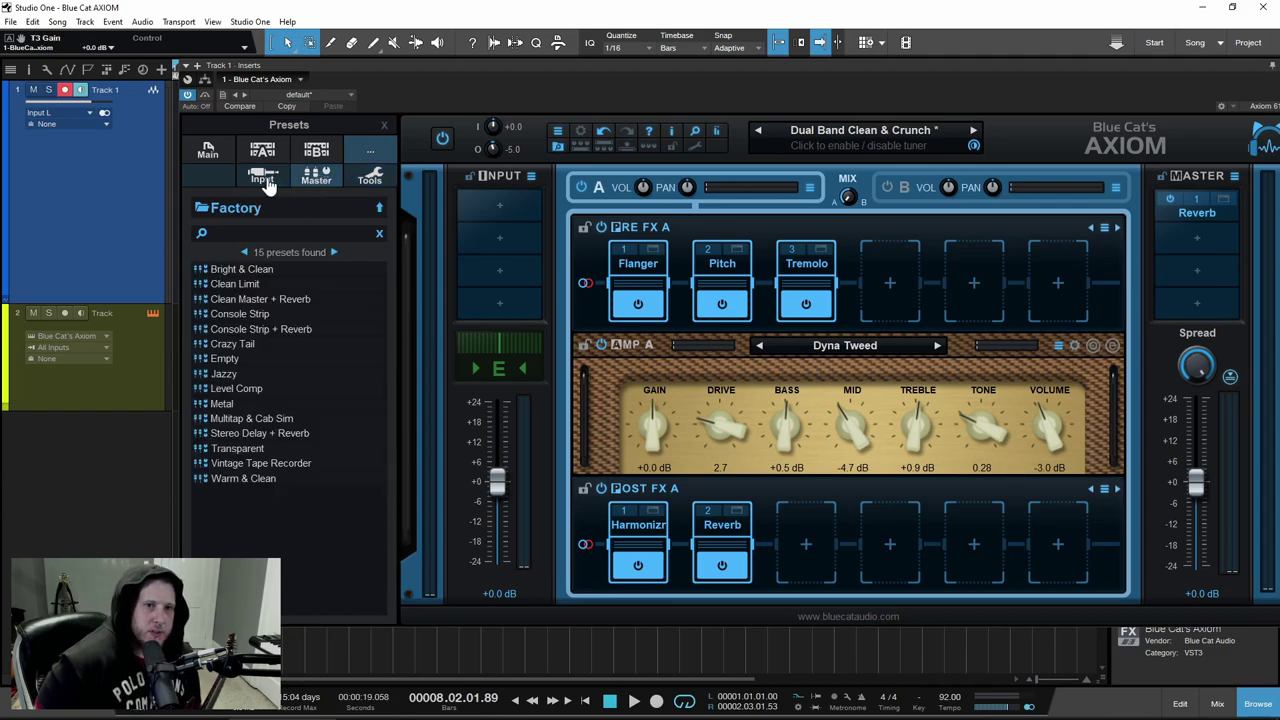
pyautogui.click(230, 317)
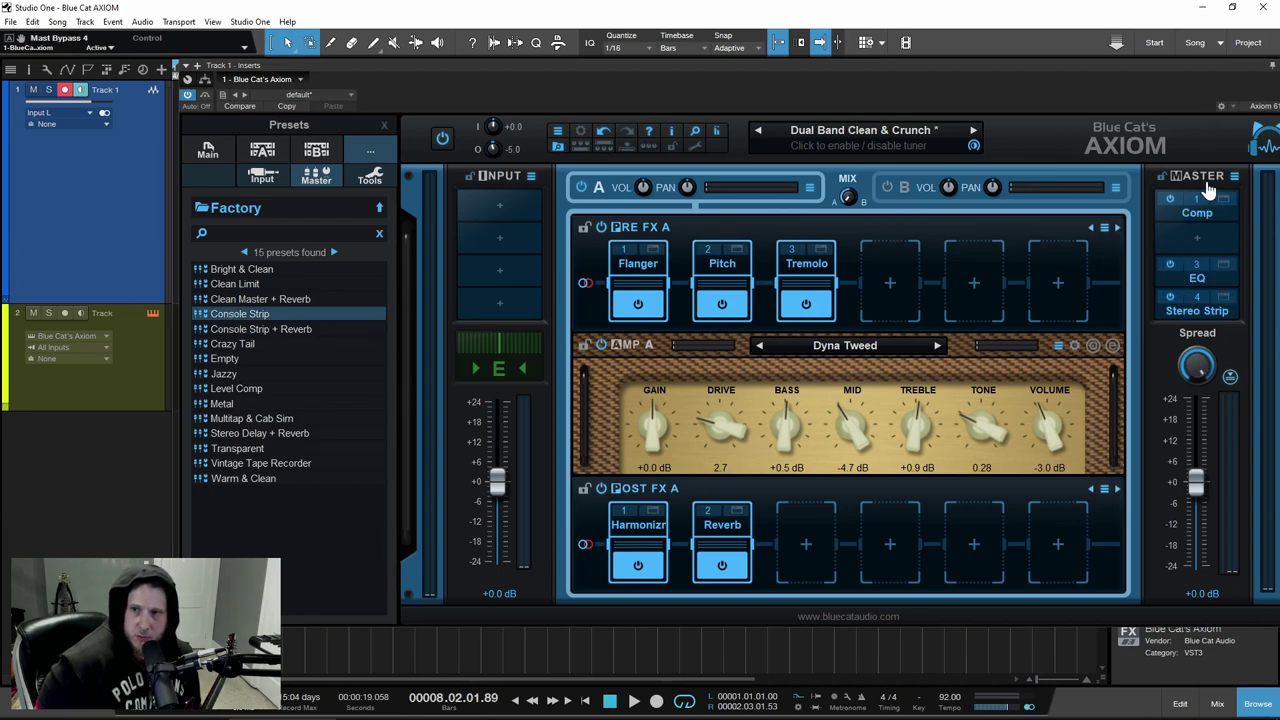
pyautogui.moveTo(1093, 68); pyautogui.dragTo(1017, 72)
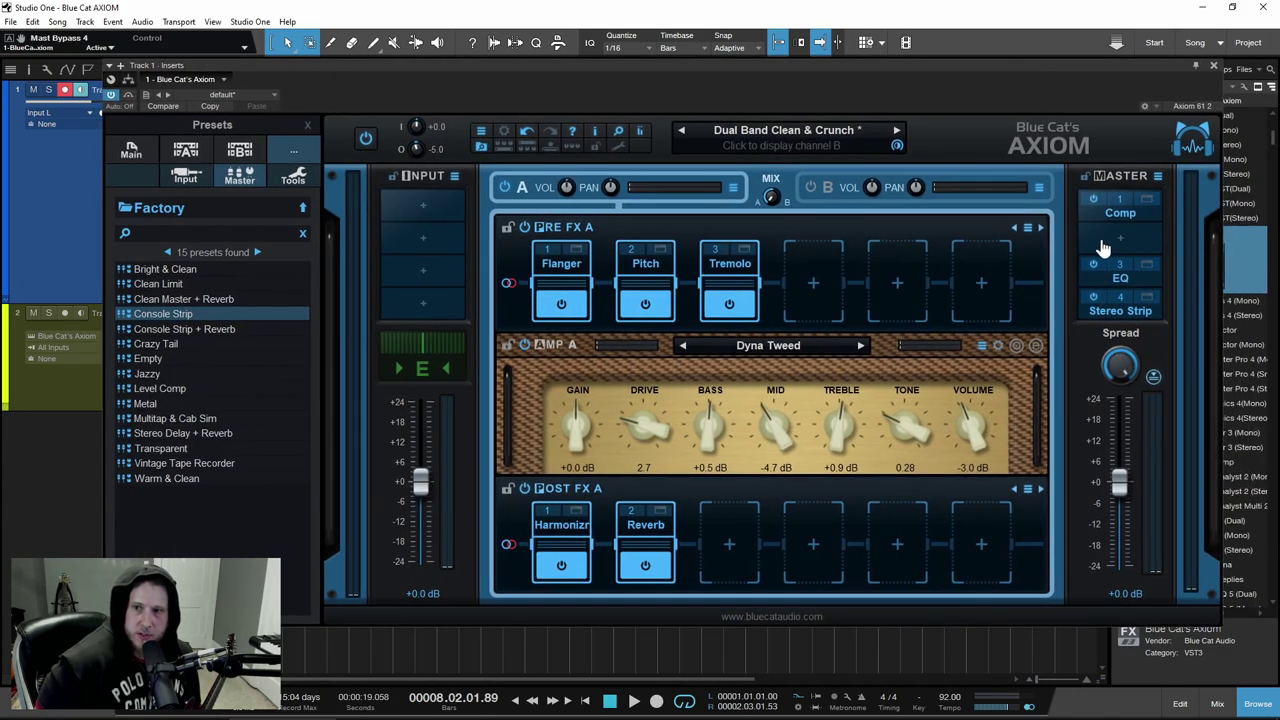
pyautogui.click(155, 420)
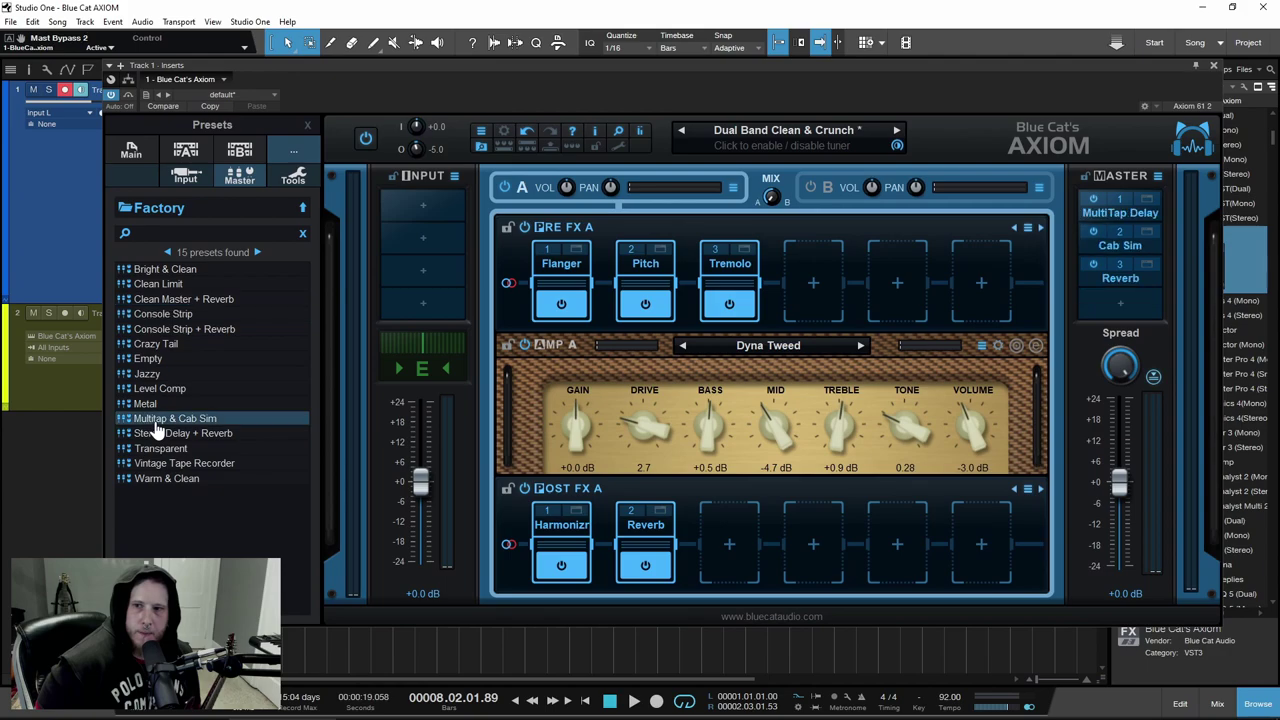
pyautogui.click(160, 448)
# Try the Input factory presets Body - Hollowizer II and Micro EQ, and load the preset listed directly after Pickup - Humbuckerizer I
pyautogui.click(185, 178)
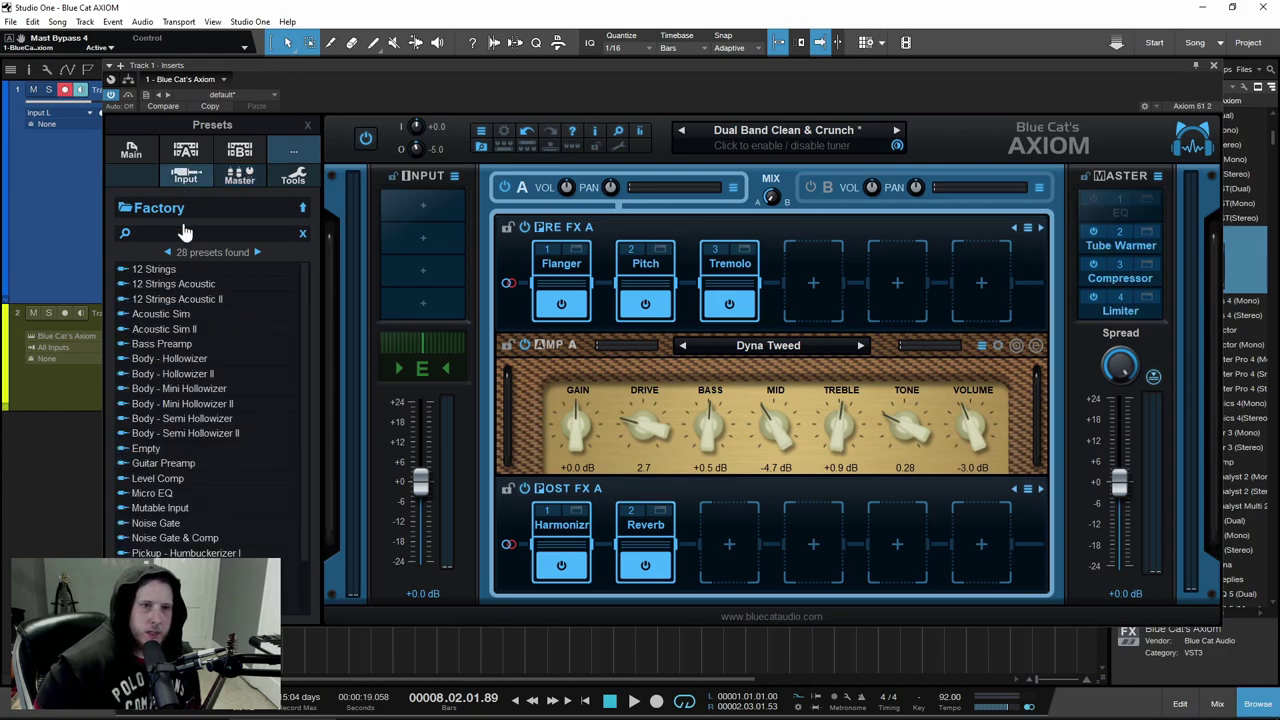
pyautogui.click(172, 374)
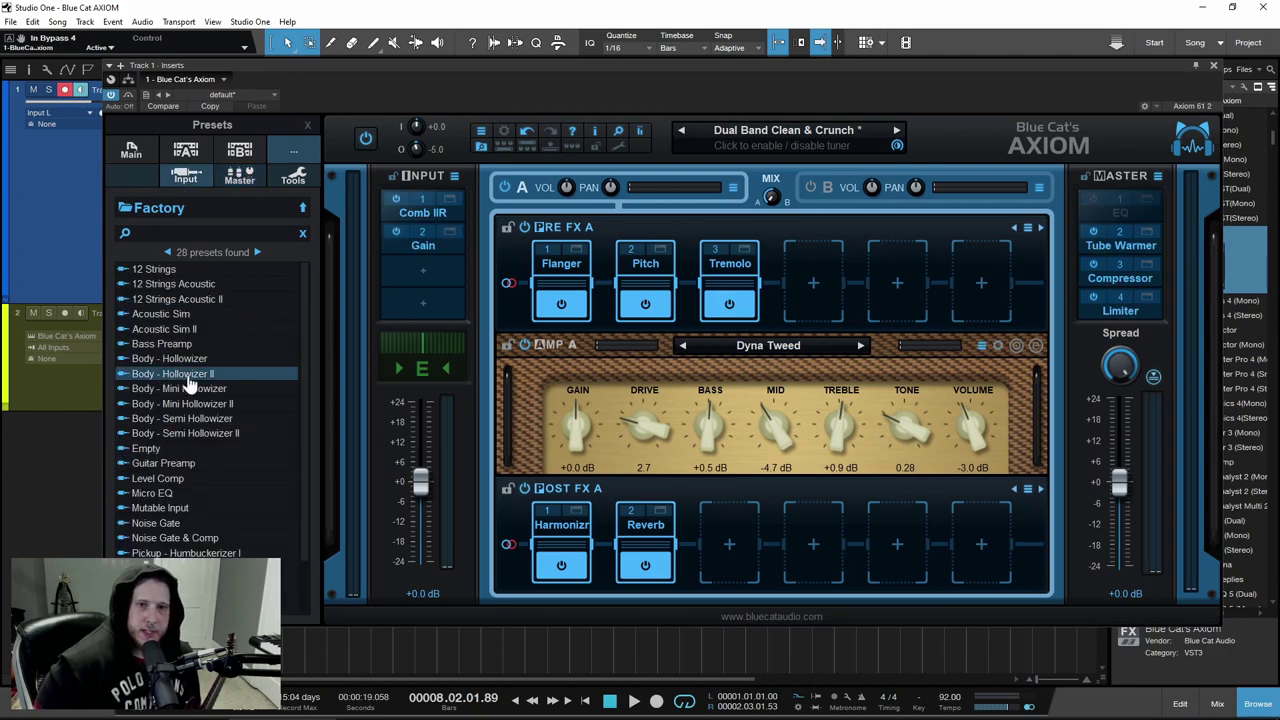
pyautogui.click(152, 493)
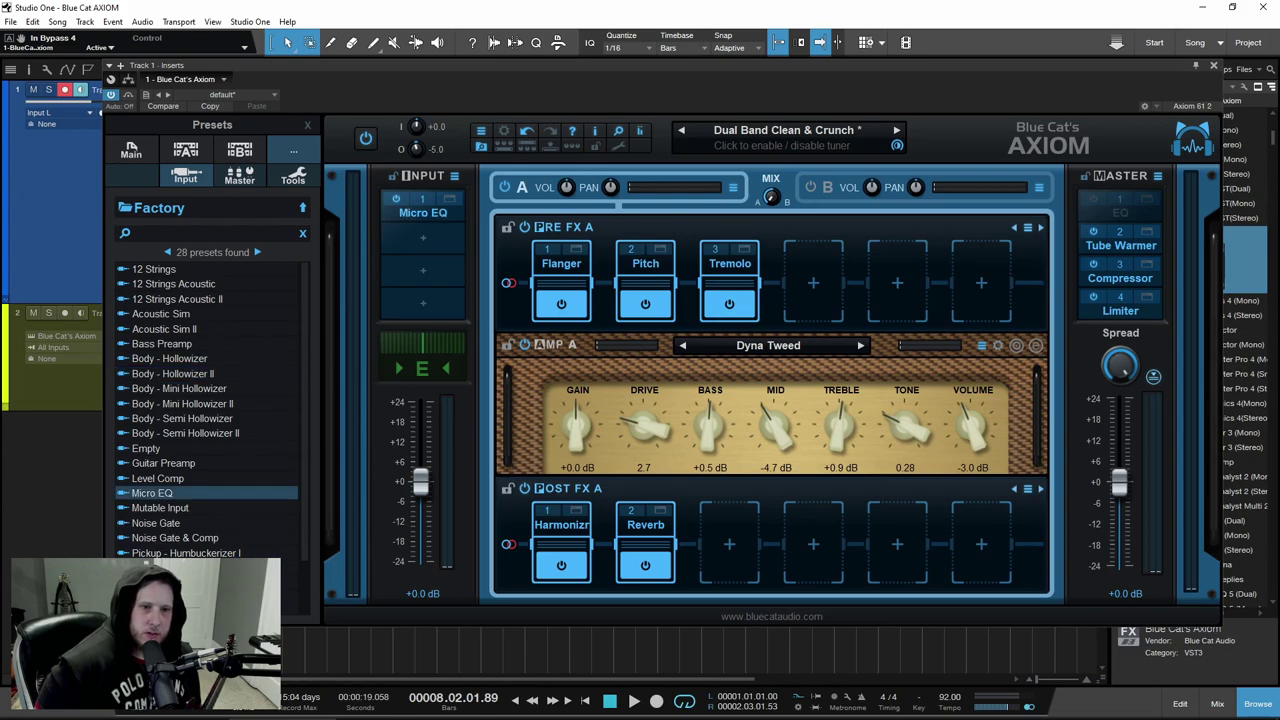
pyautogui.click(185, 567)
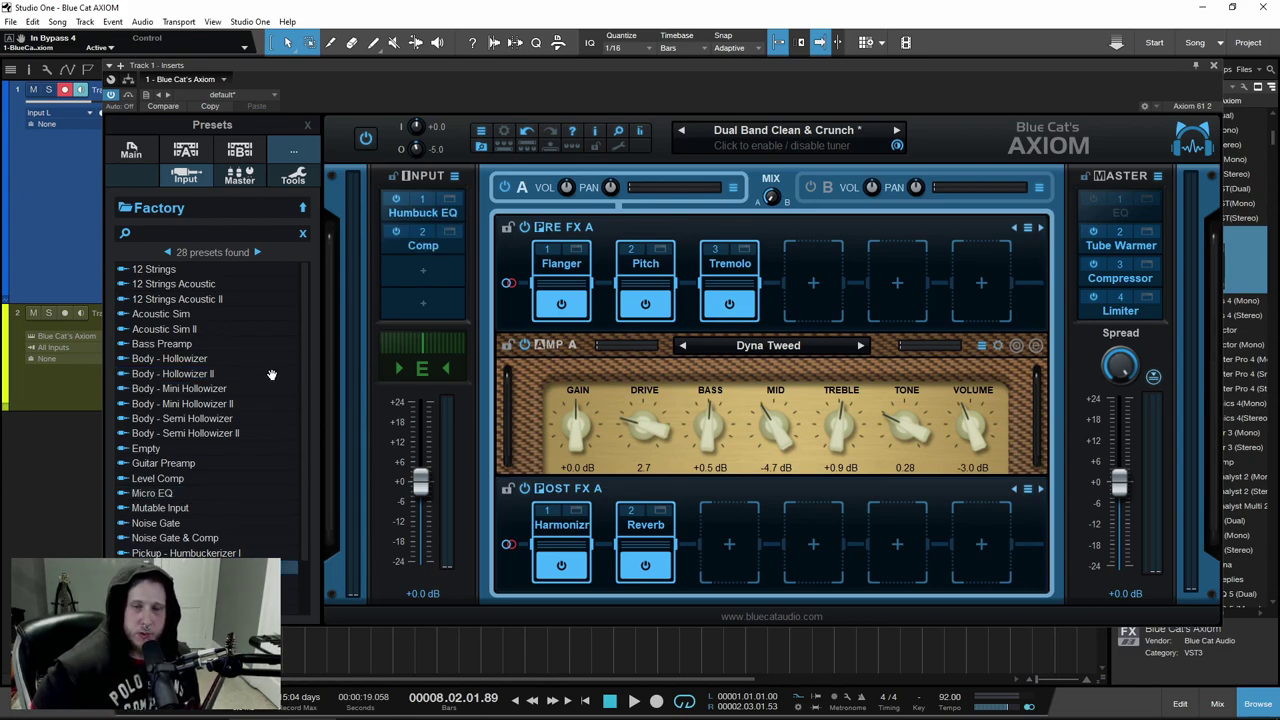
# Review the preset menus of the Input section and of the main preset display without choosing anything
pyautogui.click(456, 180)
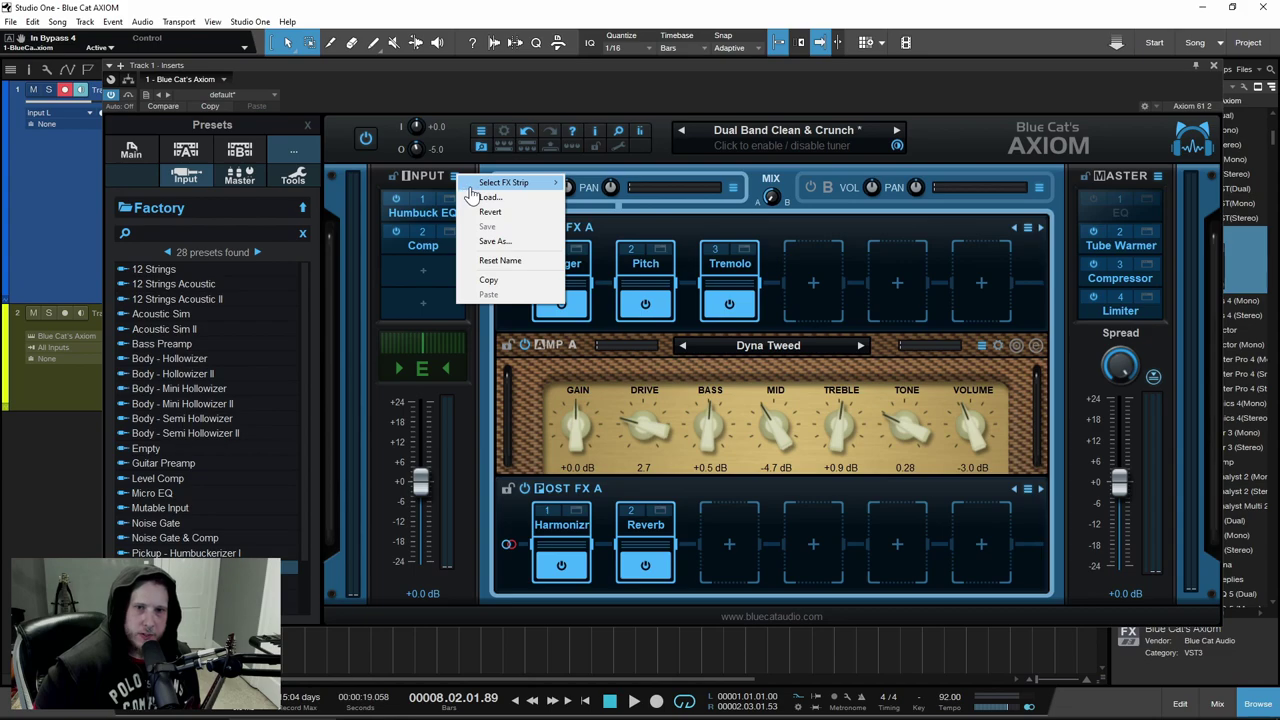
pyautogui.click(790, 140)
pyautogui.click(790, 138)
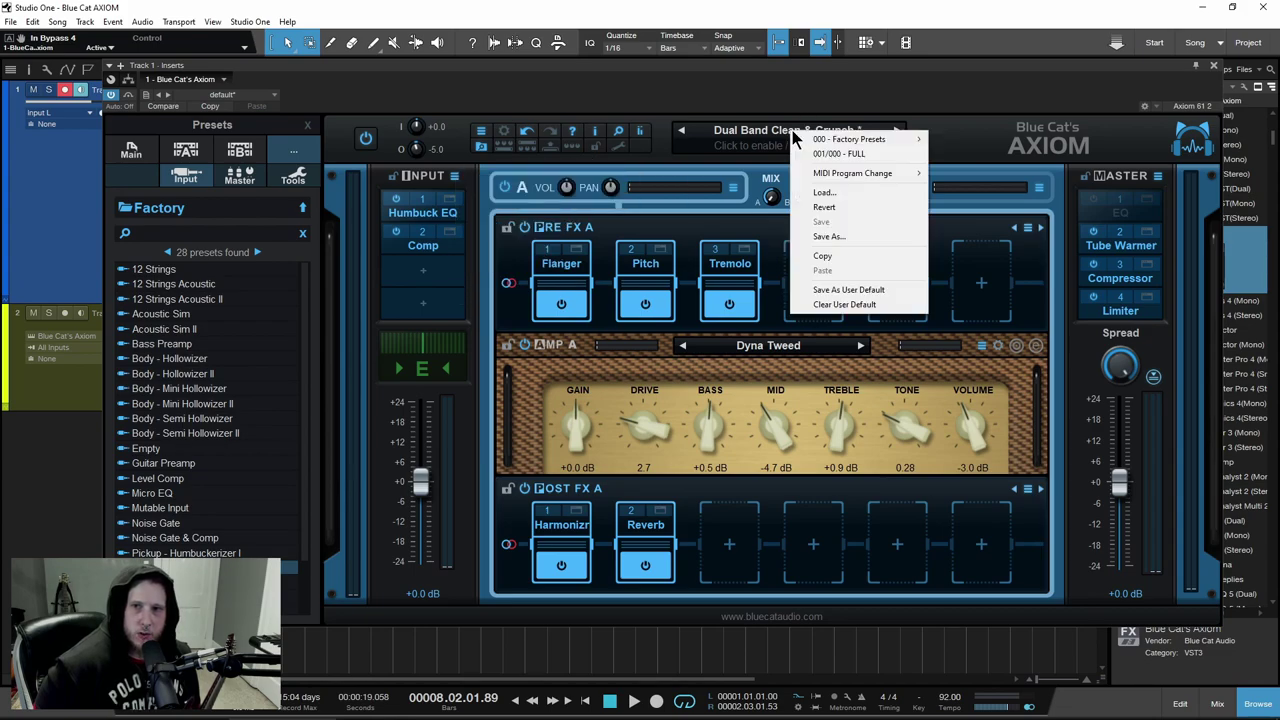
pyautogui.moveTo(885, 141)
pyautogui.click(1062, 112)
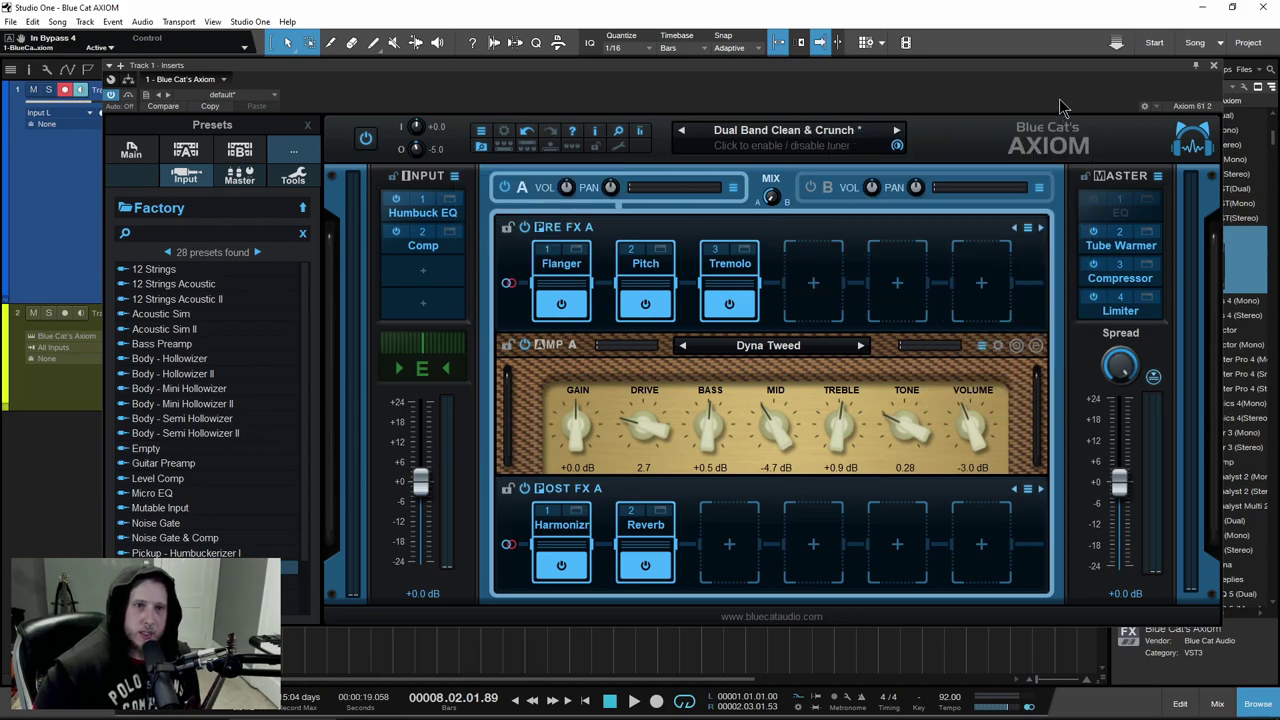
# Show the Tools rack presets again and go up to their top-level folder
pyautogui.click(290, 180)
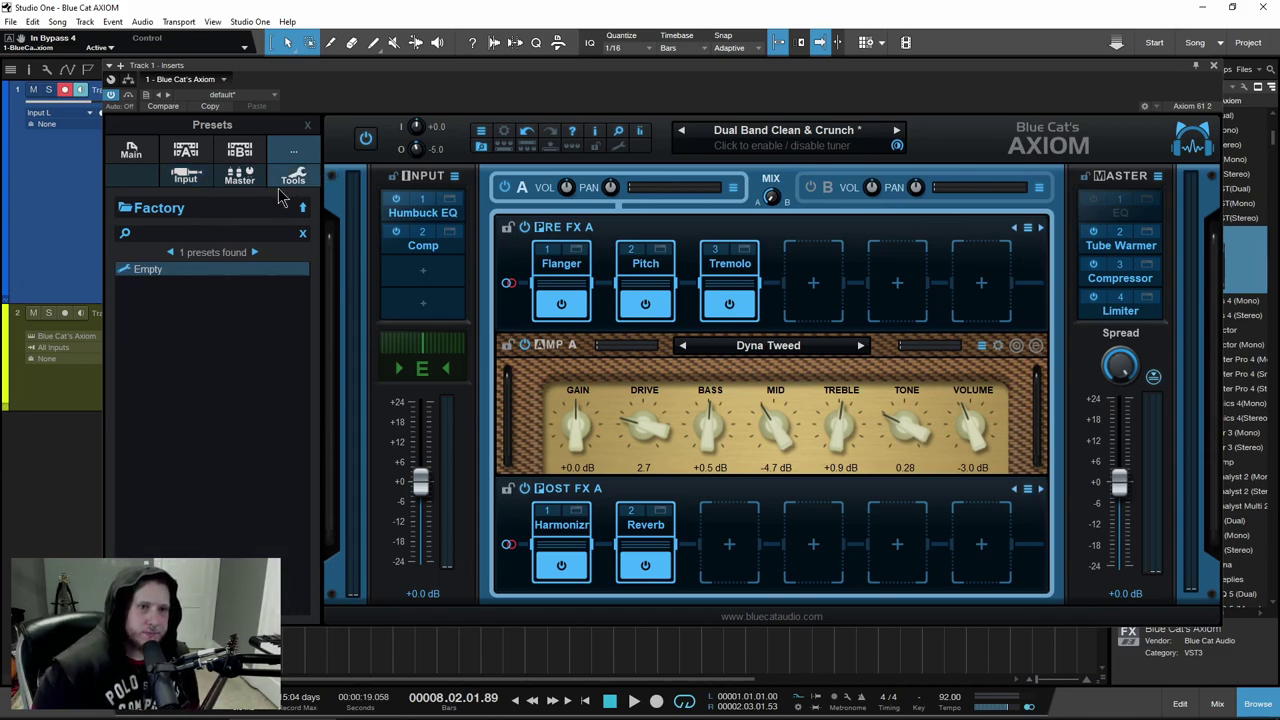
pyautogui.click(303, 210)
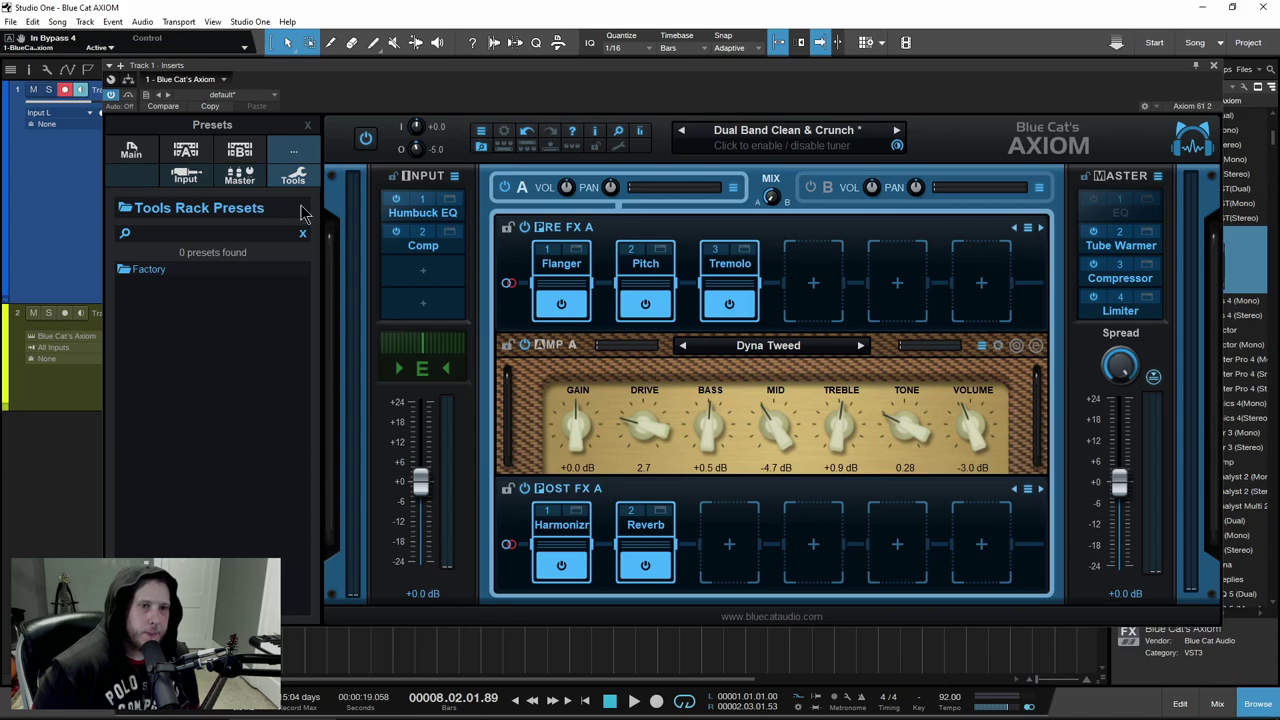
# Close the preset browser and reposition the Axiom window over the arrangement
pyautogui.click(307, 125)
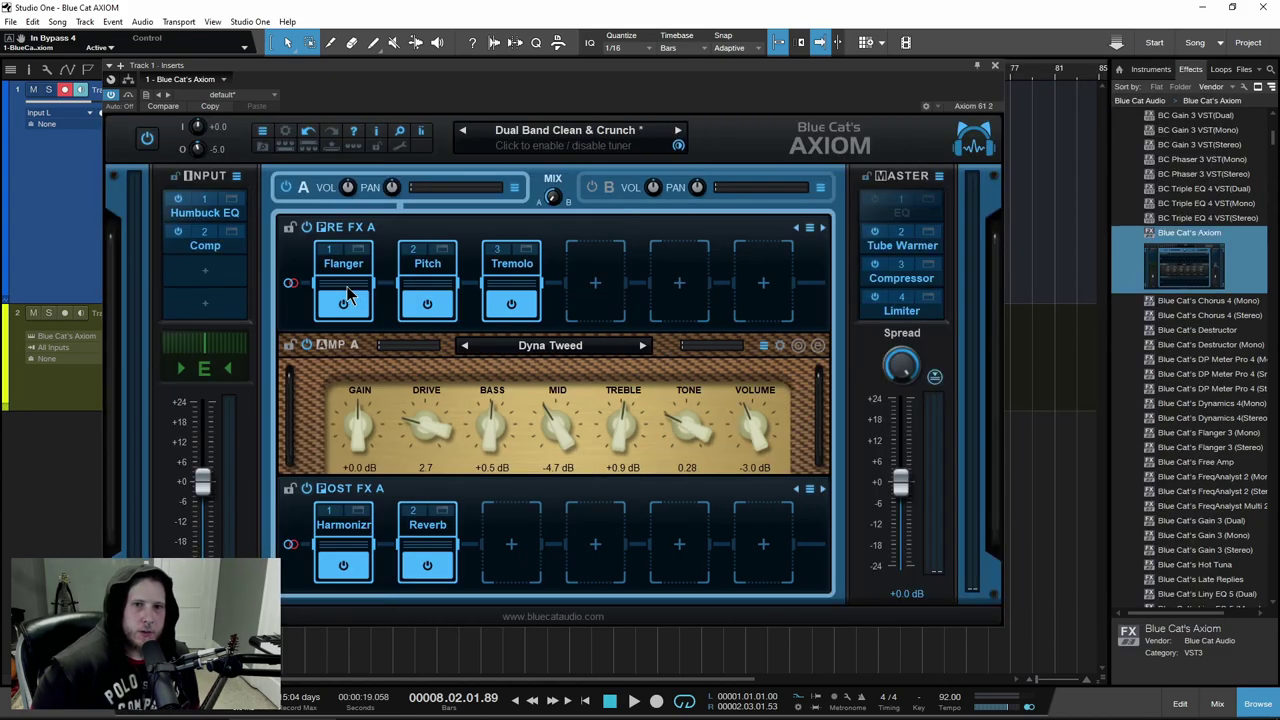
pyautogui.moveTo(430, 78); pyautogui.dragTo(518, 78)
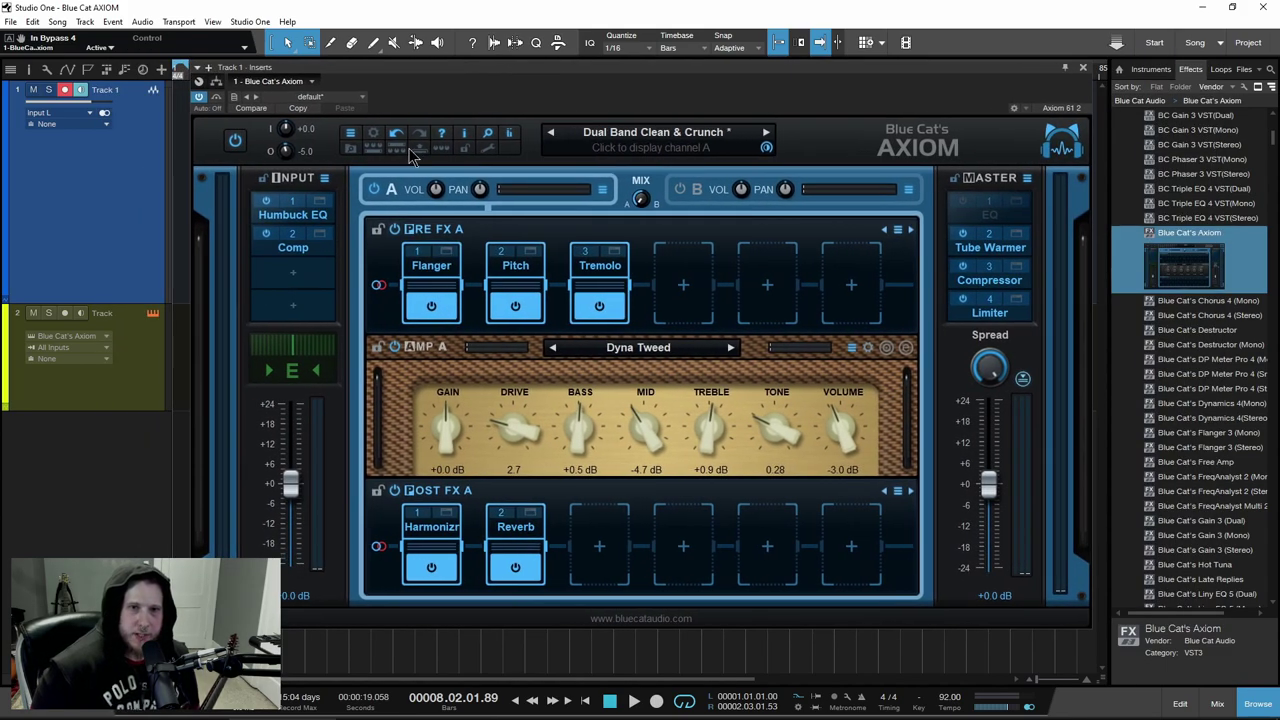
# Demonstrate the lower toolbar row by toggling the pre-pedals controls on and off and reviewing the plug-in Preferences
pyautogui.click(373, 150)
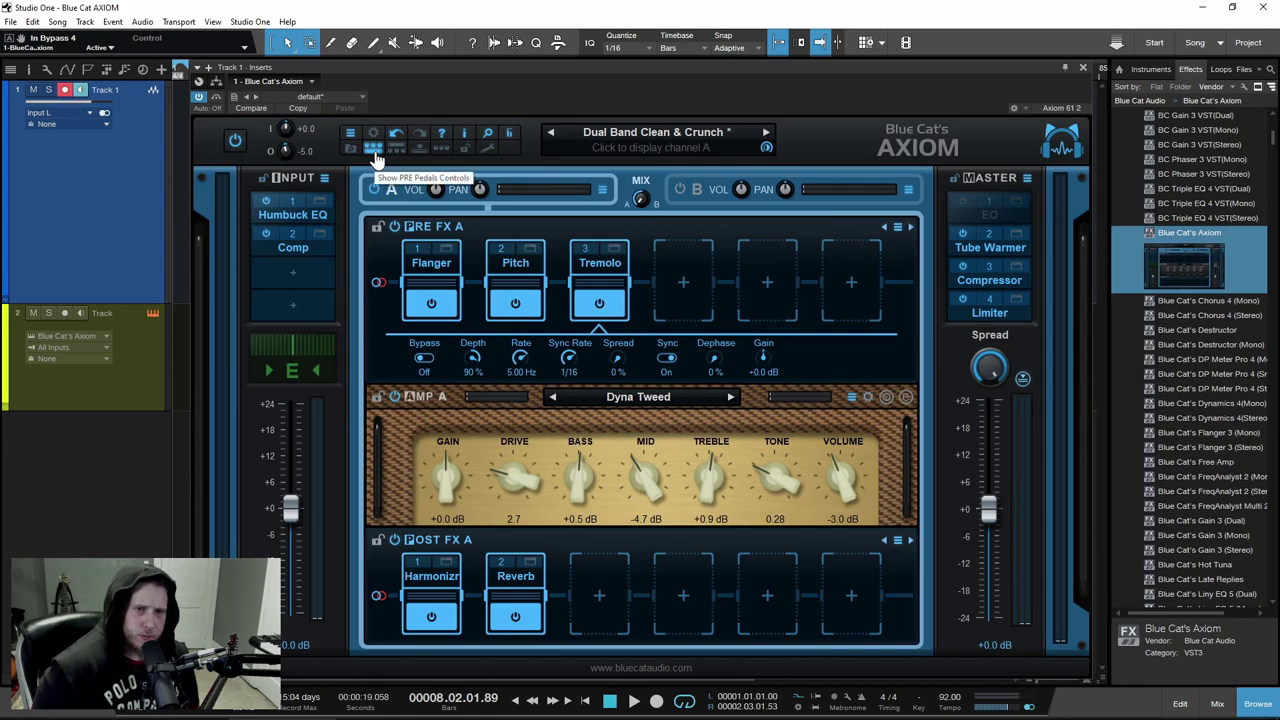
pyautogui.click(374, 150)
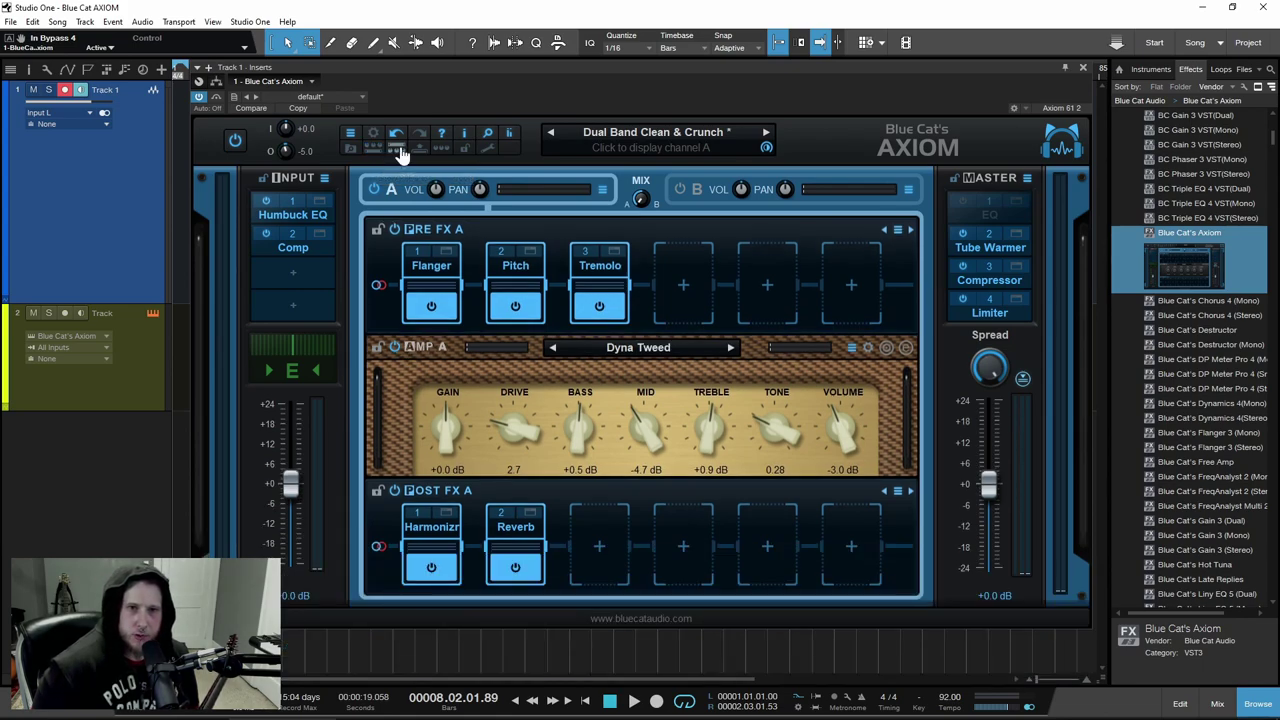
pyautogui.click(399, 150)
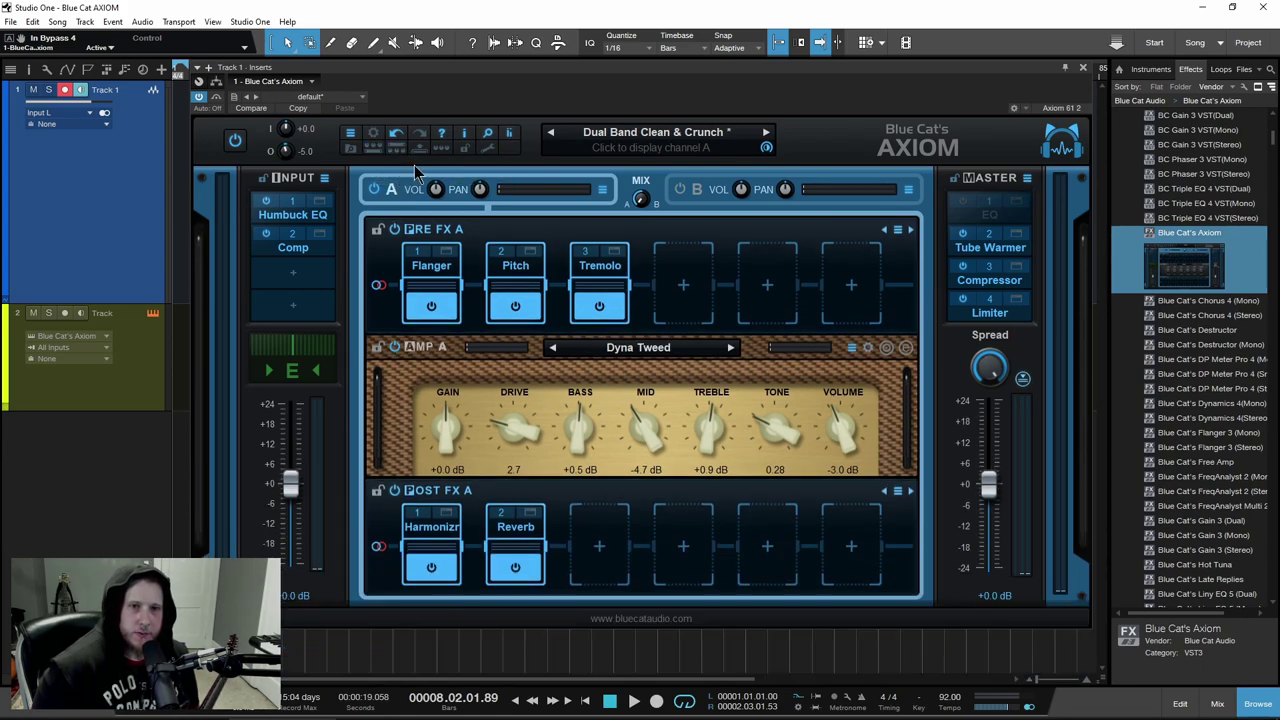
pyautogui.click(444, 154)
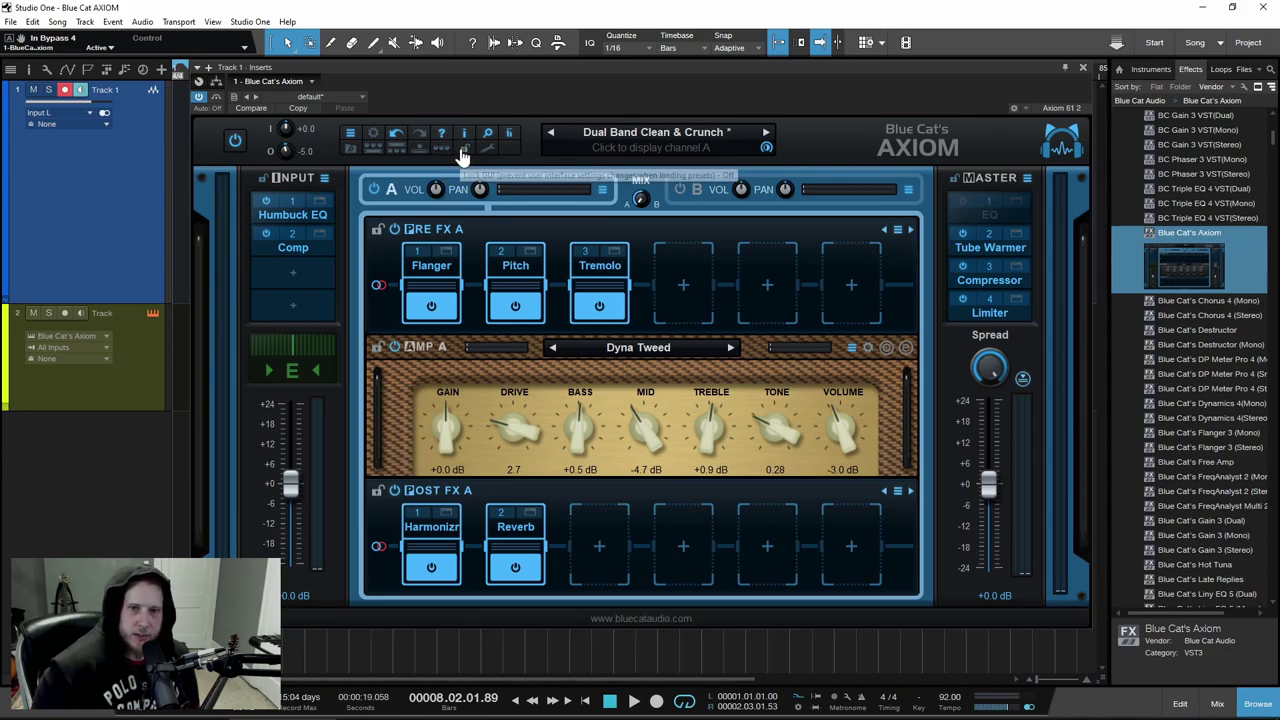
pyautogui.click(464, 150)
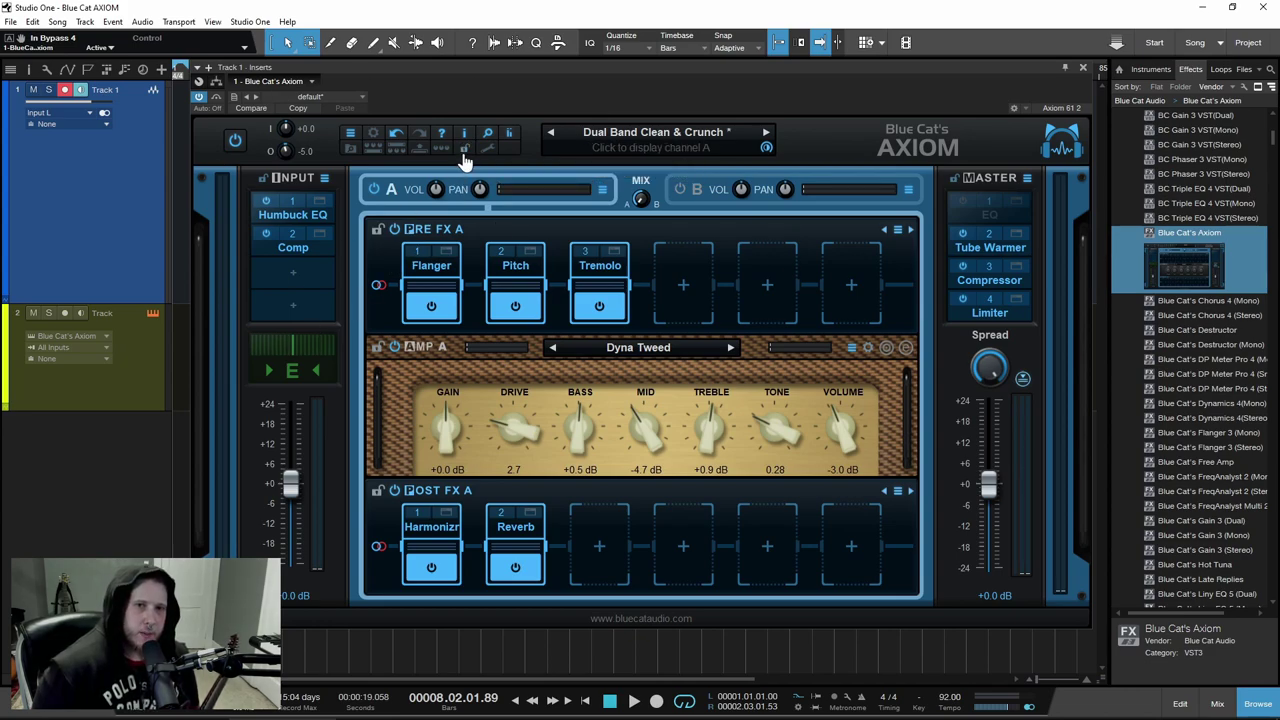
pyautogui.click(488, 150)
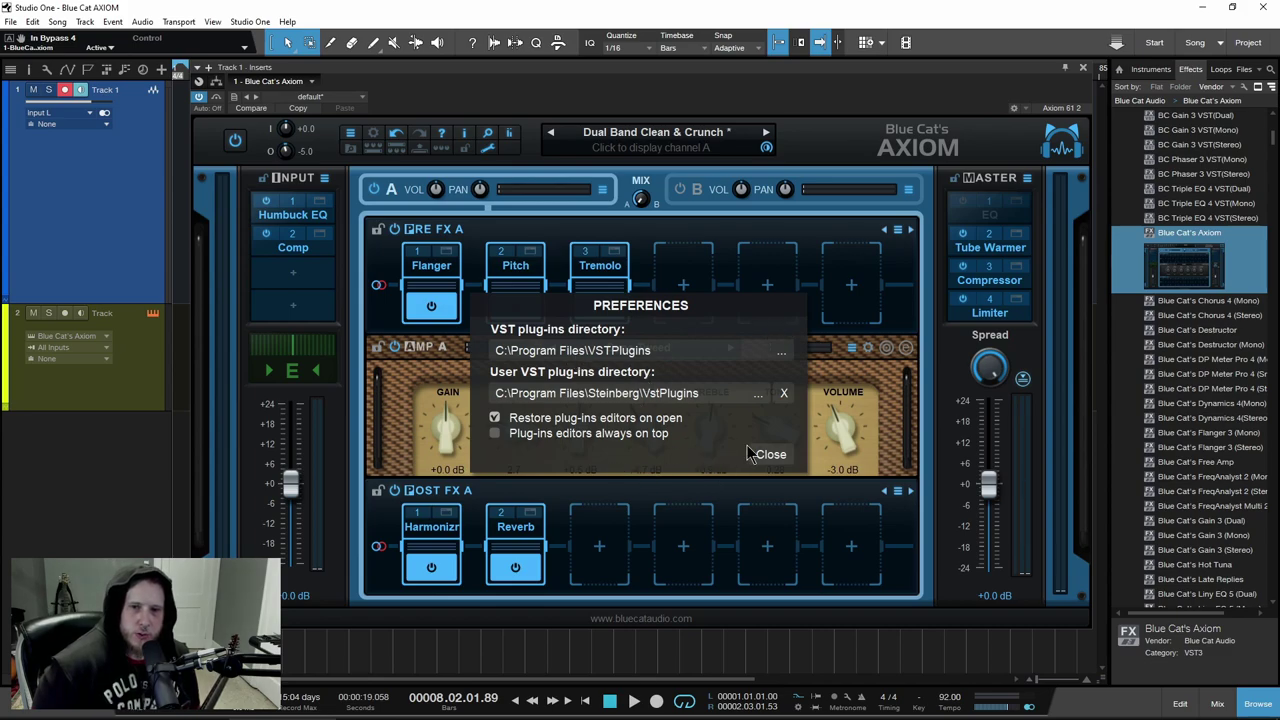
pyautogui.click(771, 455)
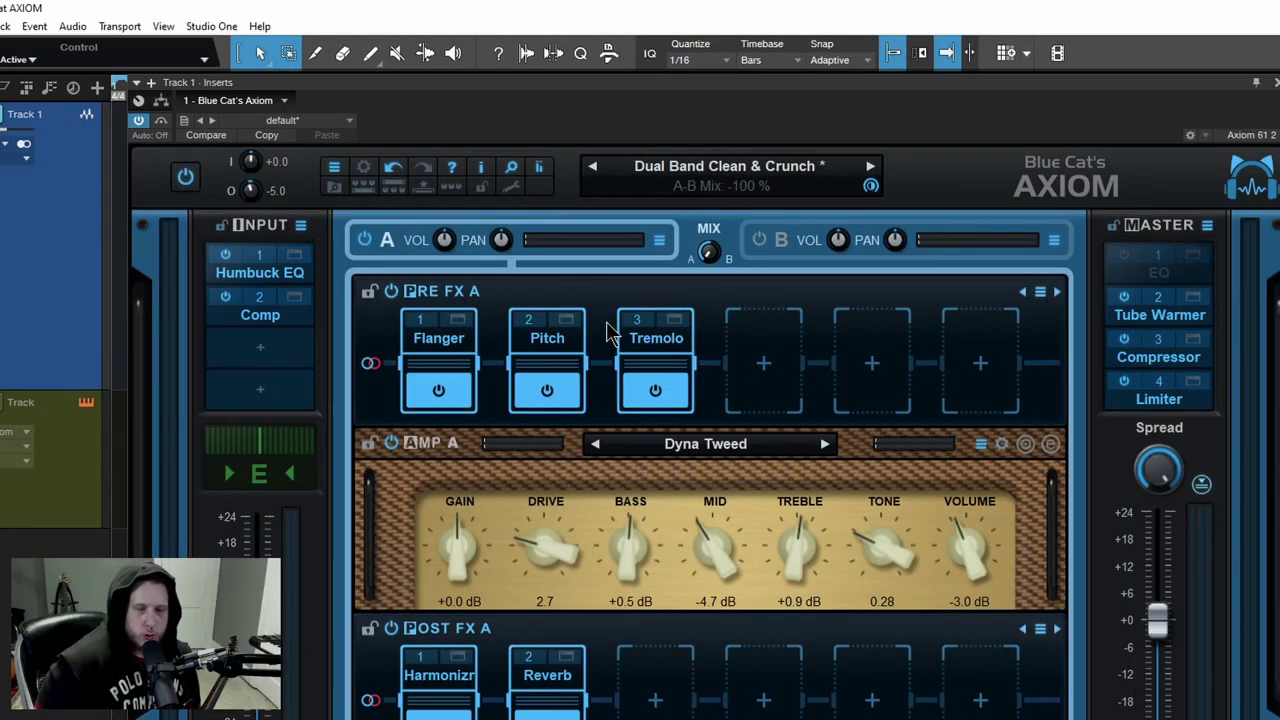
# Browse the VstPlugins and Program Files folders for a VST for the fourth Pre FX A slot, without loading one
pyautogui.click(760, 368)
pyautogui.click(805, 389)
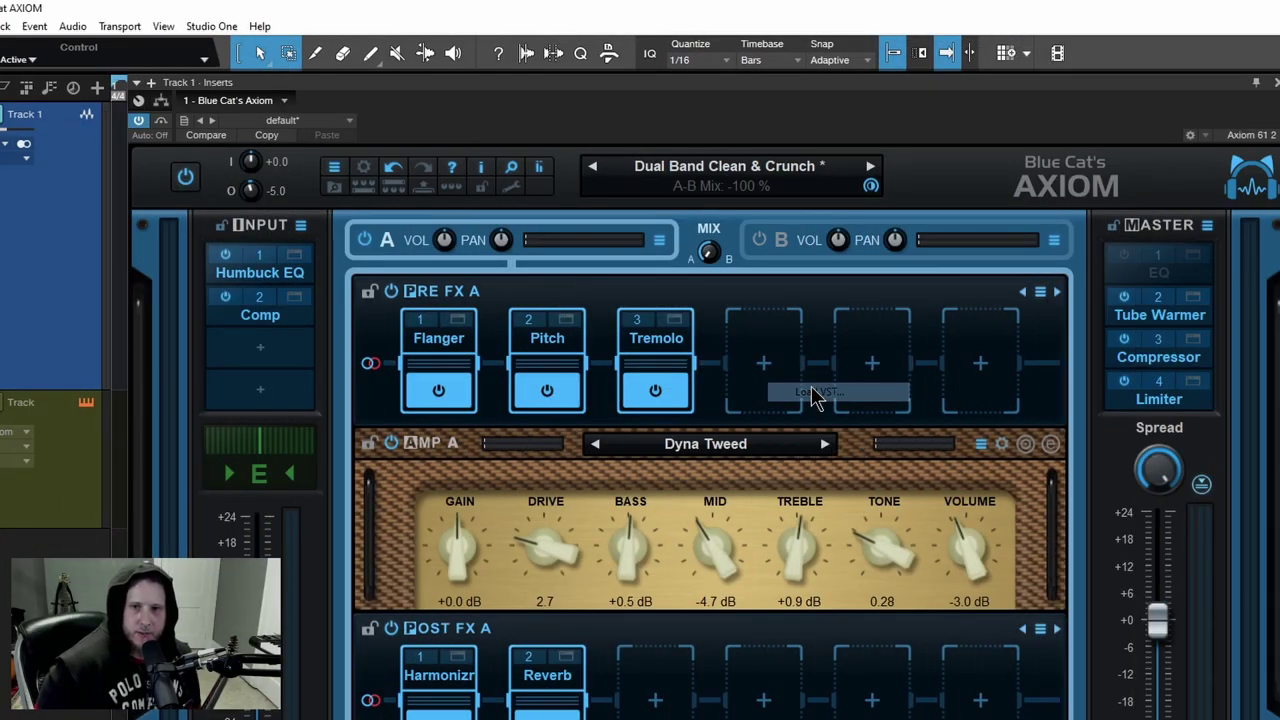
pyautogui.moveTo(475, 89); pyautogui.dragTo(550, 100)
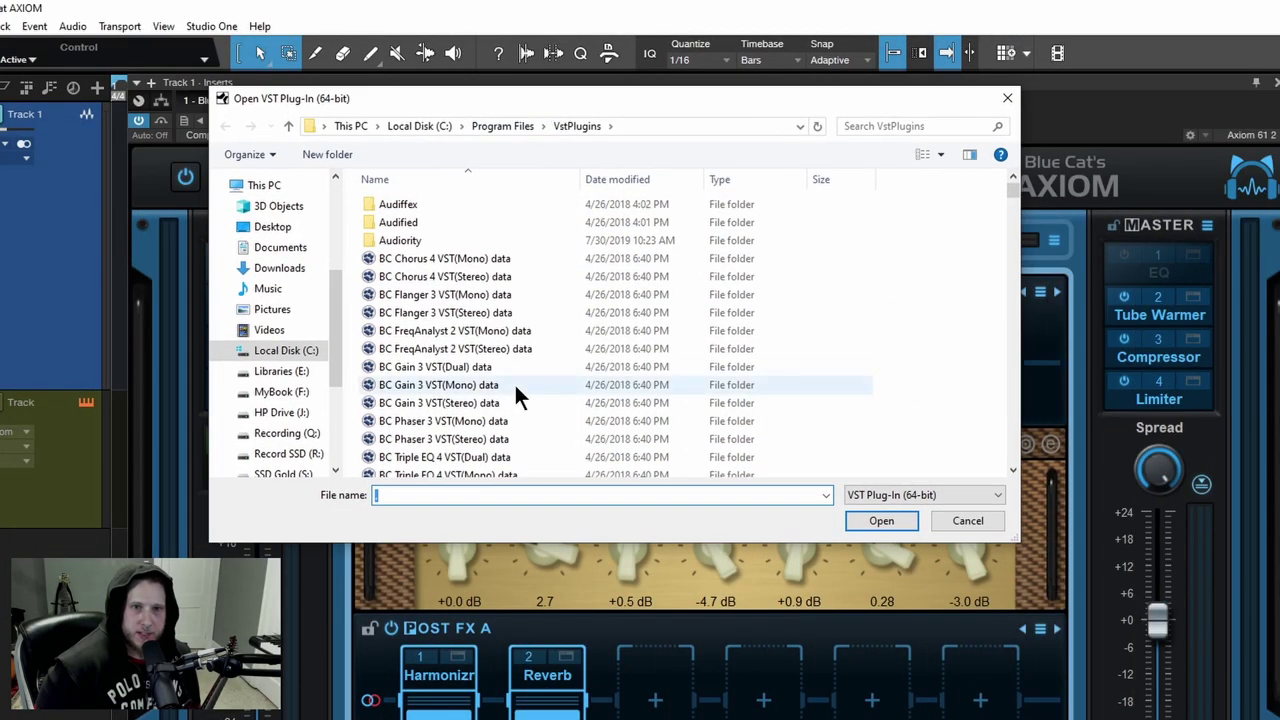
pyautogui.scroll(-10, 514, 383)
pyautogui.scroll(1, 514, 383)
pyautogui.click(516, 128)
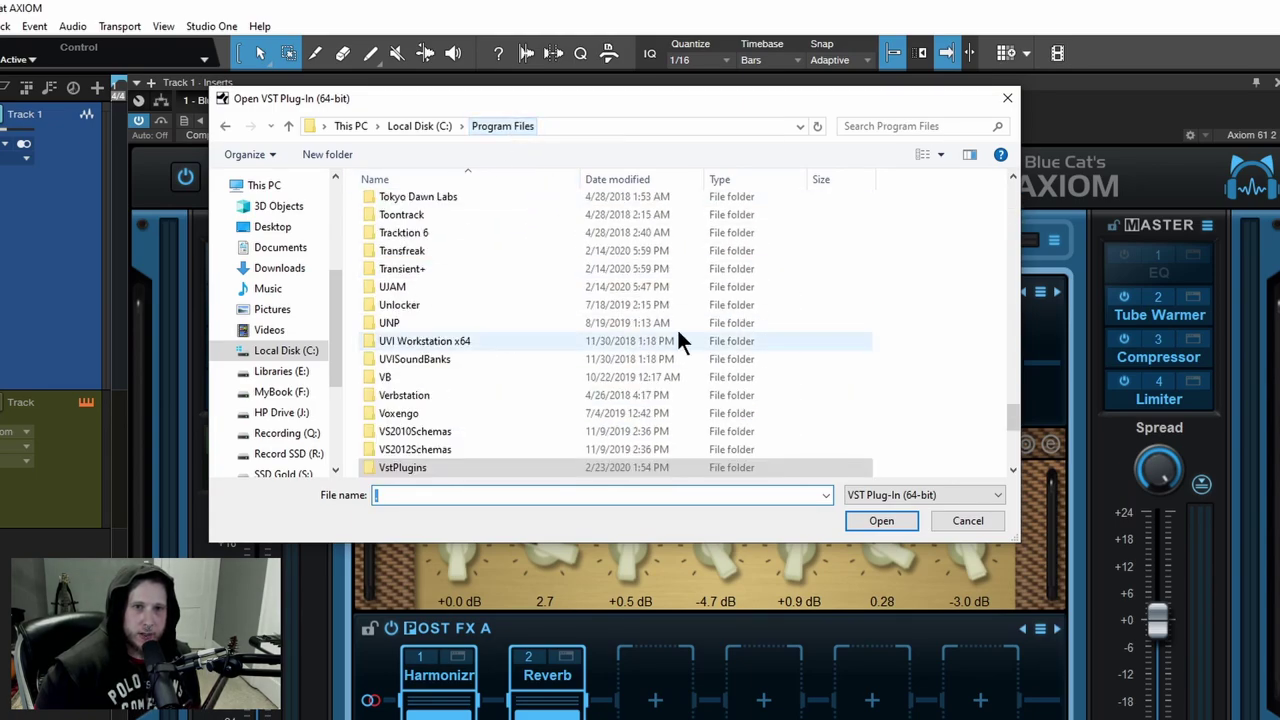
pyautogui.click(962, 522)
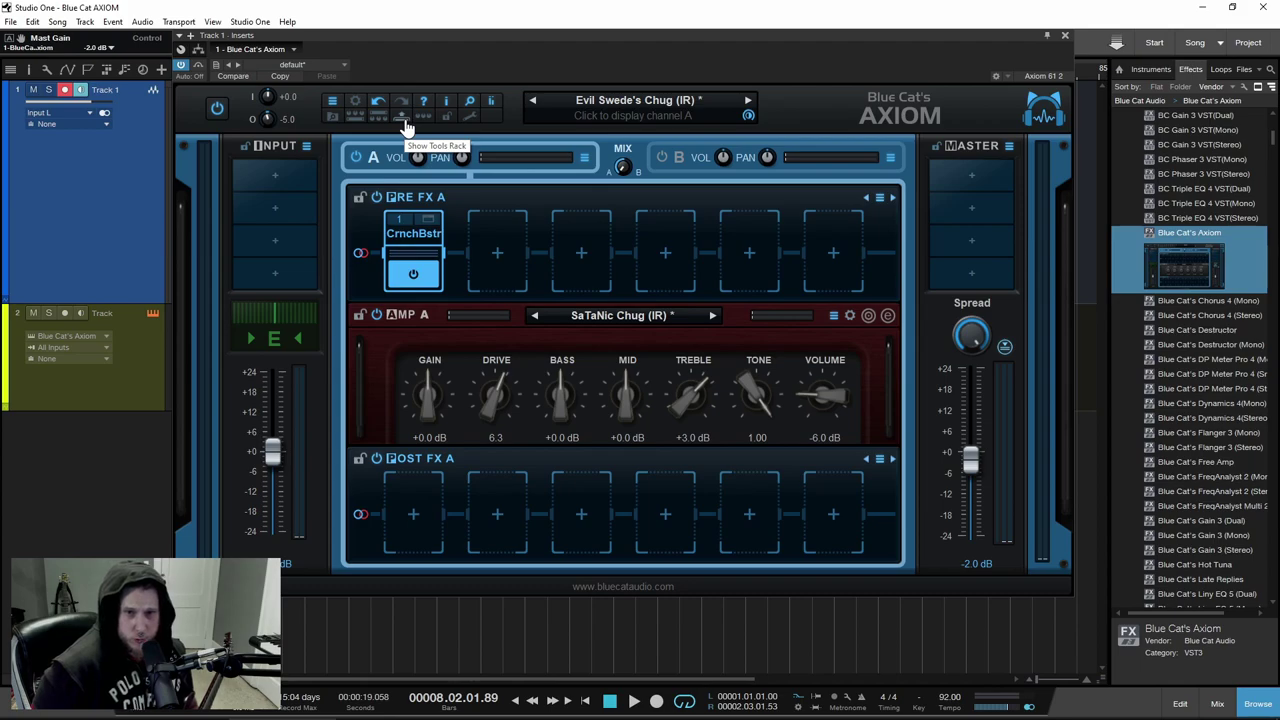
# Show the Tools rack, load KVLT Drums II.dll from the Steinberg VstPlugins folder into its first slot, and close its editor
pyautogui.click(403, 121)
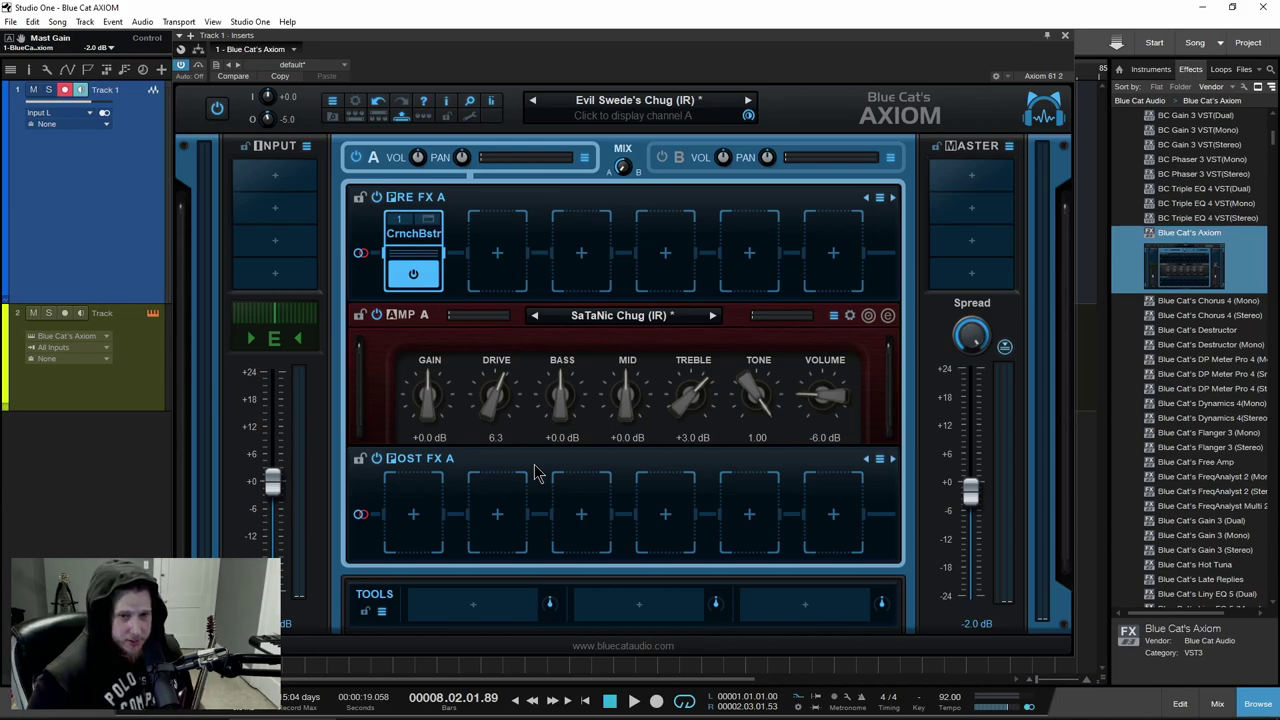
pyautogui.click(478, 614)
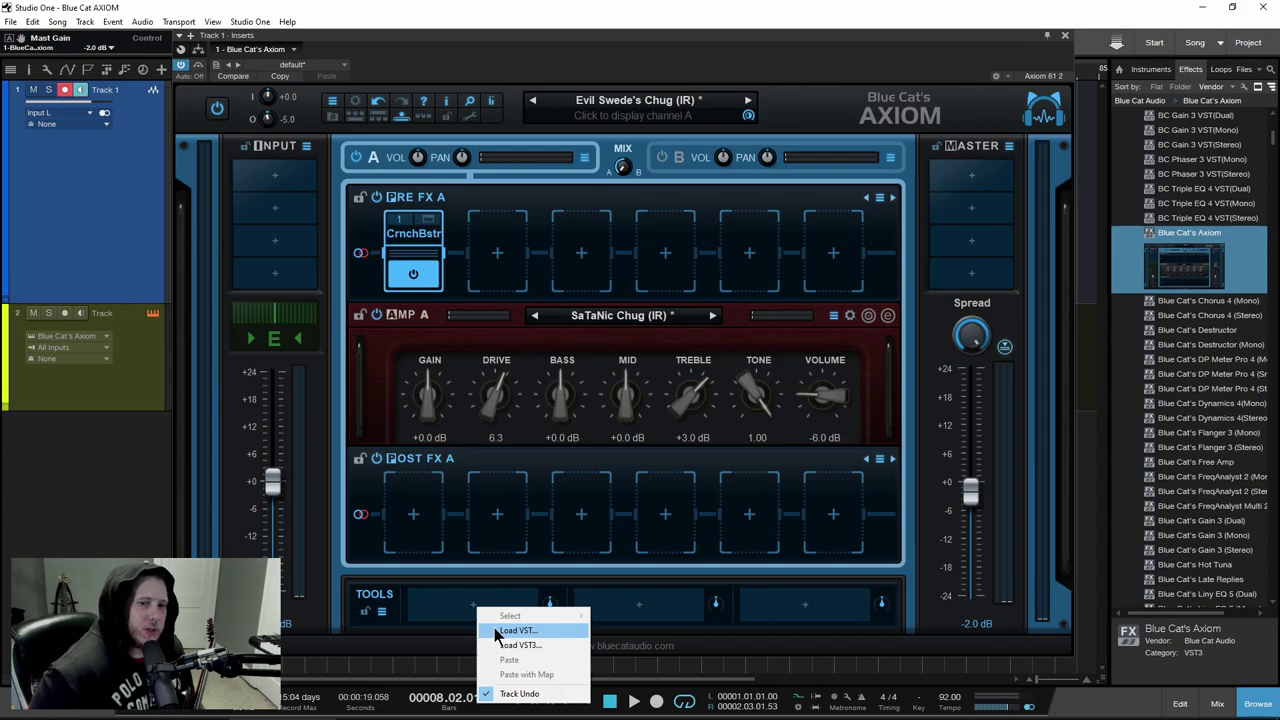
pyautogui.click(547, 633)
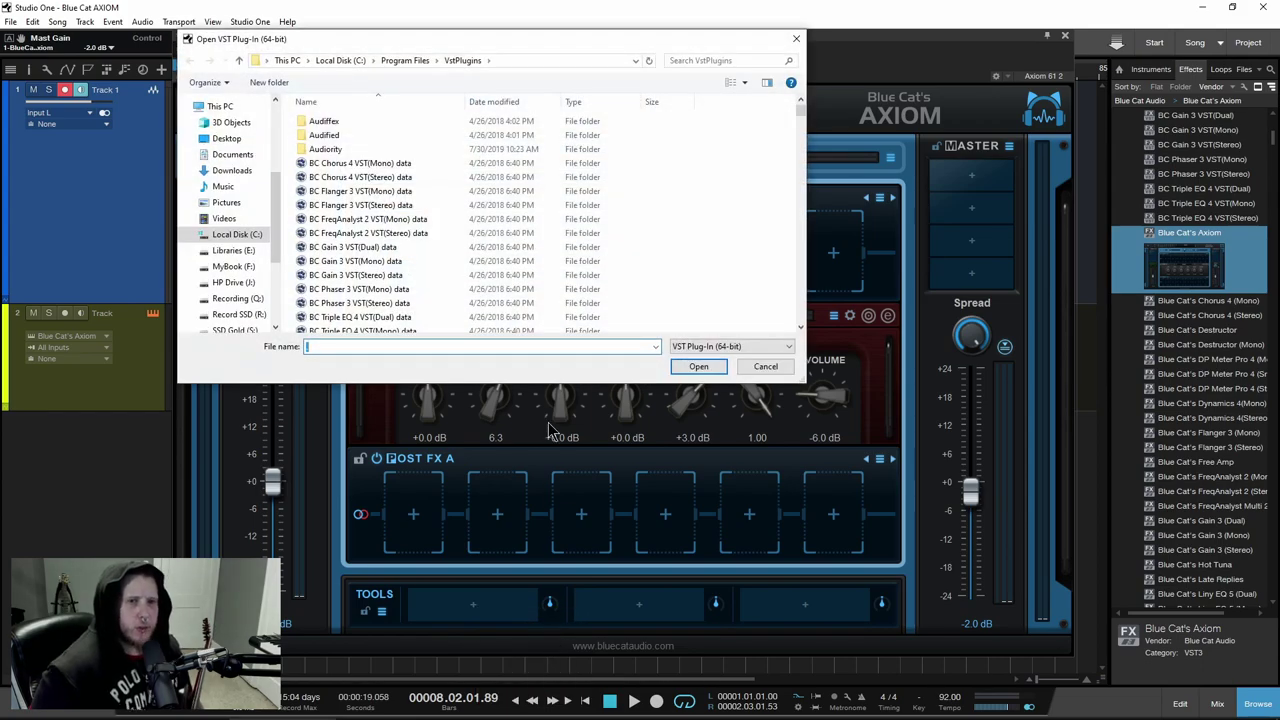
pyautogui.scroll(4, 541, 269)
pyautogui.scroll(-8, 541, 269)
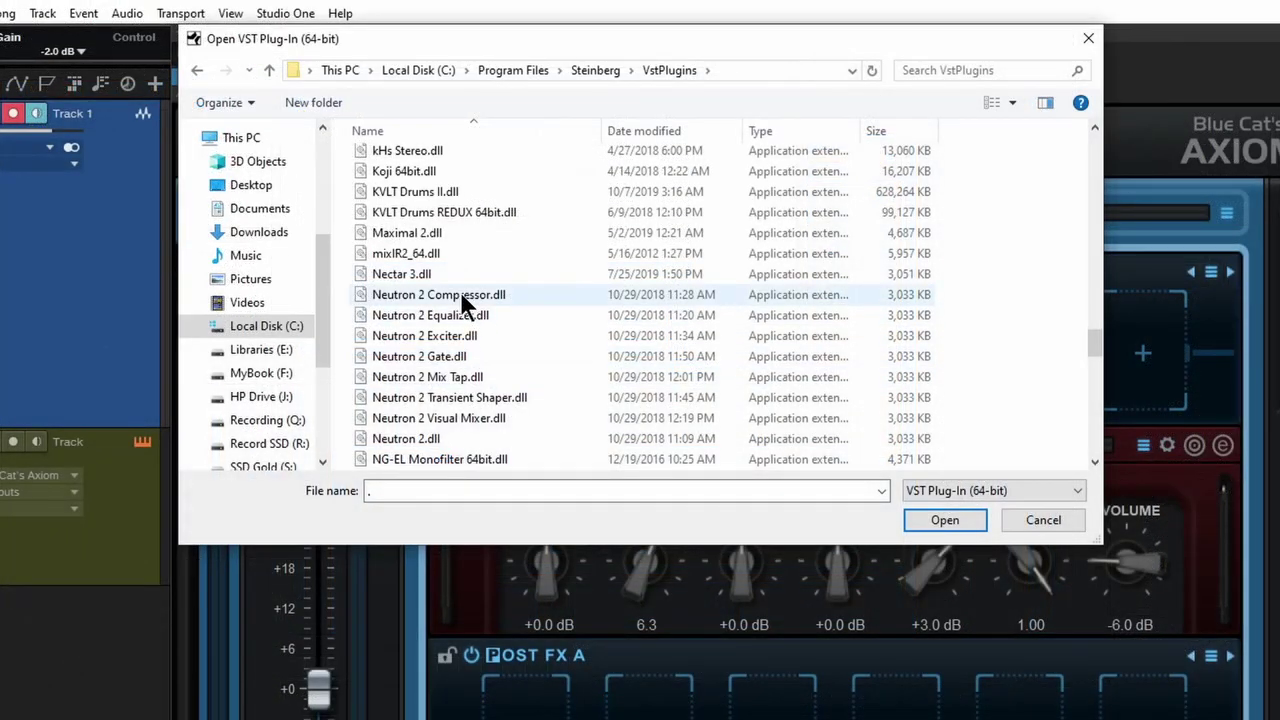
pyautogui.click(932, 528)
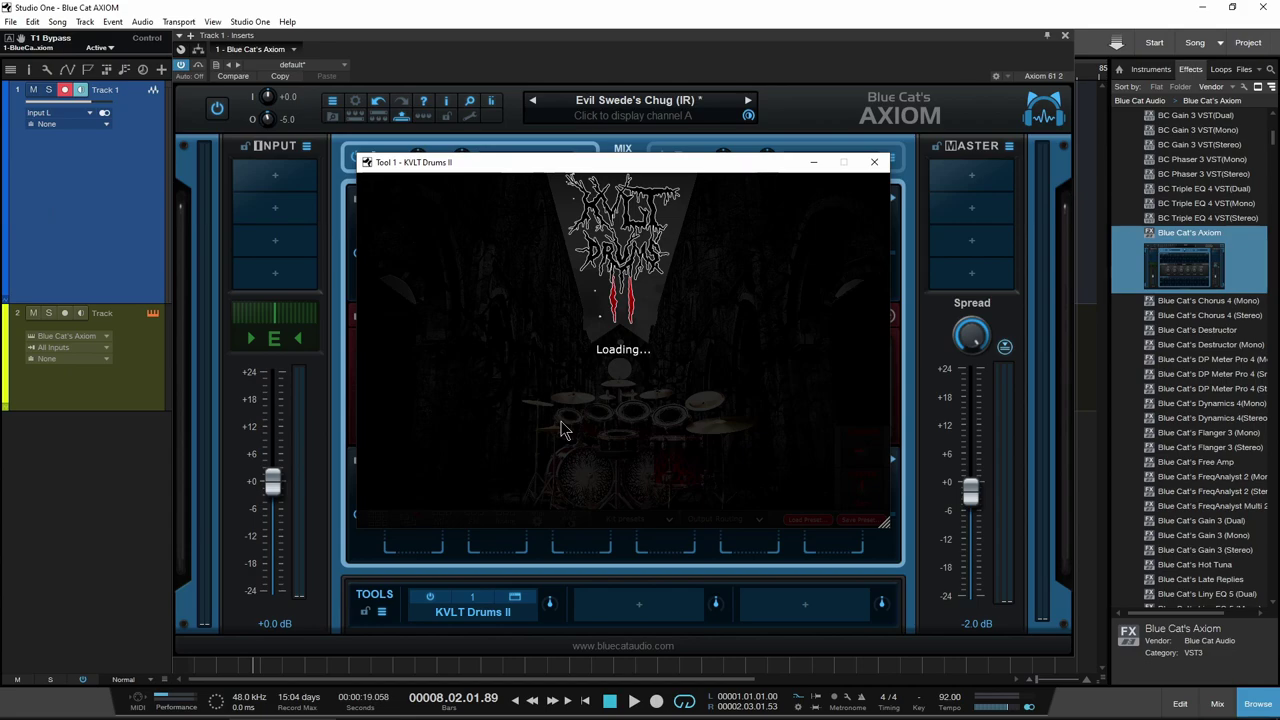
pyautogui.moveTo(560, 161); pyautogui.dragTo(465, 126)
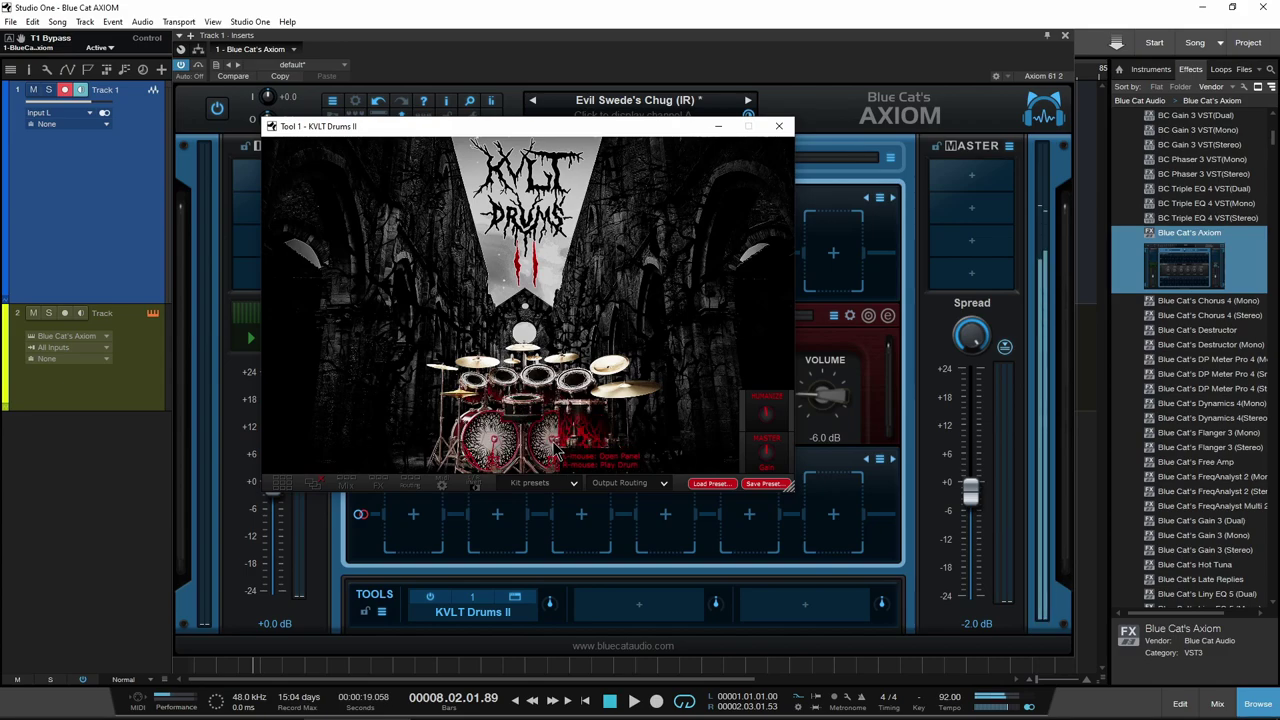
pyautogui.click(780, 127)
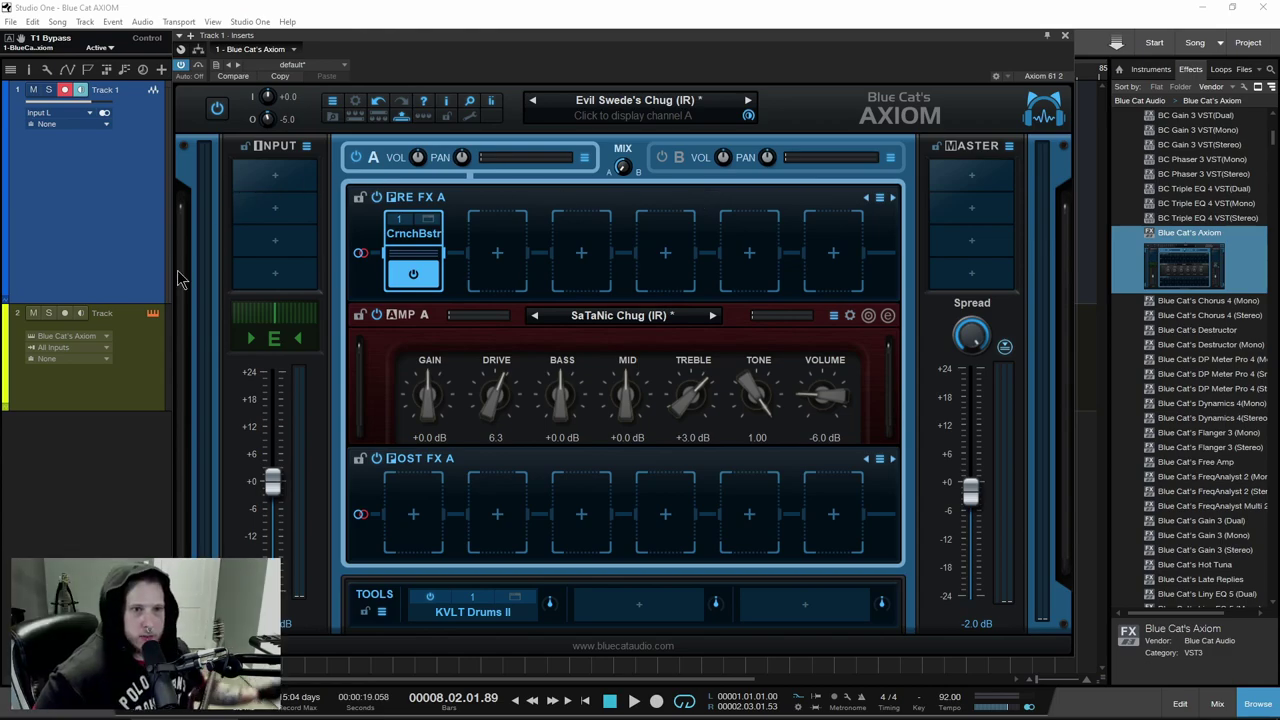
# Arm the second track for recording and check its instrument routing options, keeping Blue Cat's Axiom
pyautogui.click(66, 314)
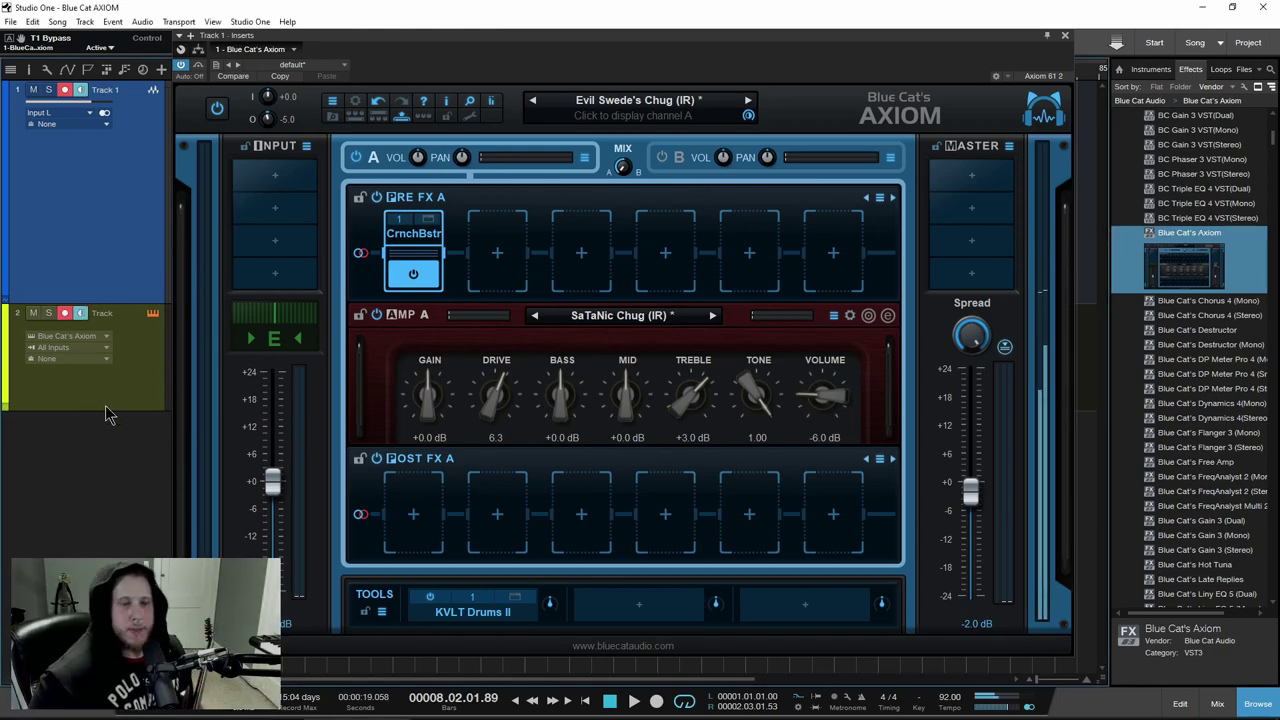
pyautogui.click(100, 336)
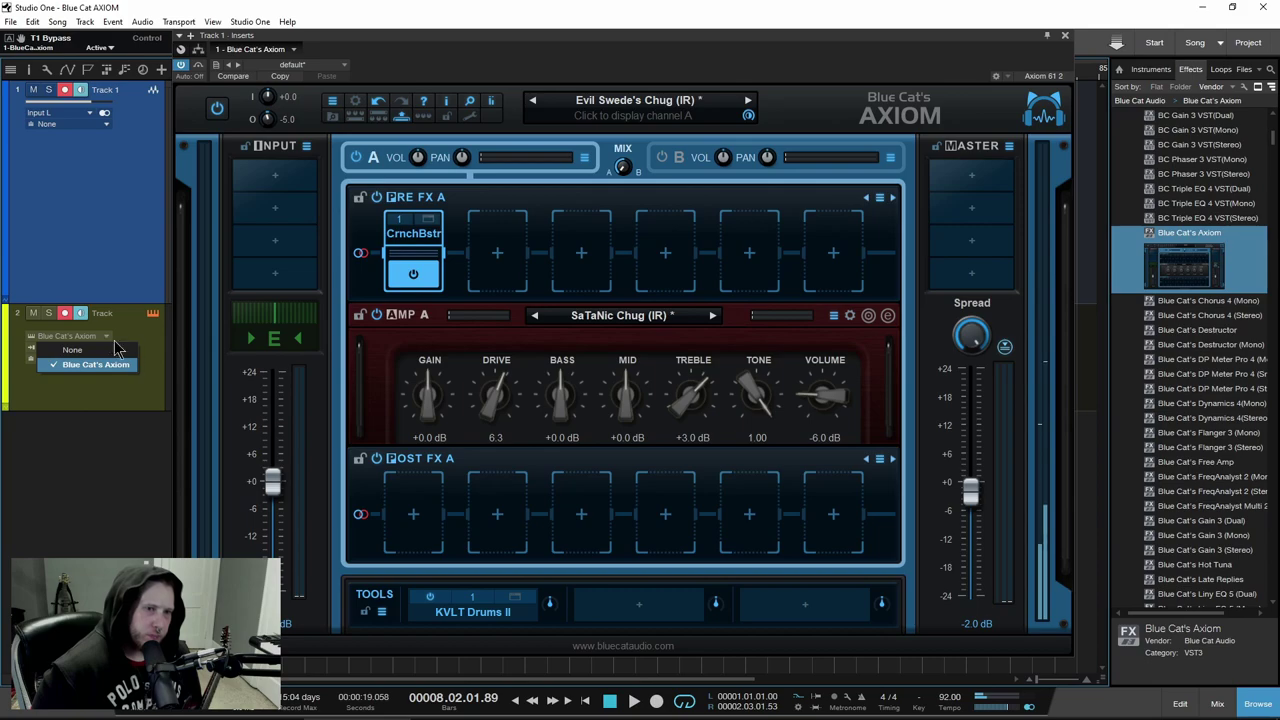
pyautogui.click(117, 402)
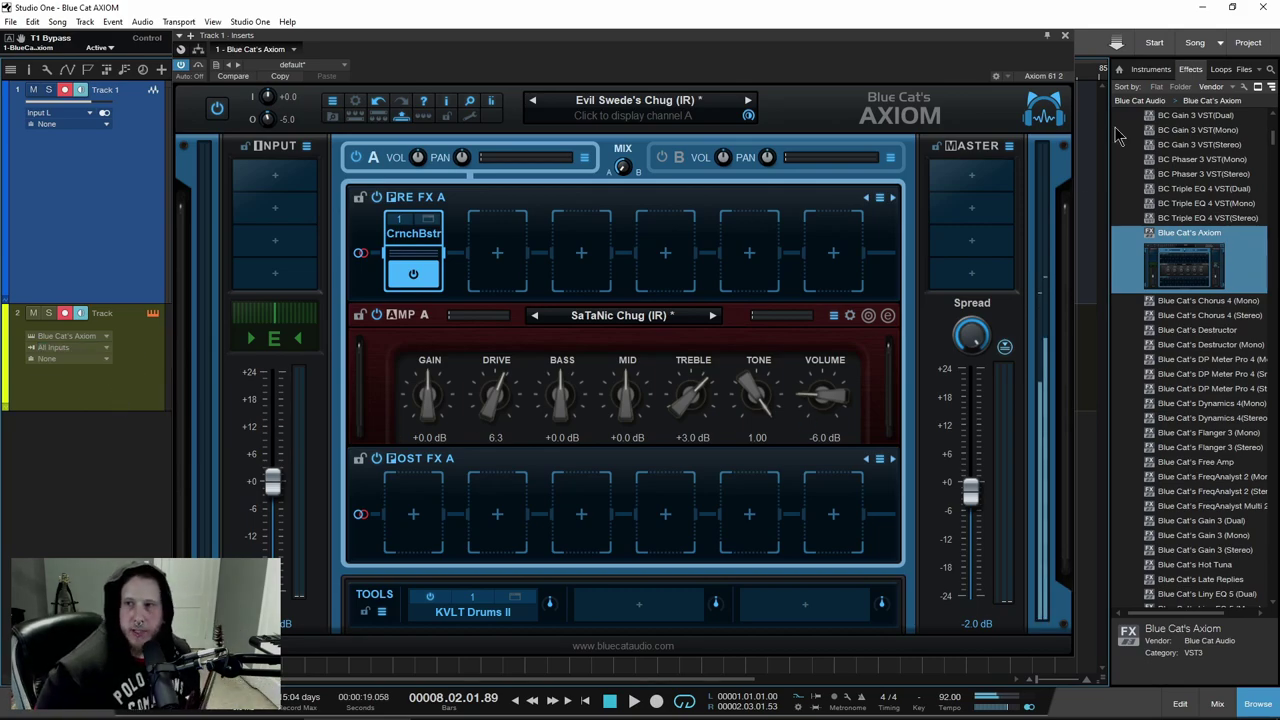
# Place 120bpmTripletDbBassBackBeat10.mid from the KVLT2 - Black Metal MIDI folder at the start of the second track and play the song
pyautogui.click(1244, 69)
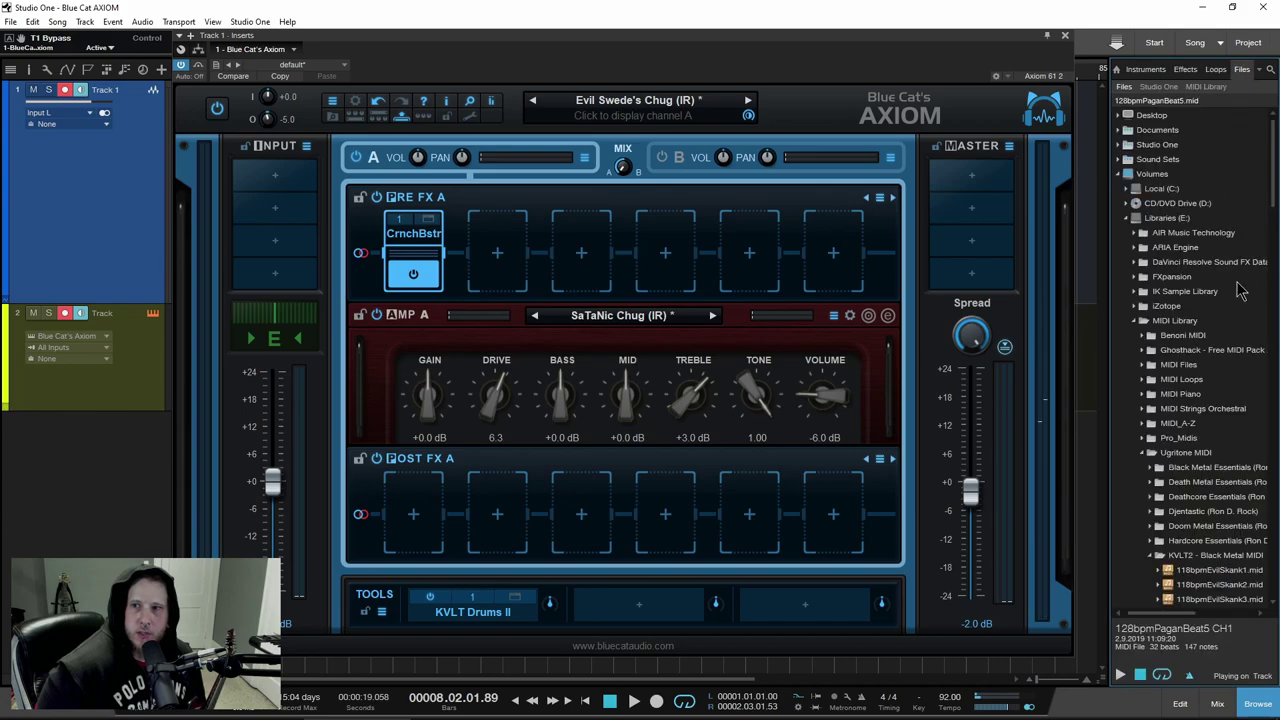
pyautogui.scroll(-6, 1240, 290)
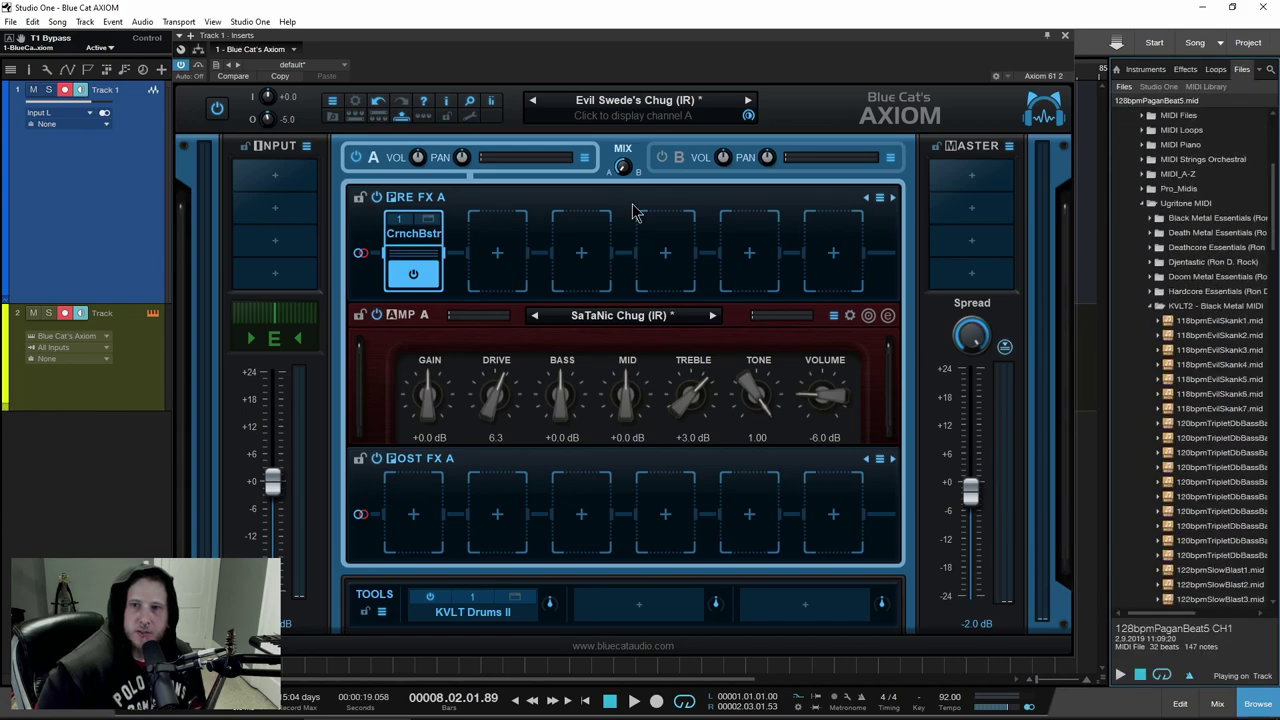
pyautogui.click(1064, 35)
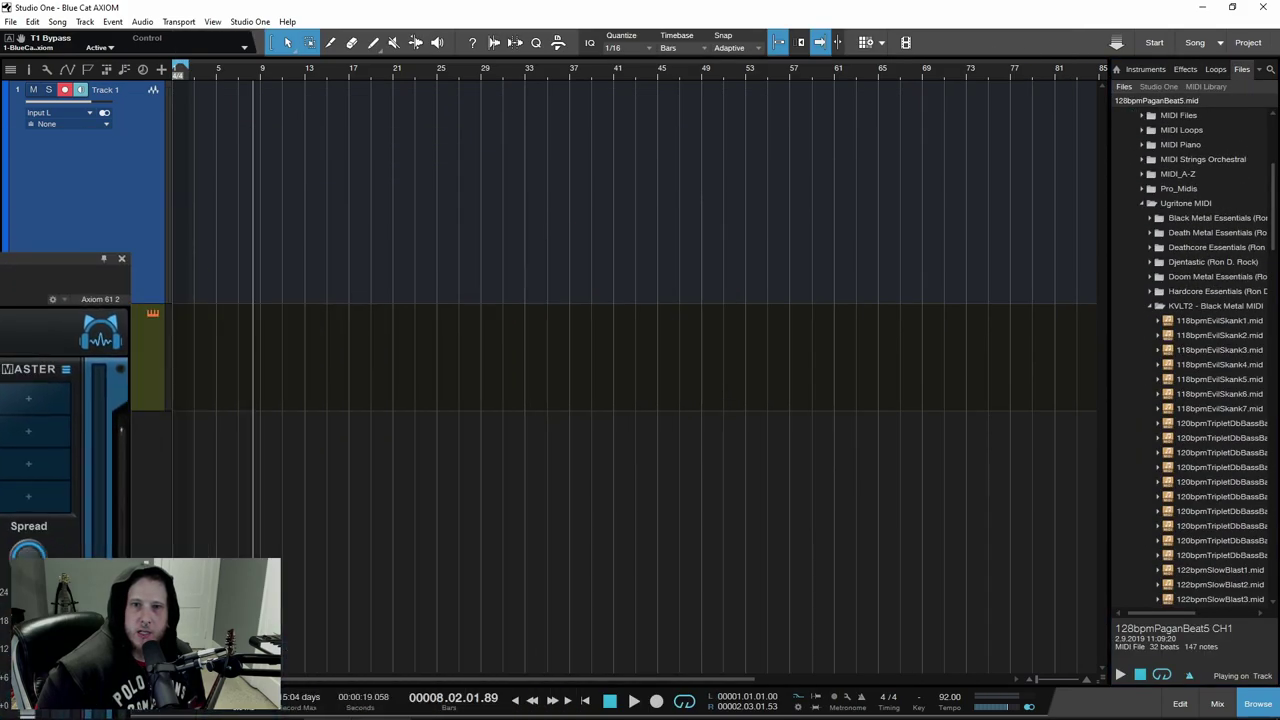
pyautogui.click(1168, 442)
pyautogui.moveTo(1105, 441); pyautogui.dragTo(248, 418)
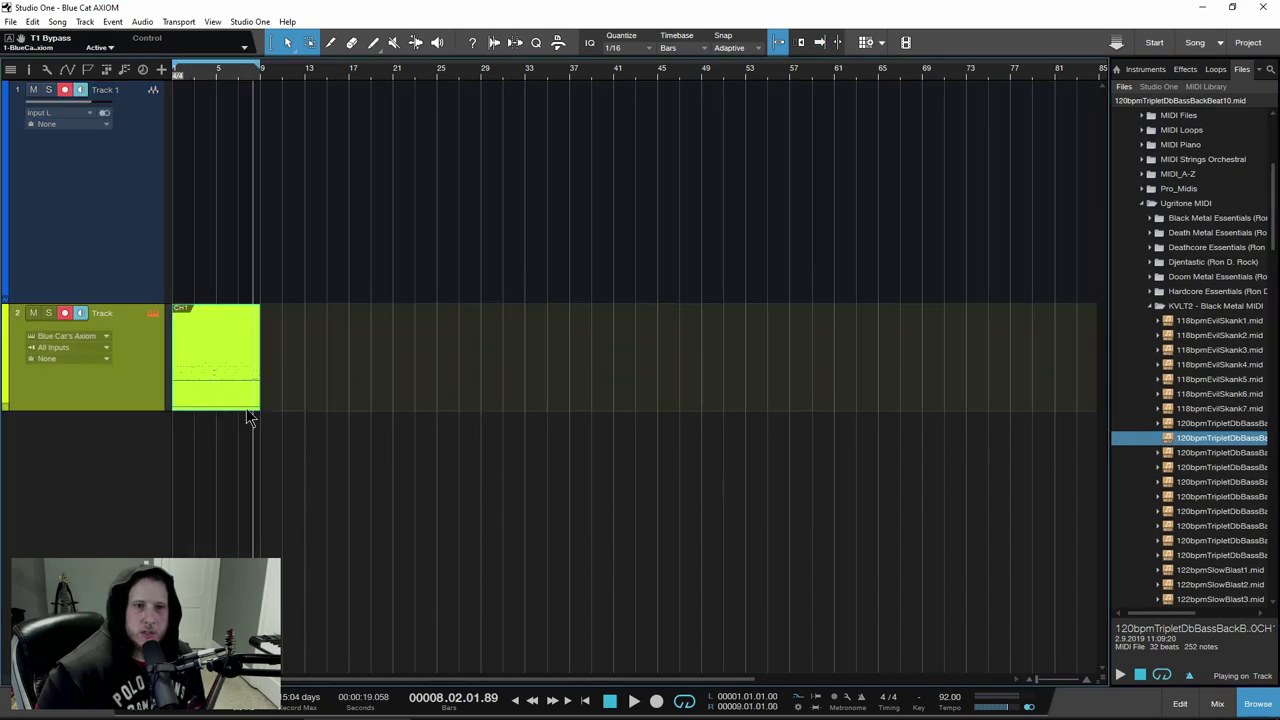
pyautogui.press('space')
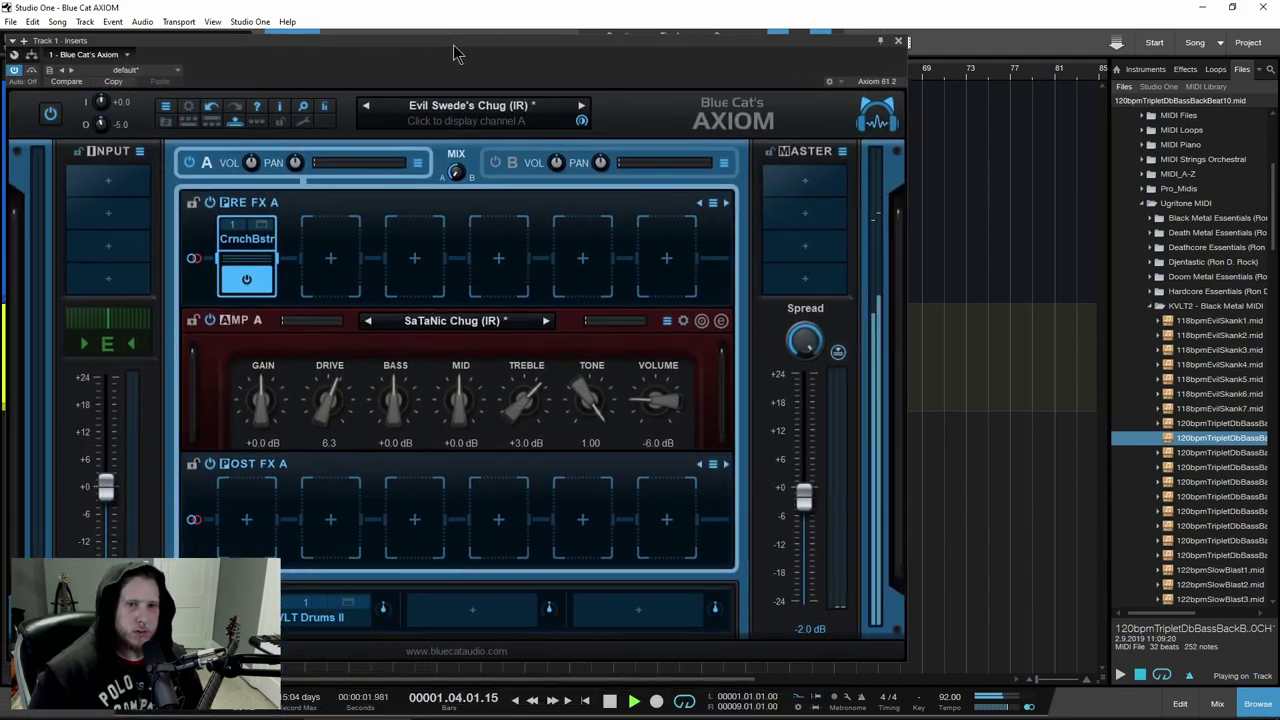
# Reposition the Axiom window and load the main preset 001/000 - FULL
pyautogui.moveTo(609, 36); pyautogui.dragTo(634, 42)
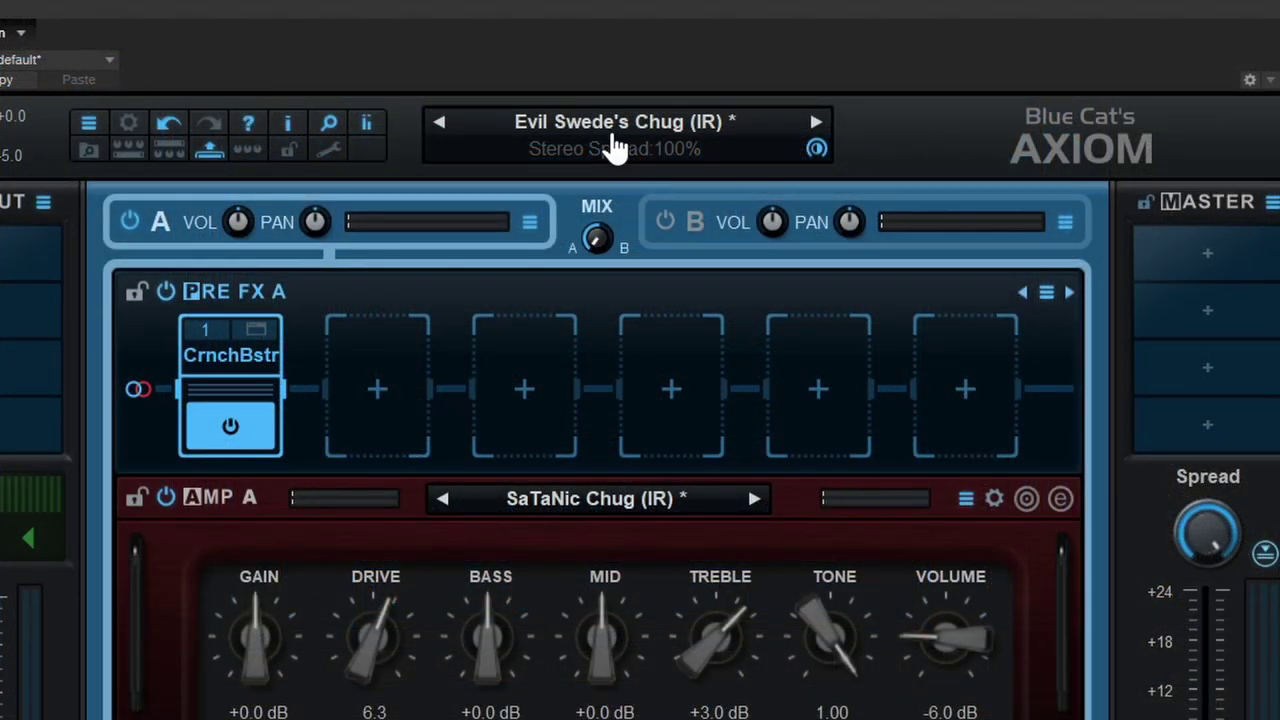
pyautogui.click(614, 148)
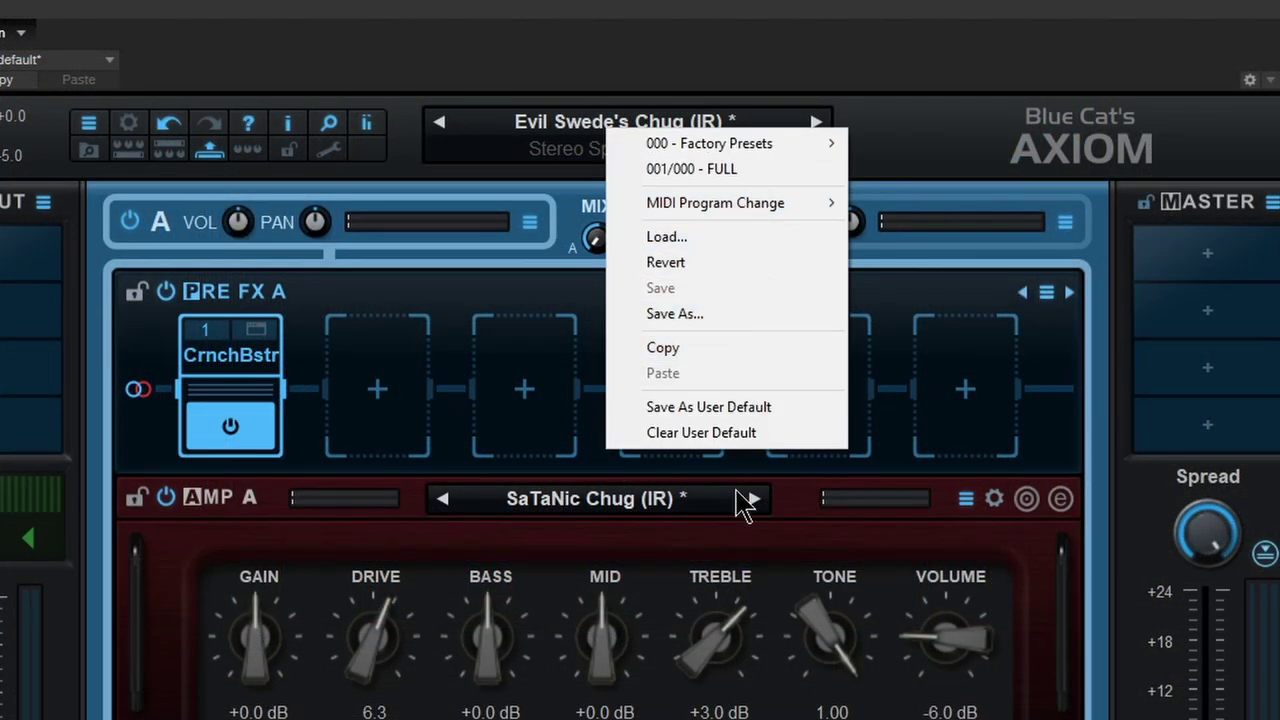
pyautogui.click(708, 168)
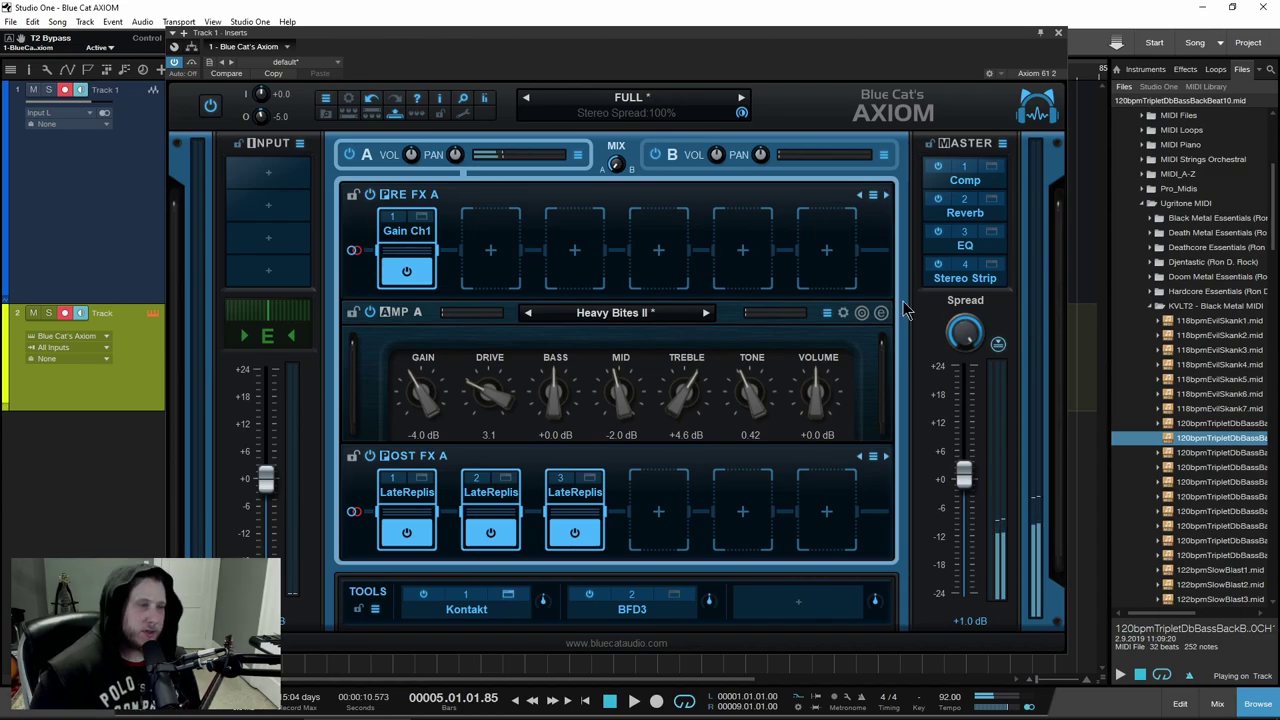
# View the Kontakt editor from the first Tools slot, and open BFD3 from the second slot to play its groove
pyautogui.click(508, 594)
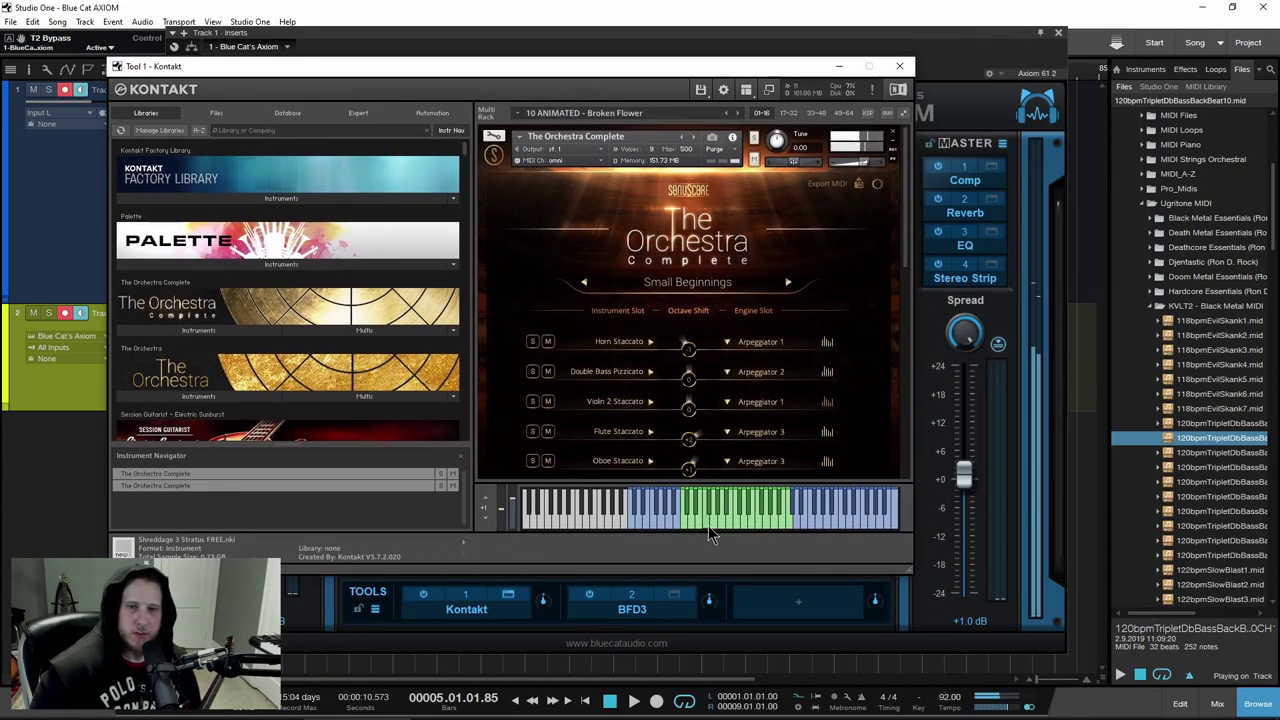
pyautogui.click(899, 66)
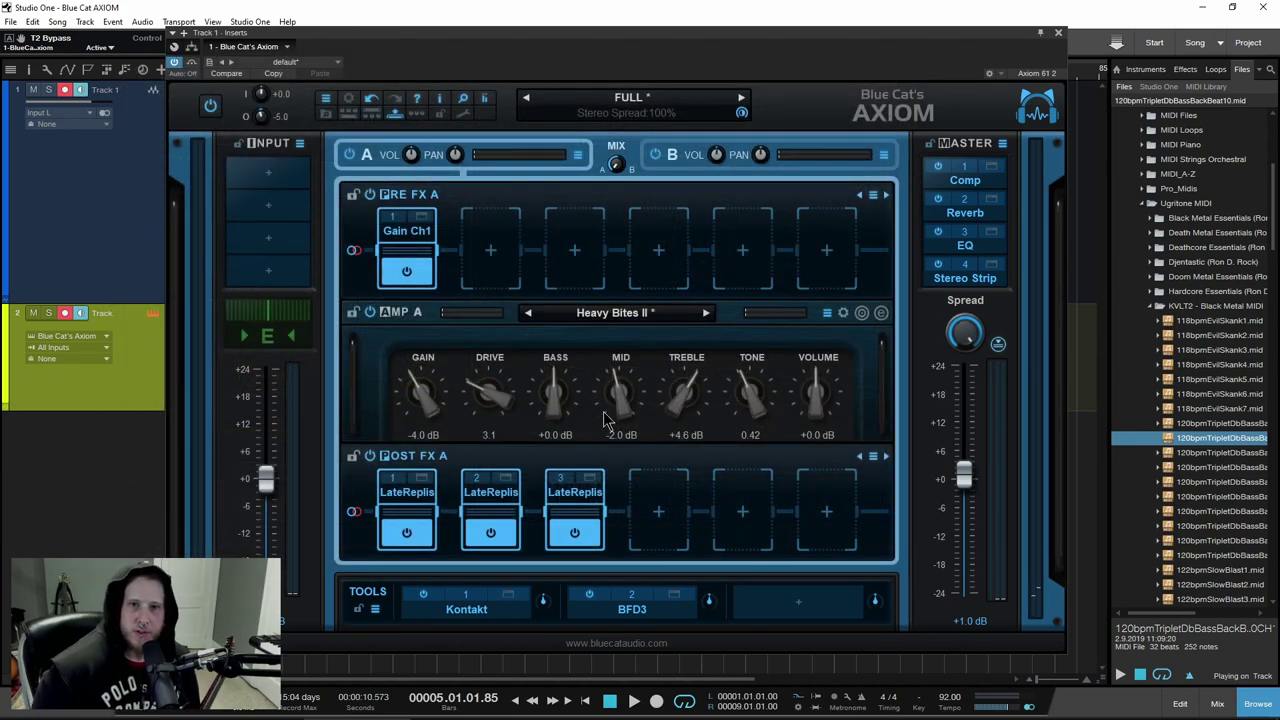
pyautogui.click(672, 596)
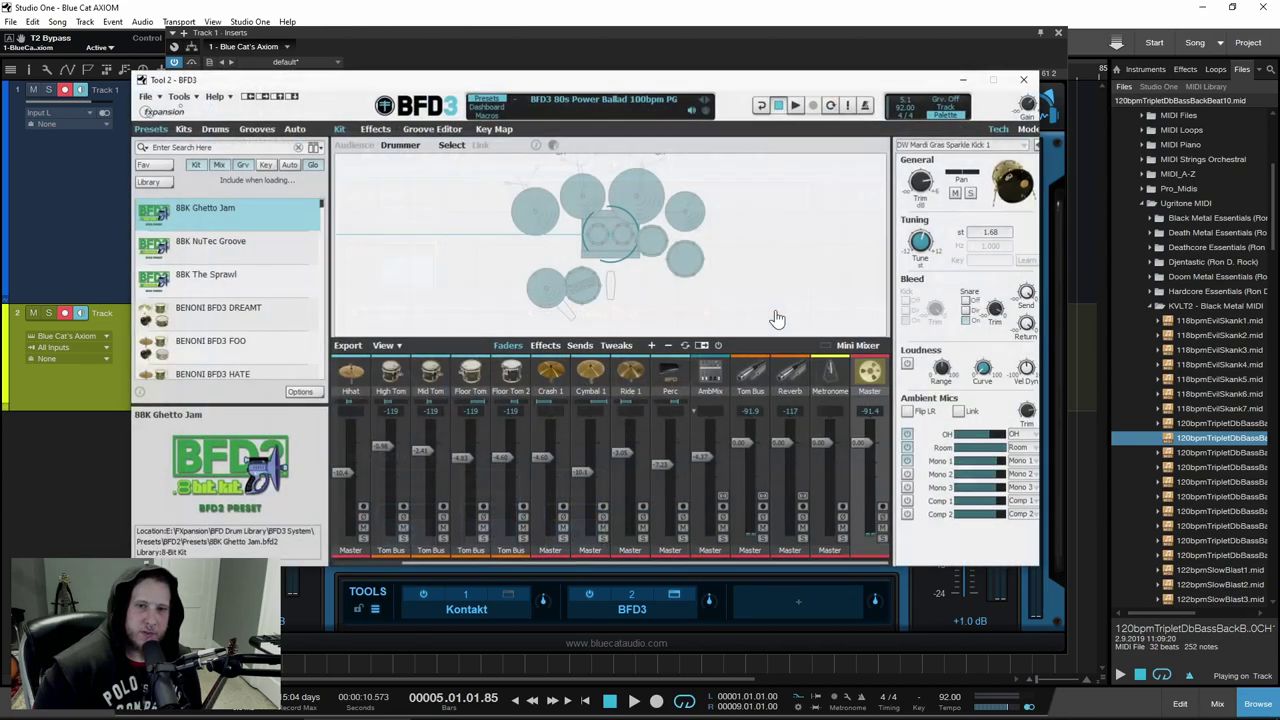
pyautogui.click(795, 105)
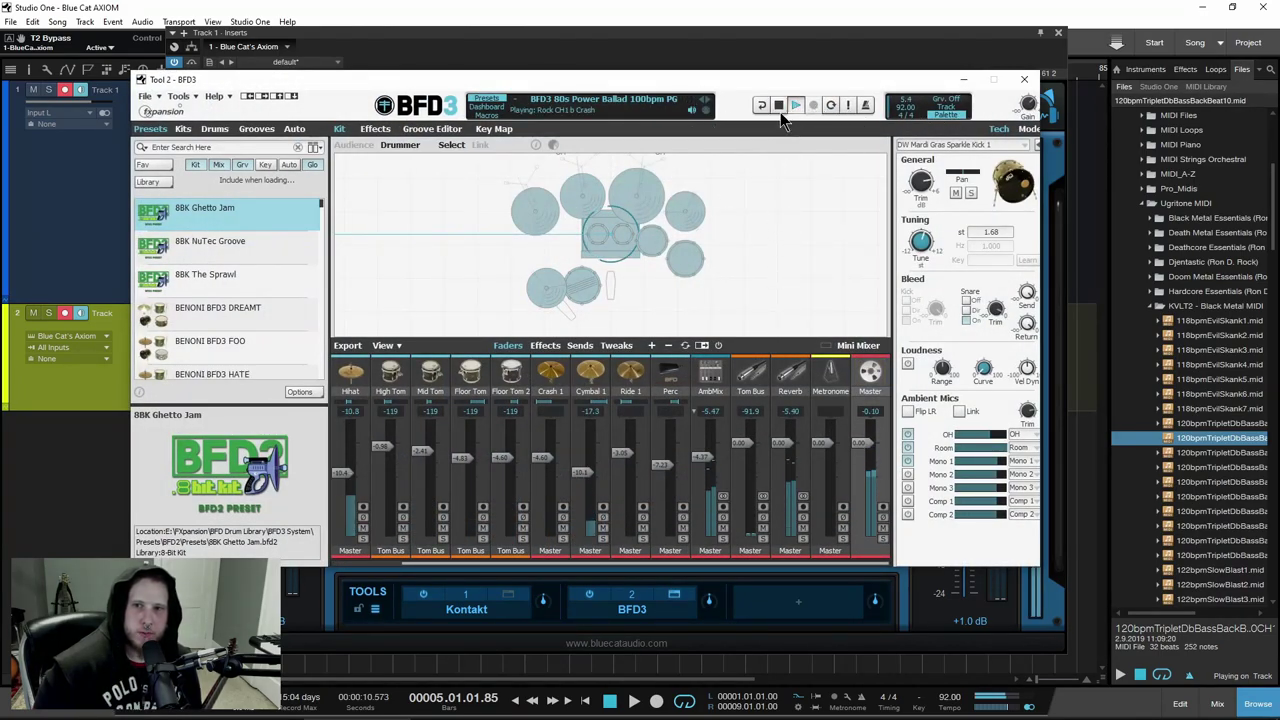
# Move the BFD3 window aside, stop its groove and close the editor
pyautogui.moveTo(781, 85); pyautogui.dragTo(636, 123)
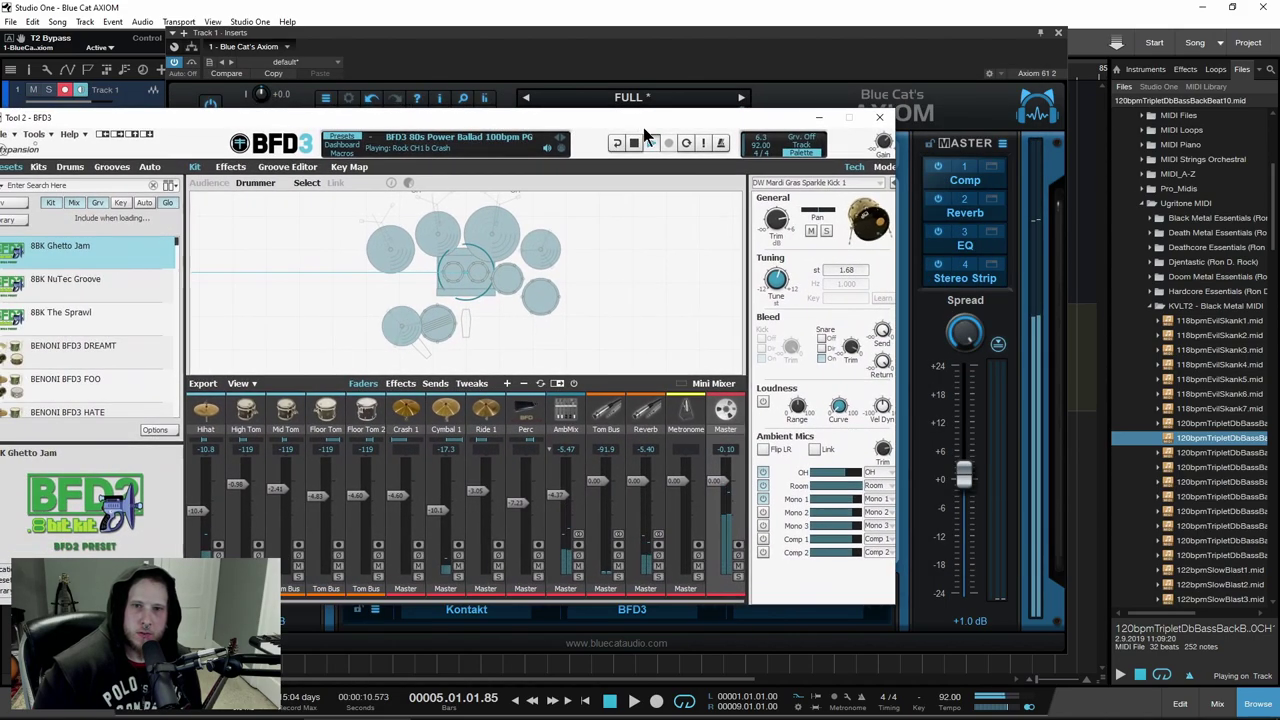
pyautogui.click(633, 143)
pyautogui.click(882, 120)
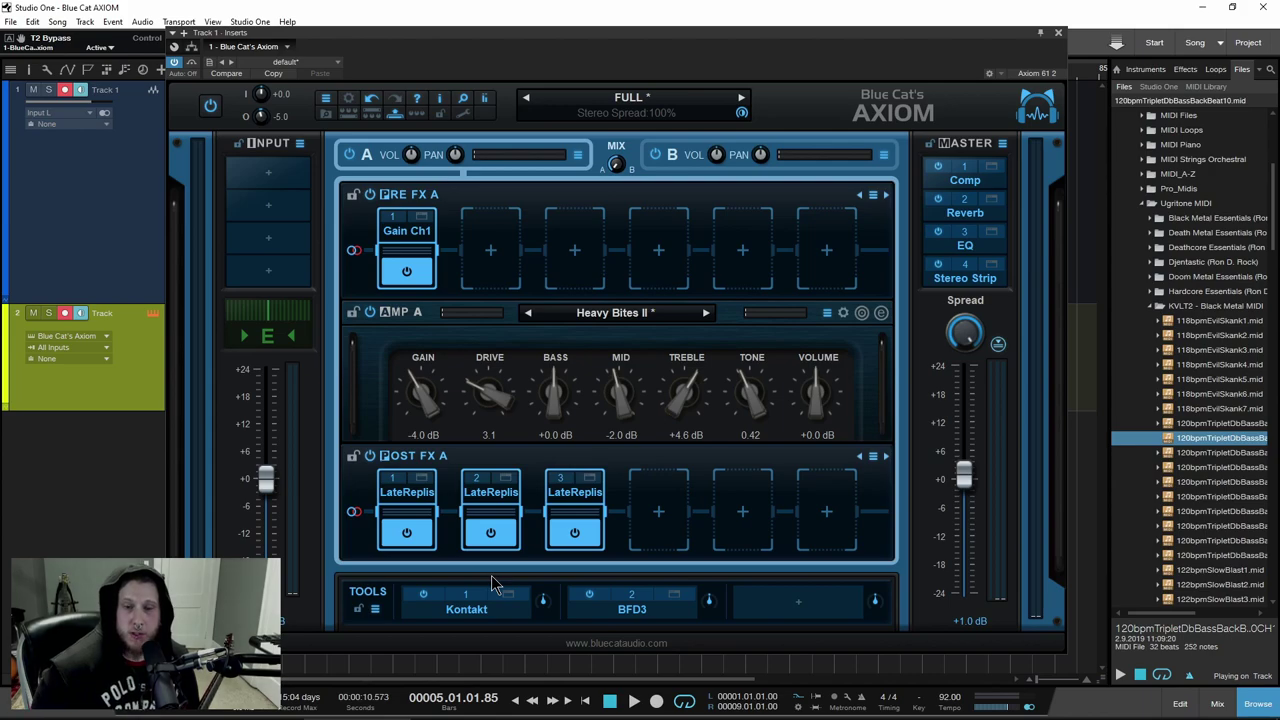
# Open the Save As dialog for the Tools rack holding Kontakt and BFD3
pyautogui.click(375, 609)
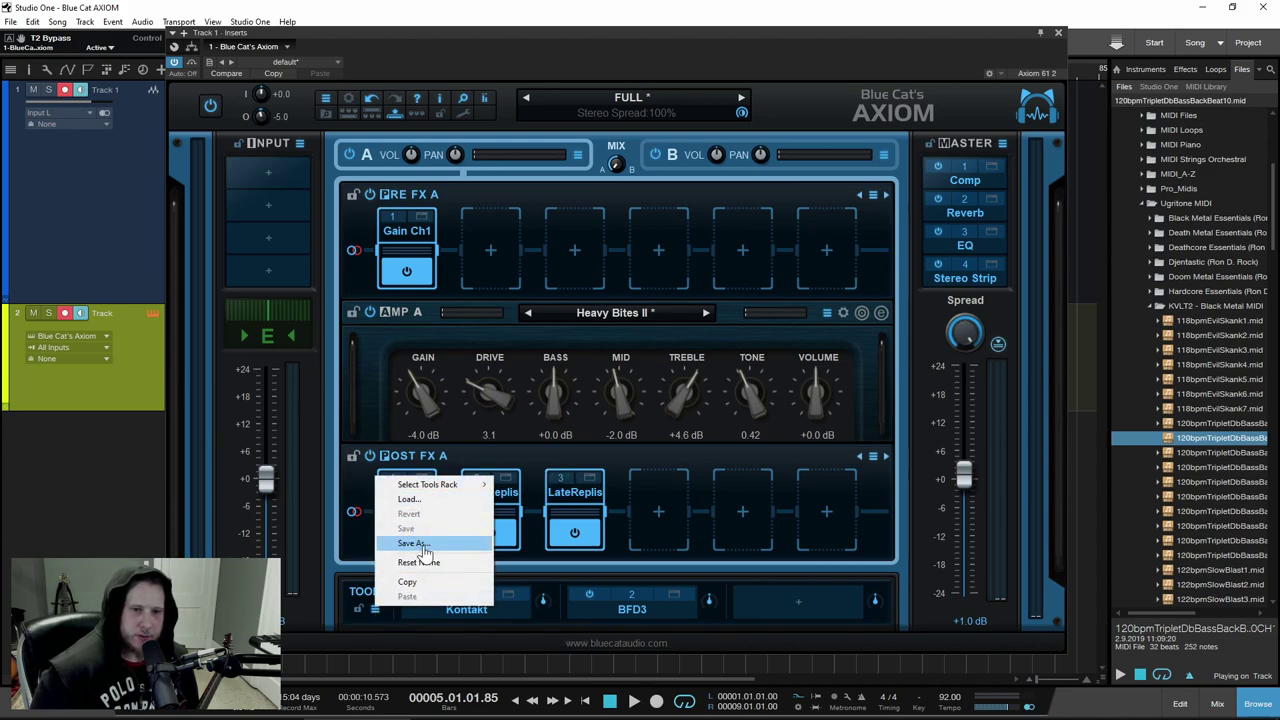
pyautogui.click(424, 547)
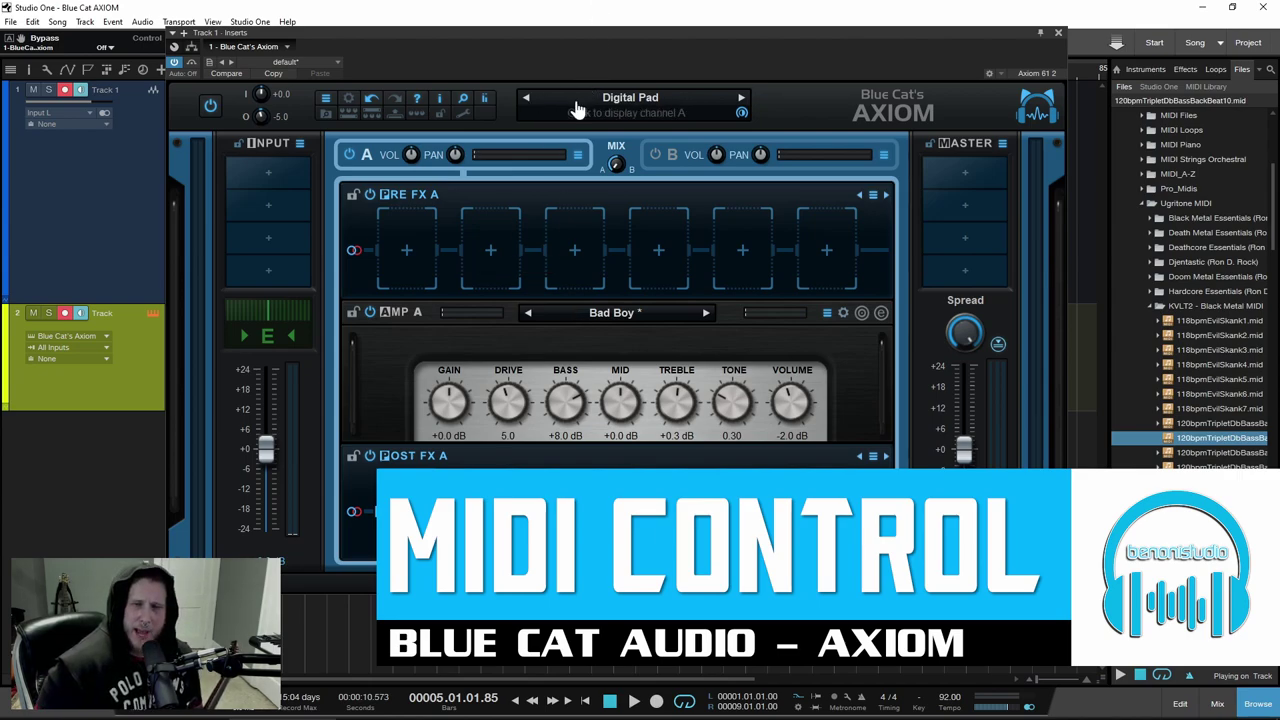
# Show Axiom's main controls settings markers and view the MIDI options for the A-B Mix knob
pyautogui.click(64, 314)
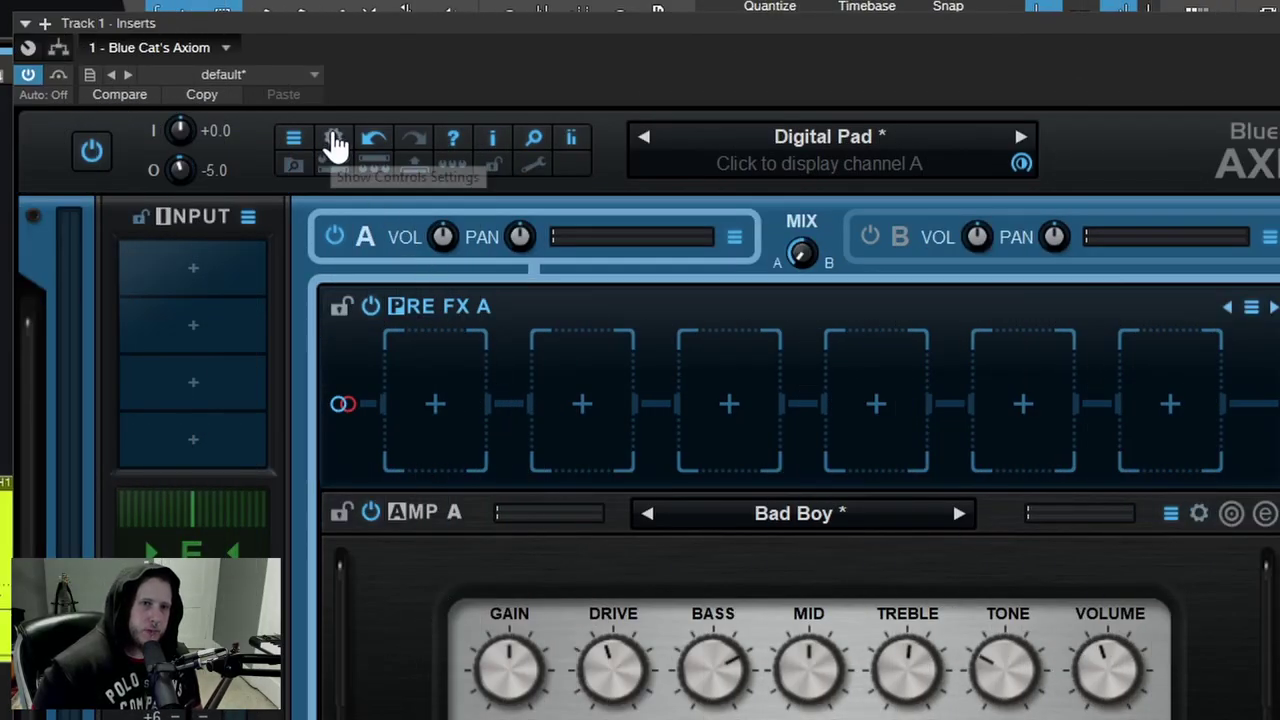
pyautogui.click(335, 142)
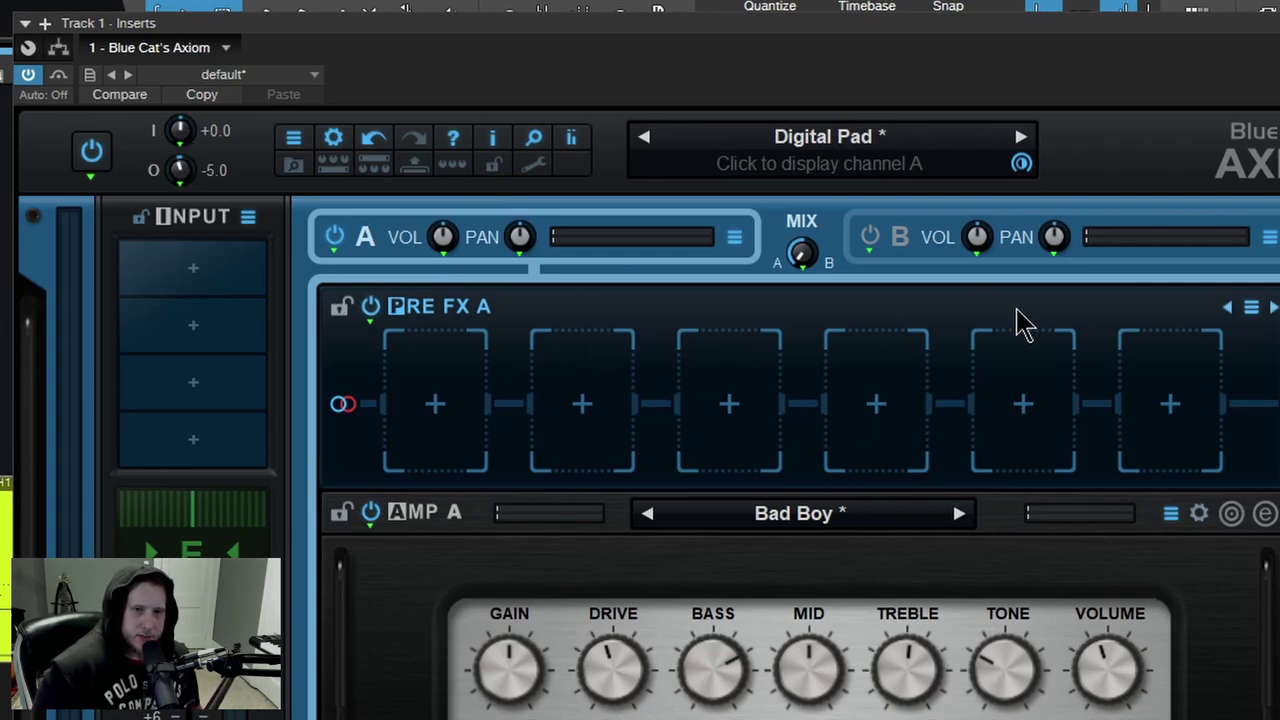
pyautogui.moveTo(525, 242)
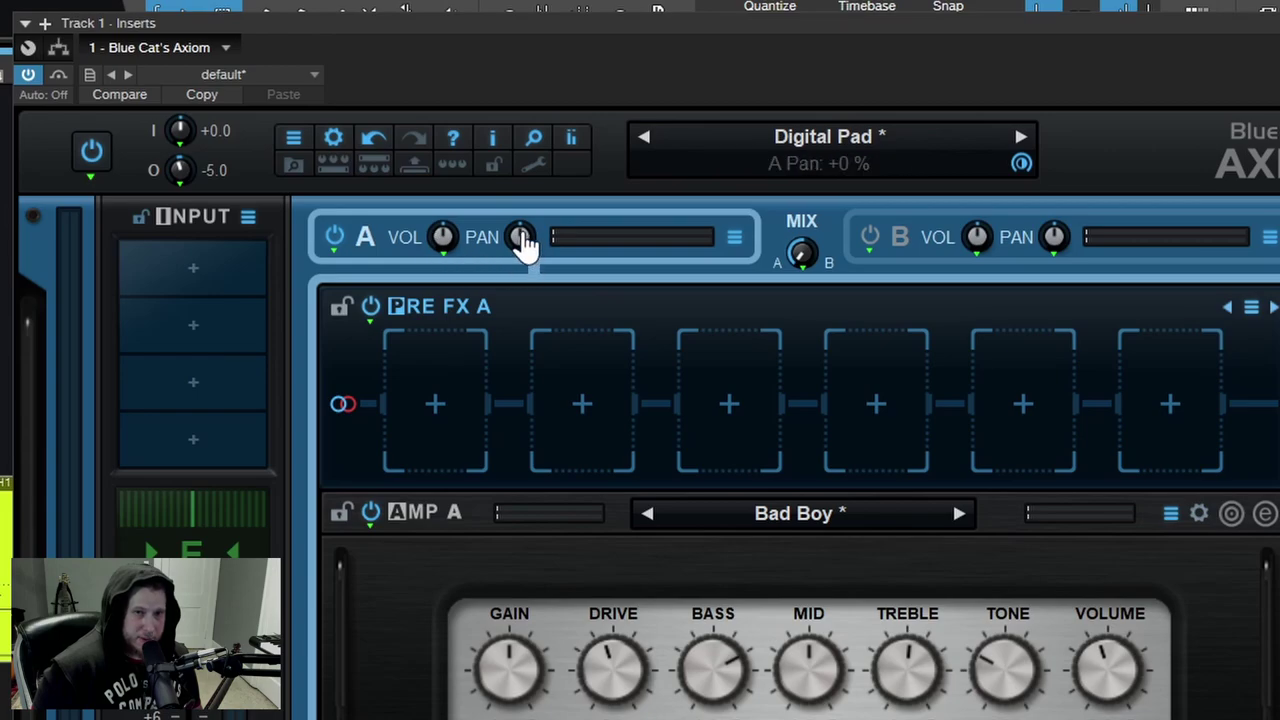
pyautogui.rightClick(803, 262)
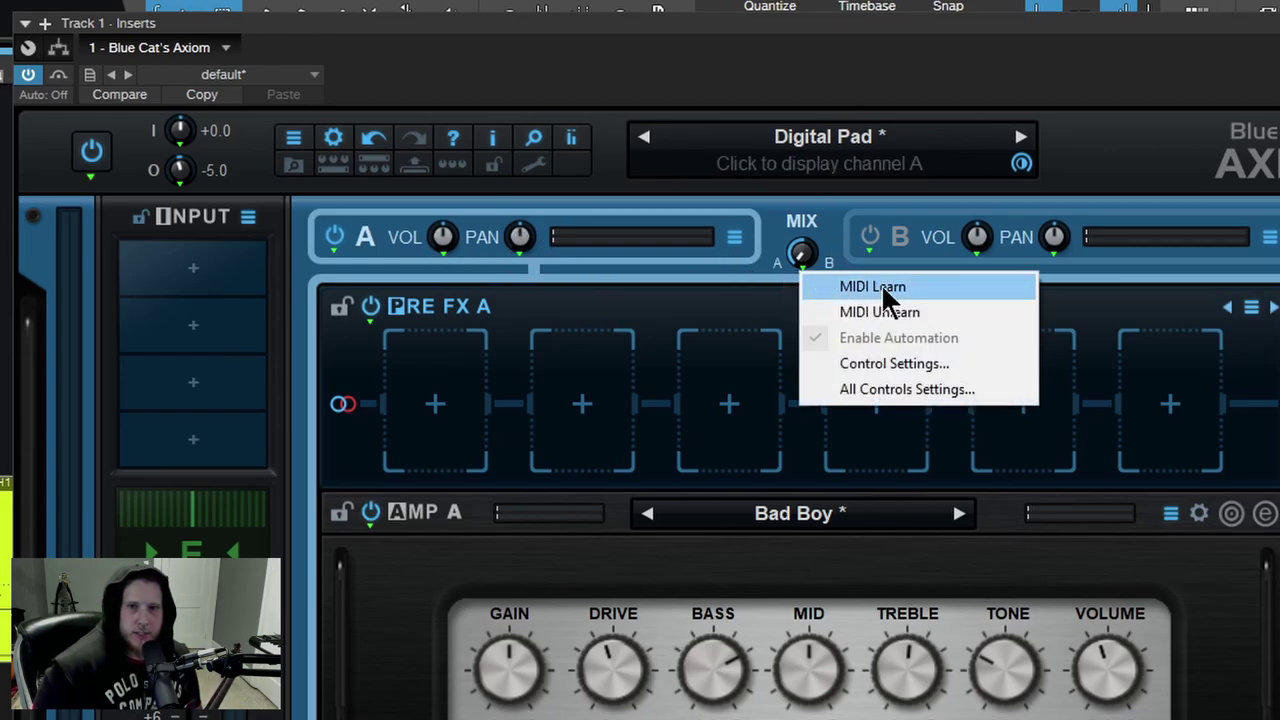
pyautogui.click(745, 274)
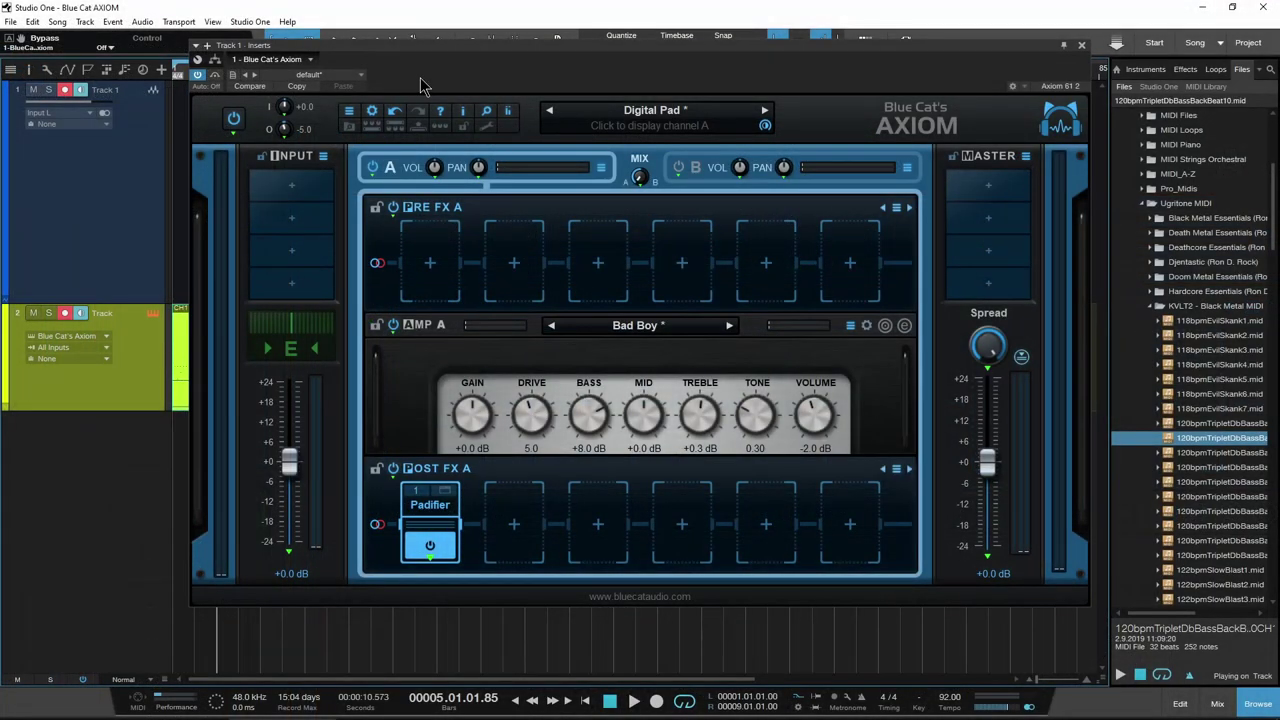
# Assign a MIDI controller to the A-B Mix knob with MIDI Learn, and clear it with MIDI Unlearn
pyautogui.moveTo(447, 65); pyautogui.dragTo(455, 62)
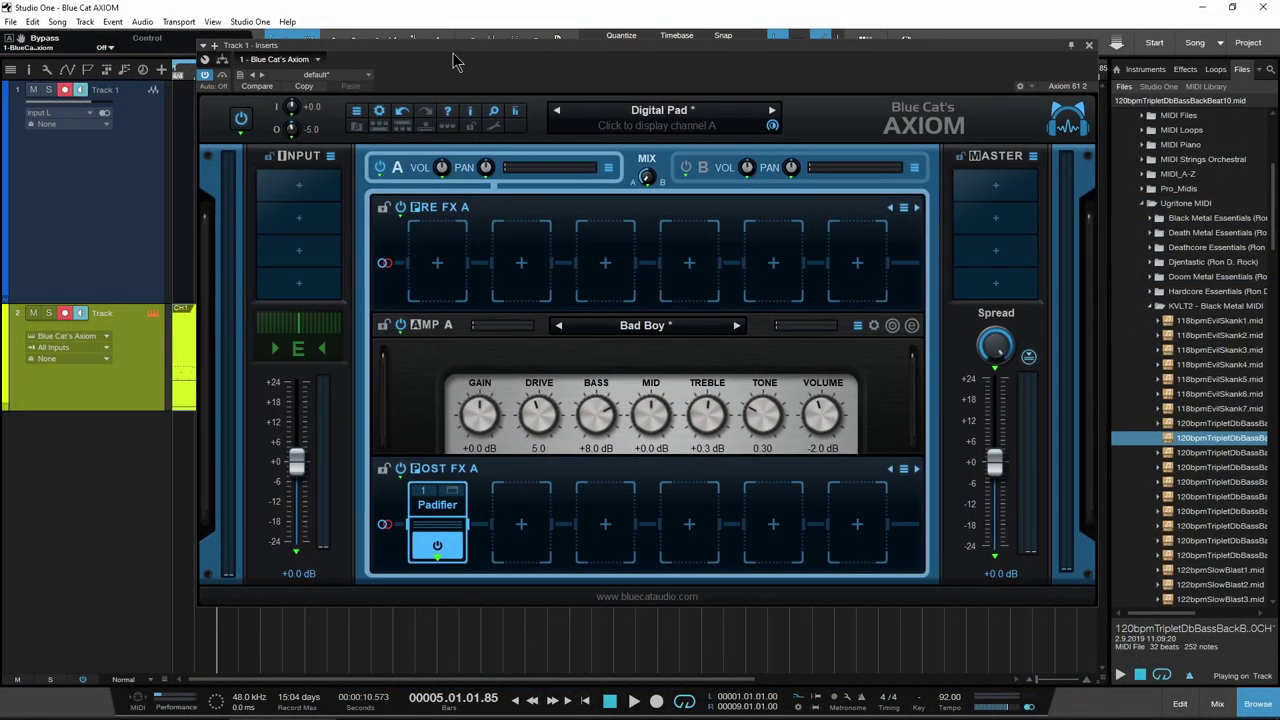
pyautogui.rightClick(646, 184)
pyautogui.click(672, 195)
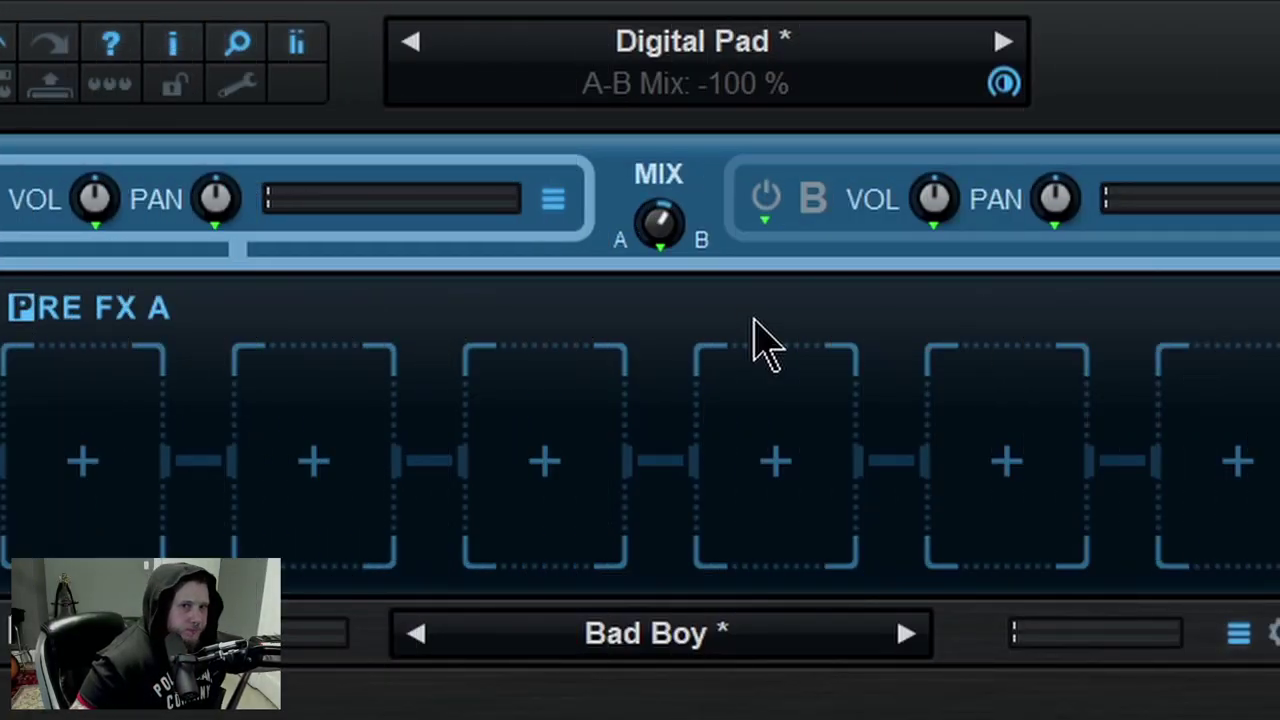
pyautogui.rightClick(668, 250)
pyautogui.click(674, 305)
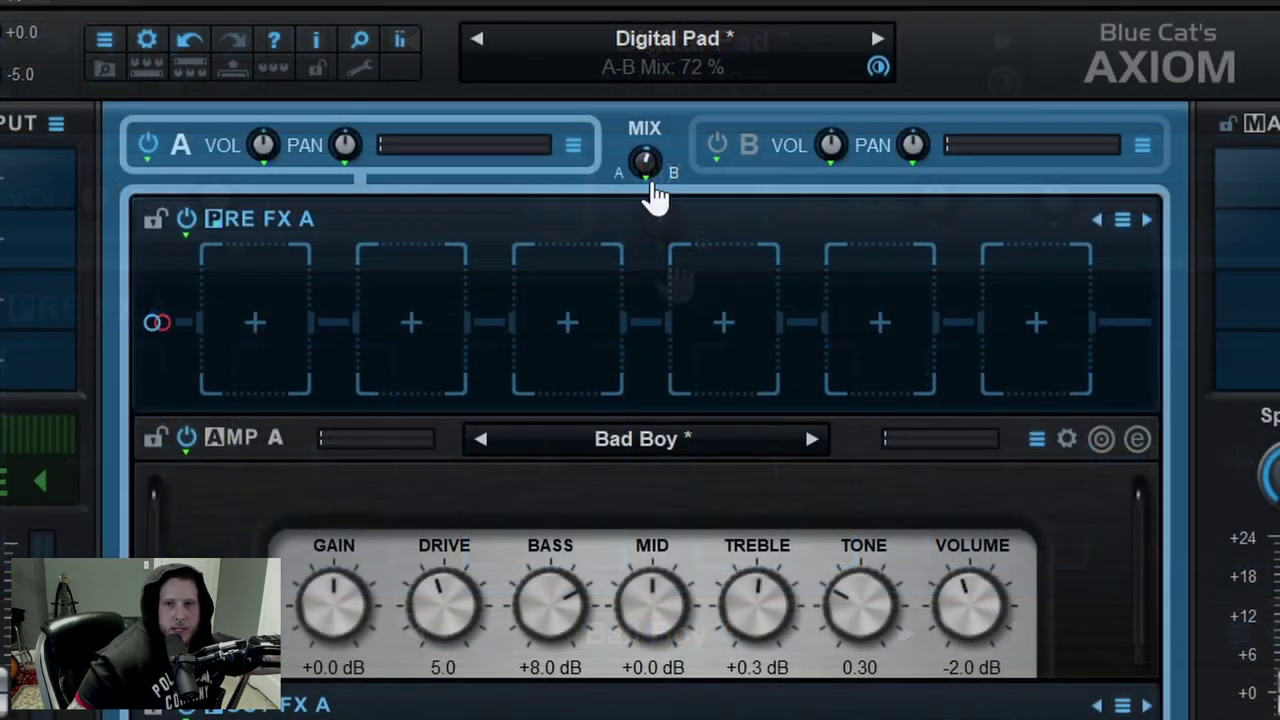
pyautogui.rightClick(650, 185)
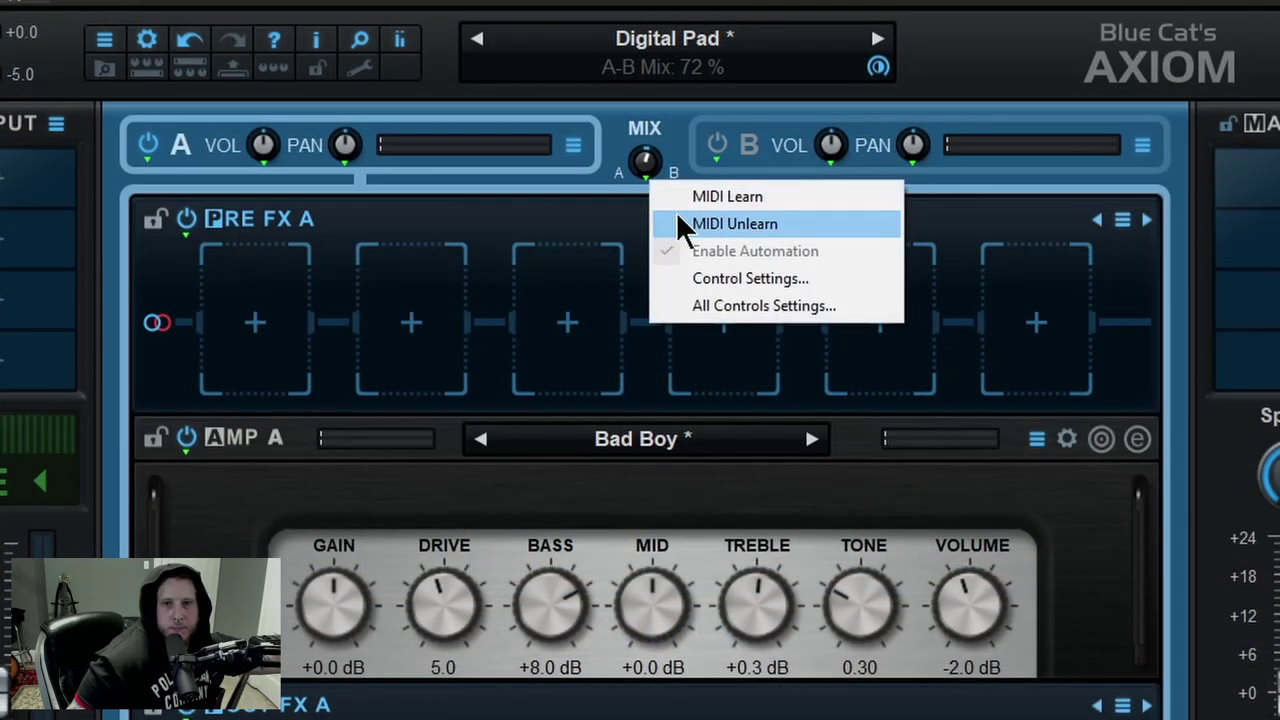
pyautogui.click(603, 200)
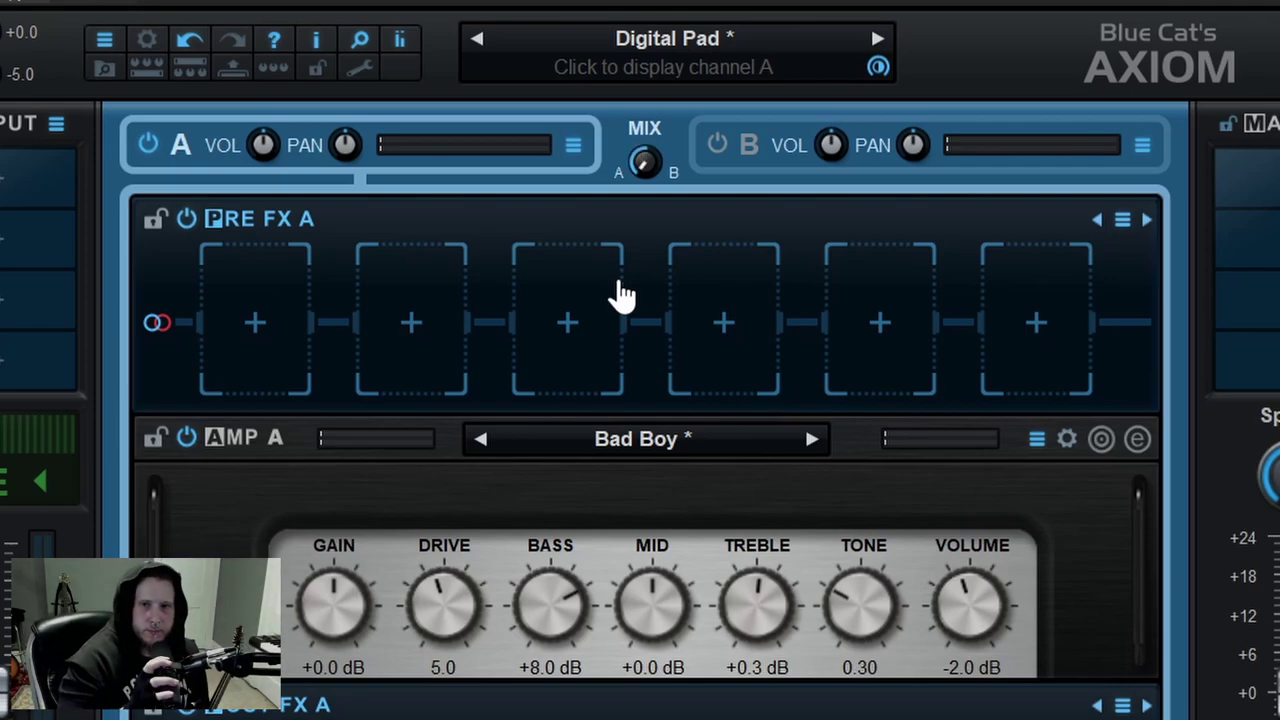
# Toggle the main controls settings markers, show Amp A's own markers and view the MIDI options for its Treble knob
pyautogui.click(147, 40)
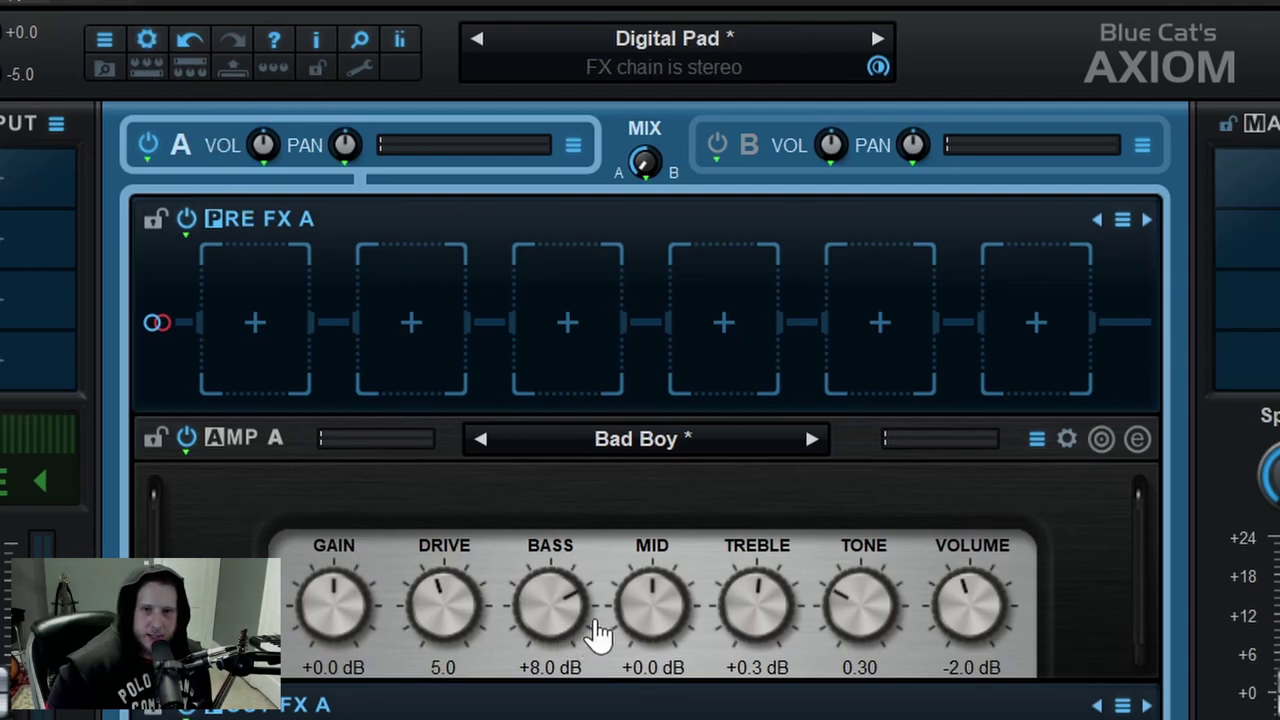
pyautogui.click(148, 48)
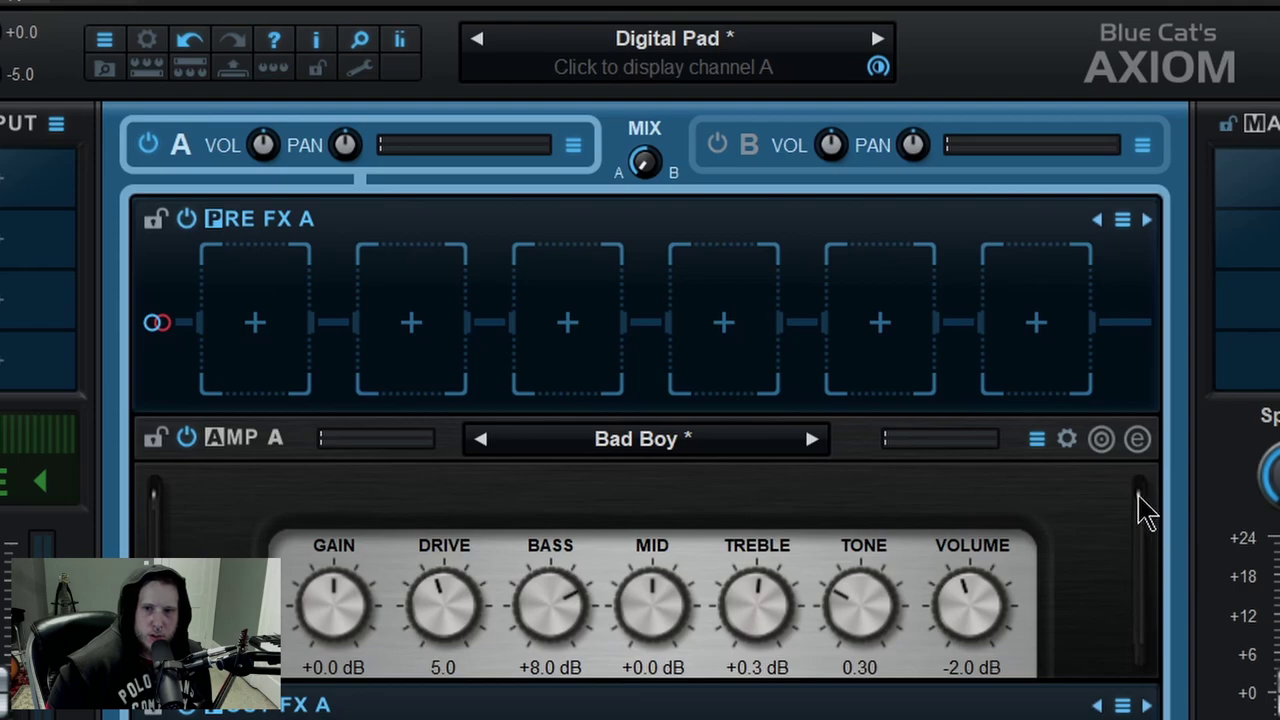
pyautogui.click(1067, 443)
pyautogui.rightClick(760, 658)
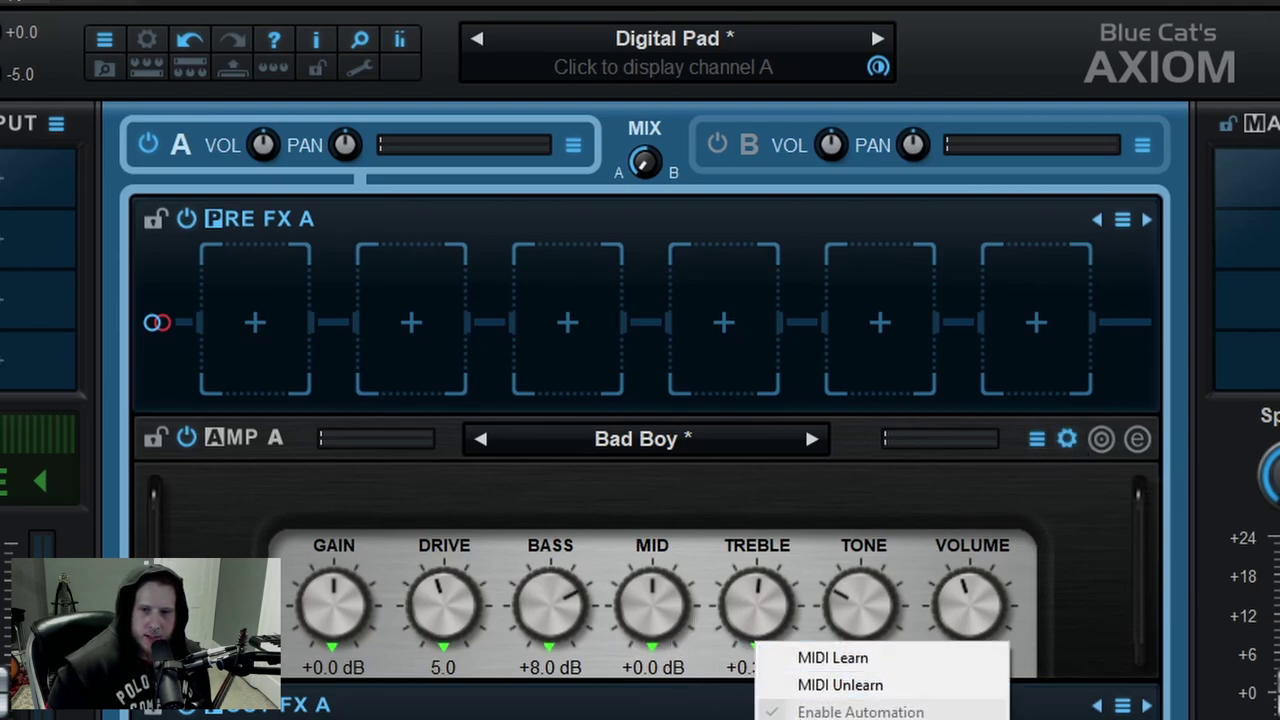
pyautogui.click(1127, 564)
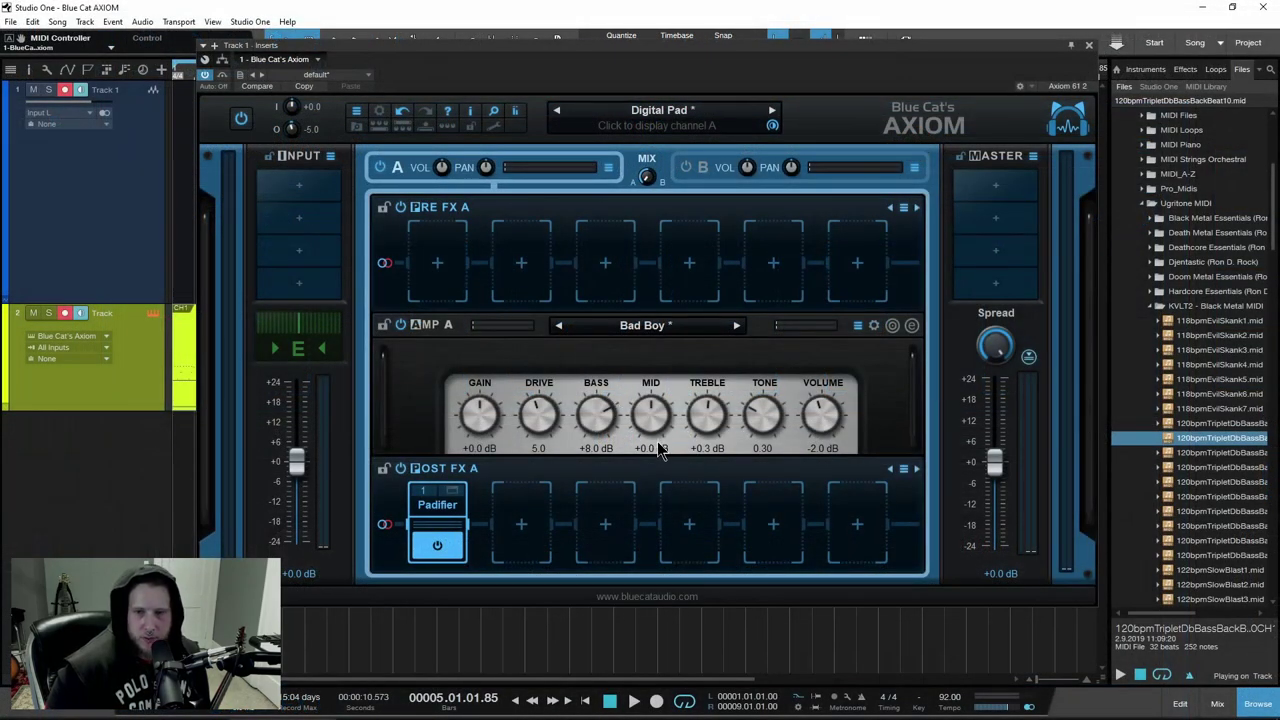
# Map Amp A's Drive to Control 01 using the parameter map's Learn Mode, and show the mapped control knobs
pyautogui.click(858, 327)
pyautogui.moveTo(886, 360)
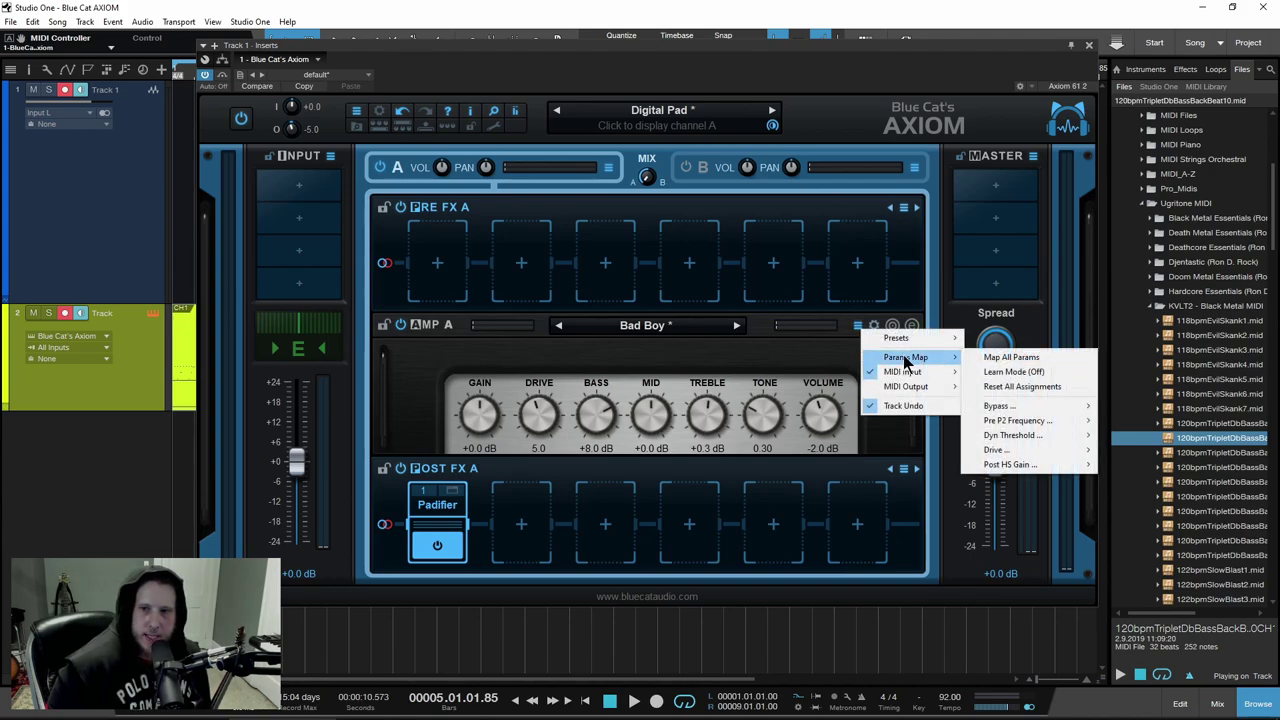
pyautogui.click(1049, 370)
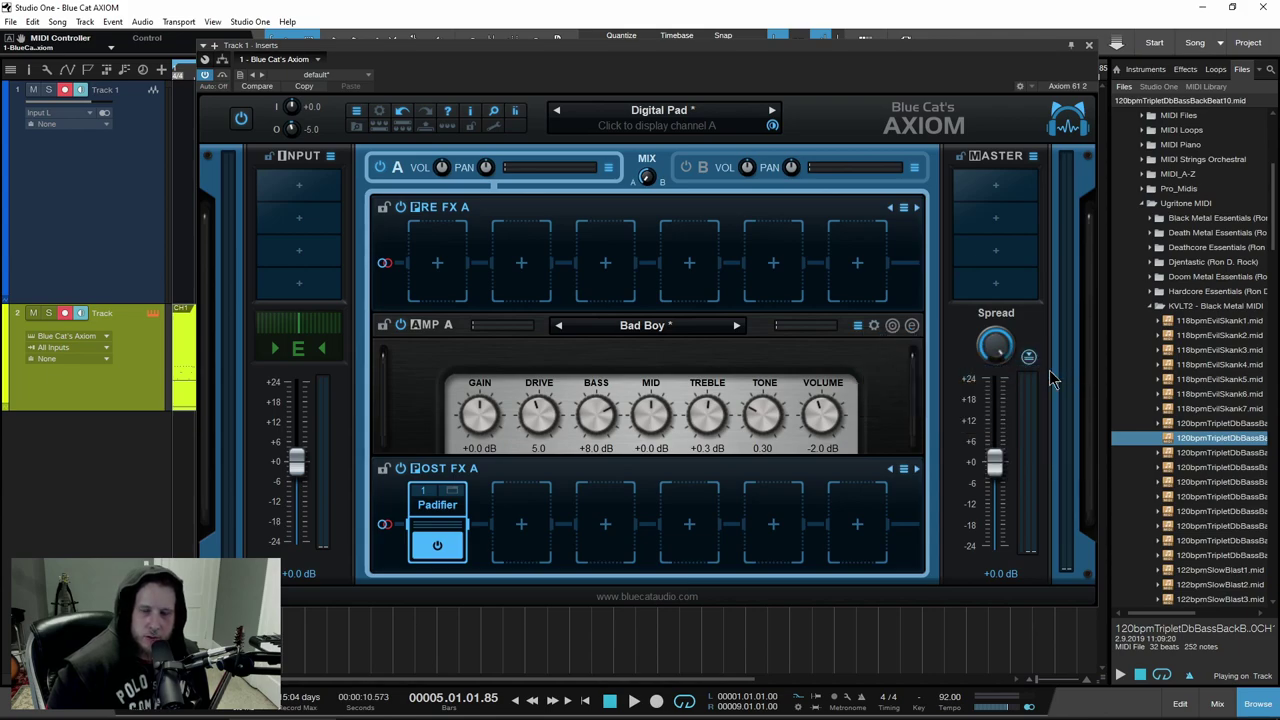
pyautogui.click(540, 415)
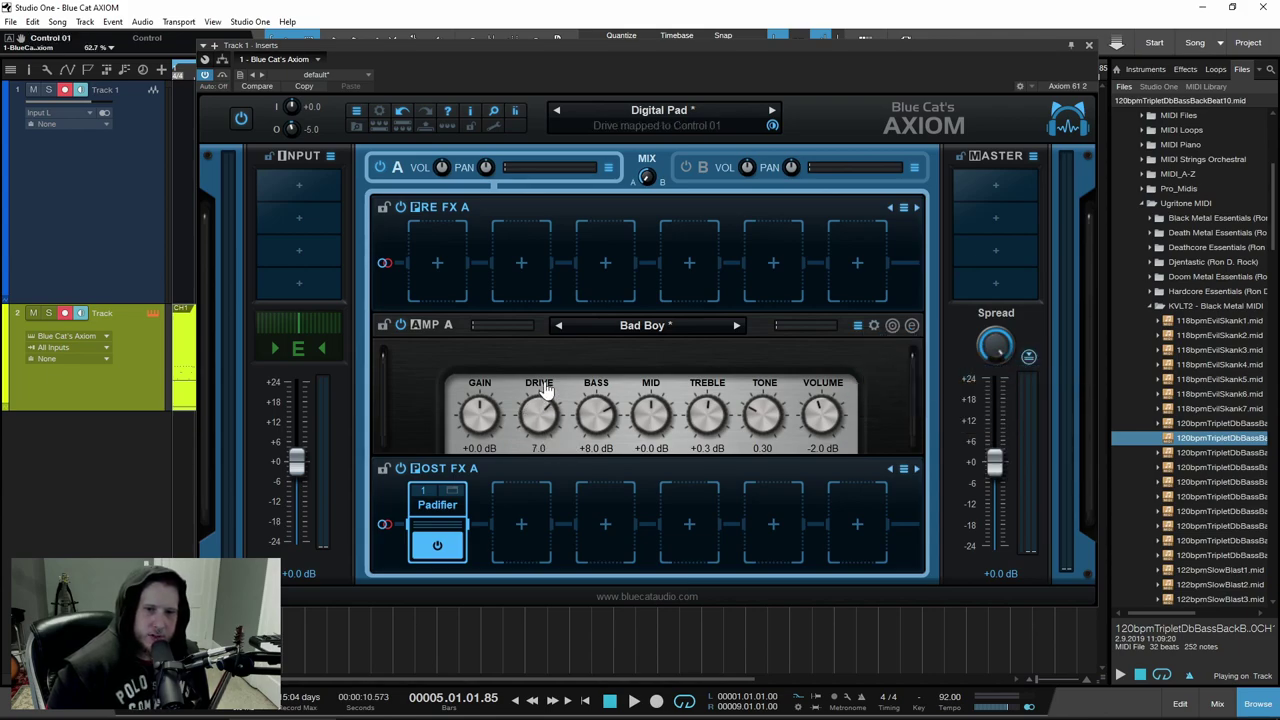
pyautogui.click(446, 127)
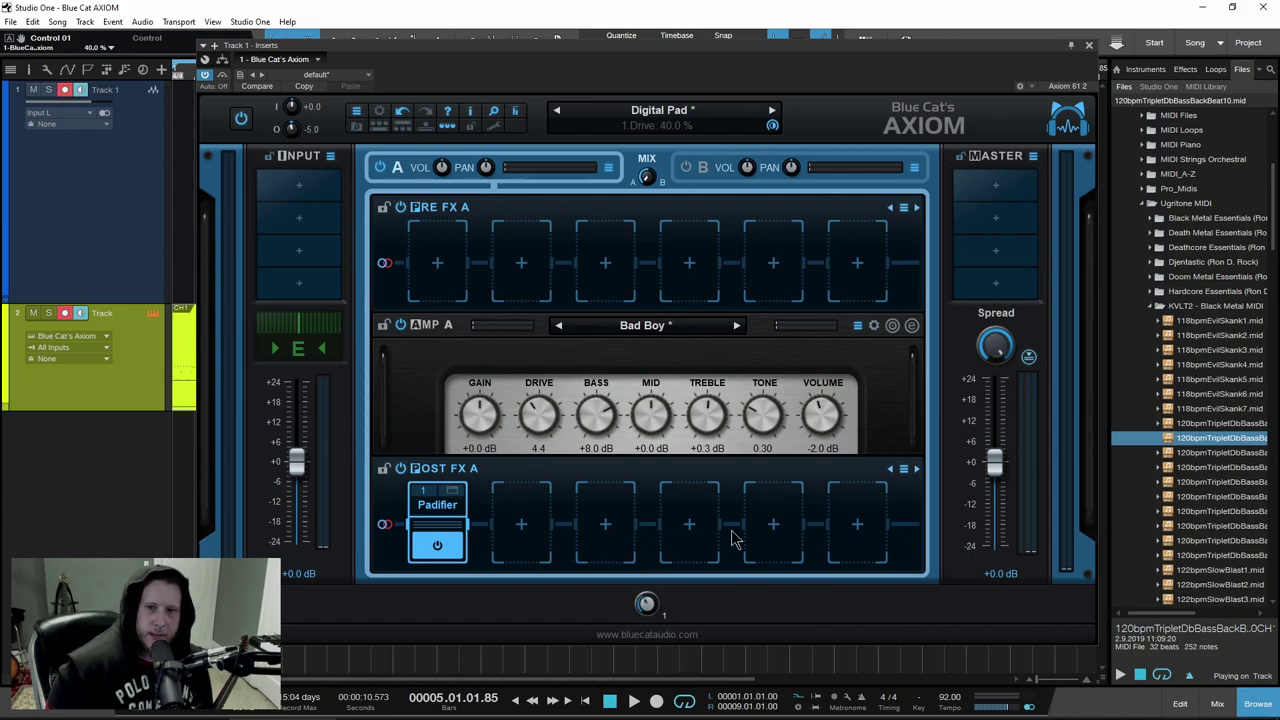
# Open the Amp A editor, reveal the Post-Filter curve and move its comb and peak filter points to map them to controls
pyautogui.click(910, 328)
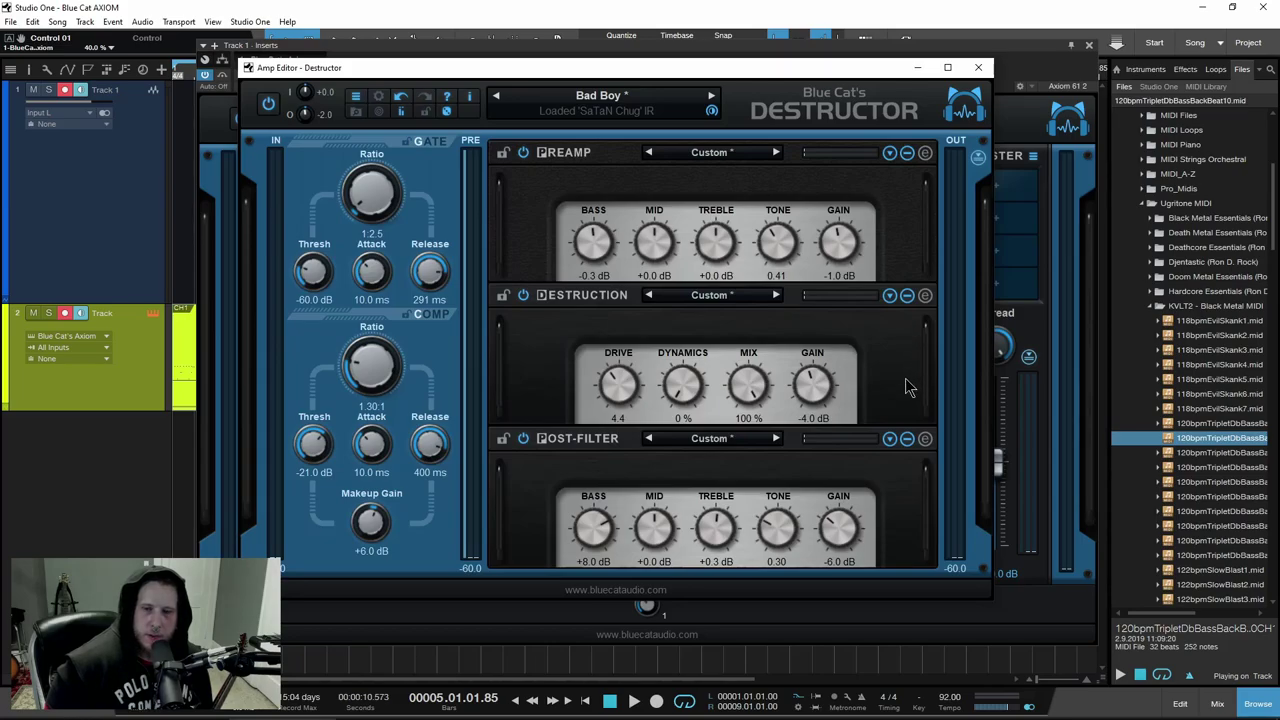
pyautogui.click(923, 440)
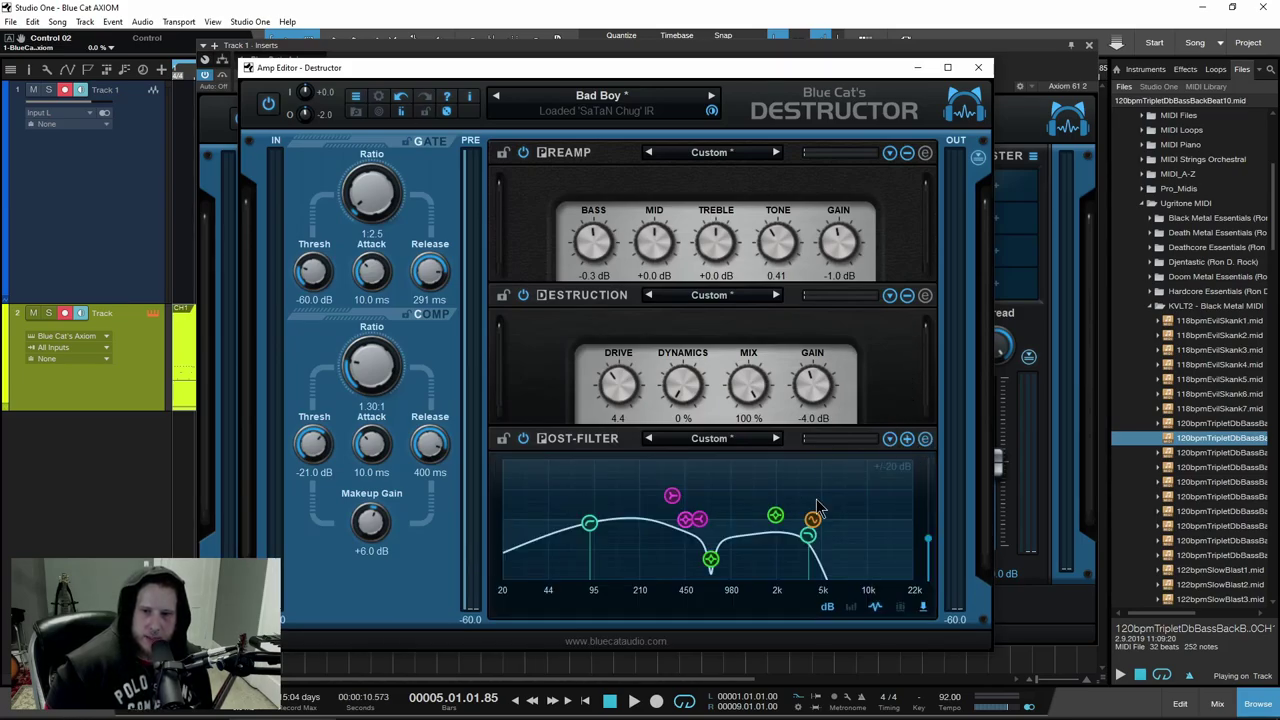
pyautogui.moveTo(814, 516); pyautogui.dragTo(857, 483)
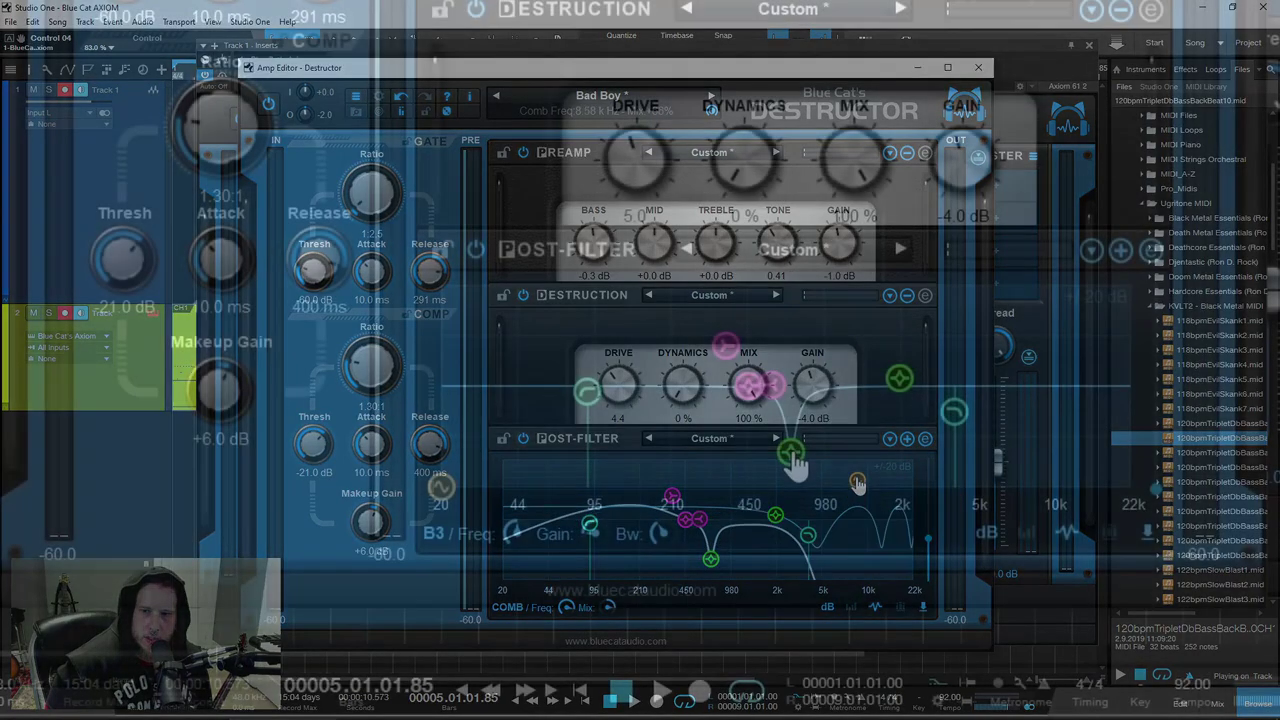
pyautogui.moveTo(749, 385); pyautogui.dragTo(817, 337)
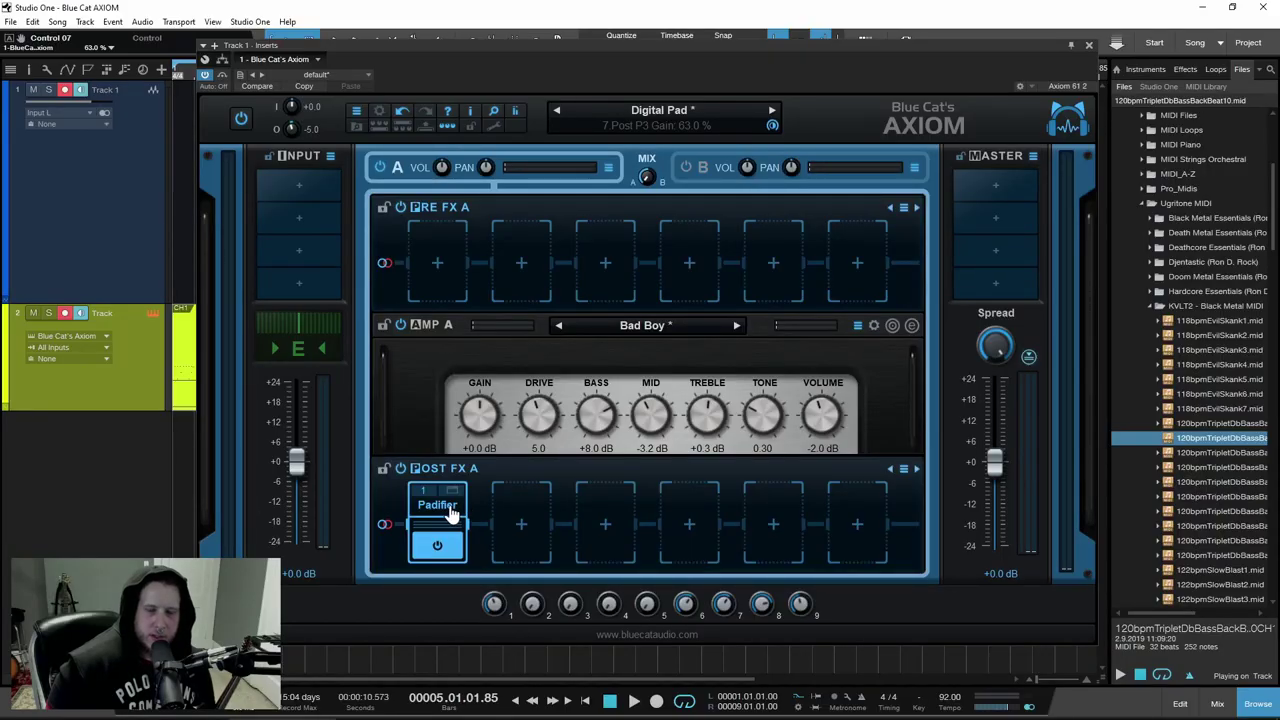
# Map Padifier's L2 Time parameter to Control 10, and adjust that control knob with the Padifier editor open
pyautogui.rightClick(447, 512)
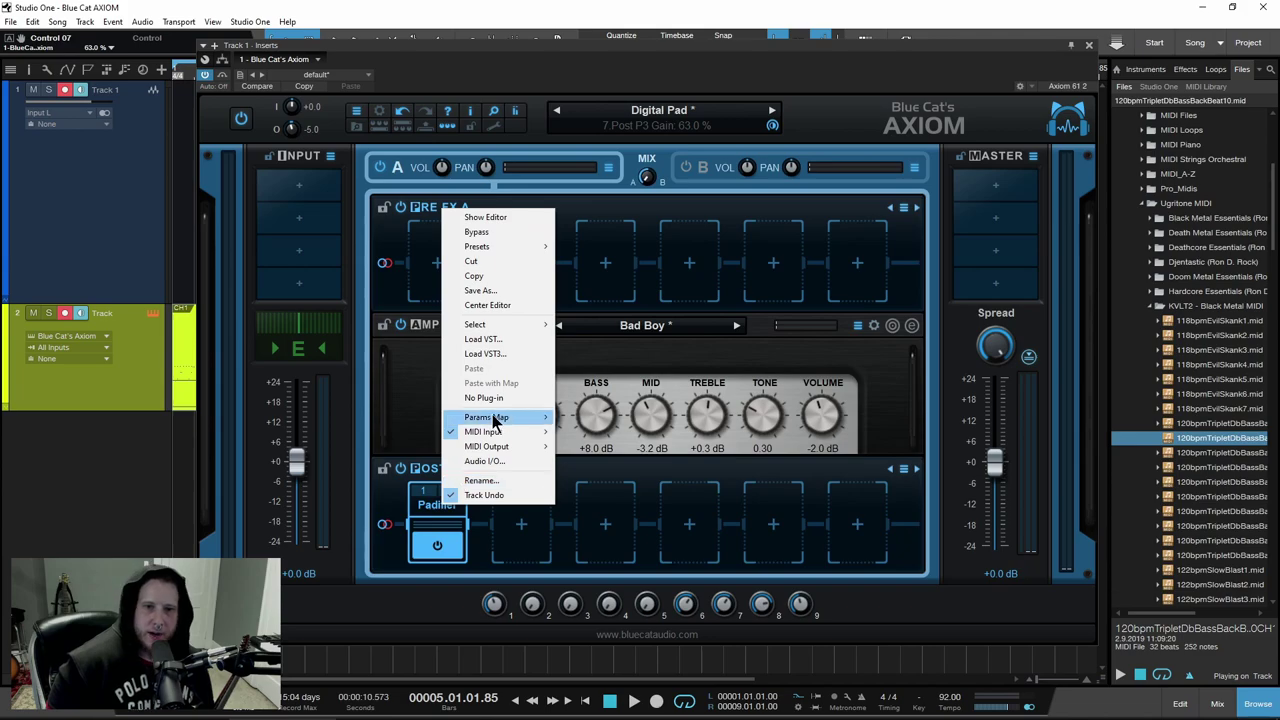
pyautogui.moveTo(491, 418)
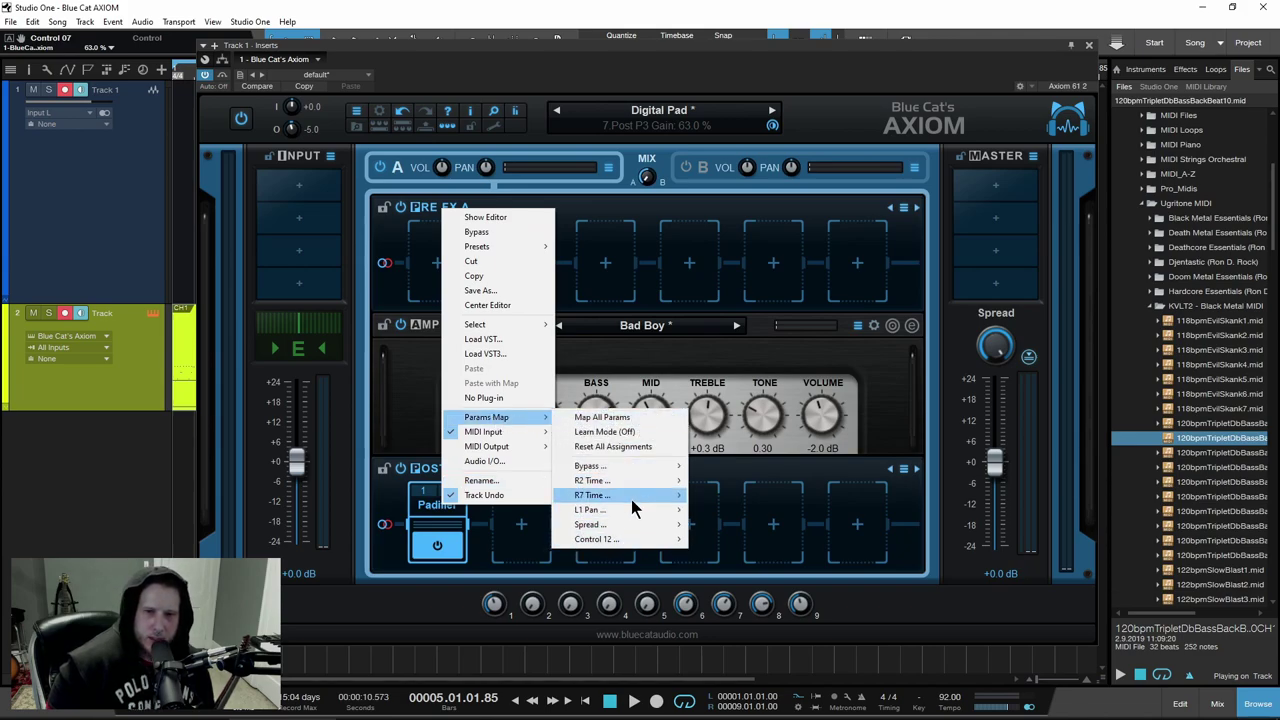
pyautogui.moveTo(629, 507)
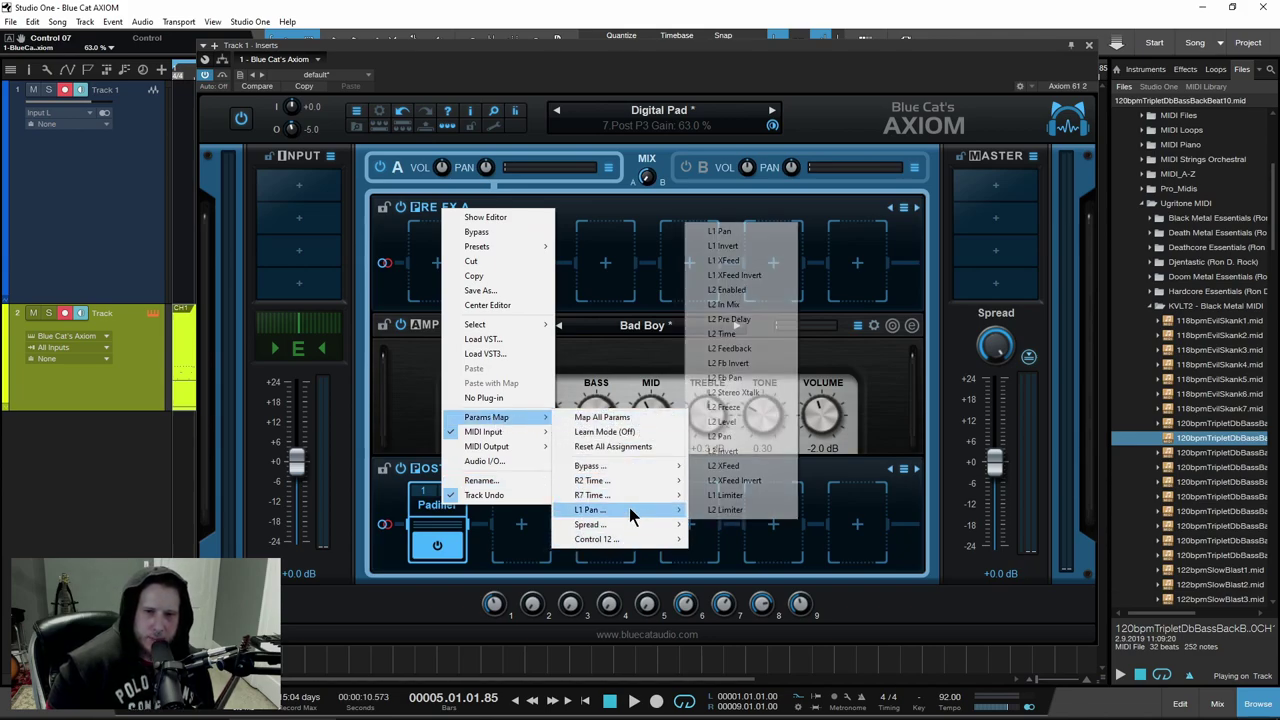
pyautogui.click(741, 335)
pyautogui.moveTo(820, 618)
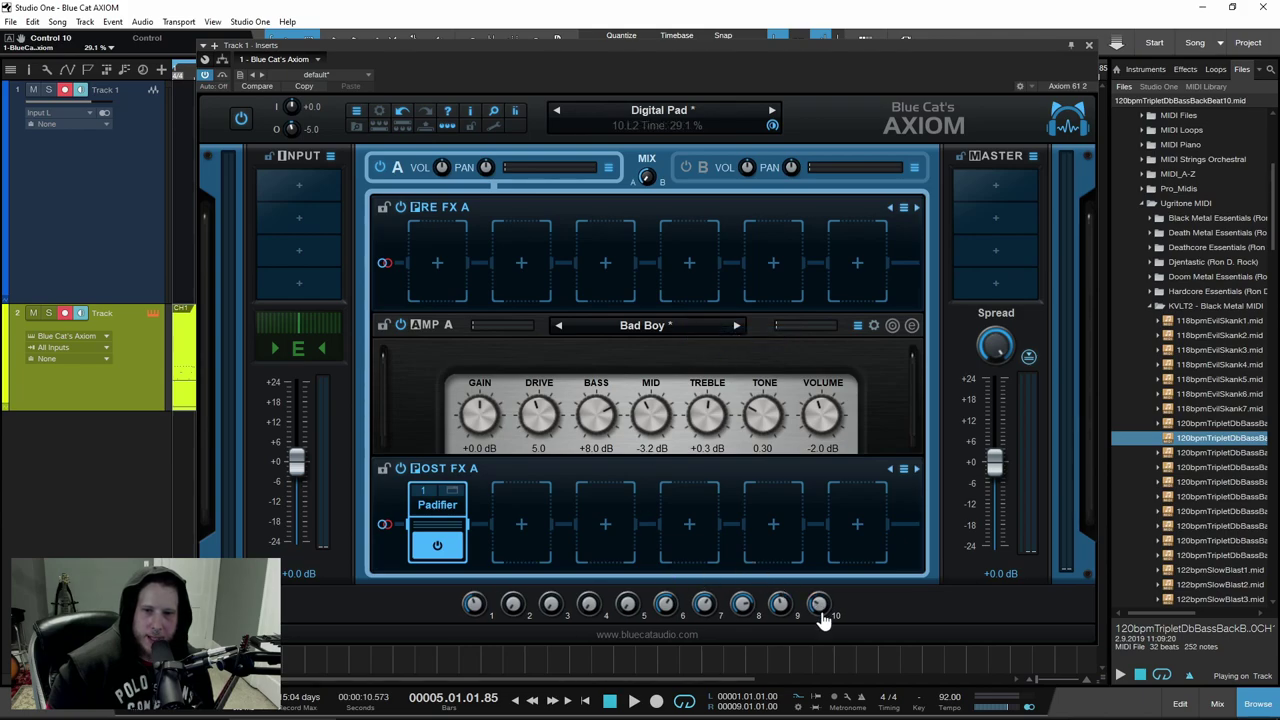
pyautogui.click(456, 494)
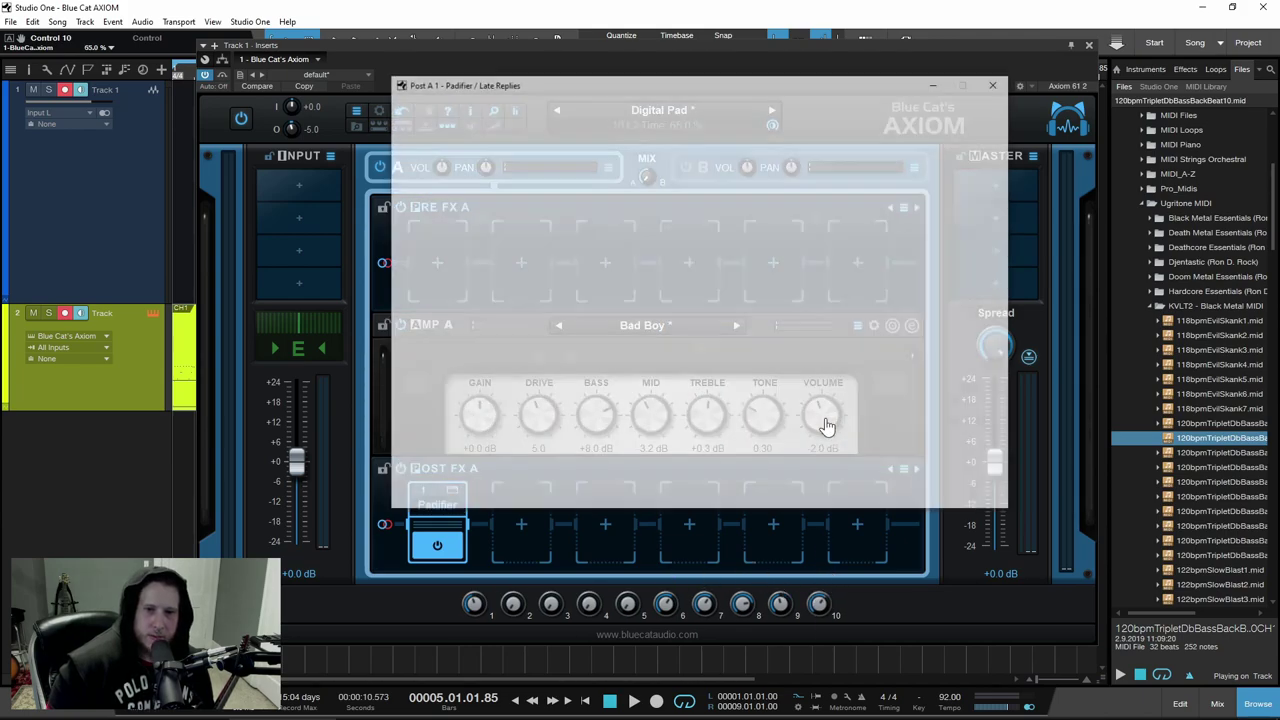
pyautogui.moveTo(818, 620)
pyautogui.mouseDown()
pyautogui.moveTo(820, 666)
pyautogui.moveTo(820, 557)
pyautogui.moveTo(834, 678)
pyautogui.moveTo(838, 612)
pyautogui.mouseUp()
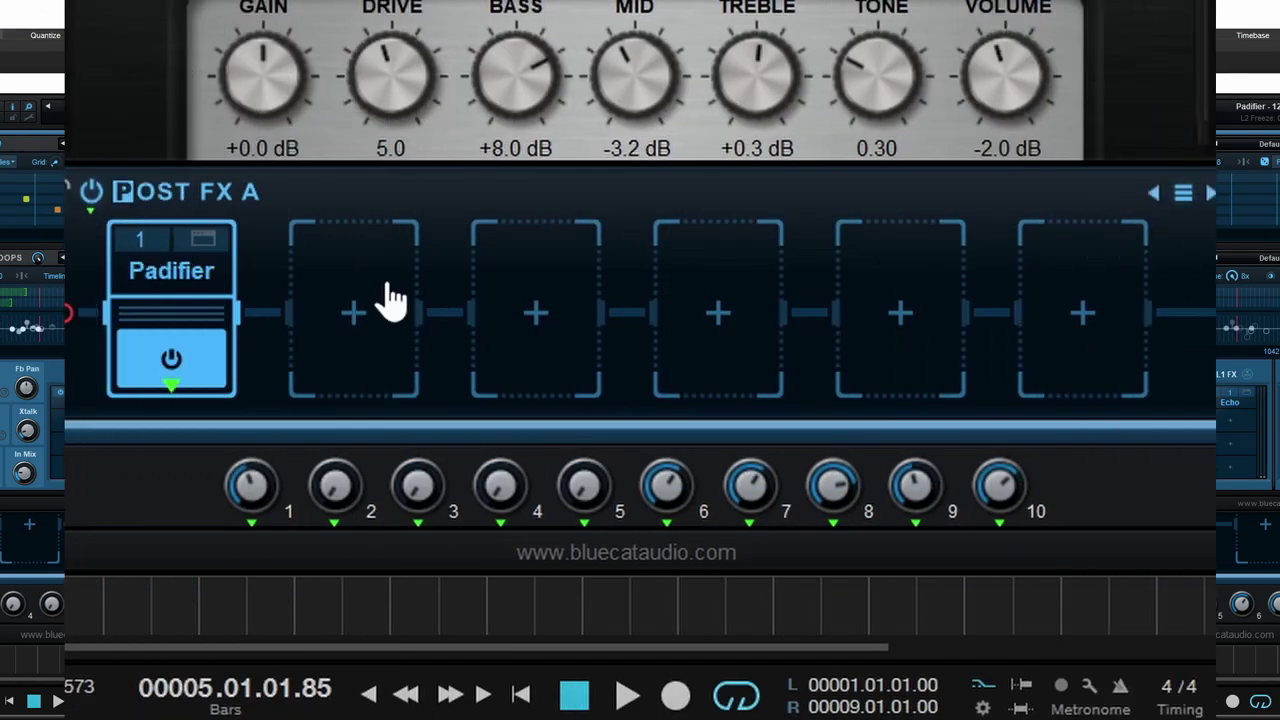
# Start MIDI Learn on control knob 3
pyautogui.rightClick(419, 530)
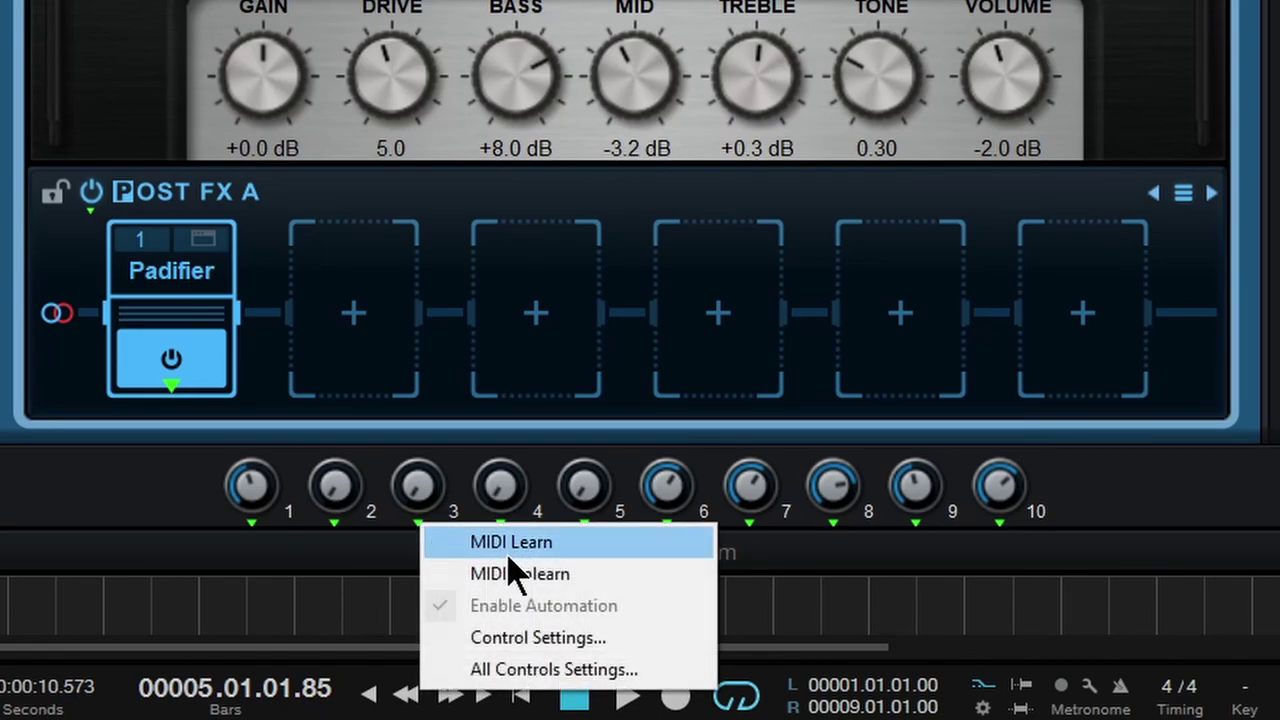
pyautogui.click(516, 545)
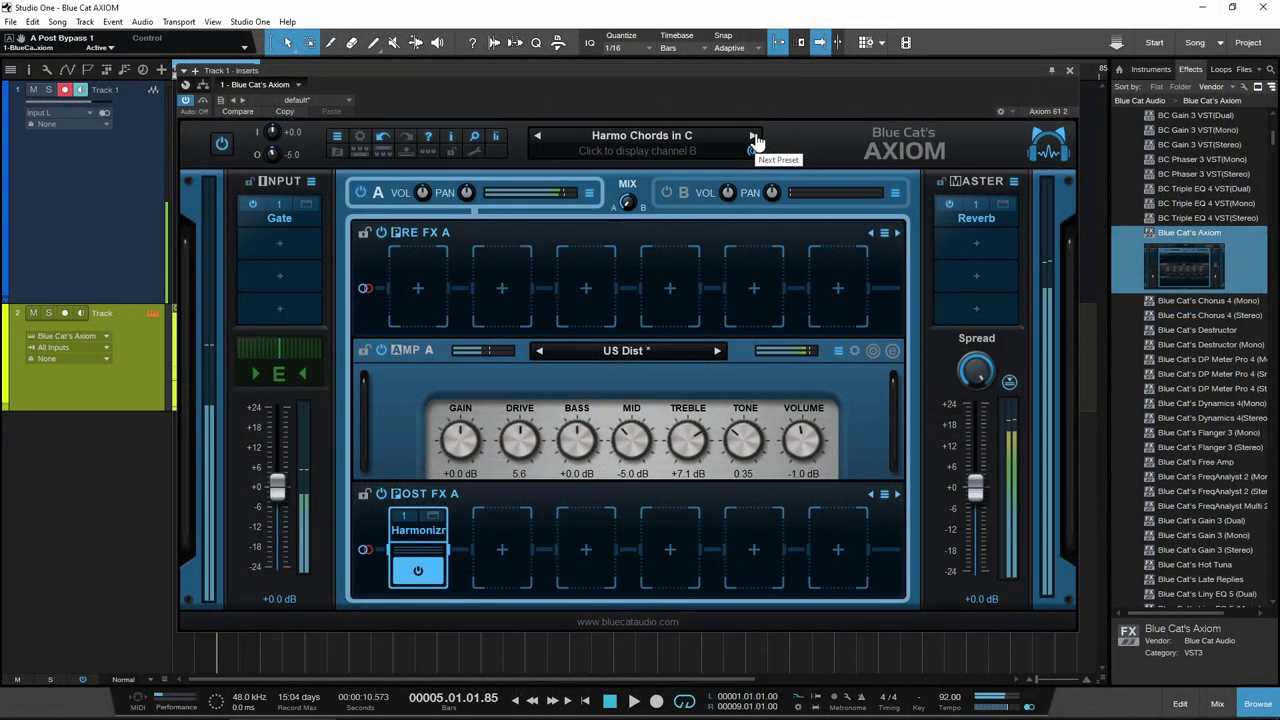
# Load the main preset Harmo Chords in C III
pyautogui.click(754, 137)
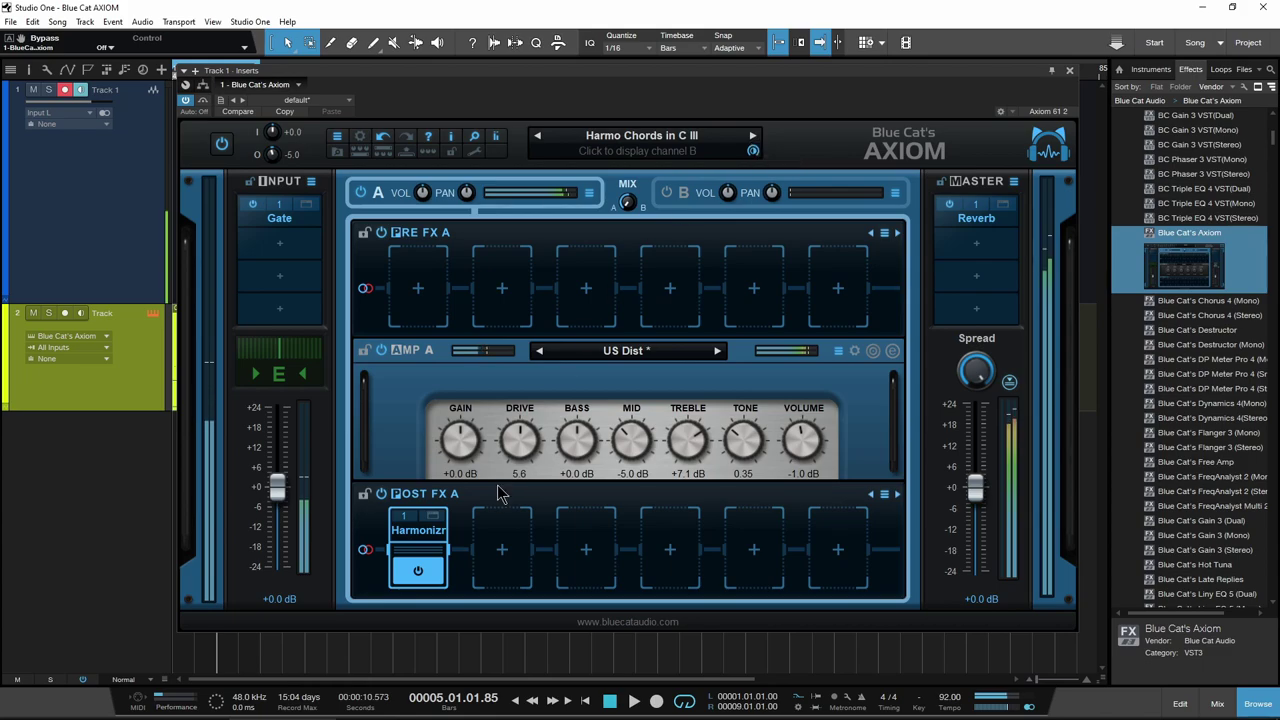
# Load the factory preset Birds Are Angry and lower Amp A's Volume to -3.5 dB
pyautogui.click(670, 146)
pyautogui.moveTo(726, 152)
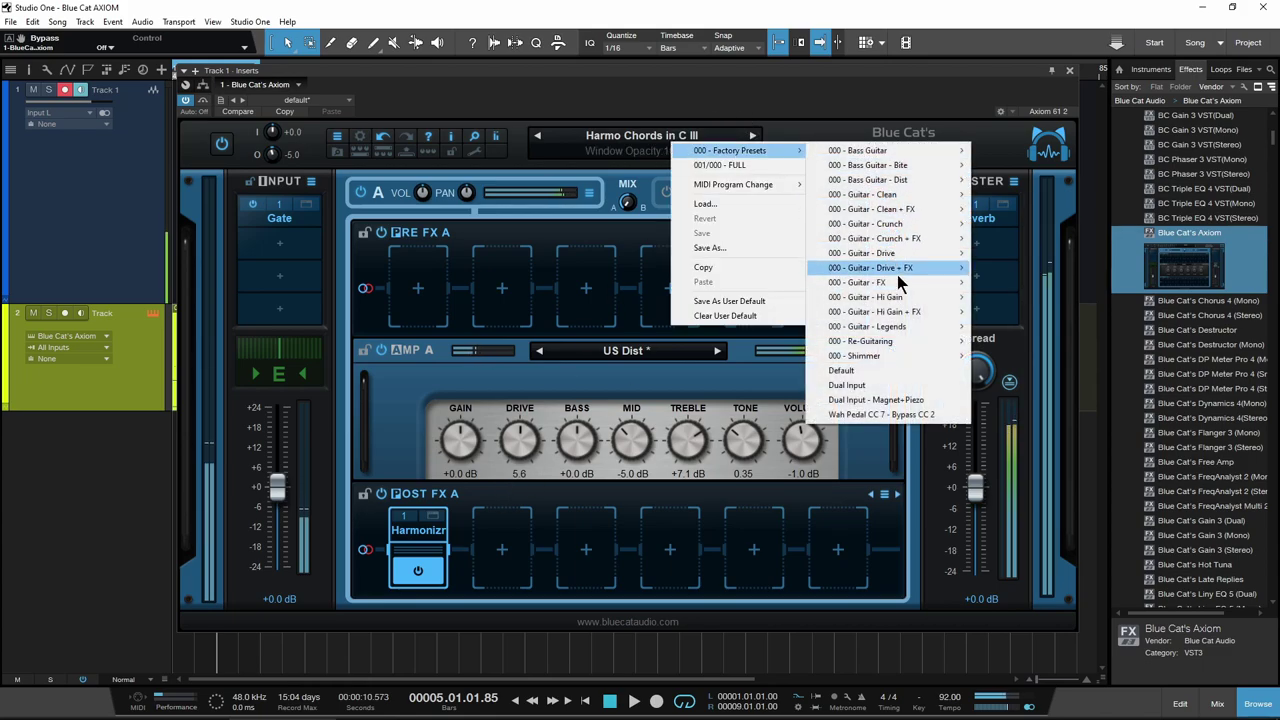
pyautogui.moveTo(910, 312)
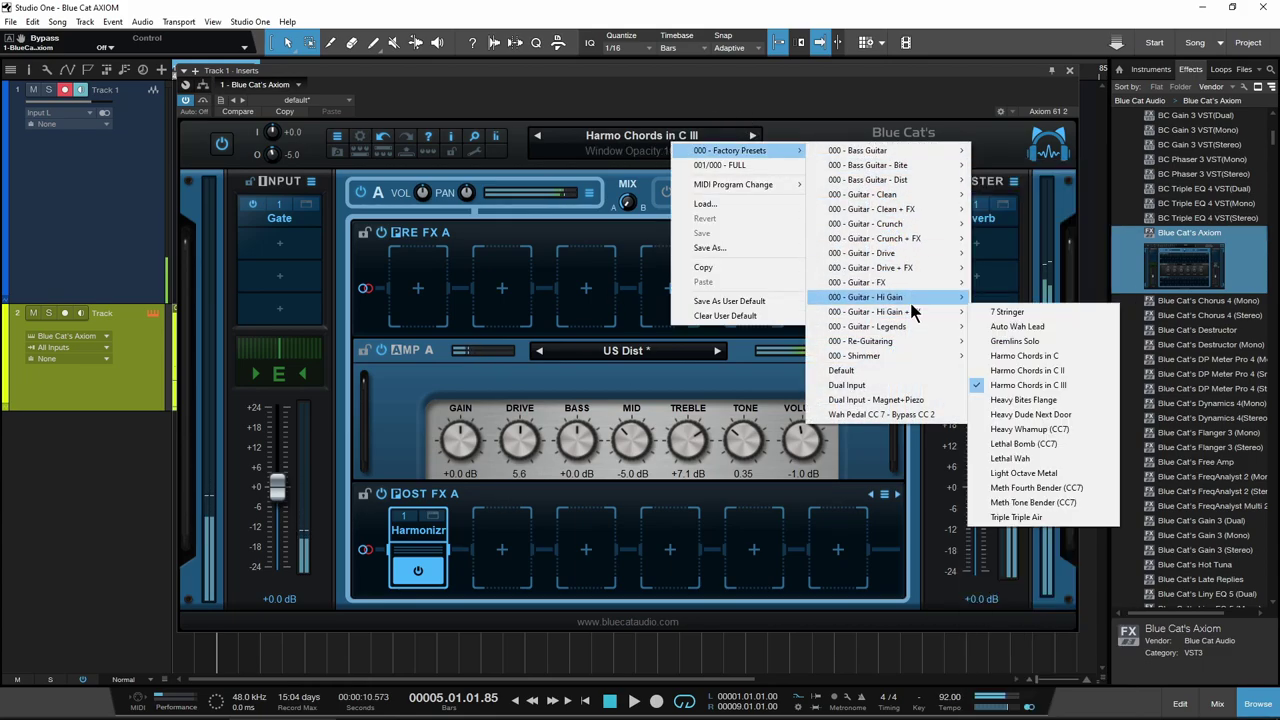
pyautogui.click(1033, 343)
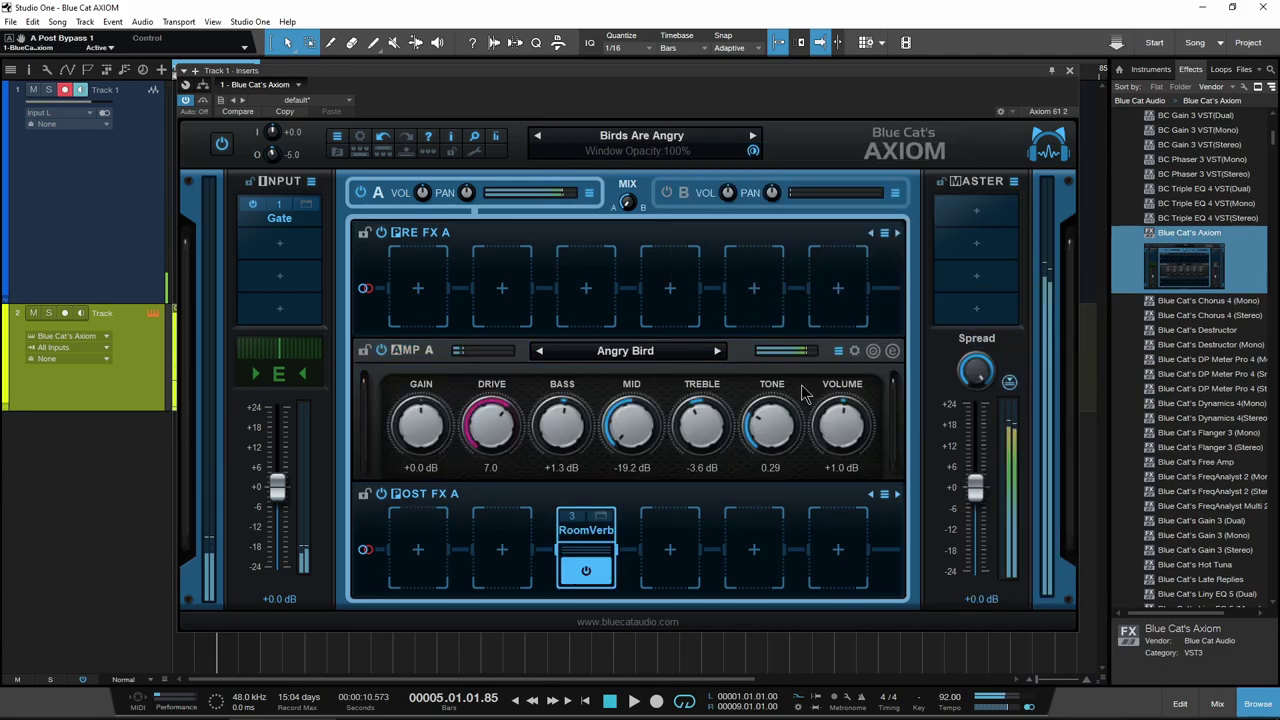
pyautogui.click(842, 432)
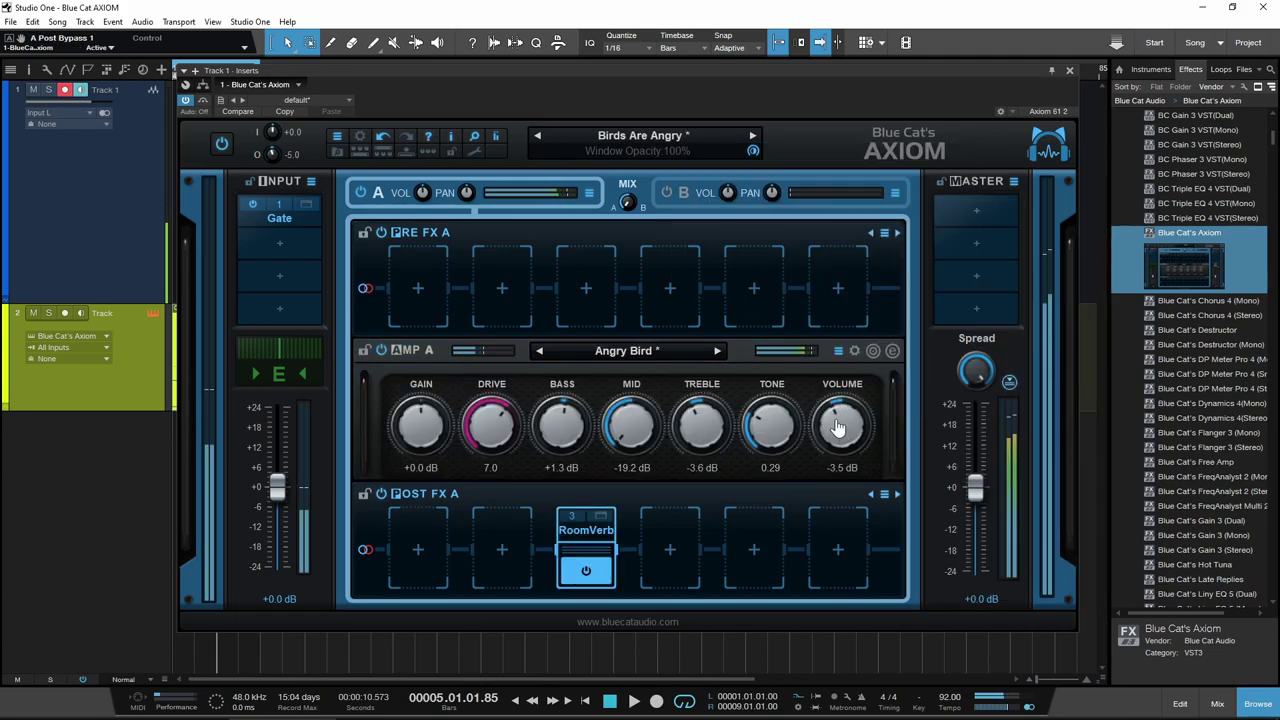
# Add the built-in Pitch Bender effect to the second Pre FX A slot
pyautogui.click(512, 288)
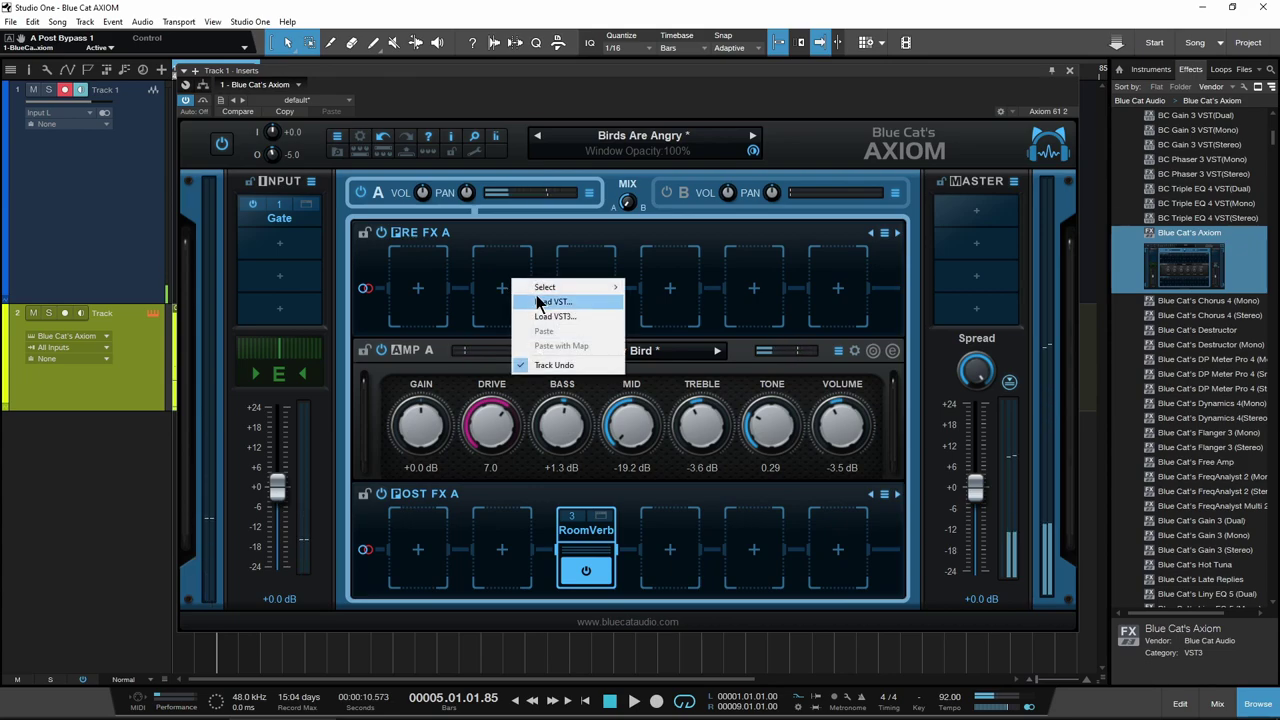
pyautogui.moveTo(560, 287)
pyautogui.moveTo(721, 332)
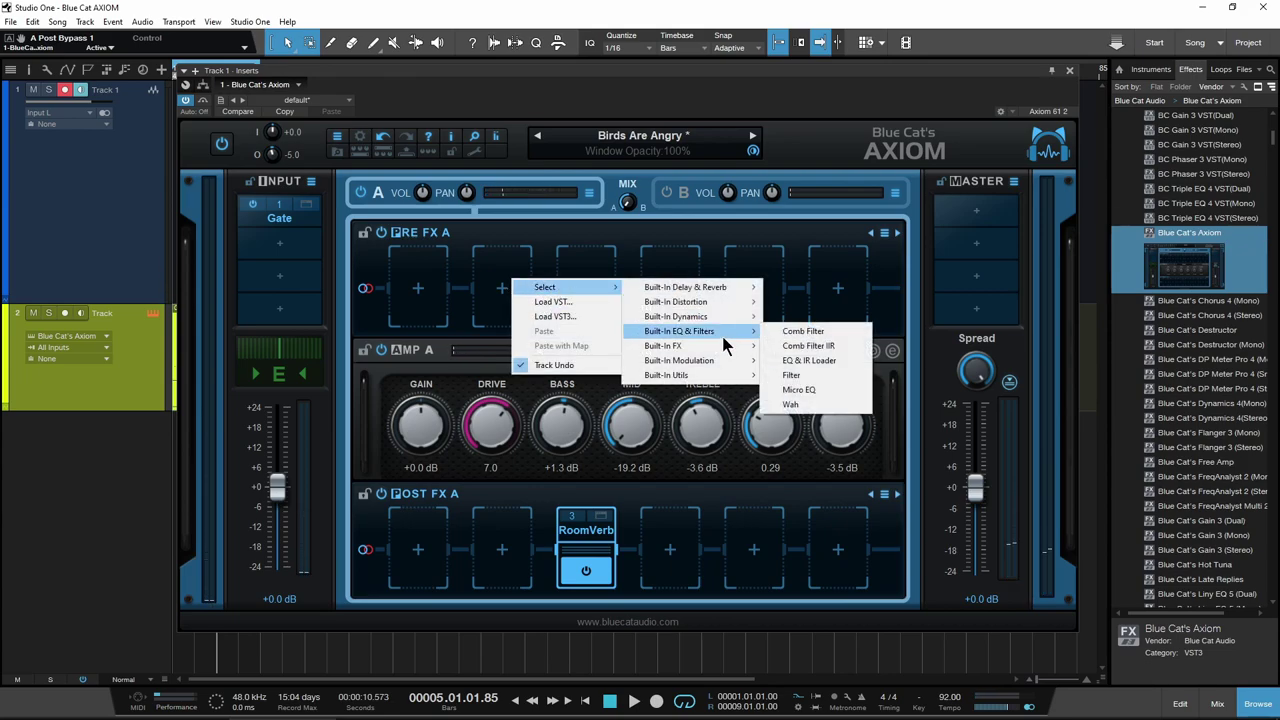
pyautogui.moveTo(738, 362)
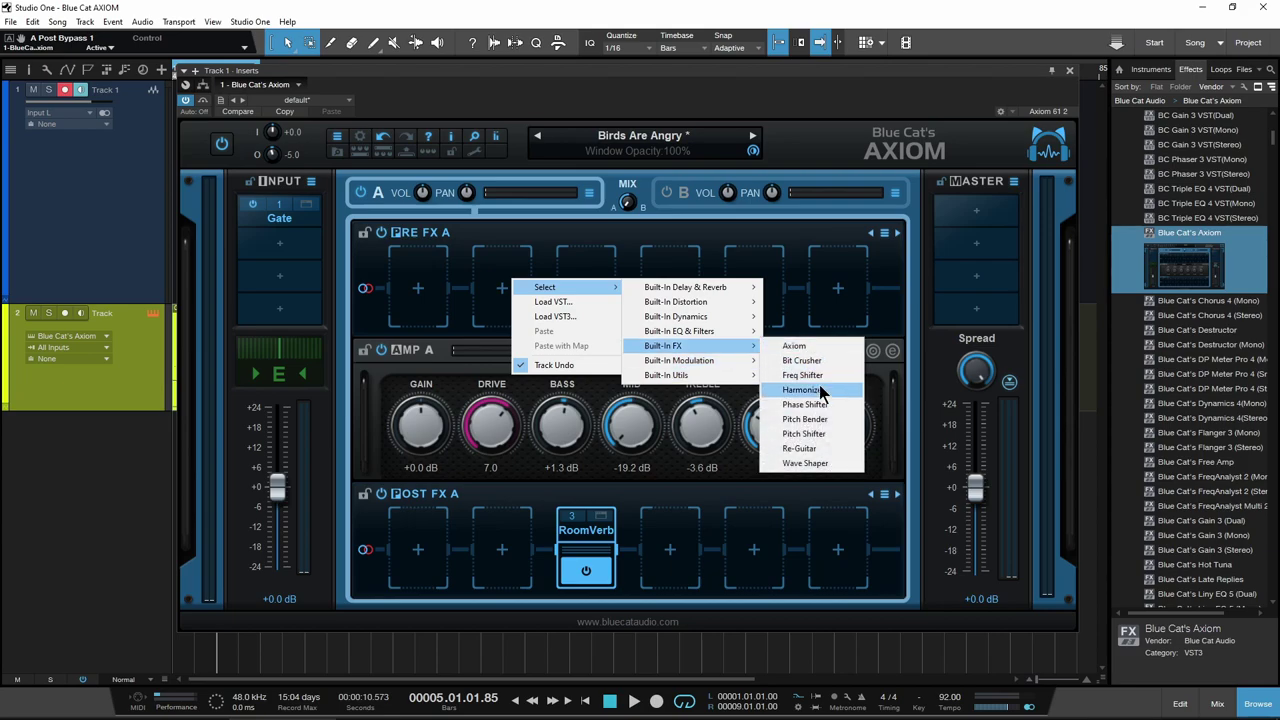
pyautogui.click(804, 418)
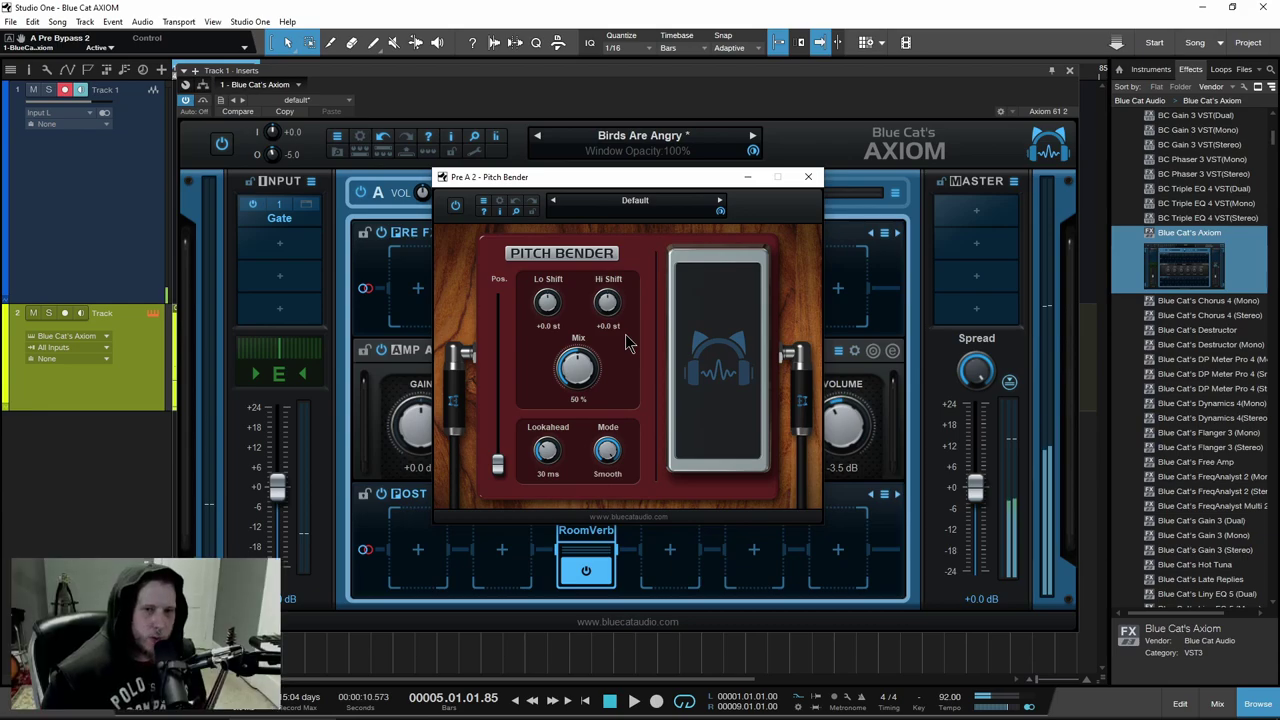
# Set the Pitch Bender's Hi Shift to +12.0 st and Mix to 100 %, and move its pedal to try the bend
pyautogui.moveTo(729, 441); pyautogui.dragTo(752, 95)
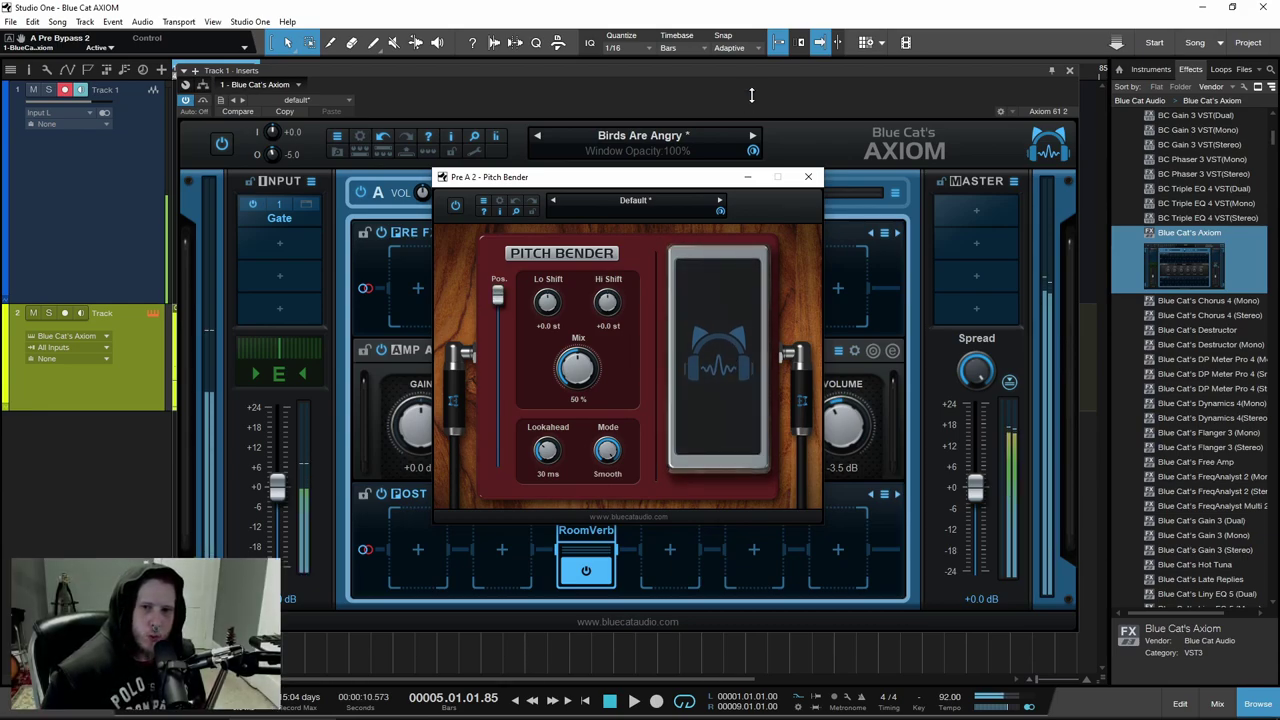
pyautogui.moveTo(605, 310); pyautogui.dragTo(609, 290)
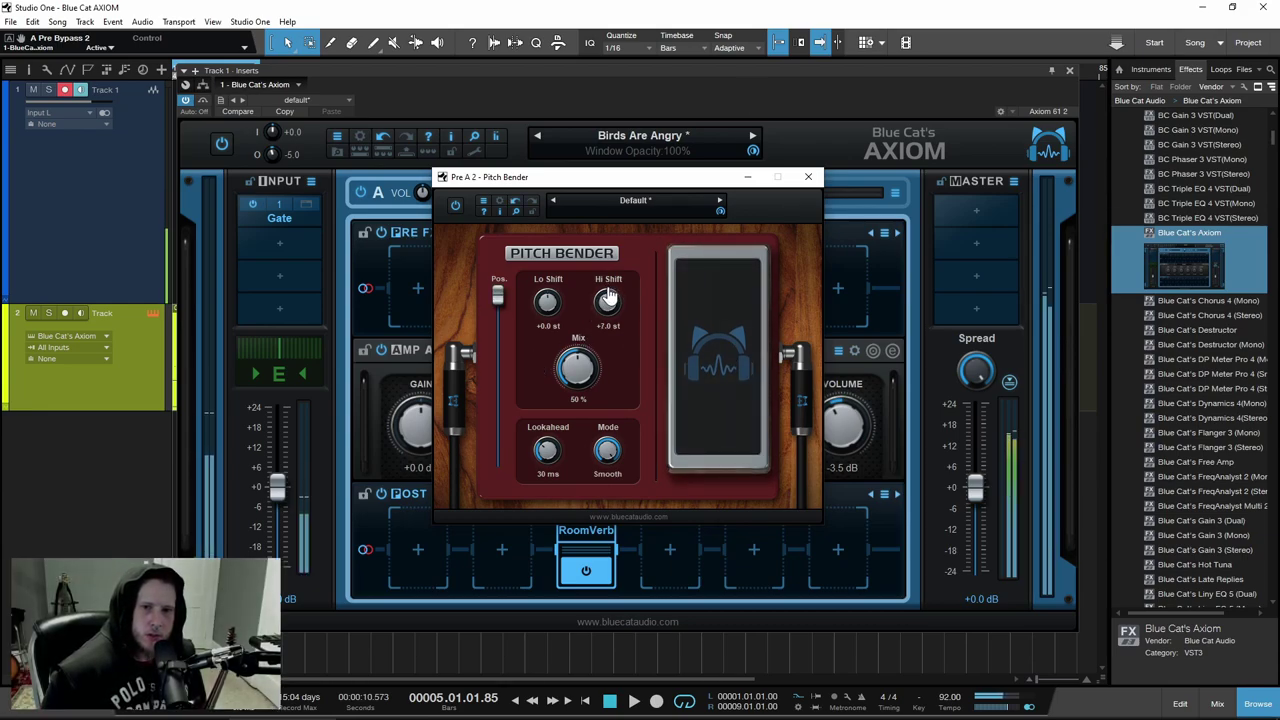
pyautogui.moveTo(712, 300); pyautogui.dragTo(652, 297)
pyautogui.moveTo(578, 366); pyautogui.dragTo(580, 320)
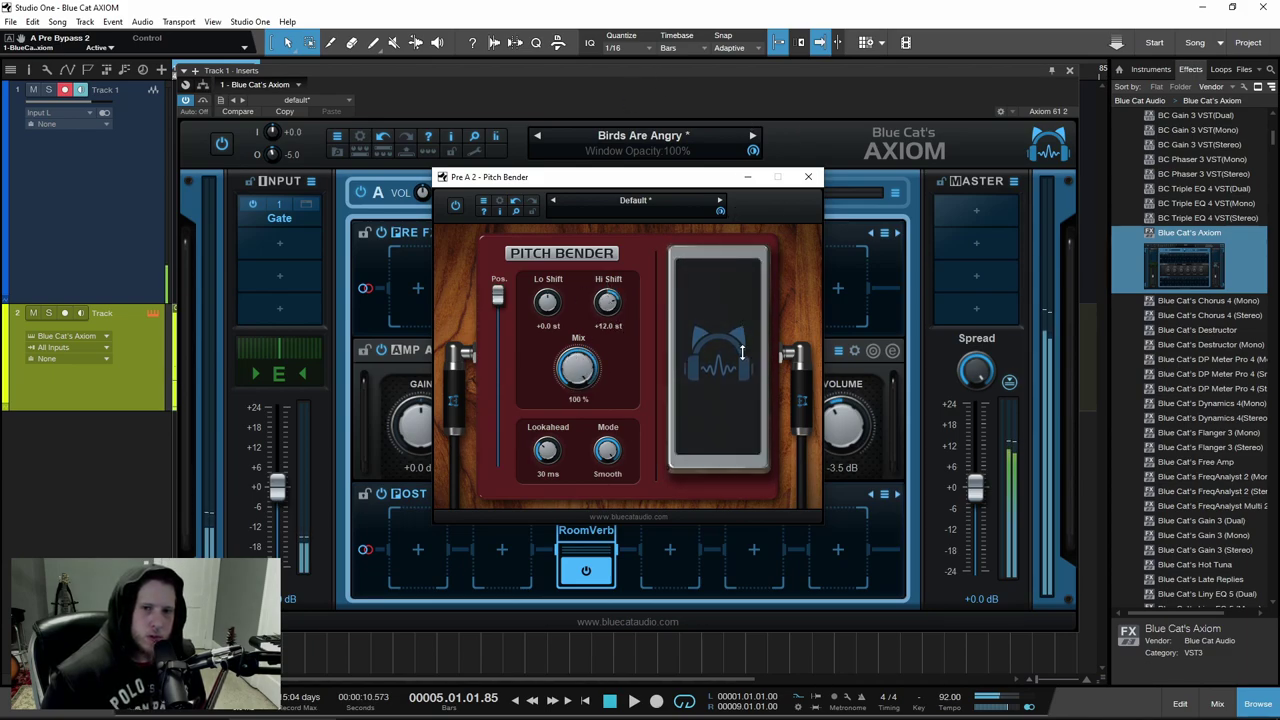
pyautogui.moveTo(712, 290)
pyautogui.mouseDown()
pyautogui.moveTo(724, 549)
pyautogui.moveTo(712, 300)
pyautogui.moveTo(711, 519)
pyautogui.moveTo(670, 458)
pyautogui.moveTo(720, 534)
pyautogui.moveTo(711, 314)
pyautogui.mouseUp()
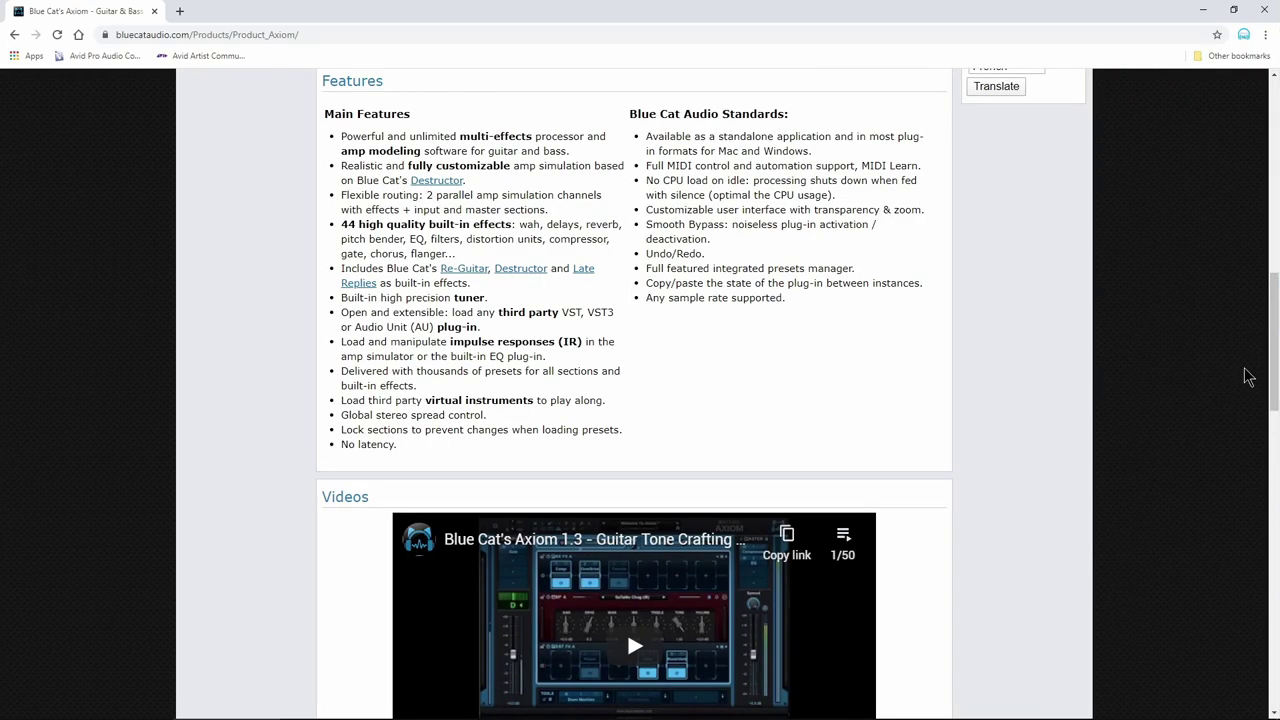
pyautogui.moveTo(1274, 330); pyautogui.dragTo(1275, 136)
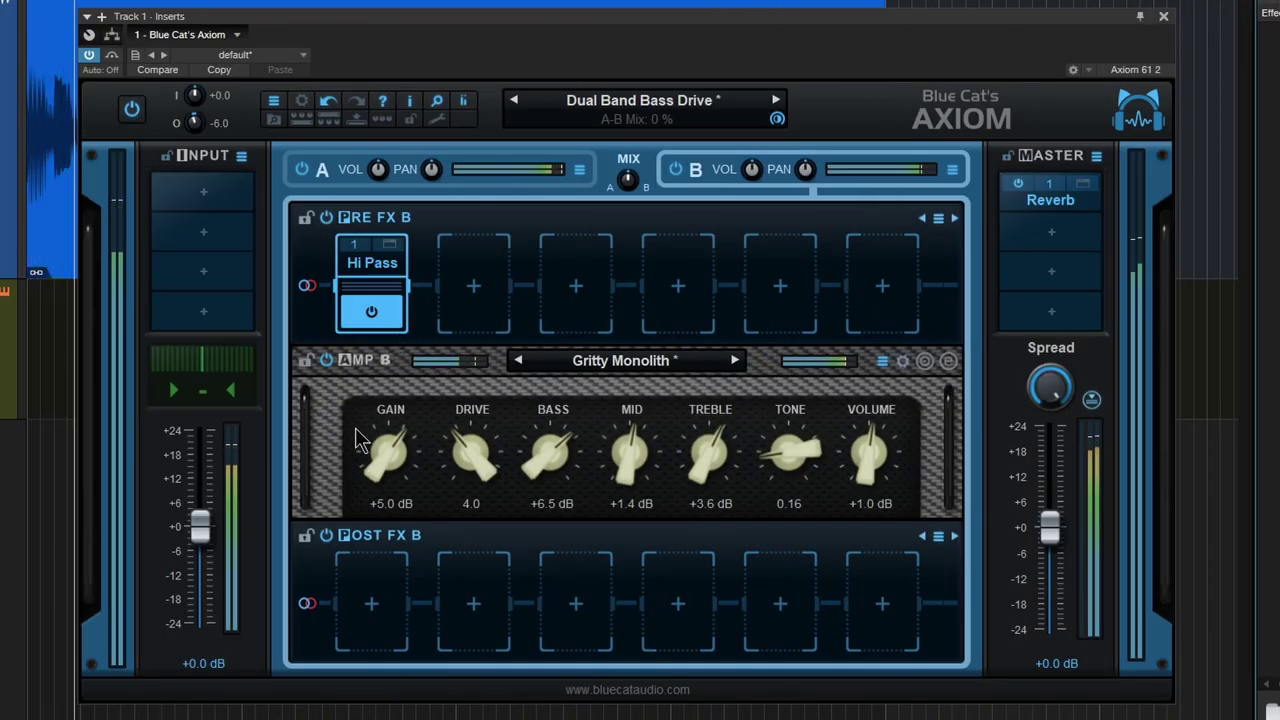
# Set Amp B's Drive to 4.1 and load the Bass Guitar factory preset Boomy Power
pyautogui.moveTo(500, 486); pyautogui.dragTo(474, 458)
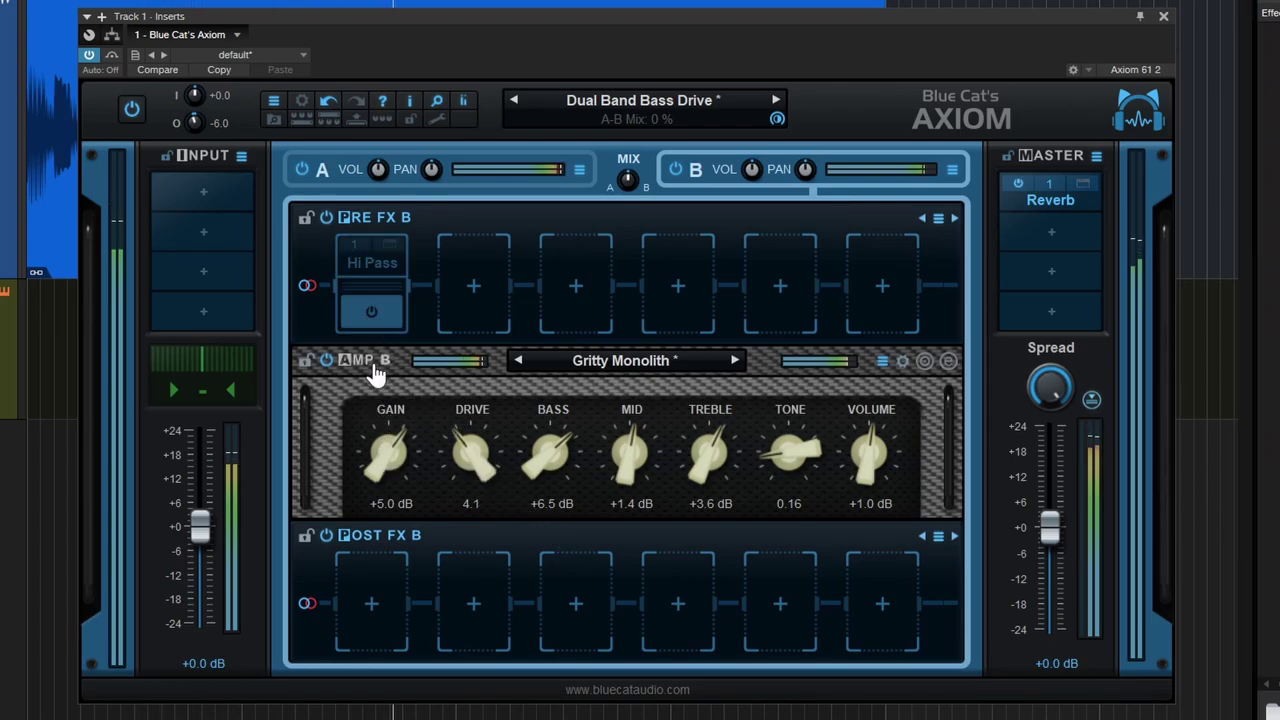
pyautogui.click(680, 115)
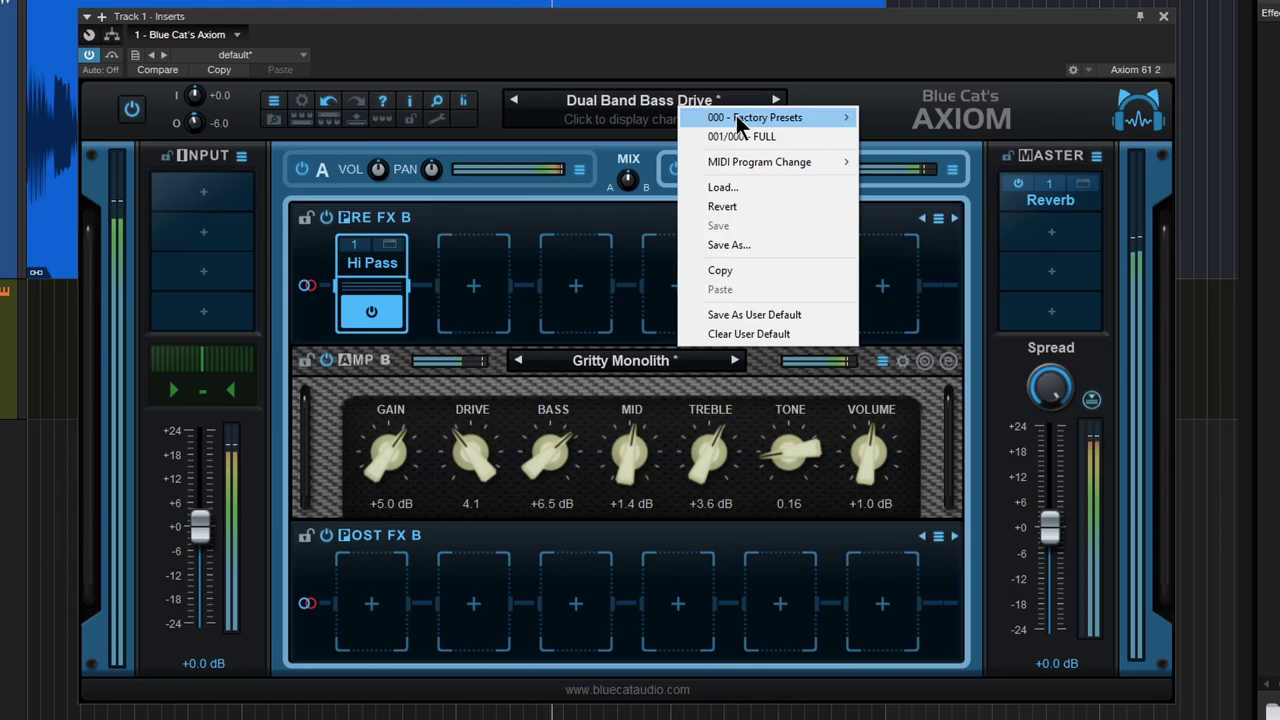
pyautogui.moveTo(736, 115)
pyautogui.moveTo(912, 123)
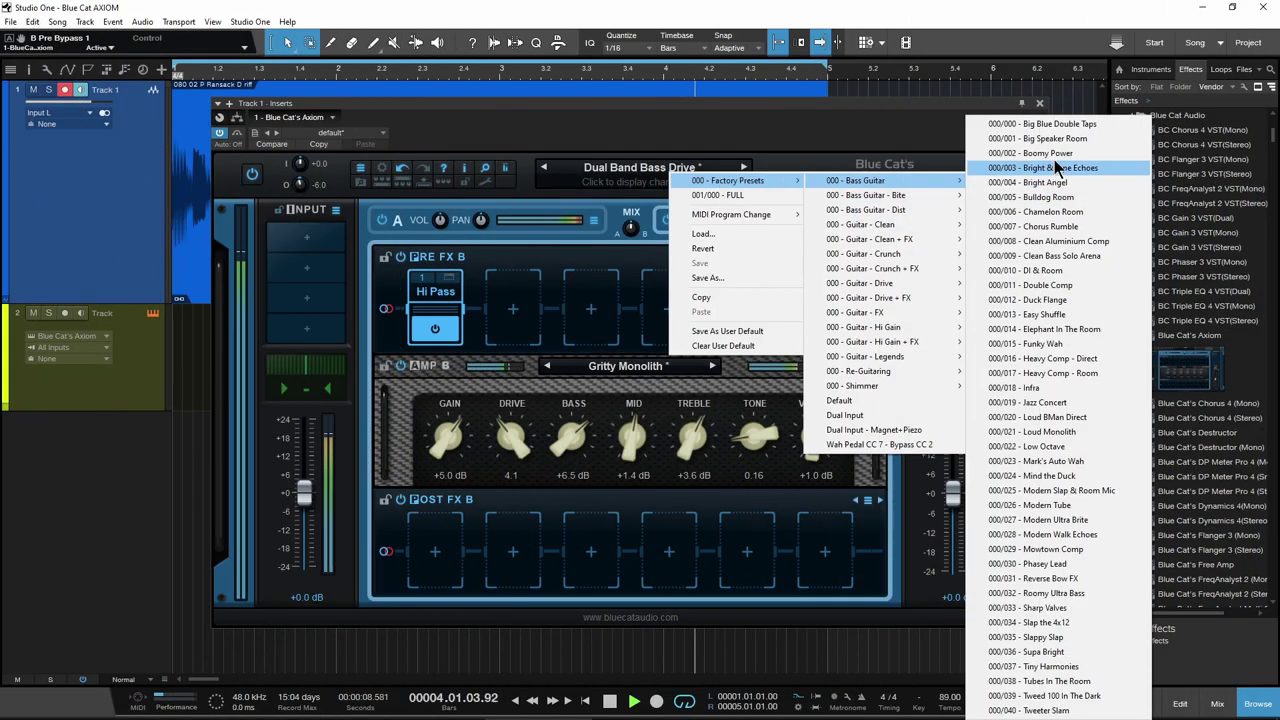
pyautogui.click(1048, 153)
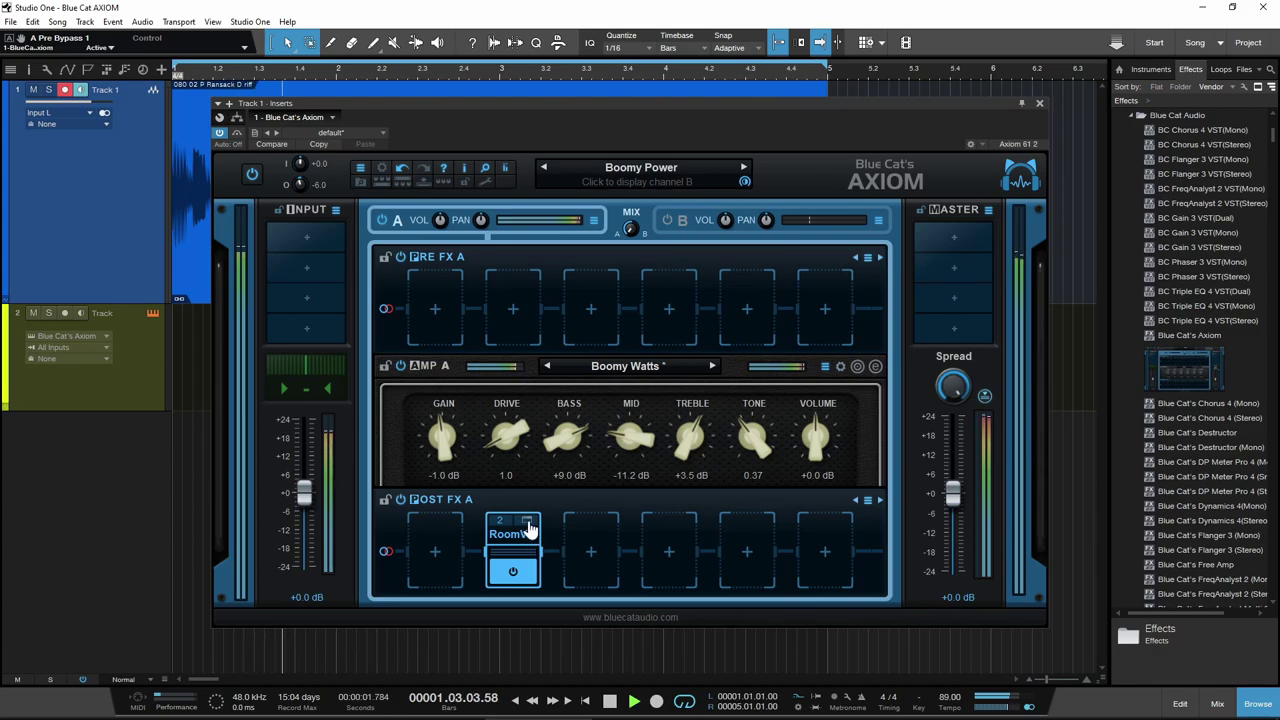
# Set the Post FX A room reverb's Wet level to 23 %, close its editor, and adjust Amp A's Treble to +8.5 dB and its Tone
pyautogui.moveTo(671, 451); pyautogui.dragTo(688, 470)
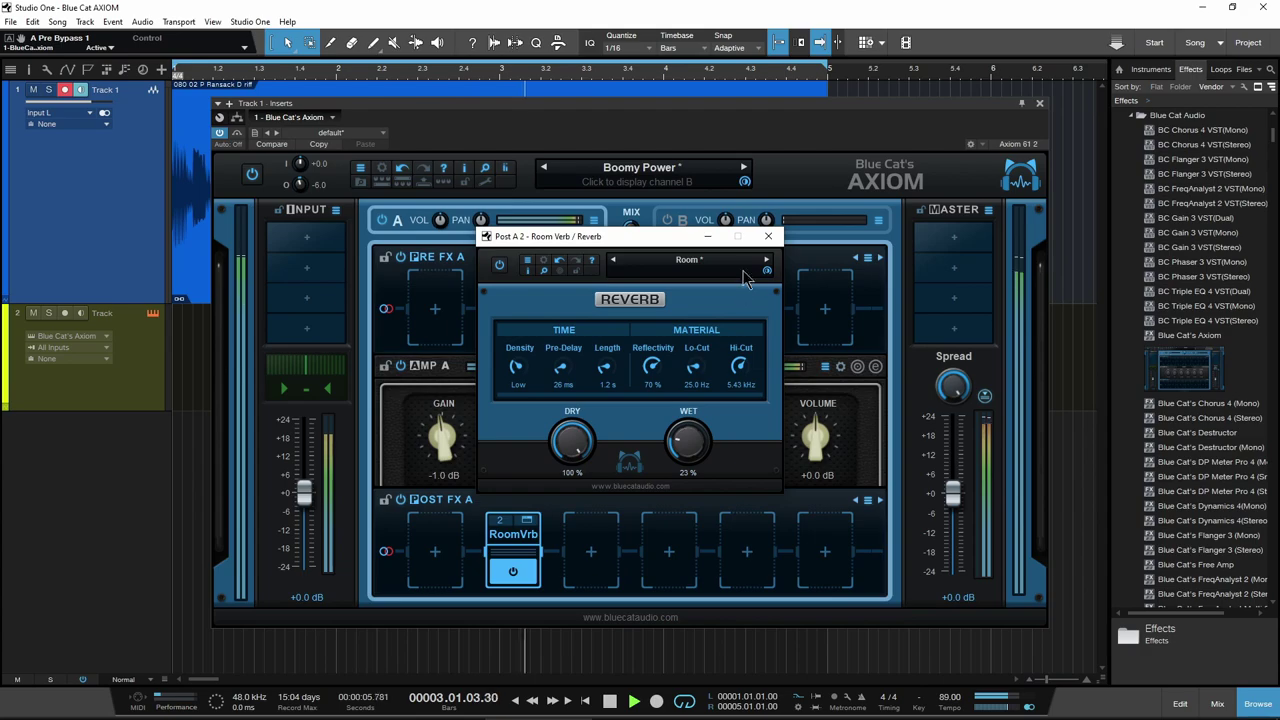
pyautogui.click(767, 238)
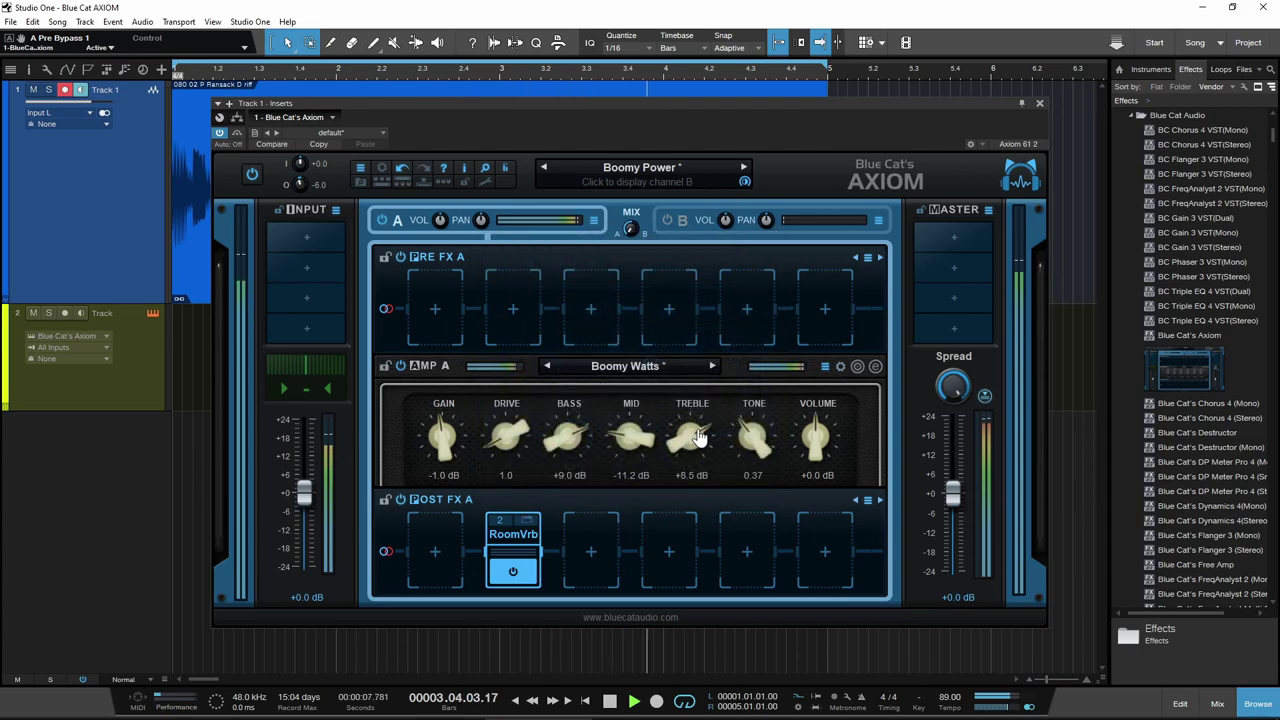
pyautogui.moveTo(760, 443); pyautogui.dragTo(766, 409)
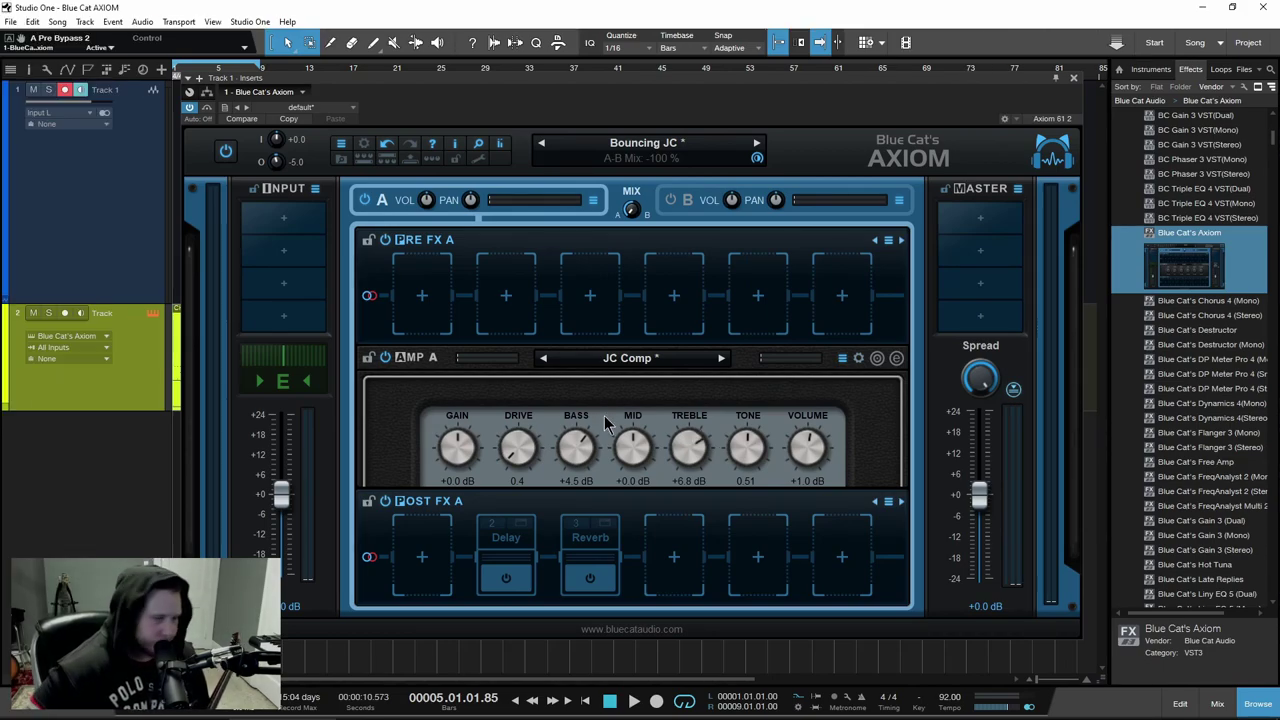
pyautogui.click(290, 238)
pyautogui.moveTo(303, 242)
pyautogui.moveTo(465, 318)
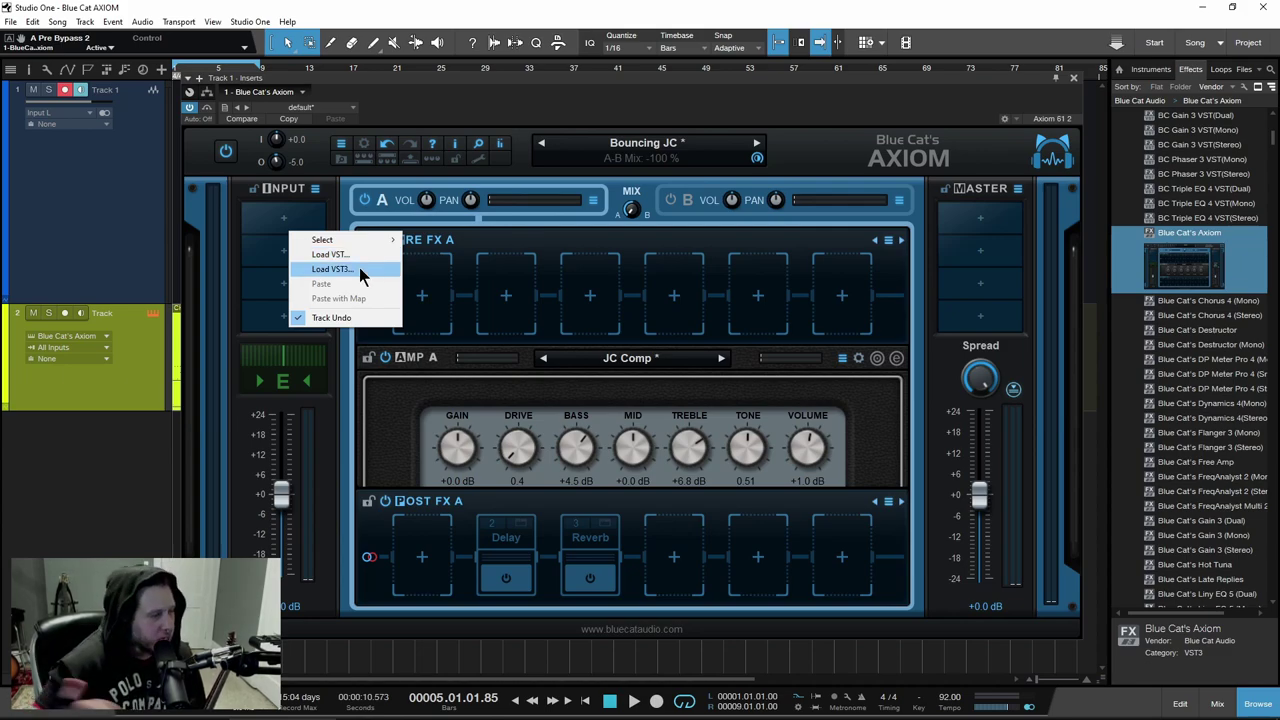
pyautogui.click(612, 133)
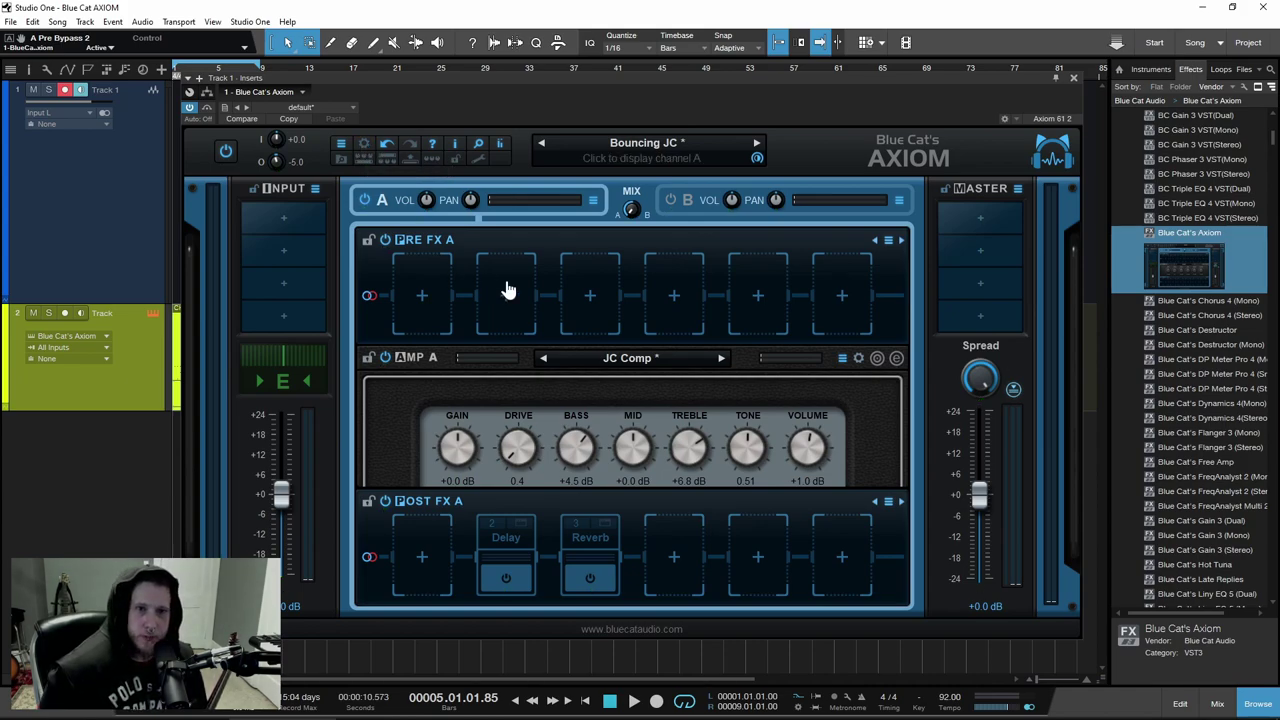
# In the Amp A editor's Post-Filter, raise the Treble shelf to about +7.7 dB and the Bass shelf to +6.5 dB, and close the editor
pyautogui.click(897, 366)
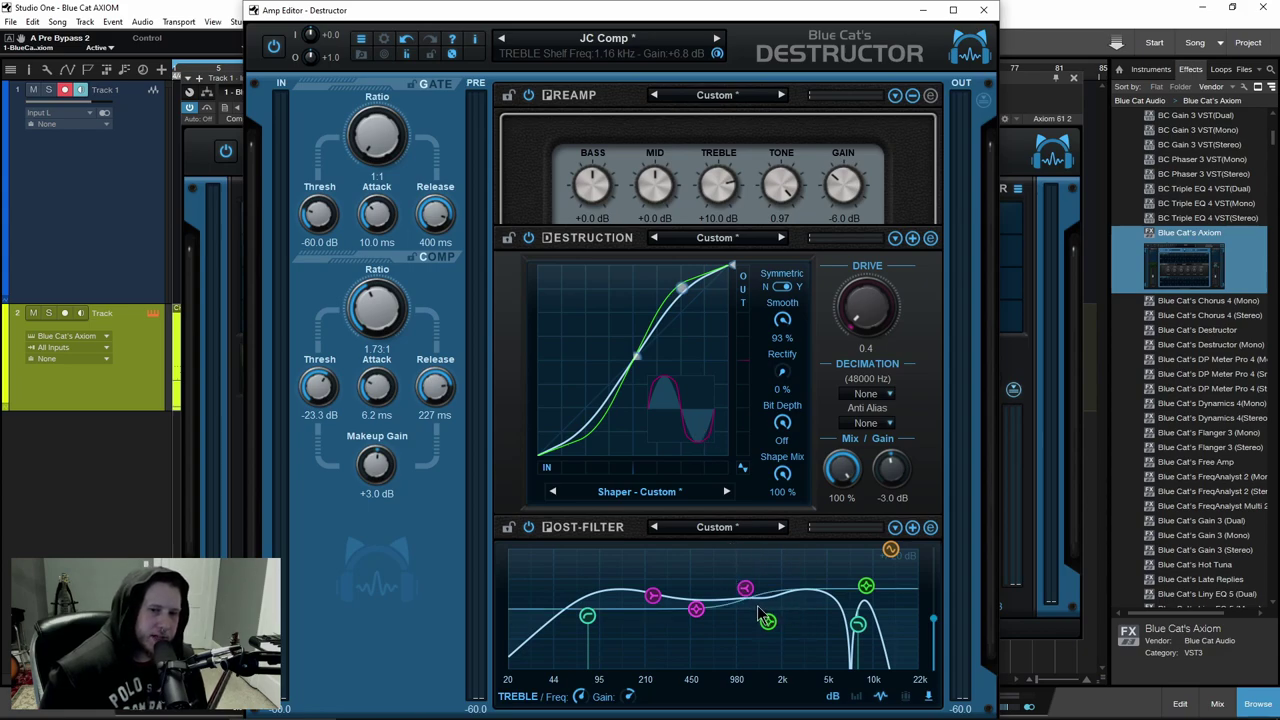
pyautogui.moveTo(752, 597); pyautogui.dragTo(755, 600)
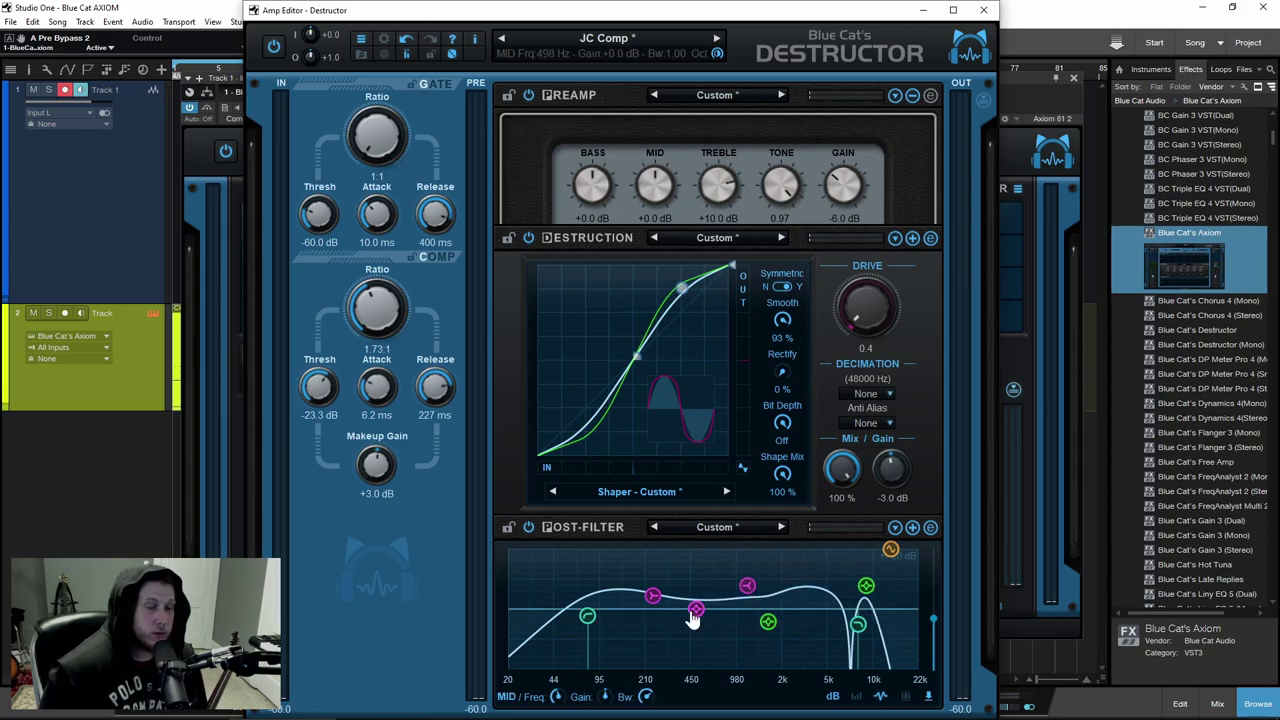
pyautogui.moveTo(653, 598); pyautogui.dragTo(651, 599)
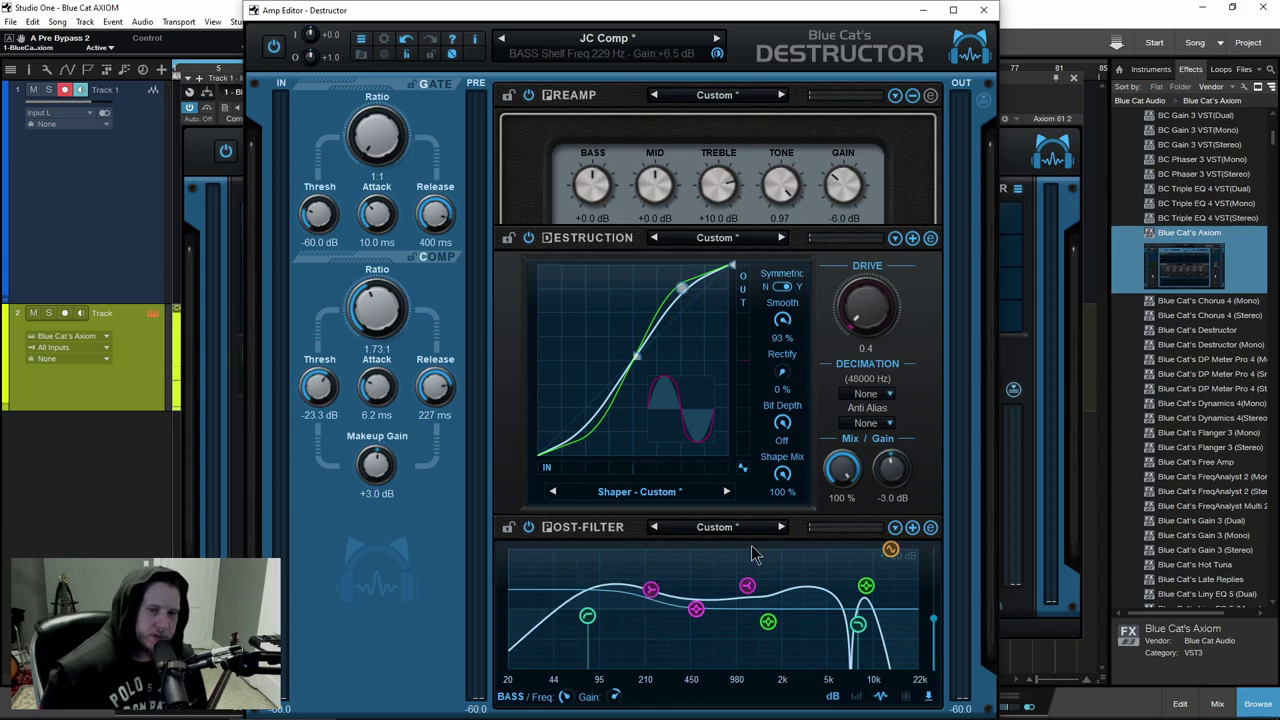
pyautogui.click(985, 11)
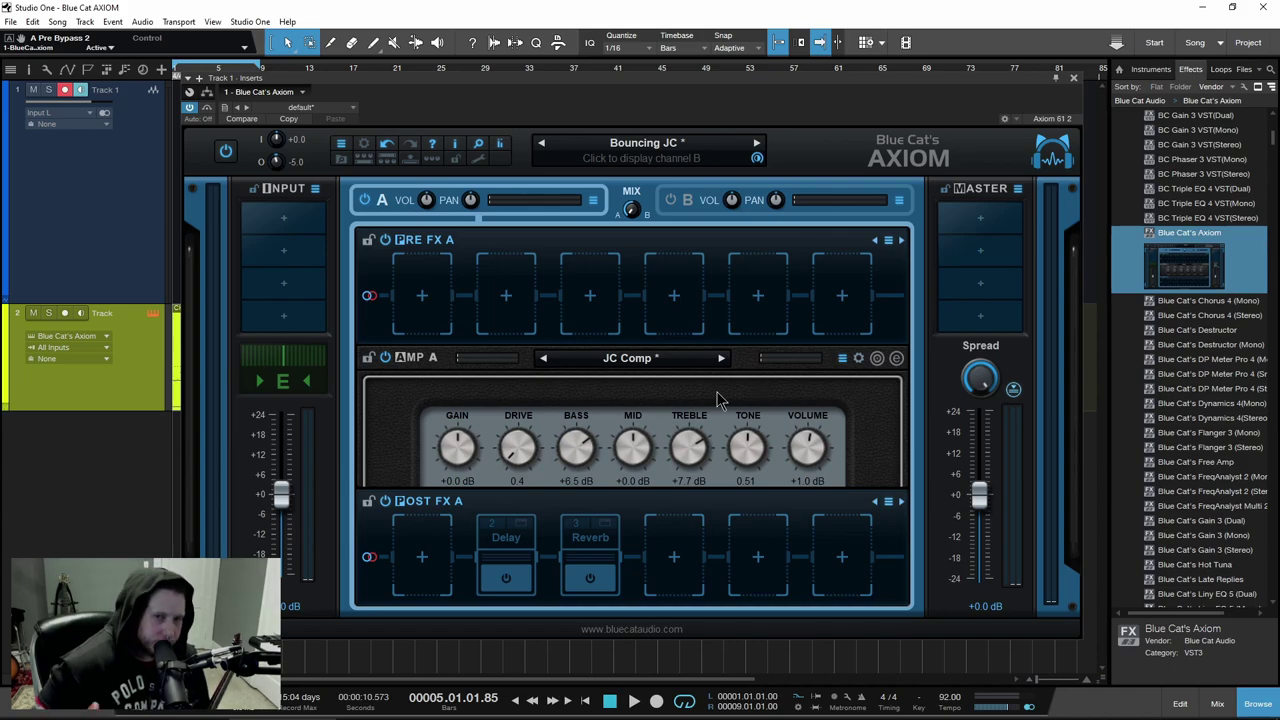
pyautogui.click(641, 150)
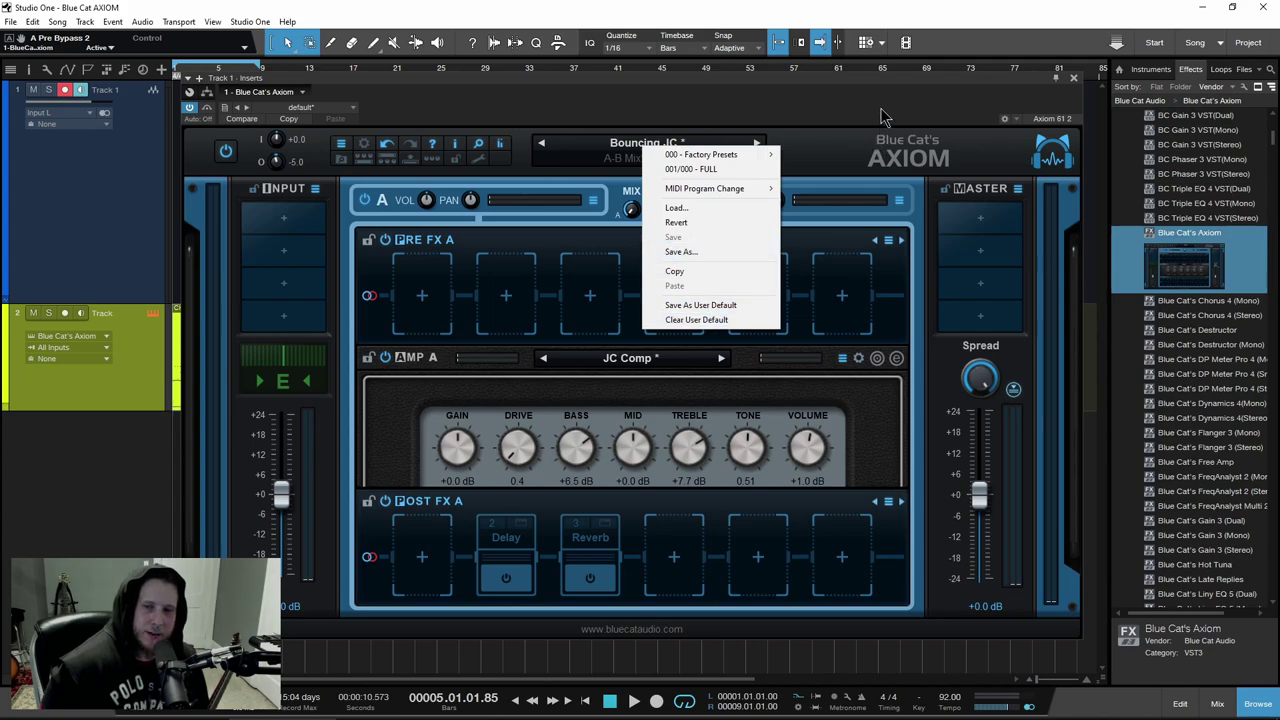
pyautogui.click(838, 249)
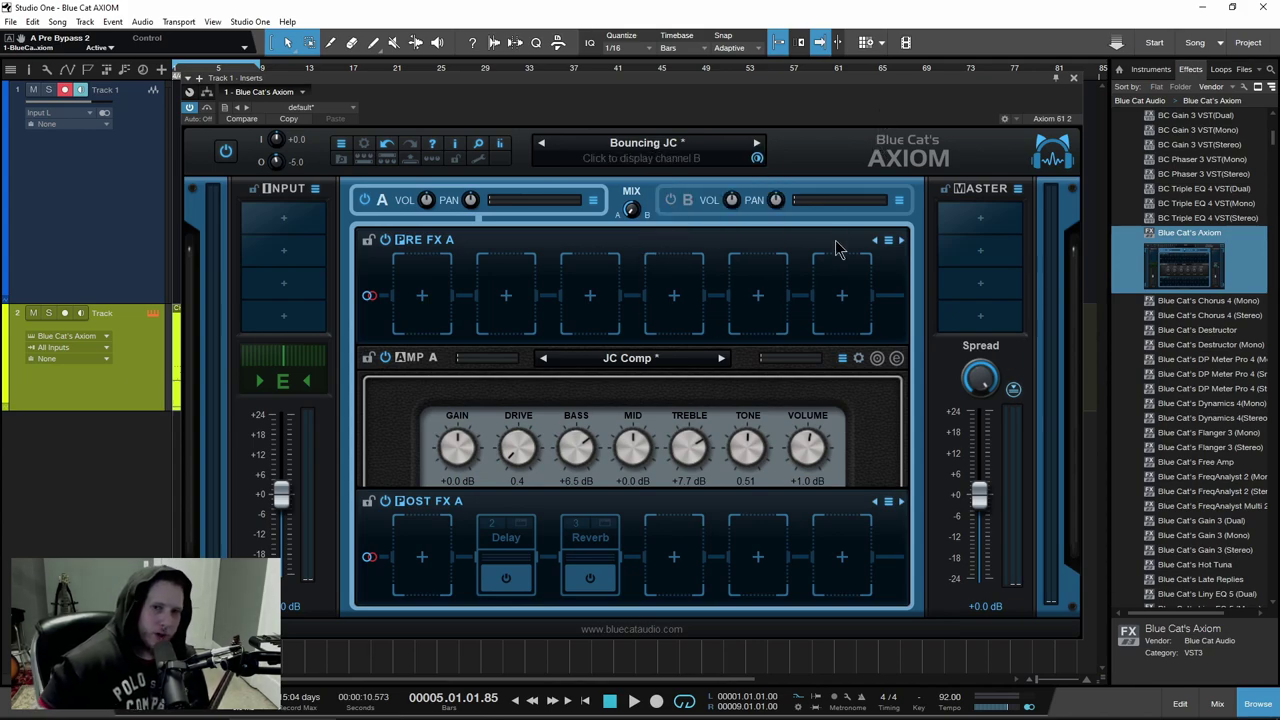